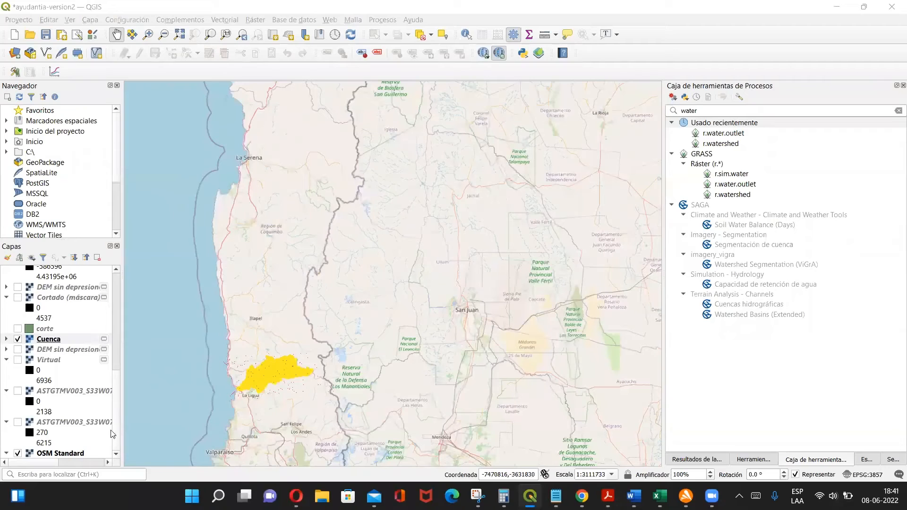
Step: Hide the Cuenca, OSM Standard and rios2 layers to leave the map canvas empty
left_click(18, 339)
mouse_move(117, 384)
left_mouse_down()
mouse_move(116, 276)
mouse_move(118, 377)
left_mouse_up()
scroll(111, 286, "up", 10)
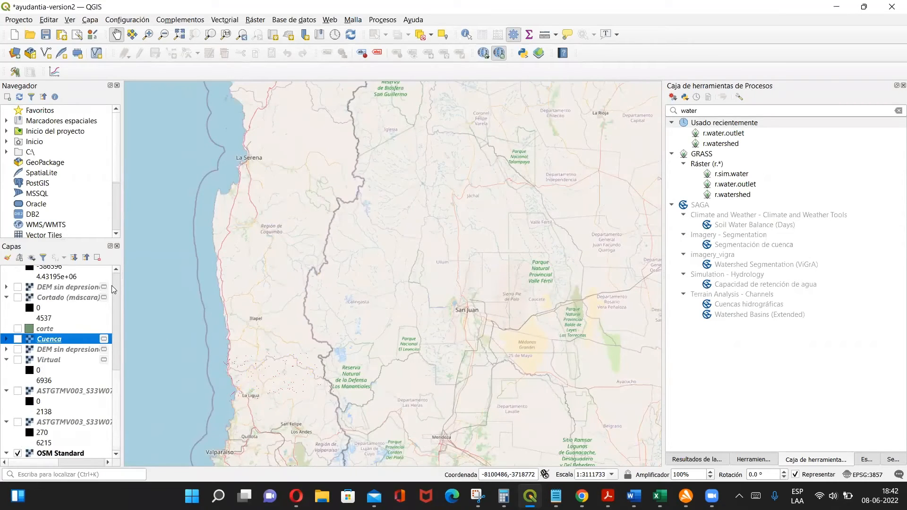
left_click_drag(352, 406, 369, 305)
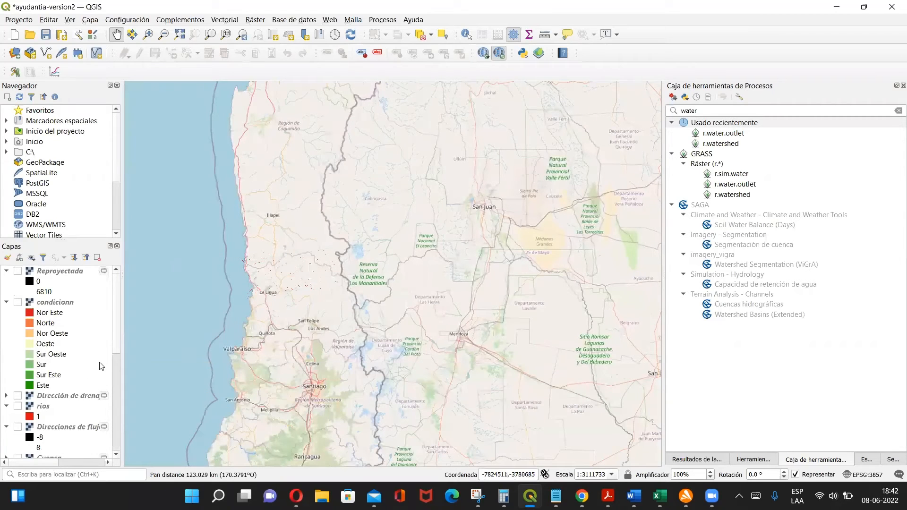
left_click_drag(116, 315, 112, 420)
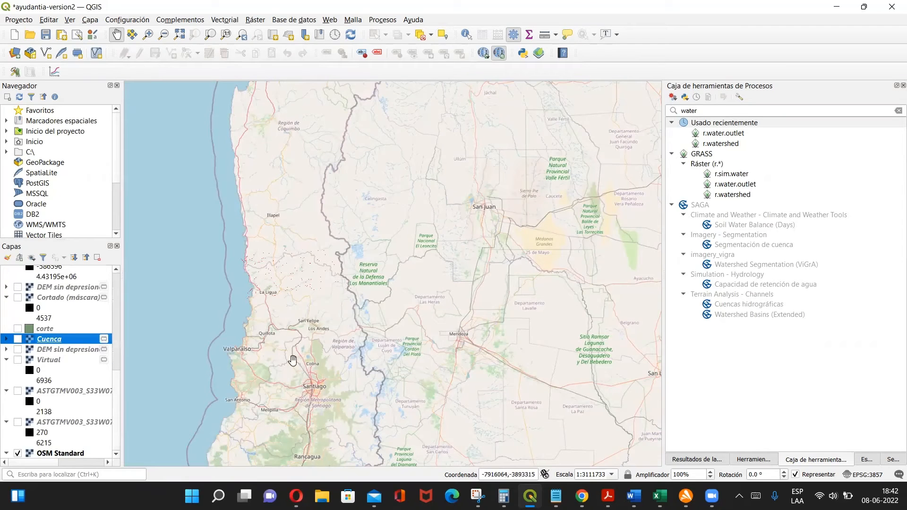
scroll(292, 352, "up", 1)
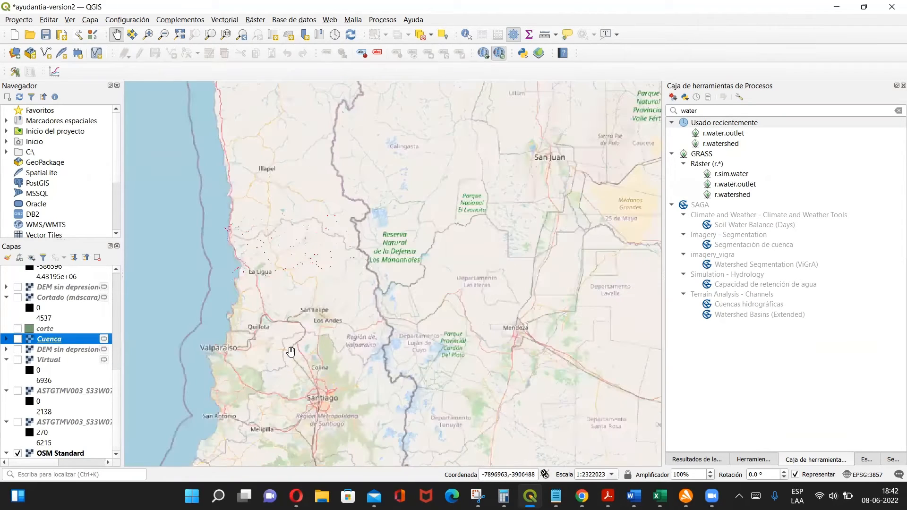
scroll(291, 352, "up", 1)
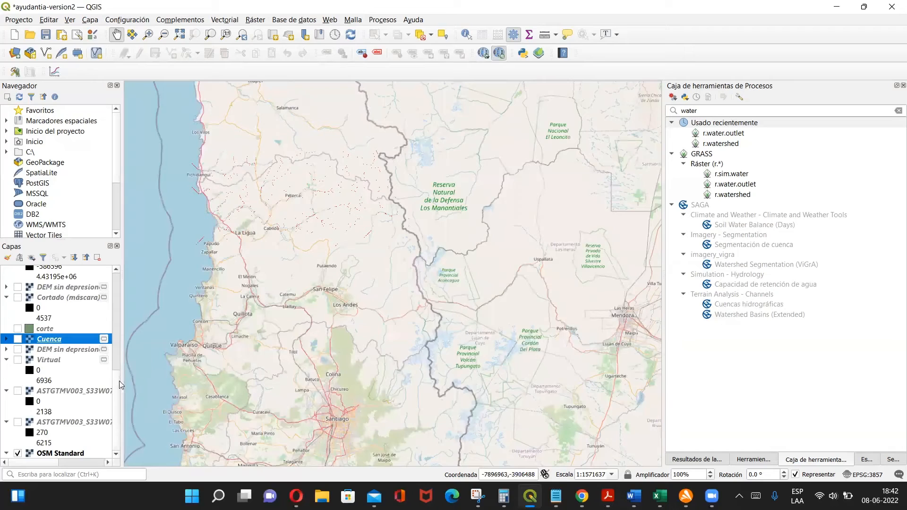
left_click(18, 453)
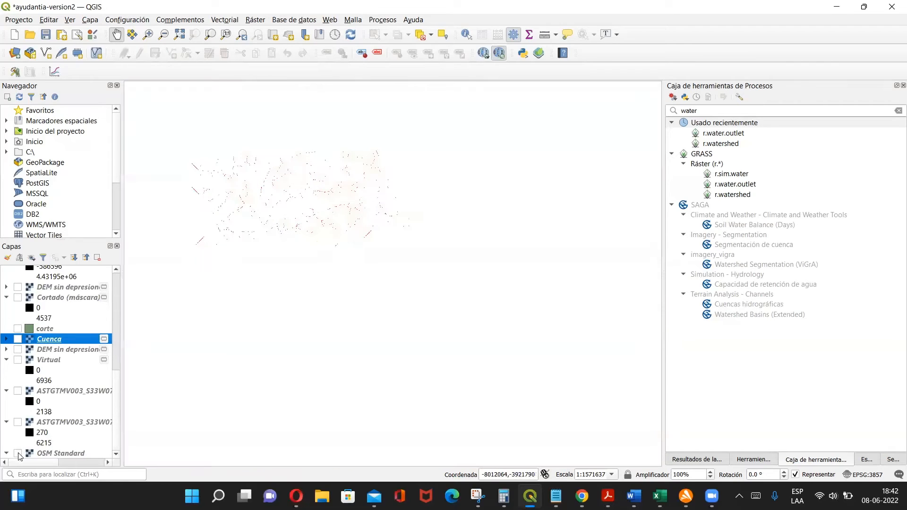
scroll(118, 331, "up", 4)
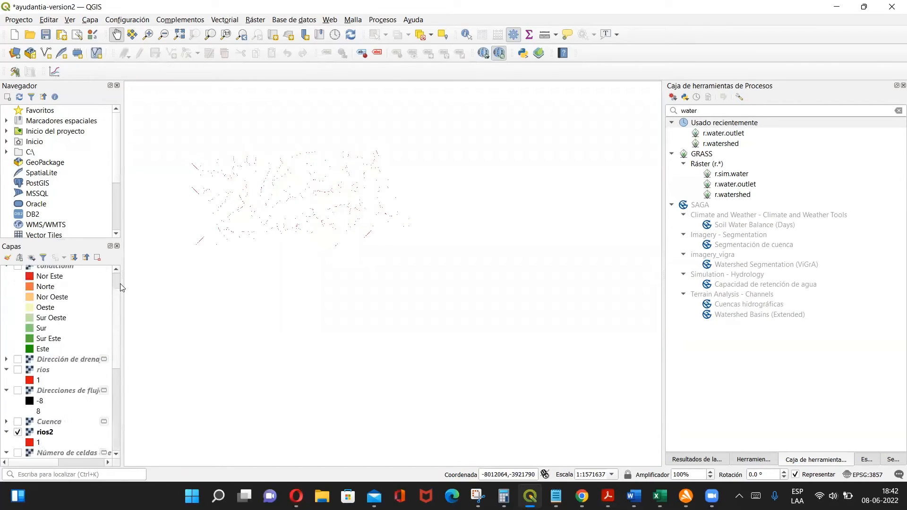
scroll(118, 318, "down", 3)
left_click(17, 382)
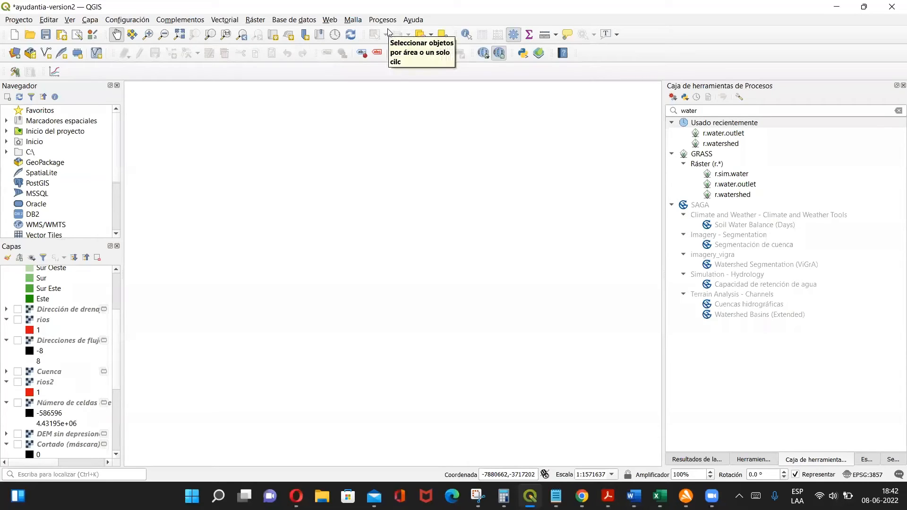
Step: Search the plugin manager's not-installed plugins for "grass" and clear the search again
left_click(186, 21)
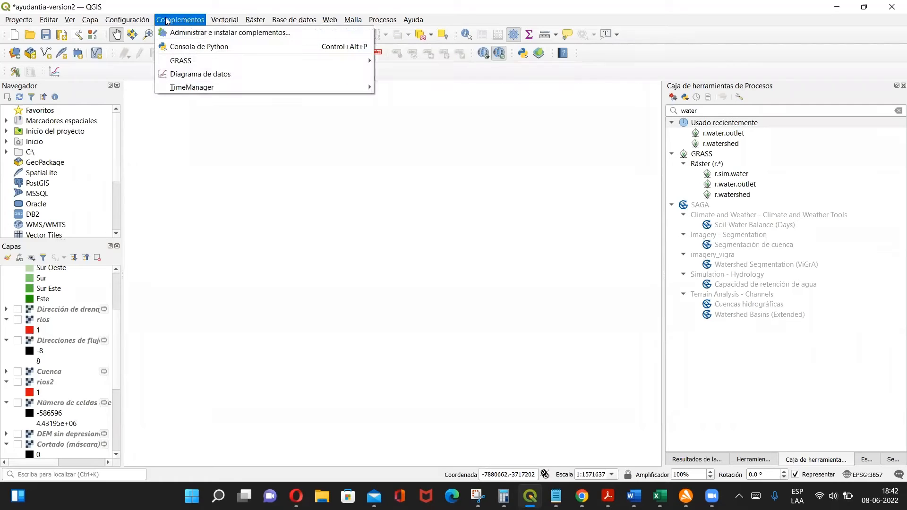
left_click(191, 33)
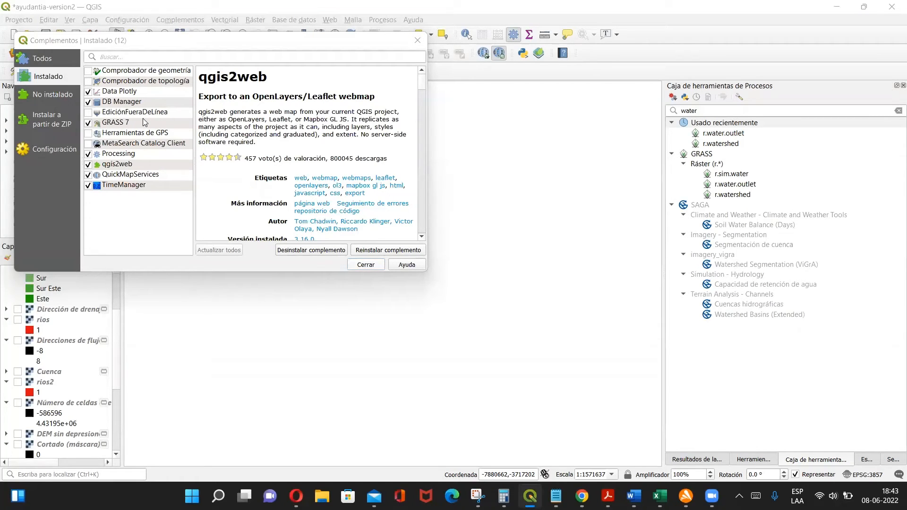
left_click(51, 95)
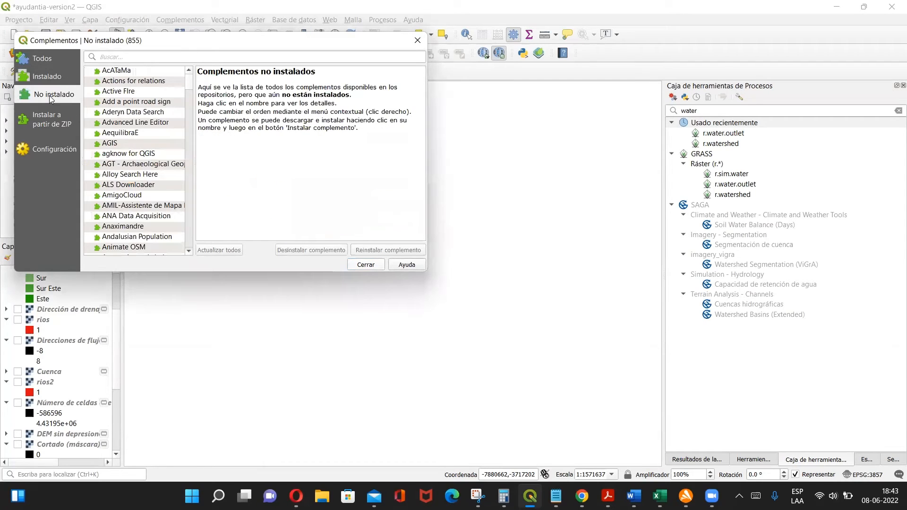
left_click(112, 59)
type("grass")
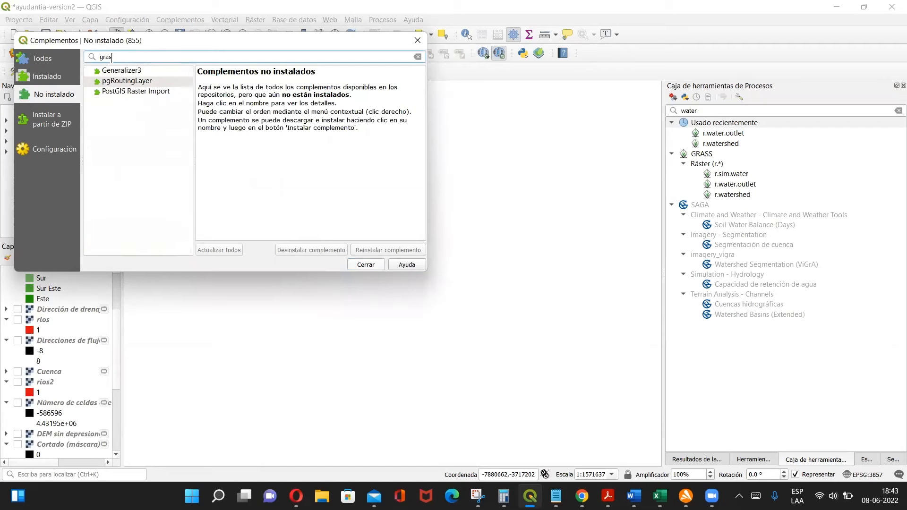
key("BackSpace")
key("BackSpace")
key("BackSpace")
key("BackSpace")
key("BackSpace")
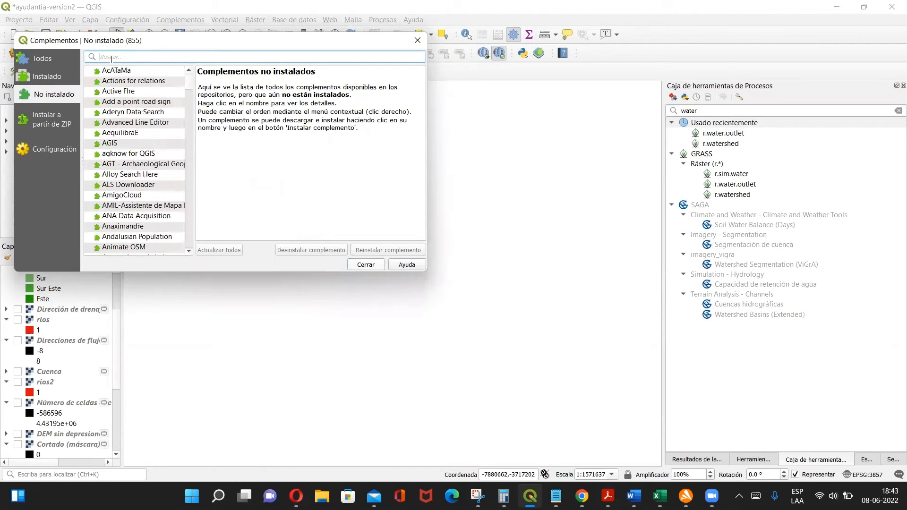
mouse_move(190, 82)
left_mouse_down()
mouse_move(190, 166)
mouse_move(198, 75)
left_mouse_up()
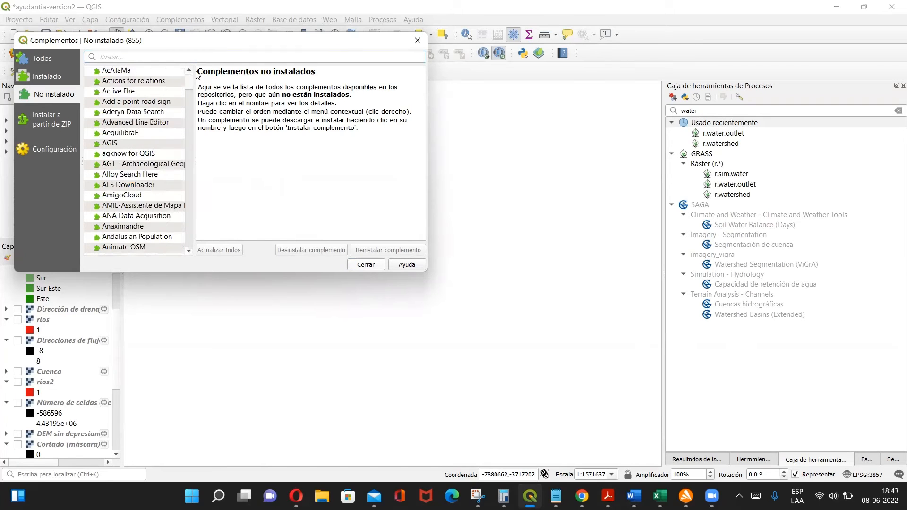
Step: Review the list of installed plugins and close the plugin manager
left_click(54, 77)
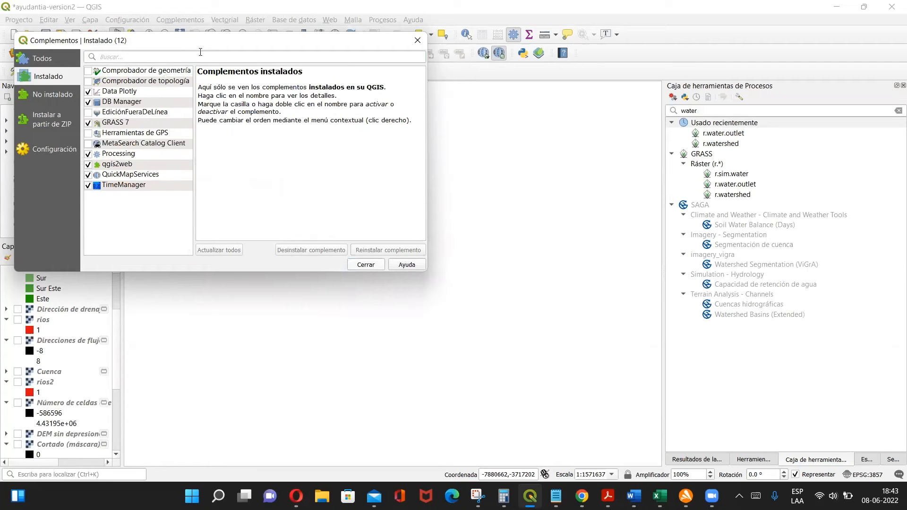
left_click_drag(218, 40, 216, 9)
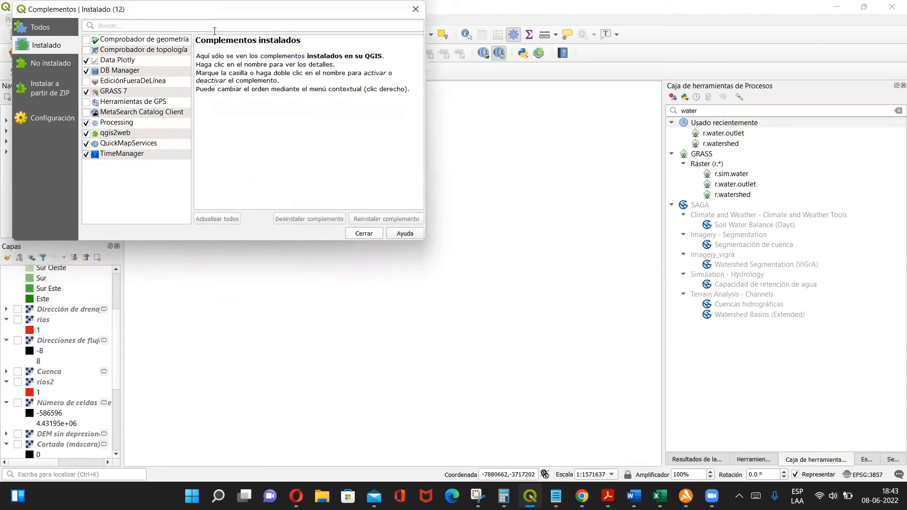
left_click(416, 9)
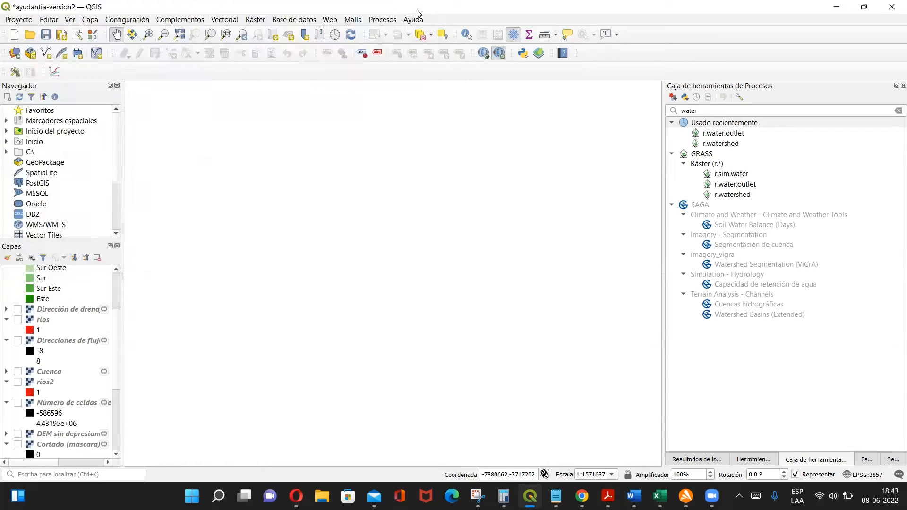
Step: Reopen the plugin manager and re-enable the installed GRASS 7 plugin
left_click(180, 21)
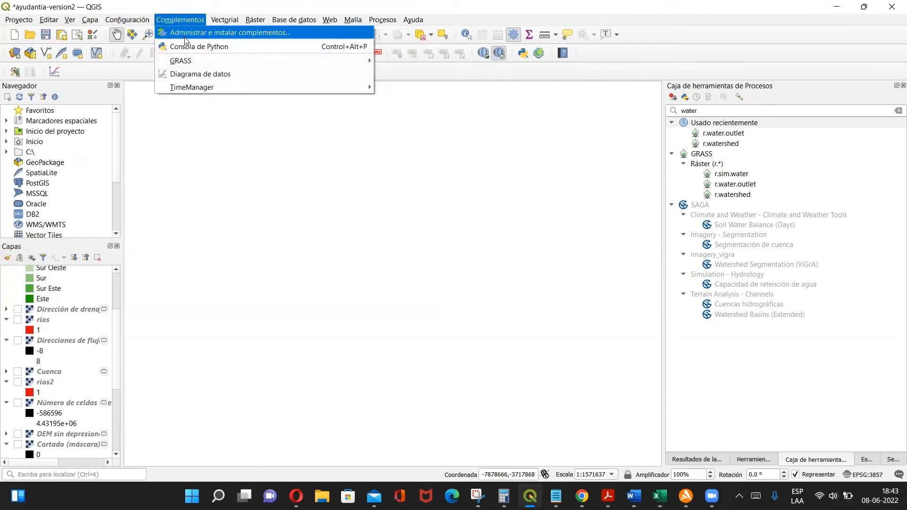
left_click(186, 37)
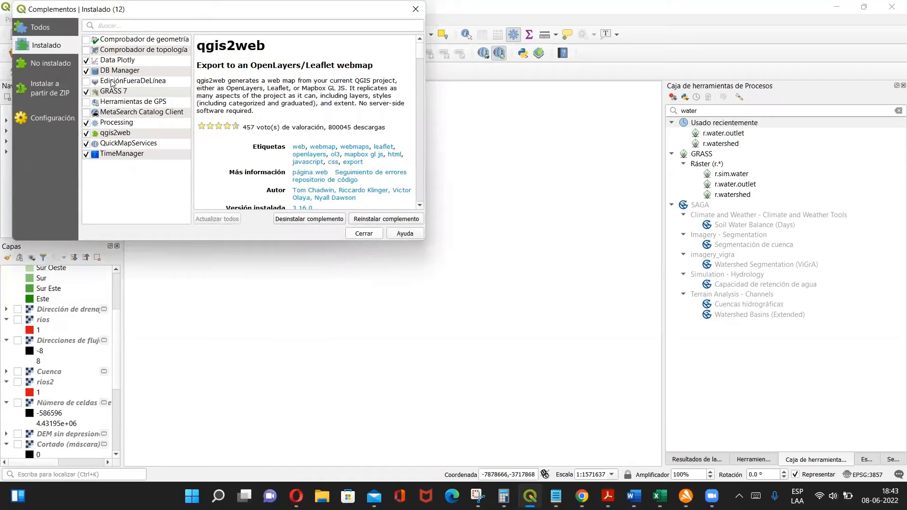
left_click(88, 92)
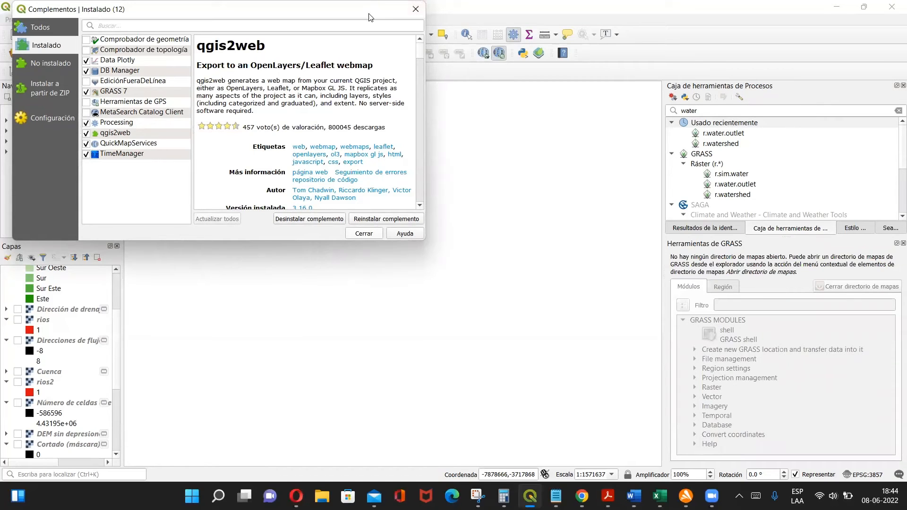
left_click_drag(371, 17, 441, 132)
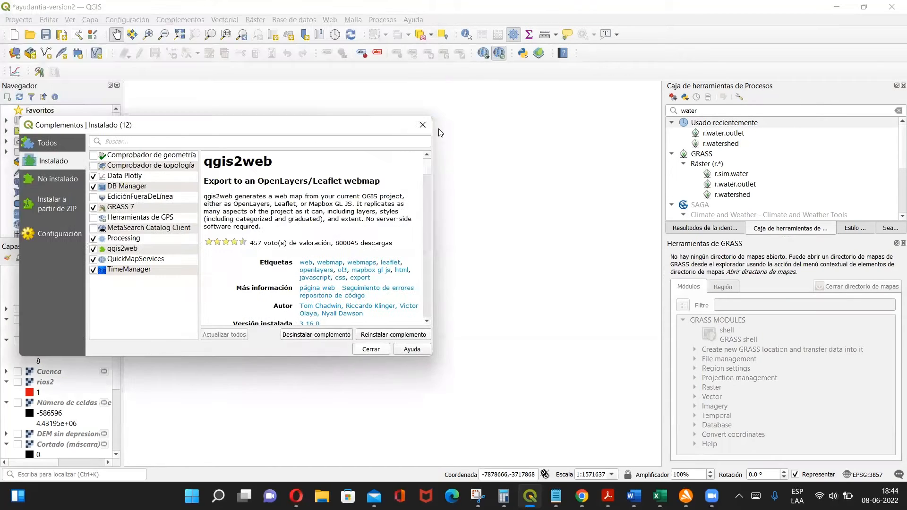
left_click(576, 253)
left_click_drag(519, 162, 606, 156)
mouse_move(566, 143)
left_mouse_down()
mouse_move(614, 170)
mouse_move(568, 182)
left_mouse_up()
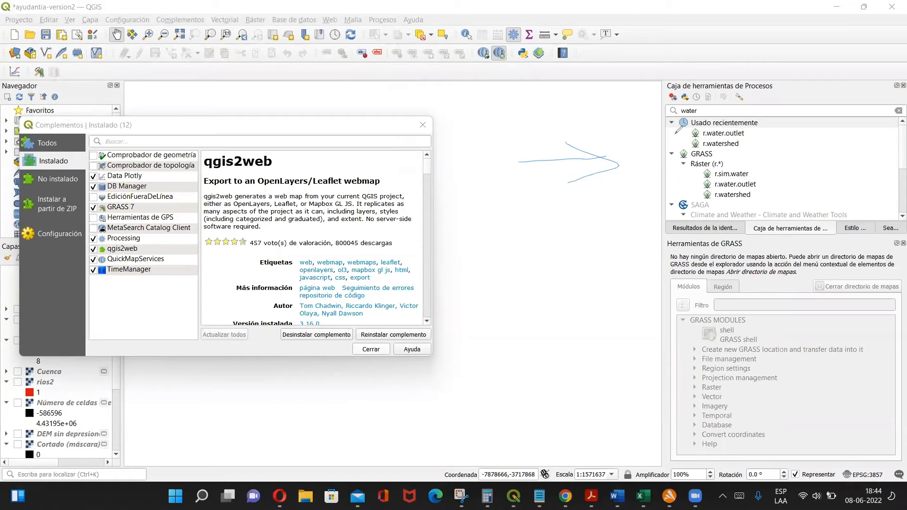
key("Escape")
Step: Close the plugin manager and clear the search in the Processing toolbox
left_click(703, 112)
left_click(423, 125)
key("ctrl+a")
key("BackSpace")
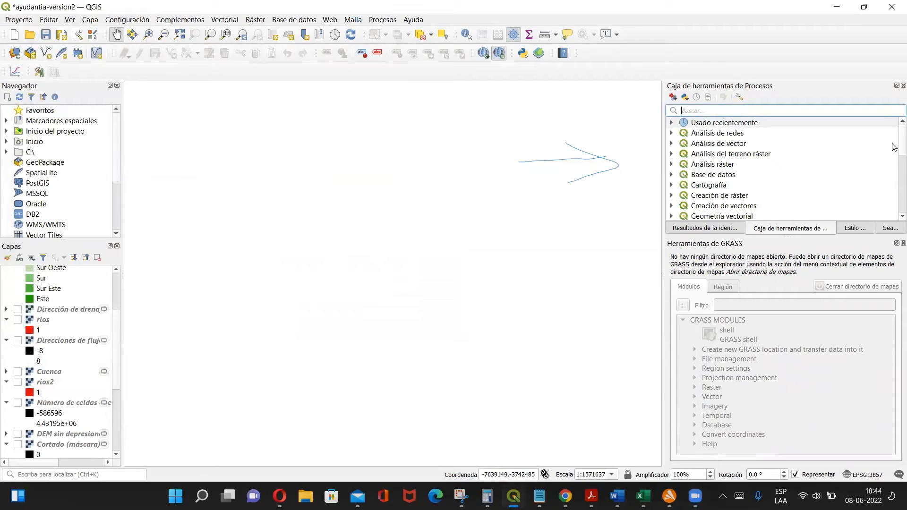
Step: Expand the GRASS group in the Processing toolbox to see its tool categories
scroll(894, 144, "down", 5)
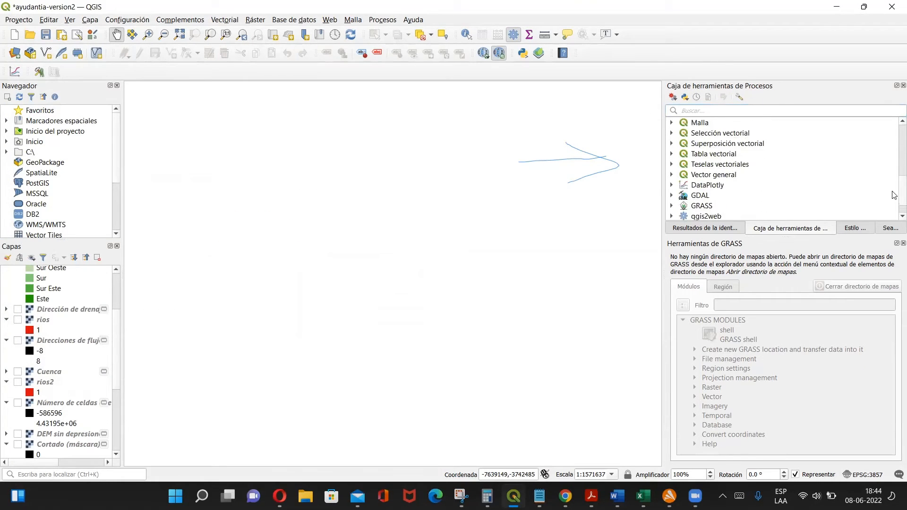
scroll(893, 197, "down", 1)
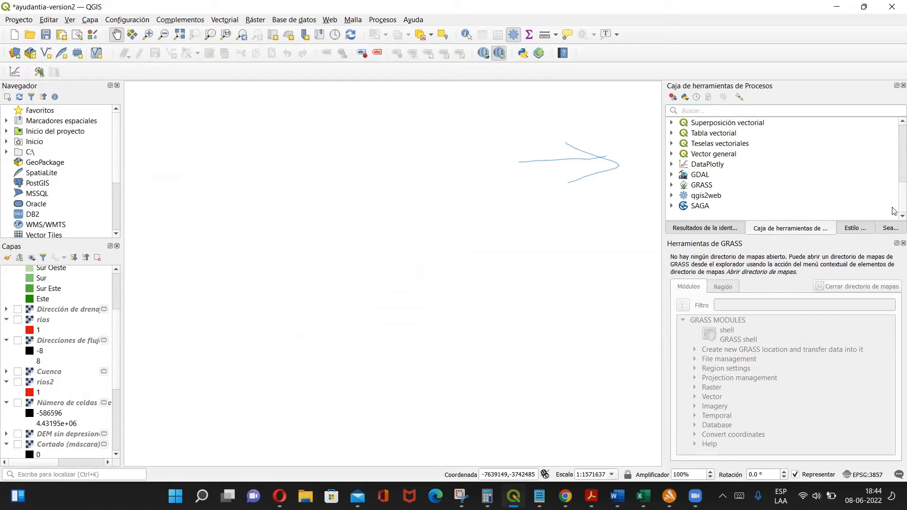
left_click(674, 186)
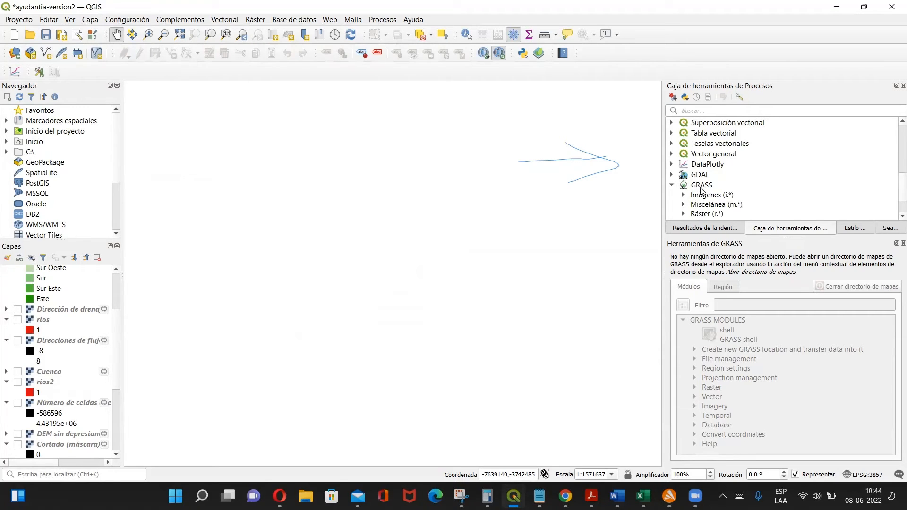
left_click(672, 185)
left_click(673, 185)
scroll(895, 203, "down", 1)
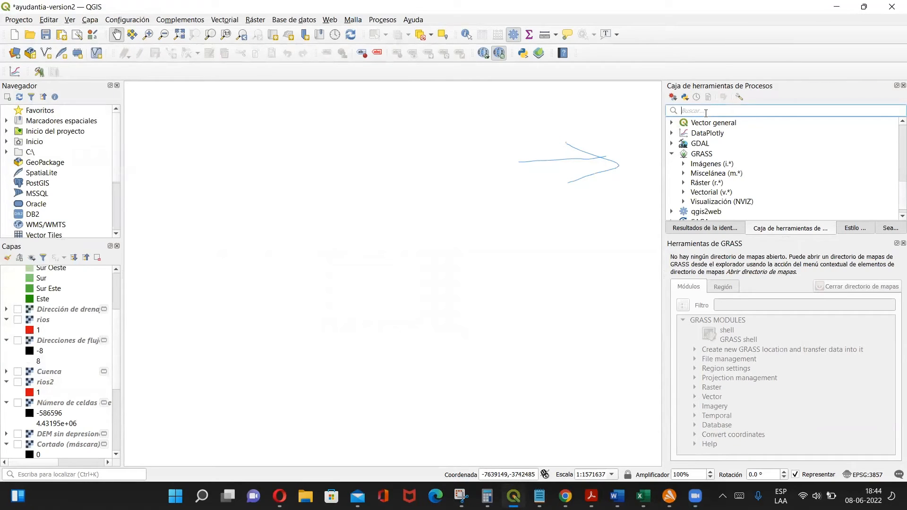
Step: Search the Processing toolbox for r.fill
type("r")
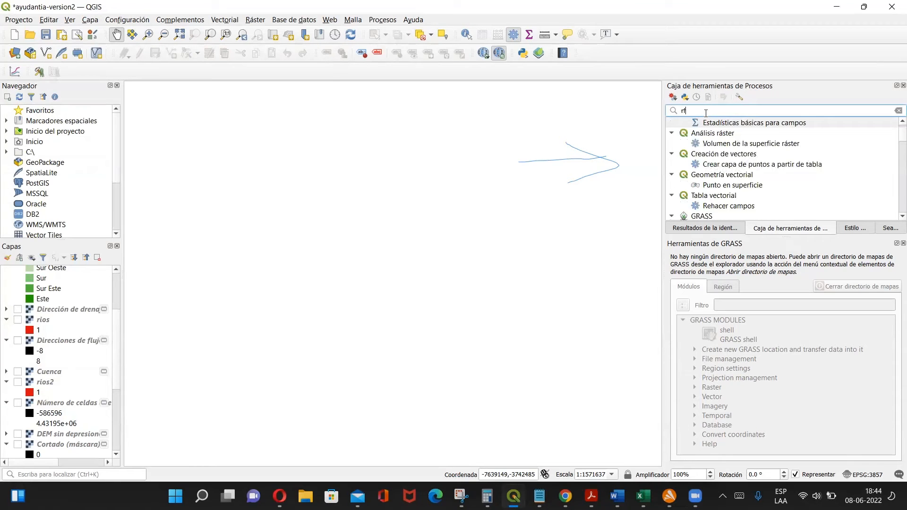
type(".fill")
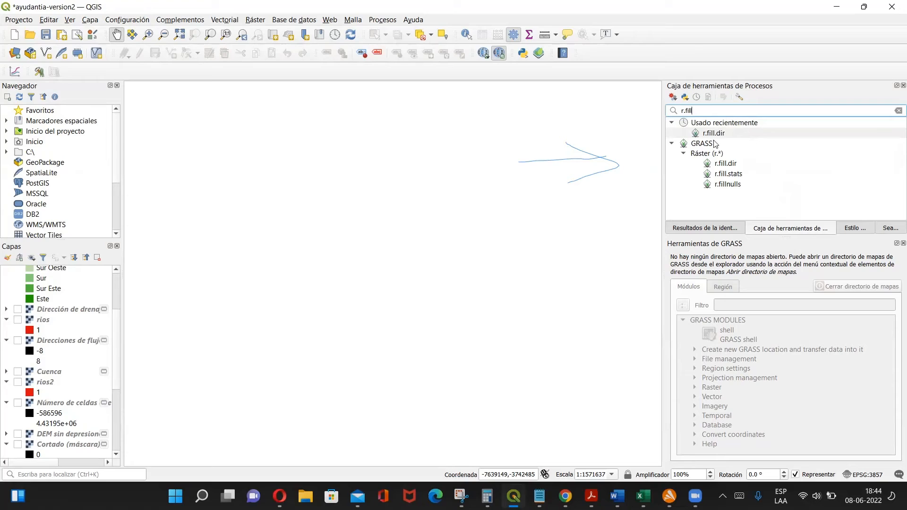
left_click_drag(494, 183, 499, 152)
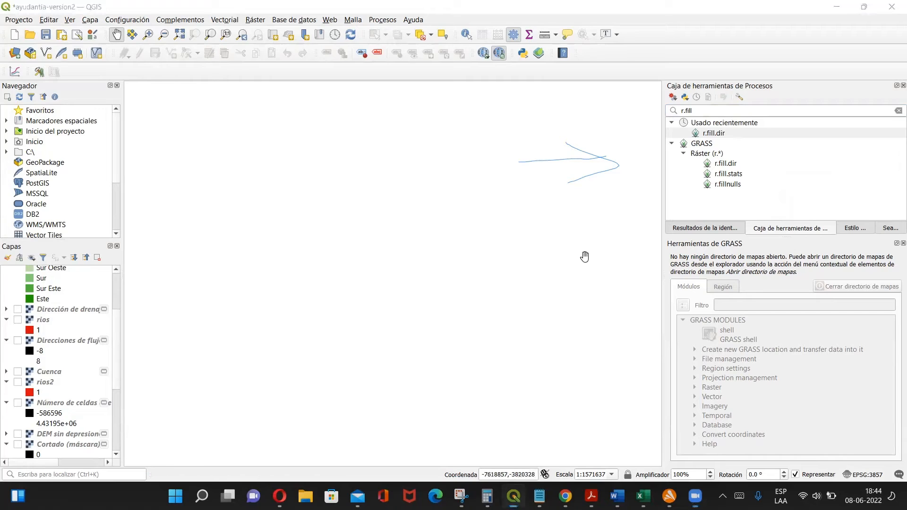
mouse_move(596, 172)
left_mouse_down()
mouse_move(533, 179)
mouse_move(622, 154)
left_mouse_up()
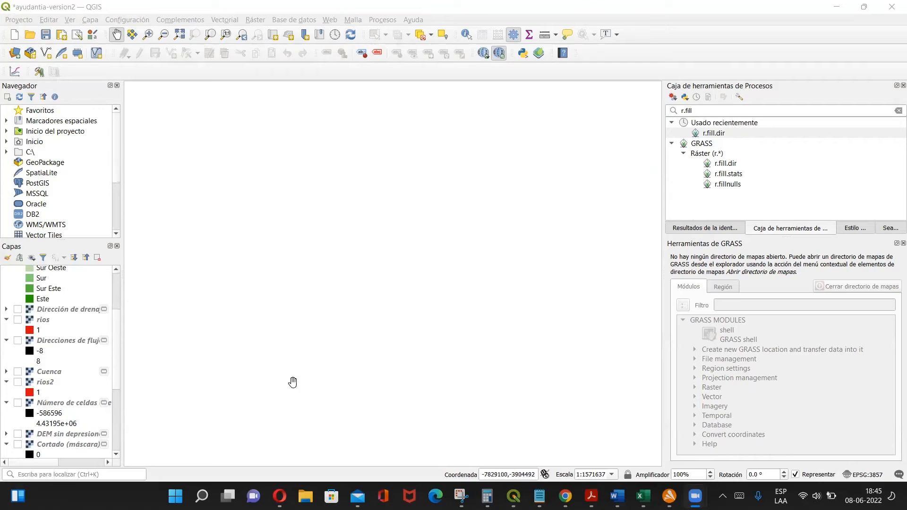
Step: Review the basemap providers and maps offered by QuickMapServices, including AutoNavi, USGS, Google and OSM
left_click_drag(116, 343, 116, 424)
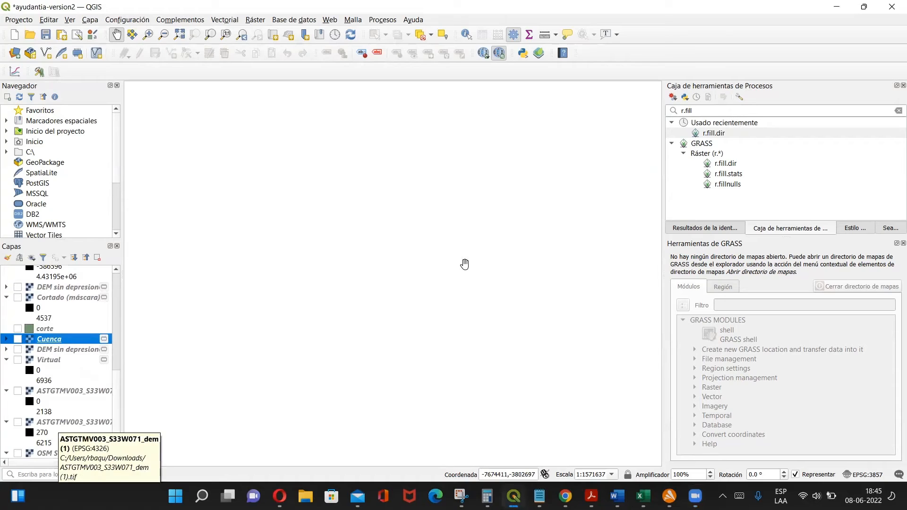
left_click(350, 244)
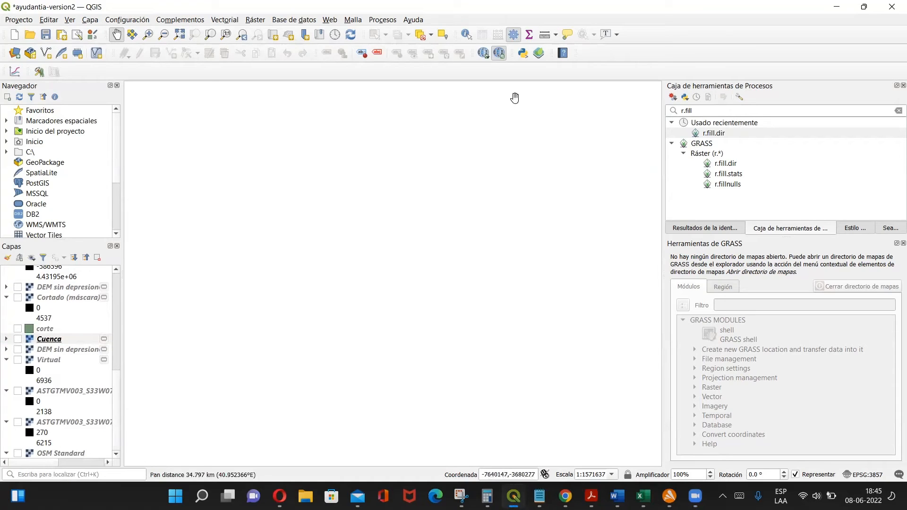
left_click(484, 53)
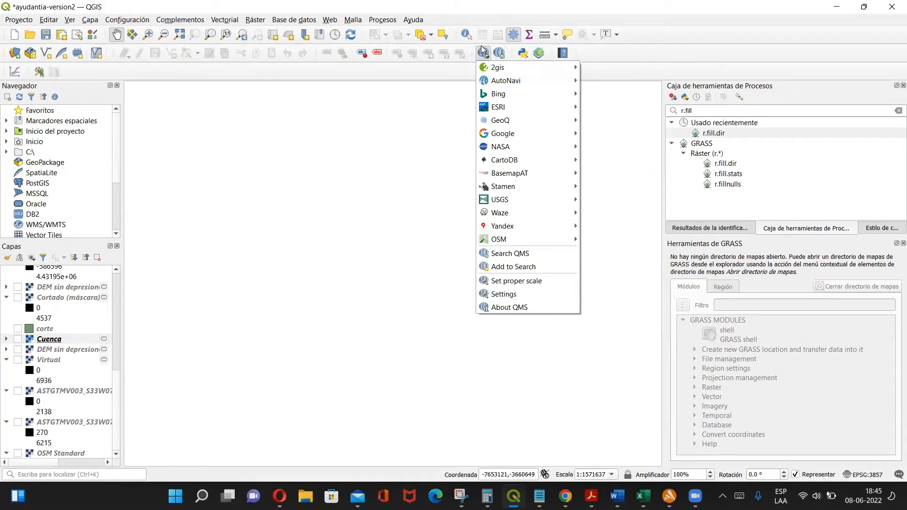
mouse_move(499, 84)
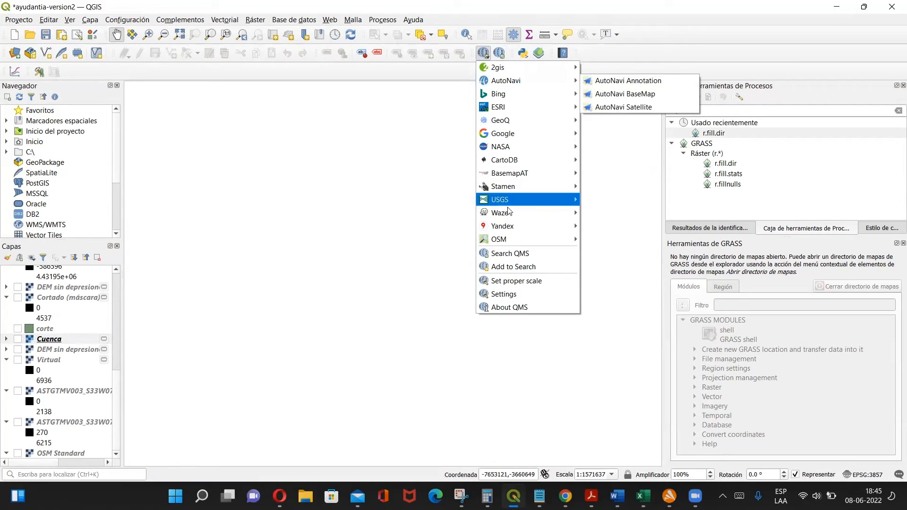
mouse_move(505, 205)
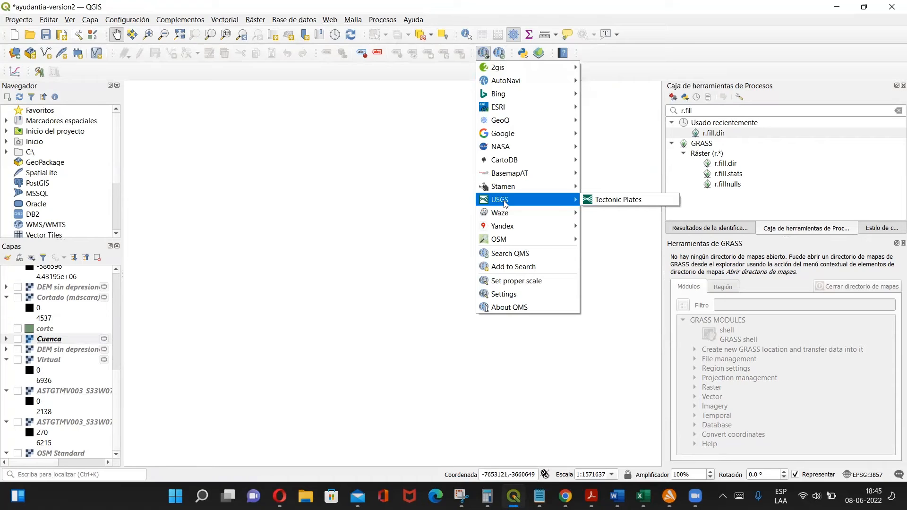
mouse_move(531, 243)
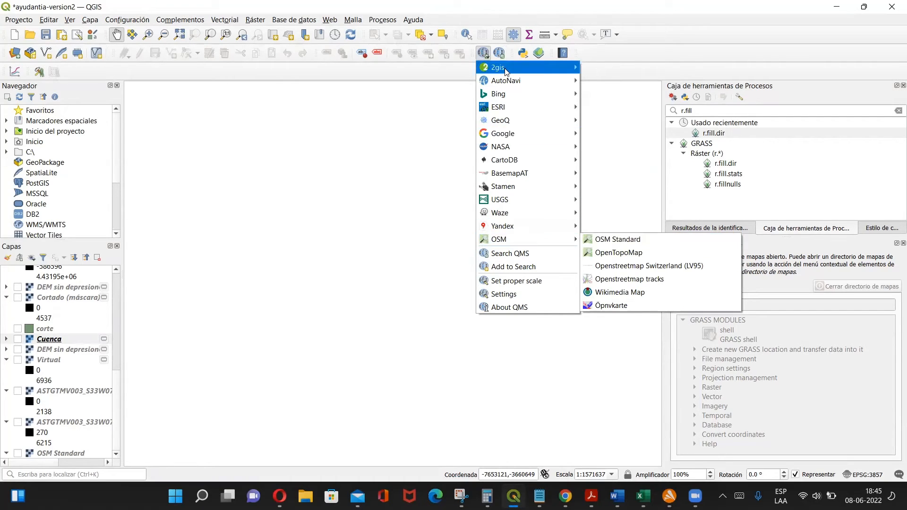
mouse_move(520, 137)
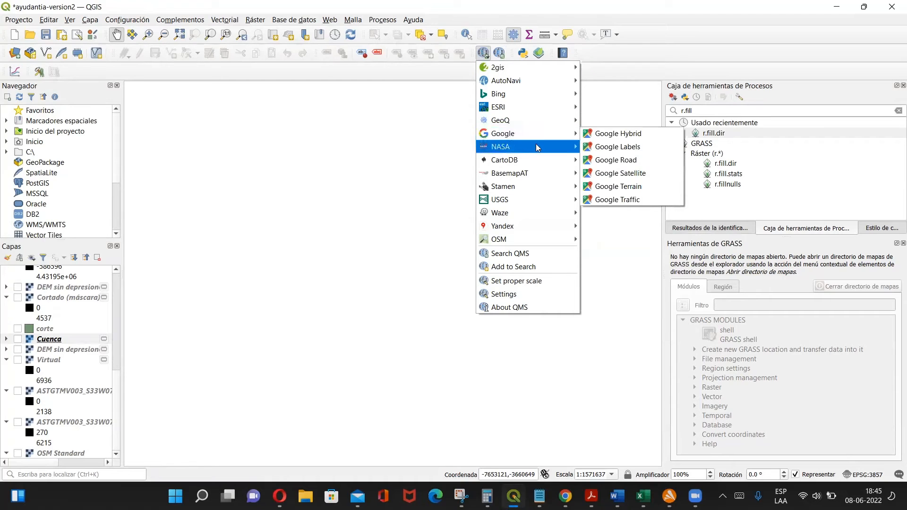
mouse_move(539, 215)
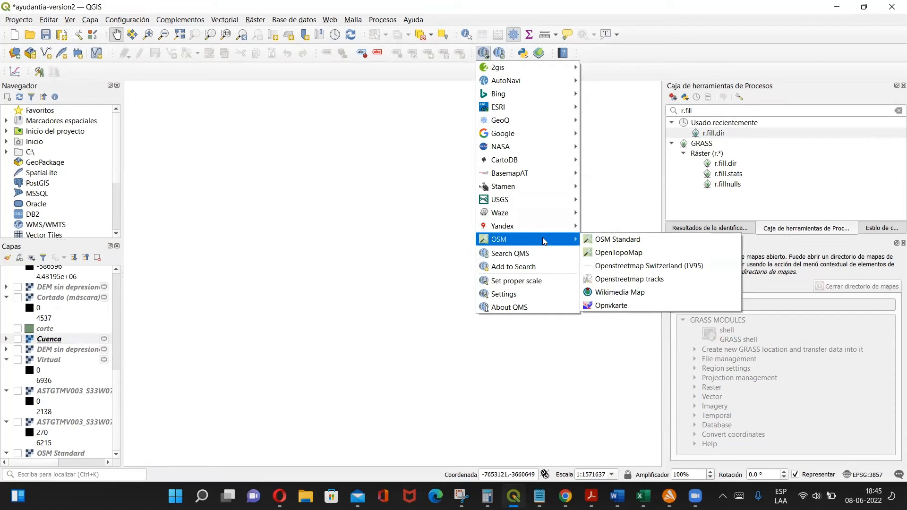
left_click(116, 412)
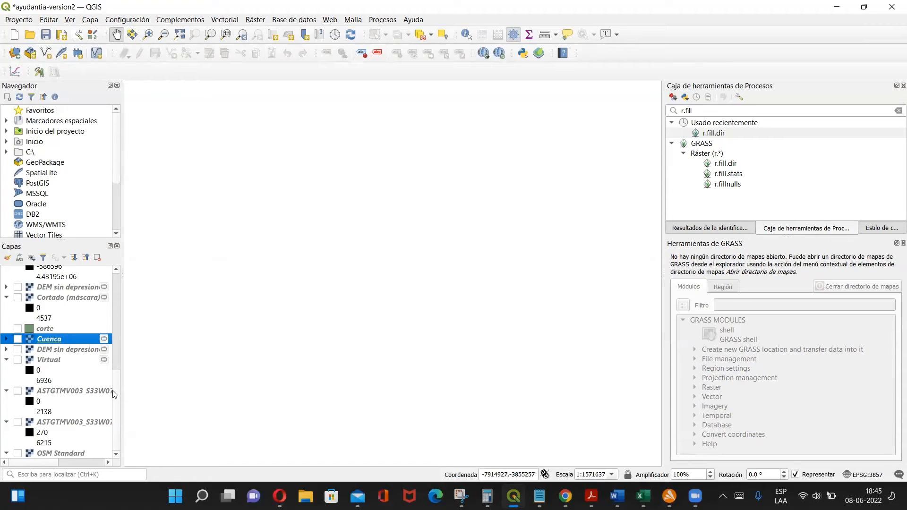
Step: Turn on the OSM Standard basemap layer and bring central Chile into view
left_click(18, 454)
left_click(18, 454)
left_click(19, 454)
left_click(18, 454)
left_click(18, 454)
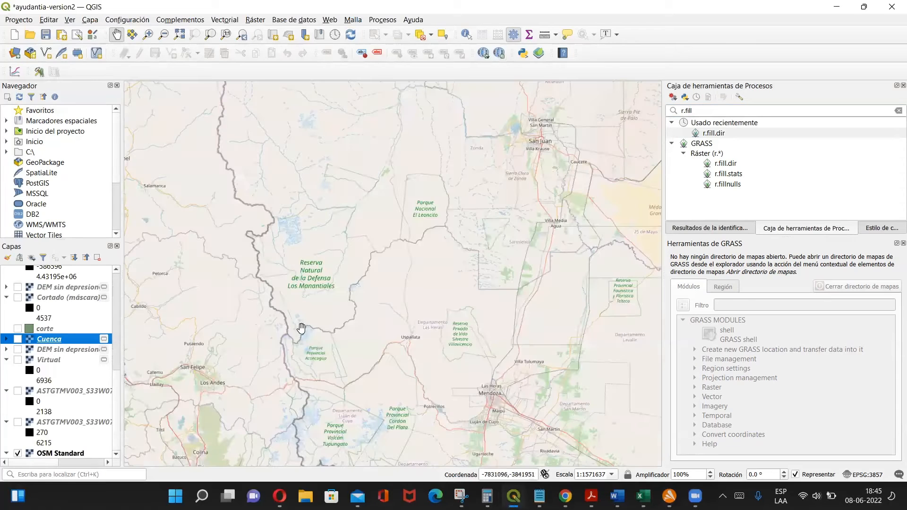
left_click_drag(143, 363, 259, 235)
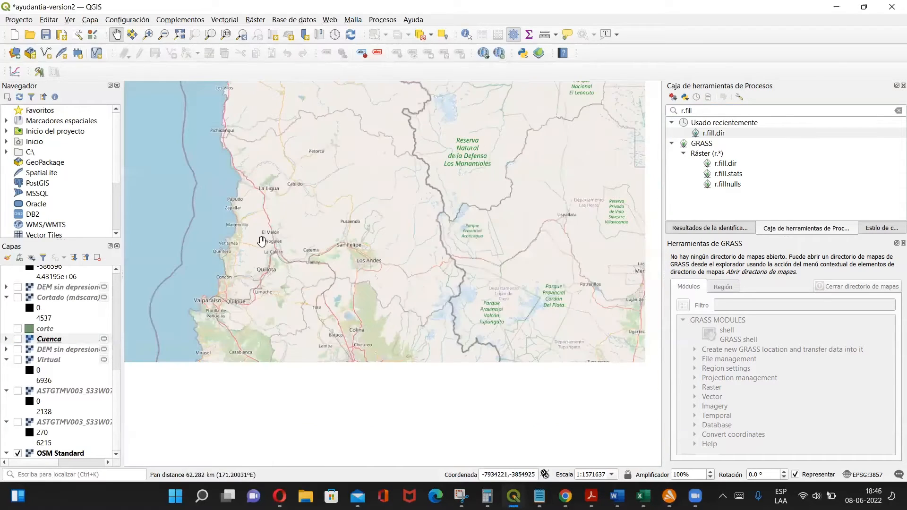
left_click_drag(357, 253, 324, 401)
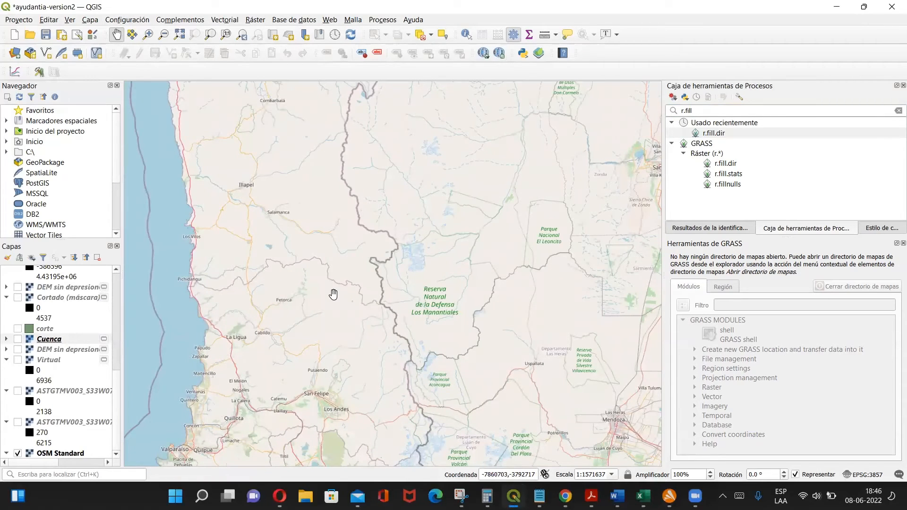
left_click_drag(278, 331, 258, 251)
scroll(258, 251, "down", 2)
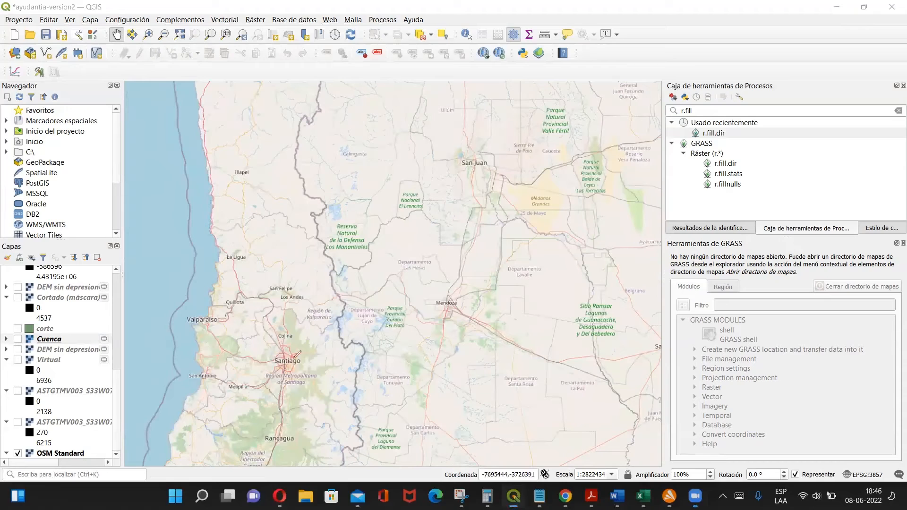
left_click_drag(265, 355, 273, 351)
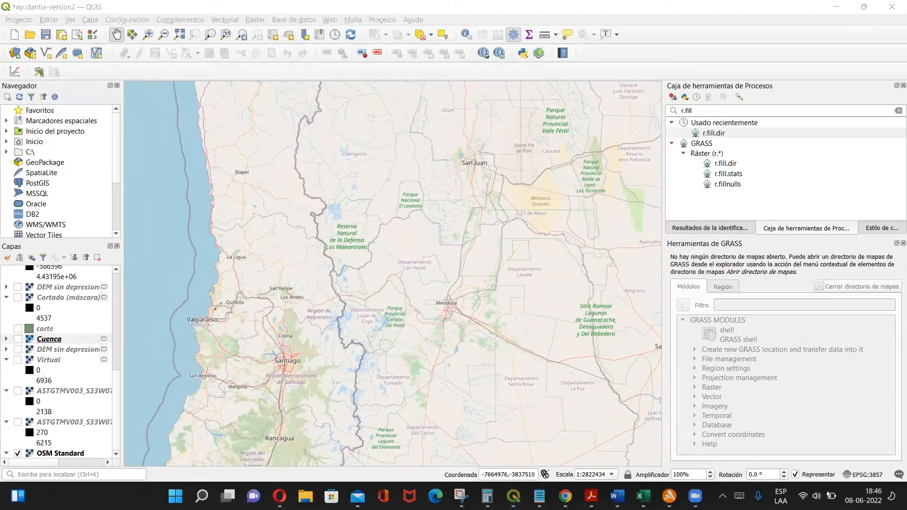
mouse_move(201, 375)
left_mouse_down()
mouse_move(265, 289)
mouse_move(335, 296)
left_mouse_up()
mouse_move(216, 228)
left_mouse_down()
mouse_move(276, 216)
mouse_move(318, 237)
left_mouse_up()
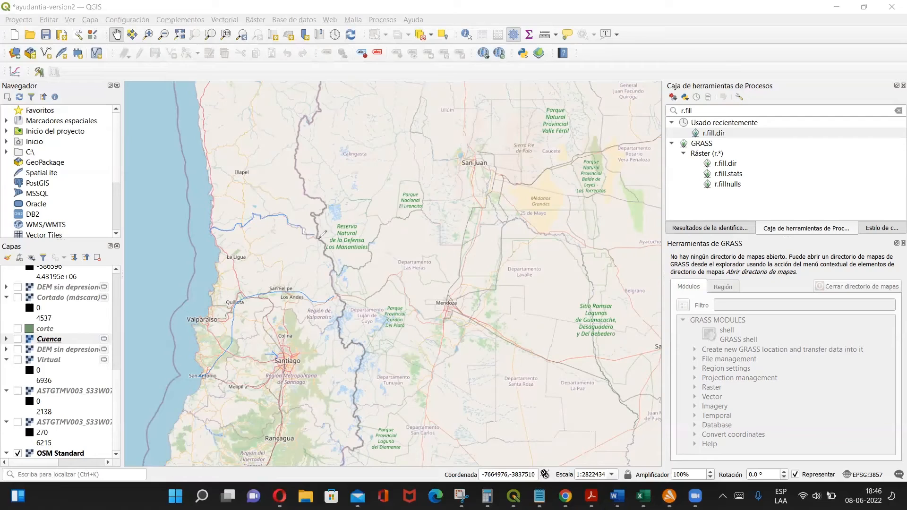
mouse_move(229, 189)
left_mouse_down()
mouse_move(232, 200)
mouse_move(250, 194)
left_mouse_up()
mouse_move(241, 226)
left_mouse_down()
mouse_move(256, 255)
mouse_move(274, 262)
mouse_move(313, 244)
left_mouse_up()
mouse_move(192, 221)
left_mouse_down()
mouse_move(208, 258)
mouse_move(315, 256)
mouse_move(326, 251)
mouse_move(326, 223)
mouse_move(194, 221)
mouse_move(243, 267)
left_mouse_up()
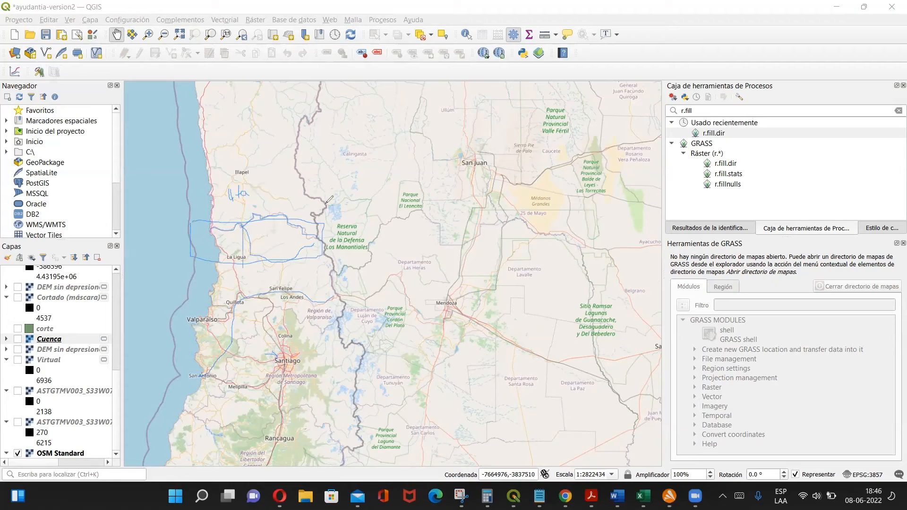
key("ctrl+z")
key("ctrl+z")
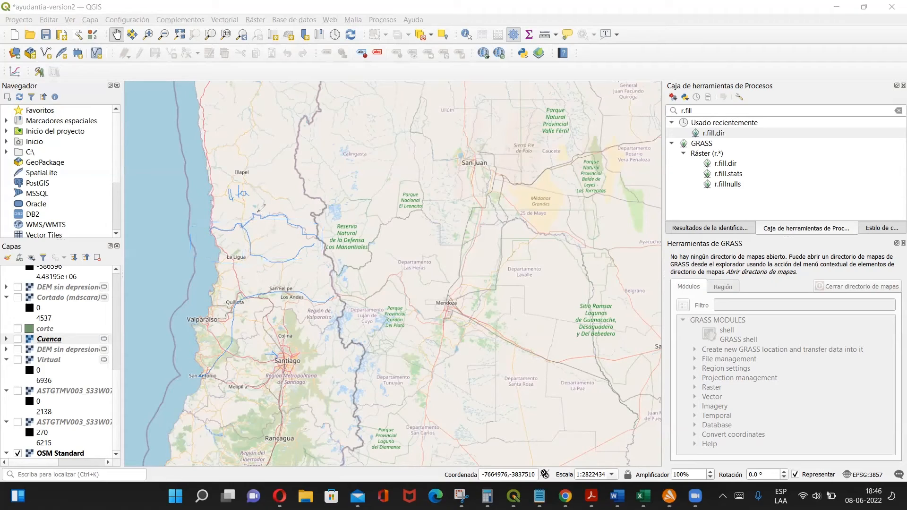
key("ctrl+z")
key("ctrl+z")
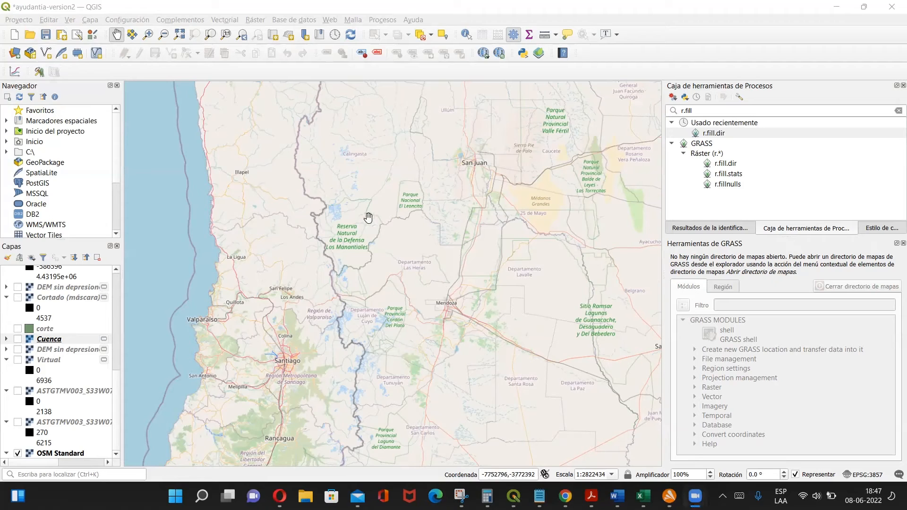
Step: Show both ASTGTMV003 DEM tile layers, S33W072 and S33W071, over the basemap around La Ligua and Petorca
left_click_drag(317, 216, 364, 273)
scroll(365, 273, "up", 1)
scroll(364, 274, "up", 1)
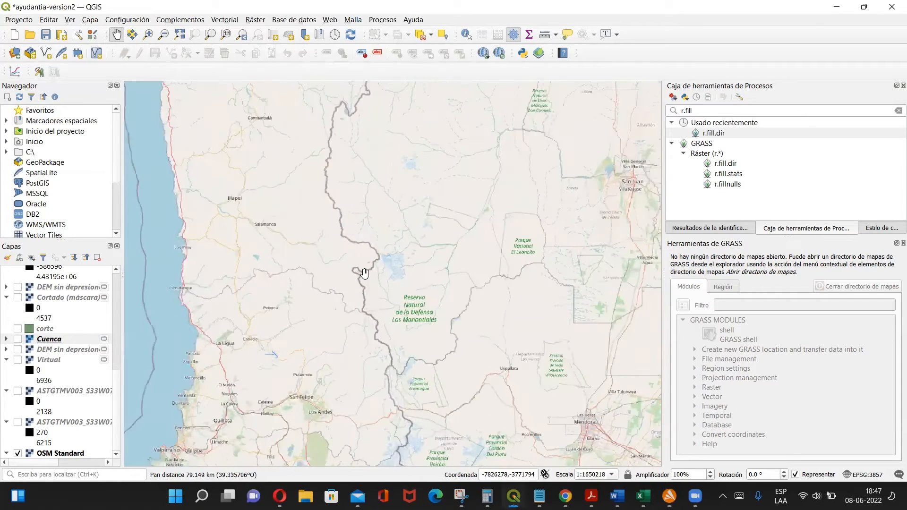
left_click_drag(266, 322, 333, 310)
scroll(333, 310, "up", 2)
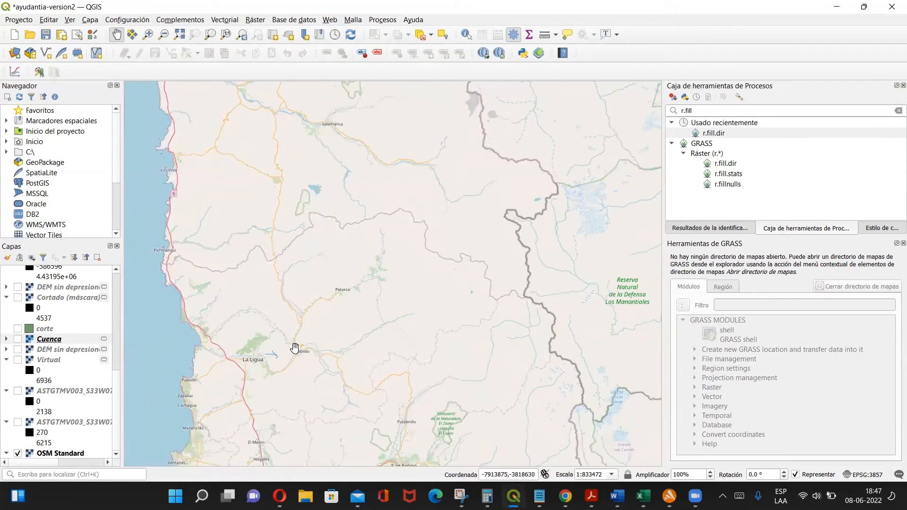
left_click_drag(345, 337, 355, 296)
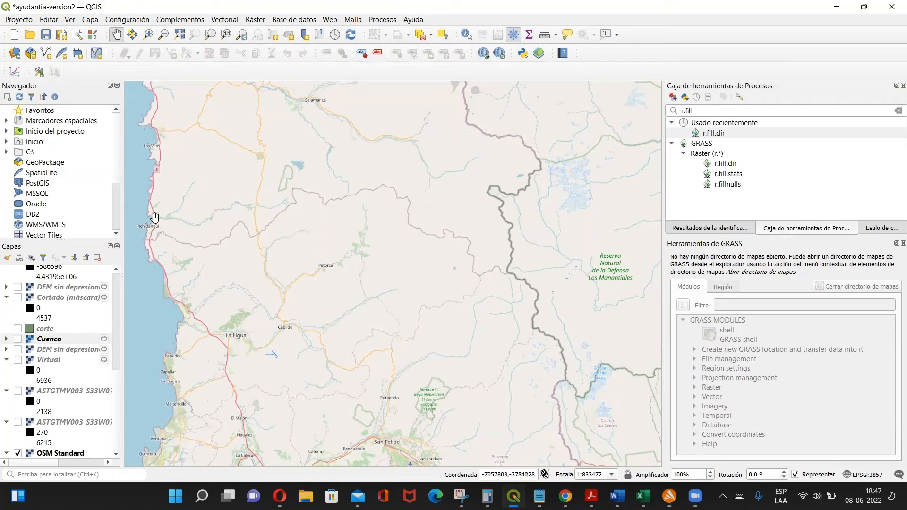
left_click(14, 392)
left_click(18, 391)
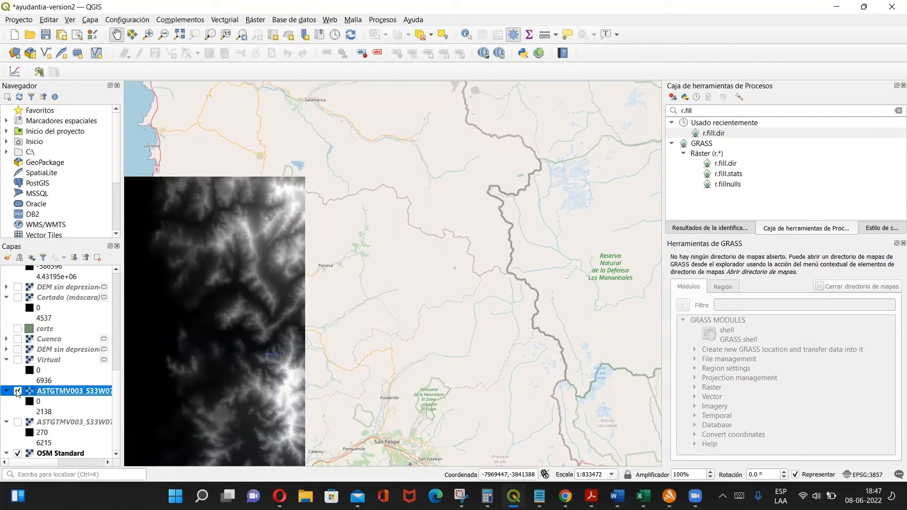
left_click(17, 422)
left_click_drag(334, 340, 370, 270)
scroll(370, 279, "down", 1)
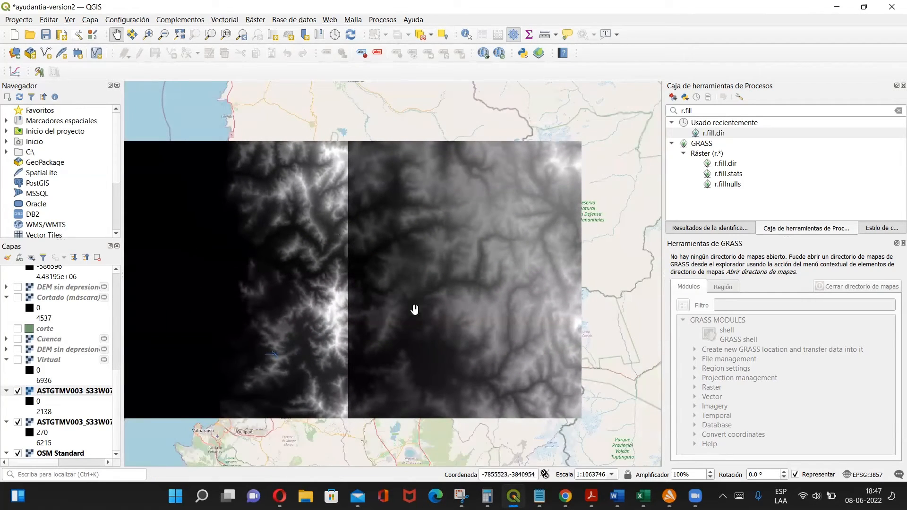
left_click_drag(414, 227, 394, 277)
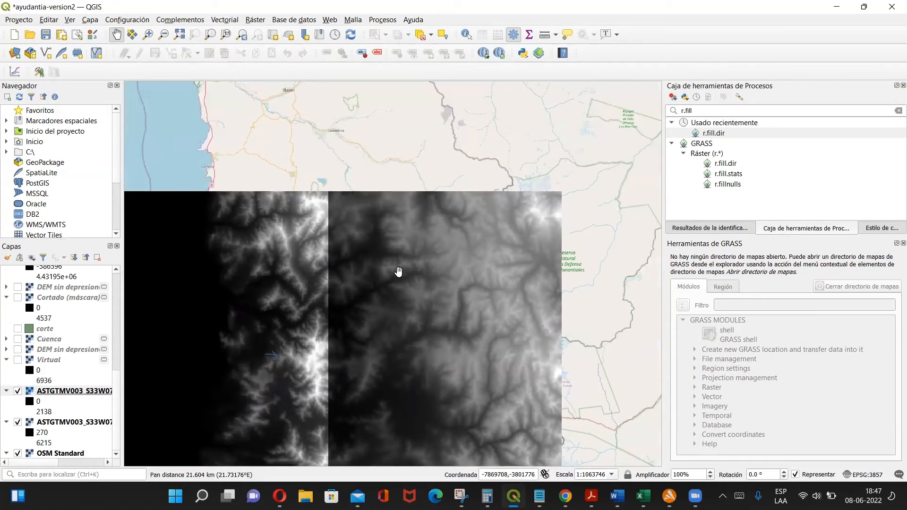
left_click_drag(428, 278, 480, 253)
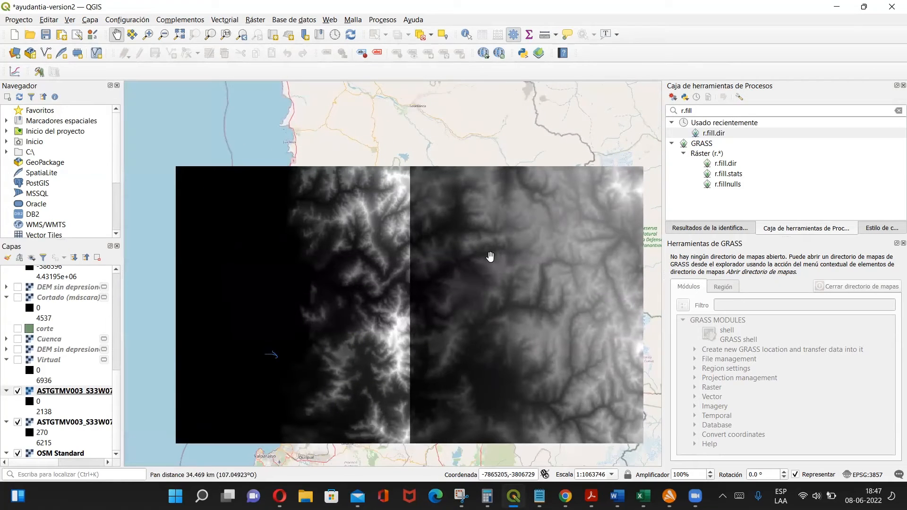
left_click_drag(497, 259, 427, 267)
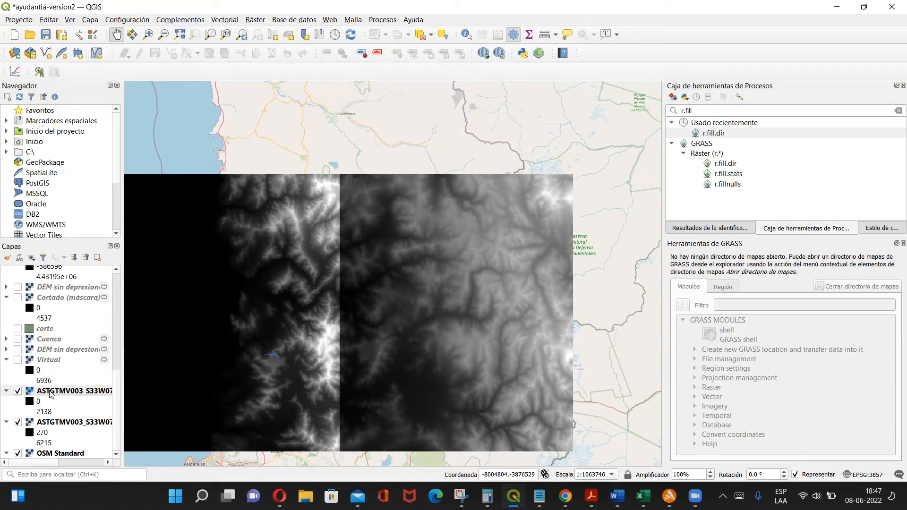
Step: Compare the Virtual raster with the two DEM tiles by showing it alone, and restore both tiles
left_click(17, 391)
left_click(18, 422)
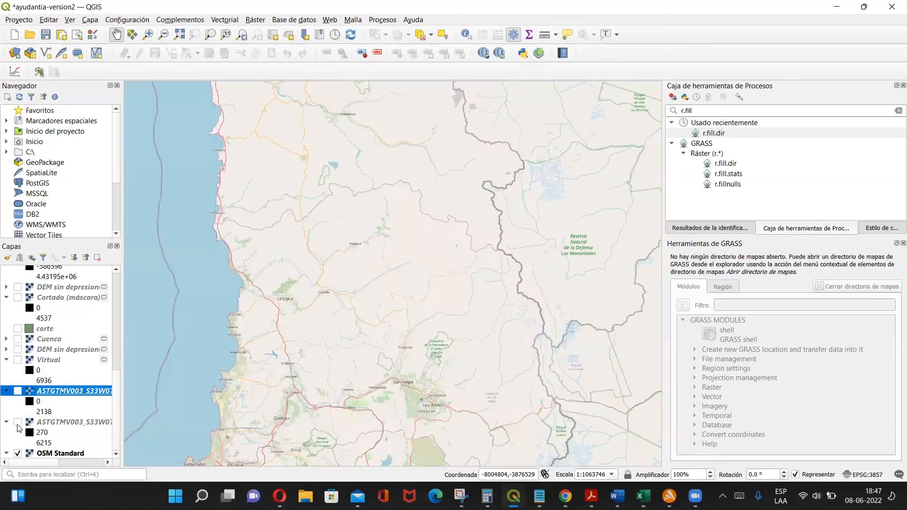
left_click(17, 360)
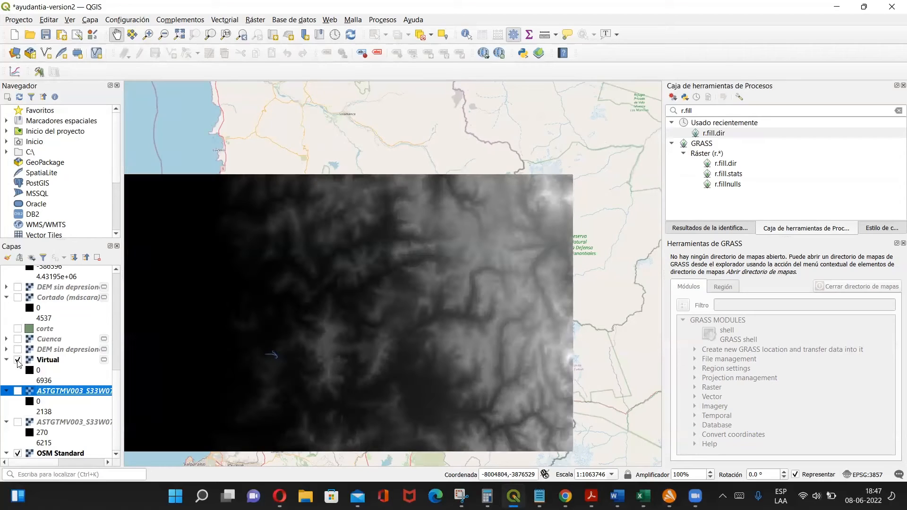
left_click(17, 360)
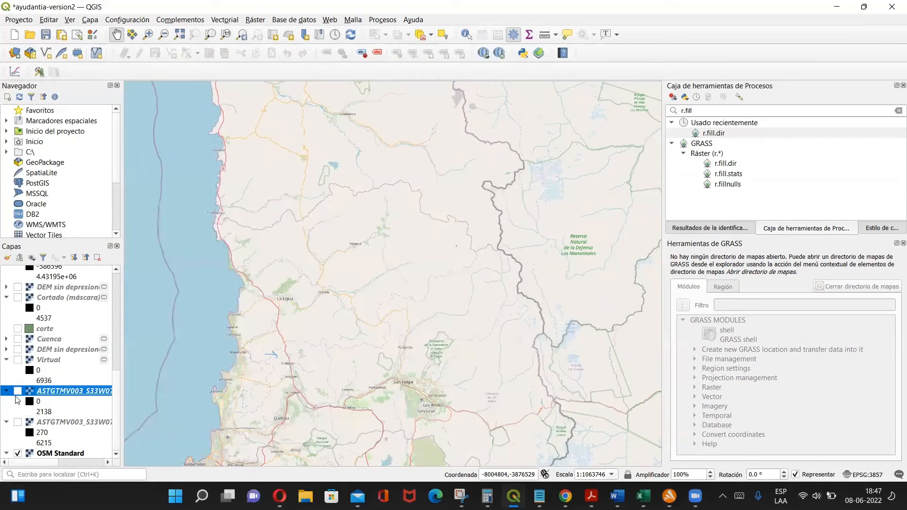
left_click(17, 391)
left_click(18, 423)
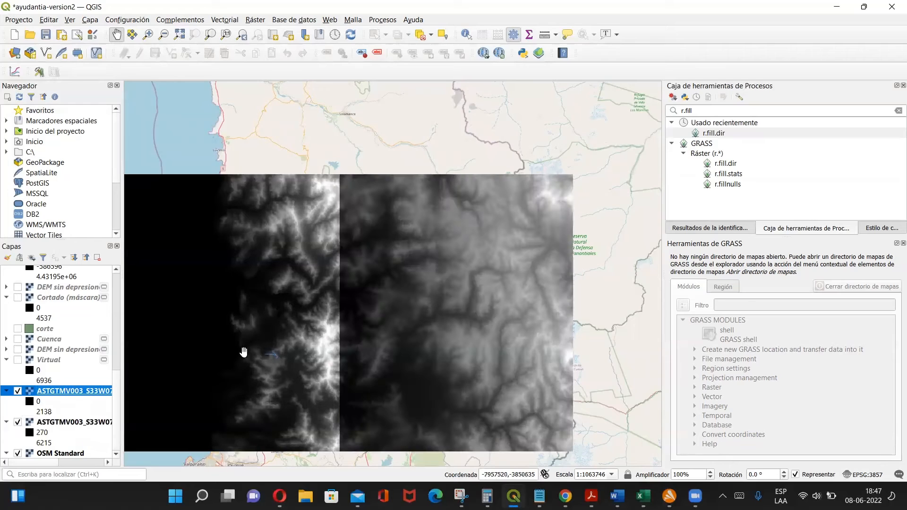
Step: Inspect the coverage of each DEM tile separately, ending with the S33W071 tile hidden and the S33W072 tile shown
left_click(18, 391)
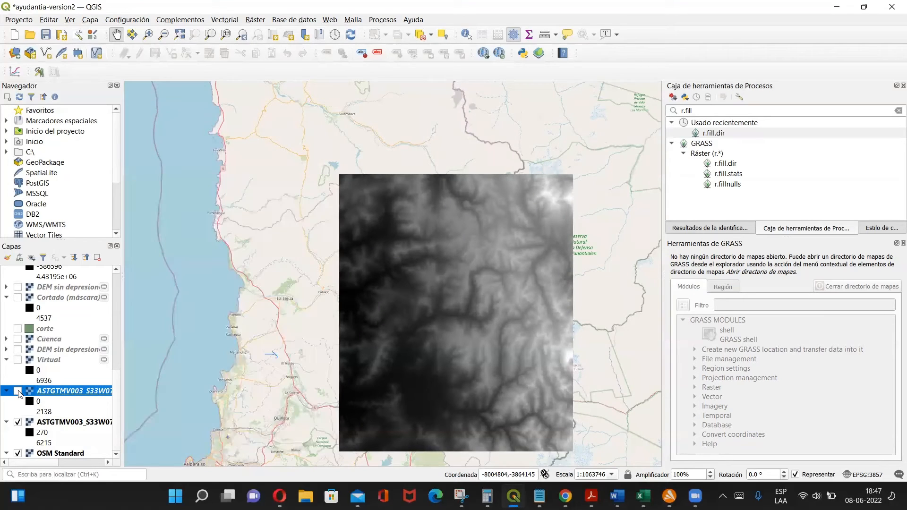
left_click(17, 391)
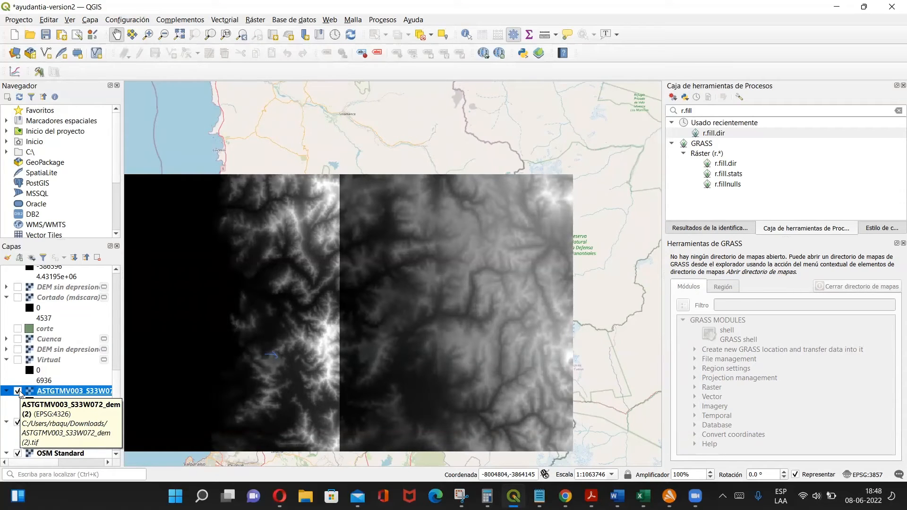
left_click_drag(256, 361, 307, 361)
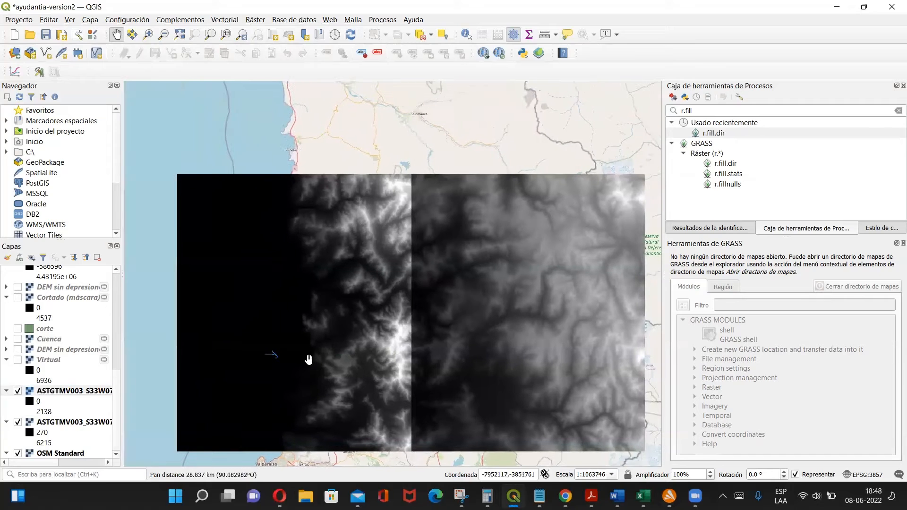
left_click_drag(399, 380, 362, 383)
left_click(17, 391)
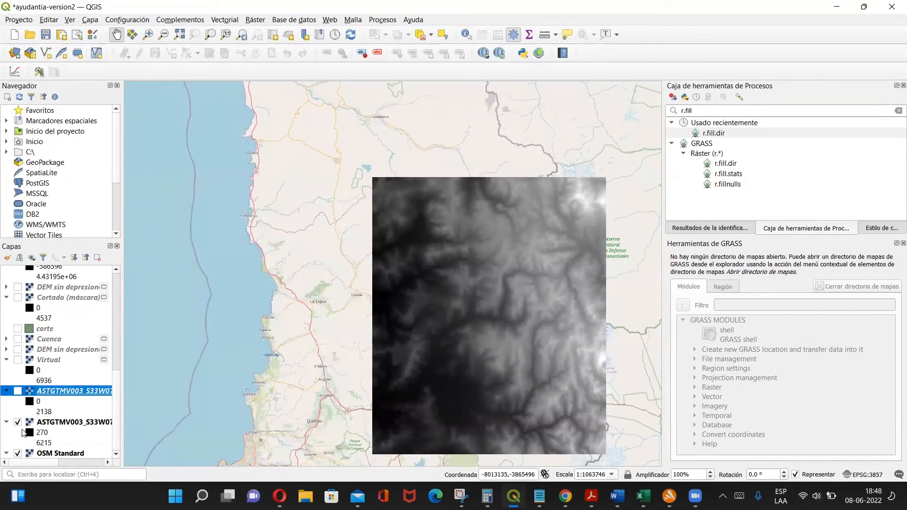
left_click(17, 391)
left_click(19, 423)
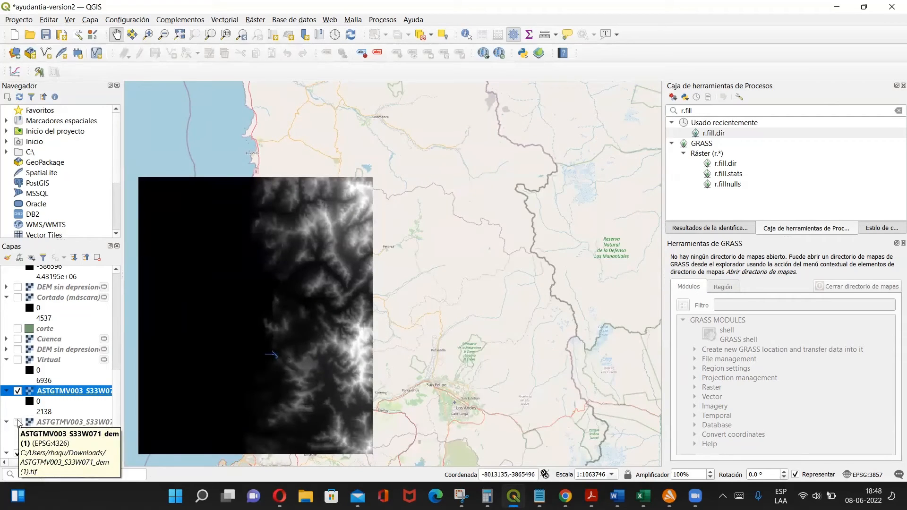
Step: Show both ASTGTMV003 DEM tiles side by side, hide them, and display the Virtual raster in their place
left_click(18, 422)
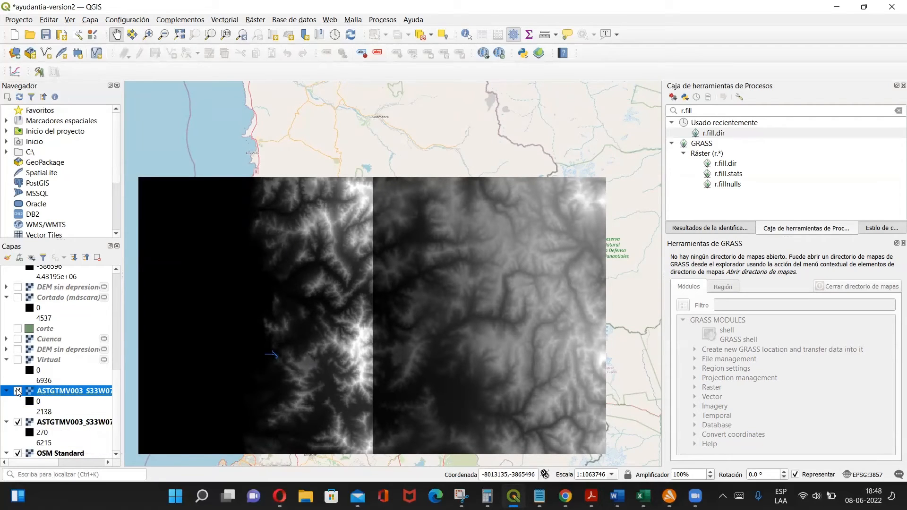
left_click(18, 392)
left_click(18, 392)
left_click(18, 422)
left_click(18, 391)
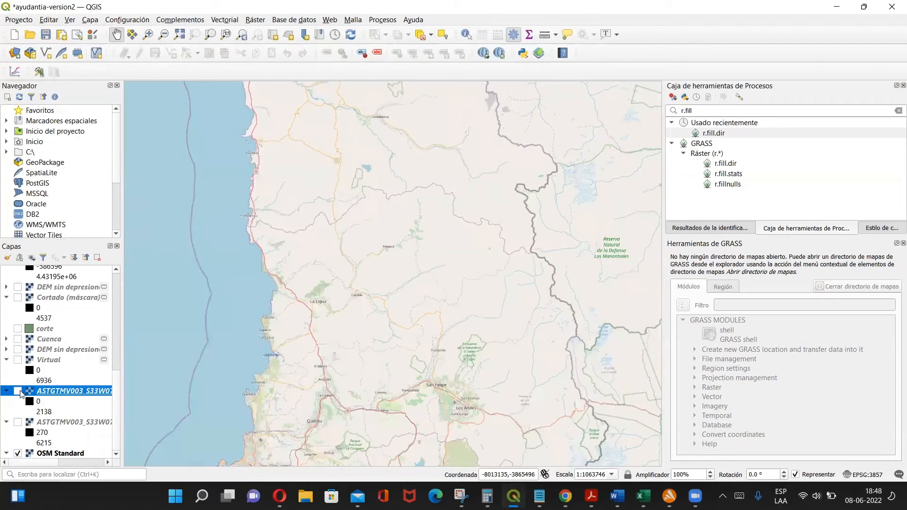
left_click(18, 359)
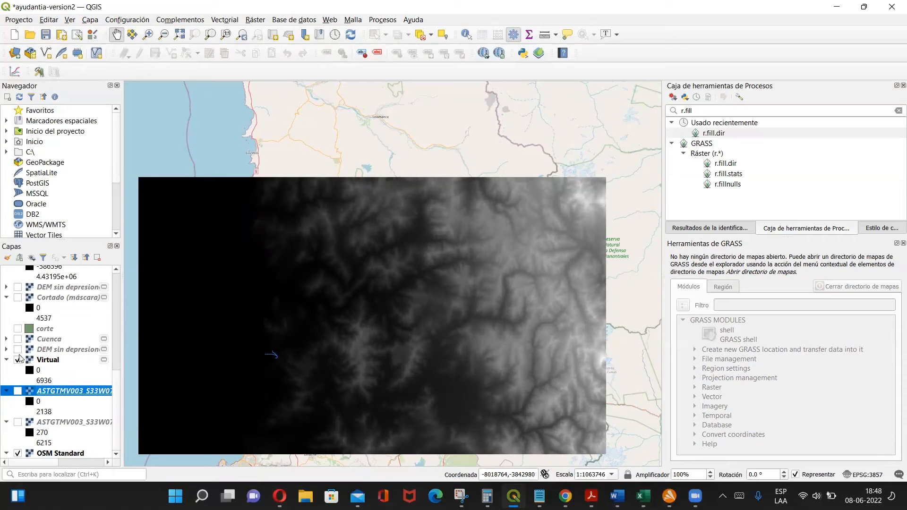
left_click_drag(278, 346, 319, 351)
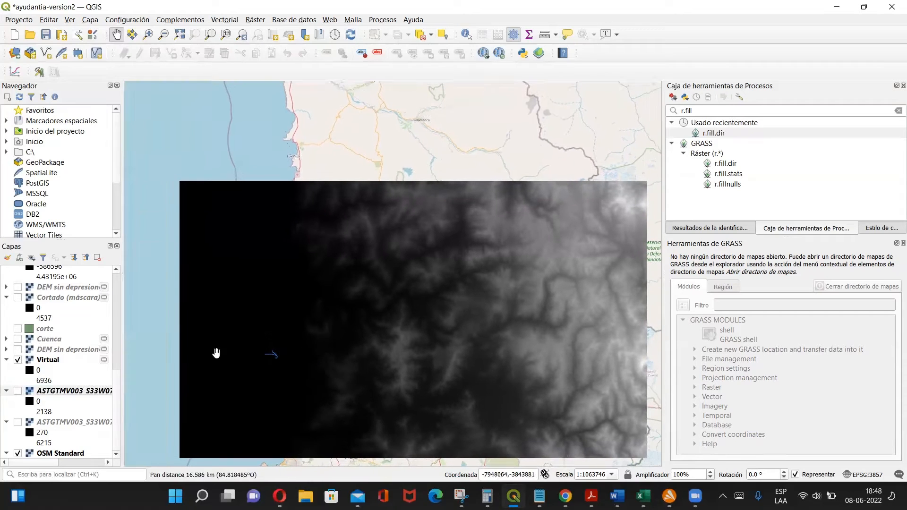
Step: Hide the Virtual raster and turn on the Reproyectada raster over the basemap
left_click_drag(115, 403, 116, 273)
scroll(95, 378, "down", 8)
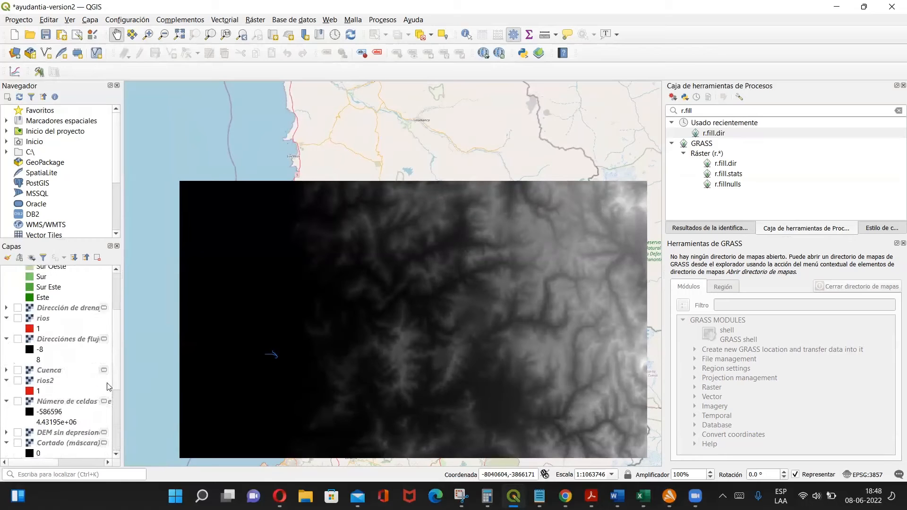
left_click(18, 361)
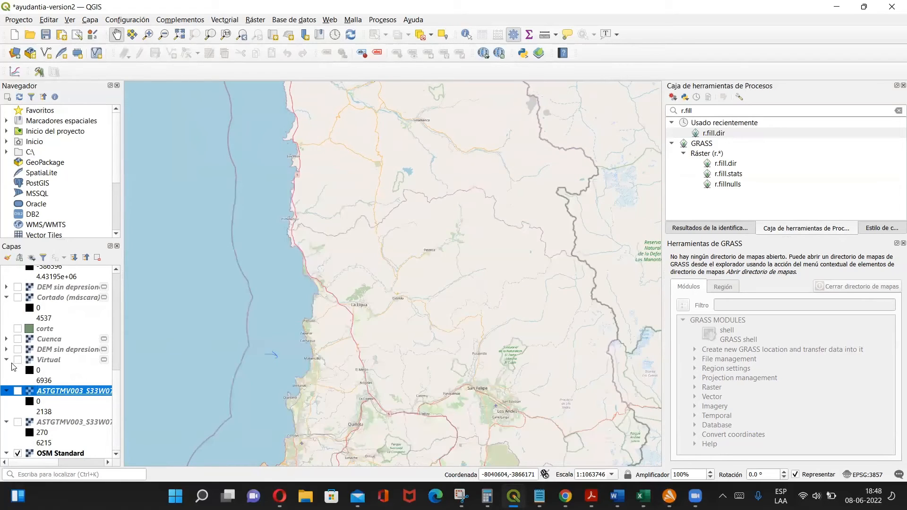
left_click(17, 360)
left_click_drag(117, 385, 118, 274)
left_click(18, 272)
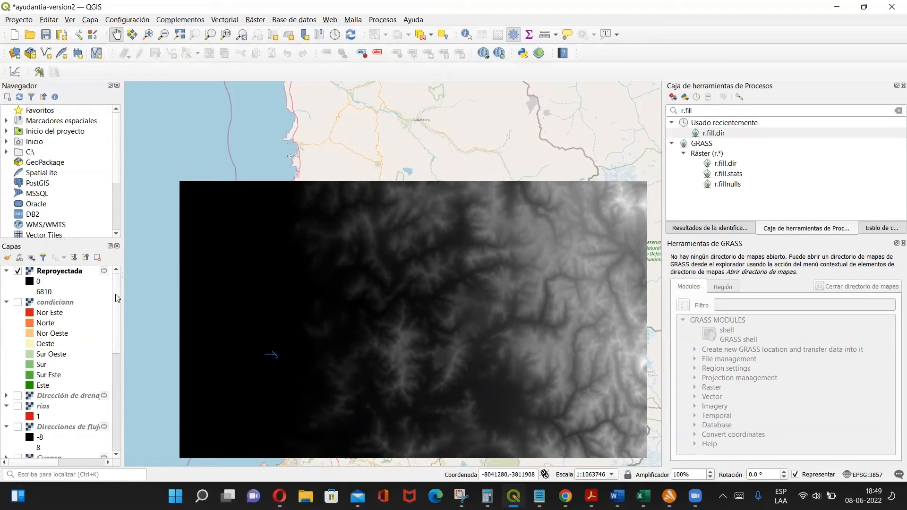
Step: Hide the S33W072 tile and the Reproyectada raster, and show the Virtual raster to inspect its extent
scroll(111, 411, "down", 5)
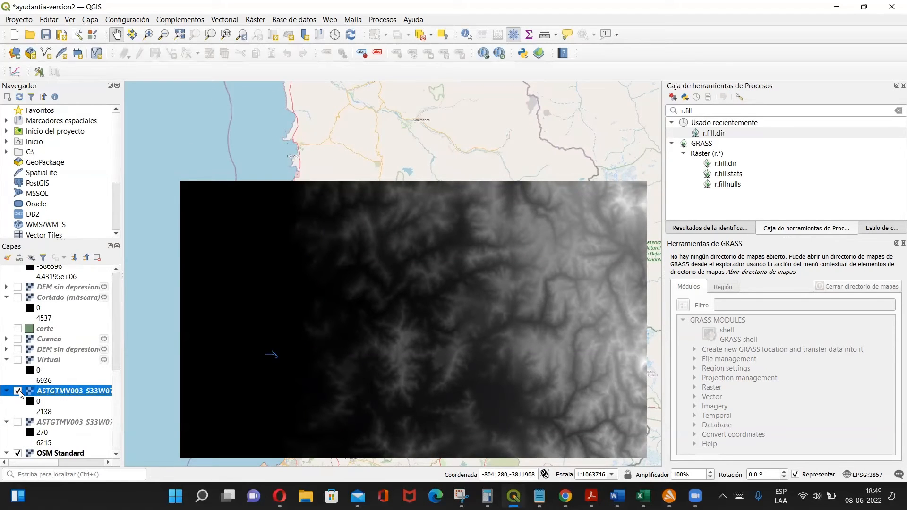
scroll(116, 388, "up", 10)
left_click(19, 272)
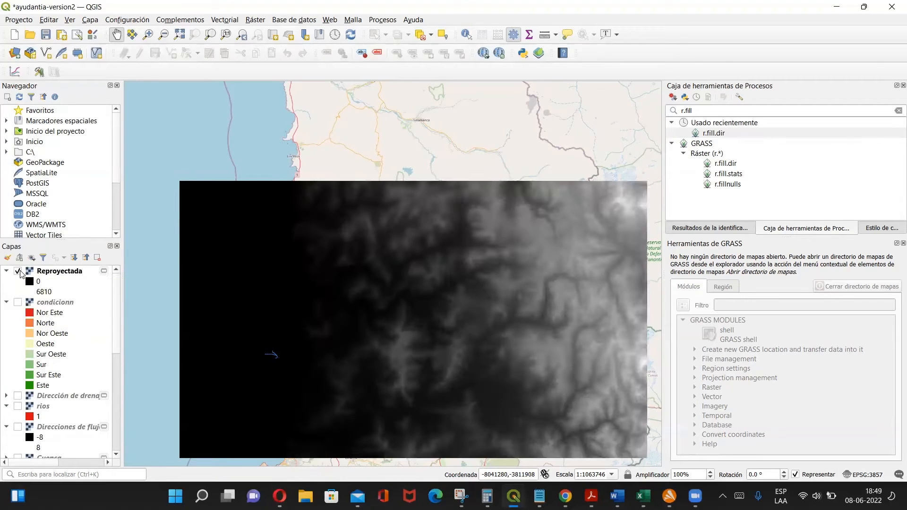
scroll(106, 380, "down", 5)
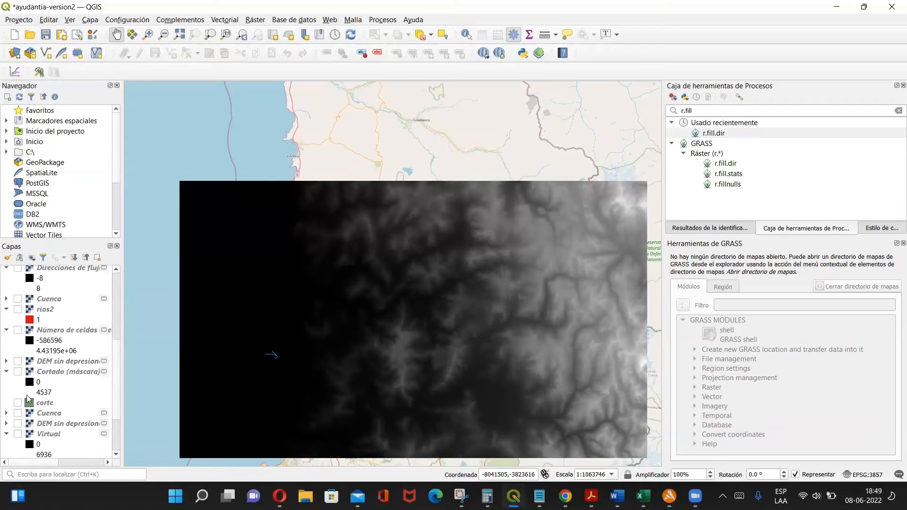
left_click_drag(115, 403, 118, 444)
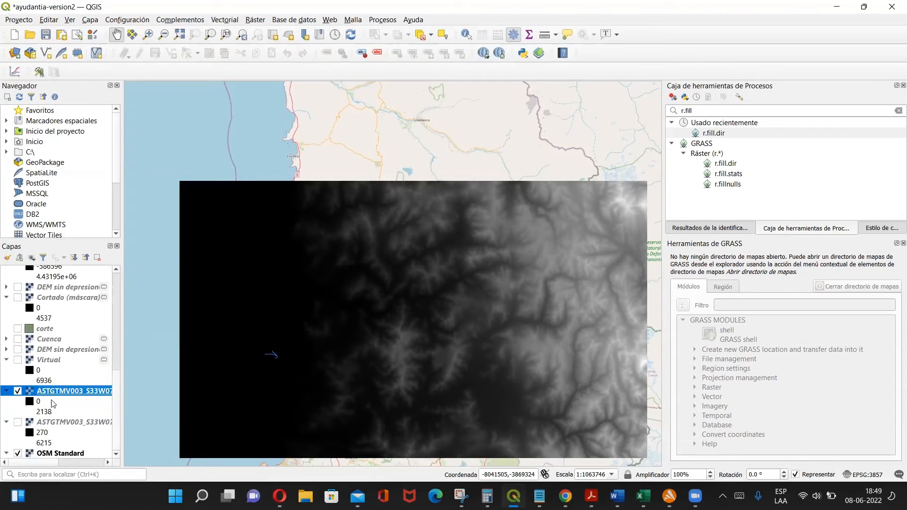
left_click(17, 399)
left_click(18, 359)
left_click_drag(115, 397, 121, 278)
left_click(17, 271)
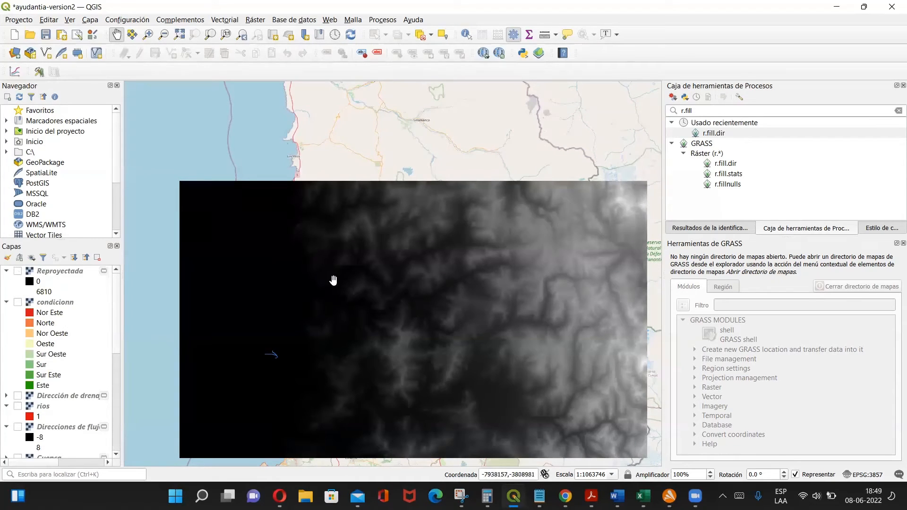
left_click_drag(349, 274, 340, 267)
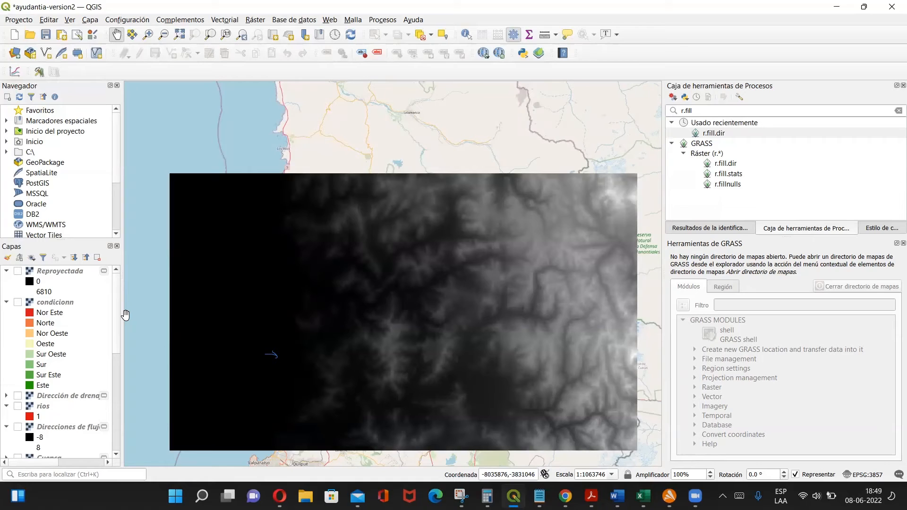
scroll(437, 294, "down", 1)
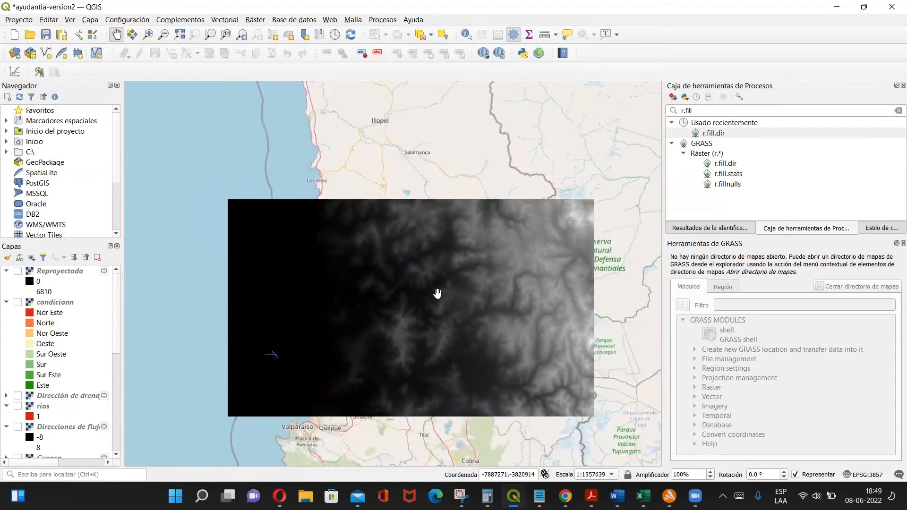
scroll(437, 294, "up", 1)
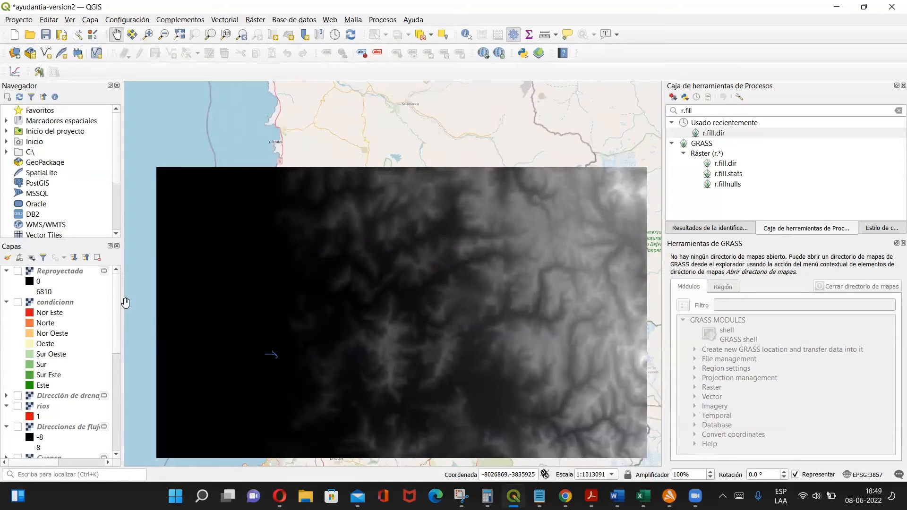
Step: Replace the Virtual raster with the Reproyectada raster on the map and compare its extent
mouse_move(117, 312)
left_mouse_down()
mouse_move(113, 392)
mouse_move(117, 298)
left_mouse_up()
left_click(18, 399)
left_click(18, 271)
left_click_drag(442, 297, 417, 301)
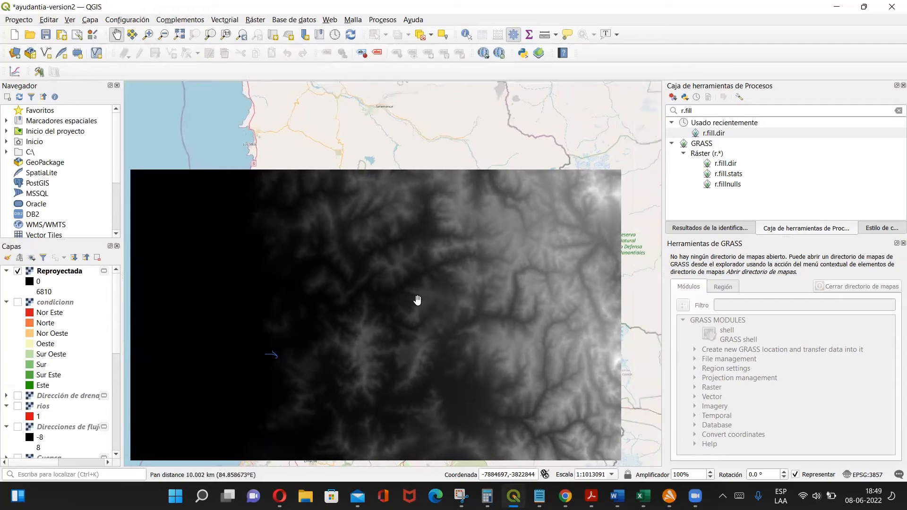
left_click_drag(359, 304, 388, 300)
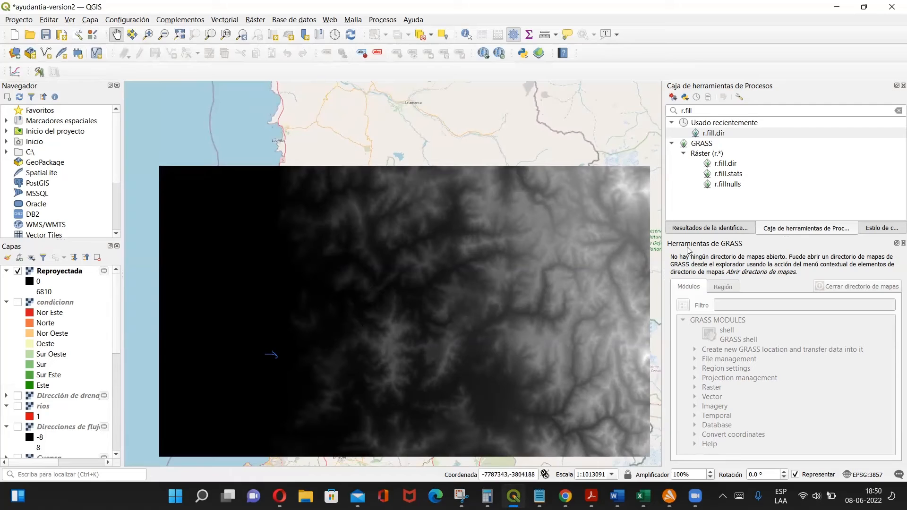
left_click_drag(608, 262, 589, 266)
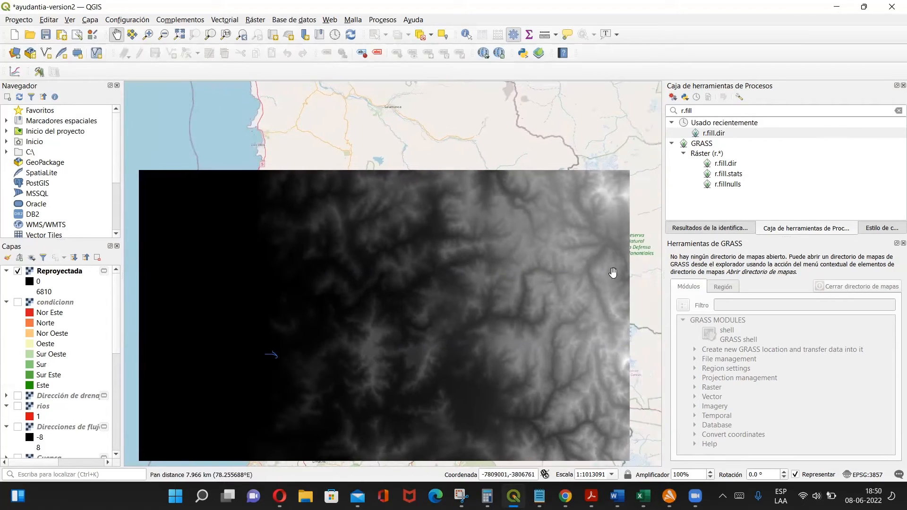
Step: Review the project's coordinate reference system in the project properties and close them without changes
left_click(847, 475)
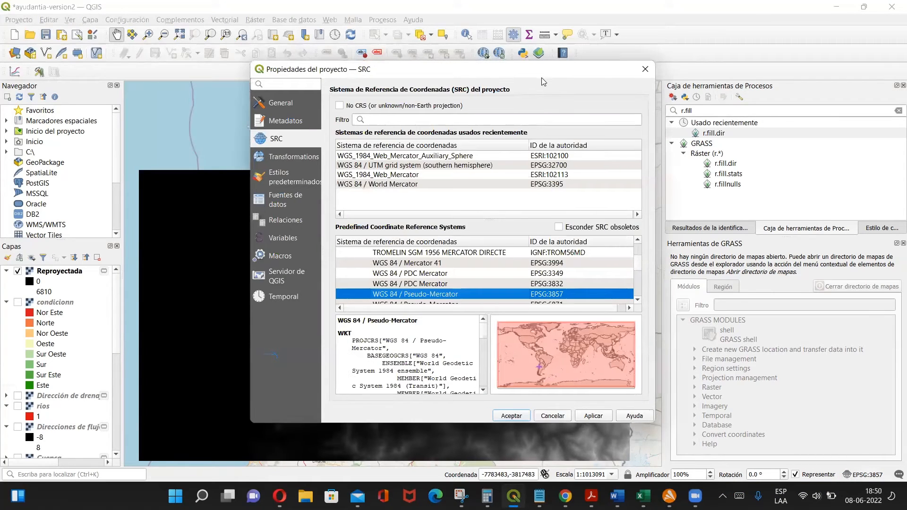
left_click_drag(542, 81, 541, 208)
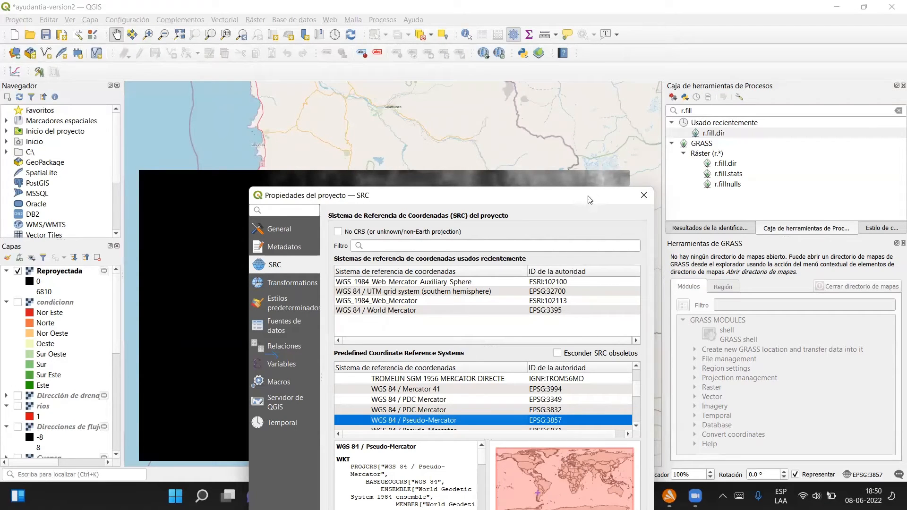
left_click_drag(585, 199, 571, 46)
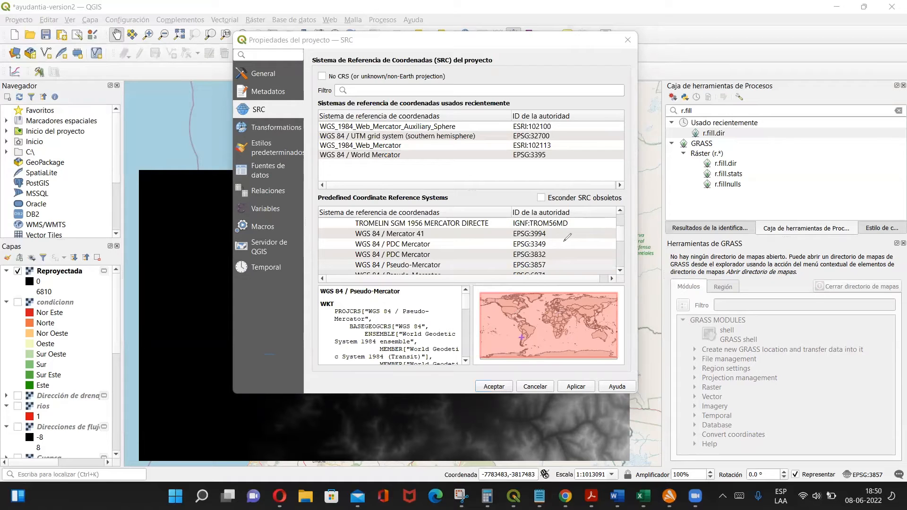
left_click(628, 39)
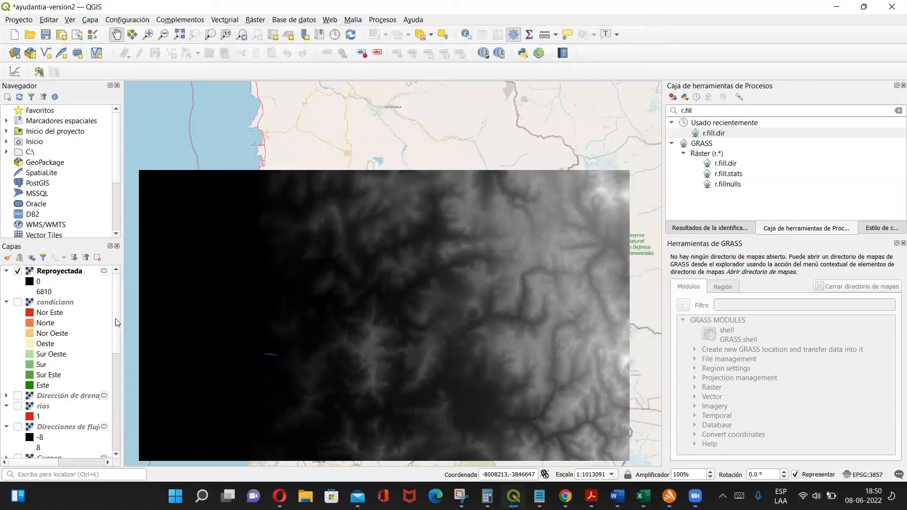
Step: Query a point in the mountainous part of the Reproyectada raster with the Identify tool
left_click_drag(265, 341, 286, 329)
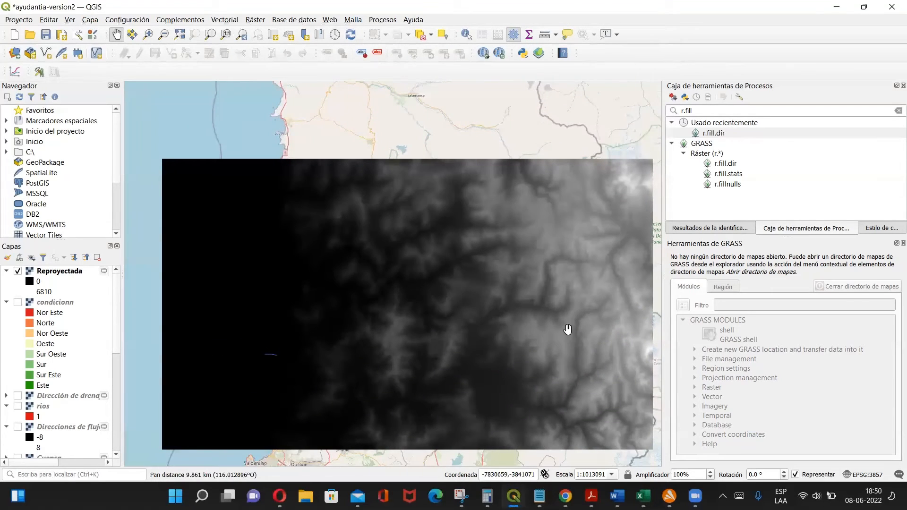
left_click_drag(541, 282, 521, 274)
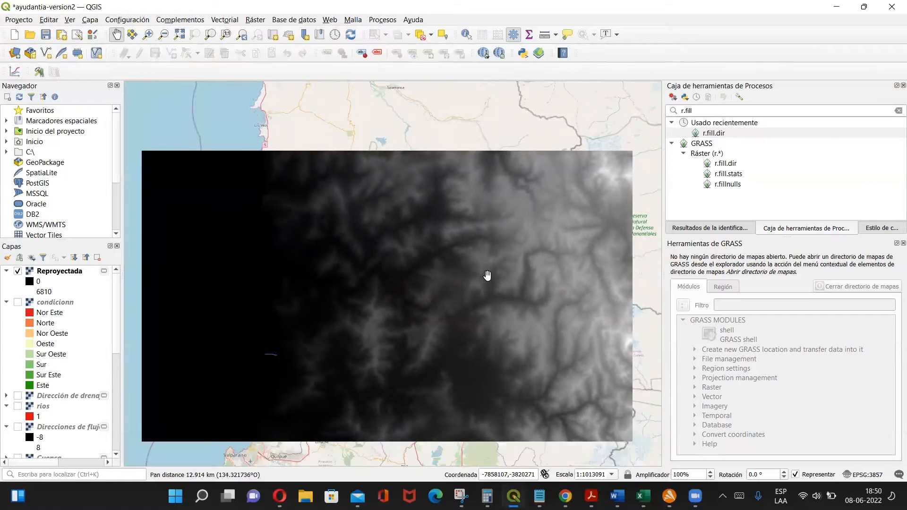
left_click(466, 34)
left_click(500, 246)
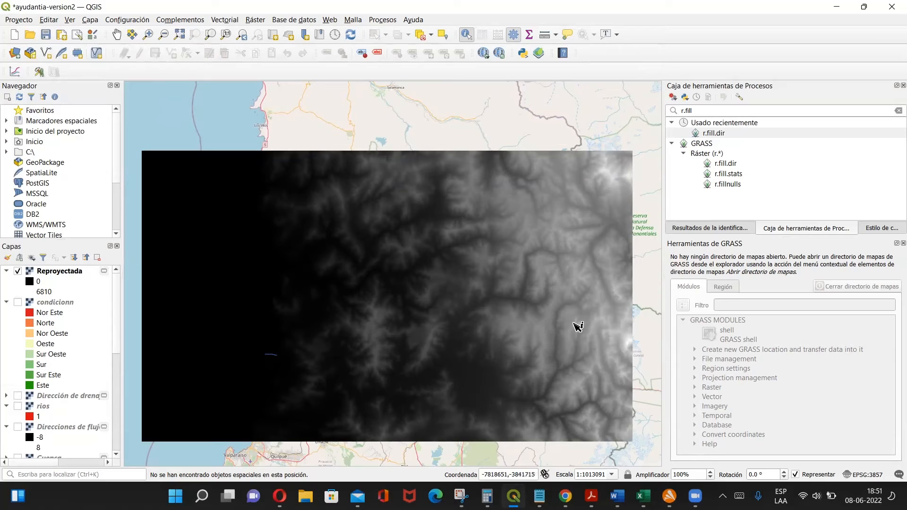
Step: Clear the r.fill search from the processing toolbox and hide the Reproyectada raster
left_click(898, 110)
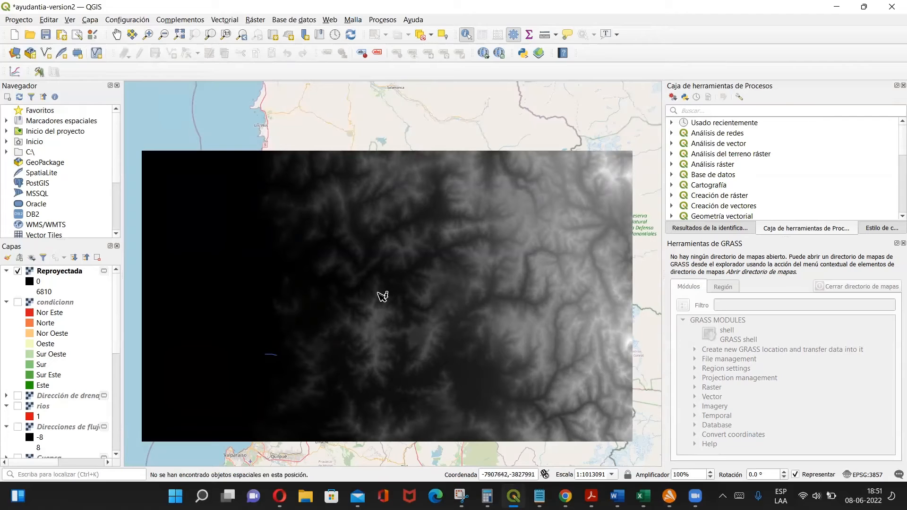
left_click_drag(117, 298, 107, 275)
left_click(19, 273)
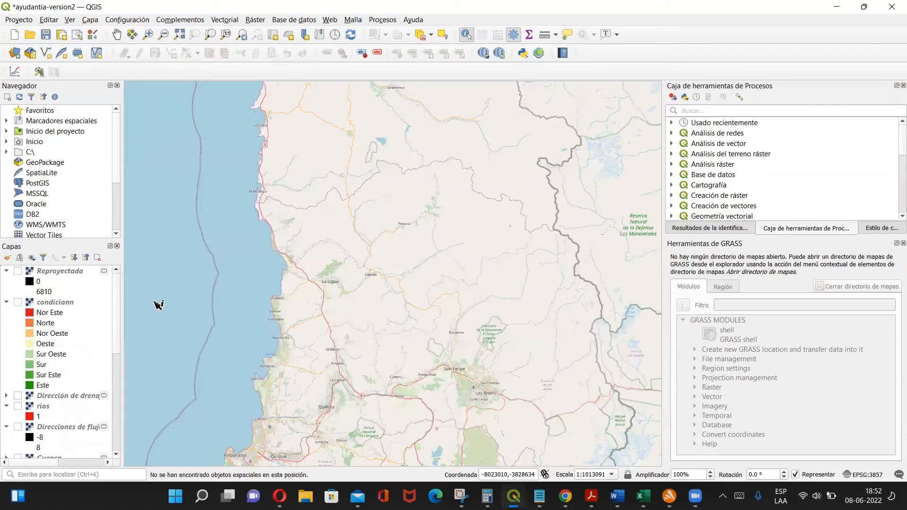
Step: Preview the clipped depressionless DEM layer listed just above Cortado (máscara), and hide it again
left_click_drag(118, 305, 116, 375)
left_click(18, 306)
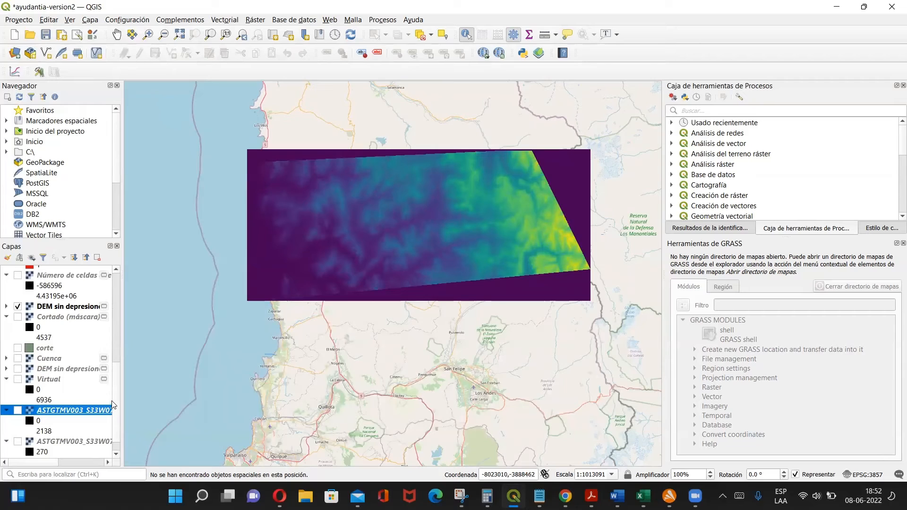
scroll(113, 405, "up", 3)
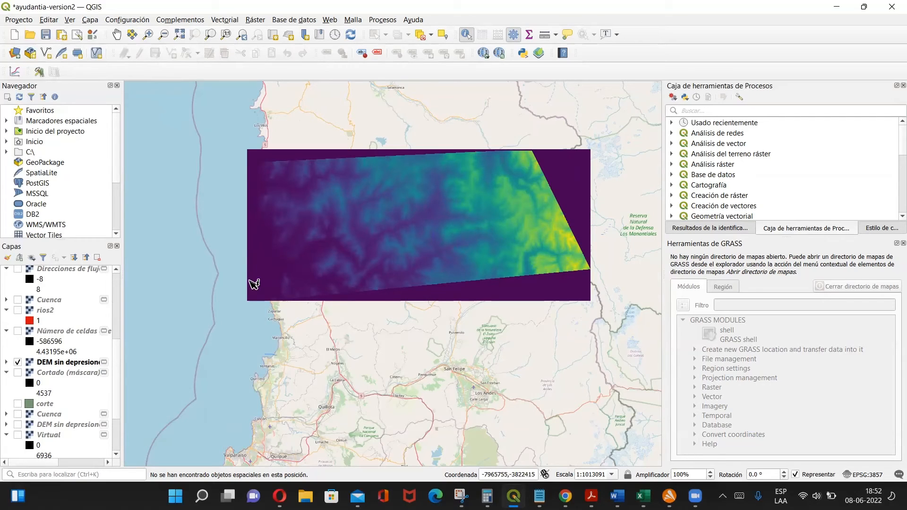
left_click(17, 362)
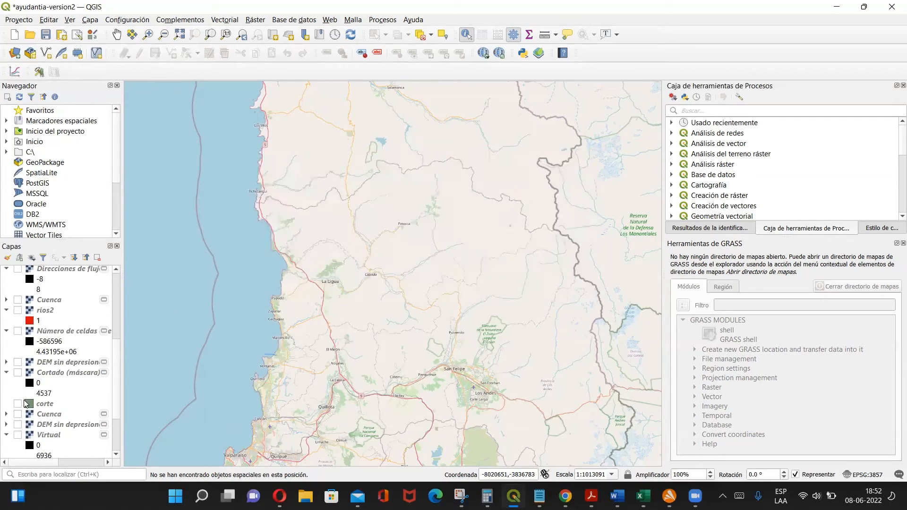
Step: Show the full-extent depressionless DEM layer listed above Virtual and overlay the corte polygon on it
left_click(18, 425)
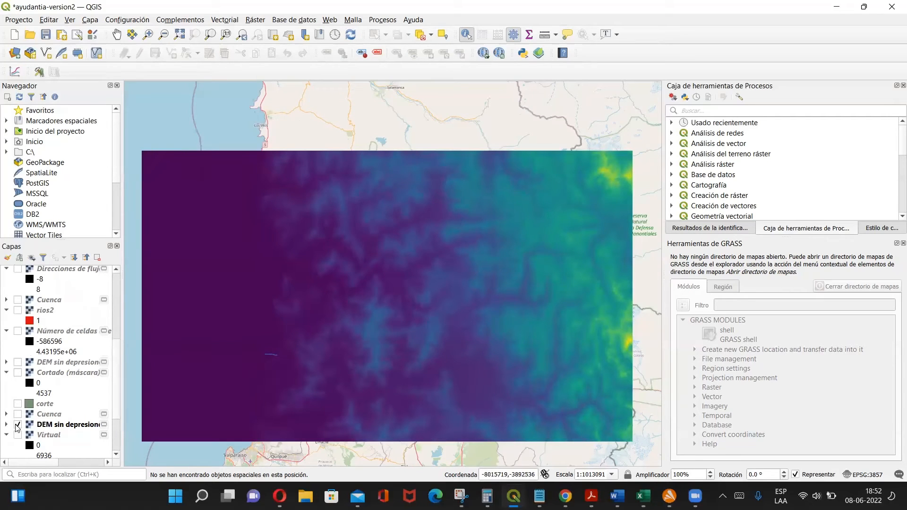
left_click(610, 124)
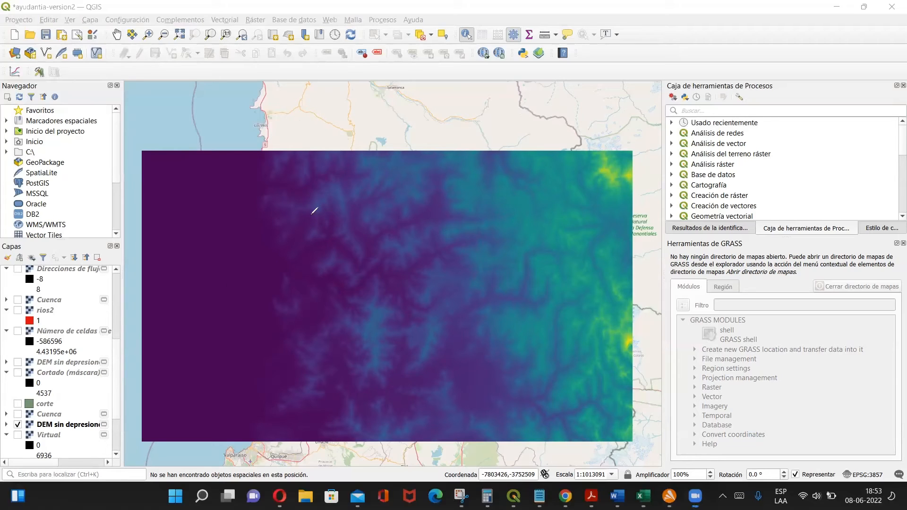
scroll(118, 385, "up", 1)
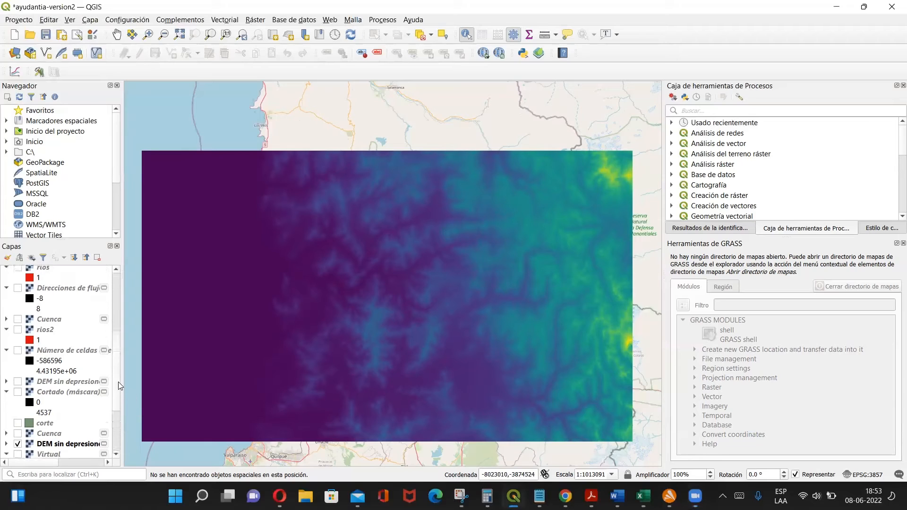
scroll(119, 384, "up", 1)
scroll(119, 381, "down", 2)
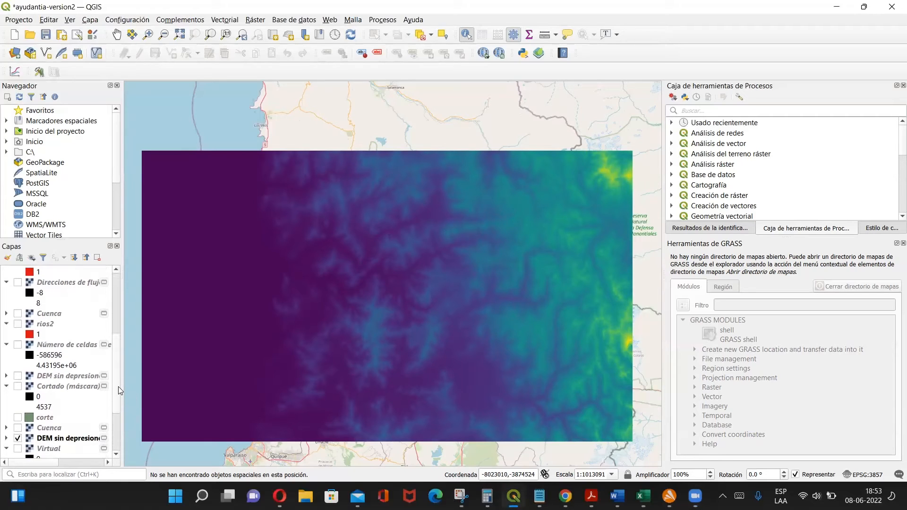
left_click(18, 418)
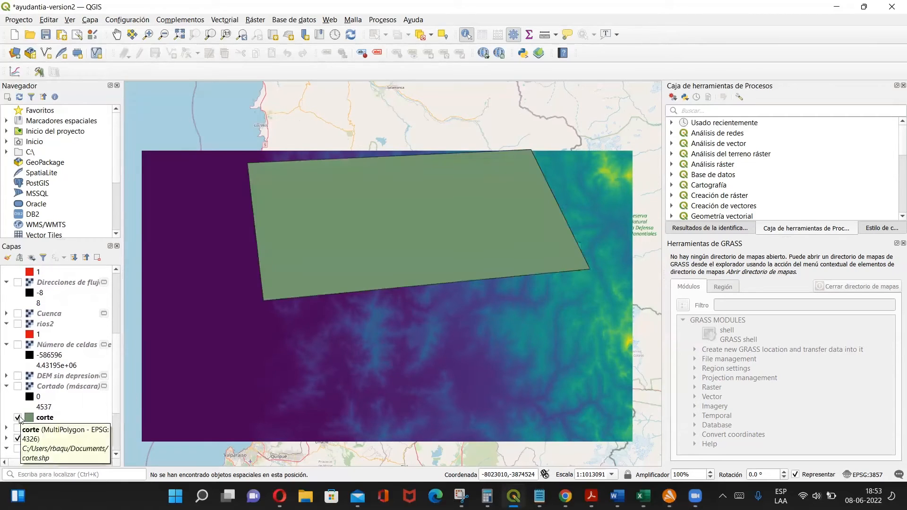
Step: Compare the full-extent depressionless DEM with and without the corte polygon over it, leaving the polygon hidden
left_click(18, 418)
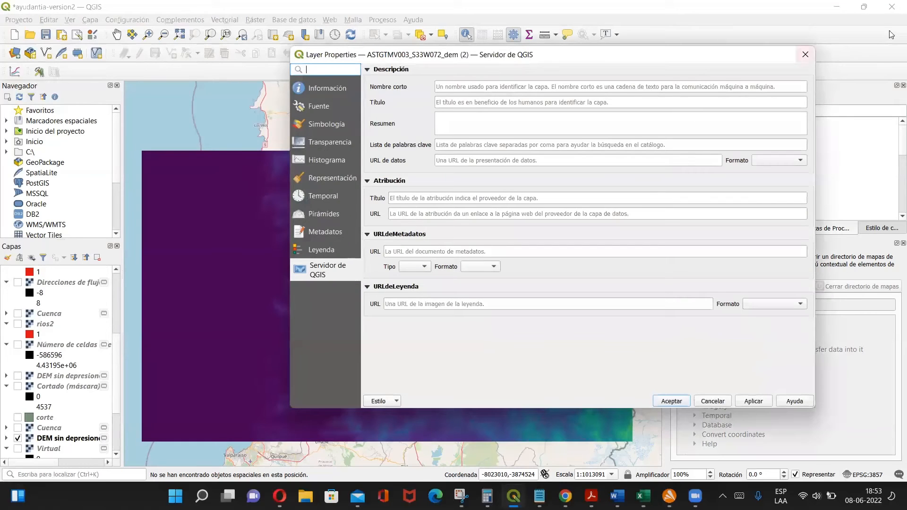
left_click(806, 55)
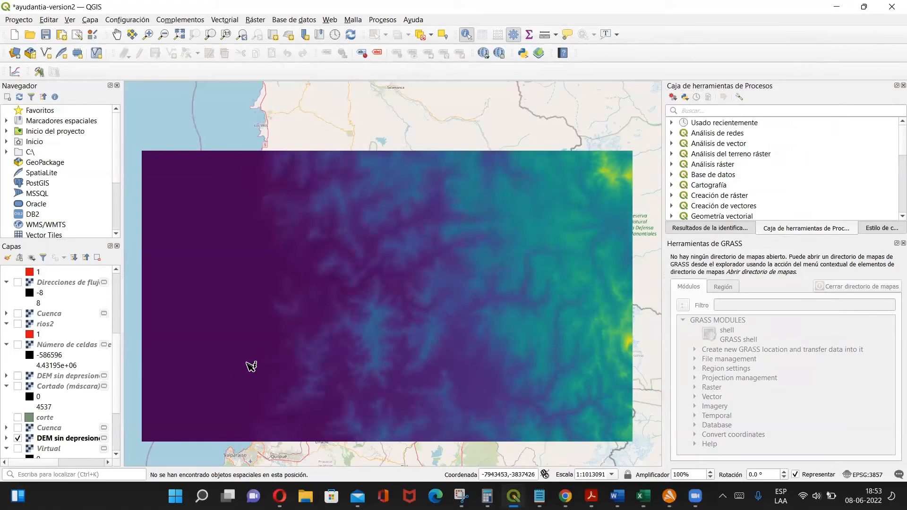
left_click(18, 418)
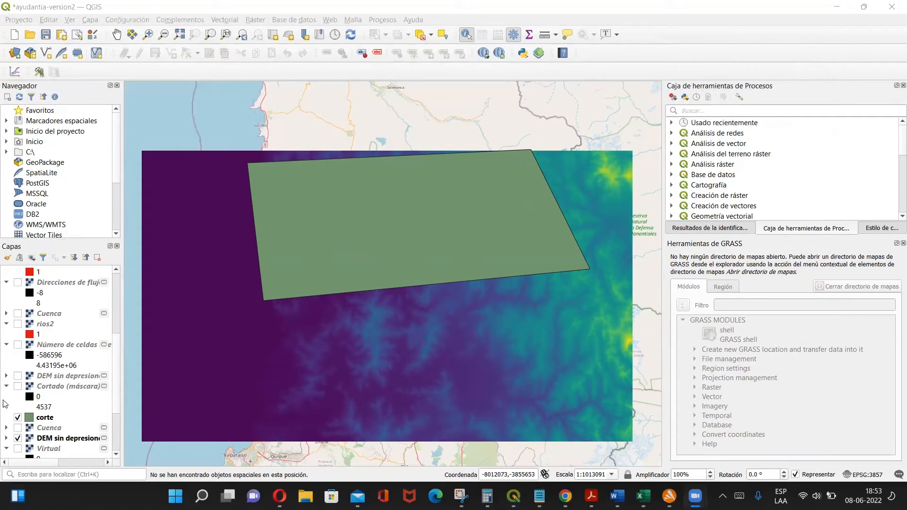
left_click(18, 418)
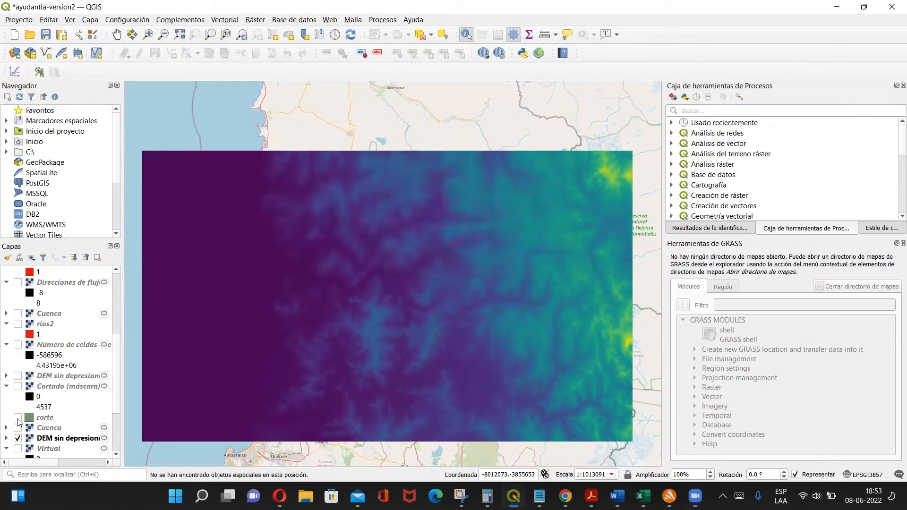
Step: Hide the full-extent DEM, inspect the clipped depressionless DEM layer listed just above Cortado (máscara), and hide it again
left_click(18, 438)
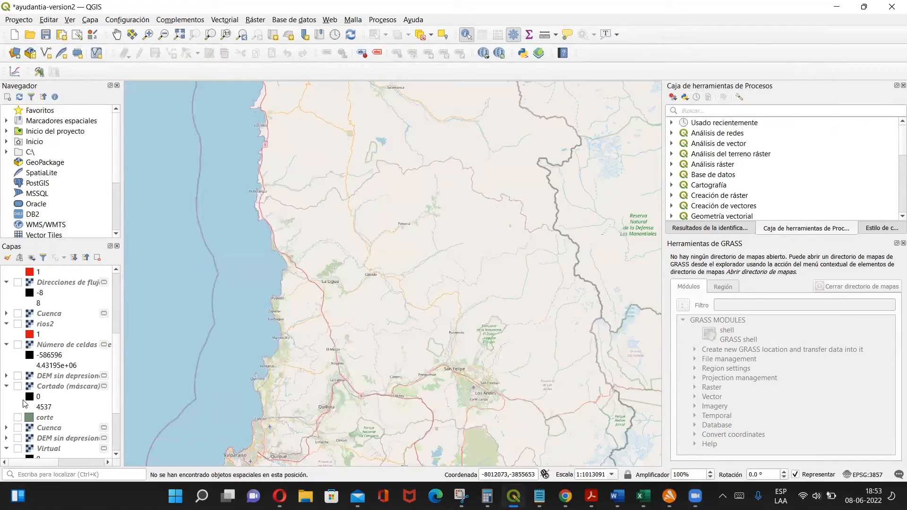
left_click(18, 376)
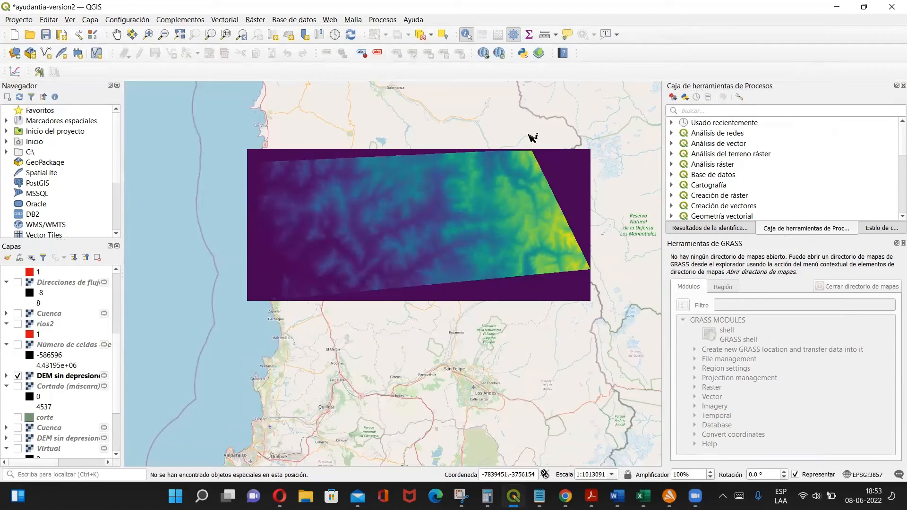
scroll(533, 137, "up", 2)
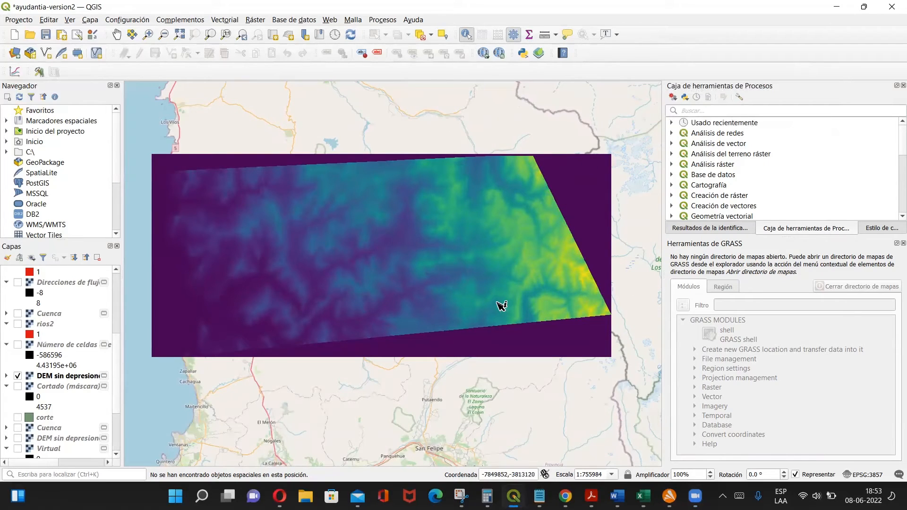
mouse_move(35, 377)
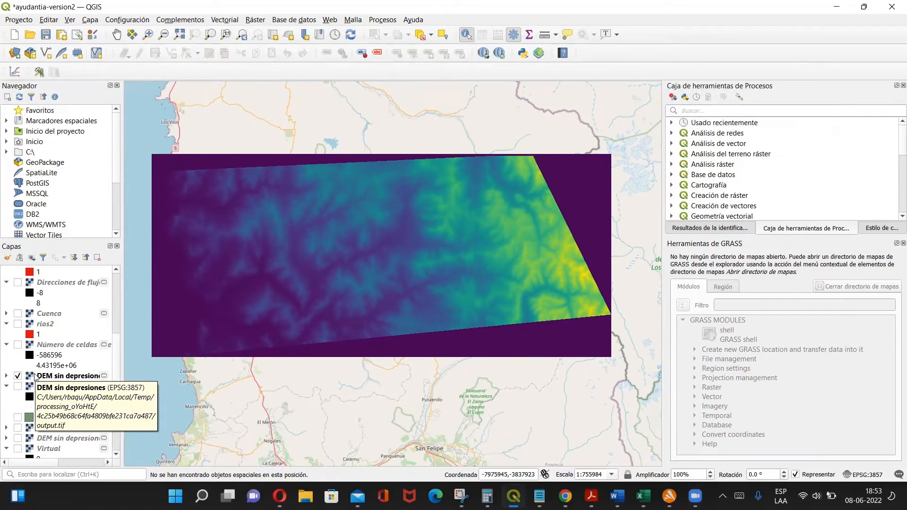
left_click(17, 376)
Step: Display the full-extent depressionless DEM listed above Virtual, examine its relief, and hide it again
left_click(18, 439)
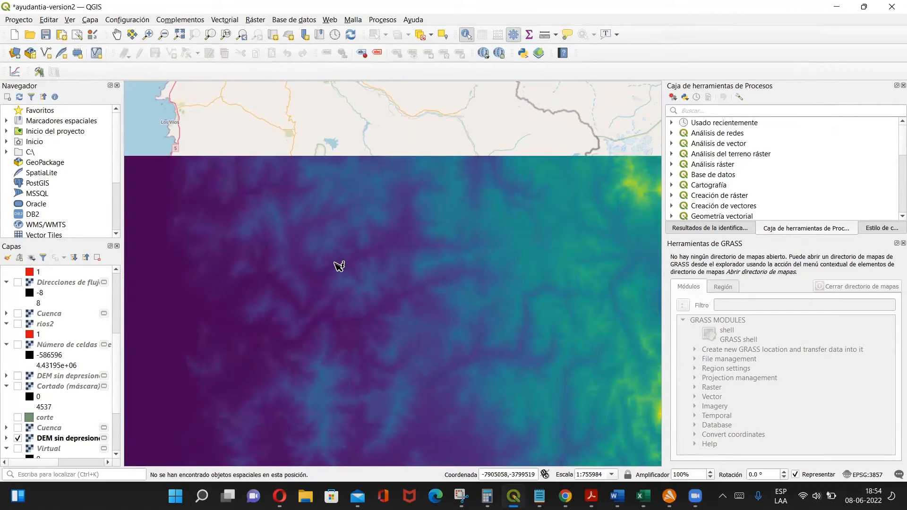
scroll(423, 314, "up", 1)
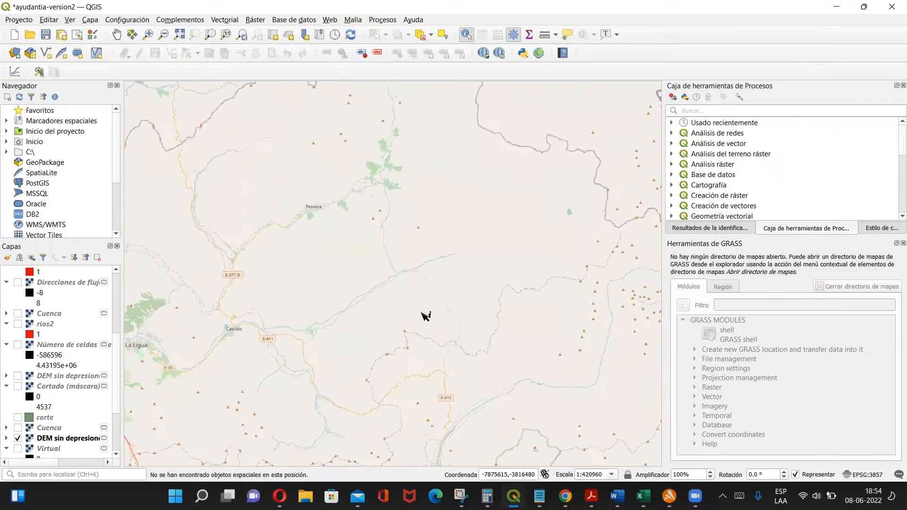
scroll(458, 316, "down", 1)
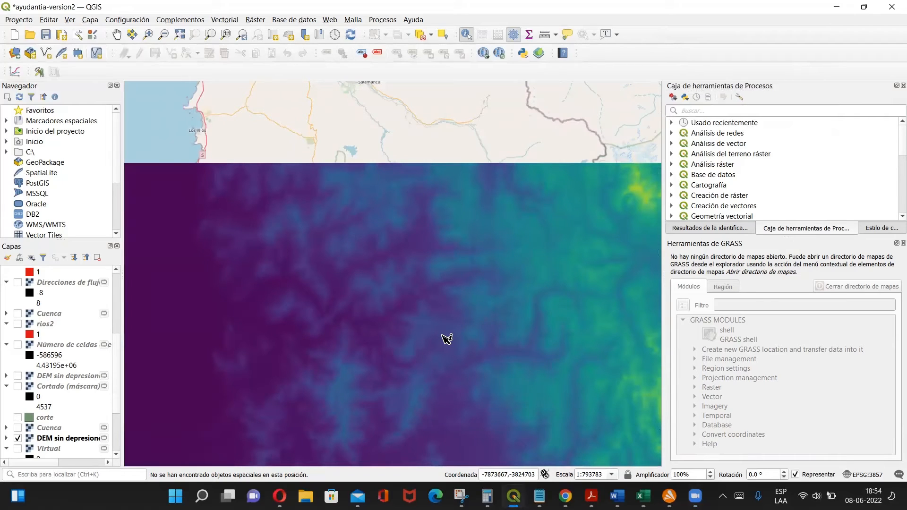
scroll(447, 339, "down", 1)
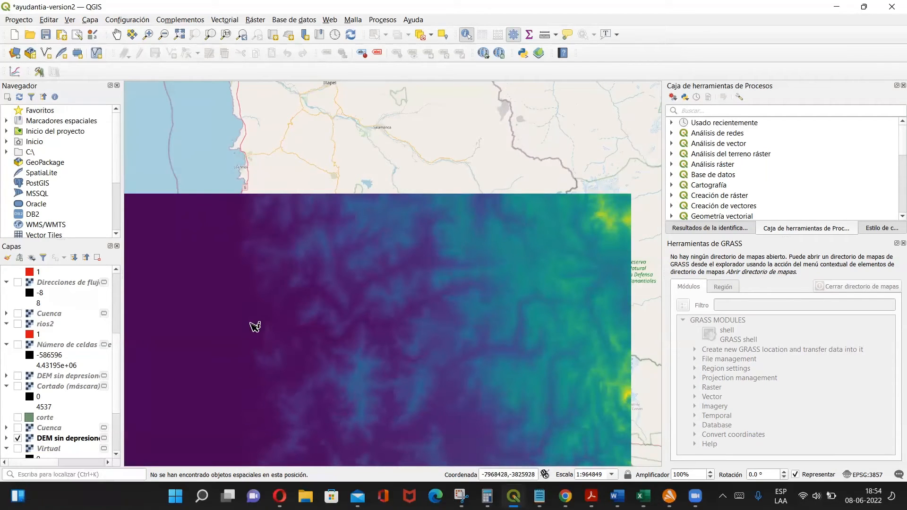
scroll(263, 394, "down", 1)
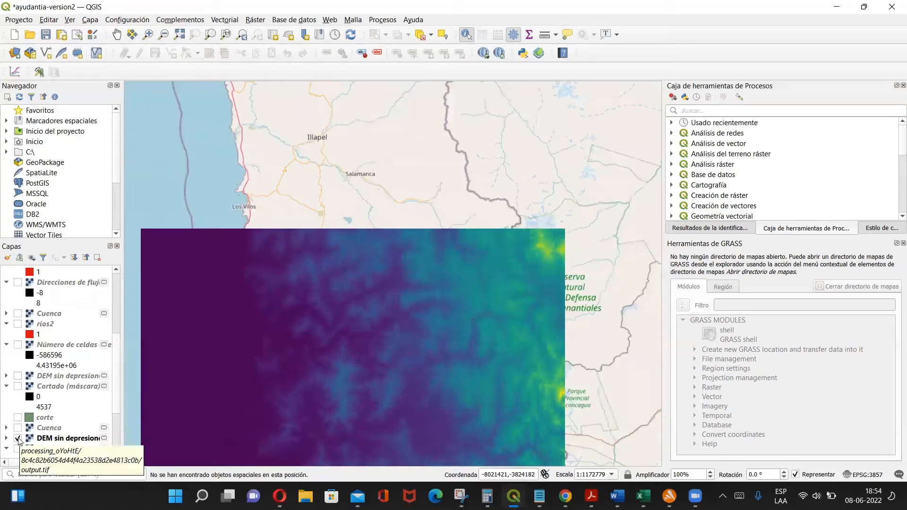
left_click(18, 438)
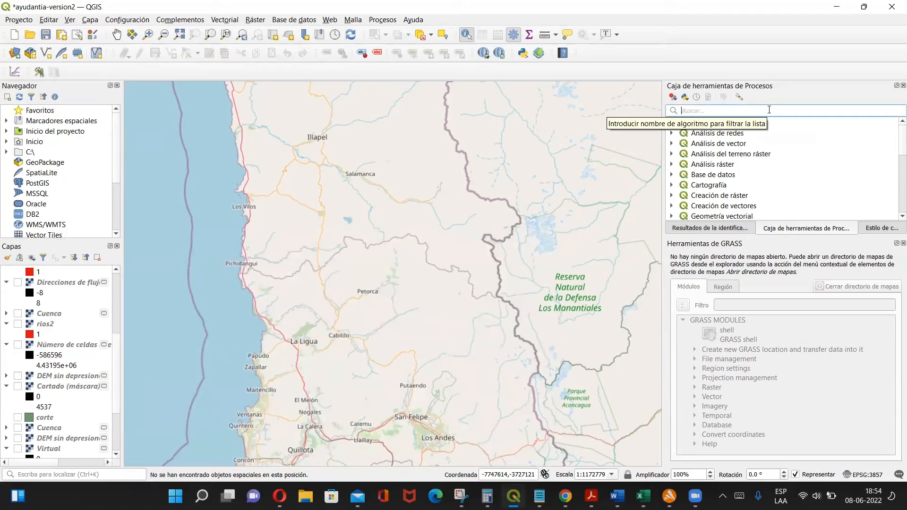
Step: Filter the processing toolbox by "grass", view the r.watershed parameters, and close the tool without running it
type("grass")
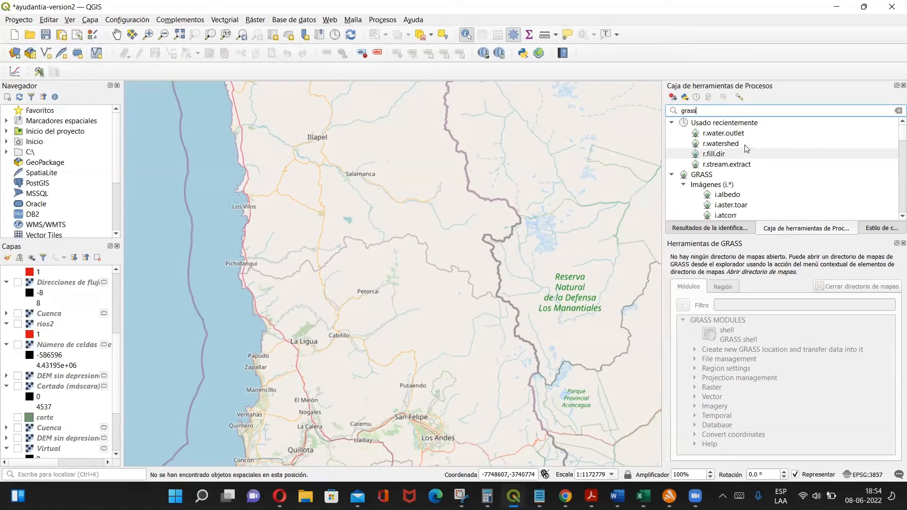
double_click(730, 143)
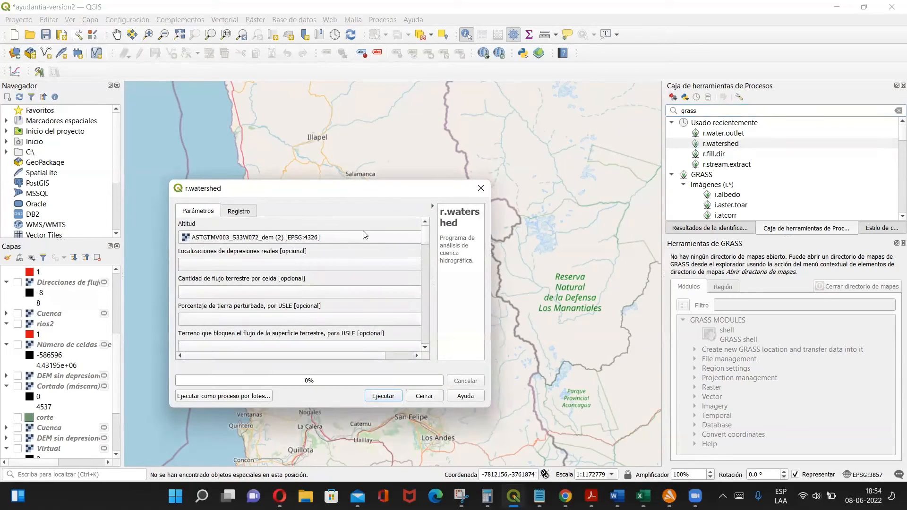
left_click(481, 188)
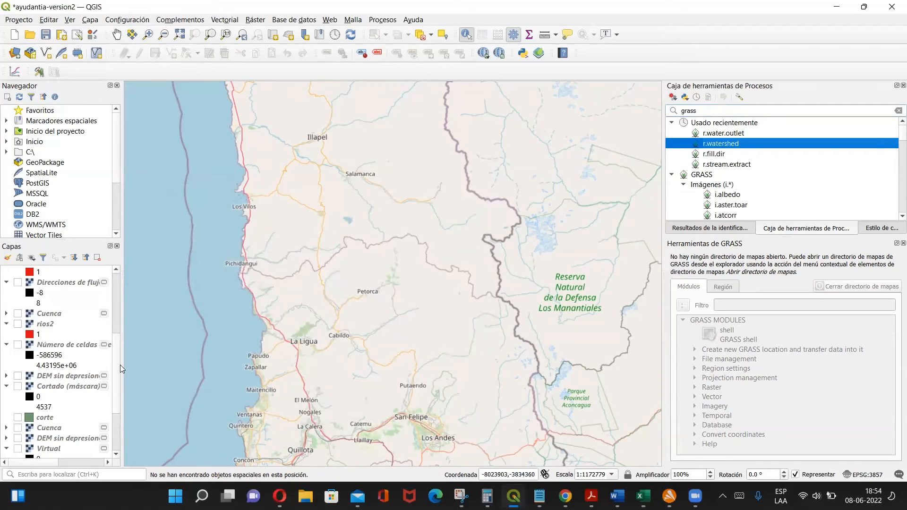
Step: Show the Direcciones de flujo raster and briefly overlay the Dirección de drenaje layer on it for comparison
left_click_drag(118, 364, 116, 329)
left_click(18, 366)
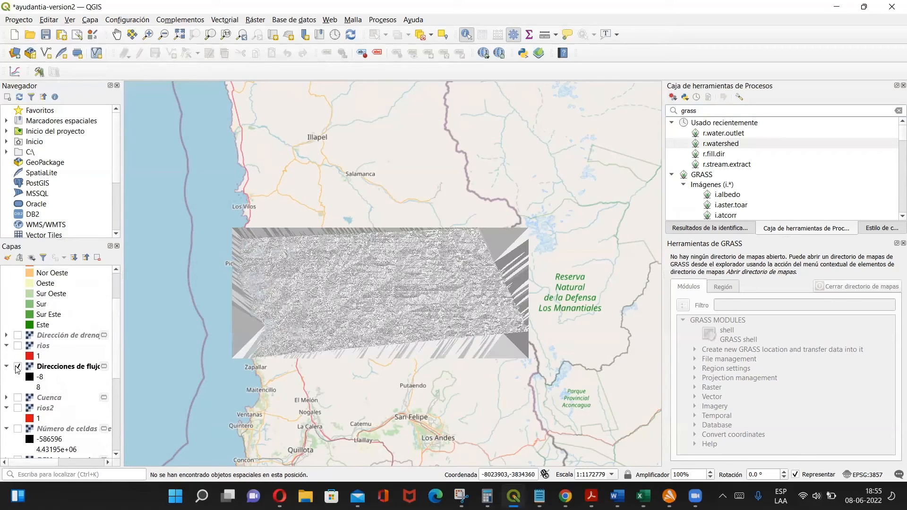
scroll(369, 286, "up", 2)
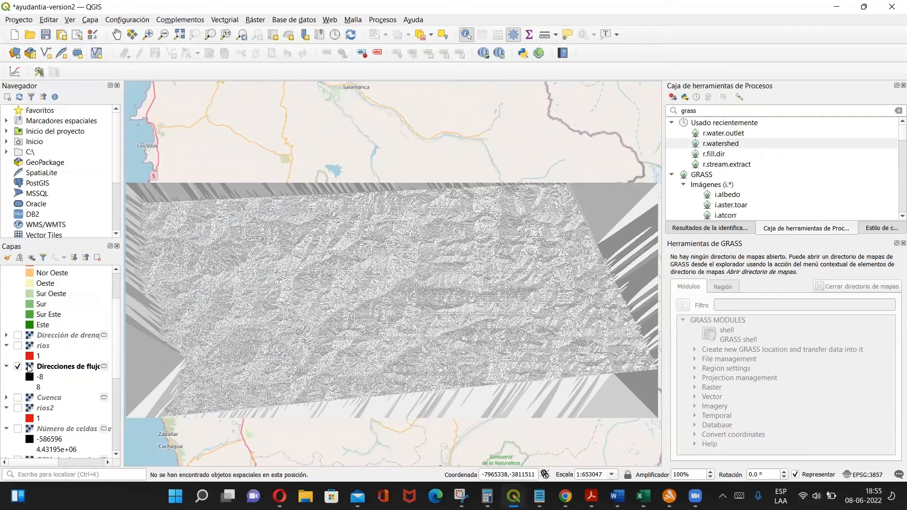
left_click(18, 336)
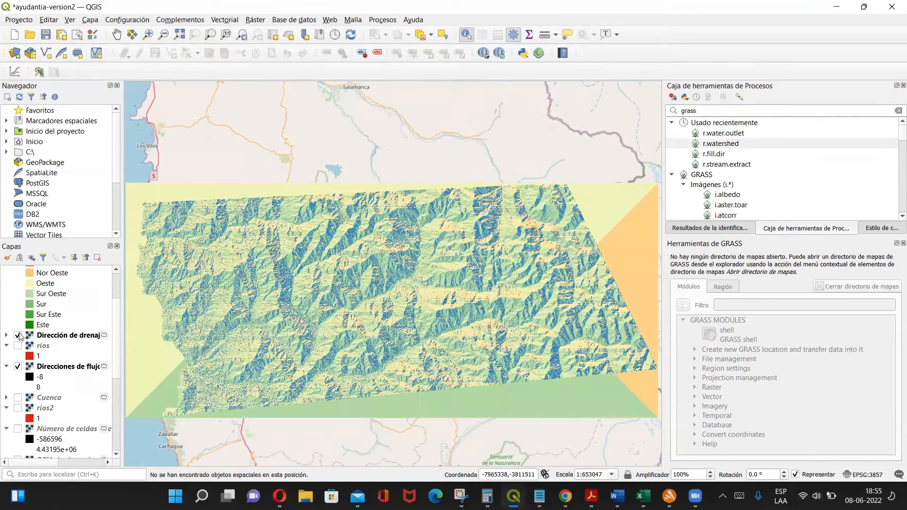
left_click(19, 335)
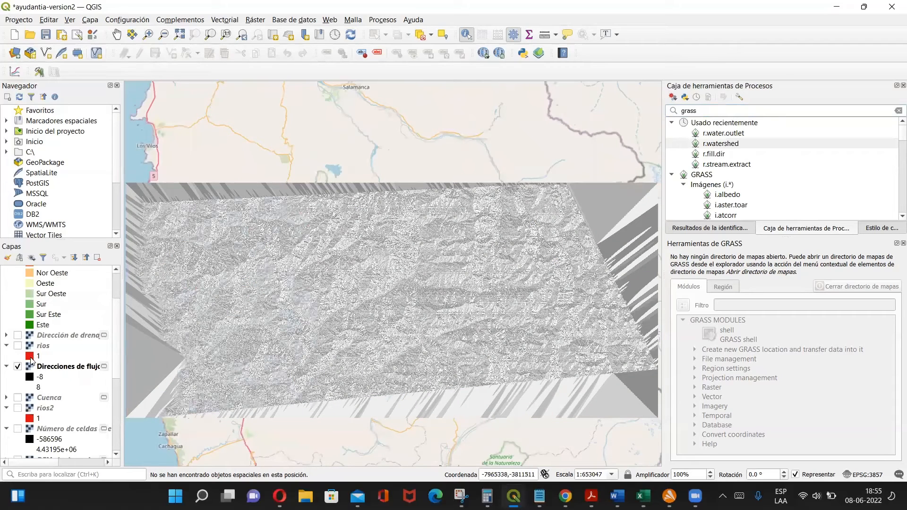
Step: Show the Número de celdas flow accumulation raster in place of Direcciones de flujo and check its full layer name
scroll(119, 352, "down", 1)
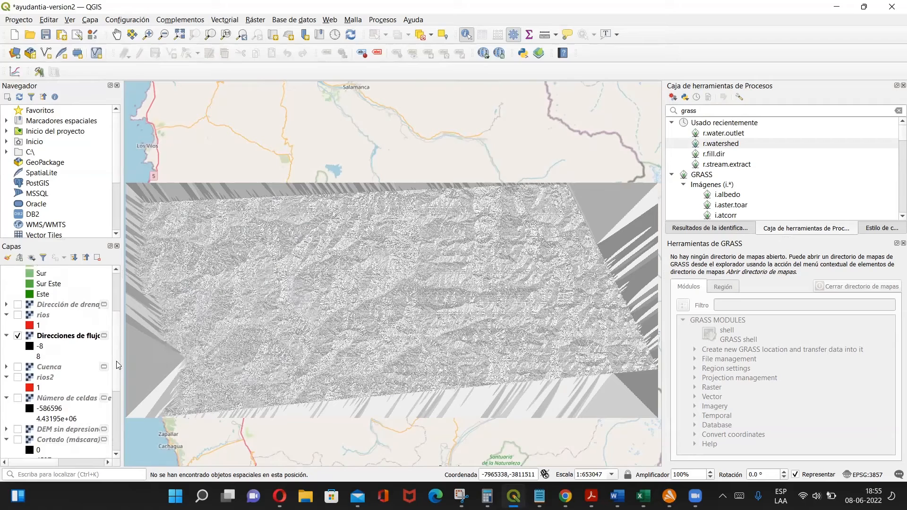
scroll(118, 373, "down", 1)
left_click(17, 368)
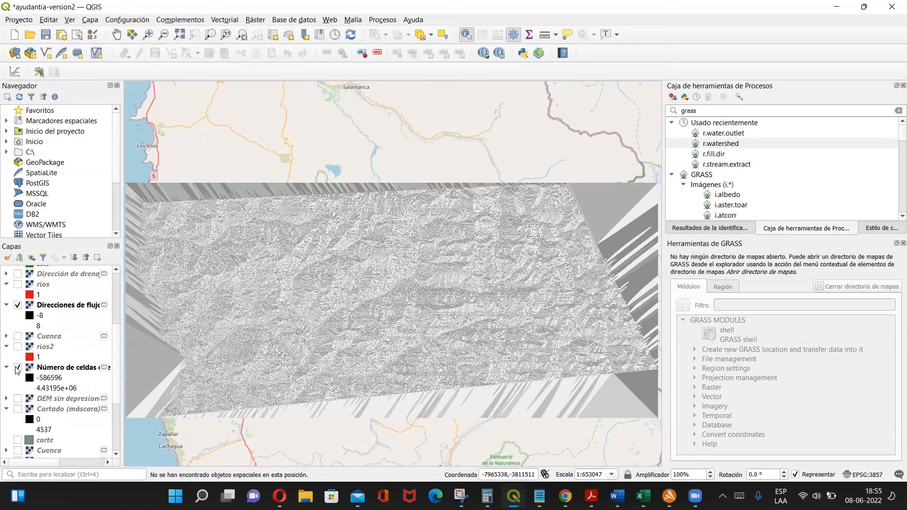
left_click(17, 305)
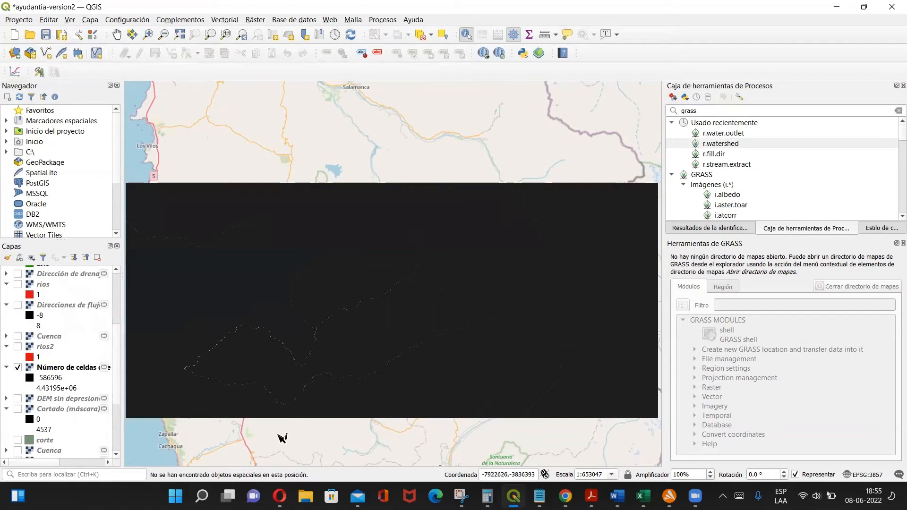
left_click_drag(57, 462, 108, 462)
scroll(51, 442, "left", 5)
Step: Examine the main drainage lines and their confluence in the Número de celdas raster at several scales
scroll(314, 342, "up", 1)
scroll(314, 343, "up", 1)
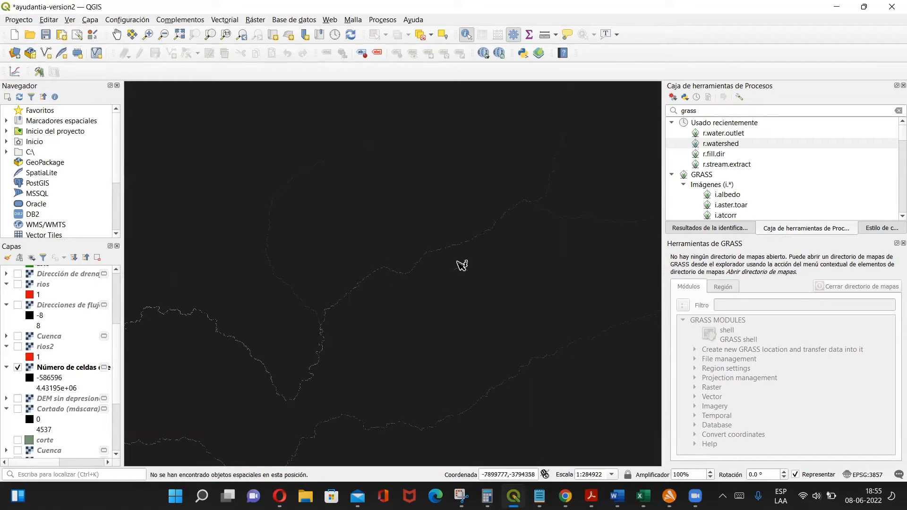
scroll(358, 348, "up", 1)
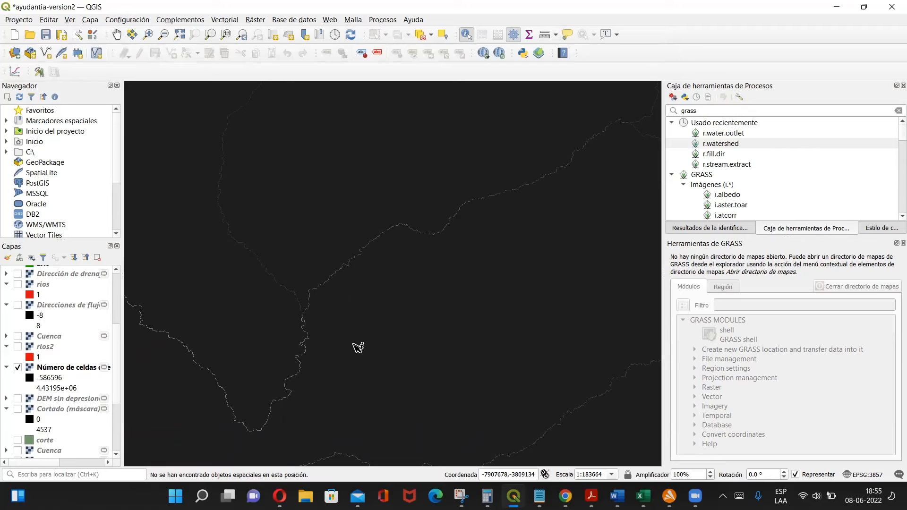
scroll(358, 348, "down", 1)
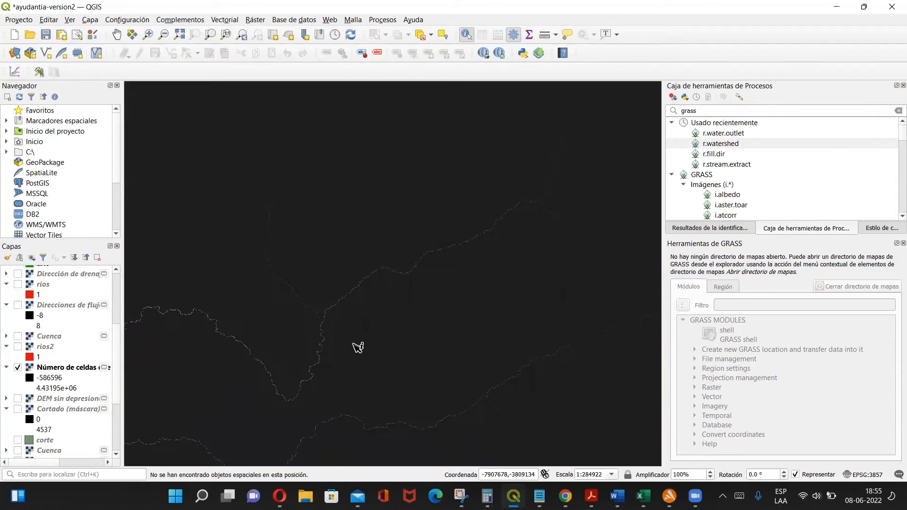
scroll(358, 347, "down", 1)
scroll(358, 348, "down", 1)
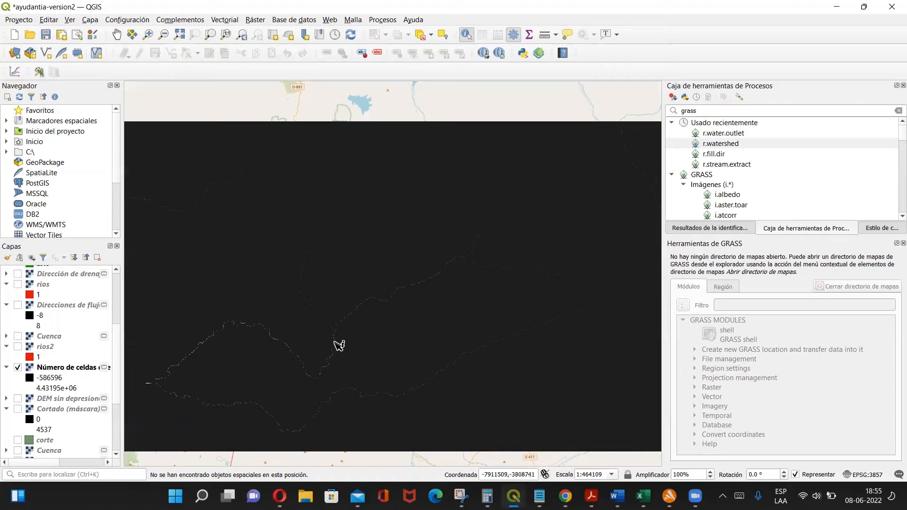
scroll(340, 345, "up", 3)
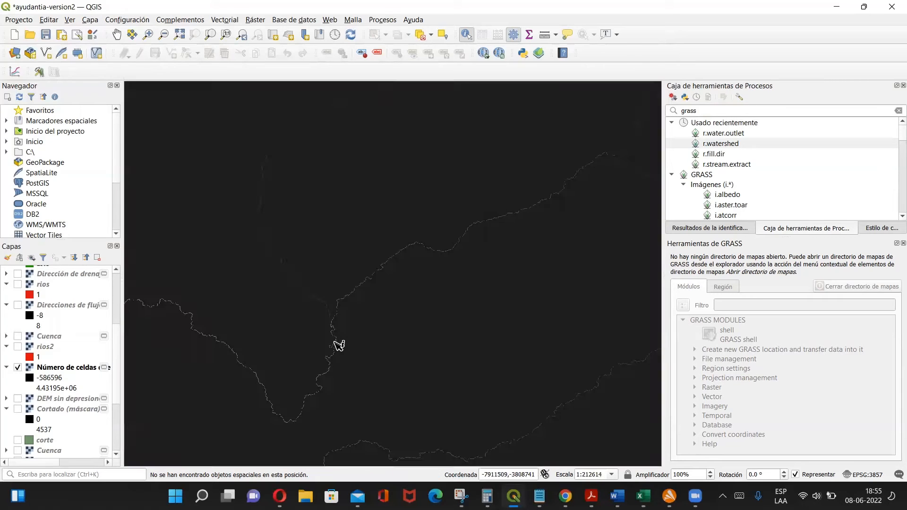
scroll(349, 348, "up", 1)
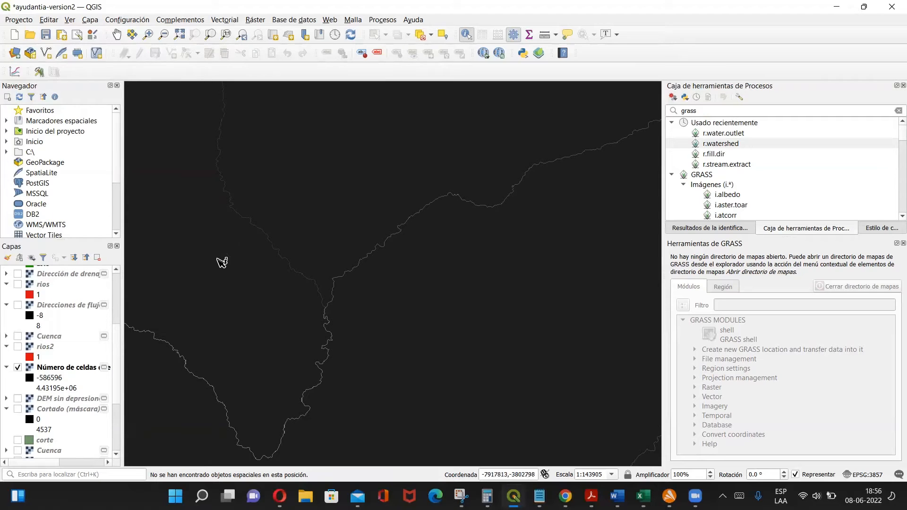
scroll(416, 306, "down", 1)
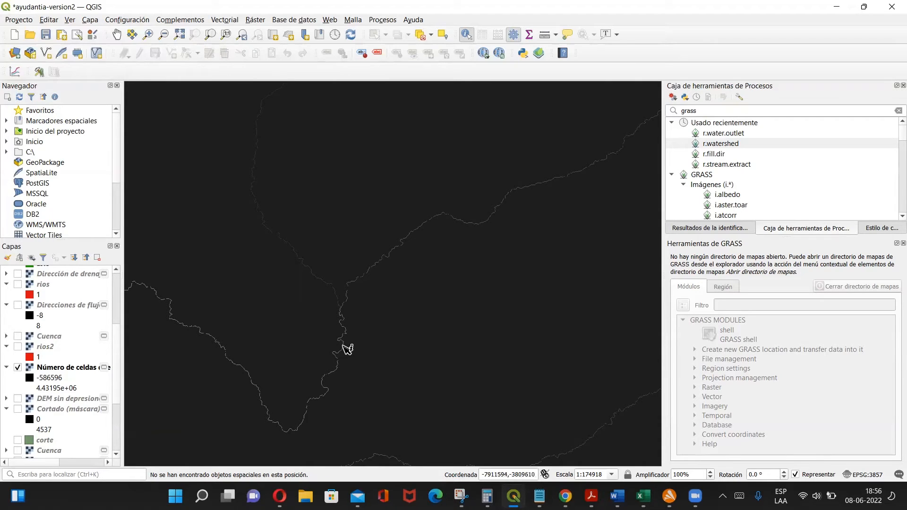
scroll(347, 350, "up", 1)
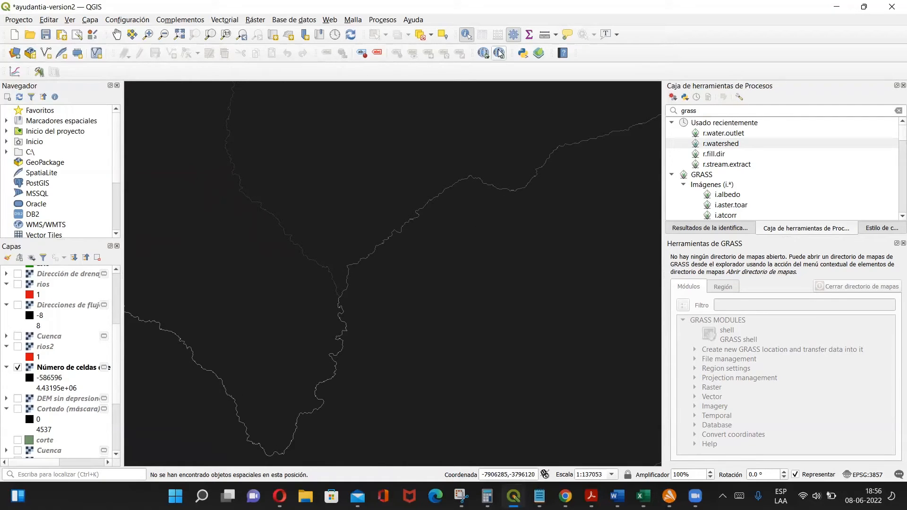
scroll(415, 378, "down", 2)
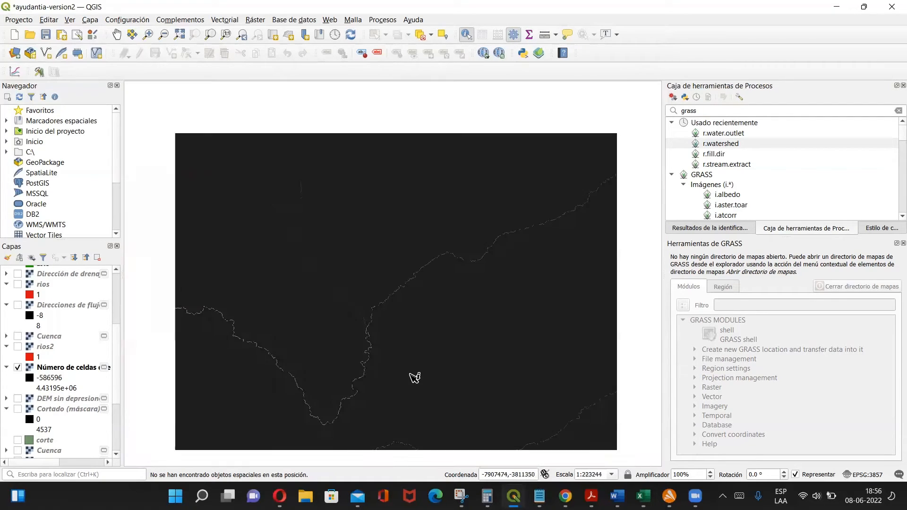
scroll(415, 378, "down", 2)
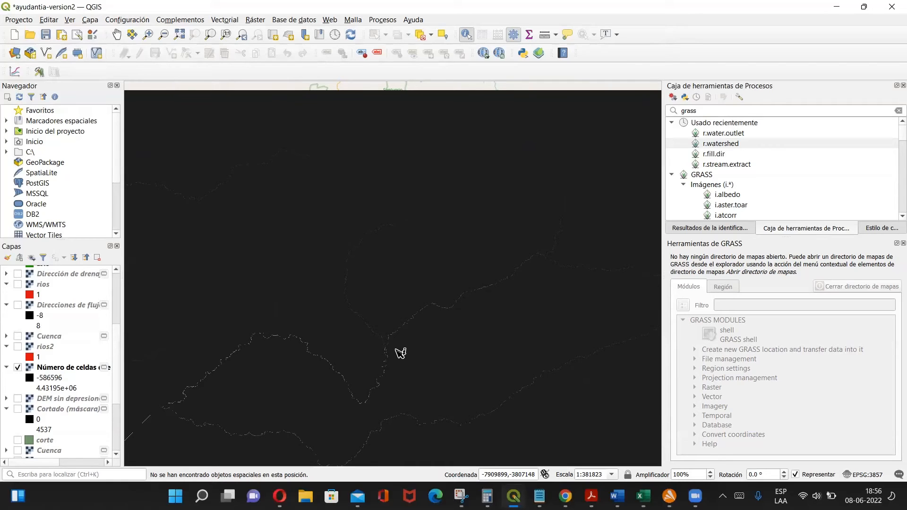
scroll(401, 352, "up", 2)
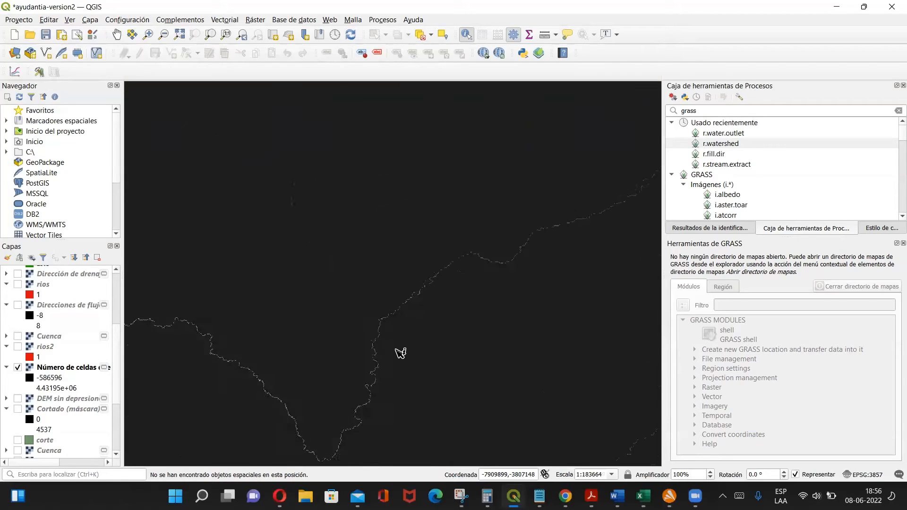
Step: Identify the raster value of a cell on the main drainage line just below the confluence
scroll(401, 353, "up", 1)
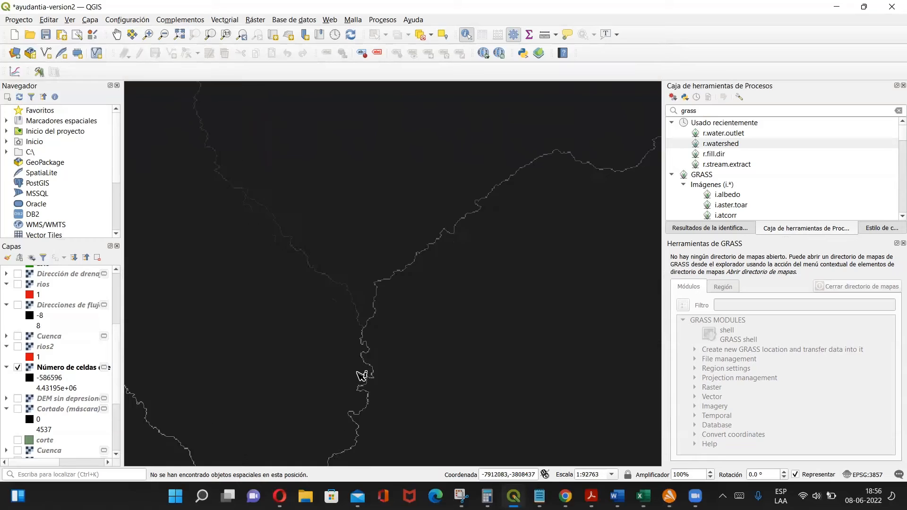
scroll(362, 377, "up", 1)
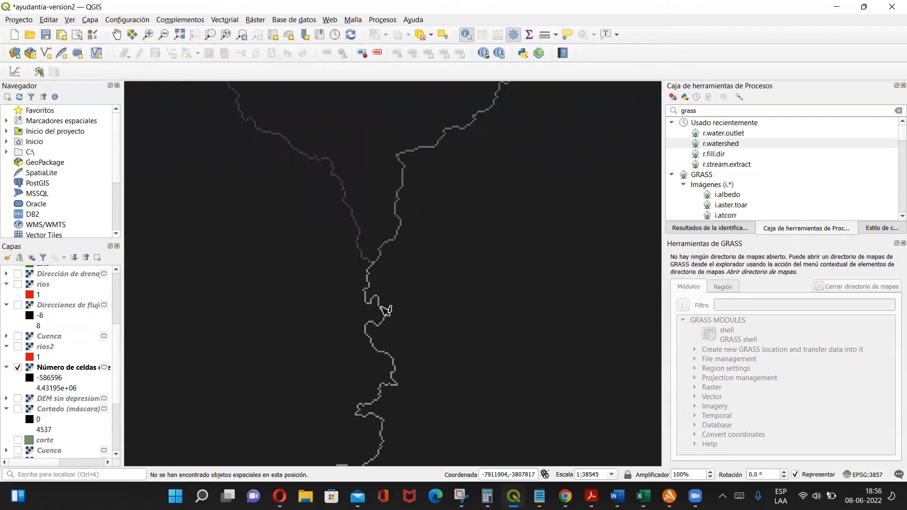
left_click(374, 323)
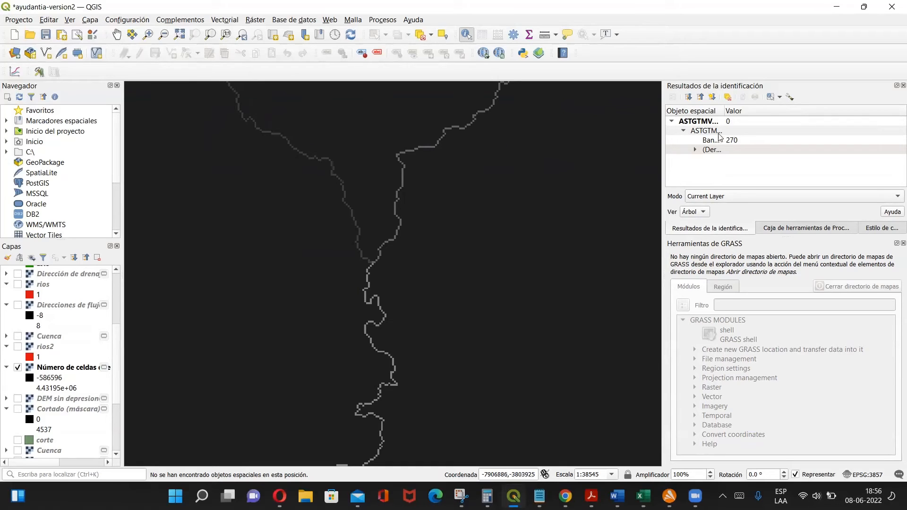
left_click_drag(745, 142, 773, 140)
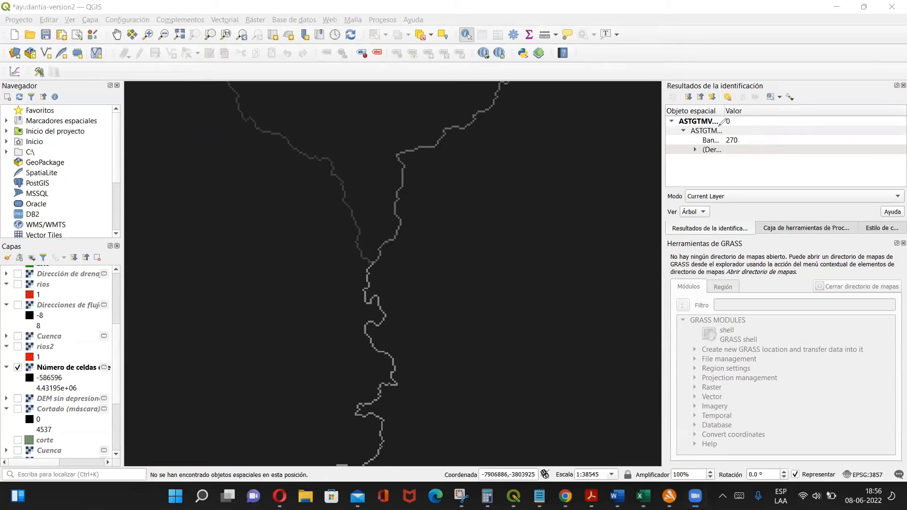
Step: Identify another cell at the drainage line's bend up close and inspect its band value and derived coordinates
scroll(422, 324, "up", 3)
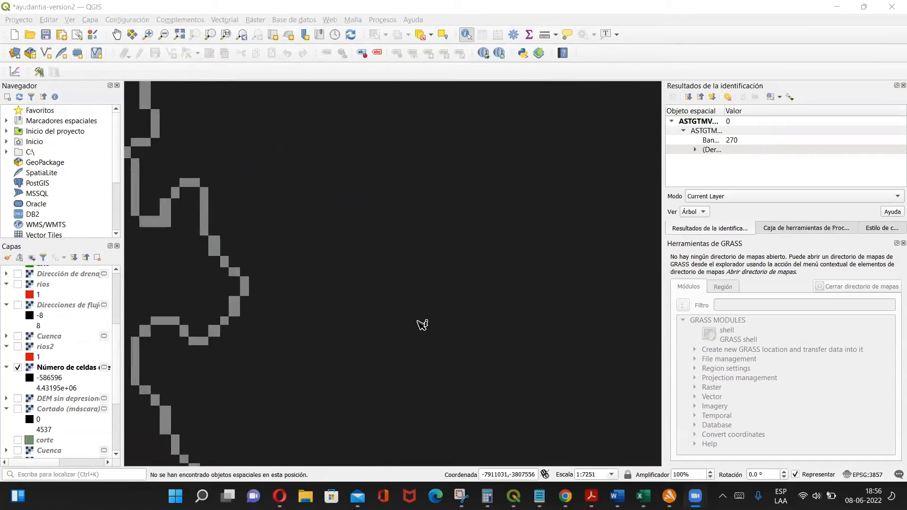
scroll(422, 324, "up", 1)
left_click(149, 267)
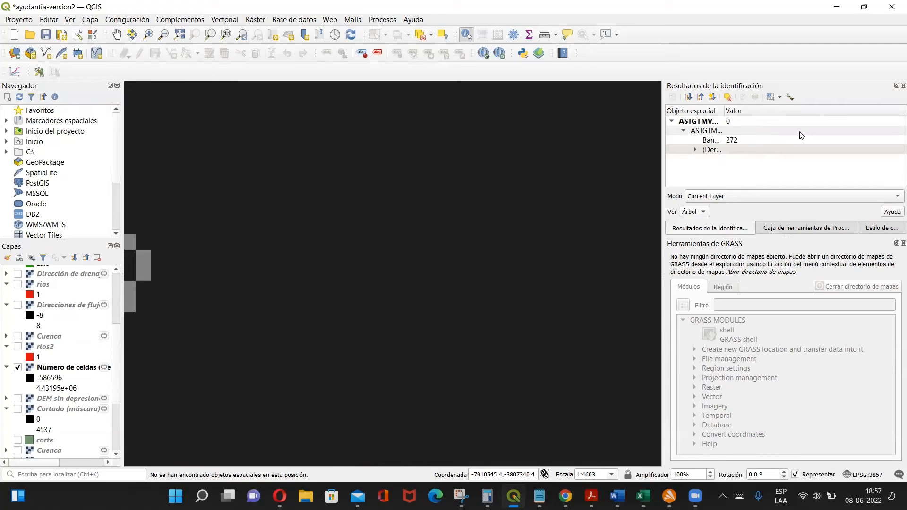
left_click(694, 150)
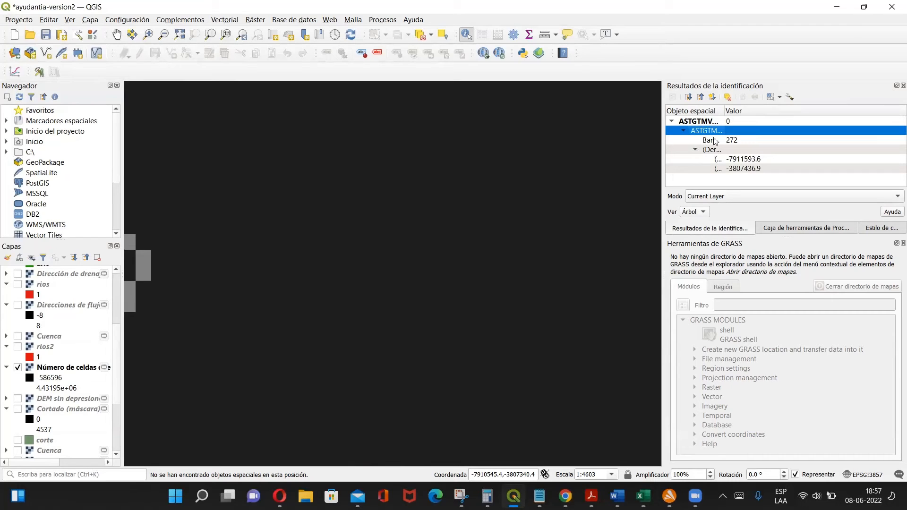
left_click(698, 141)
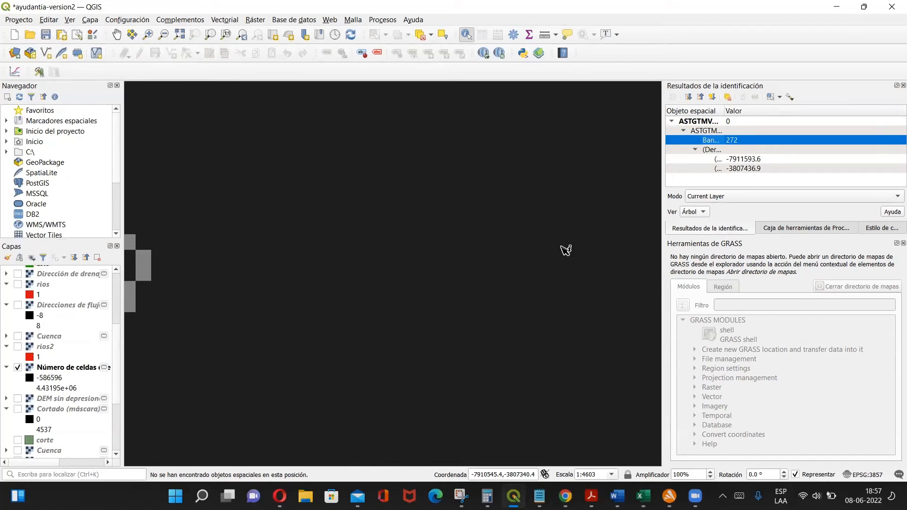
Step: Identify several more cells along the bends of the drainage line, proceeding downstream from the confluence
scroll(486, 273, "down", 1)
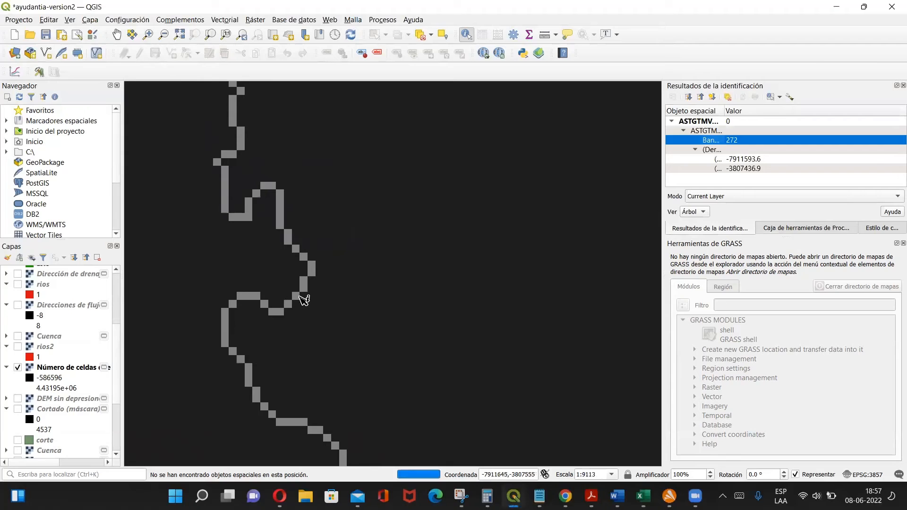
left_click(297, 299)
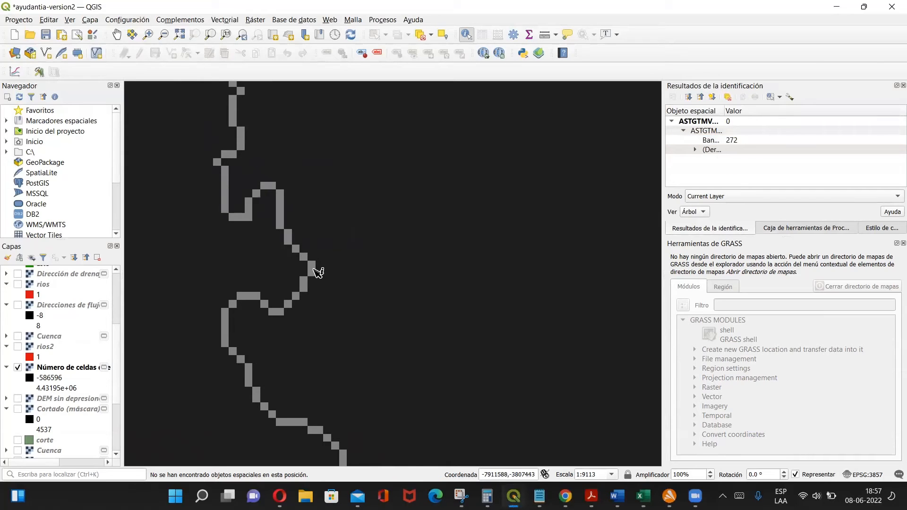
left_click(296, 422)
left_click(344, 458)
Step: Identify a cell on the eastern tributary above the confluence to compare its value
scroll(451, 385, "down", 1)
scroll(451, 385, "down", 4)
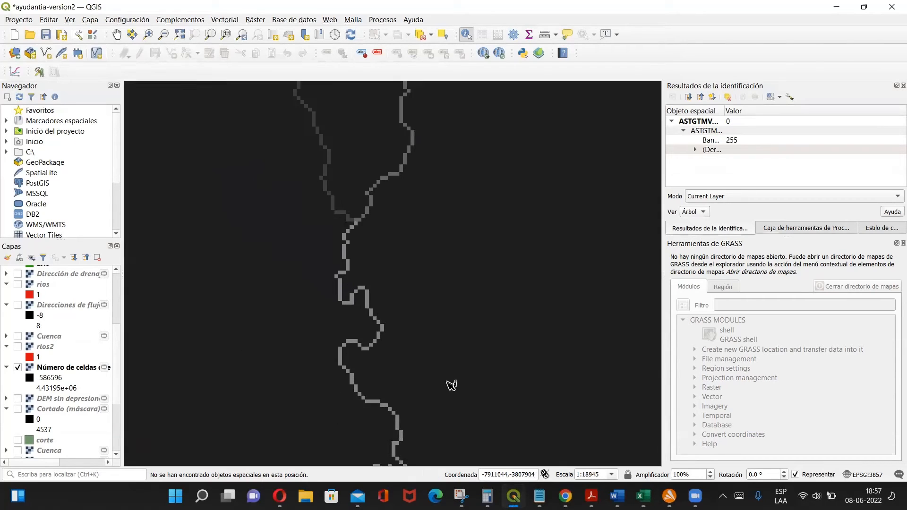
scroll(437, 435, "down", 3)
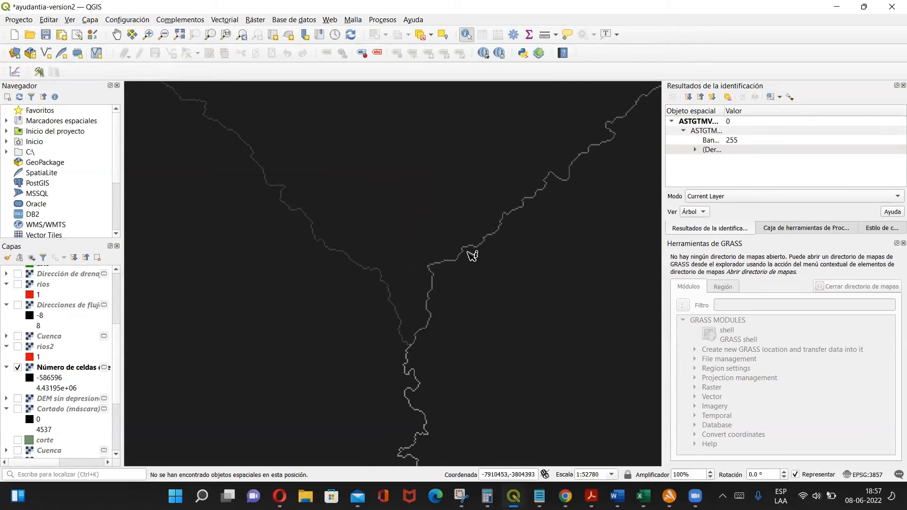
scroll(470, 250, "up", 1)
scroll(470, 251, "up", 3)
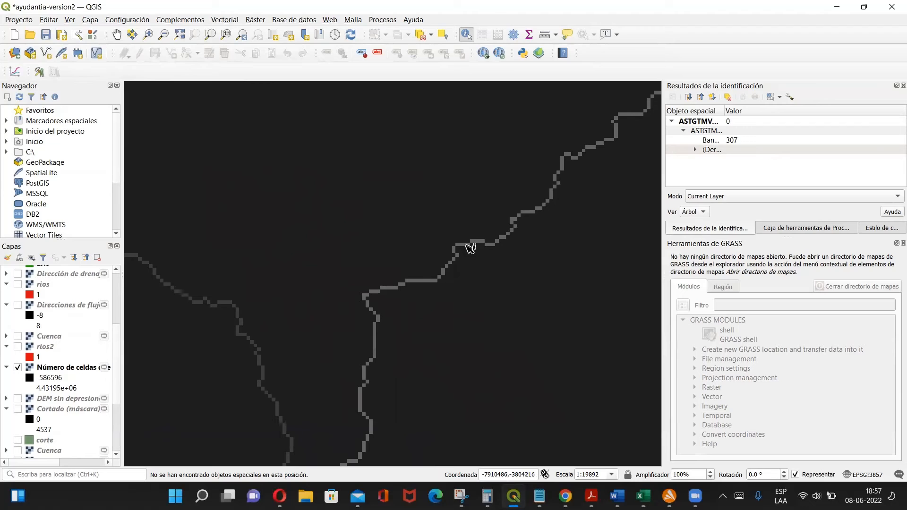
Step: Identify a cell on the separate southern drainage line
scroll(470, 260, "down", 4)
scroll(471, 261, "down", 4)
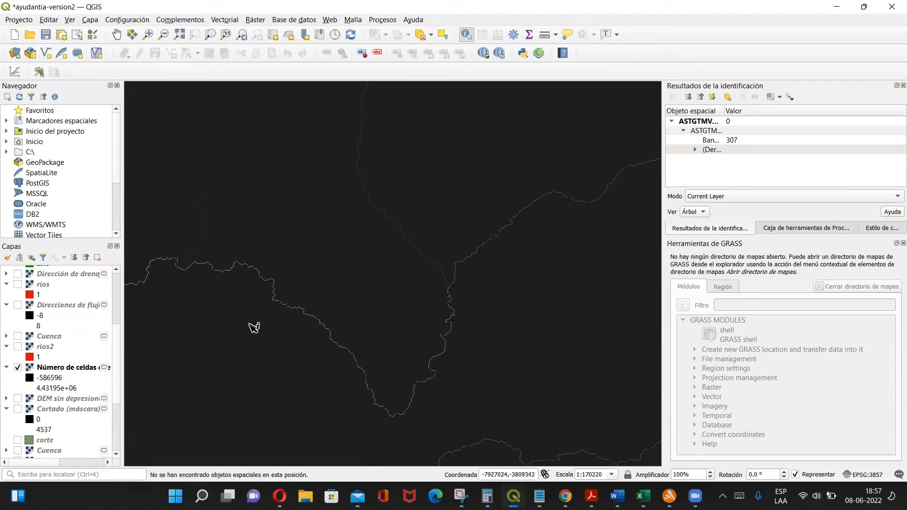
scroll(254, 327, "down", 1)
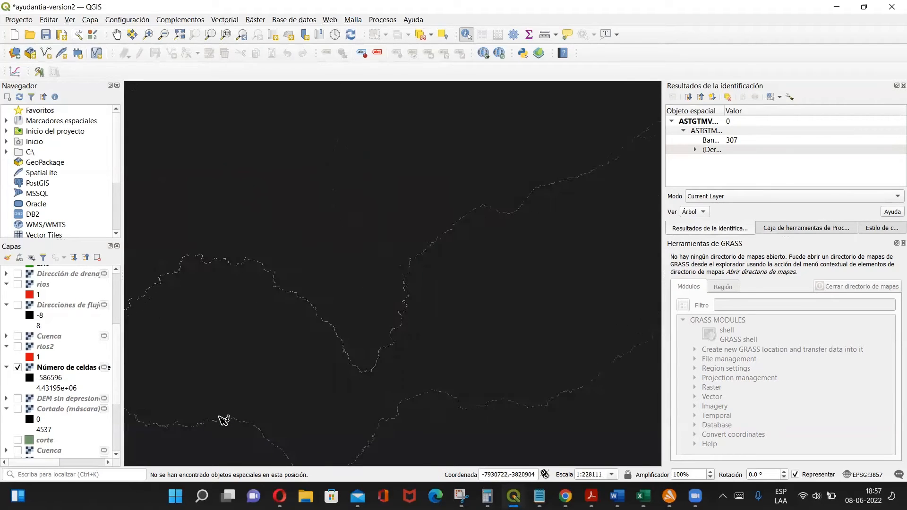
scroll(224, 419, "up", 1)
scroll(224, 420, "up", 2)
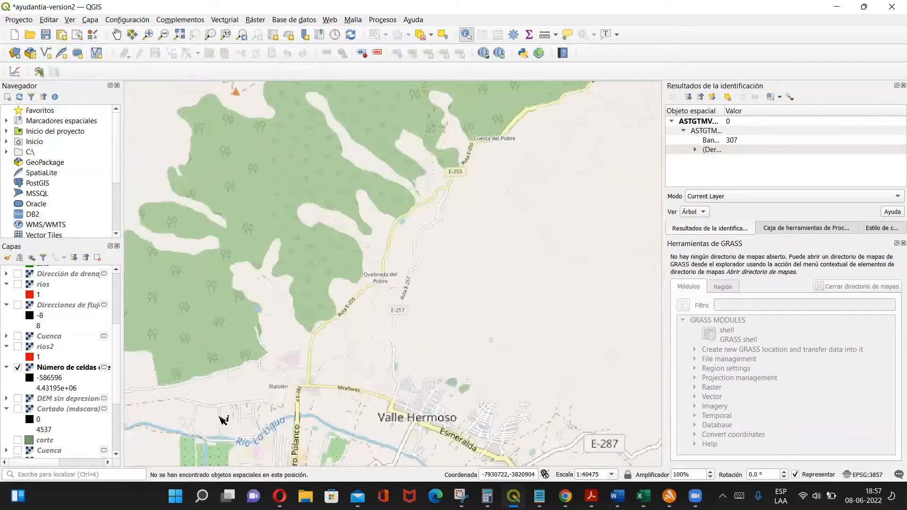
scroll(224, 419, "up", 1)
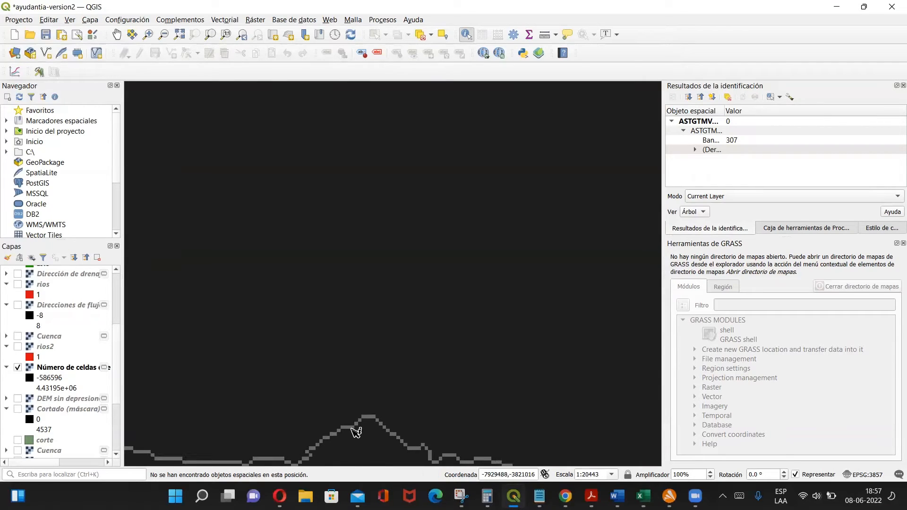
left_click(372, 420)
Step: Make the Número de celdas raster the active layer and identify cells around the peak of the southern drainage line
double_click(73, 370)
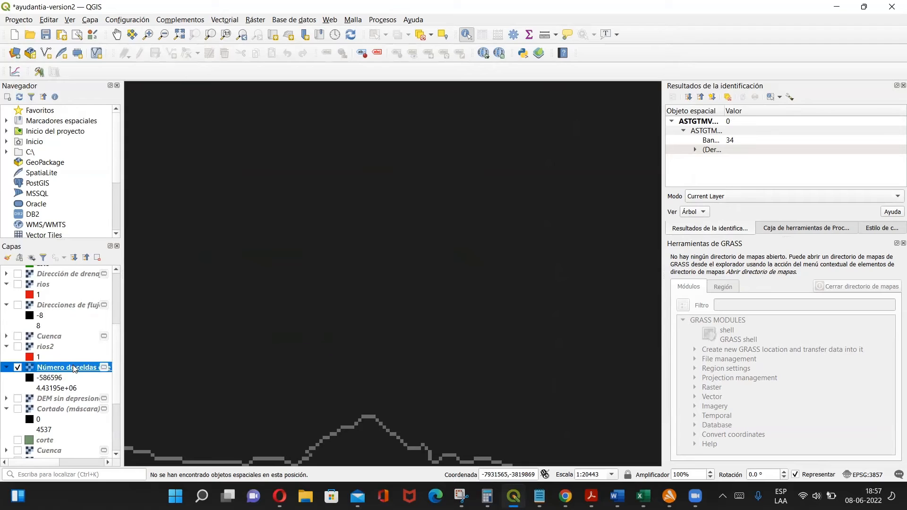
key("Escape")
left_click(356, 428)
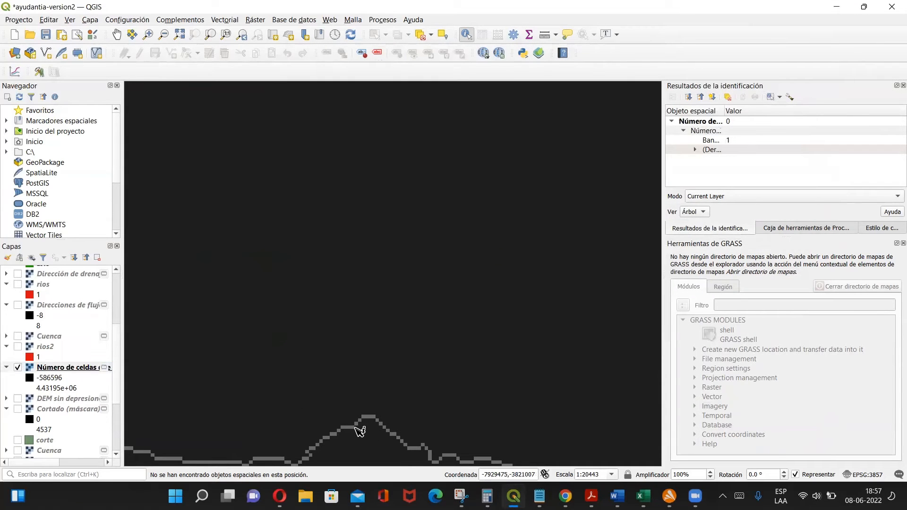
left_click(372, 420)
Step: Identify the accumulated cell count at two nearby cells on the southern drainage line farther west
scroll(498, 307, "down", 2)
scroll(498, 307, "down", 2)
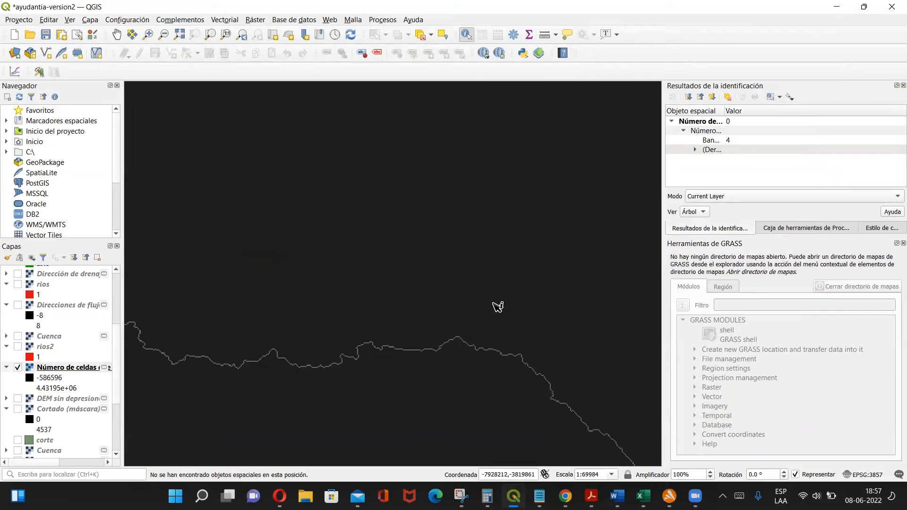
scroll(418, 363, "down", 2)
scroll(418, 362, "up", 1)
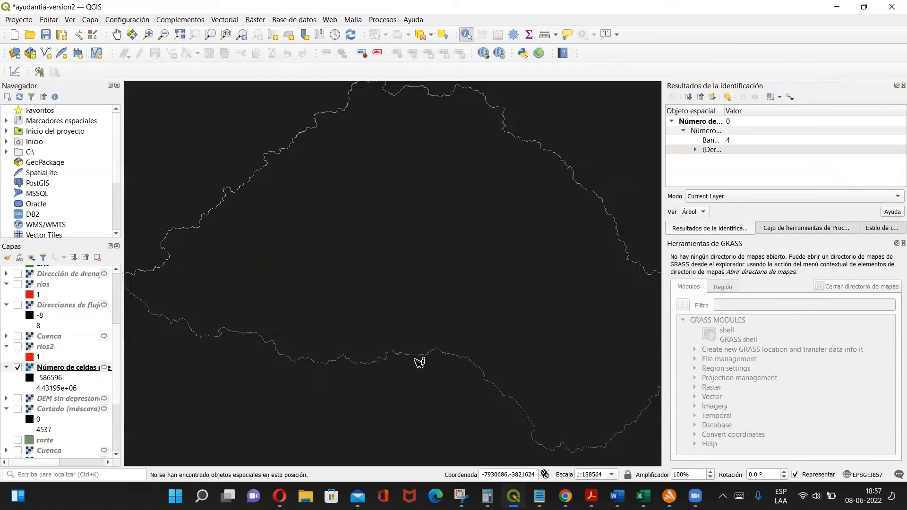
scroll(320, 379, "up", 1)
scroll(323, 379, "up", 1)
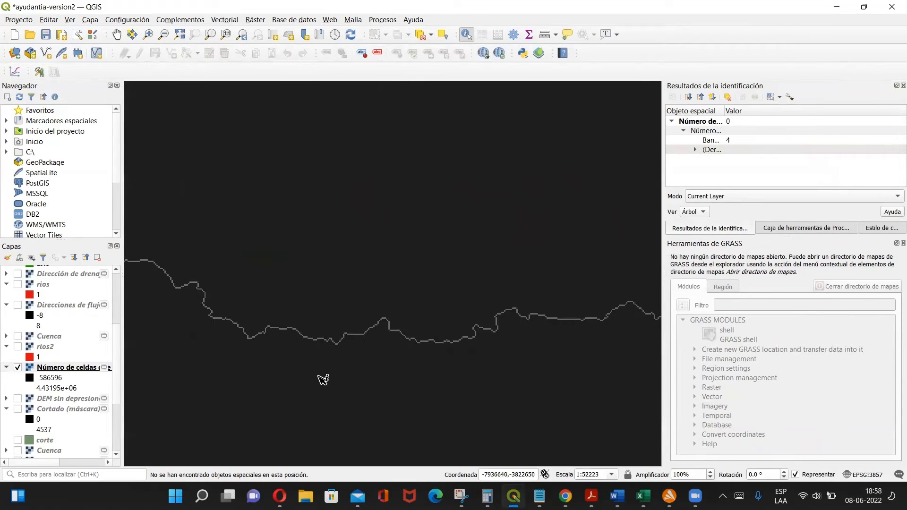
scroll(386, 342, "up", 1)
scroll(386, 342, "up", 5)
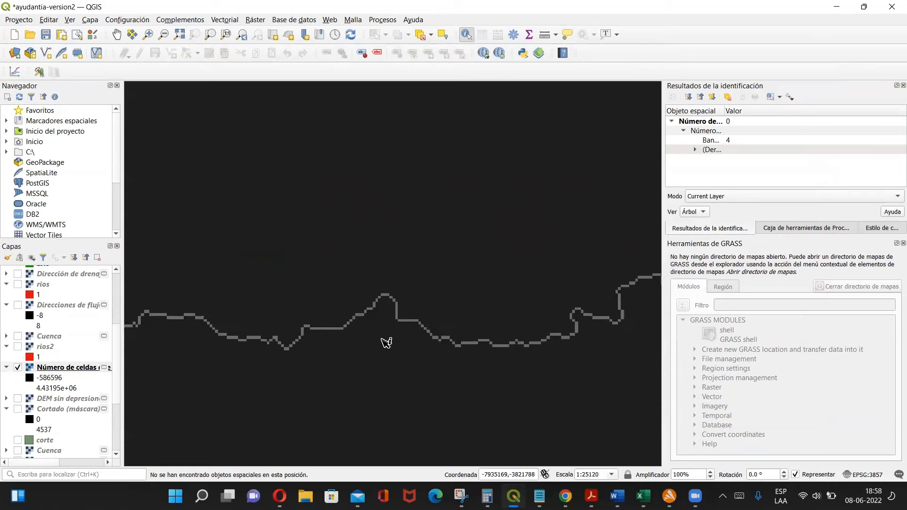
left_click(249, 316)
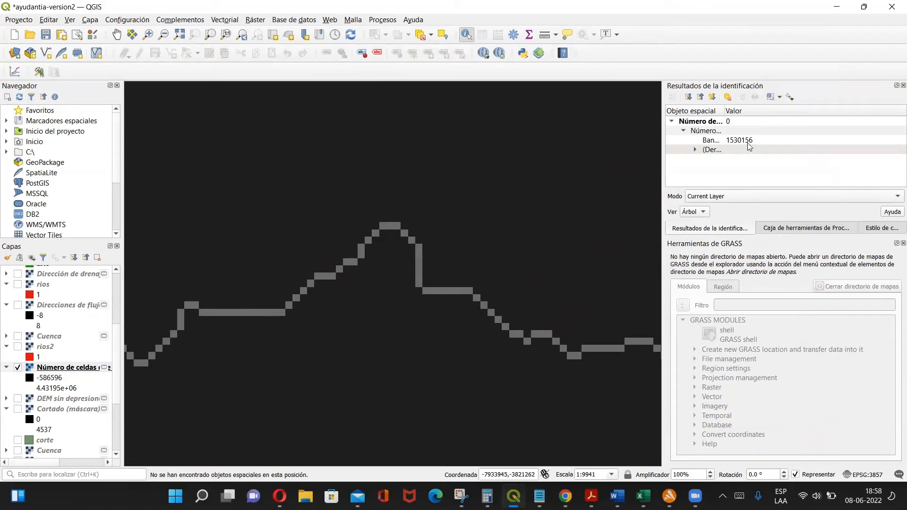
left_click(332, 276)
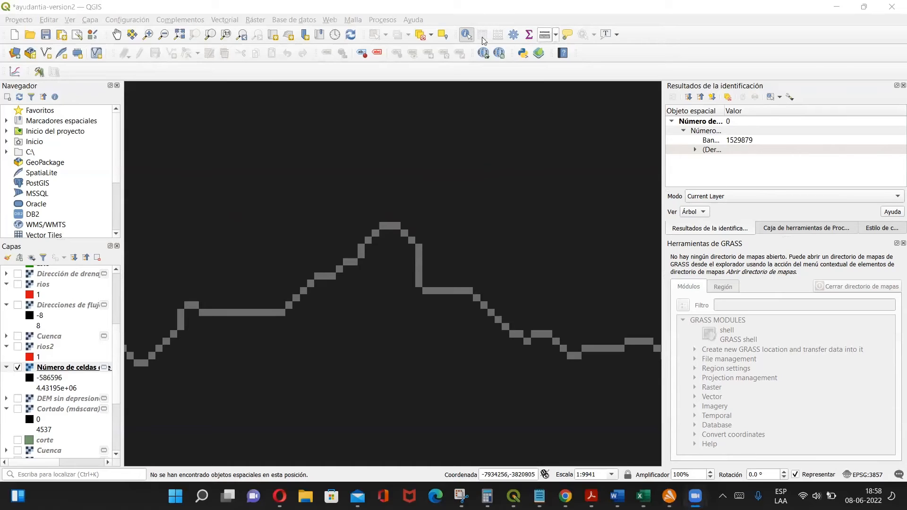
Step: Identify the accumulated cell count at two cells farther downstream on the southern drainage line
left_click(468, 36)
scroll(505, 281, "down", 3)
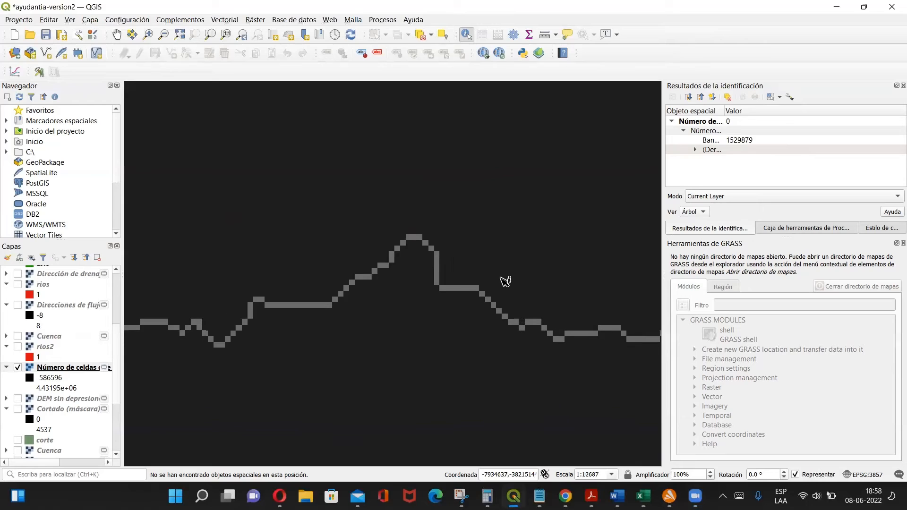
scroll(505, 281, "down", 3)
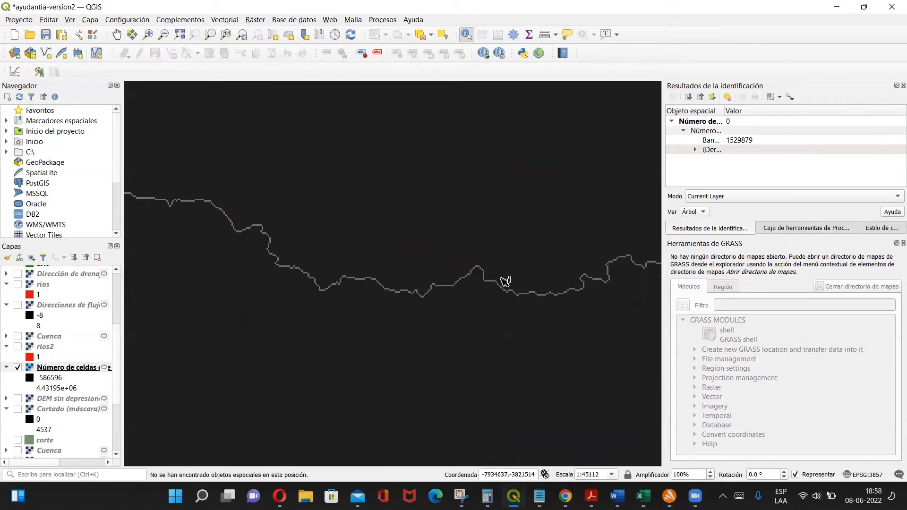
scroll(505, 281, "up", 1)
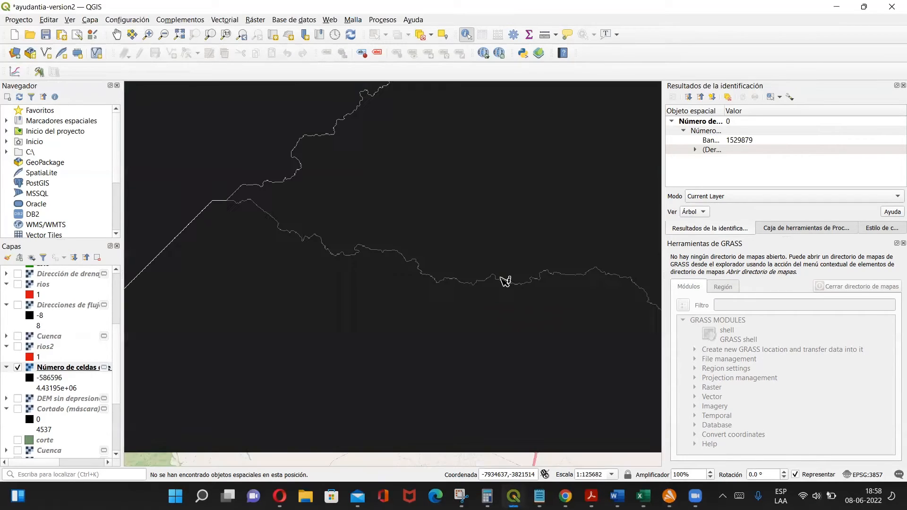
scroll(387, 272, "up", 2)
scroll(401, 307, "up", 5)
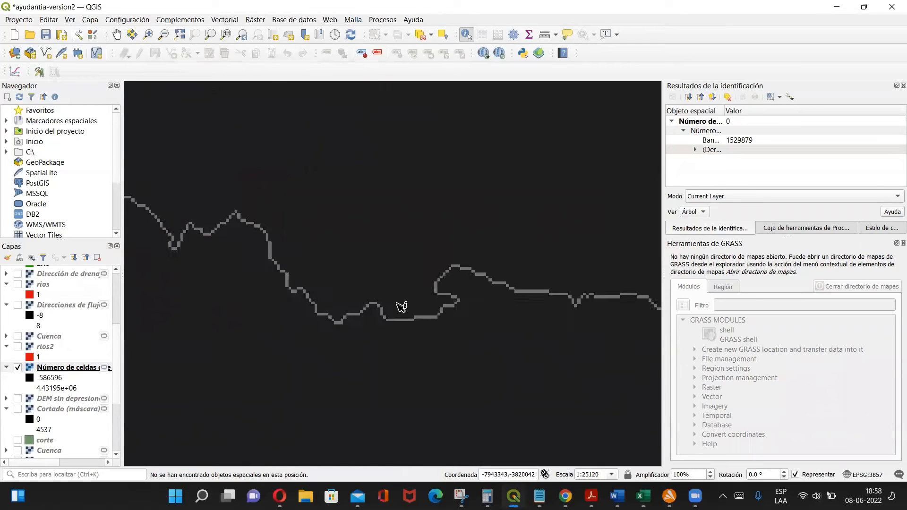
scroll(401, 307, "up", 1)
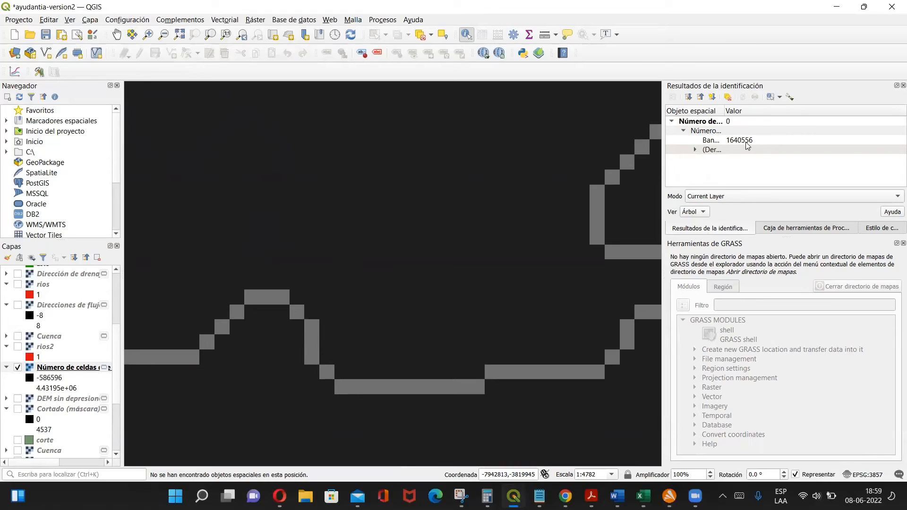
left_click(162, 360)
Step: Follow the drainage line upstream, eastward from the confluence of the northern and southern lines, in the Número de celdas raster
scroll(501, 339, "down", 1)
scroll(500, 338, "down", 3)
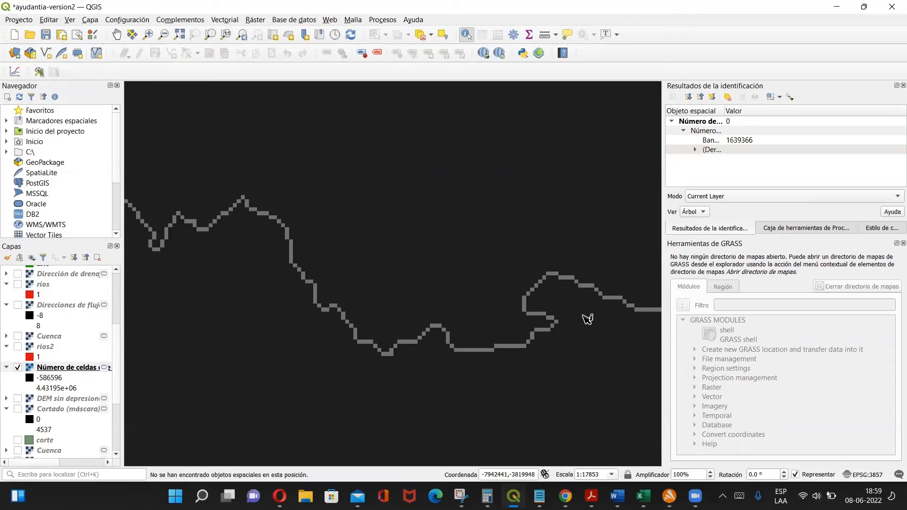
scroll(587, 315, "down", 3)
scroll(586, 316, "down", 2)
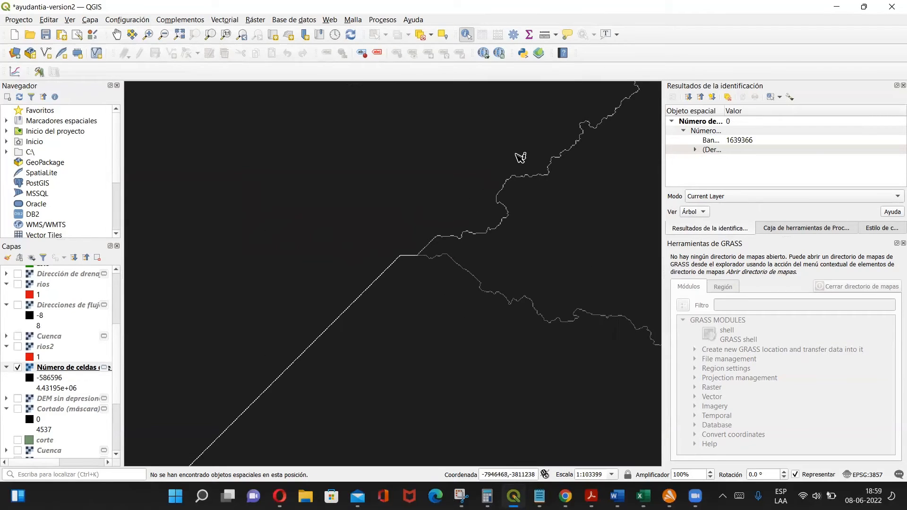
left_click(541, 211)
left_click(117, 35)
left_click_drag(482, 302, 172, 328)
left_click_drag(529, 312, 166, 303)
left_click_drag(478, 311, 218, 330)
left_click_drag(450, 313, 217, 273)
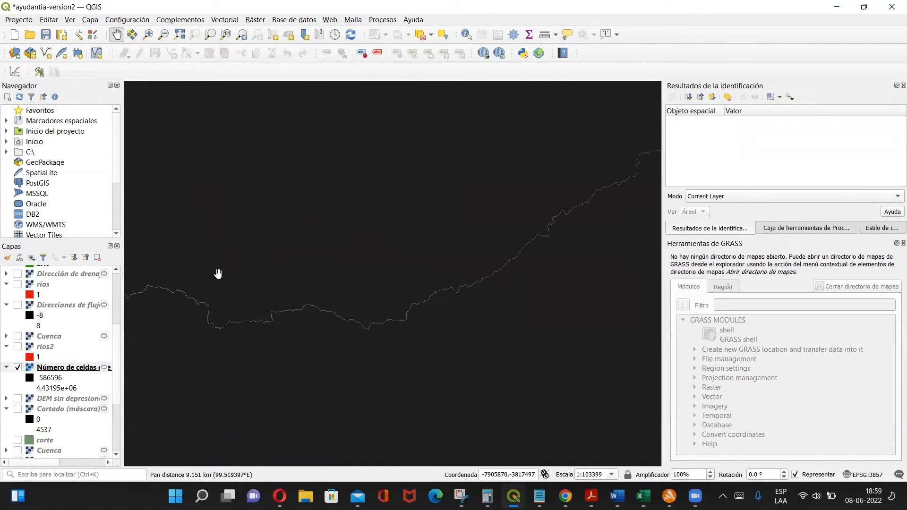
left_click_drag(463, 253, 317, 313)
left_click_drag(508, 240, 437, 321)
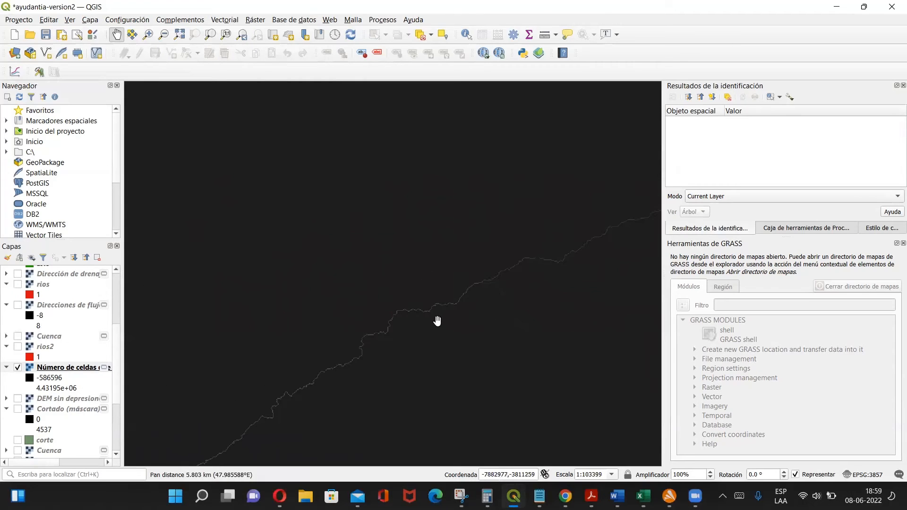
Step: Identify the accumulated cell count at a cell just downstream of the junction near the raster's northeastern corner
scroll(460, 312, "up", 4)
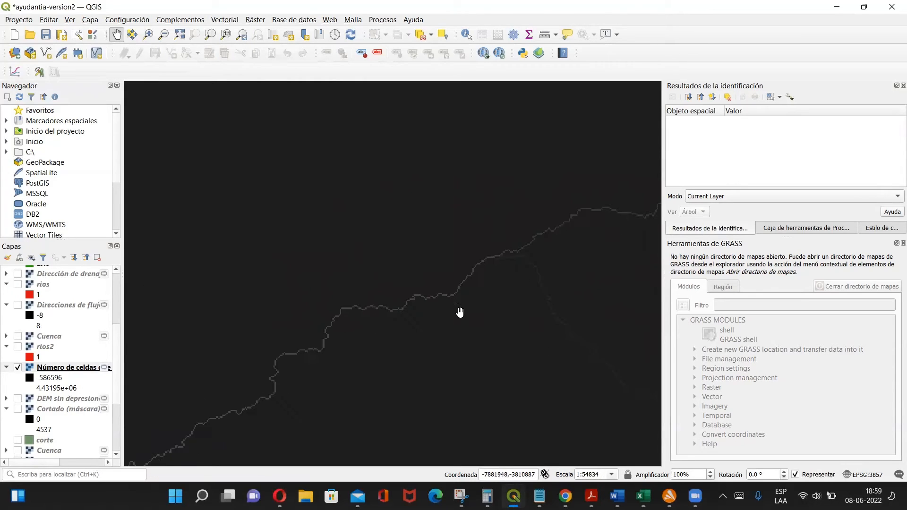
scroll(460, 312, "up", 2)
left_click_drag(655, 311, 498, 418)
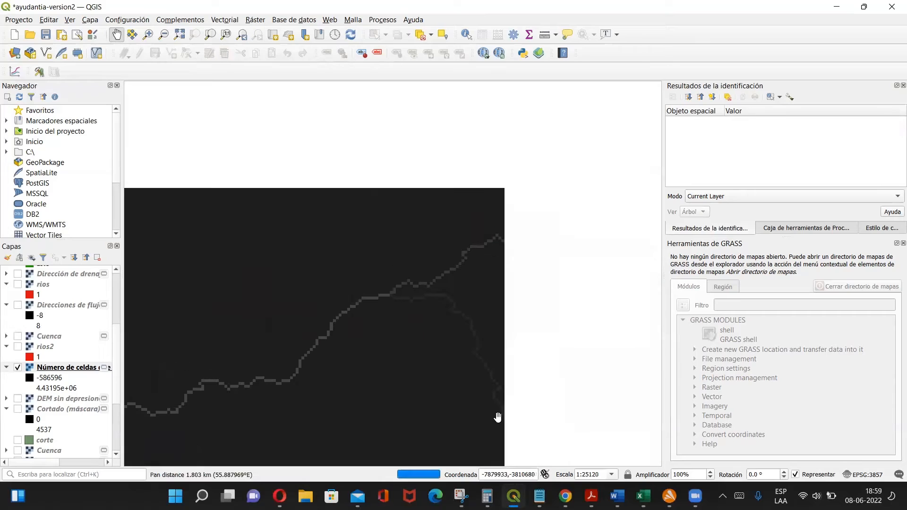
scroll(495, 331, "up", 2)
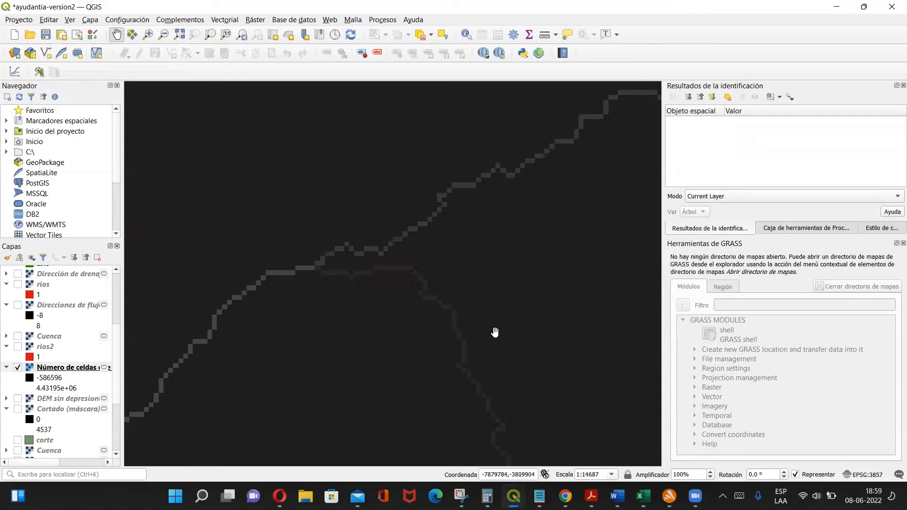
left_click_drag(324, 265, 425, 282)
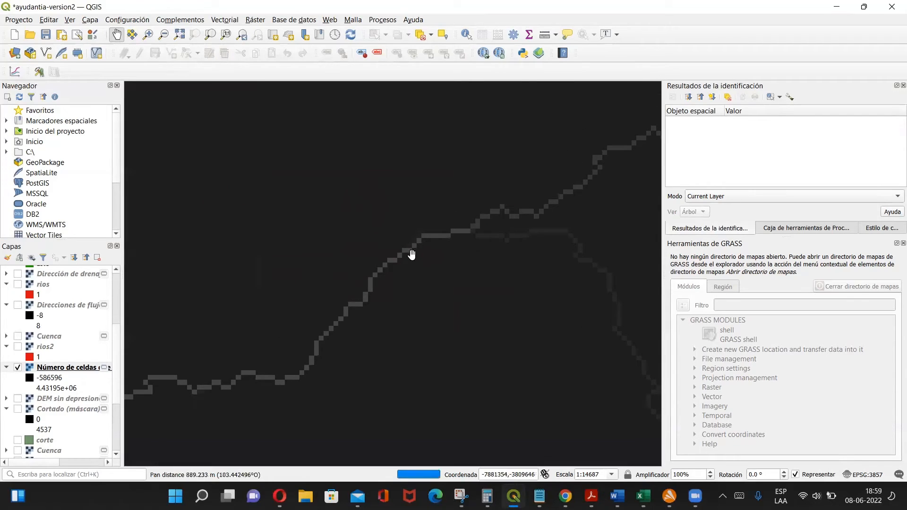
scroll(345, 338, "up", 2)
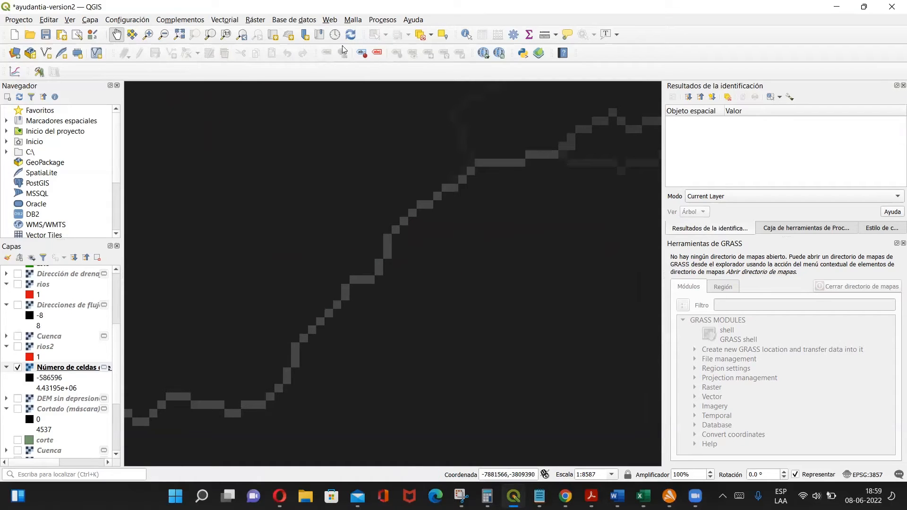
left_click(466, 34)
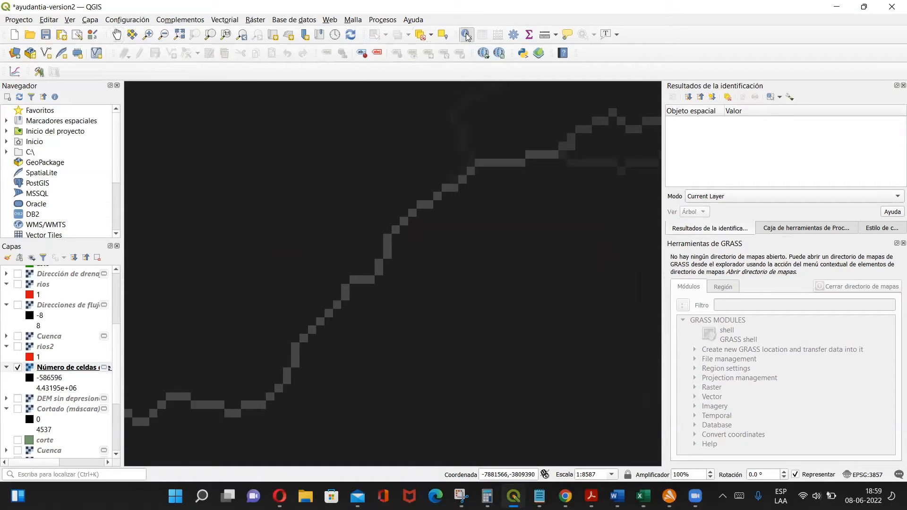
left_click(385, 270)
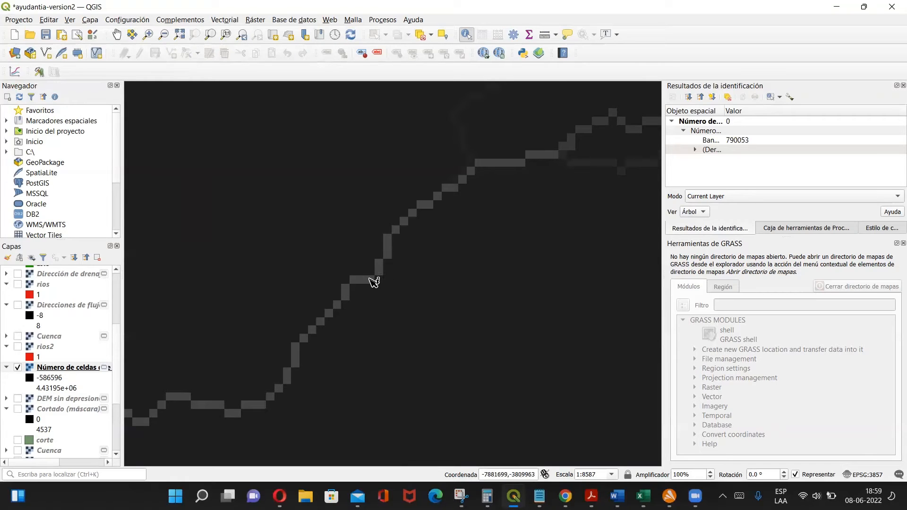
Step: Trace the drainage lines back downstream to the confluence where the northern and southern lines join
scroll(373, 282, "down", 4)
scroll(374, 283, "down", 1)
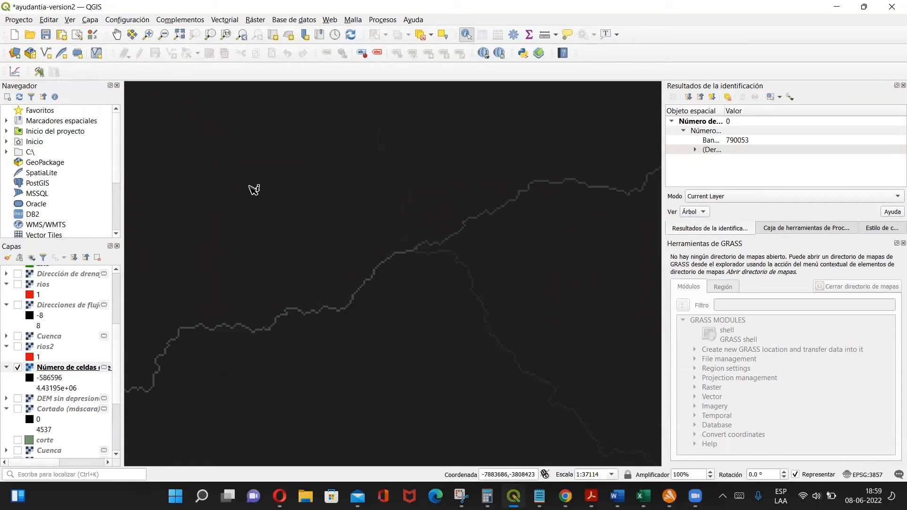
left_click(116, 34)
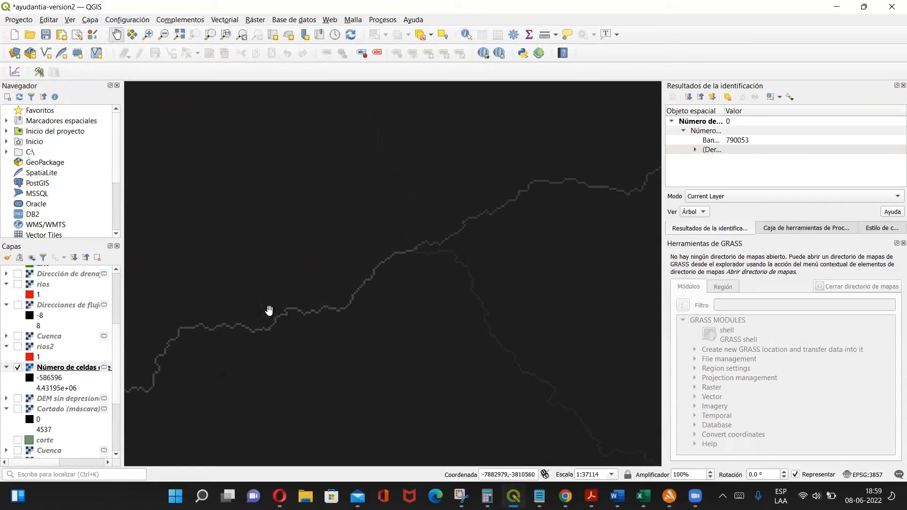
left_click_drag(269, 310, 320, 306)
left_click_drag(171, 446, 556, 268)
left_click_drag(313, 356, 341, 262)
scroll(495, 265, "down", 1)
scroll(495, 265, "down", 4)
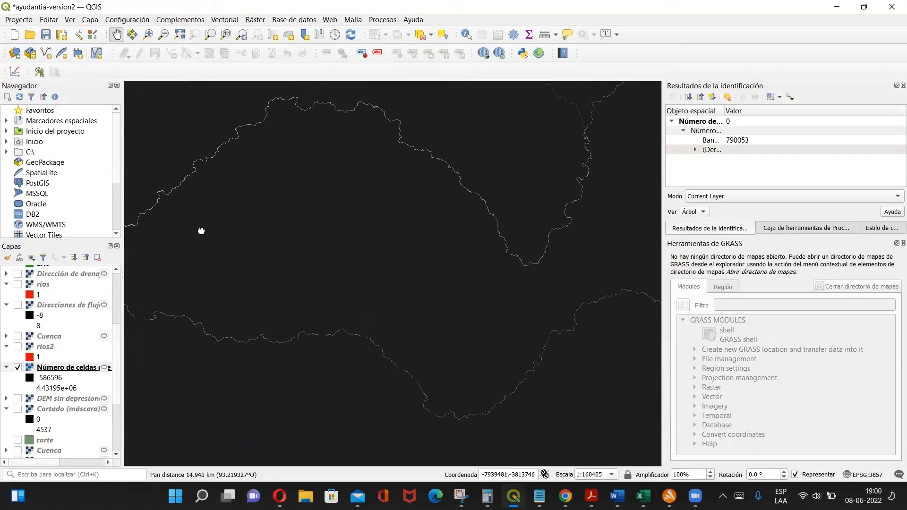
left_click_drag(438, 283, 276, 339)
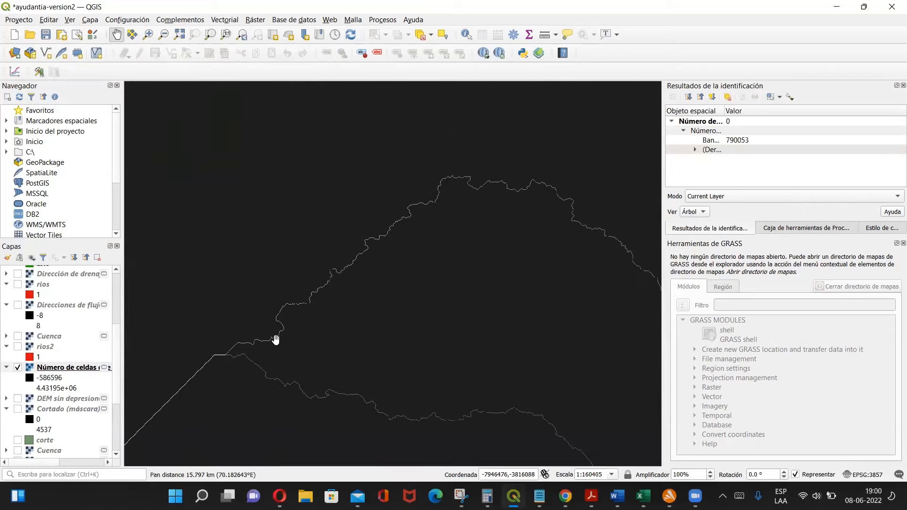
scroll(246, 375, "up", 3)
scroll(246, 375, "up", 2)
left_click_drag(194, 310, 257, 340)
scroll(256, 340, "up", 2)
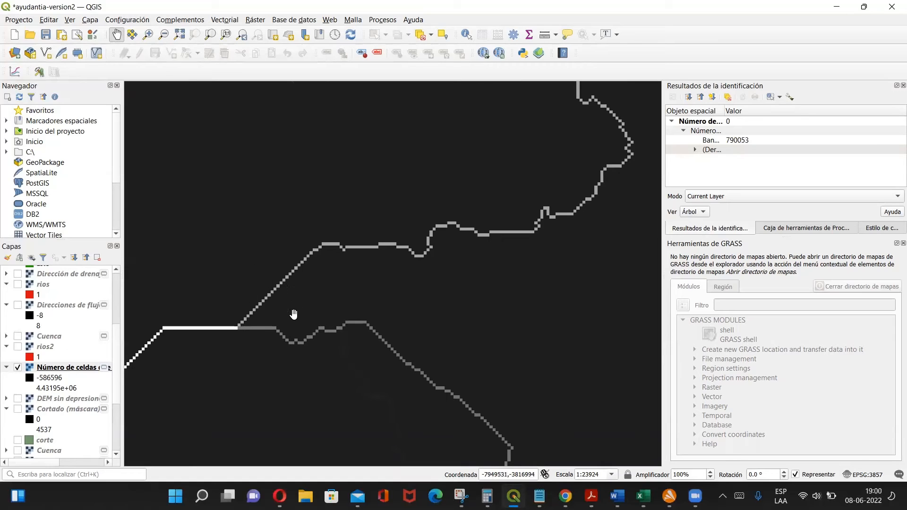
left_click_drag(341, 276, 301, 272)
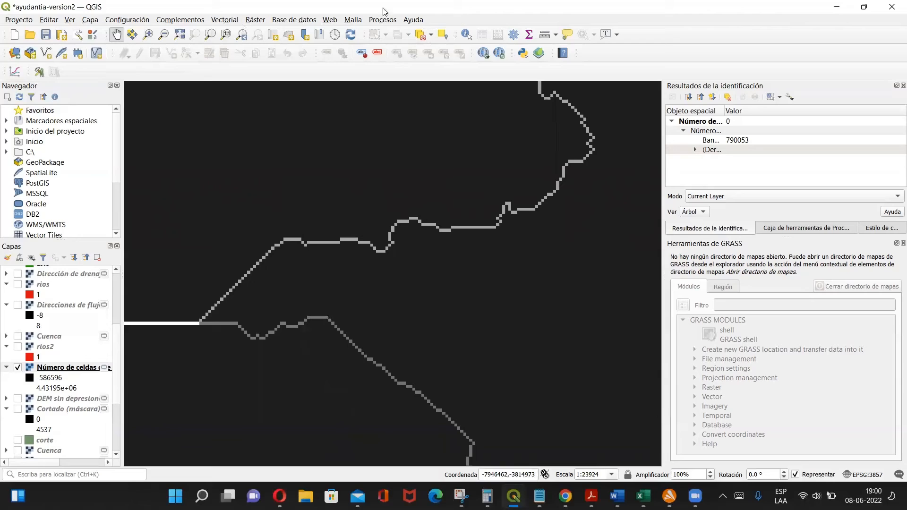
Step: Identify the accumulated cell counts on the northern and southern drainage lines just upstream of their confluence
left_click(467, 34)
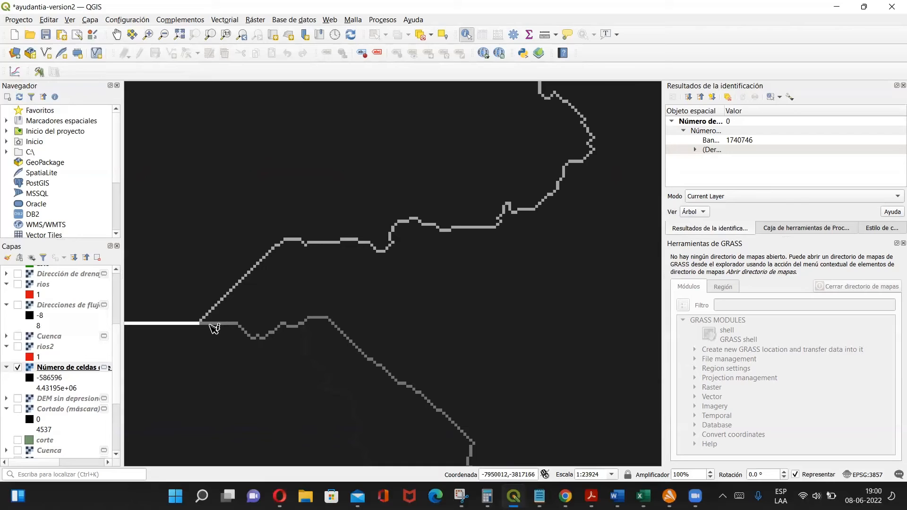
scroll(222, 308, "up", 2)
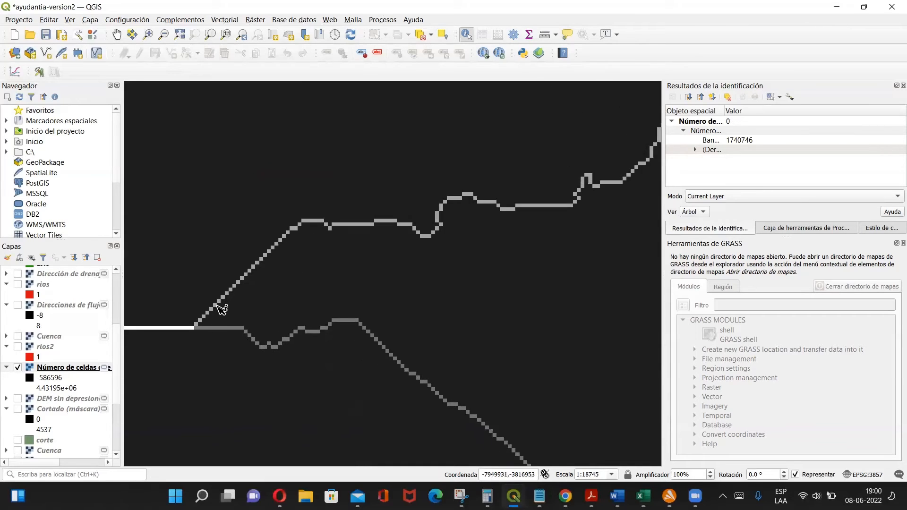
scroll(222, 309, "up", 1)
left_click(224, 360)
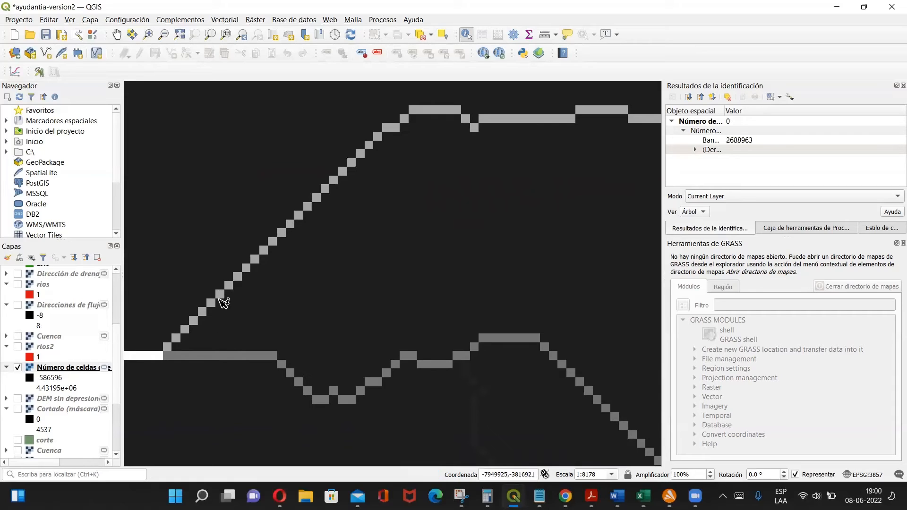
left_click(182, 340)
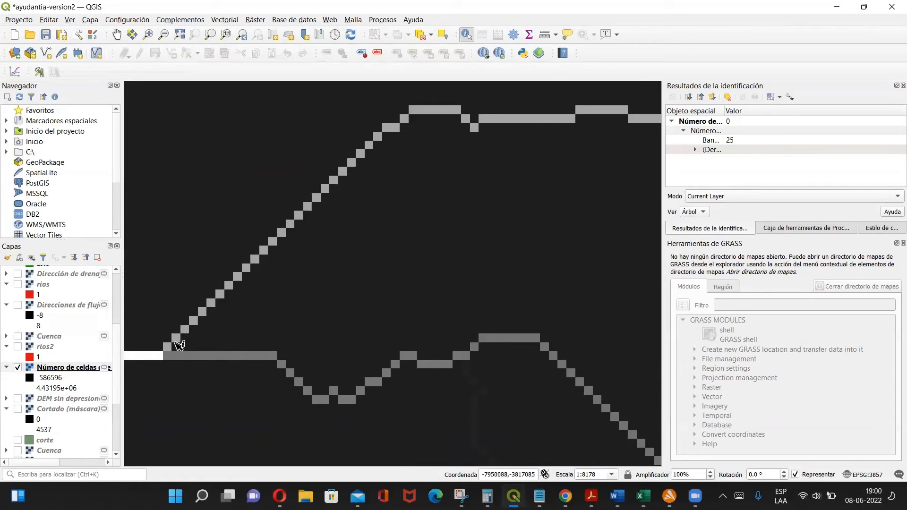
left_click(194, 321)
left_click(190, 358)
left_click(201, 358)
Step: Set the global opacity of the Número de celdas layer to 18.6% so the basemap shows through
scroll(345, 325, "down", 2)
scroll(344, 325, "down", 2)
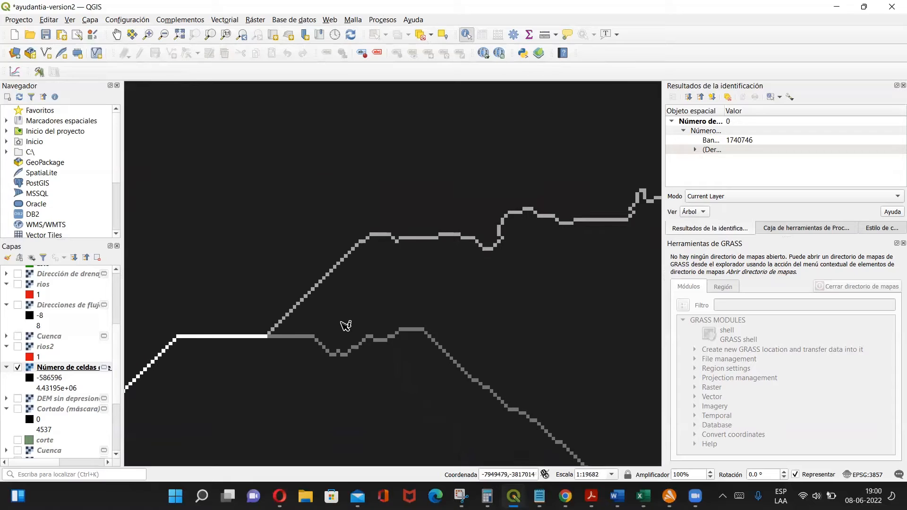
scroll(345, 325, "down", 2)
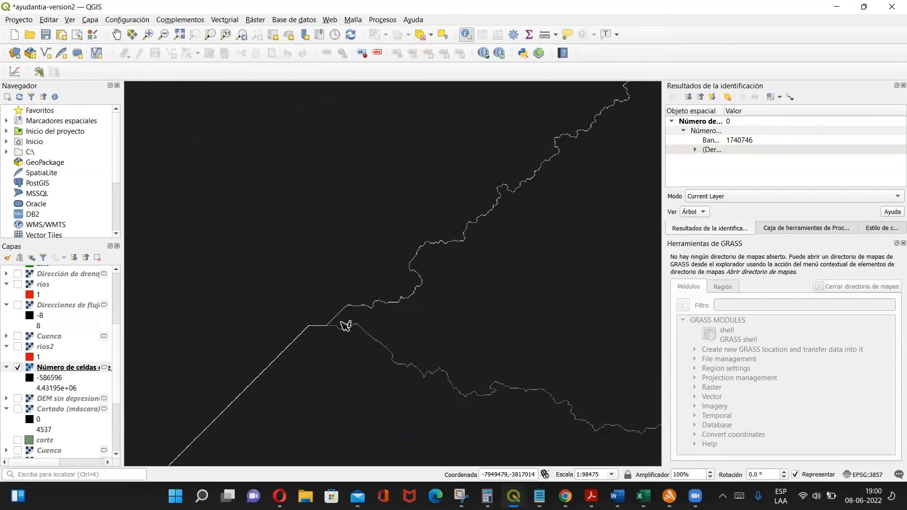
right_click(73, 370)
left_click(108, 361)
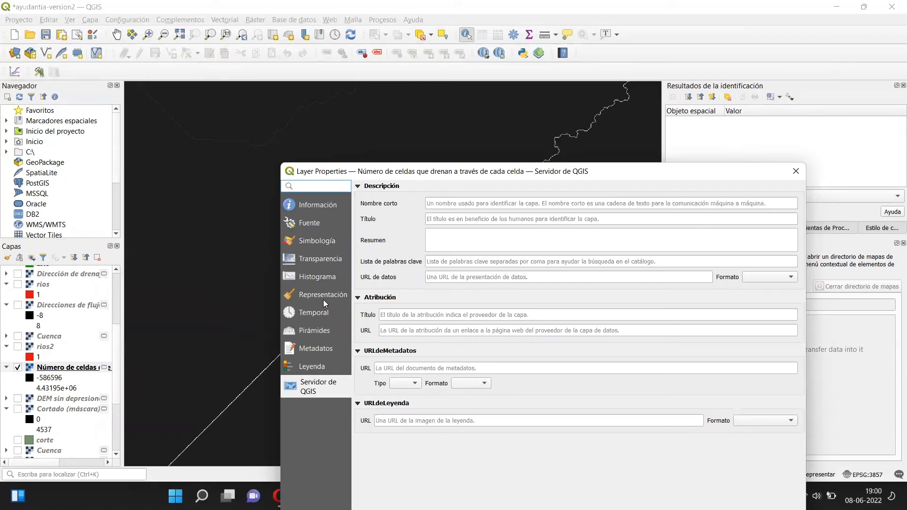
left_click(322, 277)
left_click(321, 259)
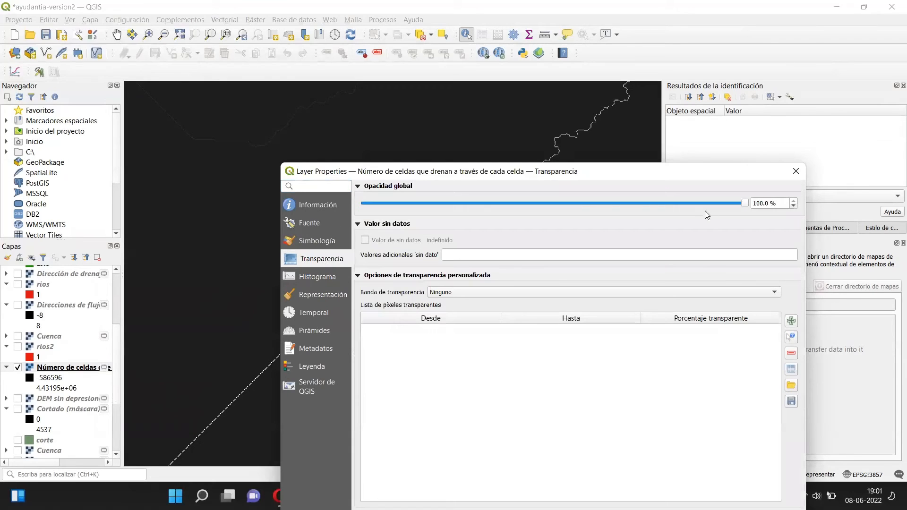
left_click_drag(746, 203, 488, 208)
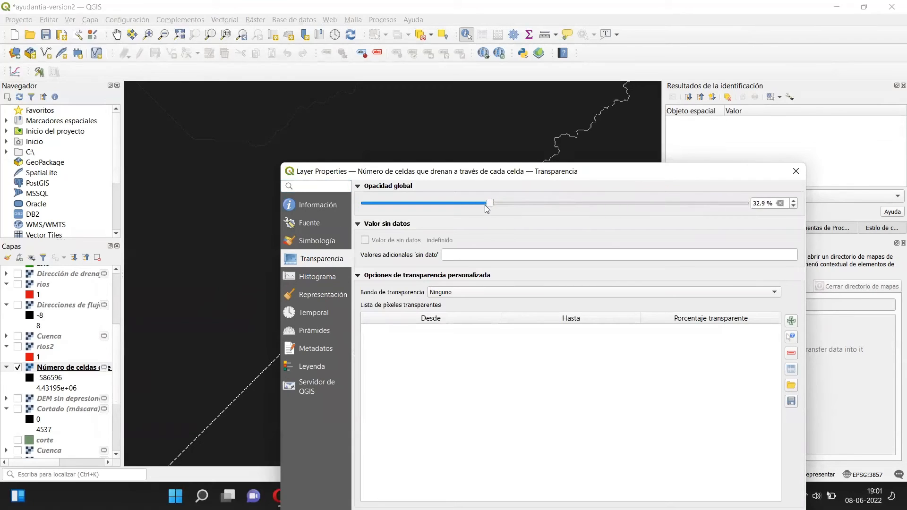
left_click_drag(606, 171, 472, 75)
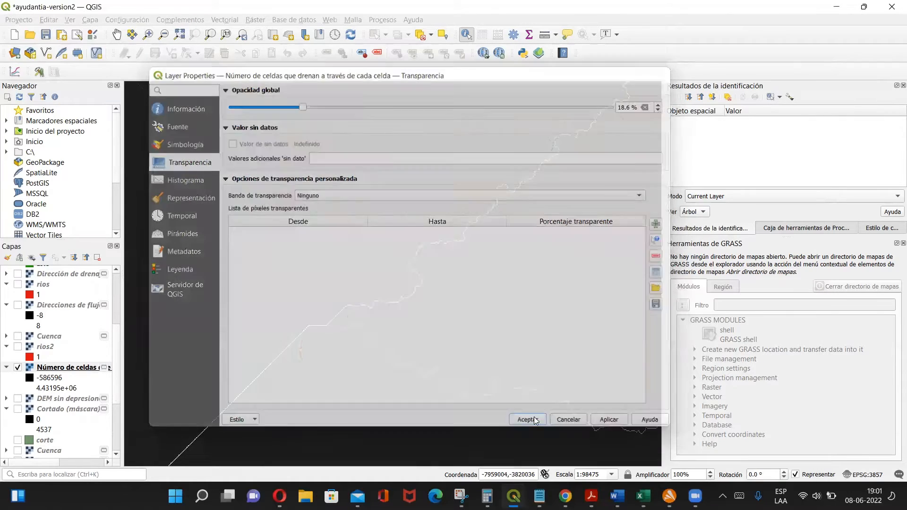
left_click(534, 418)
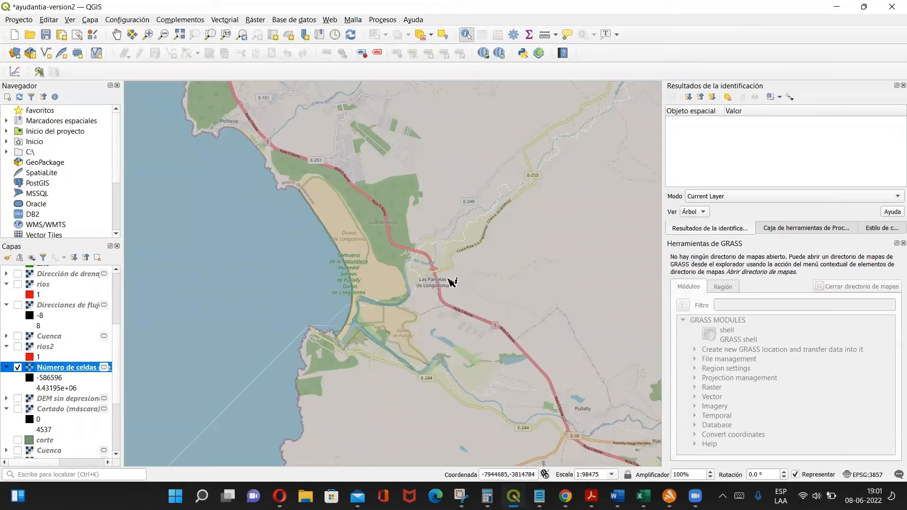
Step: Compare the computed drainage lines with the basemap's rivers and their mouths near the Dunas de Longotoma
scroll(397, 318, "up", 1)
scroll(397, 318, "up", 4)
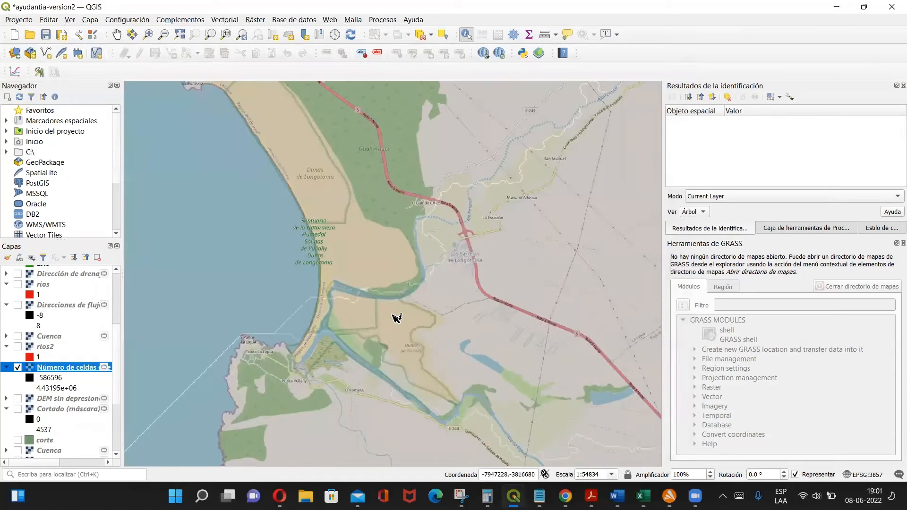
scroll(397, 317, "up", 1)
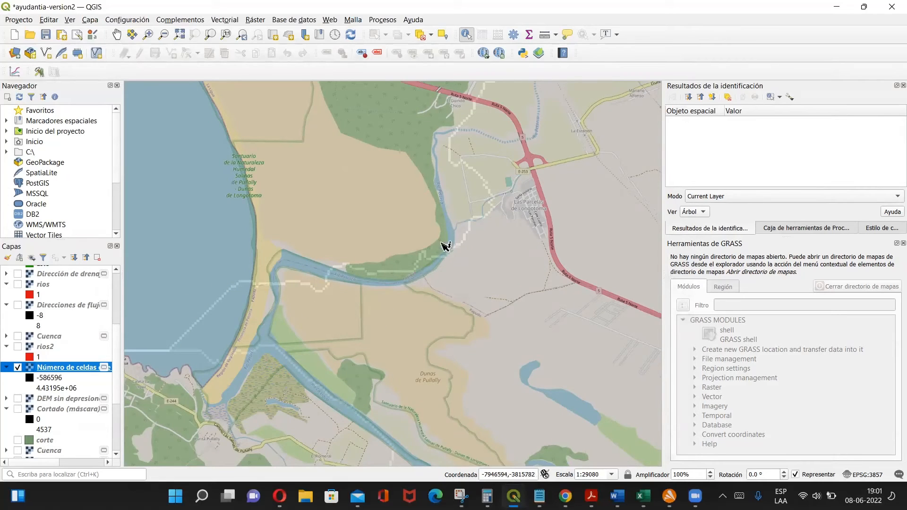
scroll(407, 301, "up", 2)
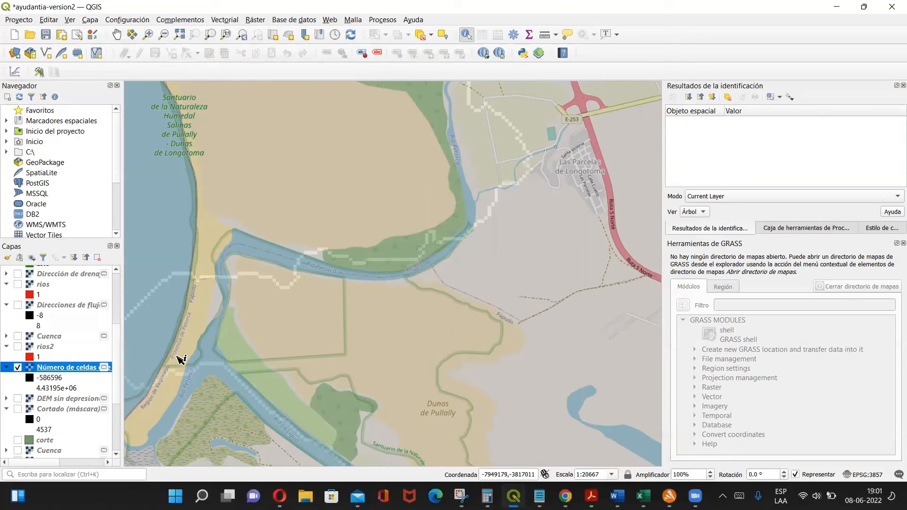
scroll(178, 361, "down", 3)
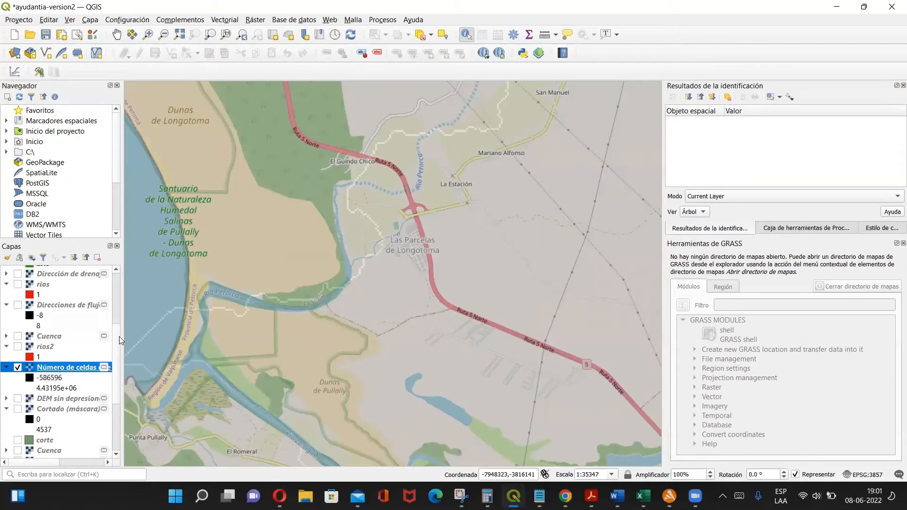
right_click(75, 371)
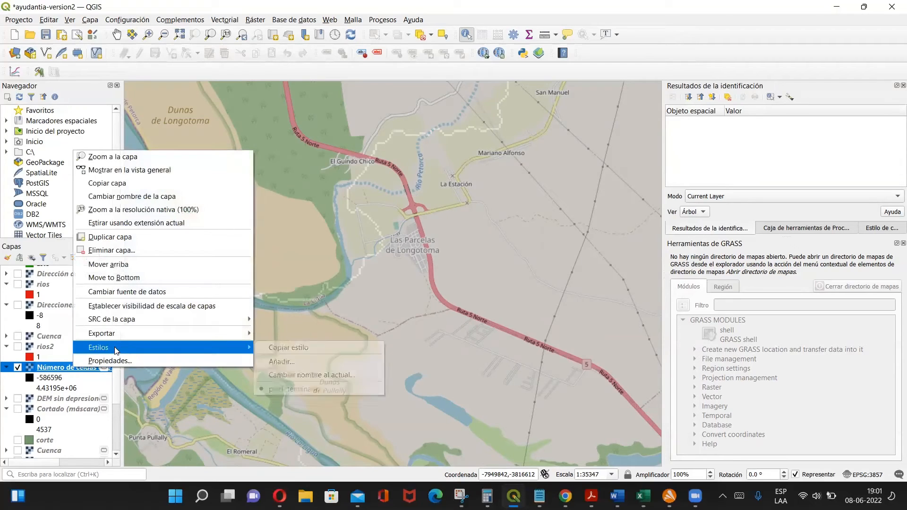
left_click(151, 362)
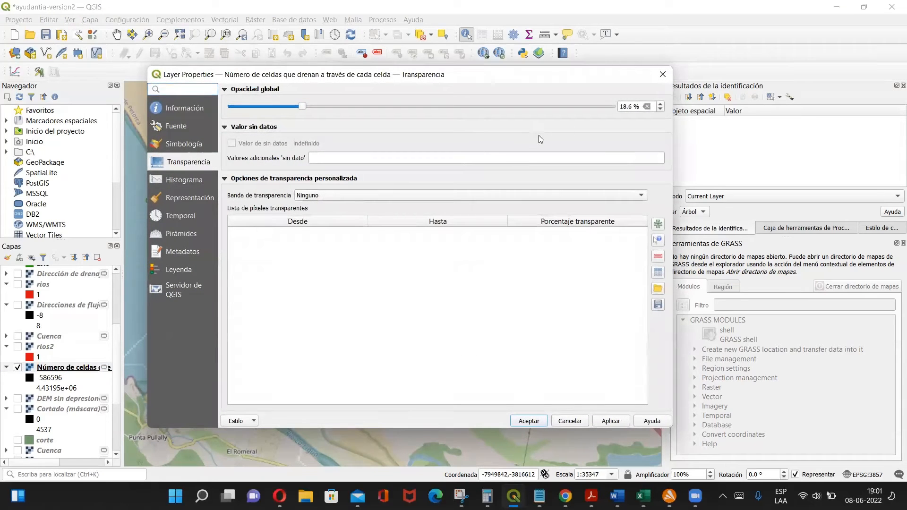
left_click_drag(549, 74, 532, 186)
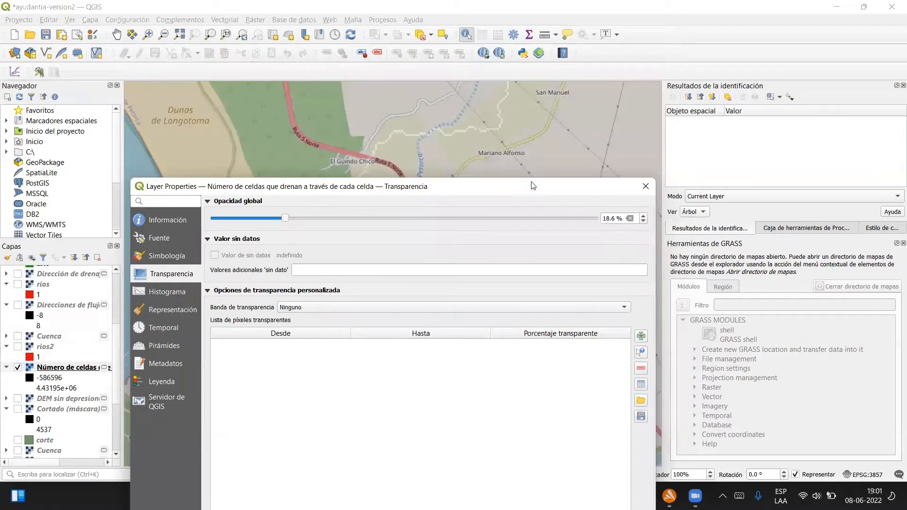
left_click_drag(309, 219, 600, 222)
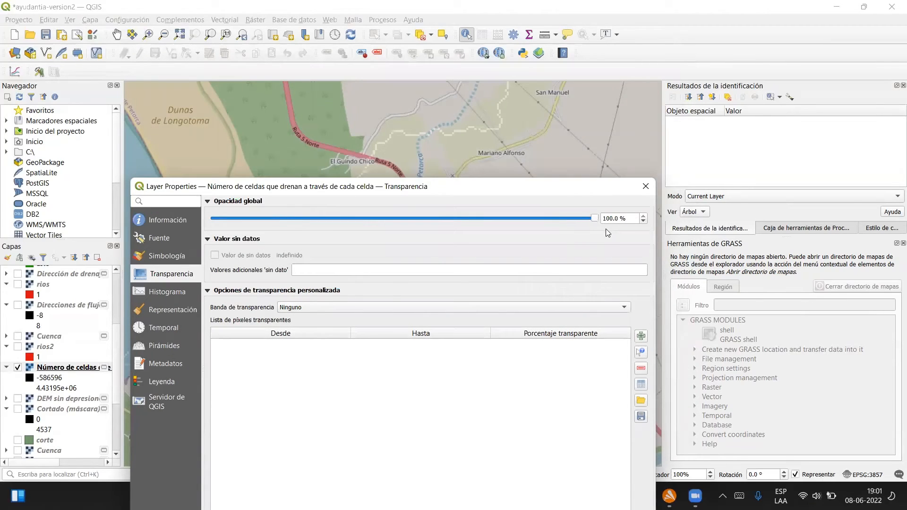
left_click(638, 188)
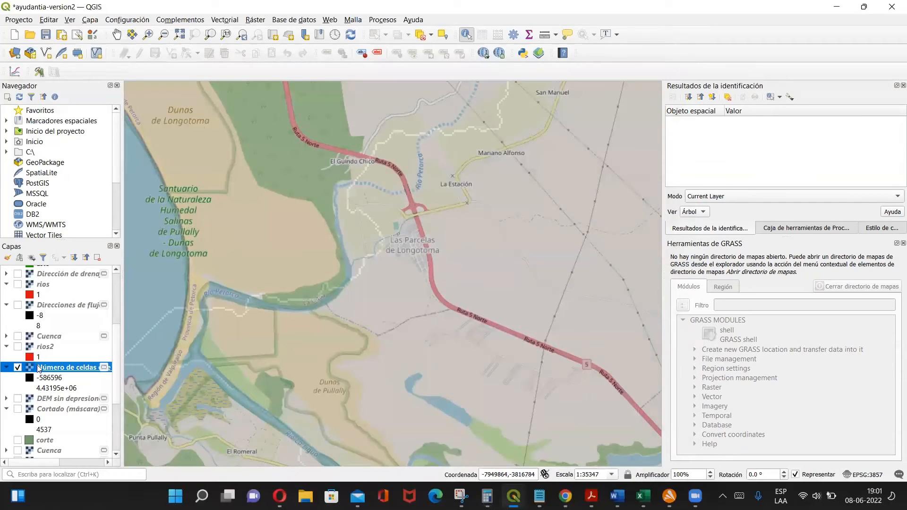
Step: Set the global opacity of the Número de celdas layer to 100% and apply it
double_click(19, 368)
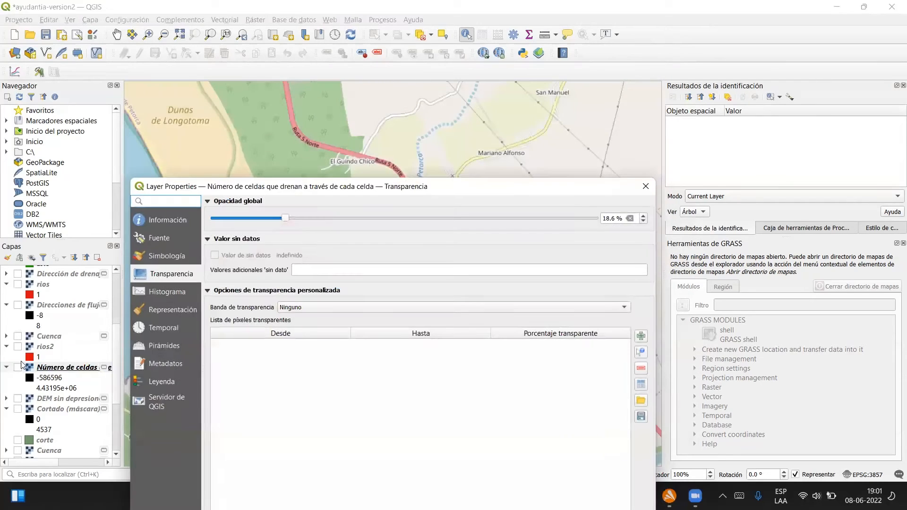
left_click_drag(294, 221, 623, 242)
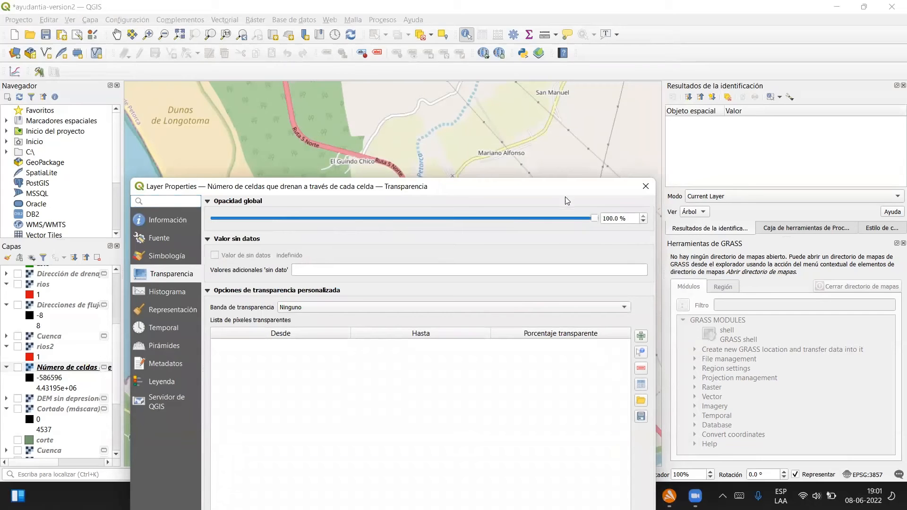
left_click_drag(563, 183, 551, 96)
left_click(499, 445)
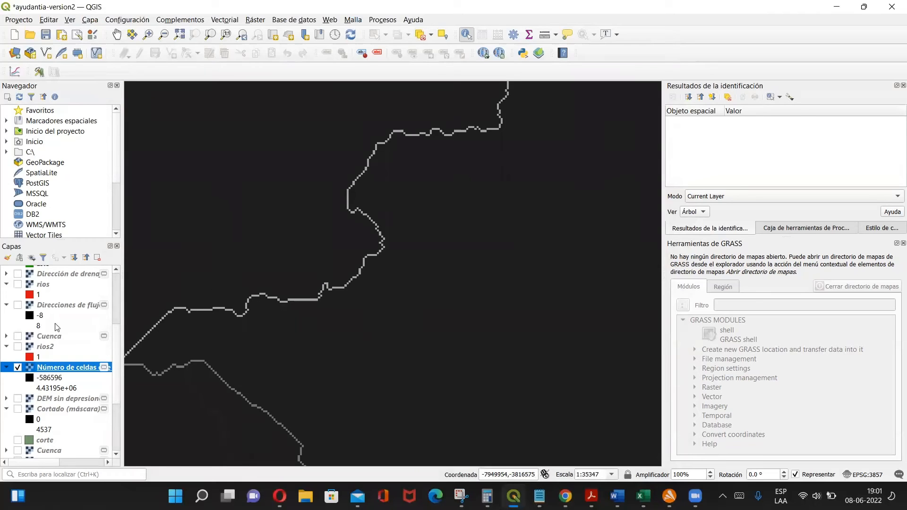
Step: Show the Direcciones de flujo layer over a wider area and hide the Número de celdas layer
left_click(18, 305)
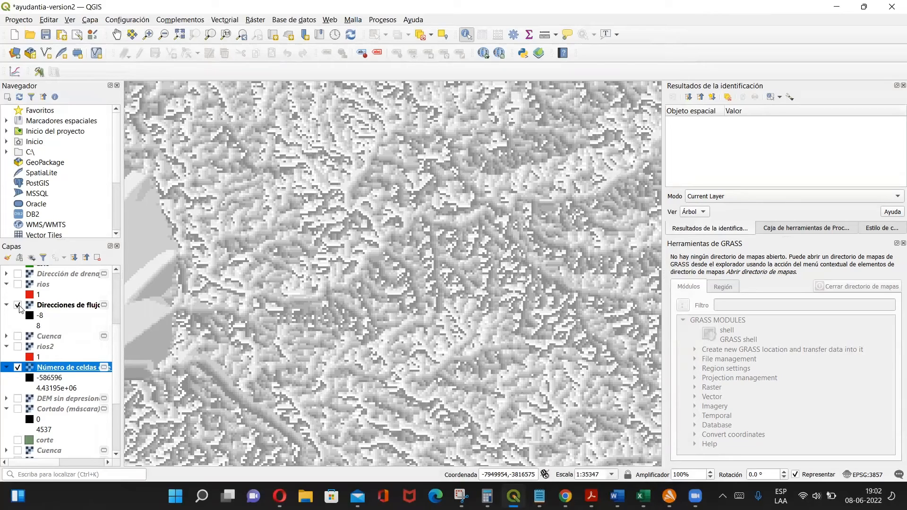
scroll(371, 325, "down", 4)
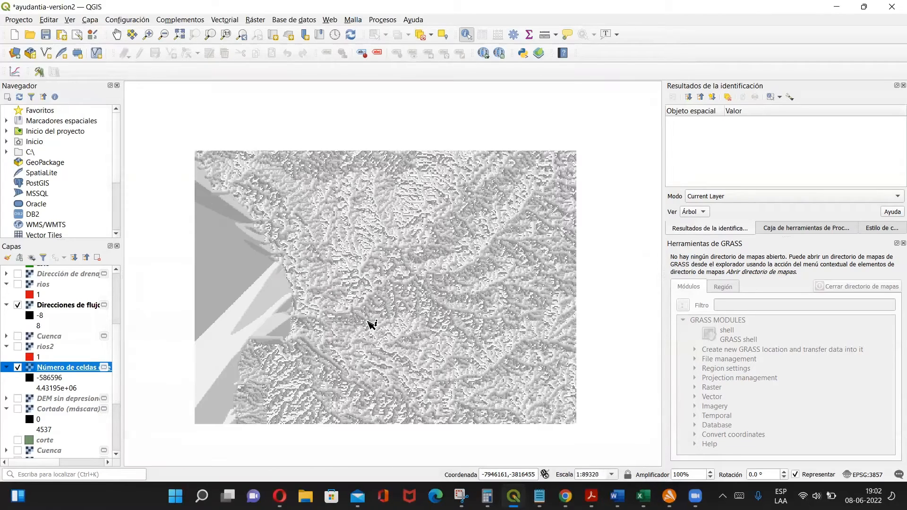
scroll(371, 324, "down", 1)
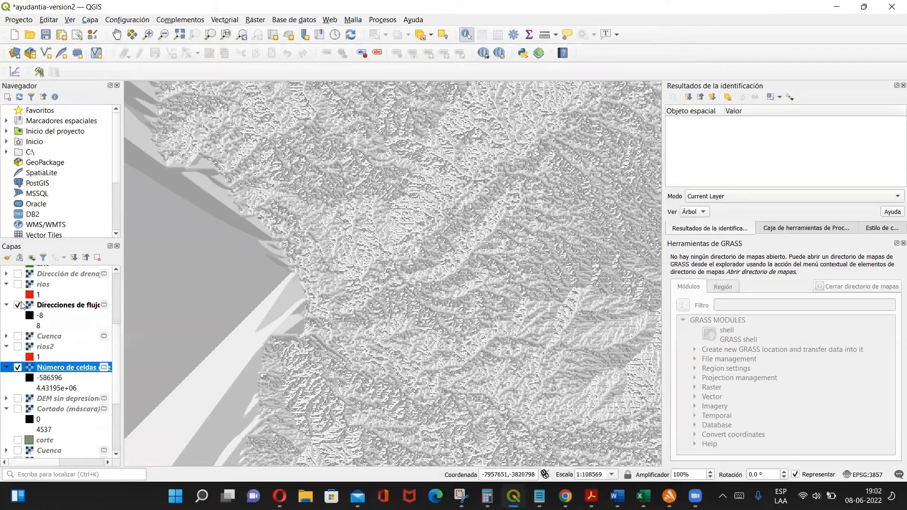
left_click(18, 368)
scroll(388, 314, "down", 1)
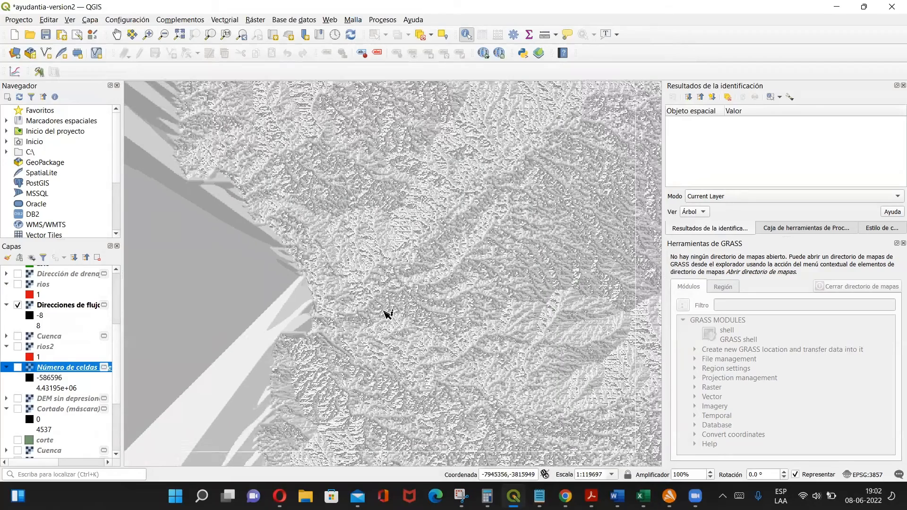
scroll(388, 314, "down", 1)
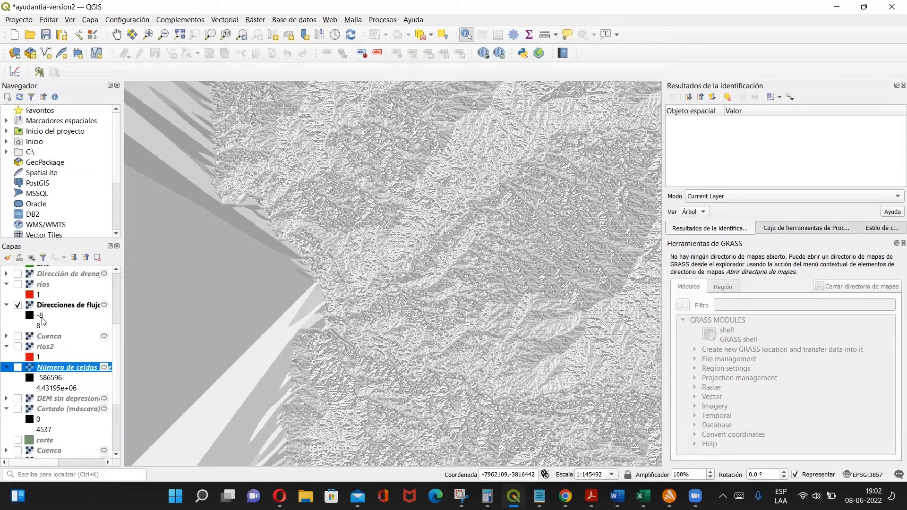
Step: Open the raster calculator and enter the expression "Direcciones de flujo@1">0
left_click(73, 308)
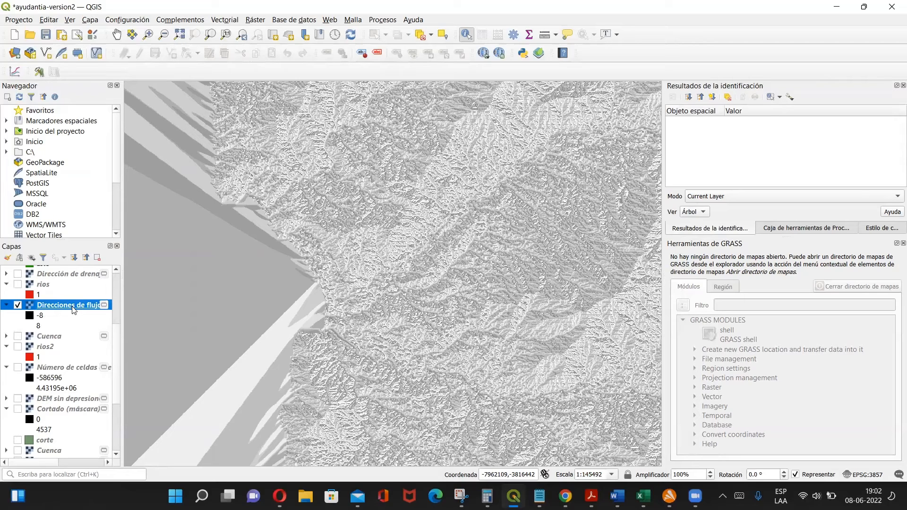
left_click(258, 21)
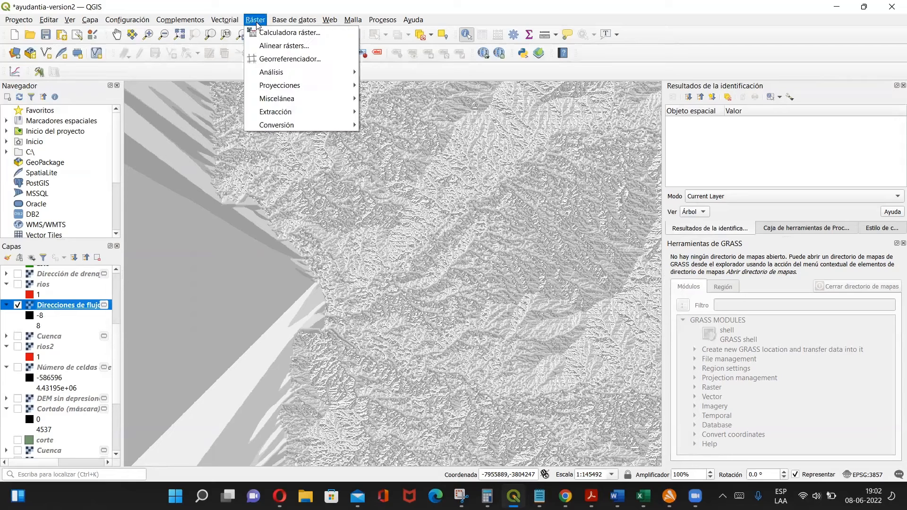
left_click(283, 32)
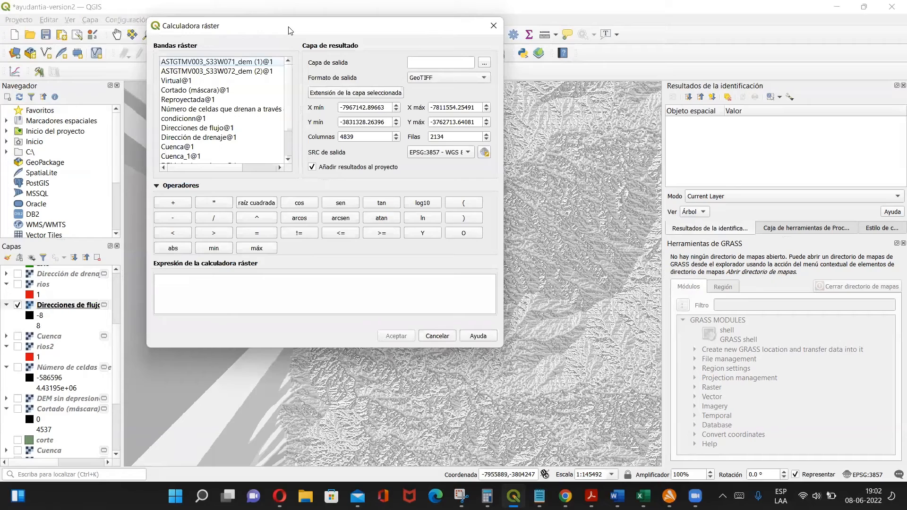
left_click_drag(291, 30, 305, 54)
left_click(207, 317)
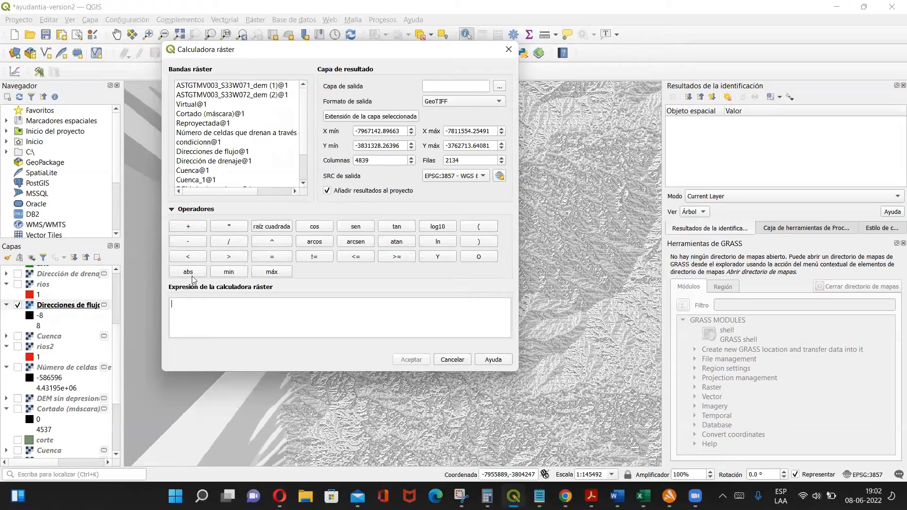
left_click_drag(376, 56, 406, 123)
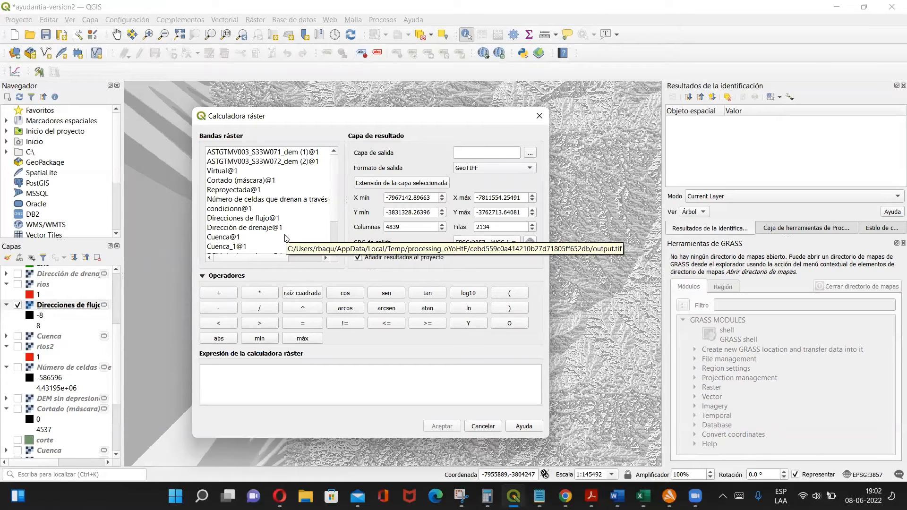
double_click(257, 219)
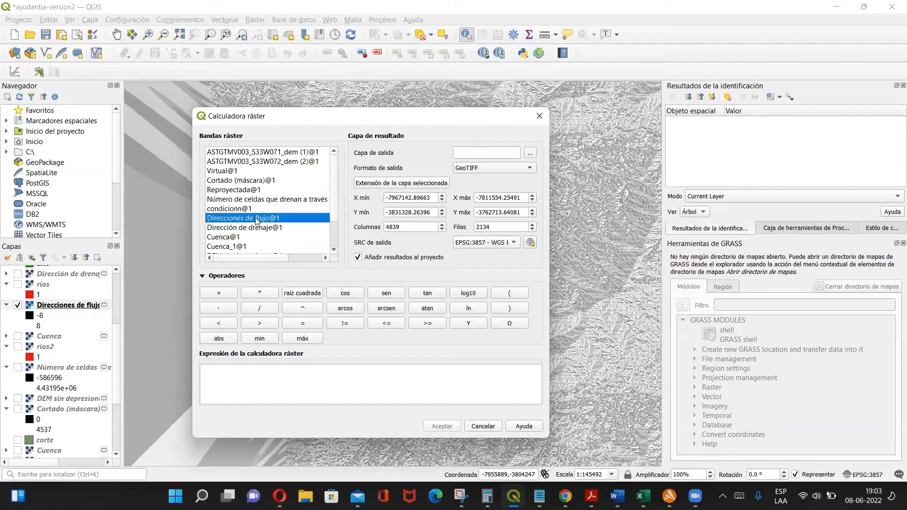
left_click(315, 373)
type(">0")
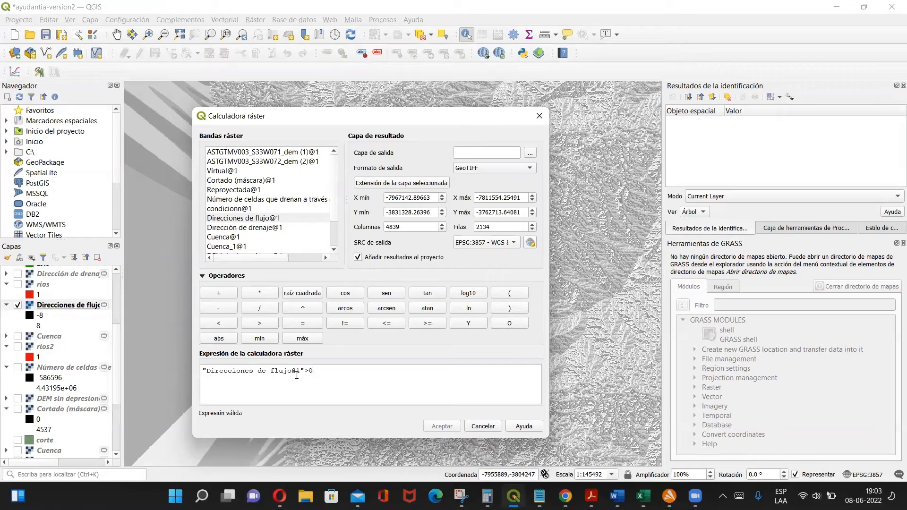
Step: Enclose the "Direcciones de flujo@1">0 condition in parentheses
left_click(202, 370)
type("(")
left_click(321, 374)
type(")")
key("ctrl+a")
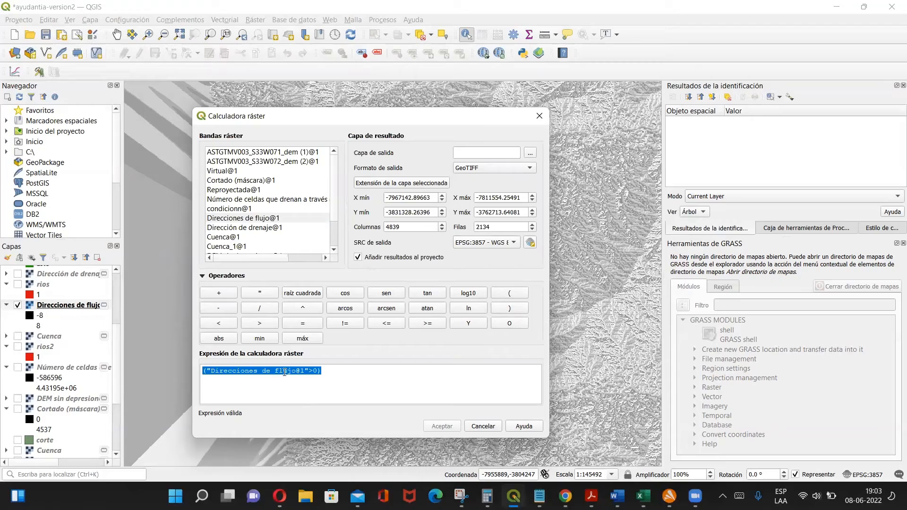
left_click(335, 373)
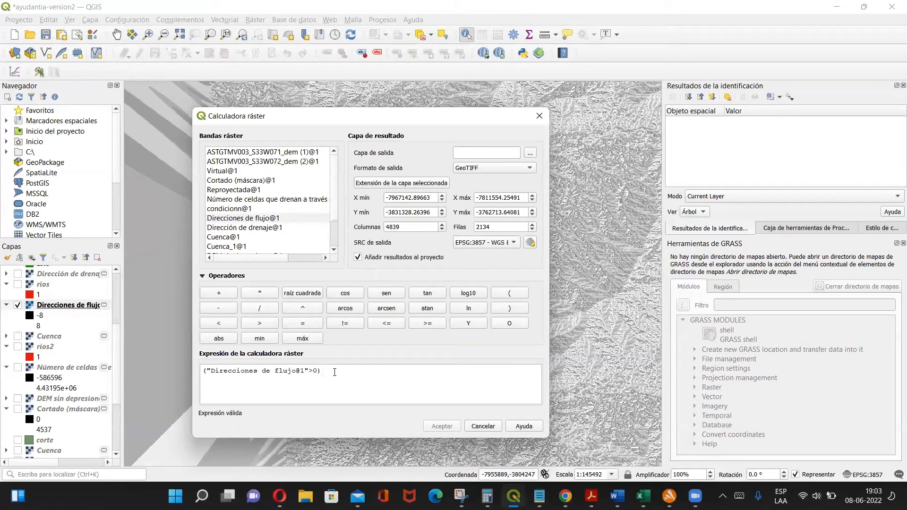
Step: Extend the raster expression after the parenthesised condition with *'-1*'"Direcciones de flujo@1"
type("*")
type("1")
type("*")
left_click(333, 372)
type("-")
double_click(259, 219)
left_click(432, 391)
Step: Examine the parts of the raster expression: the condition, the -1 factor and the Direcciones de flujo@1 band
left_click_drag(215, 371, 320, 373)
left_click(362, 396)
left_click(349, 372, "shift")
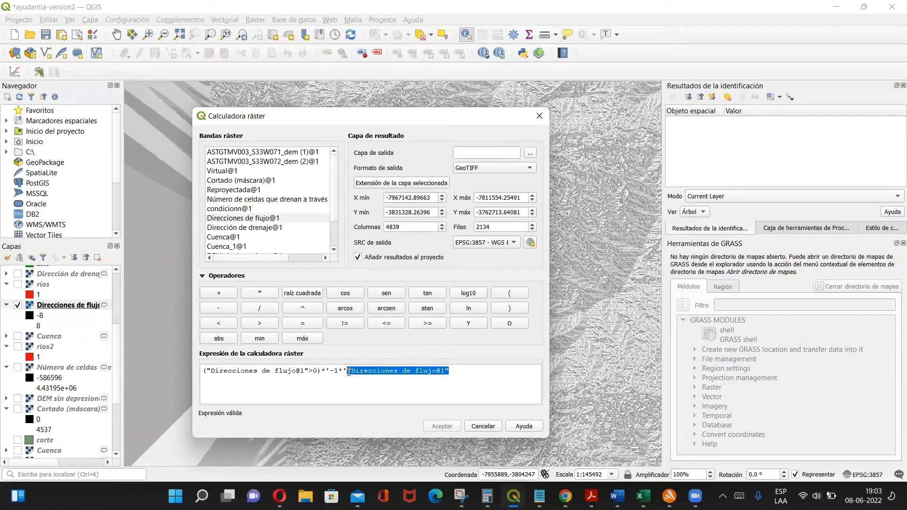
left_click_drag(325, 373, 342, 371)
left_click(380, 376)
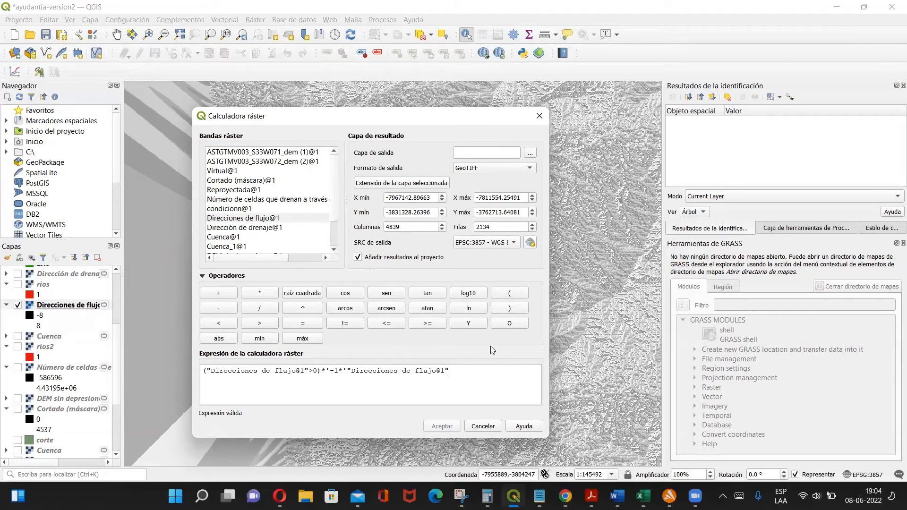
left_click(462, 377)
left_click_drag(321, 372, 327, 372)
left_click(329, 372)
left_click(486, 371)
key("ctrl+a")
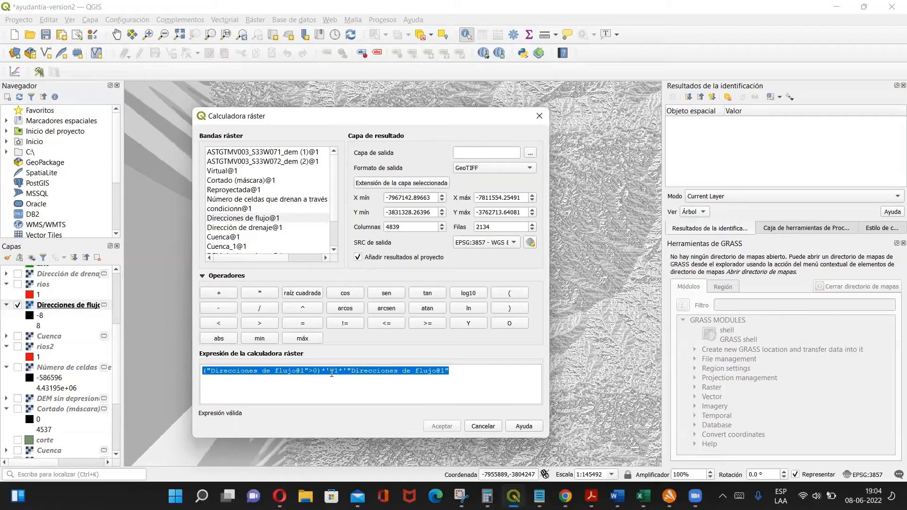
left_click(317, 372)
double_click(318, 372)
Step: Change the condition in the raster expression to <0 and append a + at the end of the expression
left_click(313, 371)
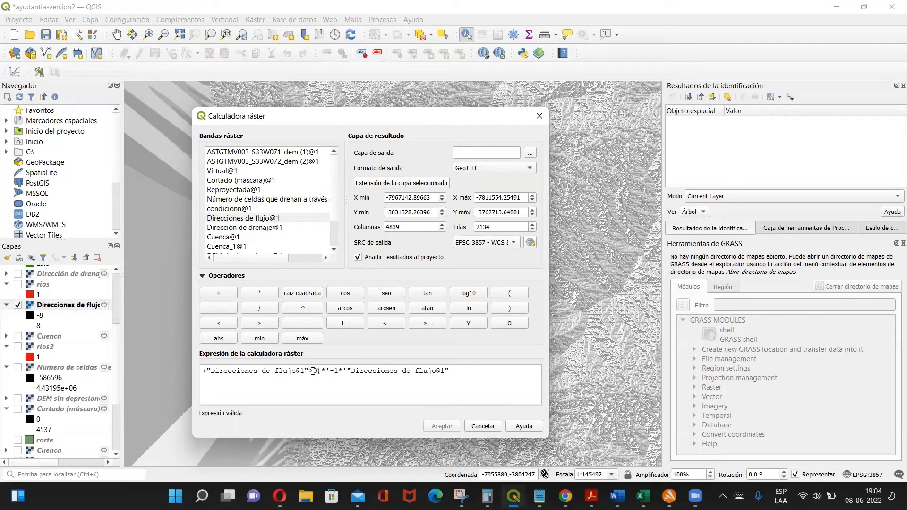
key("BackSpace")
type("<")
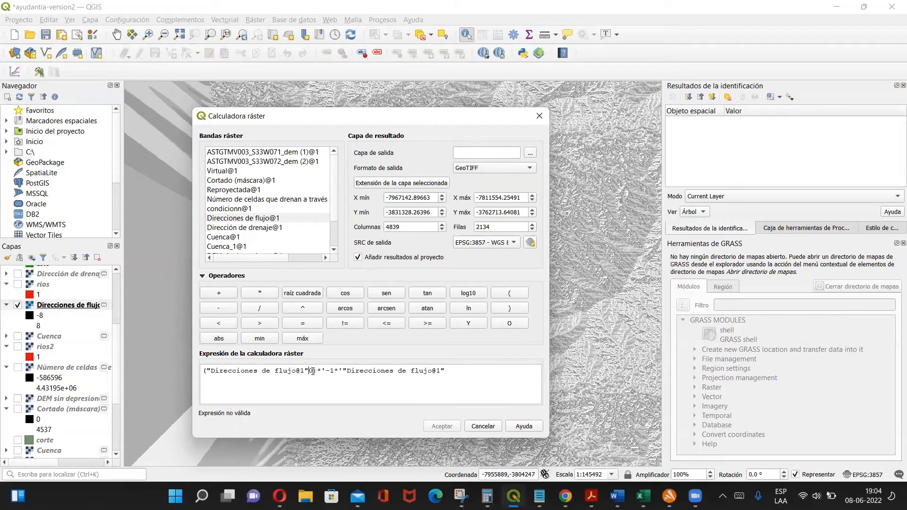
type("+")
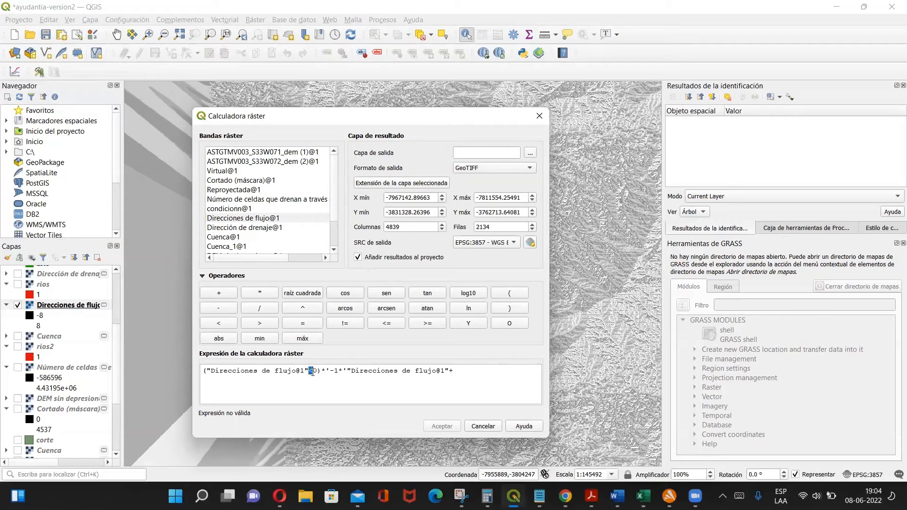
left_click_drag(330, 370, 337, 371)
left_click(476, 370)
Step: Add the second term ("Direcciones de flujo@1" >= 0)*'"Direcciones de flujo@1" to the raster expression
double_click(243, 217)
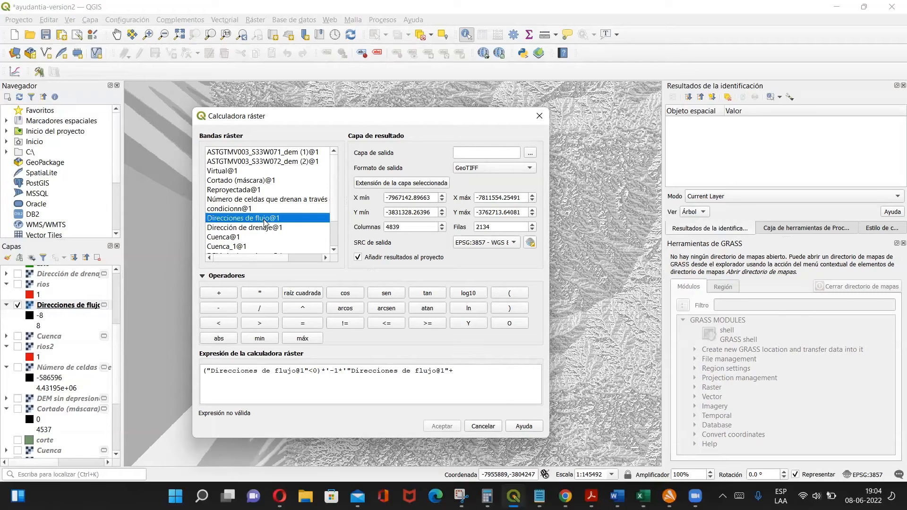
left_click(460, 380)
type("(")
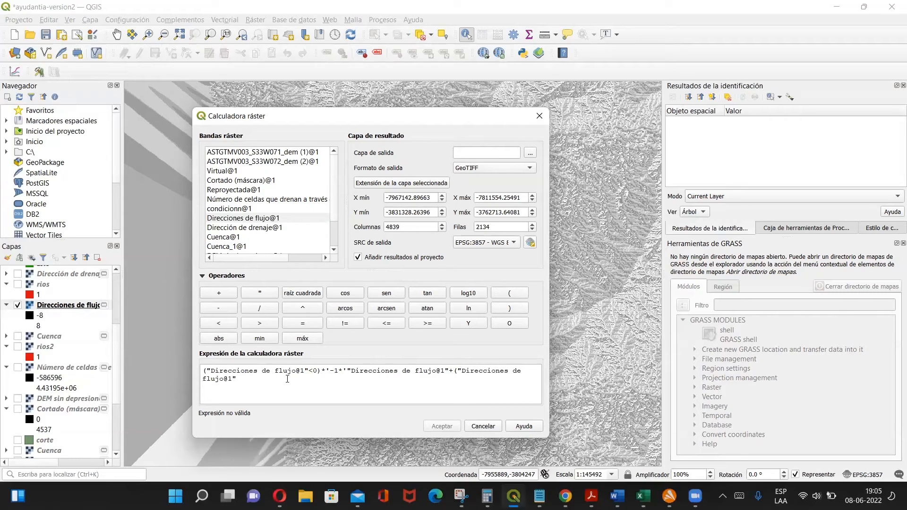
left_click(428, 324)
type("0)*'")
double_click(260, 219)
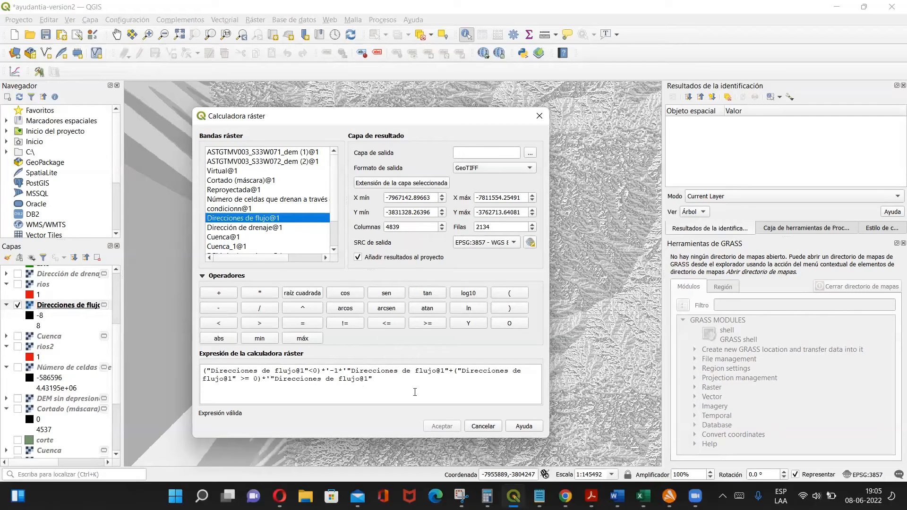
Step: Look through the open Word documents and the Snipping Tool capture for the reference raster expression, and return to QGIS
left_click(617, 496)
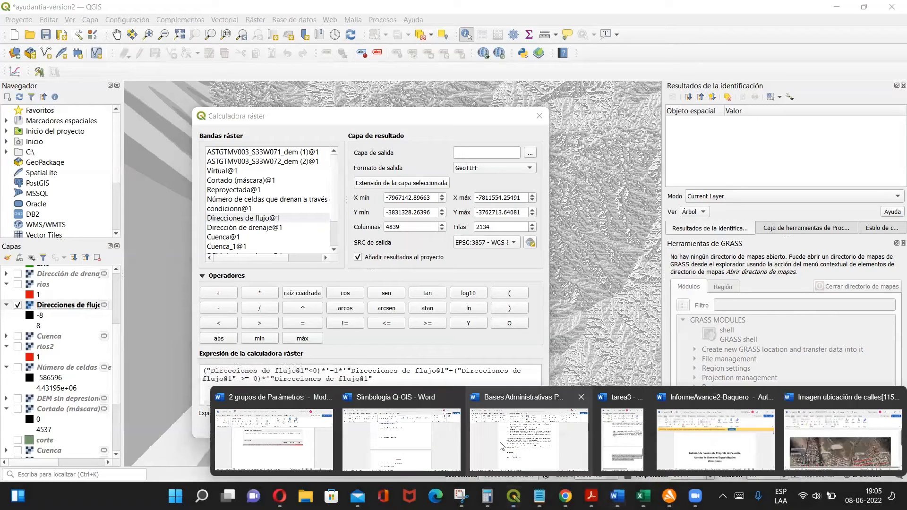
left_click(415, 442)
left_click_drag(895, 378, 894, 462)
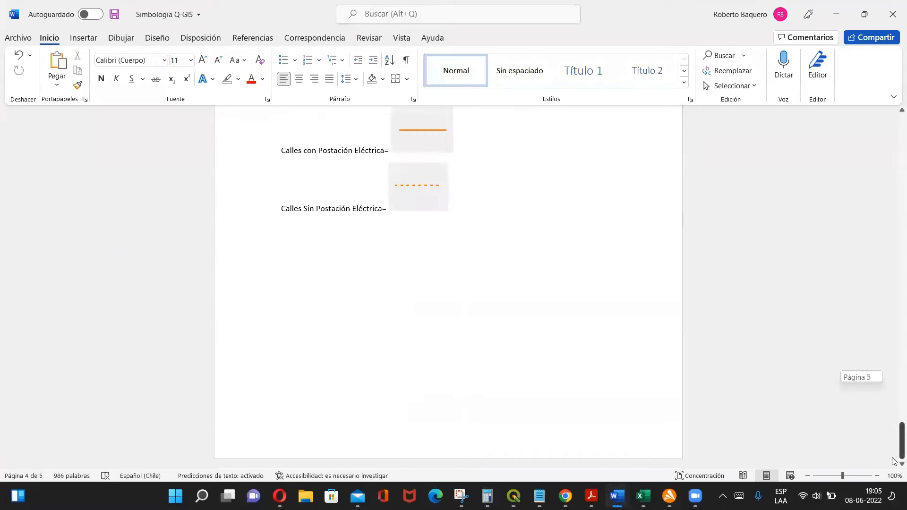
mouse_move(617, 497)
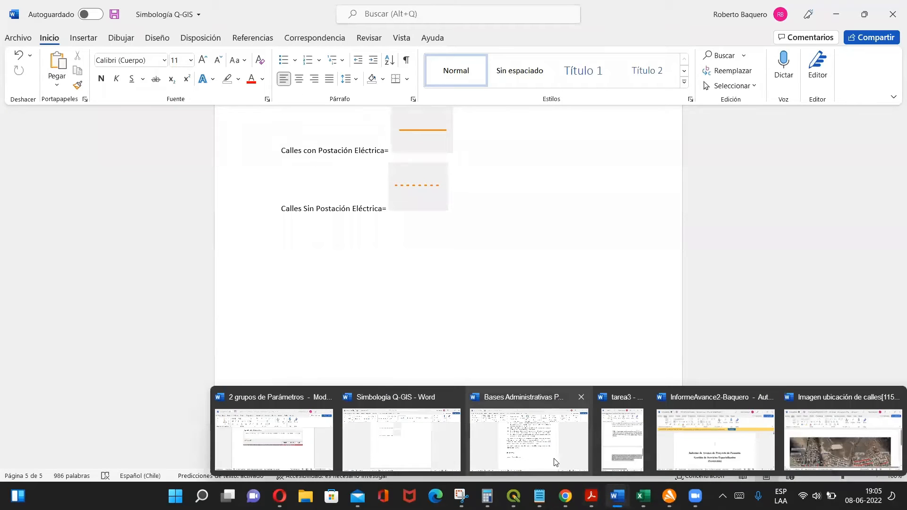
left_click(551, 460)
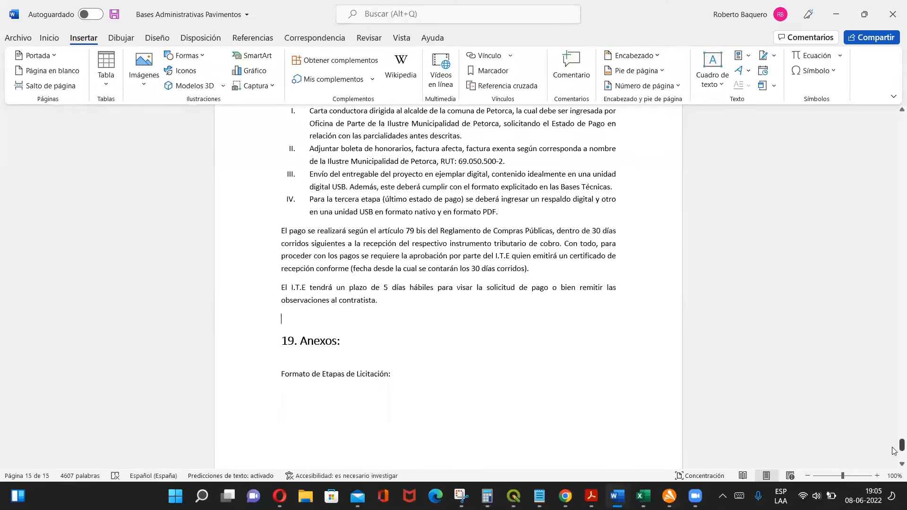
left_click_drag(901, 445, 902, 458)
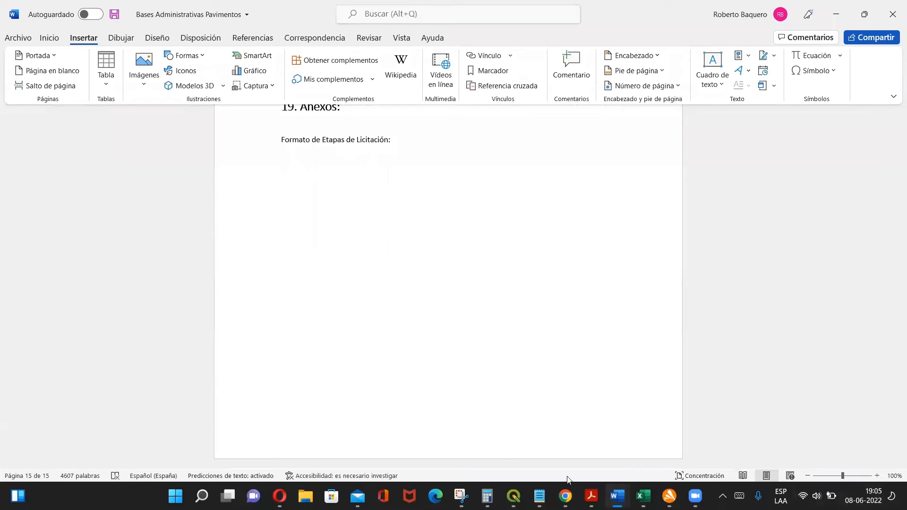
mouse_move(461, 496)
left_click(472, 430)
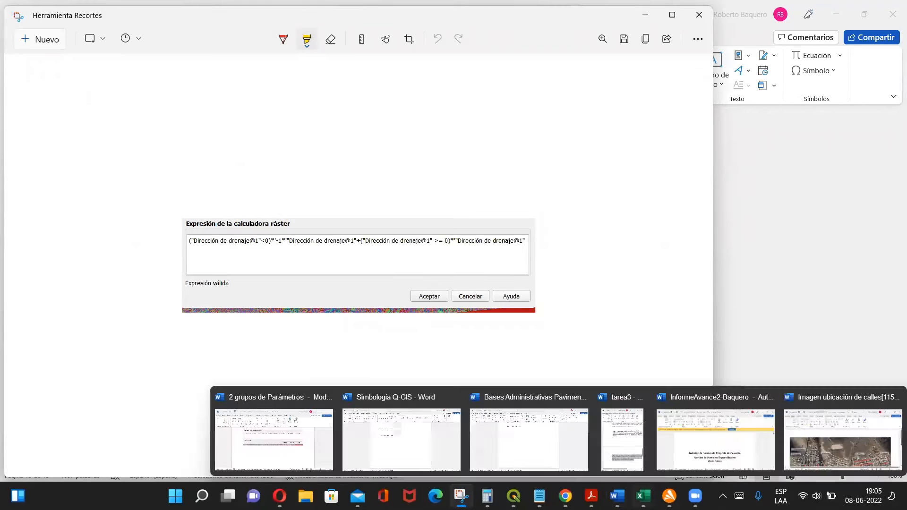
mouse_move(643, 496)
mouse_move(513, 496)
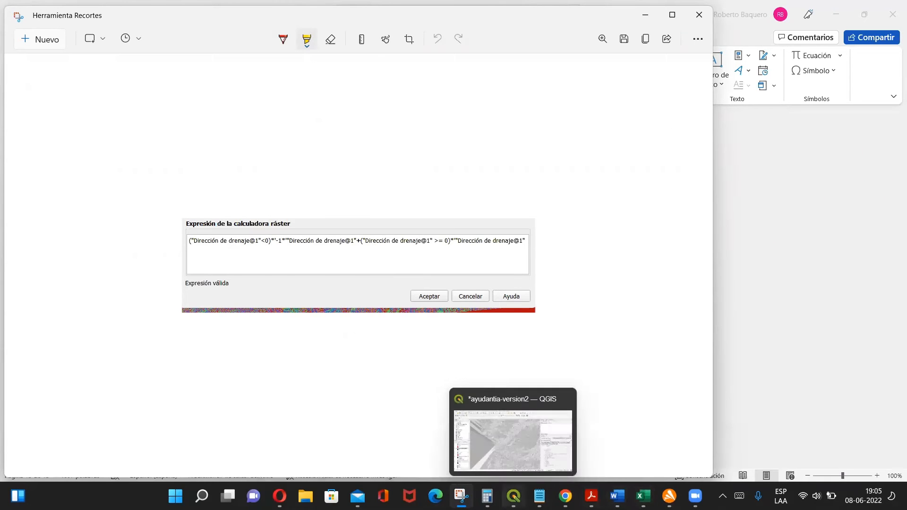
left_click(515, 434)
left_click(413, 379)
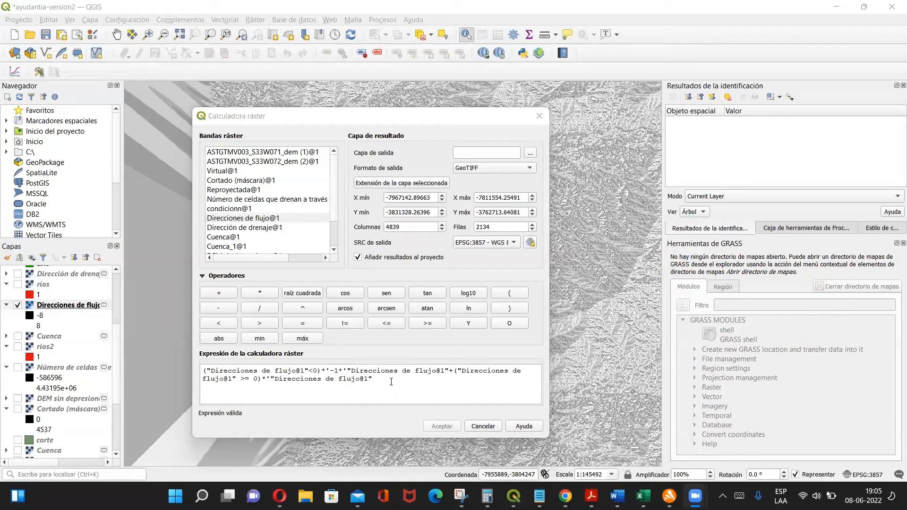
Step: Name the raster calculator's output layer corregido
left_click(491, 153)
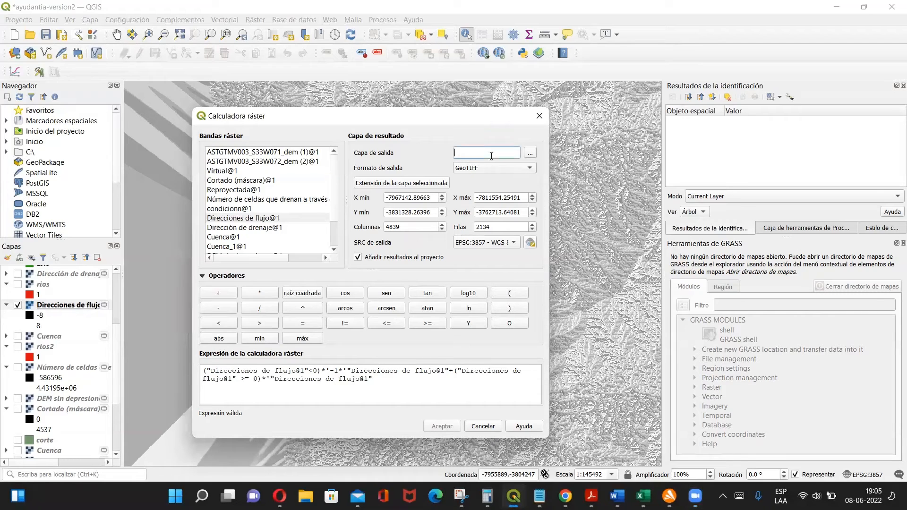
left_click_drag(394, 390, 132, 340)
left_click(478, 154)
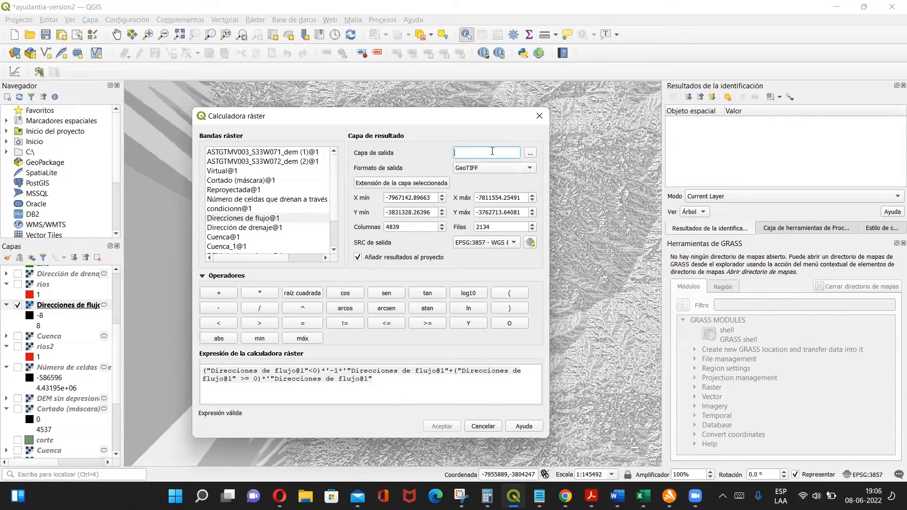
key("Caps_Lock")
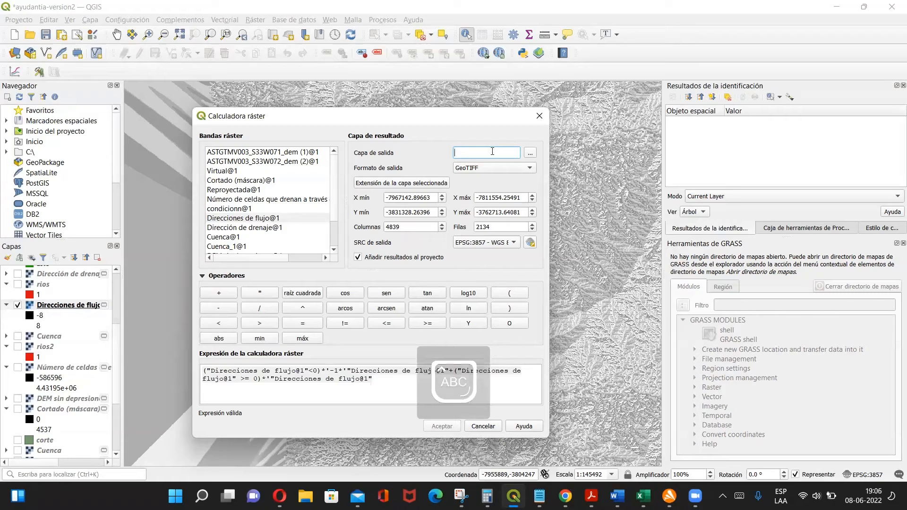
type("CORRE")
key("Caps_Lock")
key("BackSpace")
key("BackSpace")
key("BackSpace")
key("BackSpace")
key("BackSpace")
type("corregido")
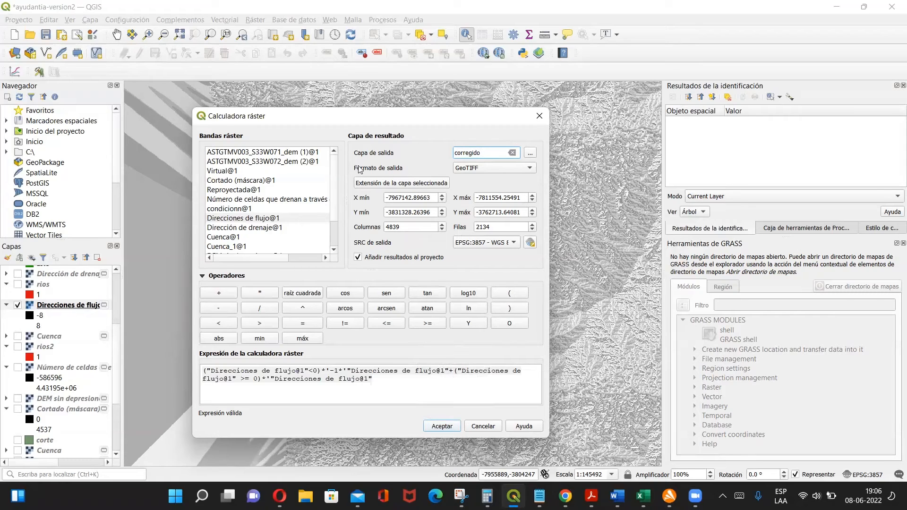
Step: Set the Descargas folder as the output location for corregido and run the raster calculation
left_click(530, 153)
left_click(244, 232)
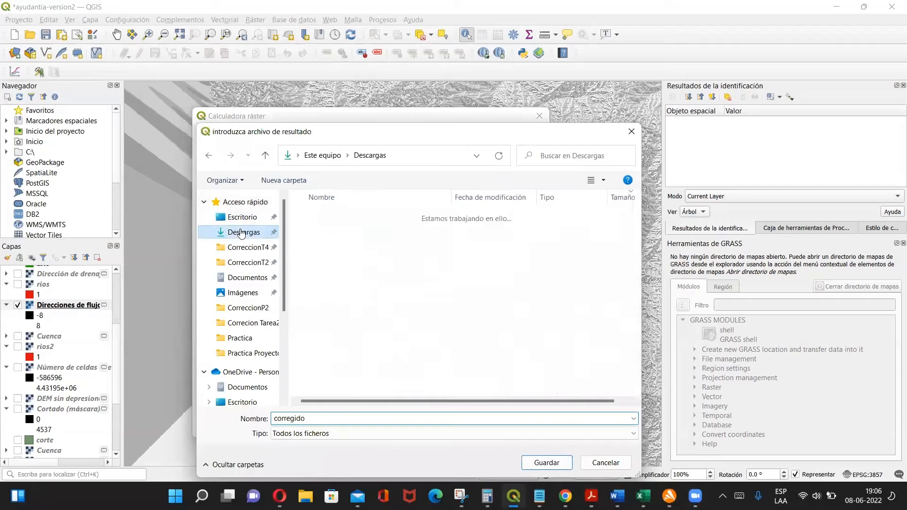
mouse_move(540, 496)
left_click(563, 464)
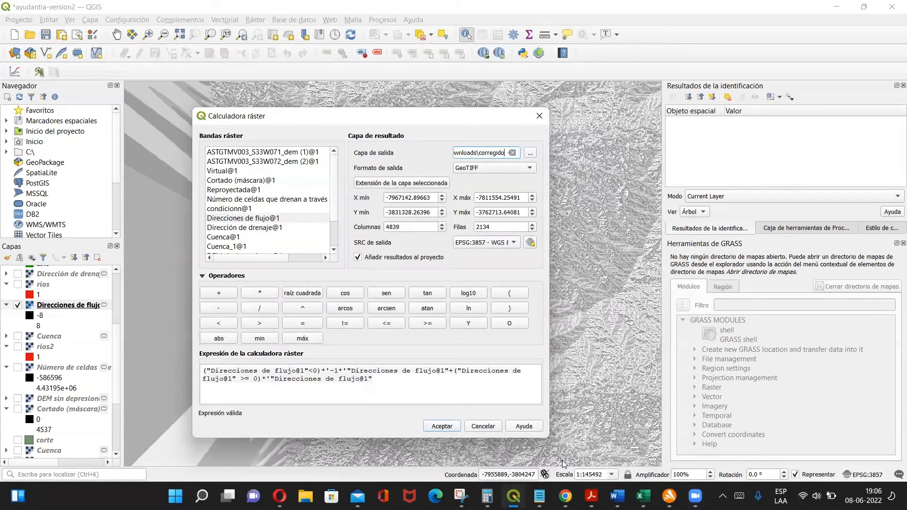
left_click(444, 426)
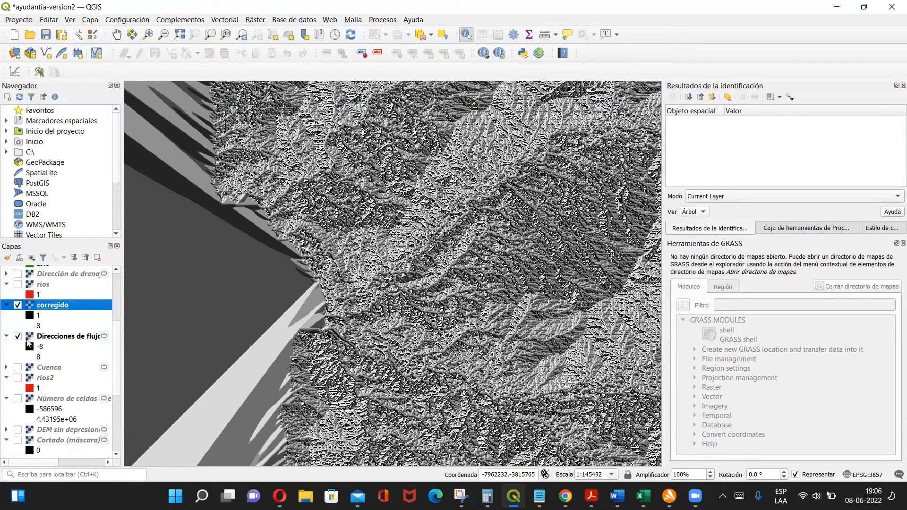
Step: Compare the legend value ranges of Direcciones de flujo and corregido, and hide the Direcciones de flujo layer
left_click(50, 341)
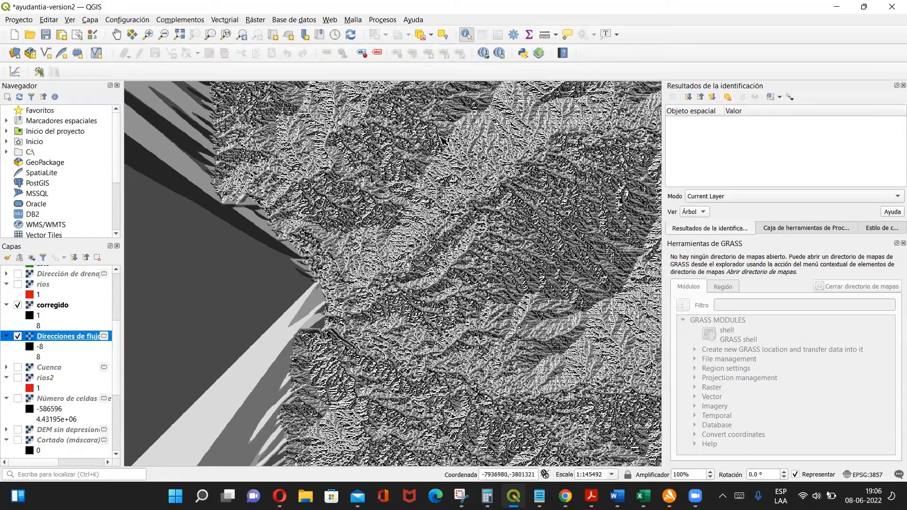
left_click_drag(10, 347, 21, 345)
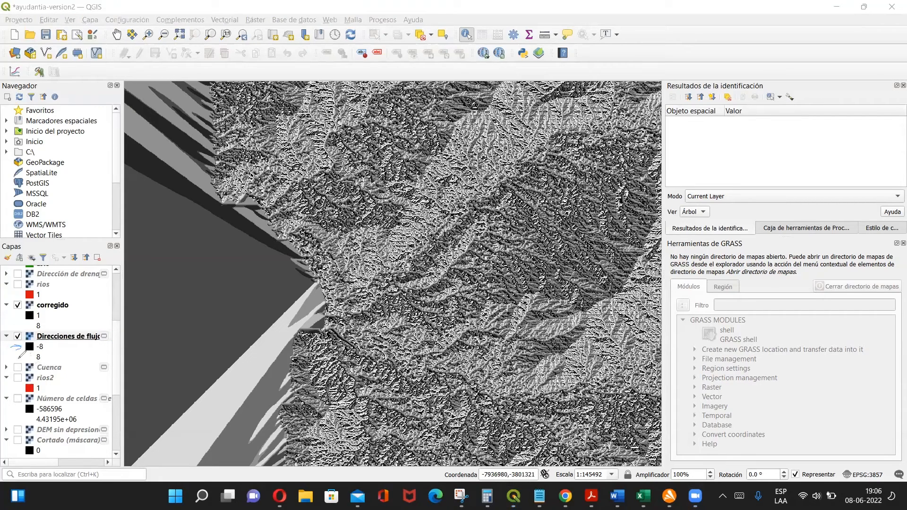
left_click_drag(20, 359, 17, 362)
left_click_drag(10, 312, 21, 328)
left_click_drag(265, 168, 341, 150)
left_click(17, 336)
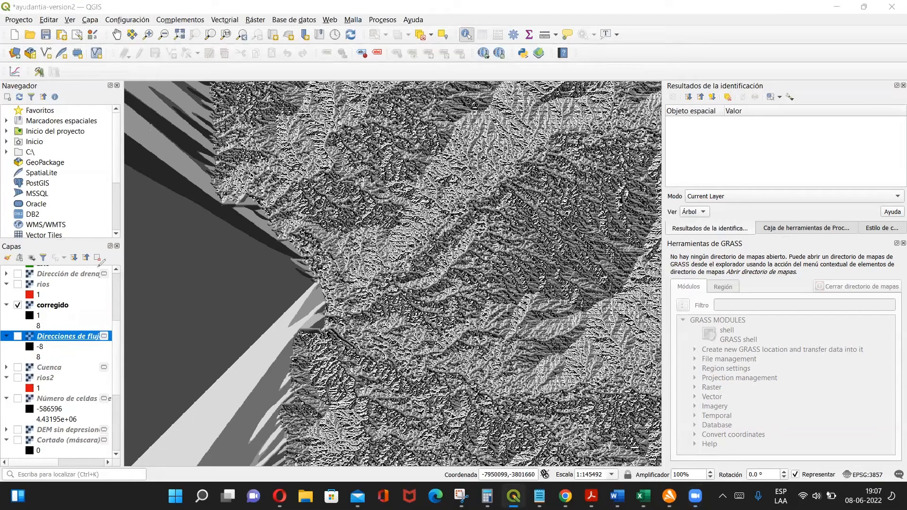
Step: Open the layer styling settings for Direcciones de flujo
left_click_drag(5, 237, 6, 248)
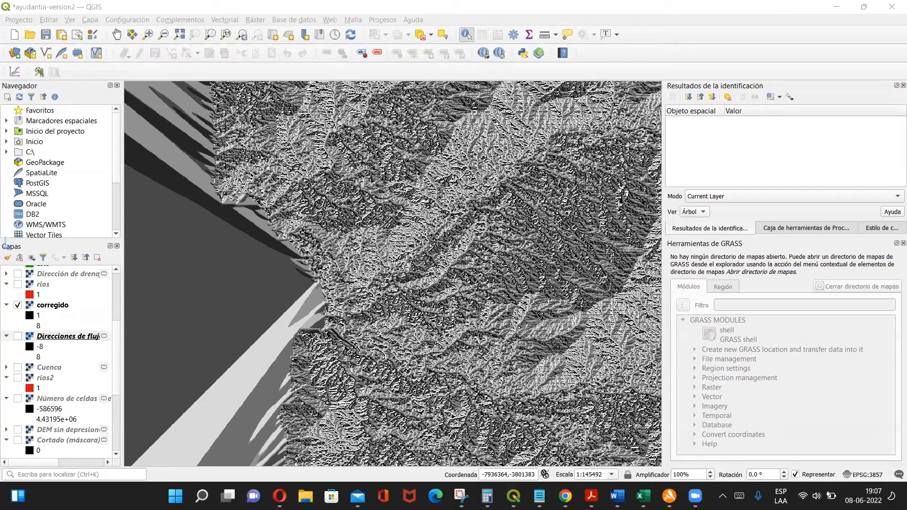
double_click(5, 259)
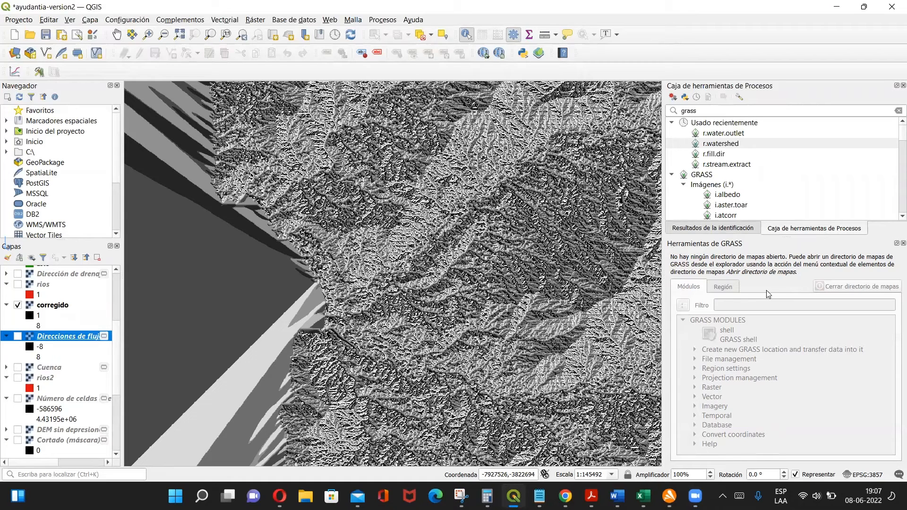
left_click(8, 259)
left_click(8, 258)
left_click(7, 258)
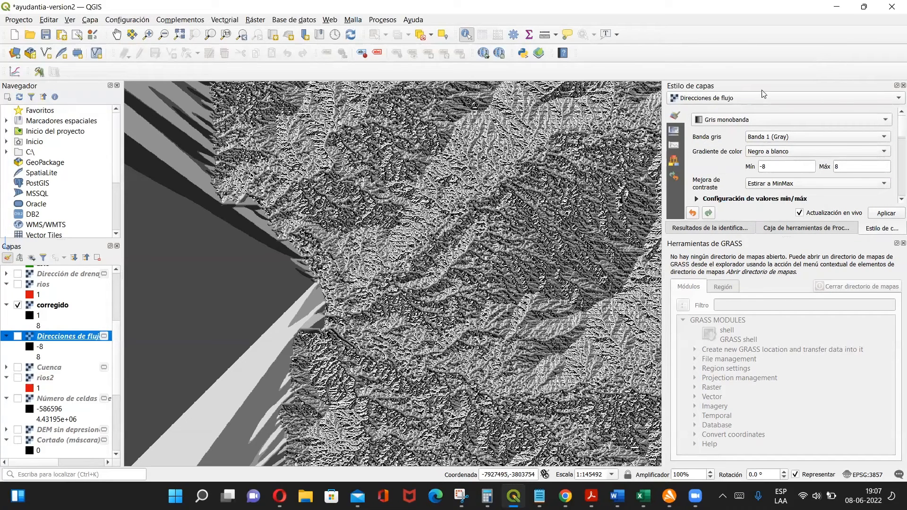
Step: Close the GRASS tools to give the docked layer styling settings the full height
left_click_drag(723, 85, 663, 105)
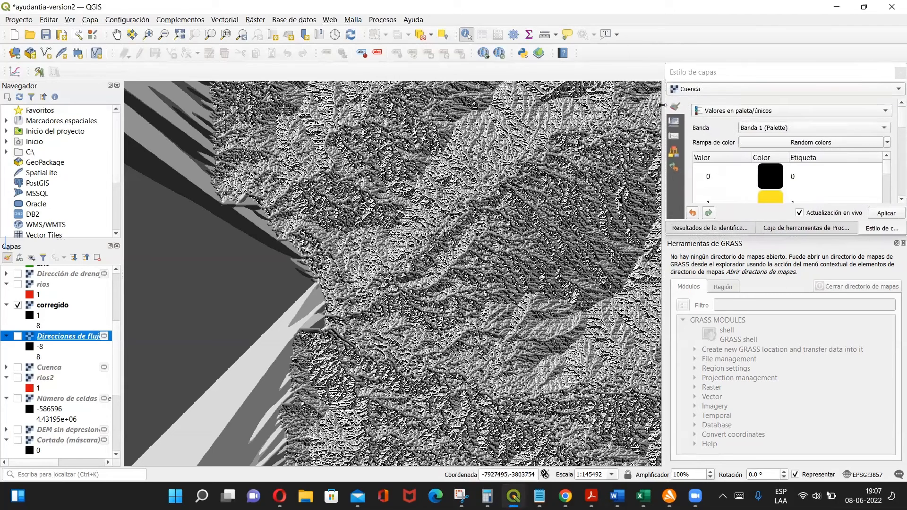
double_click(751, 74)
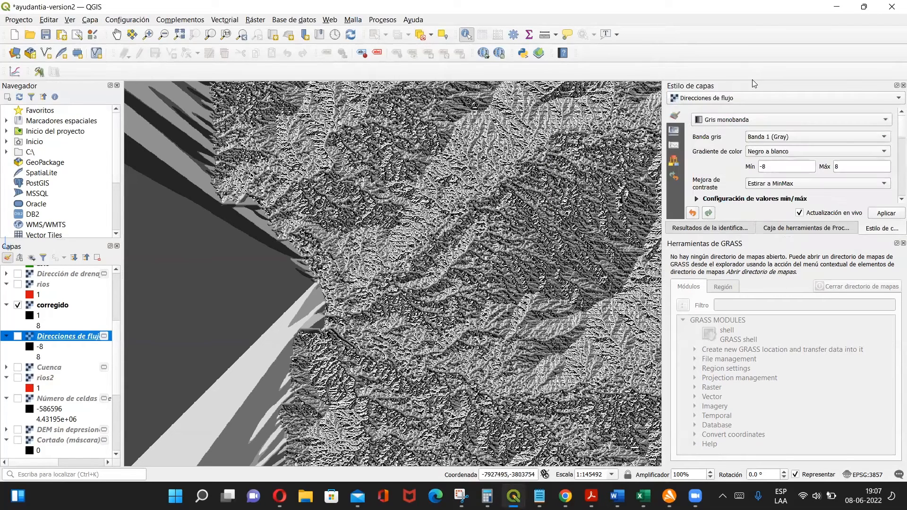
double_click(715, 87)
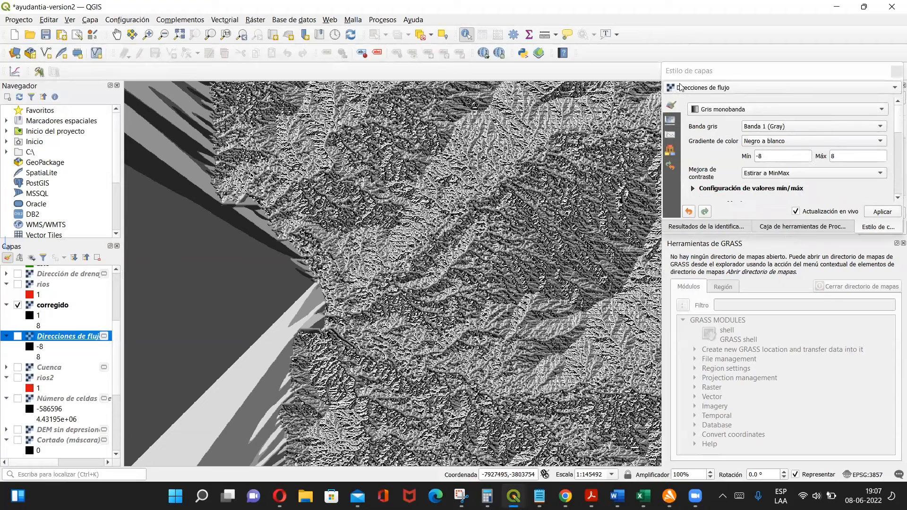
left_click(783, 227)
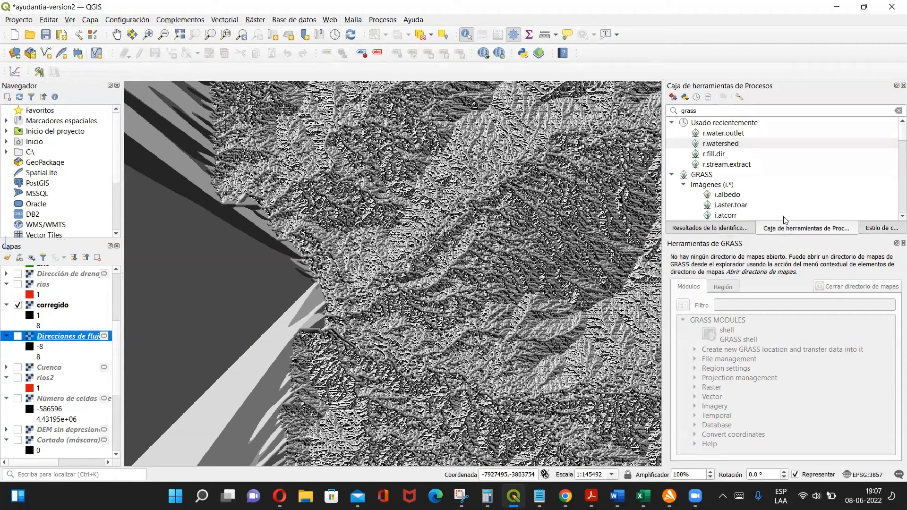
left_click(715, 229)
left_click(879, 229)
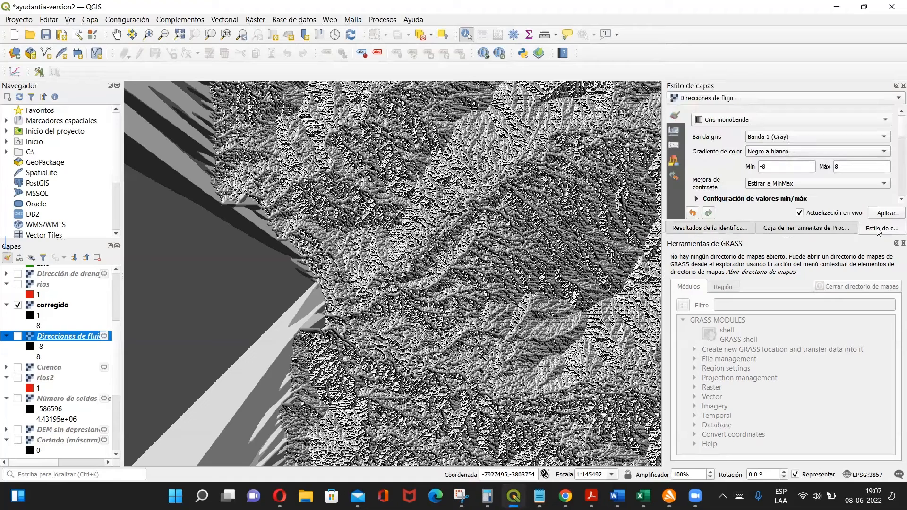
left_click(903, 244)
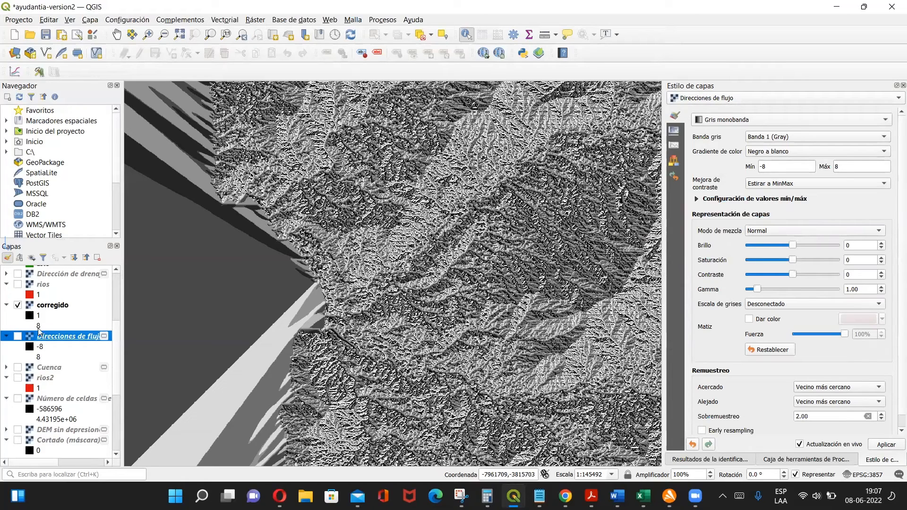
Step: Symbolise the corregido layer with Valores en paleta/únicos and classify all its unique values in random colours
left_click(48, 307)
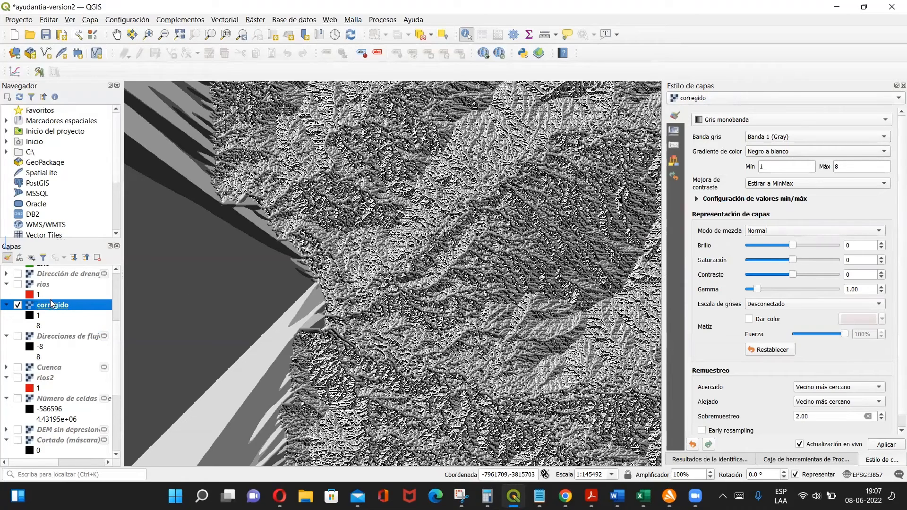
left_click(886, 122)
left_click(811, 120)
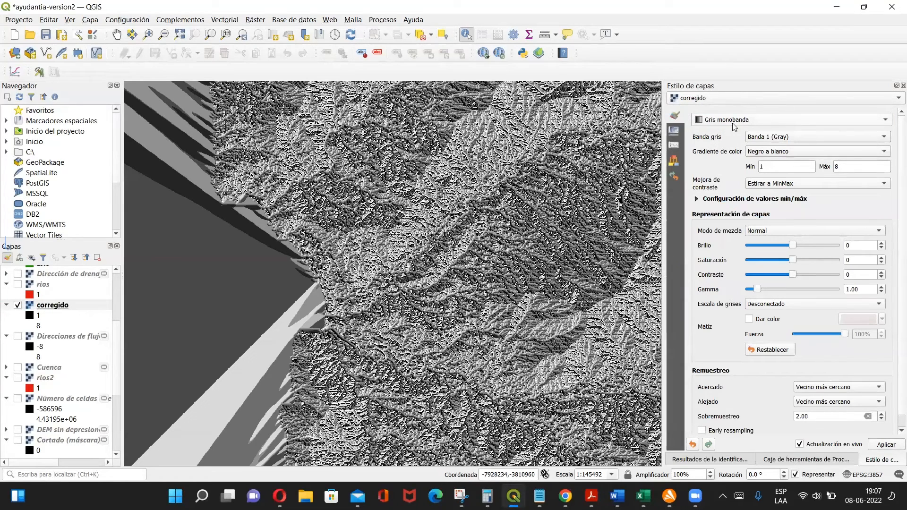
left_click(761, 121)
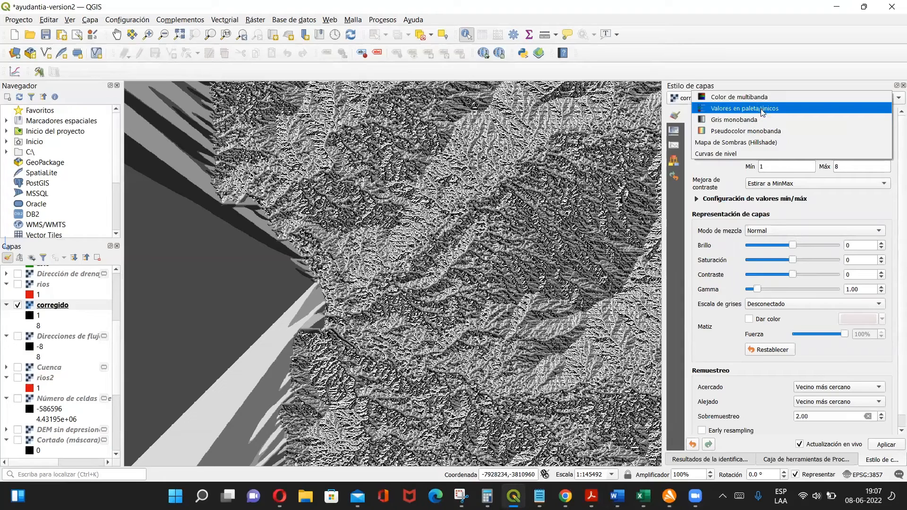
left_click(764, 109)
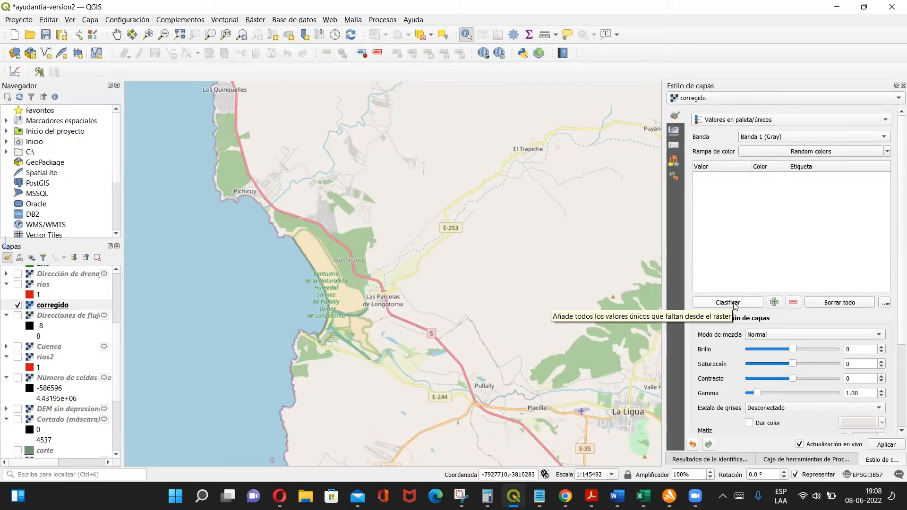
left_click(734, 304)
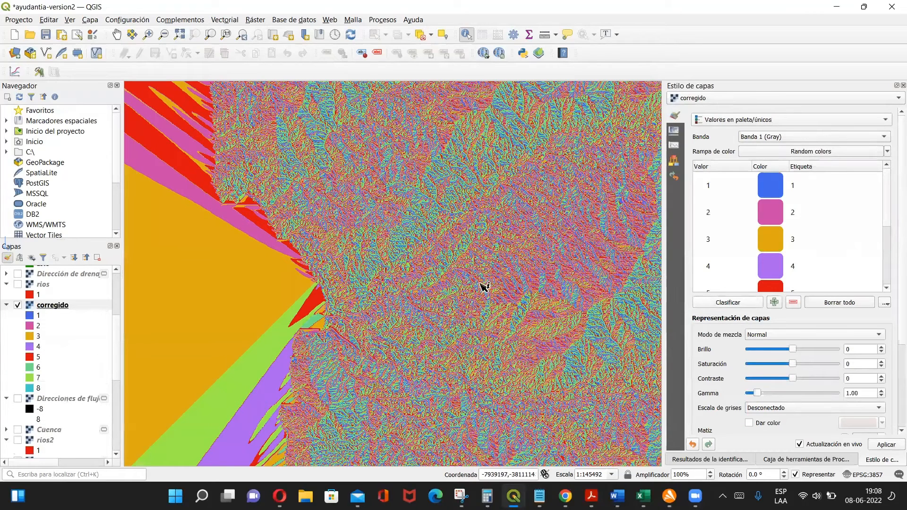
scroll(421, 304, "down", 1)
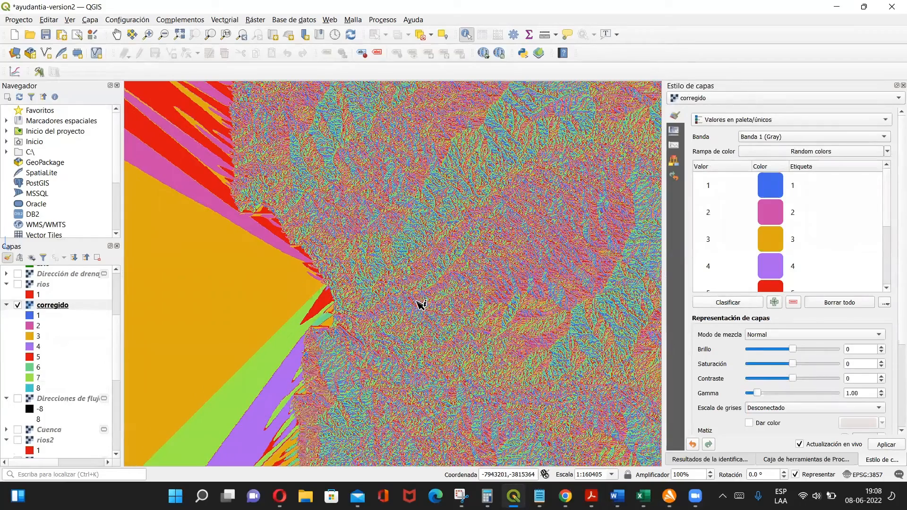
scroll(421, 305, "down", 8)
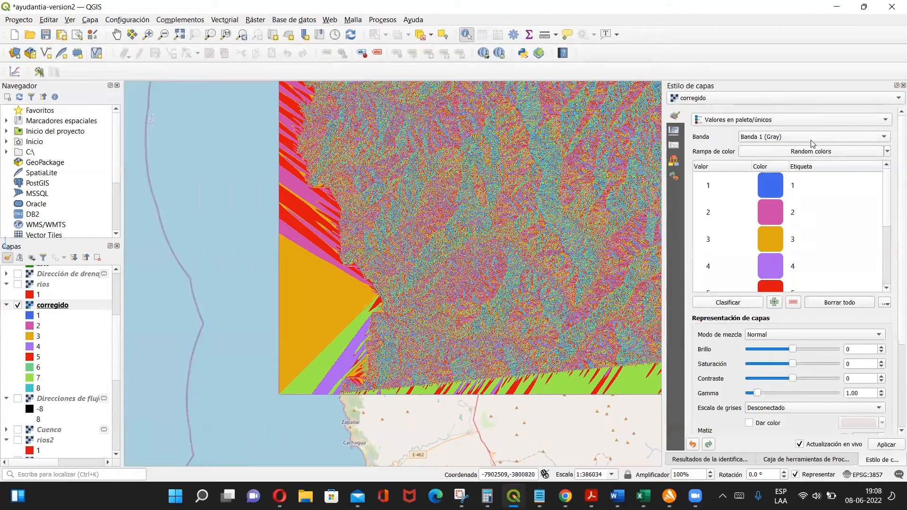
Step: Look through the band and colour ramp options available for the corregido layer
left_click(860, 140)
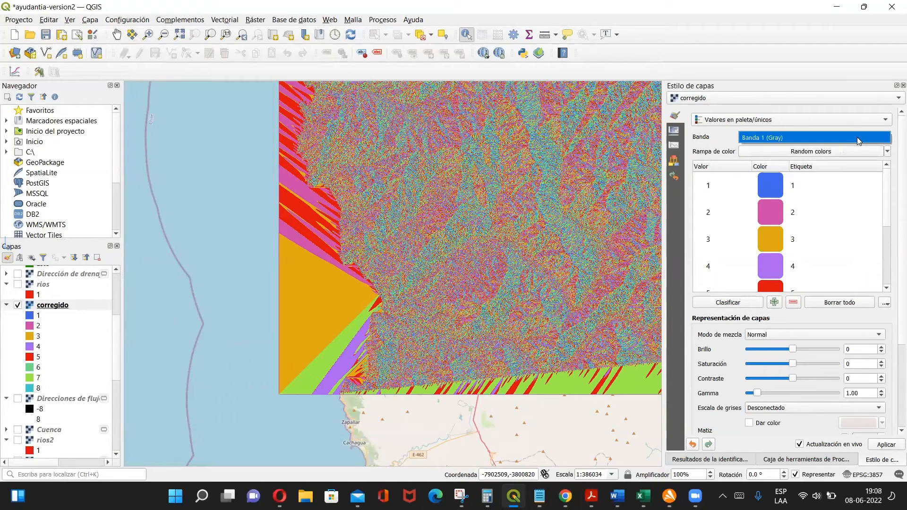
left_click(882, 139)
left_click(884, 138)
left_click(884, 138)
left_click(883, 151)
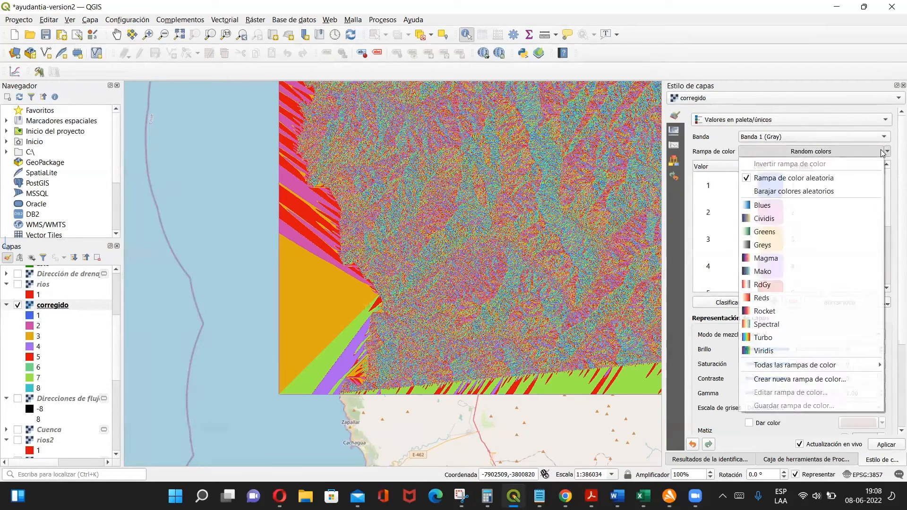
left_click(701, 156)
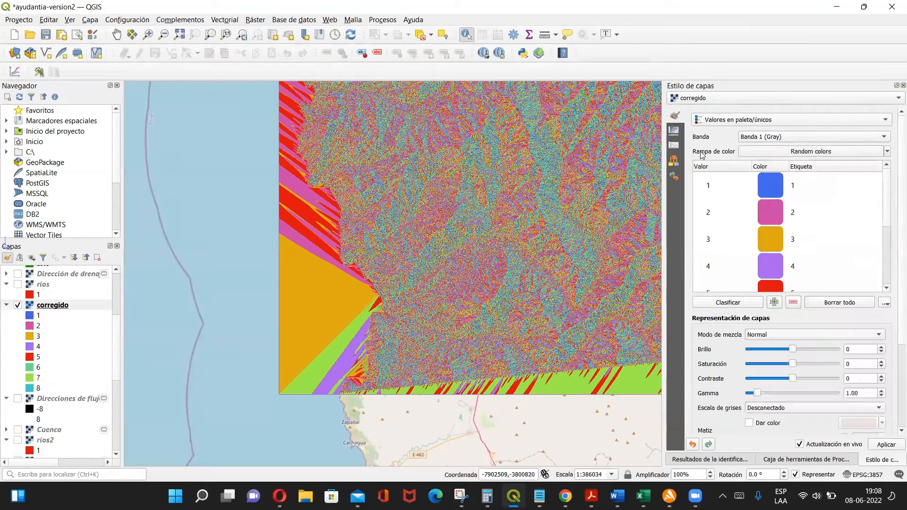
left_click(886, 151)
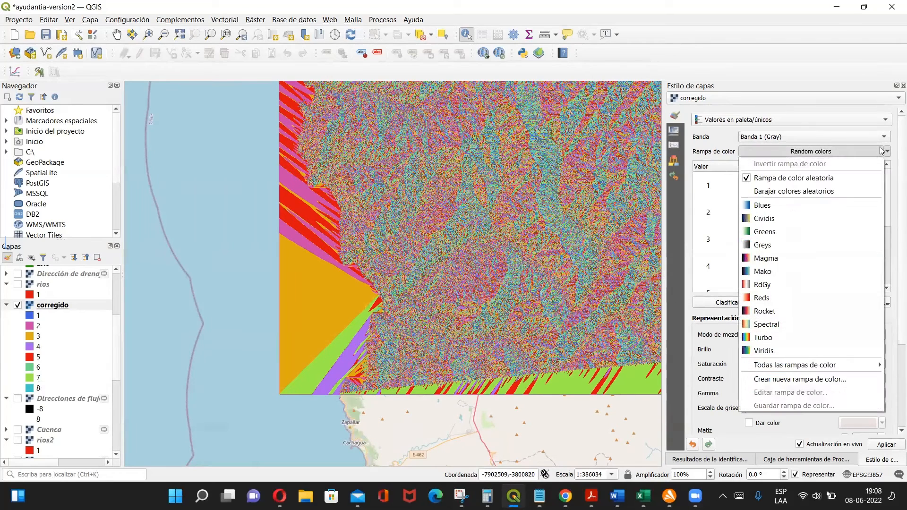
Step: Try the Spectral and Greens color ramps on the corregido layer's classes
left_click(800, 328)
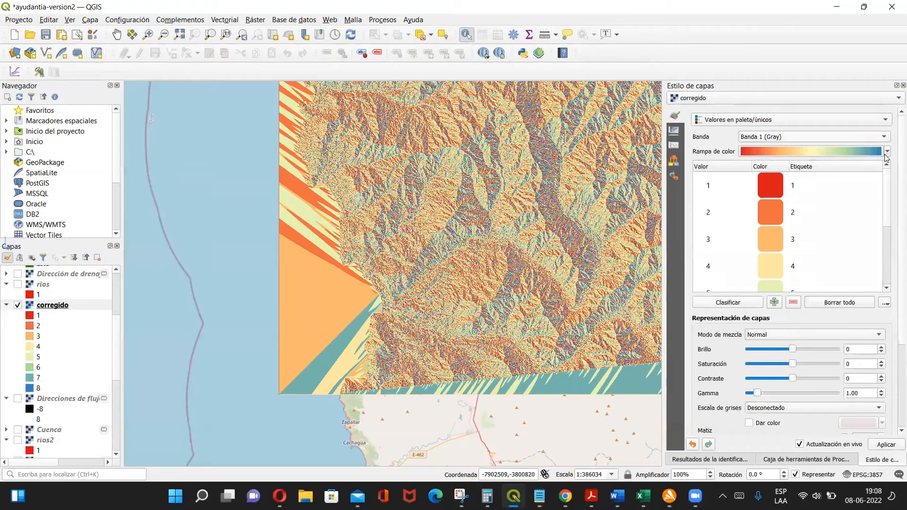
left_click(887, 152)
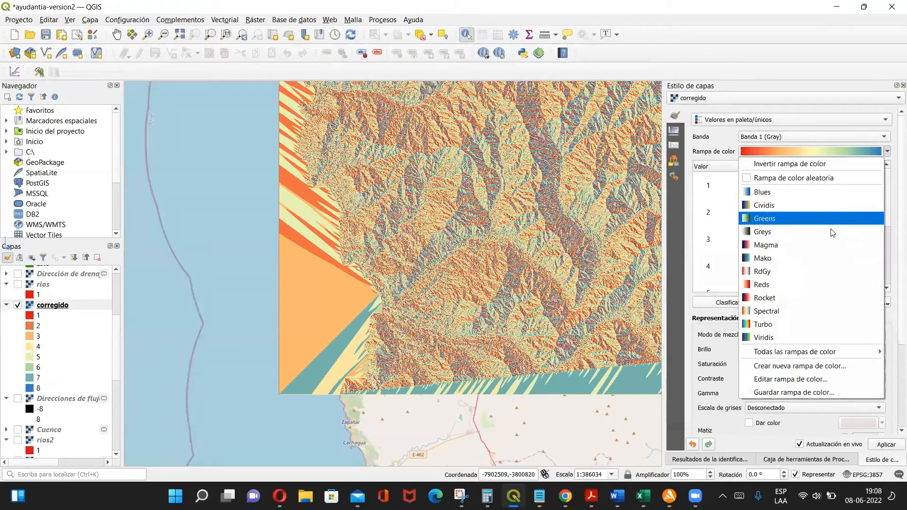
left_click(794, 218)
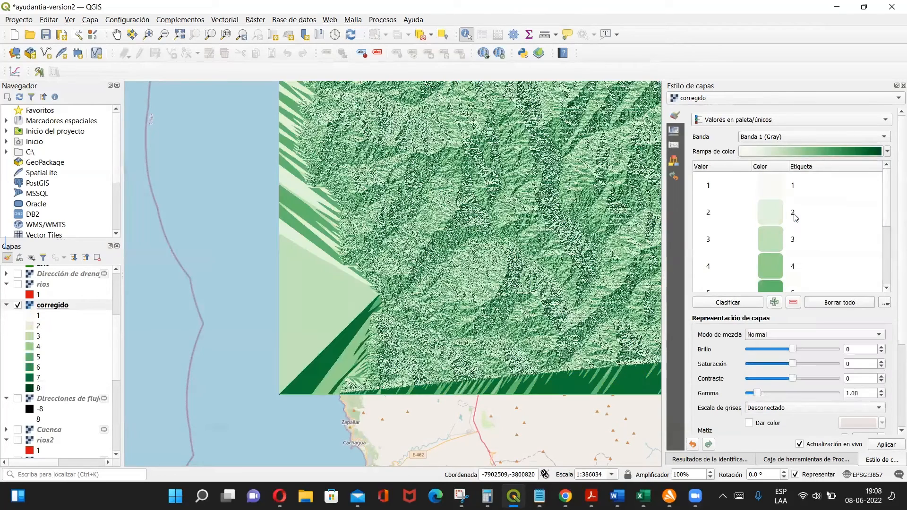
left_click(833, 151)
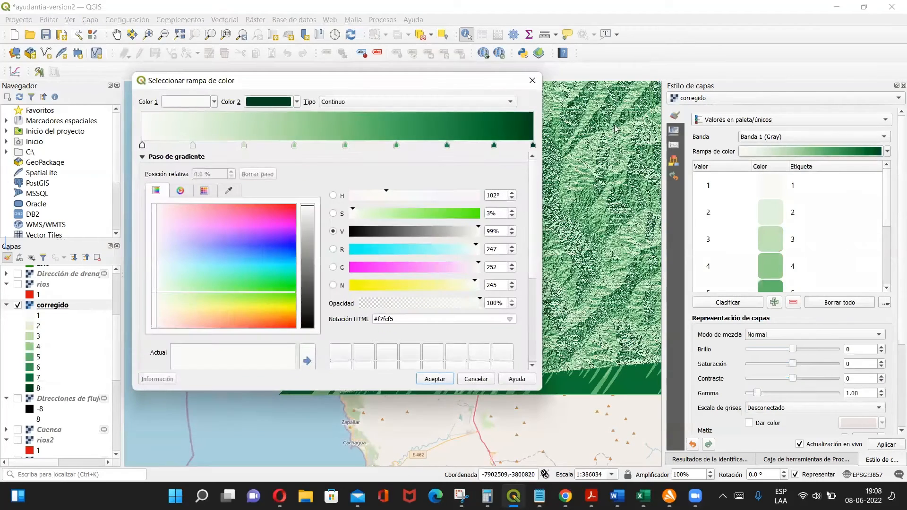
left_click(534, 82)
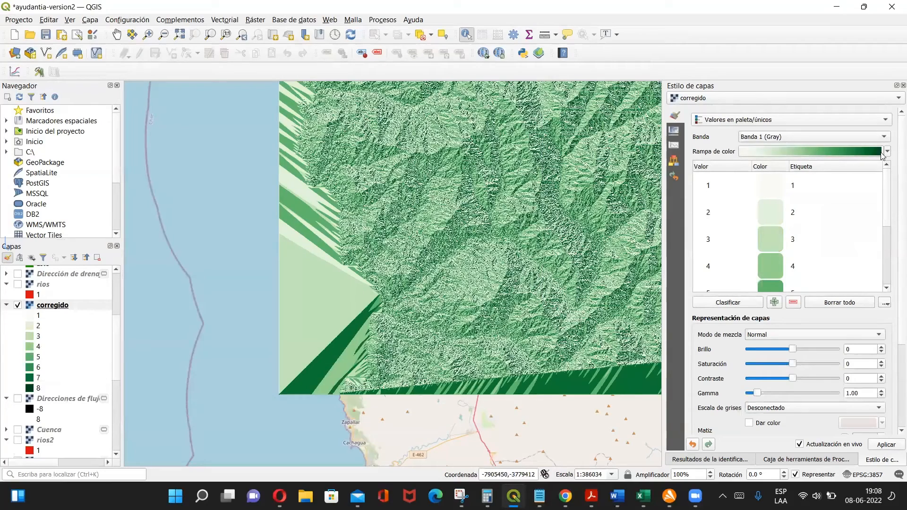
left_click(880, 155)
left_click(532, 80)
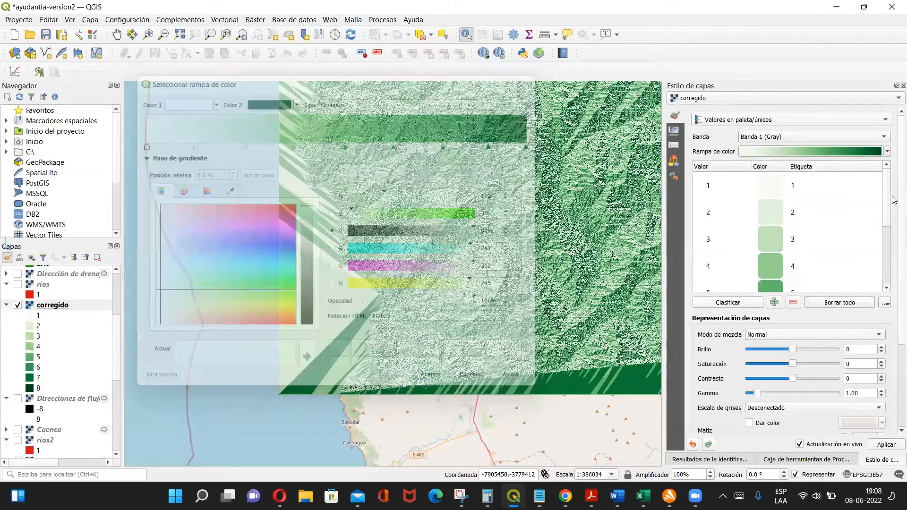
Step: Apply the Spectral color ramp to the corregido layer's unique values
left_click(888, 151)
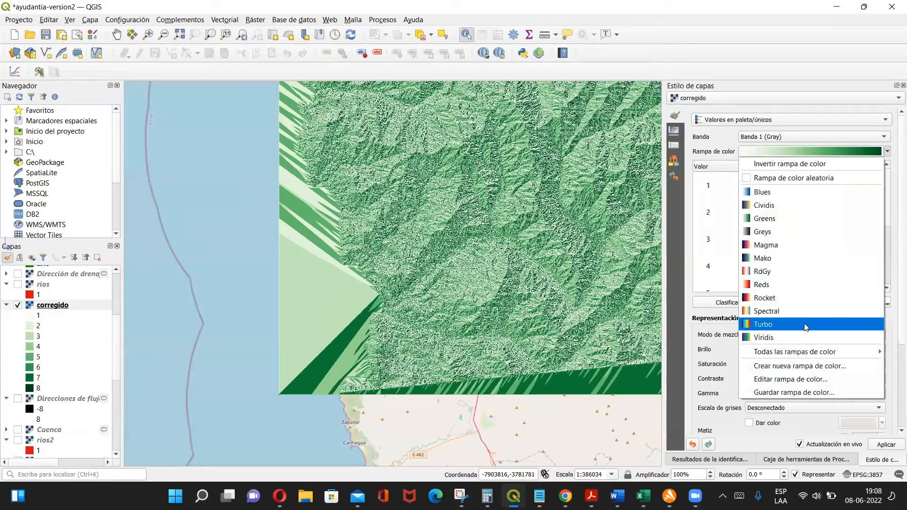
left_click(795, 312)
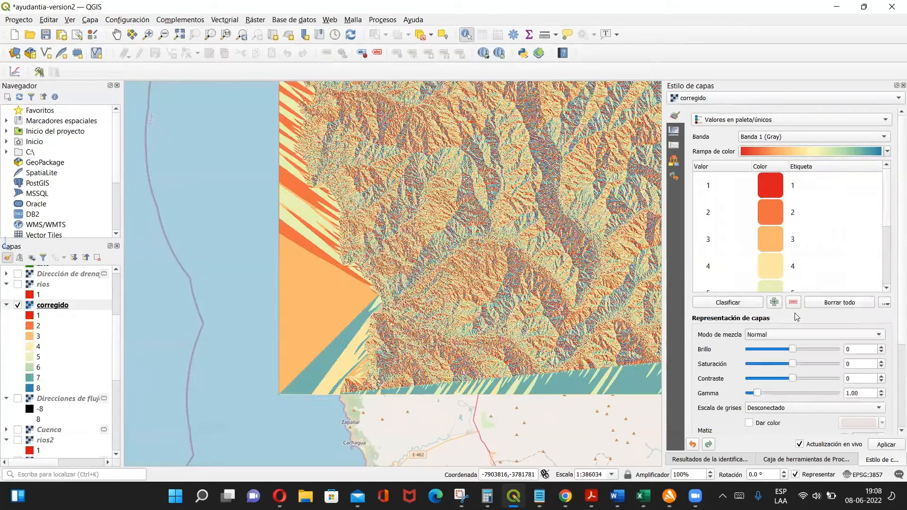
left_click_drag(888, 226, 890, 207)
Step: Switch to the Opera browser and bring up the compass rose image as a direction reference
left_click(468, 268)
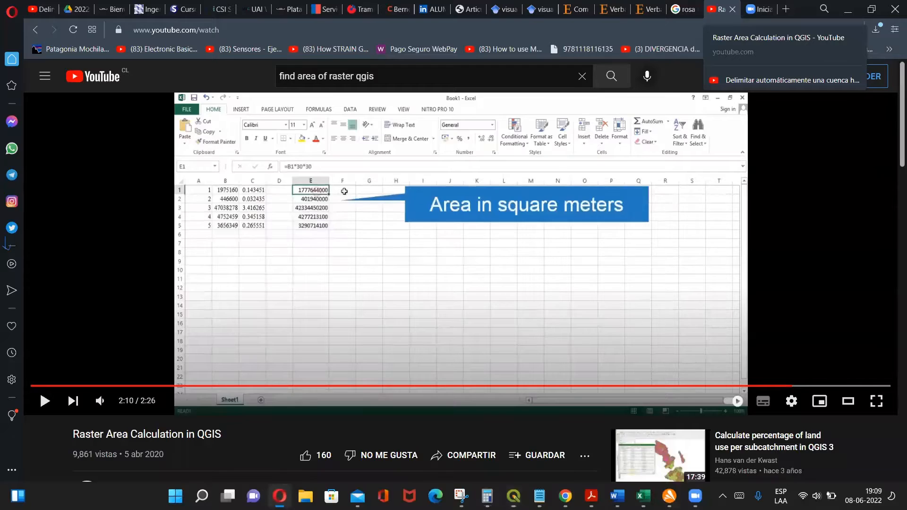
key("alt+Tab")
left_click(676, 6)
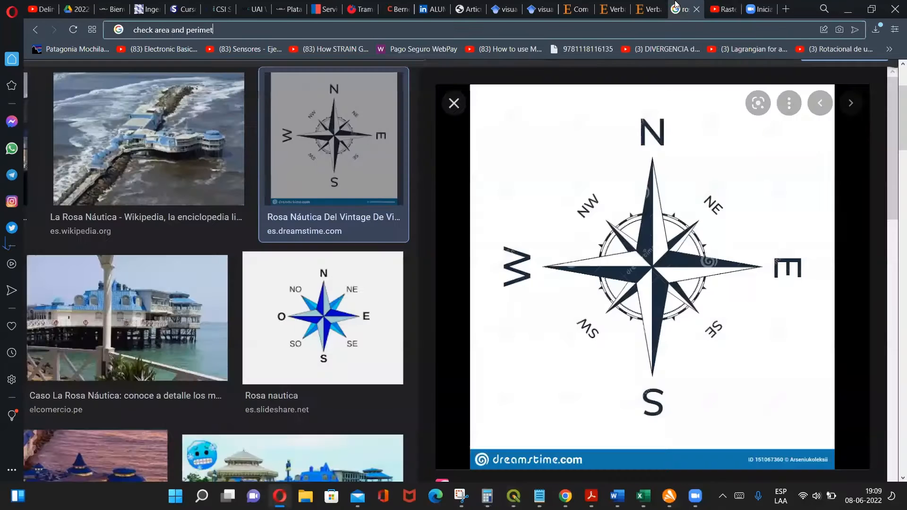
Step: Mark the NE, N, NW, W, SW and E directions on the compass rose with hand-drawn arrows
left_click(774, 69)
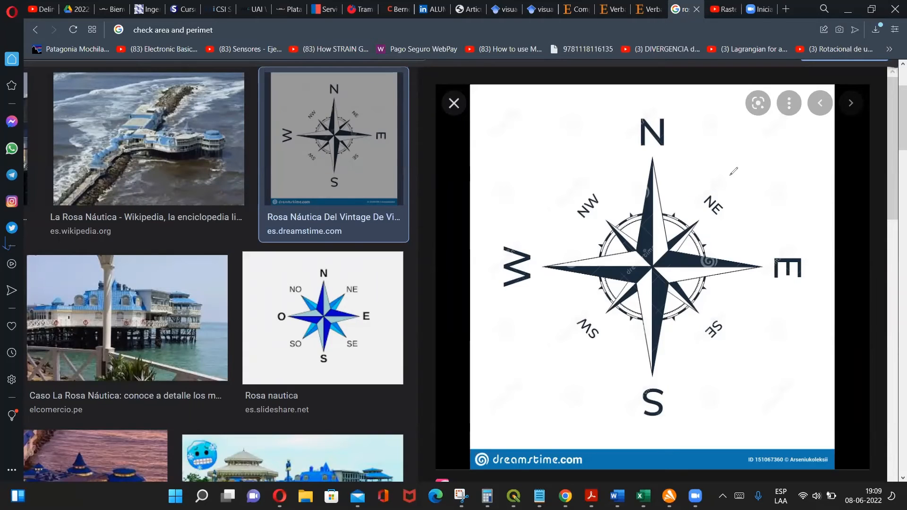
mouse_move(738, 171)
left_mouse_down()
mouse_move(722, 186)
mouse_move(743, 184)
left_mouse_up()
mouse_move(646, 92)
left_mouse_down()
mouse_move(644, 111)
mouse_move(650, 101)
left_mouse_up()
mouse_move(570, 144)
left_mouse_down()
mouse_move(588, 185)
mouse_move(600, 188)
left_mouse_up()
left_click_drag(486, 266, 504, 275)
left_click_drag(580, 339, 550, 369)
left_click_drag(567, 341, 579, 352)
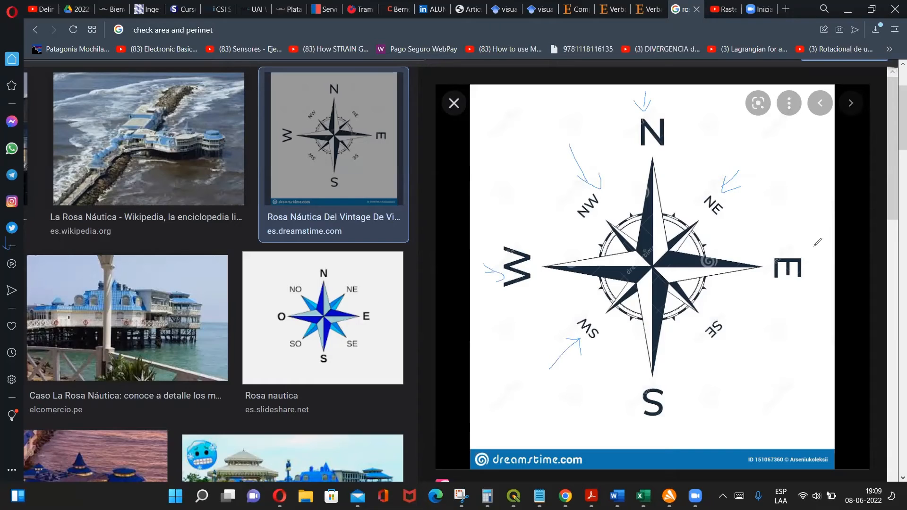
left_click_drag(816, 246, 799, 245)
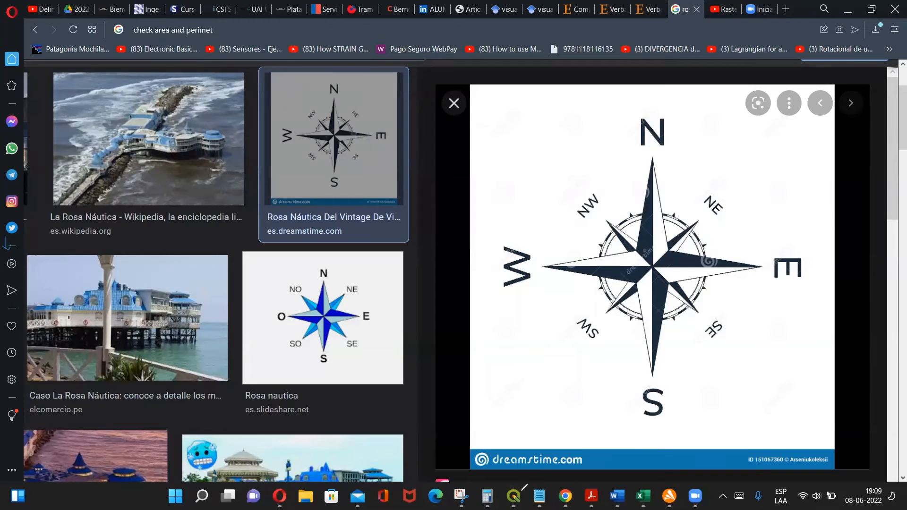
Step: Switch to QGIS and label the corregido layer's values 1 to 4 as NE, N, NW and W
left_click(513, 497)
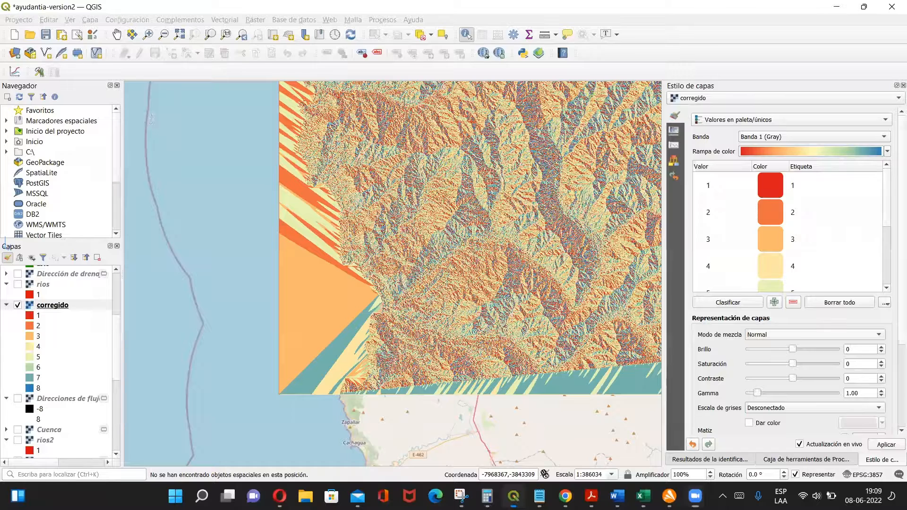
double_click(792, 188)
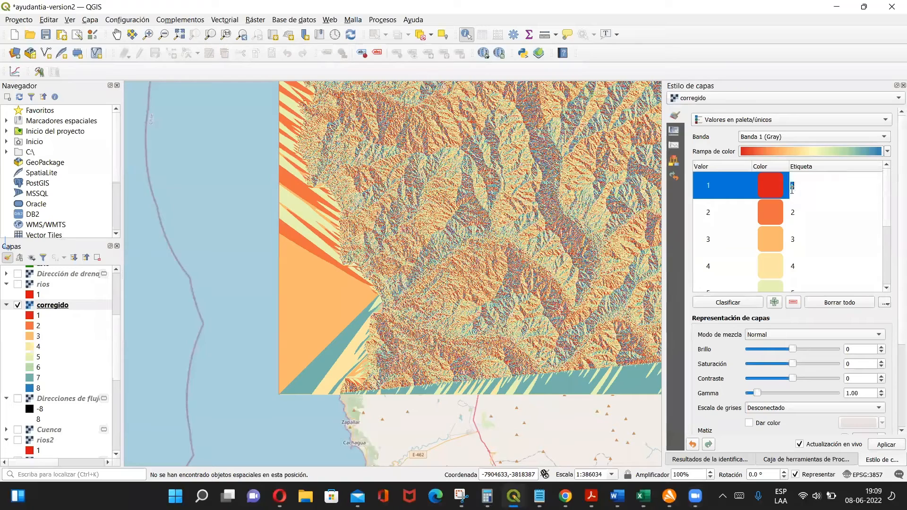
key("Caps_Lock")
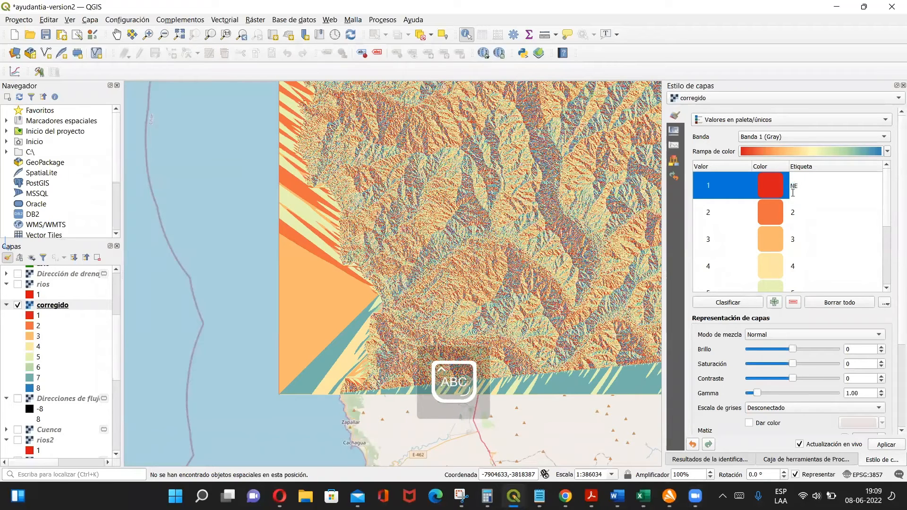
double_click(795, 211)
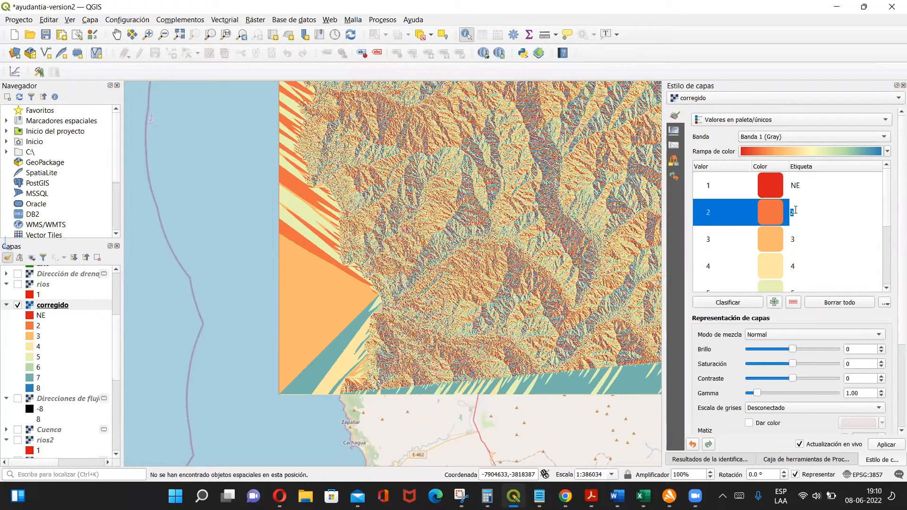
type("N")
double_click(794, 239)
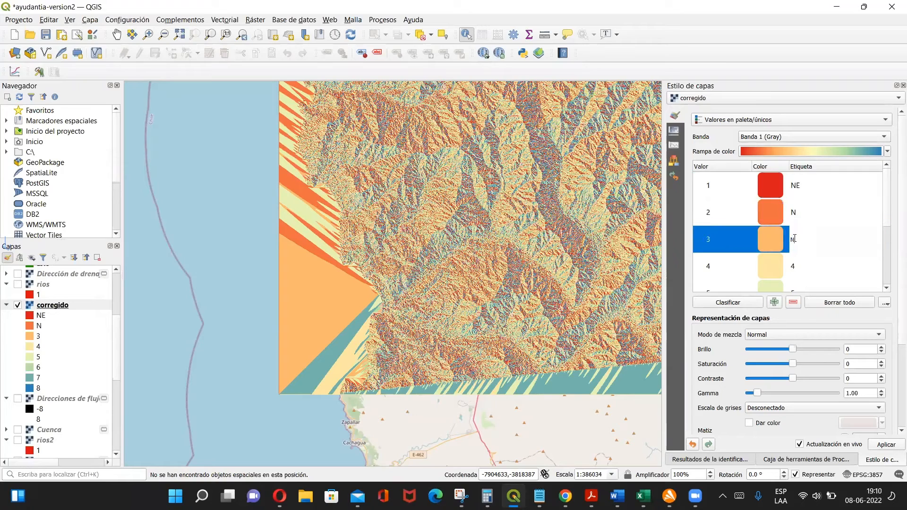
type("NW")
double_click(798, 266)
type("W")
Step: Label the corregido layer's values 5 and 6 as SW and S
scroll(893, 227, "down", 1)
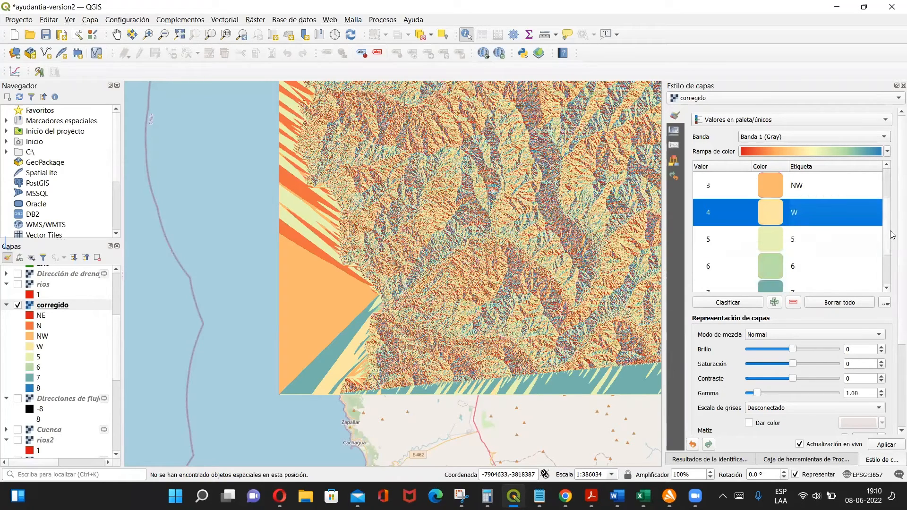
double_click(796, 237)
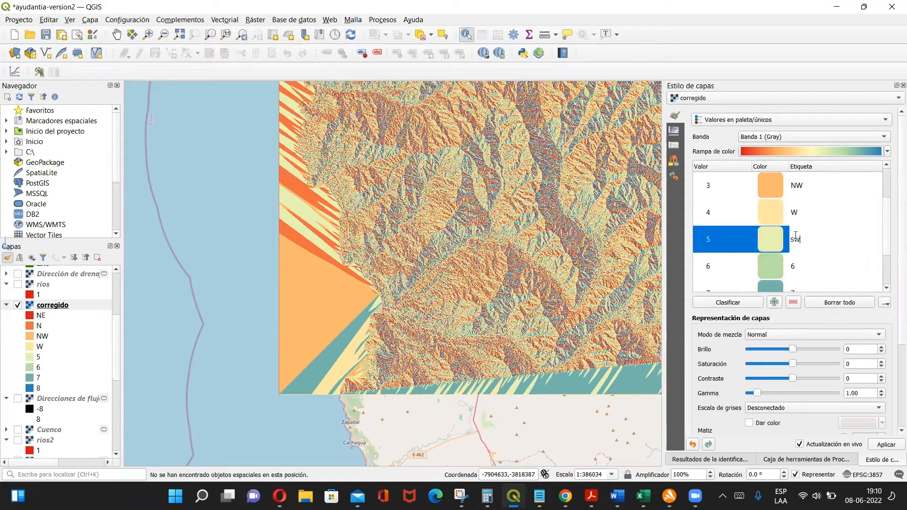
type("SW")
key("Return")
scroll(885, 228, "down", 2)
double_click(794, 211)
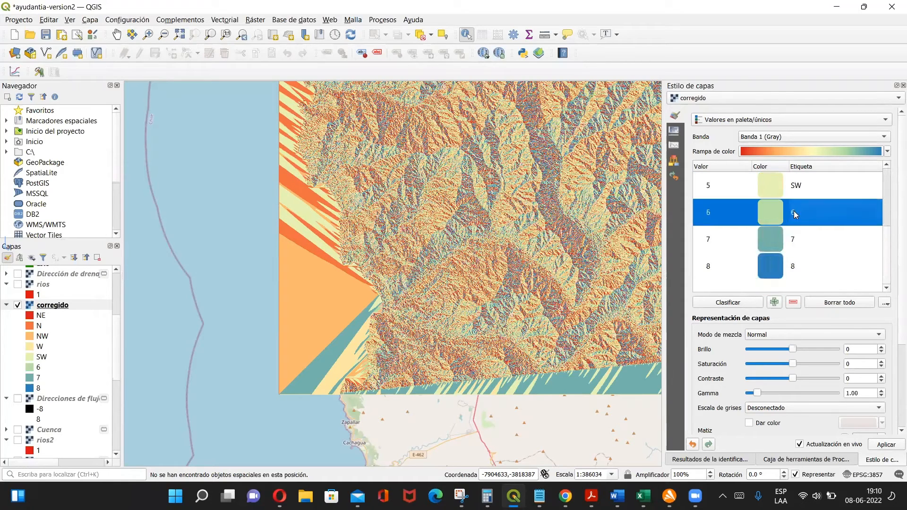
type("S")
key("Return")
Step: Label the corregido layer's values 7 and 8 as SE and E
double_click(798, 241)
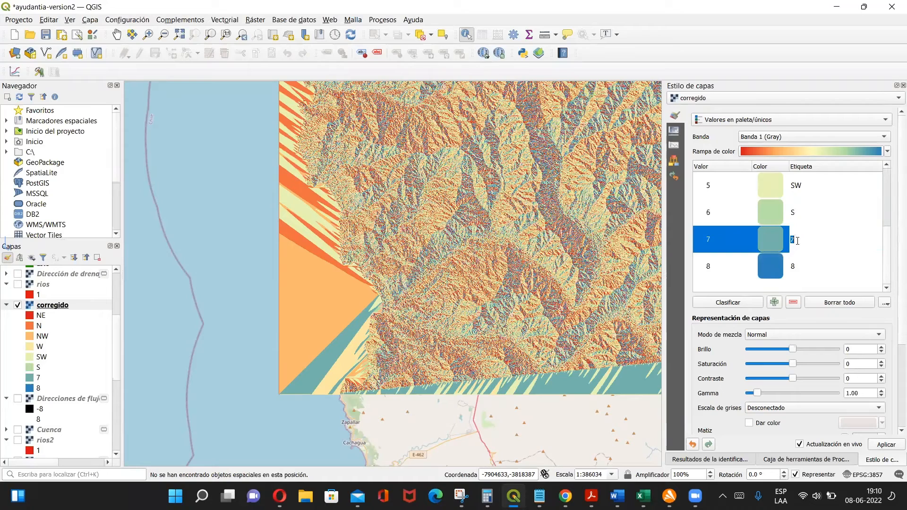
type("SE")
key("Return")
double_click(797, 266)
type("E")
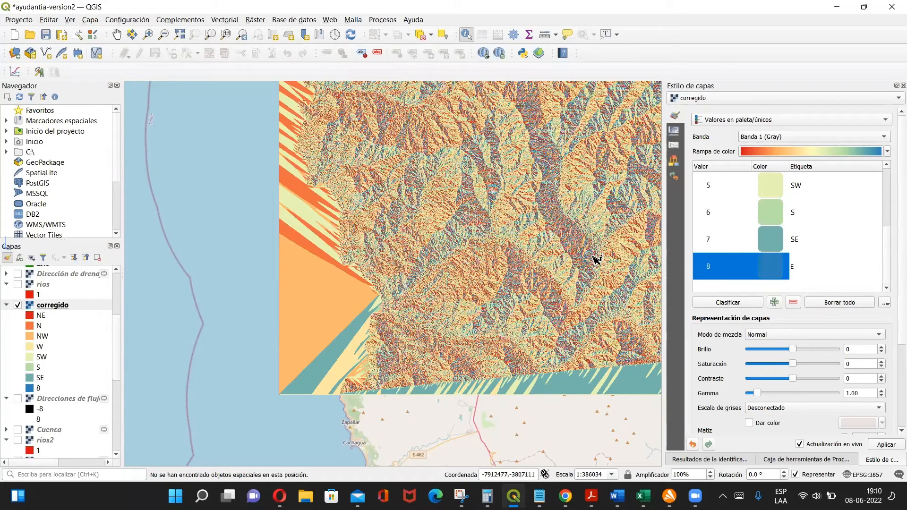
key("Return")
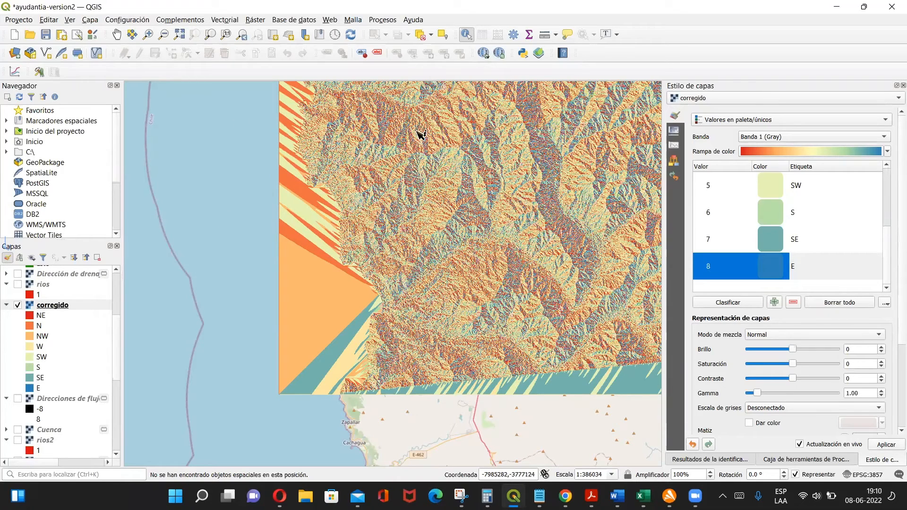
Step: Identify the corregido raster's value at a point on the map and examine its direction cells up close
left_click(524, 197)
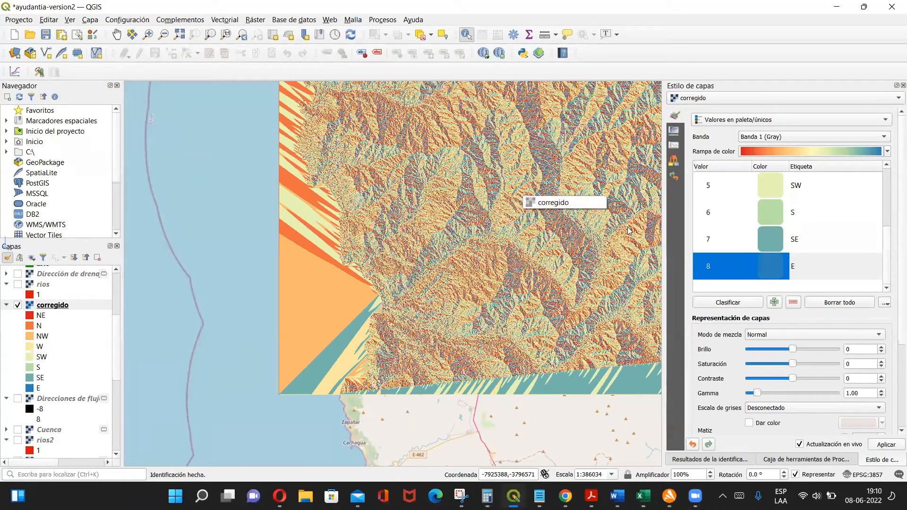
left_click(599, 253)
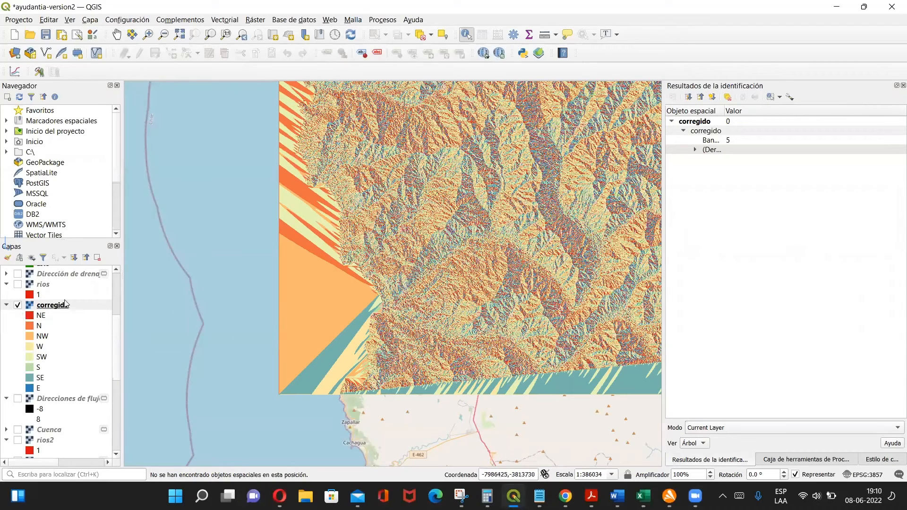
left_click(7, 259)
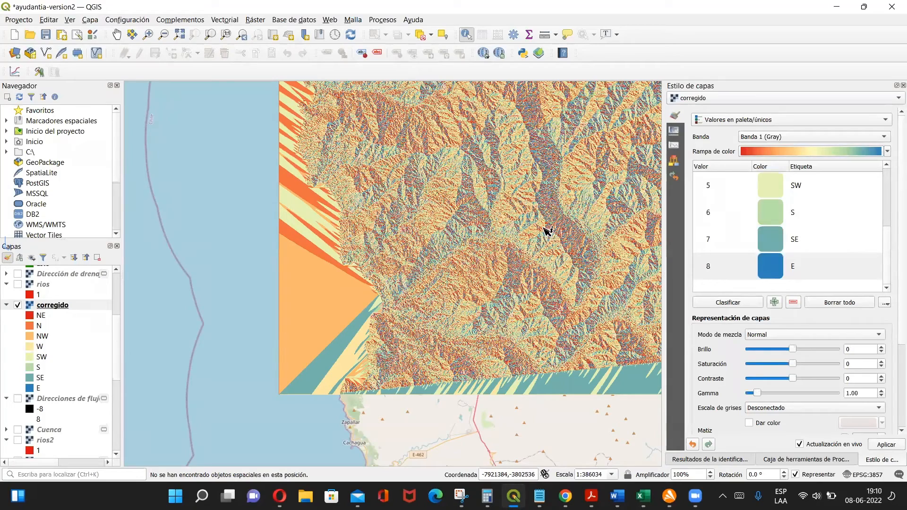
scroll(435, 254, "up", 1)
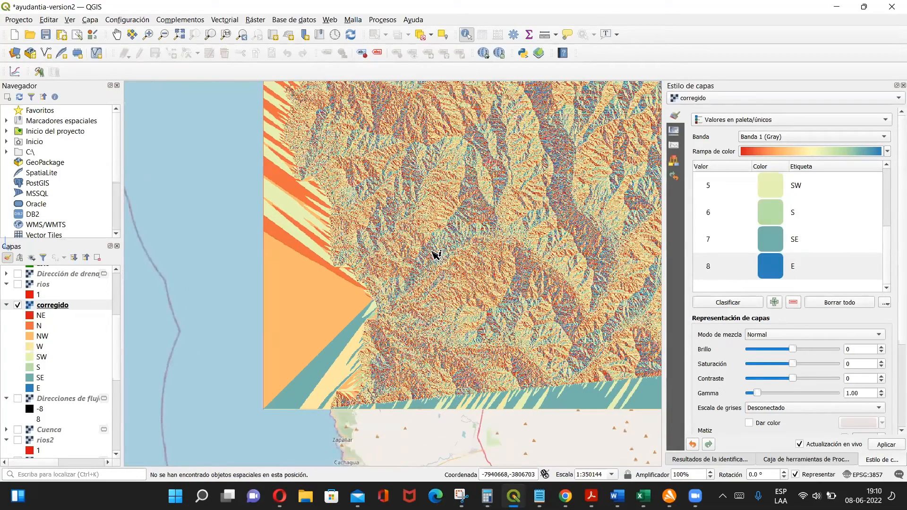
scroll(436, 254, "up", 1)
scroll(435, 255, "up", 1)
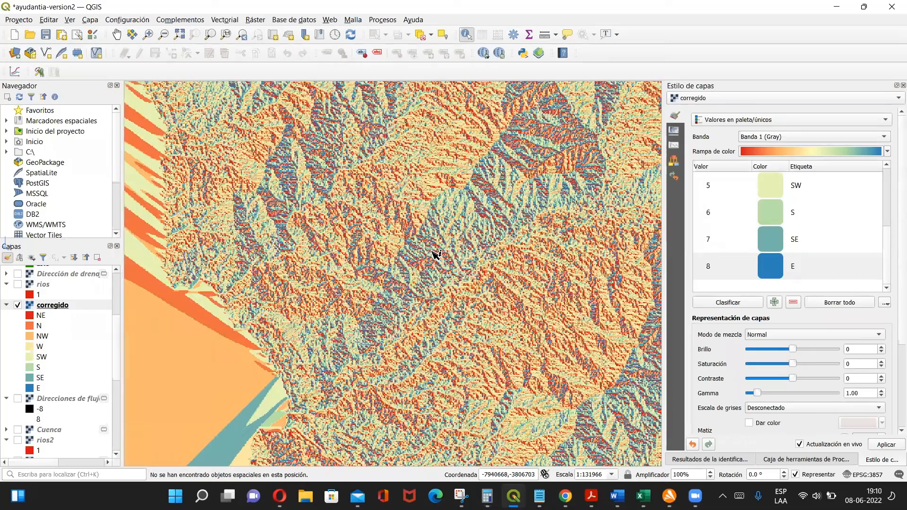
scroll(435, 254, "up", 2)
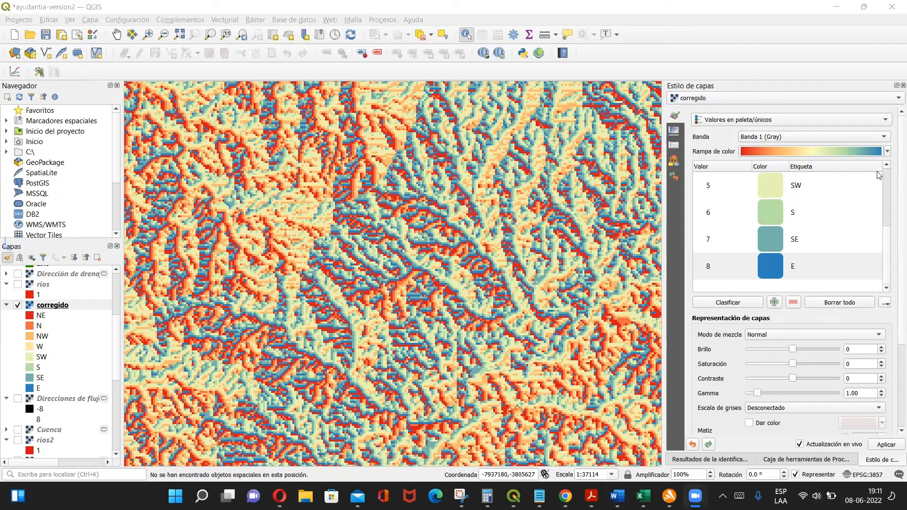
Step: Edit the corregido layer's color ramp and set Color 2 to the red sampled from Color 1
left_click(888, 151)
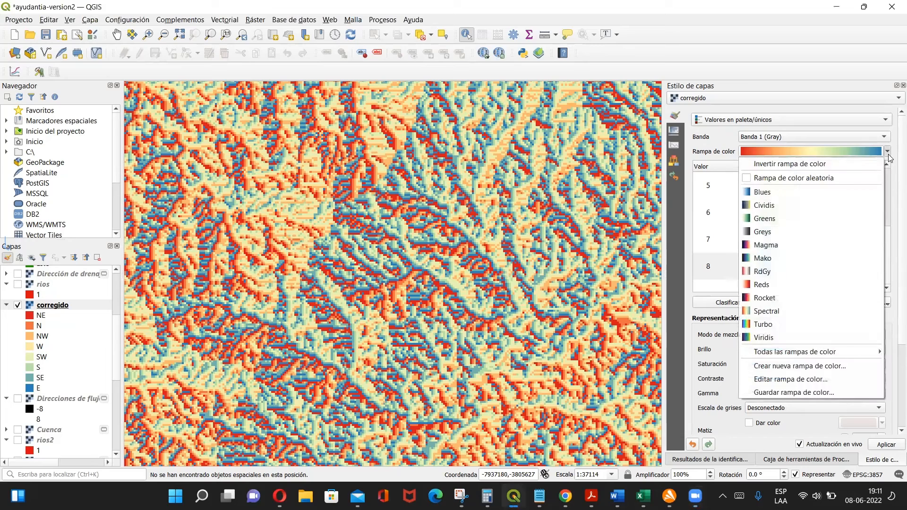
left_click(808, 380)
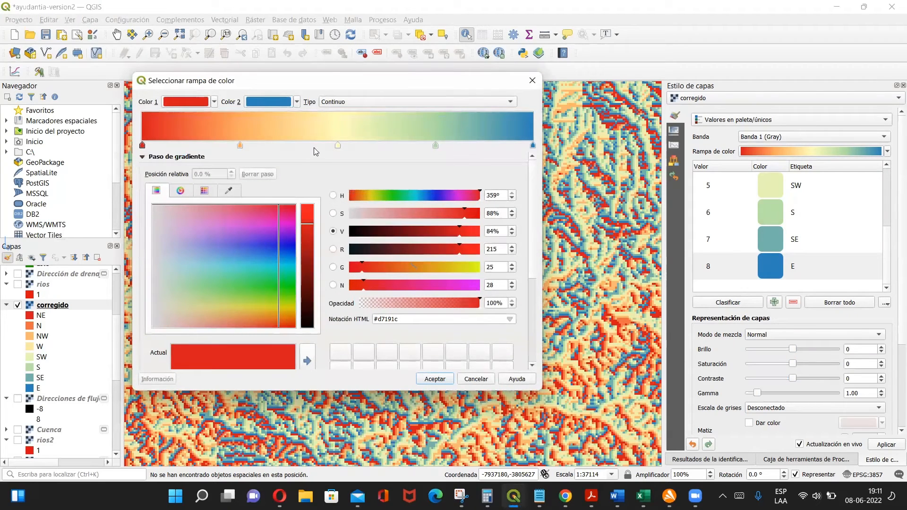
mouse_move(241, 145)
left_mouse_down()
mouse_move(261, 145)
mouse_move(214, 143)
mouse_move(239, 145)
left_mouse_up()
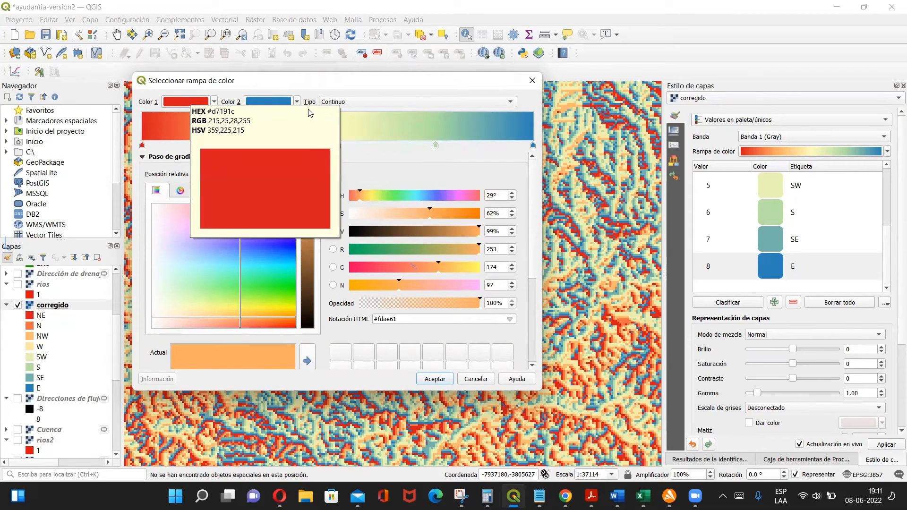
left_click(296, 102)
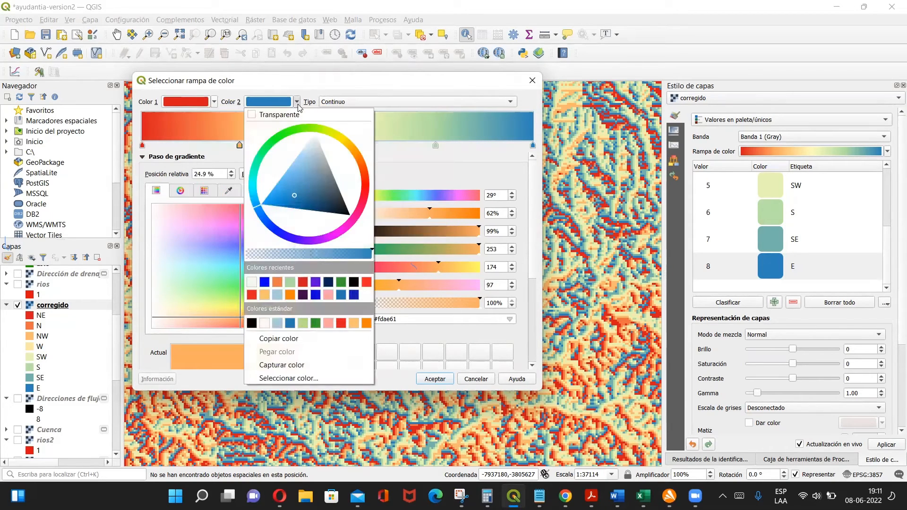
left_click(297, 373)
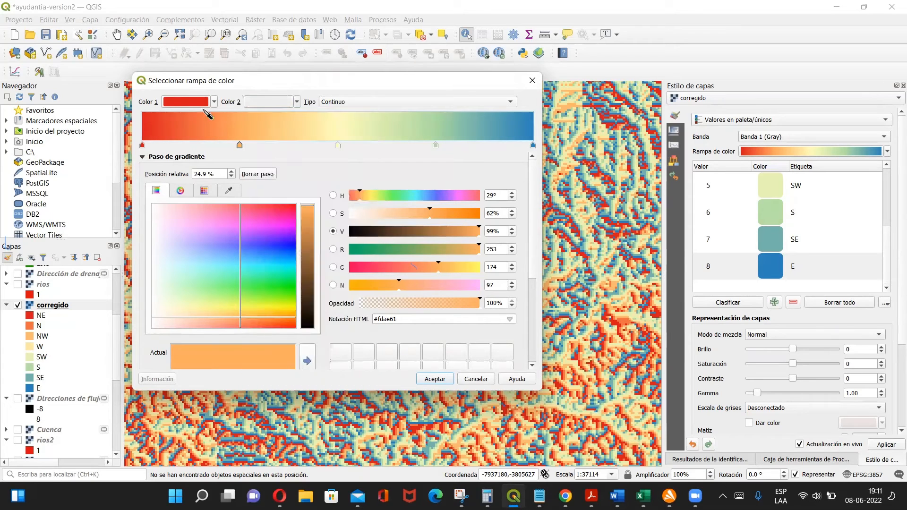
left_click(200, 106)
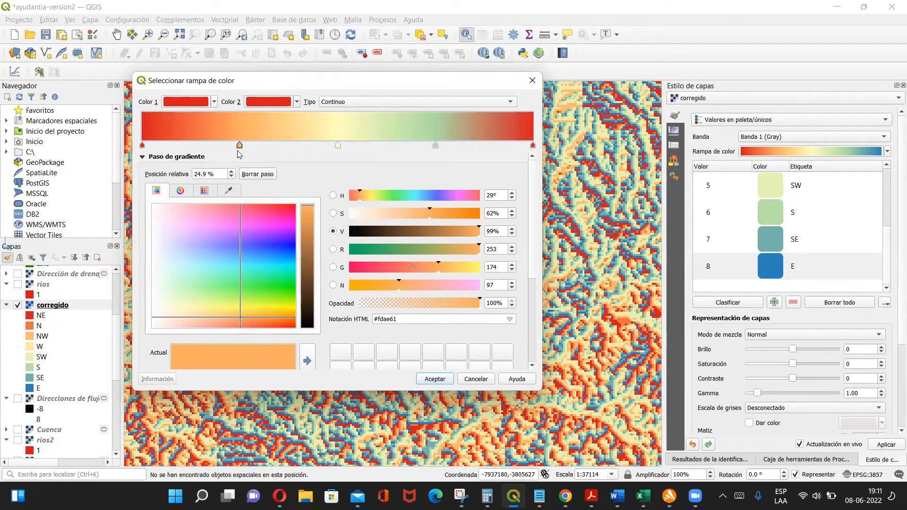
Step: Move the ramp's orange stop to 99.9 % and recolor it yellow (#fdff61)
mouse_move(240, 145)
left_mouse_down()
mouse_move(270, 150)
mouse_move(201, 146)
mouse_move(267, 148)
mouse_move(244, 146)
left_mouse_up()
left_click(533, 122)
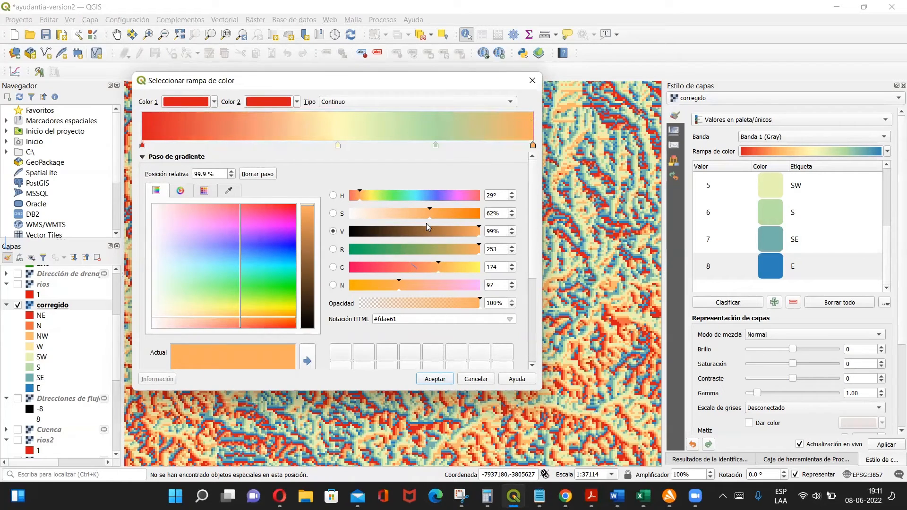
left_click_drag(436, 268, 482, 267)
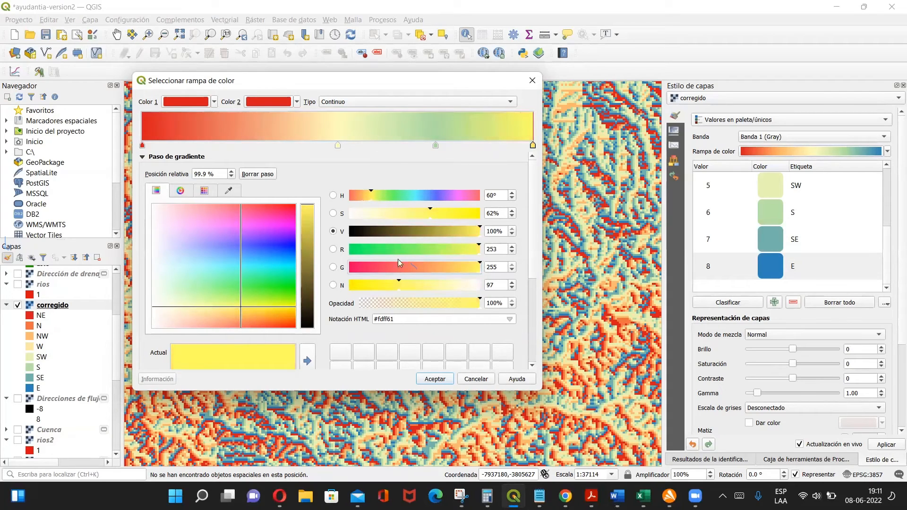
Step: Move the ramp's pale yellow stop to 35.5 % and recolor it dark green (#1d4e3a)
left_click_drag(338, 147, 273, 147)
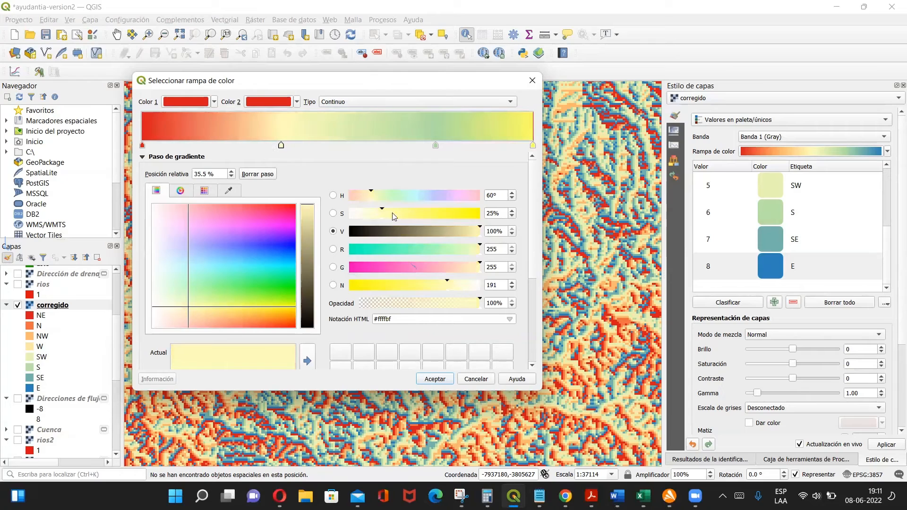
left_click_drag(395, 252, 388, 238)
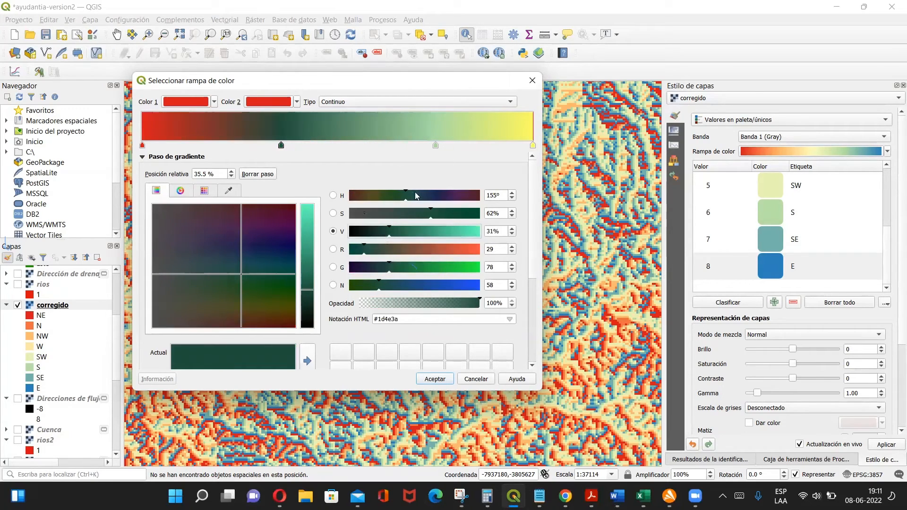
Step: Move the light green stop to 59.1 %, recolor it pink (#dd318a) and apply the edited ramp
left_click_drag(435, 146, 373, 145)
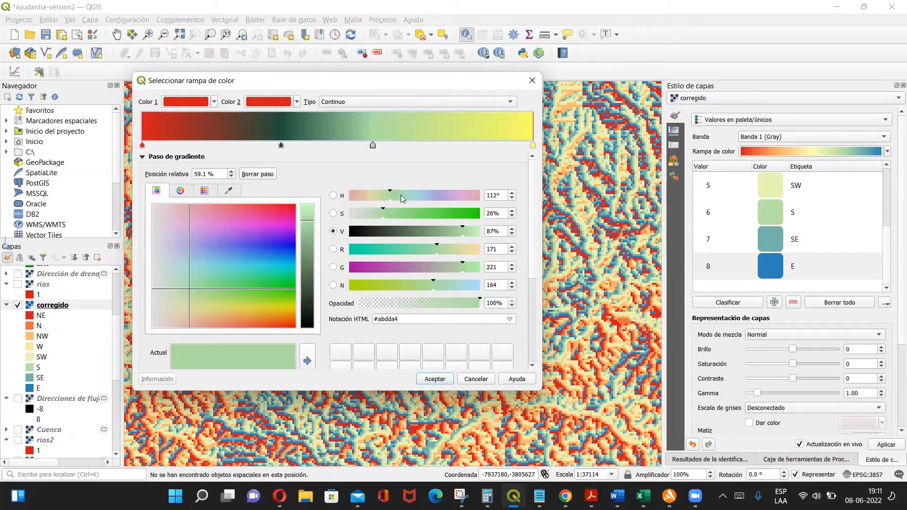
left_click_drag(266, 231, 264, 214)
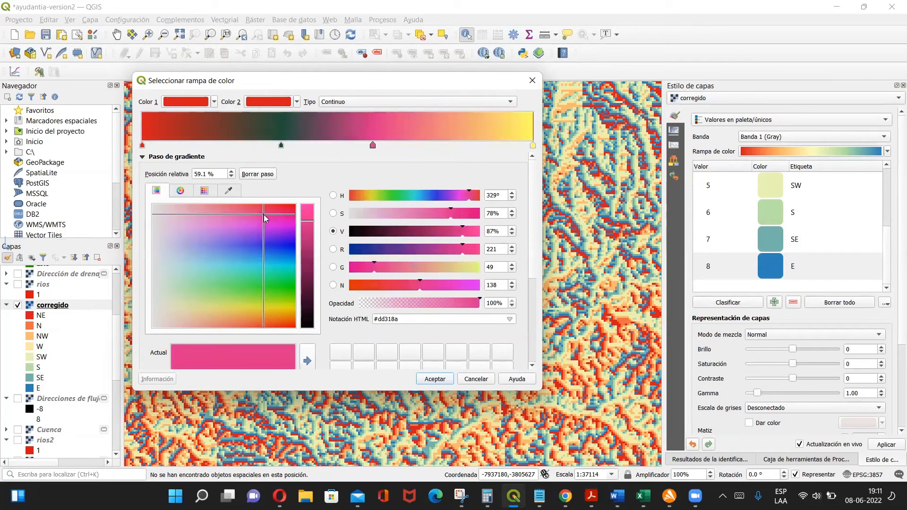
left_click(437, 379)
Step: Examine the recolored corregido raster at several scales, out to its coastal edge
scroll(468, 242, "down", 1)
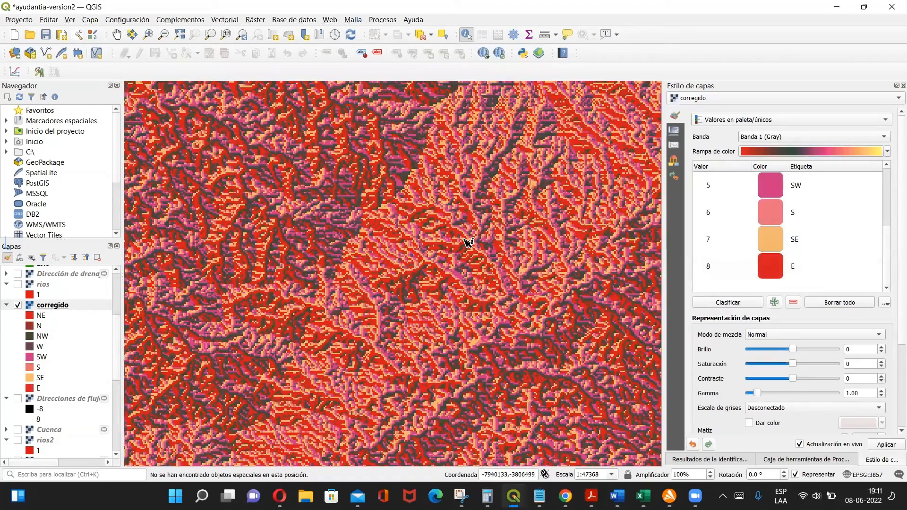
scroll(468, 241, "down", 2)
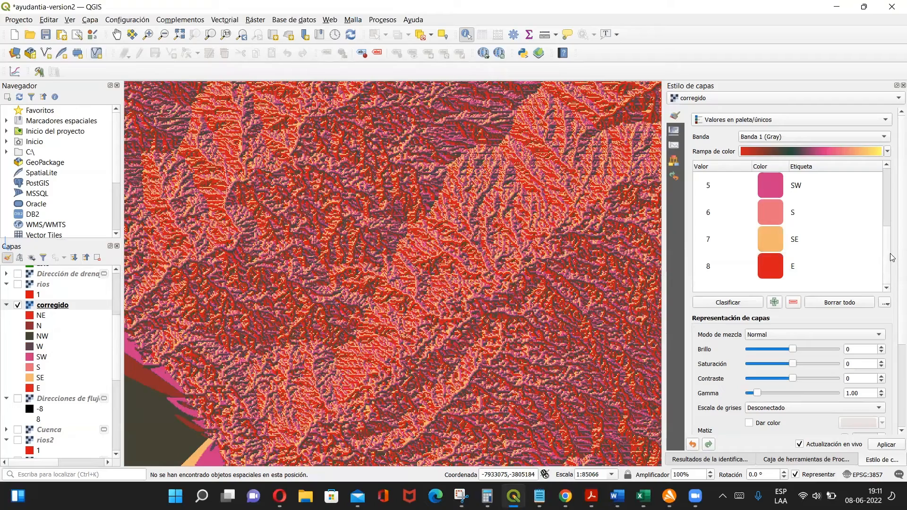
scroll(891, 239, "up", 1)
scroll(890, 243, "up", 1)
scroll(890, 244, "up", 2)
scroll(883, 282, "down", 2)
scroll(881, 282, "down", 2)
scroll(429, 226, "down", 1)
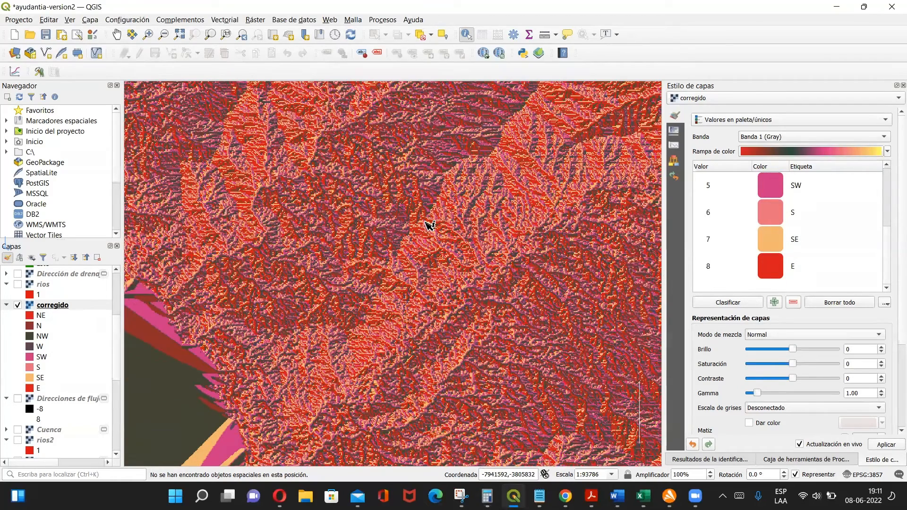
scroll(429, 226, "down", 10)
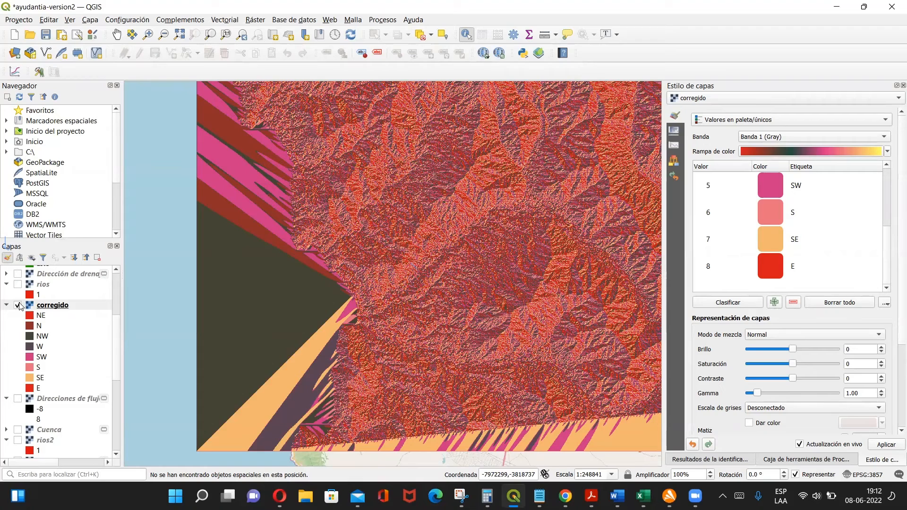
Step: Compare the corregido raster with the base map by toggling its visibility, and look through the other layers
left_click(18, 305)
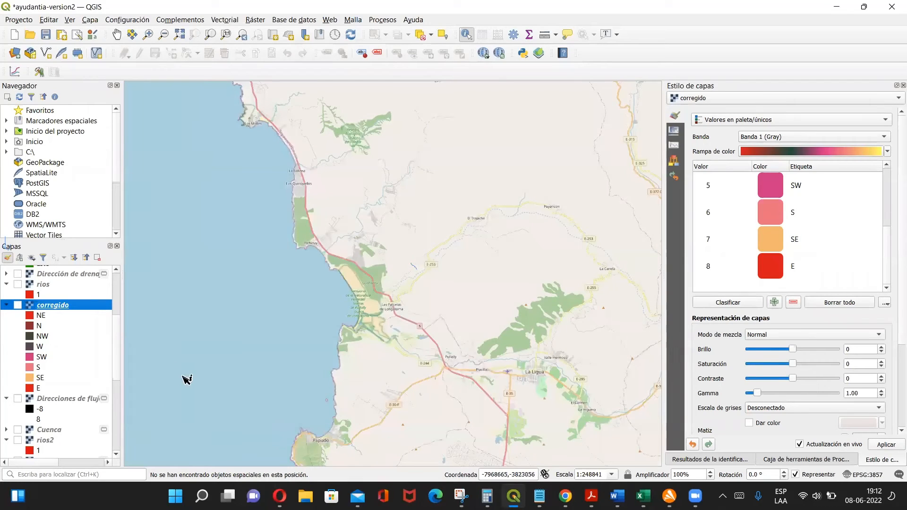
scroll(119, 338, "down", 1)
scroll(118, 345, "down", 4)
scroll(111, 349, "up", 3)
scroll(111, 350, "up", 3)
scroll(107, 333, "down", 2)
scroll(107, 332, "down", 1)
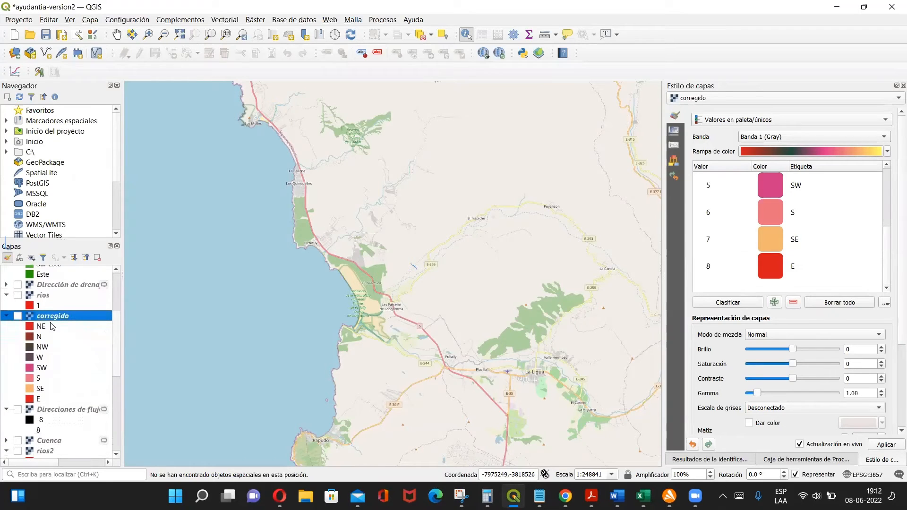
left_click(18, 316)
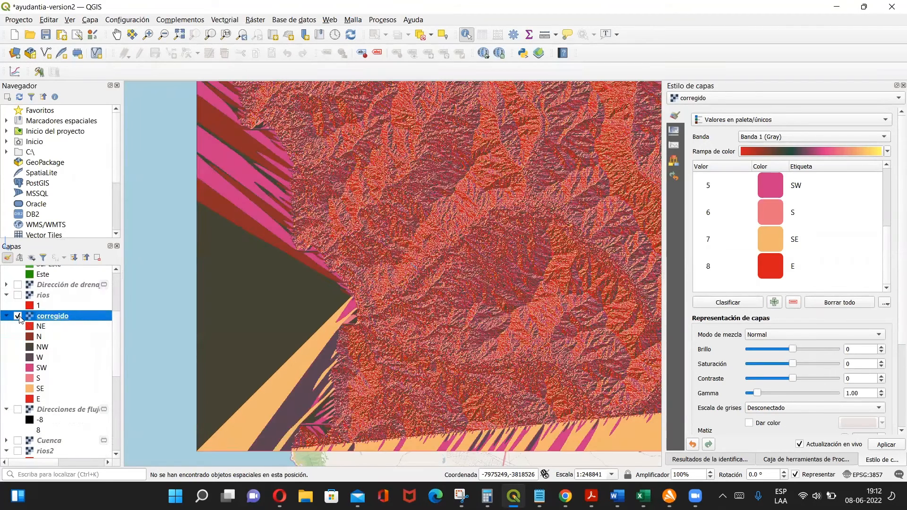
left_click(18, 316)
left_click(18, 316)
scroll(118, 359, "down", 1)
scroll(118, 359, "down", 1)
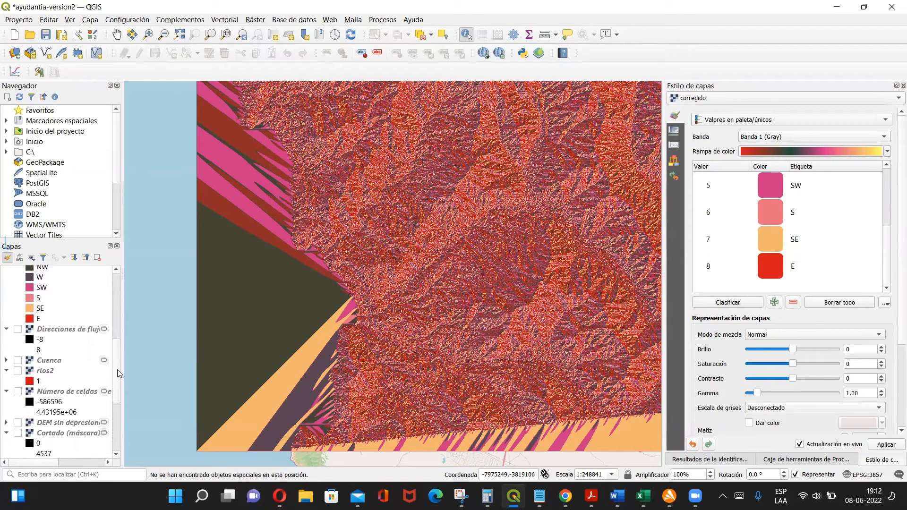
scroll(118, 370, "up", 2)
Step: Hide the corregido layer and display the flow accumulation raster, Número de celdas que drenan a través de cada celda
left_click(18, 299)
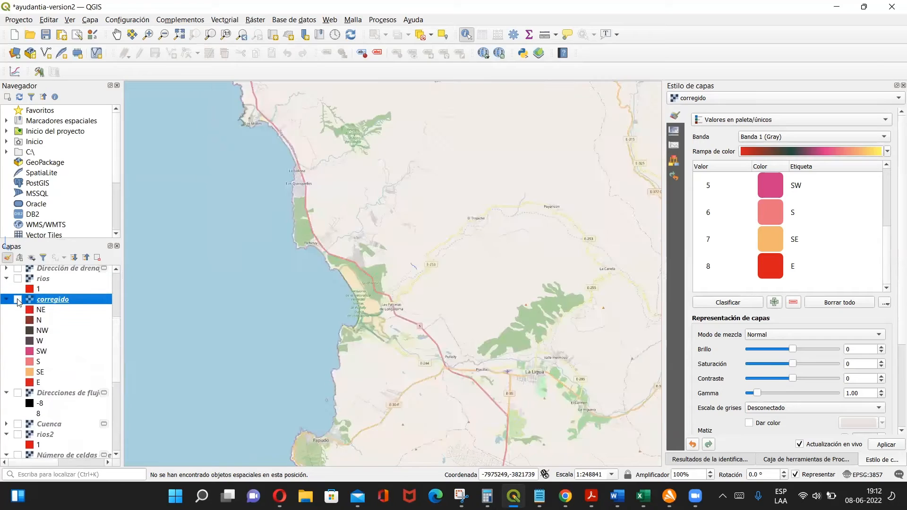
scroll(119, 361, "down", 1)
scroll(119, 371, "down", 2)
scroll(119, 396, "up", 1)
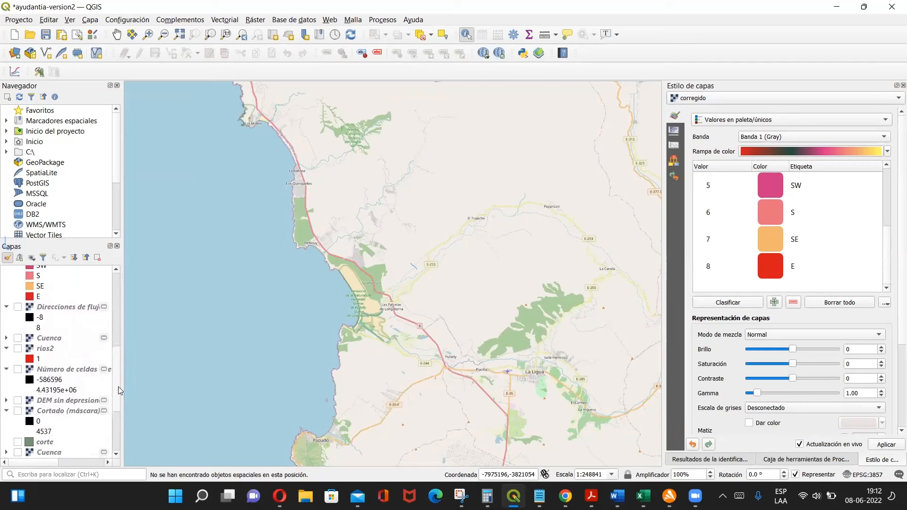
left_click(18, 372)
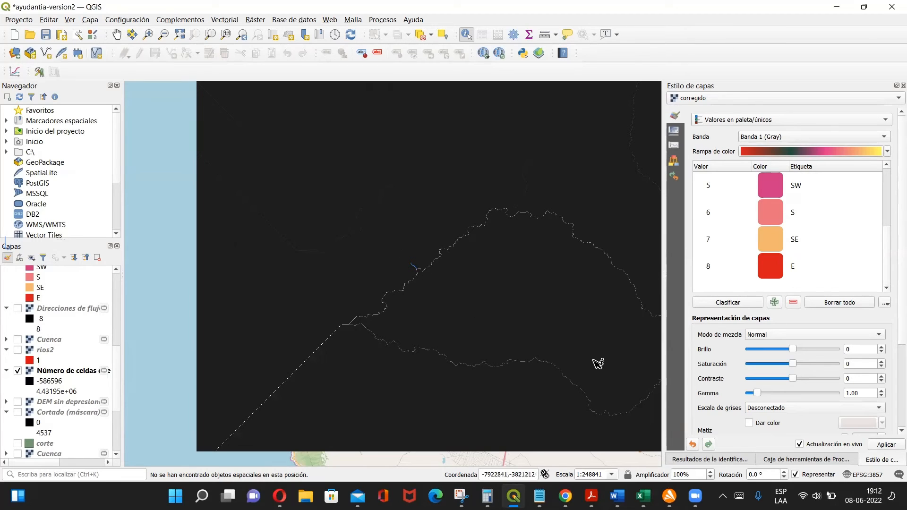
Step: Examine the drainage lines on the flow accumulation raster, including its inland part
scroll(599, 363, "down", 2)
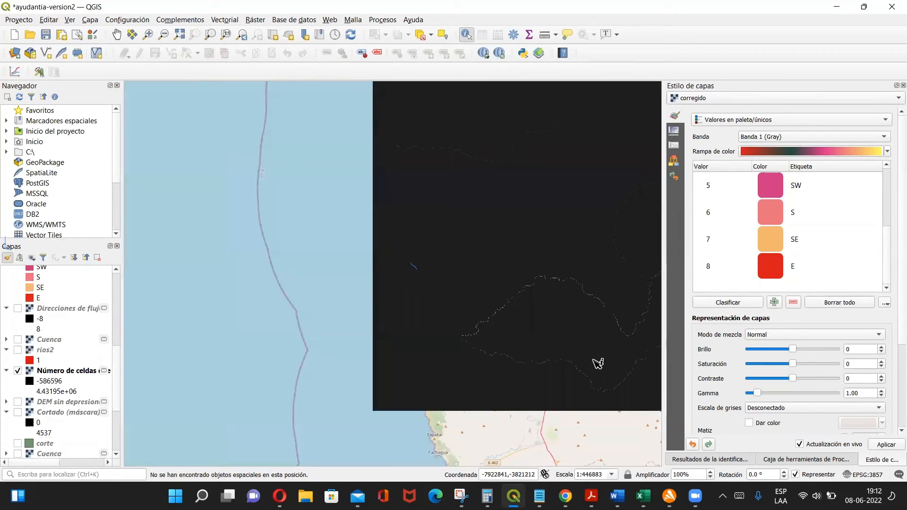
scroll(655, 314, "up", 1)
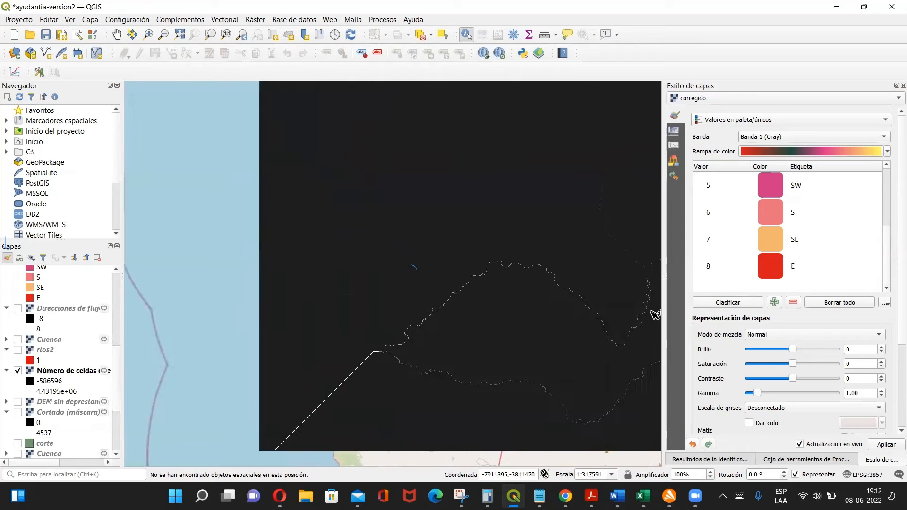
scroll(655, 314, "up", 2)
scroll(656, 315, "up", 1)
scroll(656, 314, "down", 1)
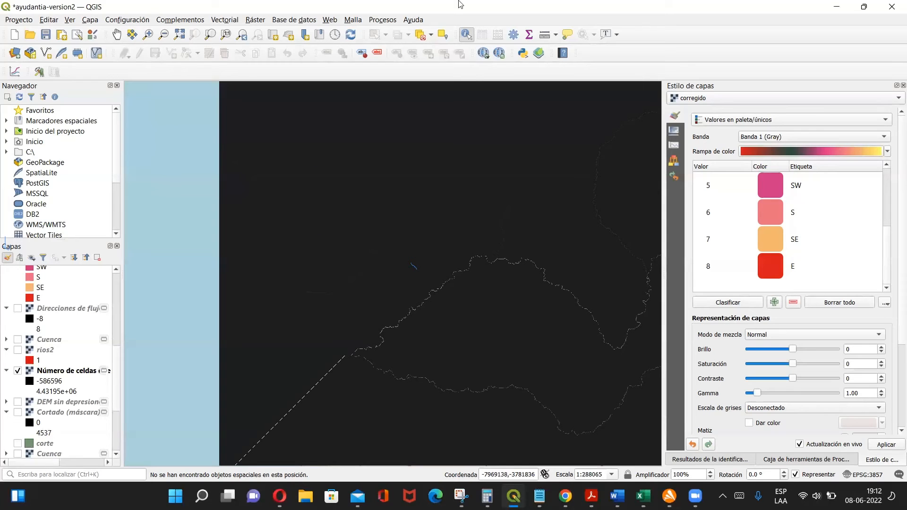
left_click_drag(505, 245, 302, 168)
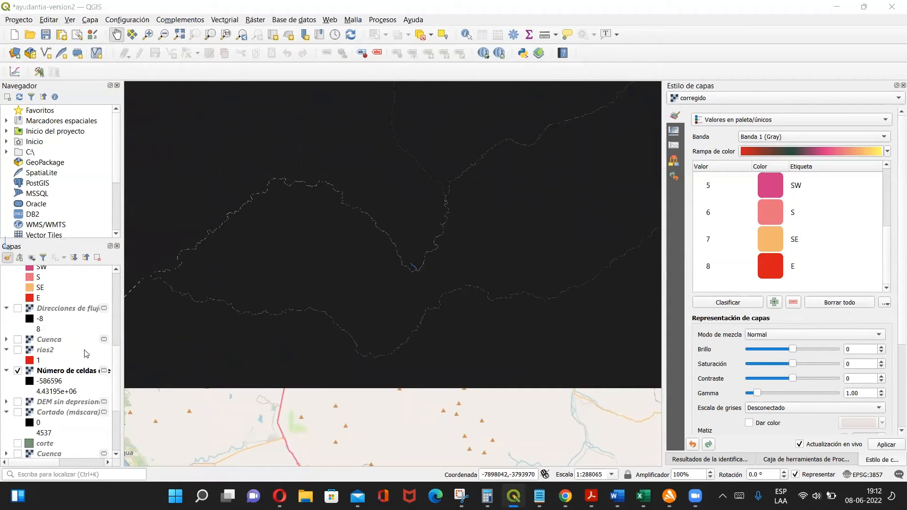
Step: Start a raster calculator expression with the band "Número de celdas que drenan a través de cada celda@1"
left_click(66, 373)
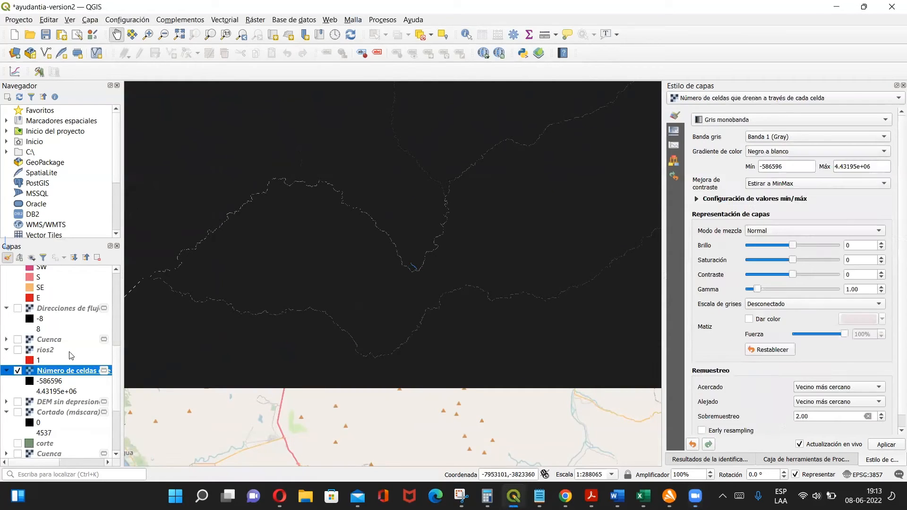
left_click(256, 21)
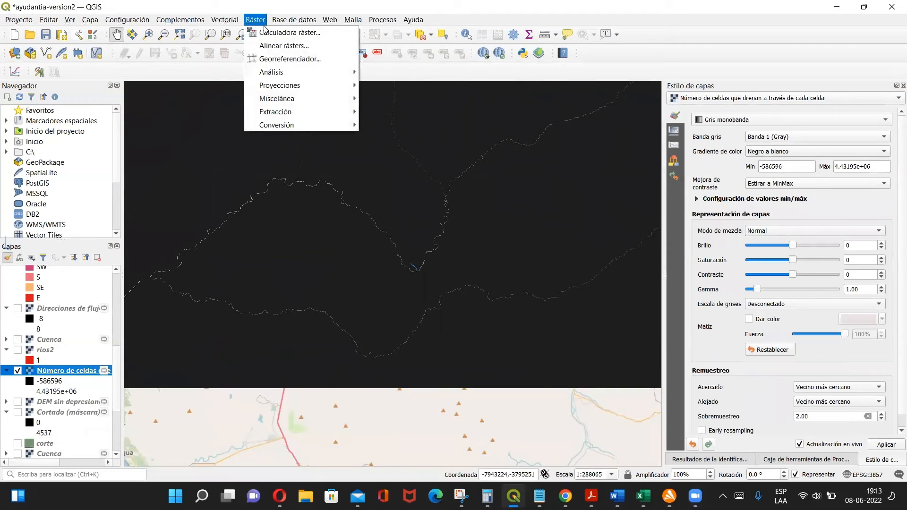
left_click(268, 33)
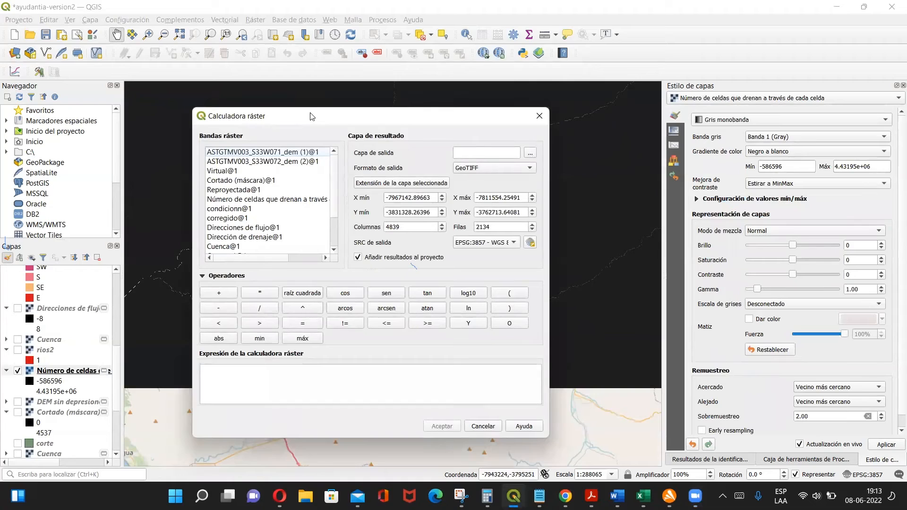
left_click_drag(312, 116, 305, 34)
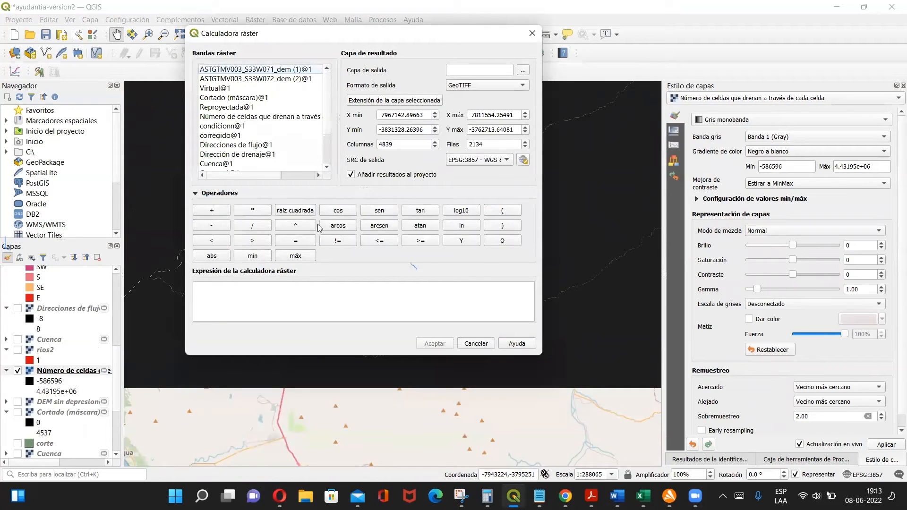
double_click(281, 119)
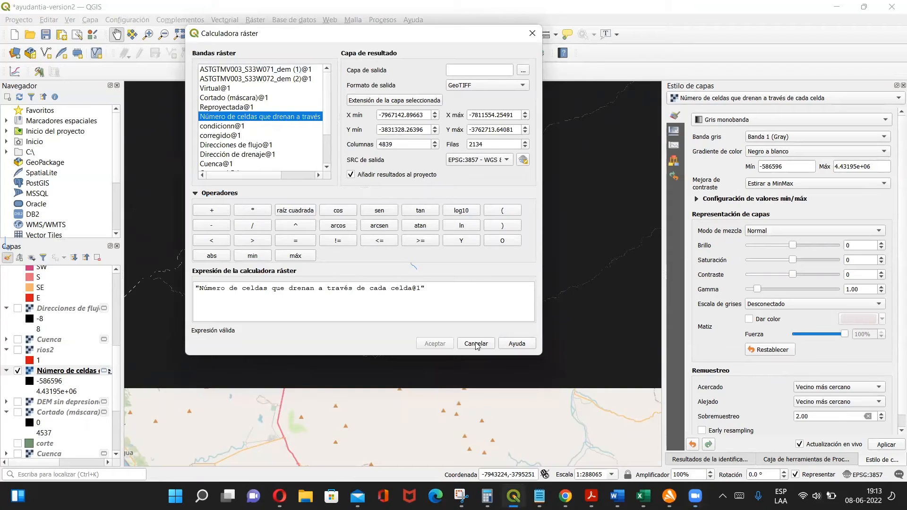
Step: Complete the raster calculator expression with the condition >10000 after the cell count band
left_click(452, 287)
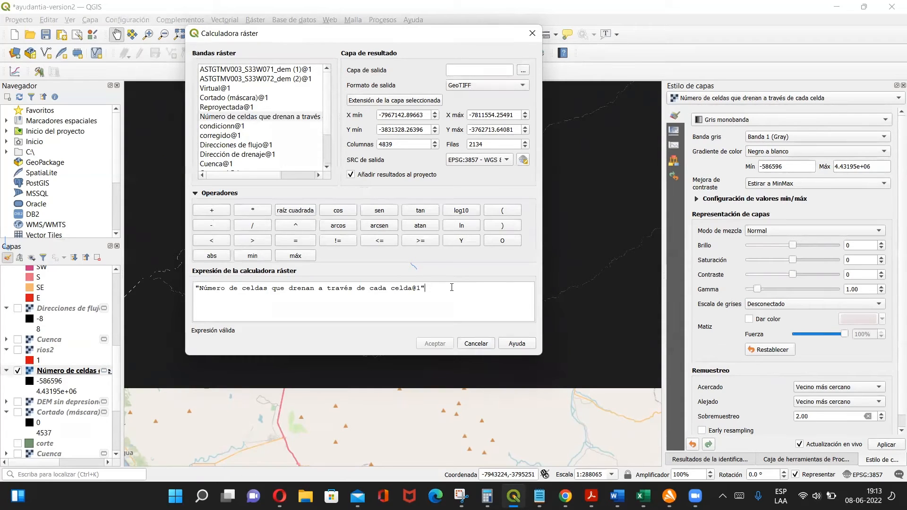
type(">10000")
key("shift+Left")
key("shift+Left")
key("shift+Left")
key("shift+Left")
key("shift+Left")
left_click(463, 290)
double_click(446, 291)
left_click(441, 289)
left_click_drag(438, 289, 457, 289)
left_click(458, 288)
key("Num_Lock")
key("Num_Lock")
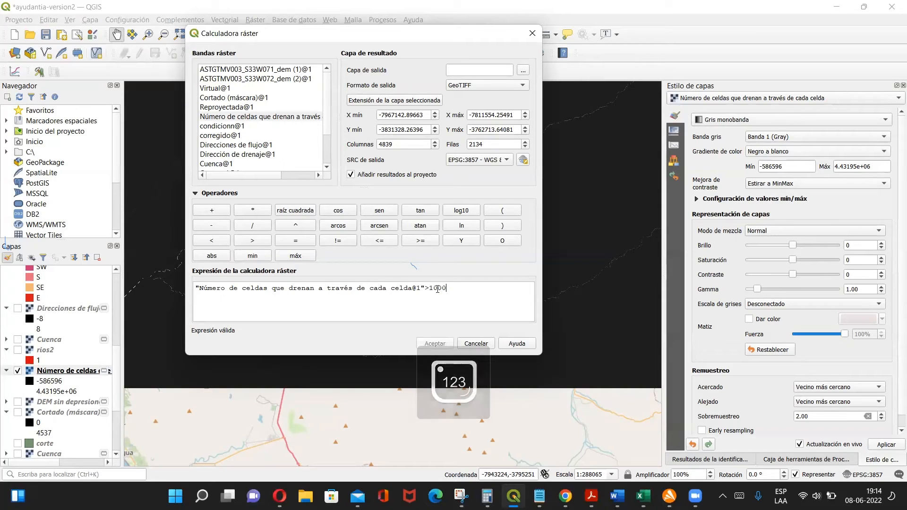
type("0")
left_click_drag(439, 287, 458, 289)
left_click(446, 312)
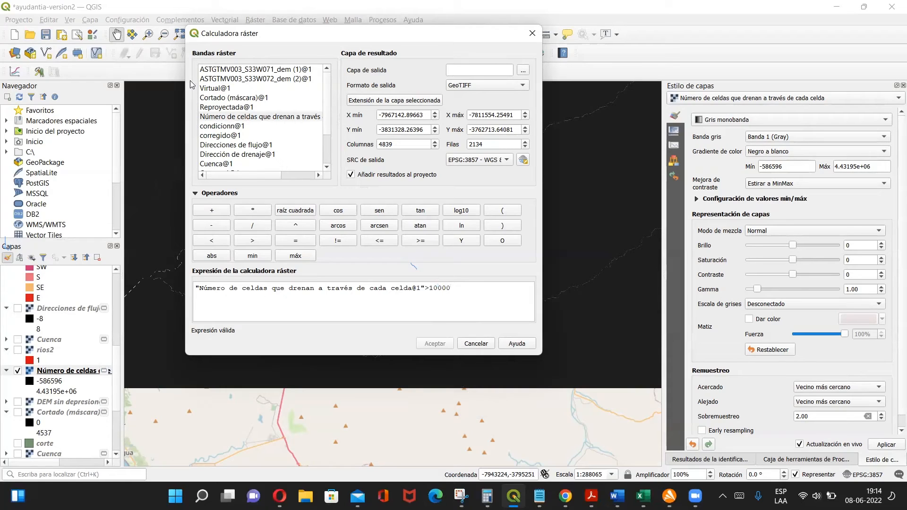
Step: Set the output layer to rios2 in the Downloads folder as GeoTIFF and run the raster calculation
left_click(462, 69)
key("Caps_Lock")
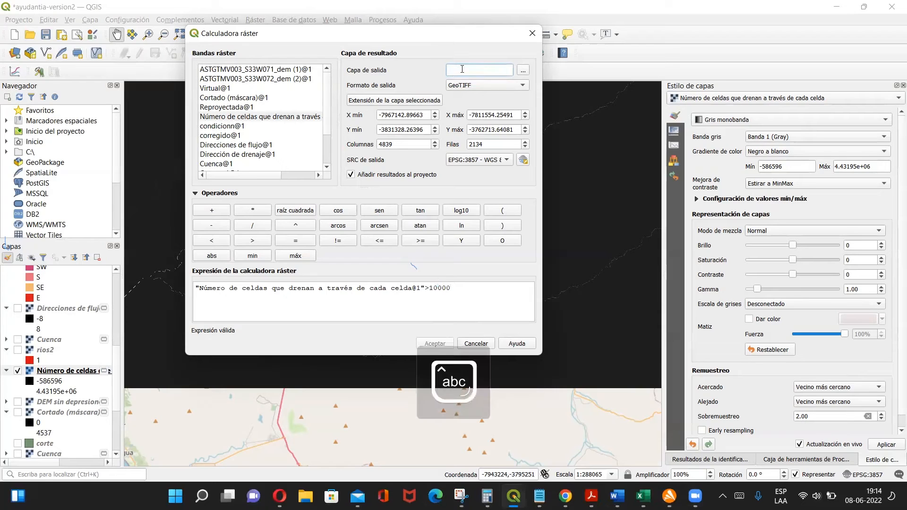
type("rios2")
key("Caps_Lock")
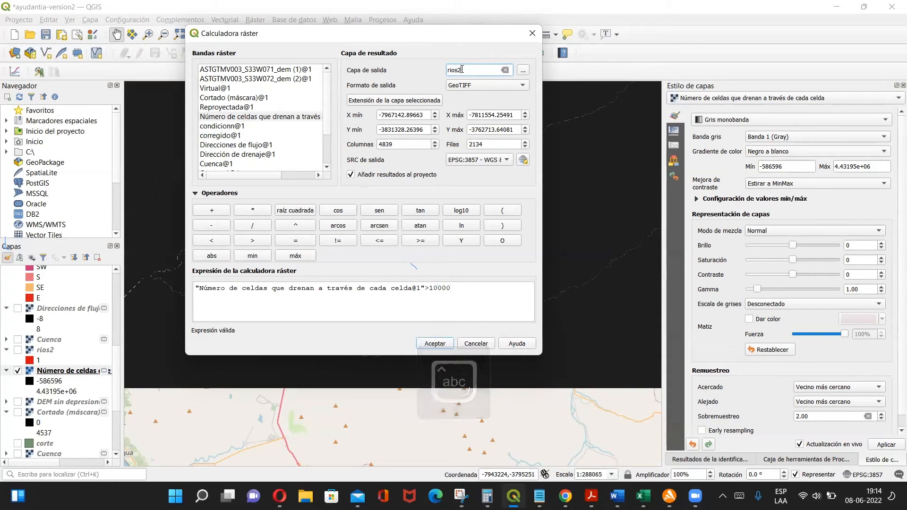
left_click(523, 70)
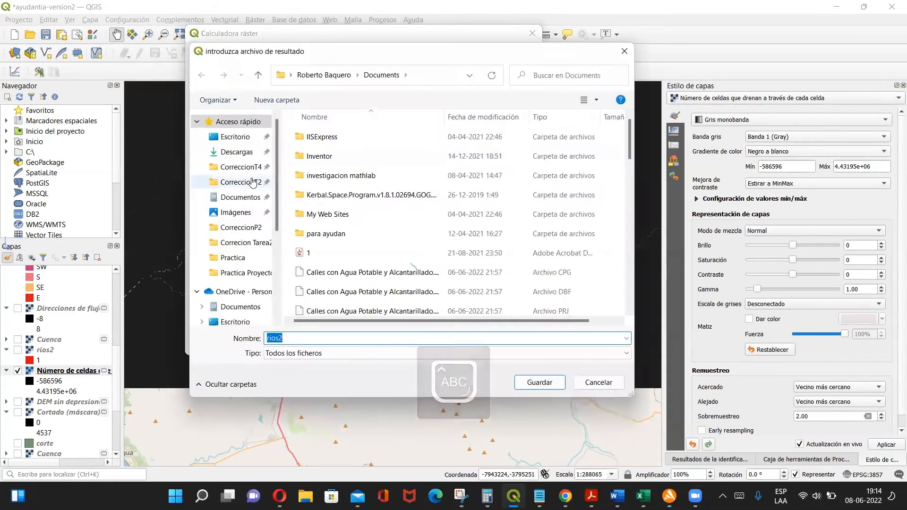
left_click(241, 152)
left_click(533, 382)
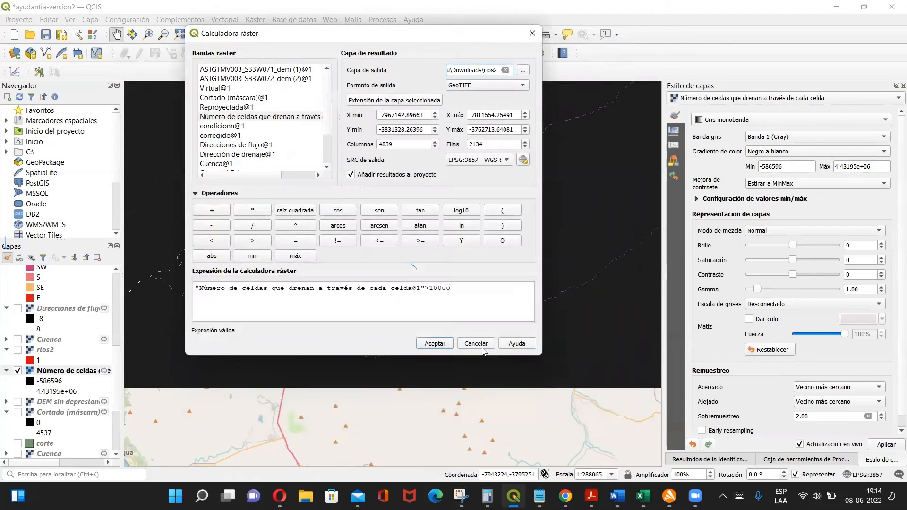
left_click(446, 343)
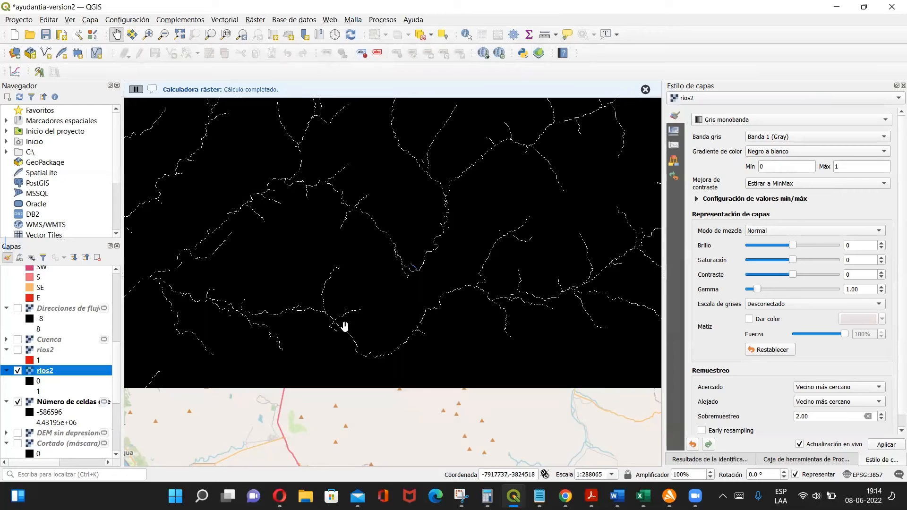
Step: Compare the new rios2 river network with the cell count raster by alternating which of the two layers is visible
left_click_drag(336, 272, 309, 365)
scroll(309, 364, "down", 3)
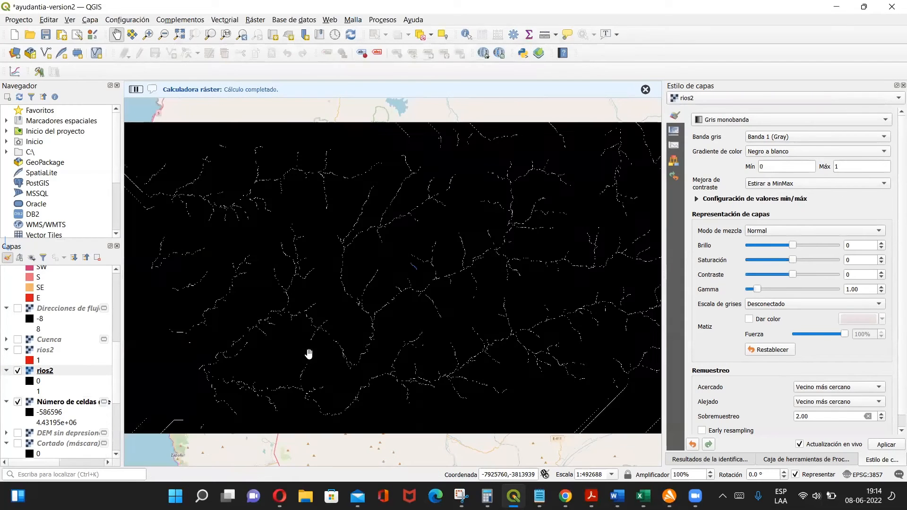
scroll(308, 355, "up", 1)
left_click(18, 402)
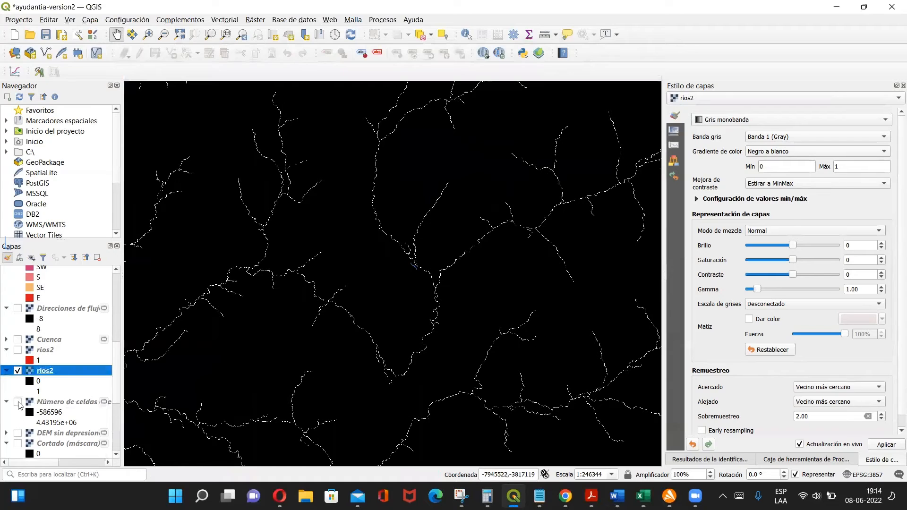
left_click(18, 371)
left_click(17, 402)
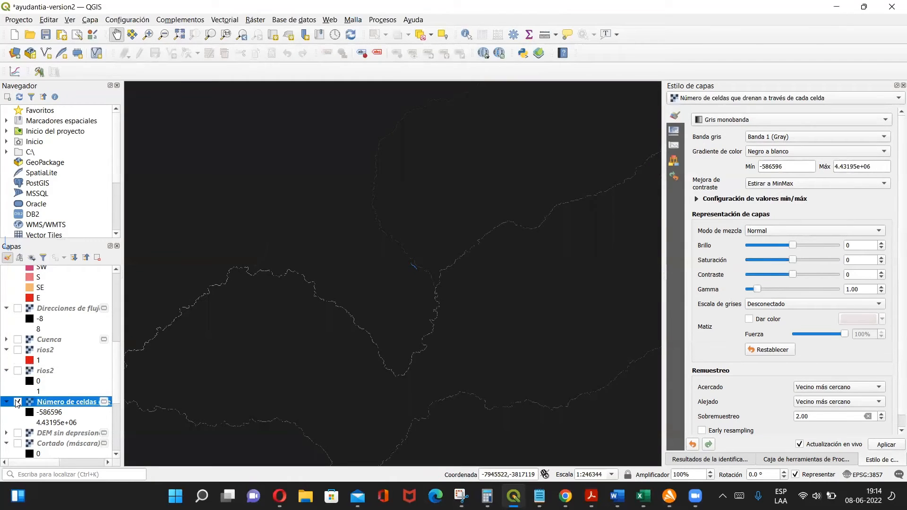
Step: Display only the new rios2 layer and examine its river branches across the whole raster extent
left_click(17, 401)
left_click(17, 371)
scroll(270, 329, "down", 1)
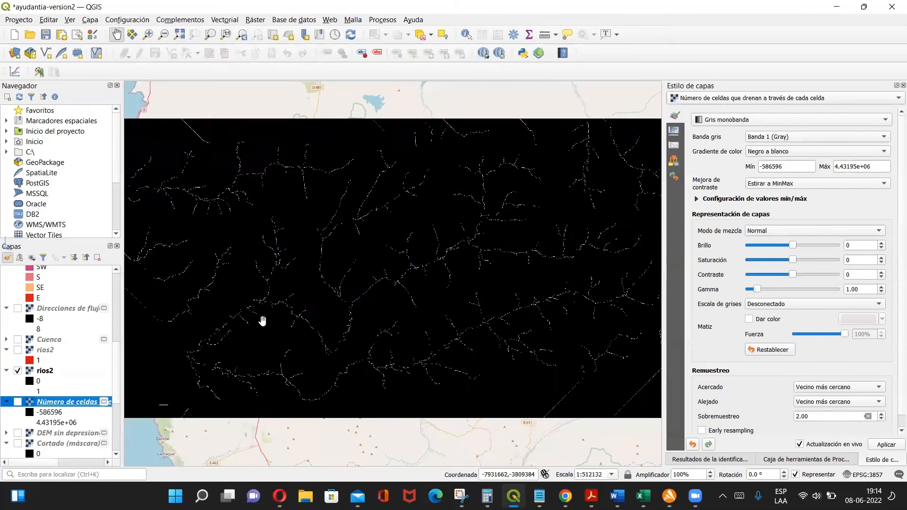
left_click_drag(262, 322, 346, 339)
left_click_drag(503, 326, 318, 316)
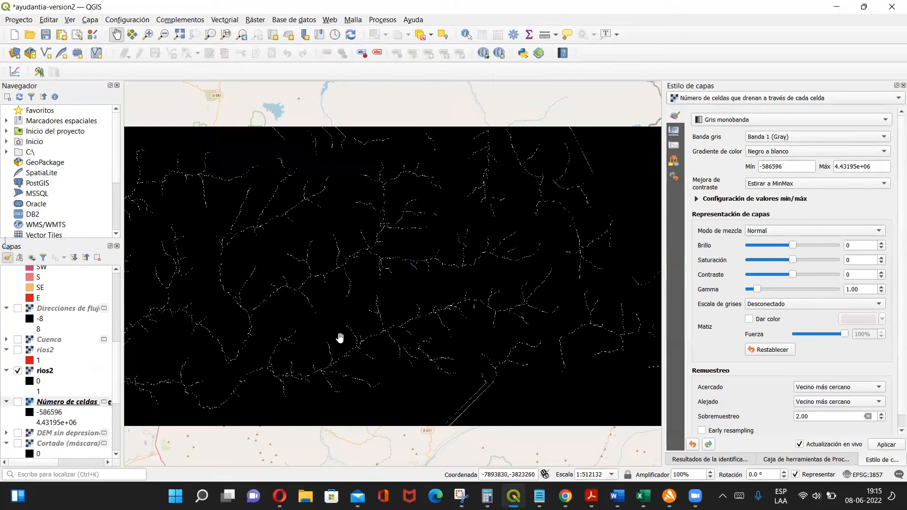
left_click_drag(221, 351, 310, 350)
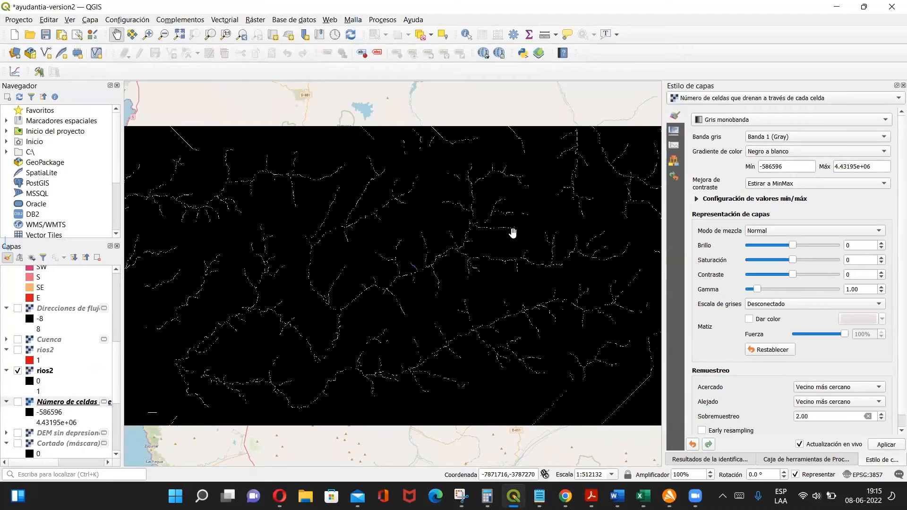
scroll(513, 233, "up", 1)
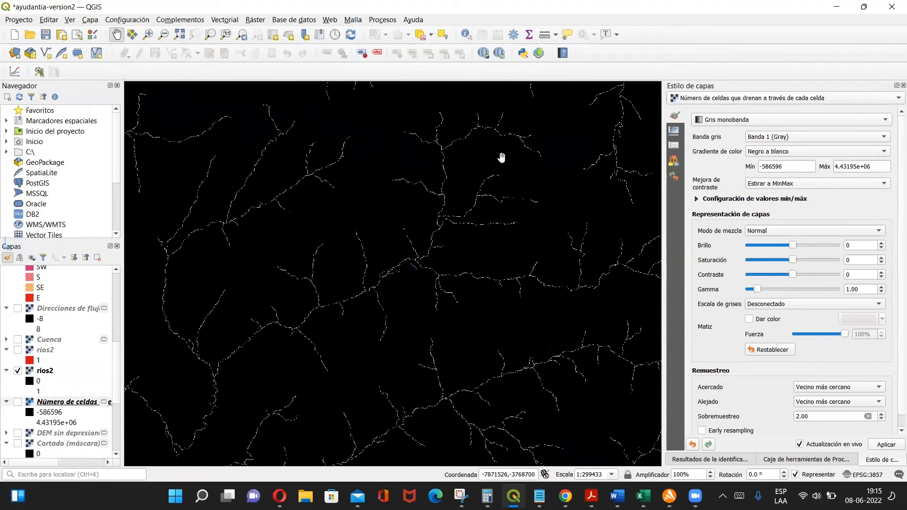
mouse_move(335, 263)
left_mouse_down()
mouse_move(362, 270)
mouse_move(354, 270)
left_mouse_up()
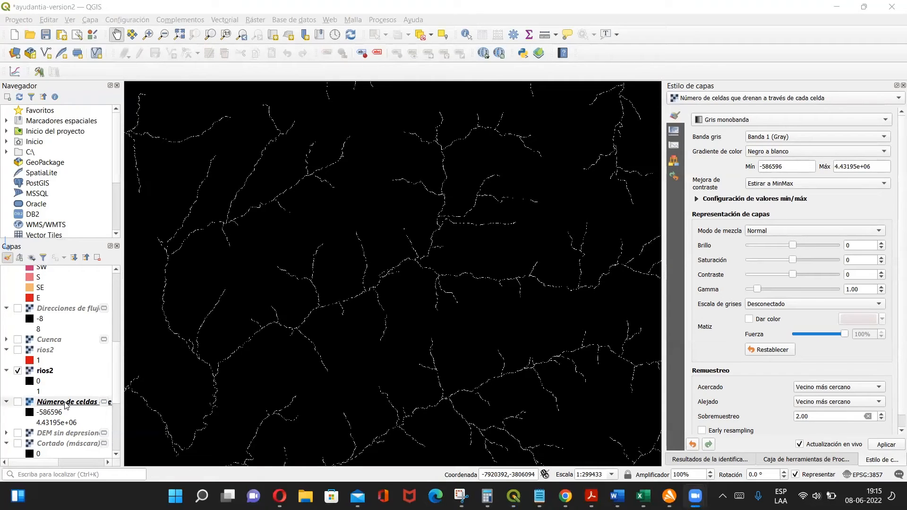
Step: Hide the rios2 layer and display and select the raster Número de celdas que drenan a través de cada celda
left_click(42, 405)
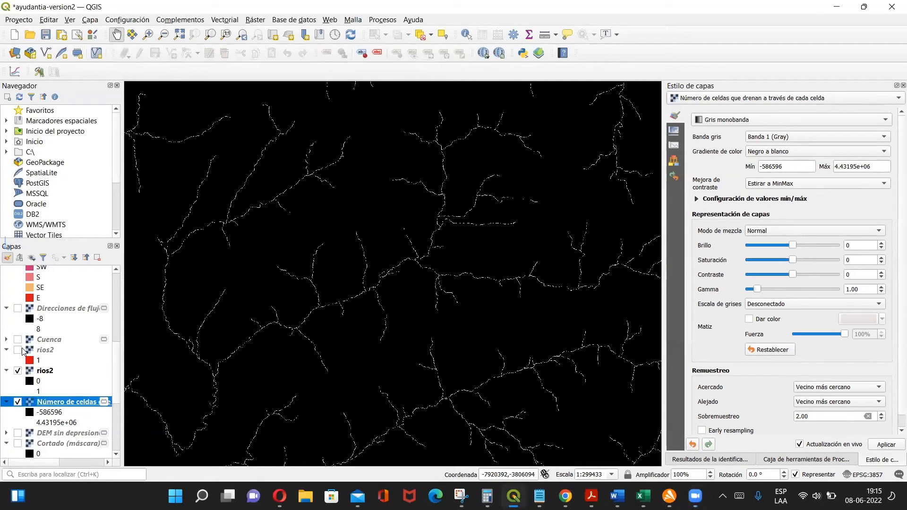
left_click(18, 371)
right_click(52, 407)
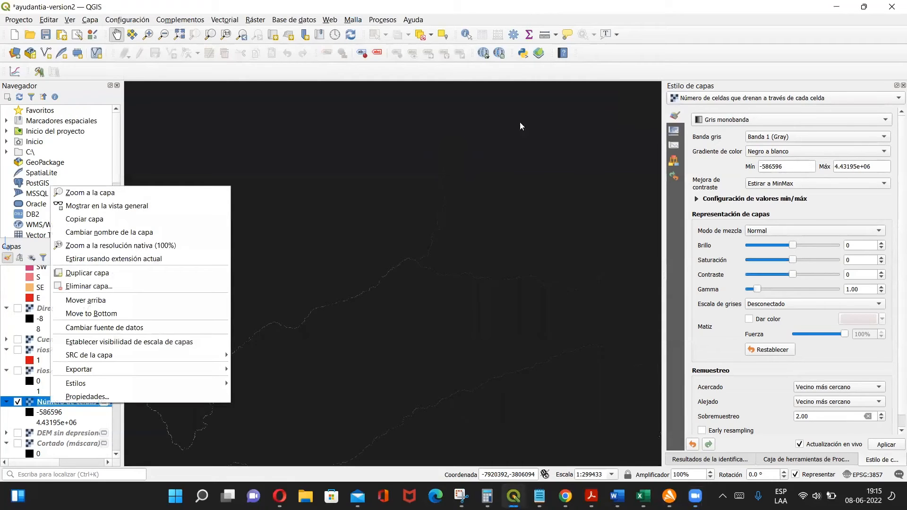
left_click(82, 401)
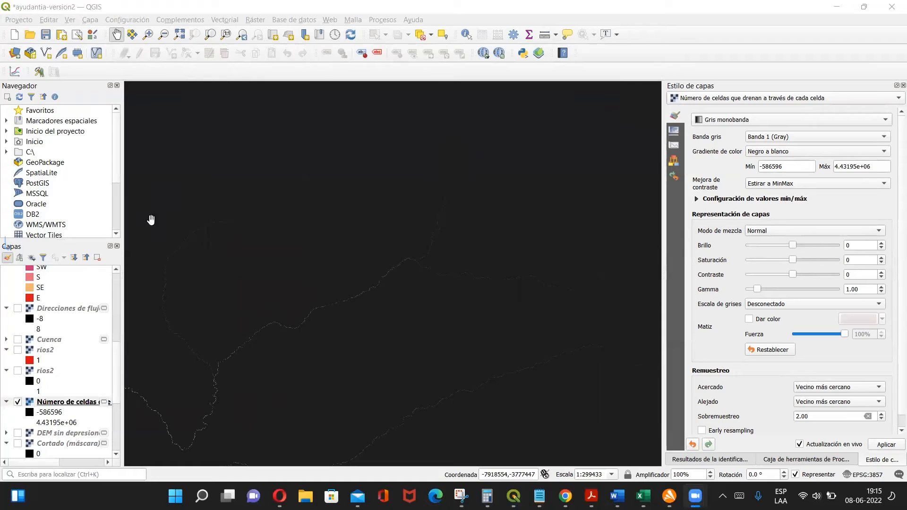
left_click(68, 402)
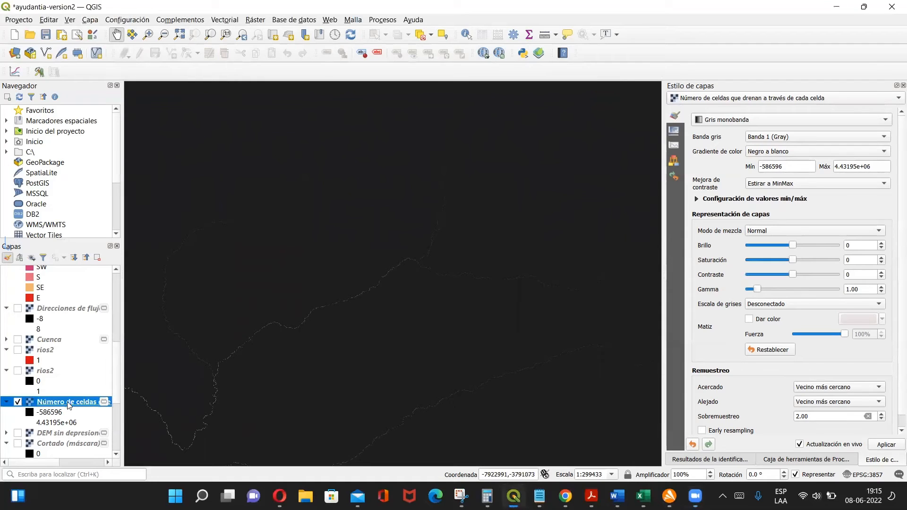
Step: Build the raster calculator expression "Número de celdas que drenan a través de cada celda@1">50000
left_click(255, 19)
left_click(272, 33)
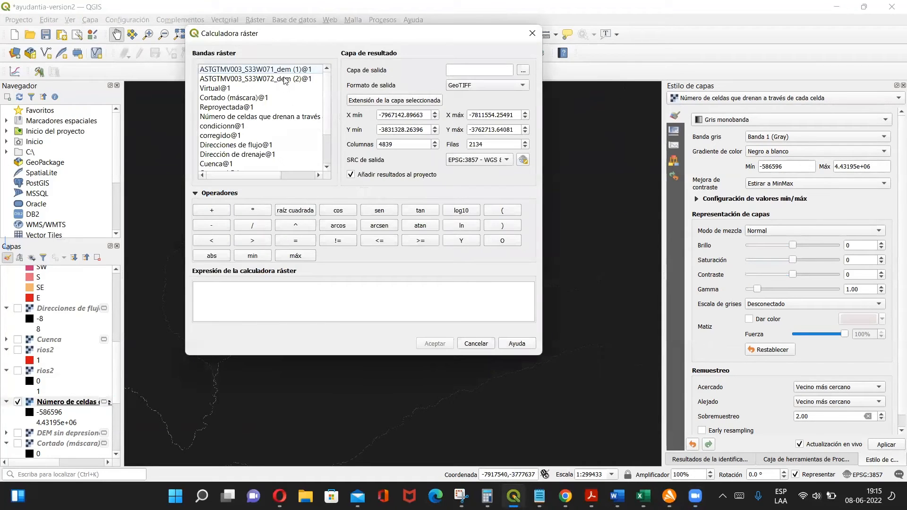
double_click(302, 118)
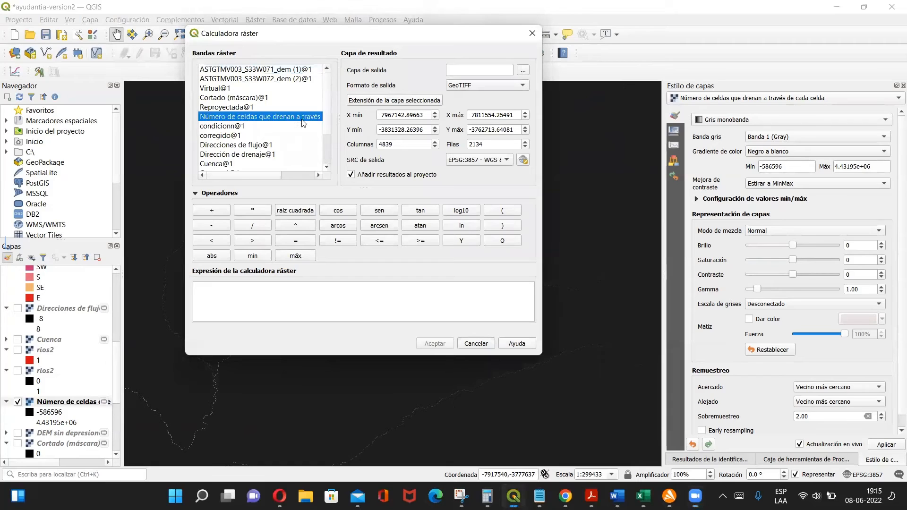
left_click(430, 292)
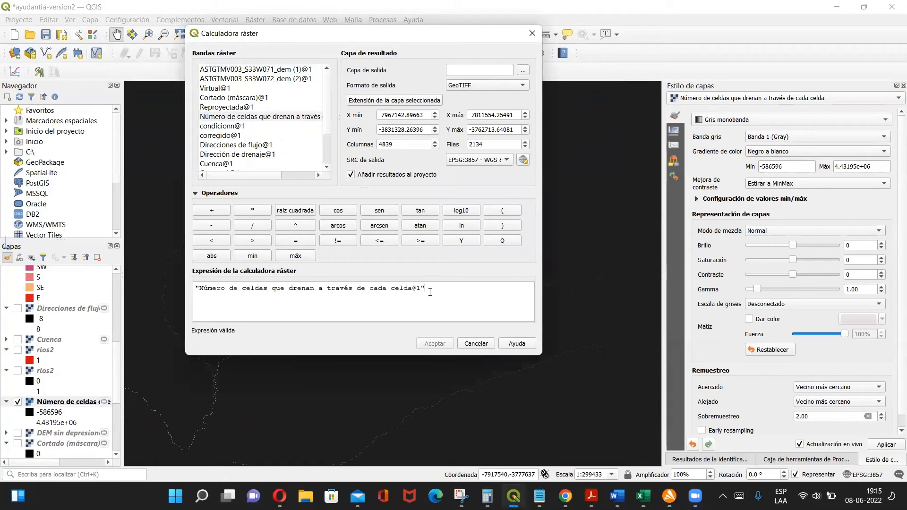
type(">50000")
left_click_drag(439, 290, 455, 290)
left_click(461, 314)
Step: Set the output layer to RIOS4 in the Downloads folder and run the >50000 raster calculation
left_click(484, 73)
type("RIOS4")
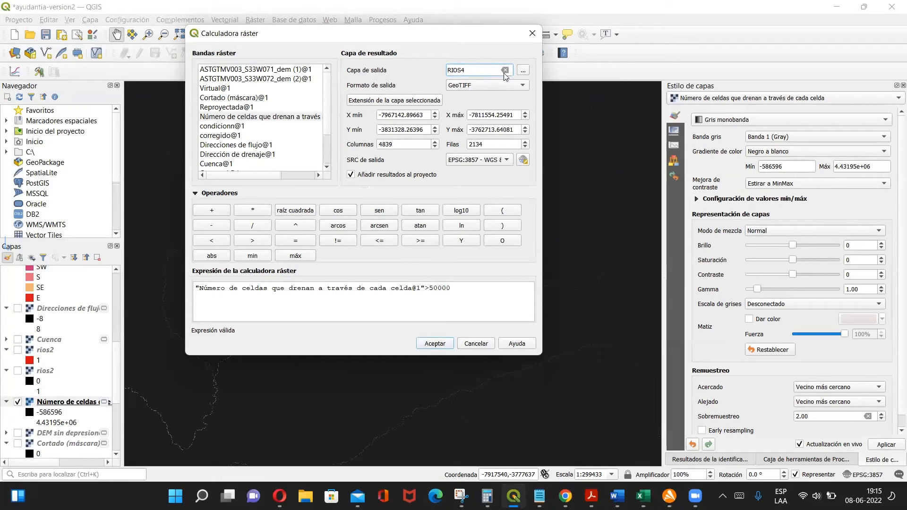
left_click(523, 69)
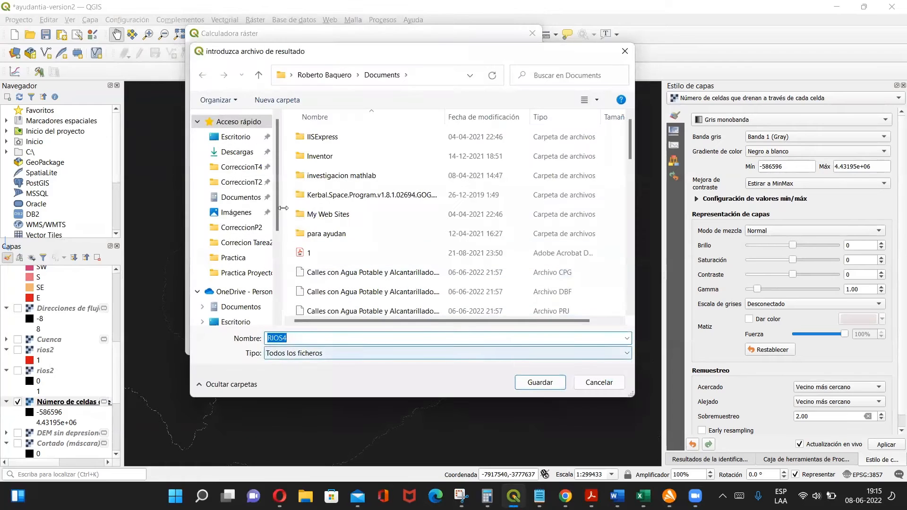
left_click(238, 152)
left_click(540, 383)
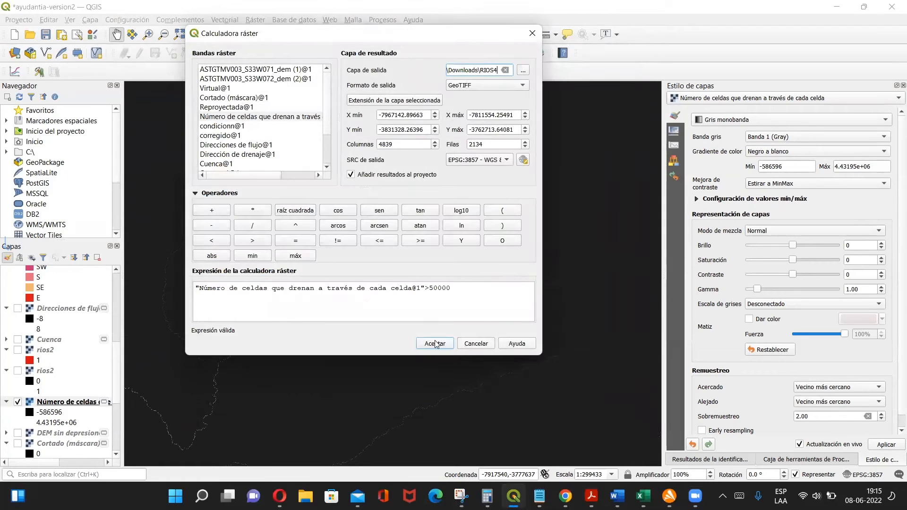
left_click(437, 345)
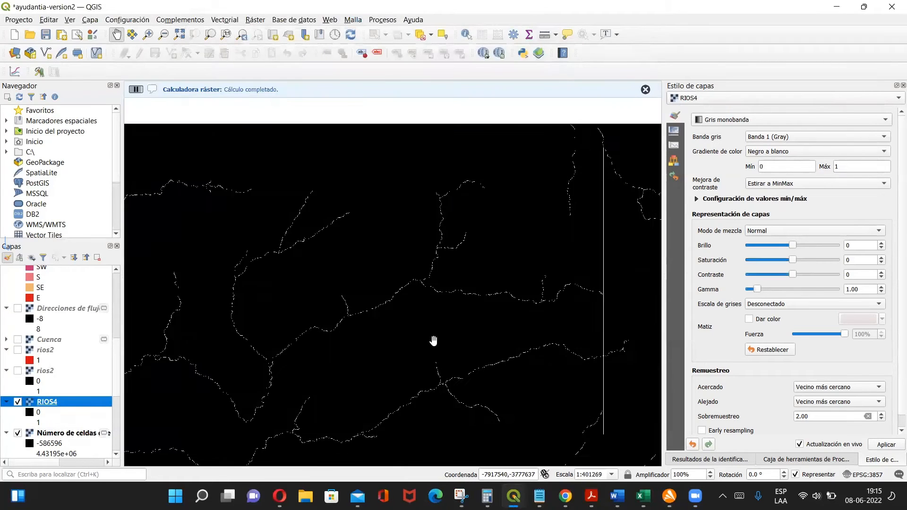
Step: Examine the full extent of the RIOS4 river network and its main branches
scroll(433, 341, "down", 1)
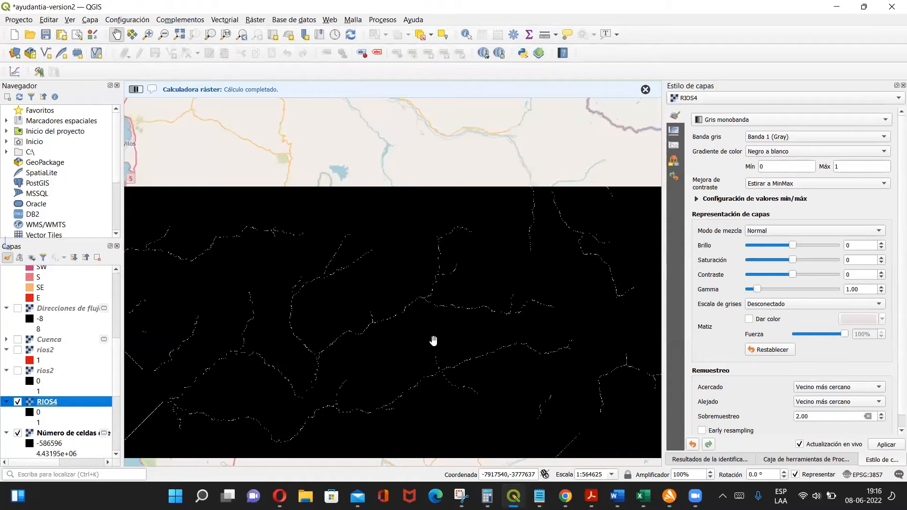
scroll(434, 341, "down", 2)
left_click_drag(433, 341, 423, 289)
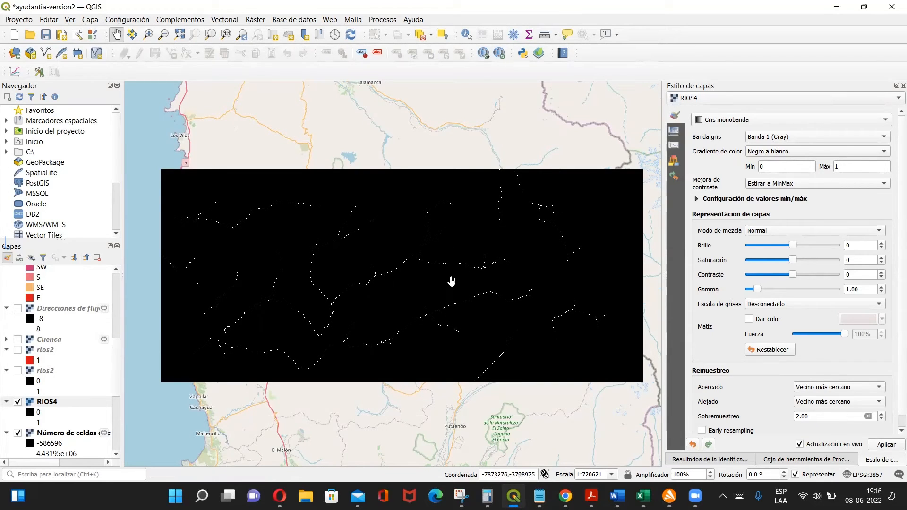
scroll(451, 281, "up", 1)
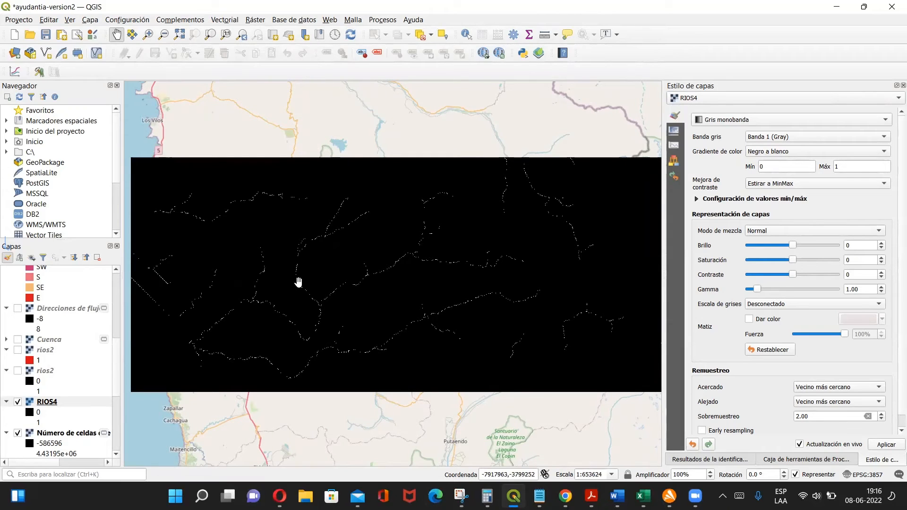
left_click_drag(299, 282, 329, 295)
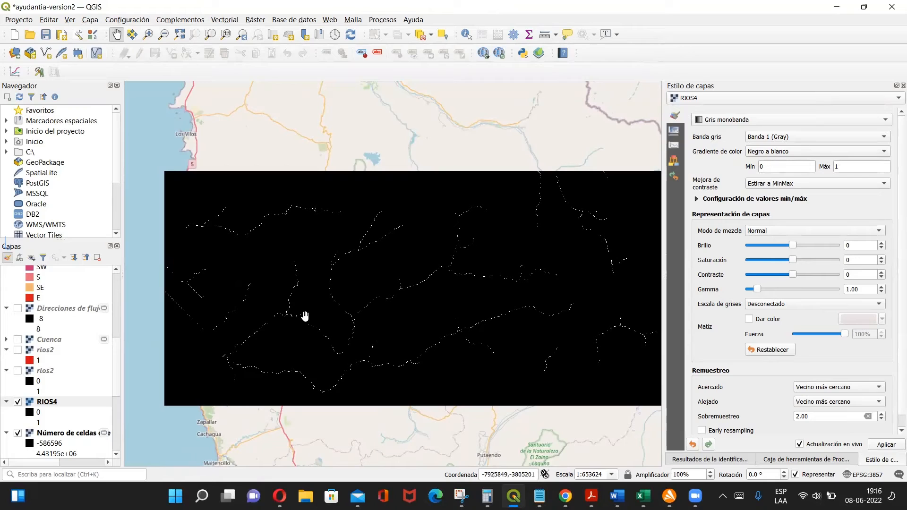
left_click_drag(305, 315, 279, 312)
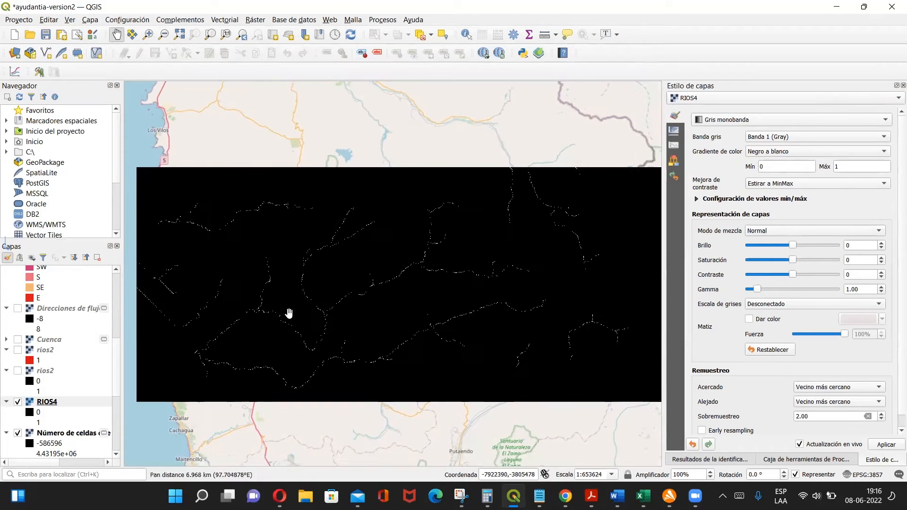
Step: Make the RIOS4 layer mostly transparent through its global opacity and hide the cell count raster beneath it
right_click(39, 404)
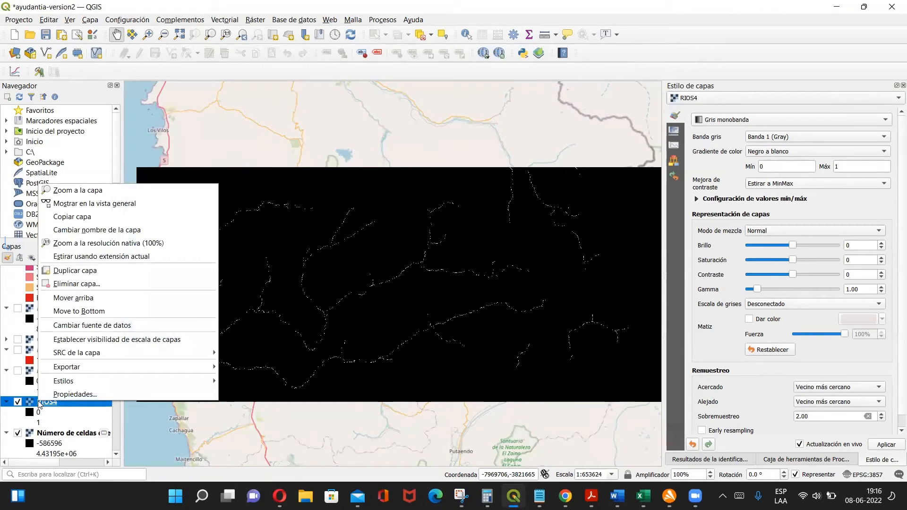
left_click(65, 395)
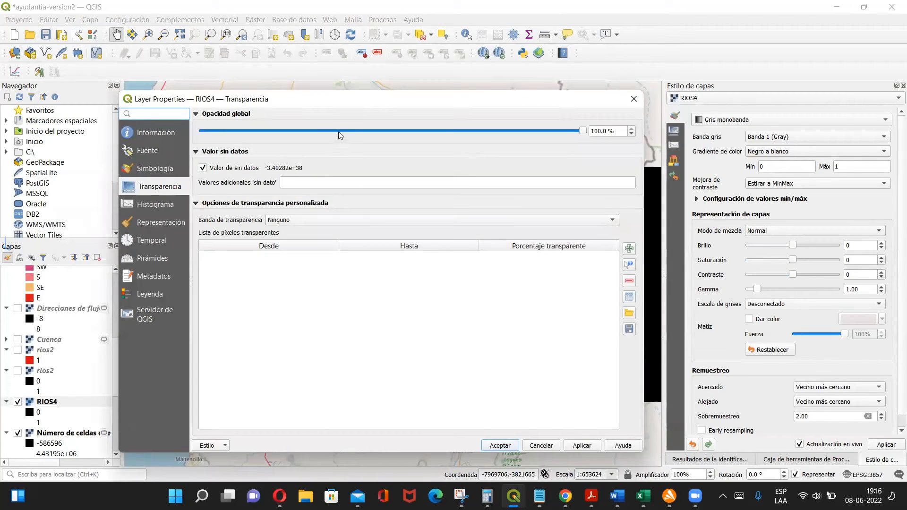
left_click_drag(584, 131, 291, 141)
left_click(495, 446)
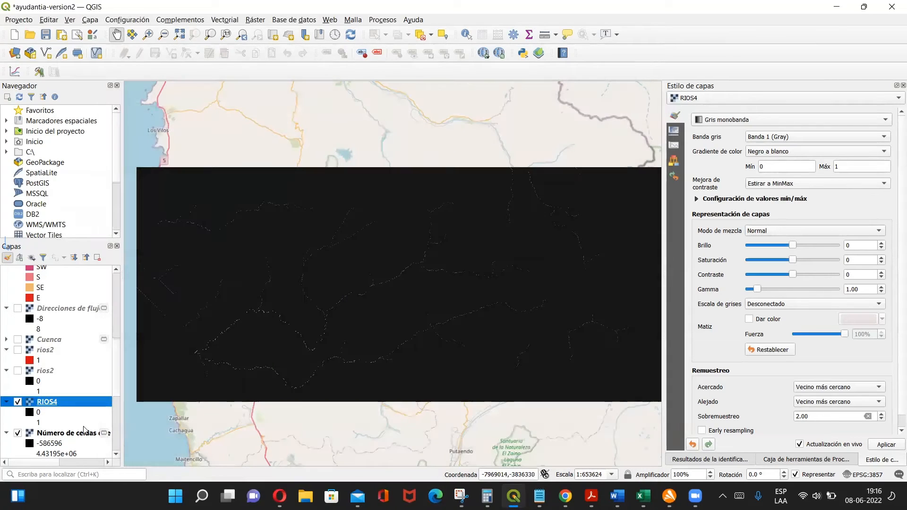
left_click(18, 434)
Step: Compare the RIOS4 river lines with the base map's rivers and valleys around Petorca and Chincolco
scroll(369, 295, "up", 1)
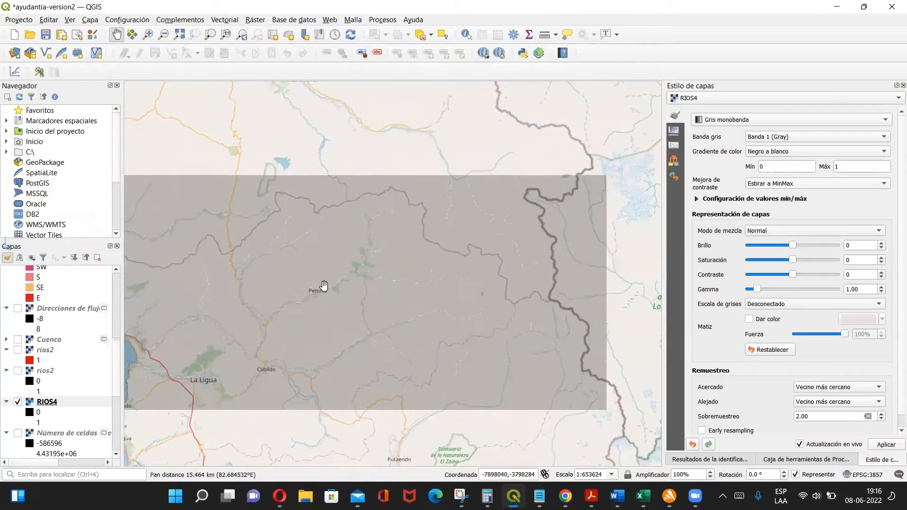
left_click_drag(320, 283, 384, 280)
scroll(384, 280, "up", 6)
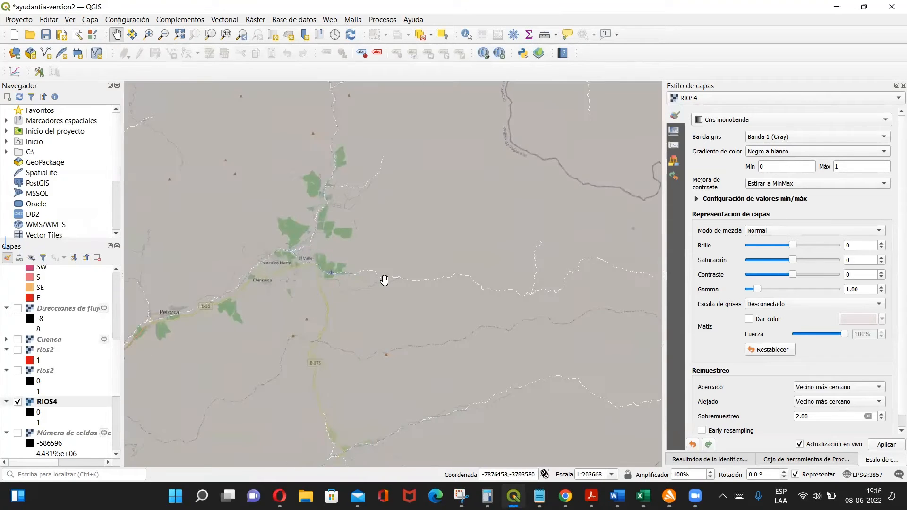
left_click_drag(291, 284, 382, 275)
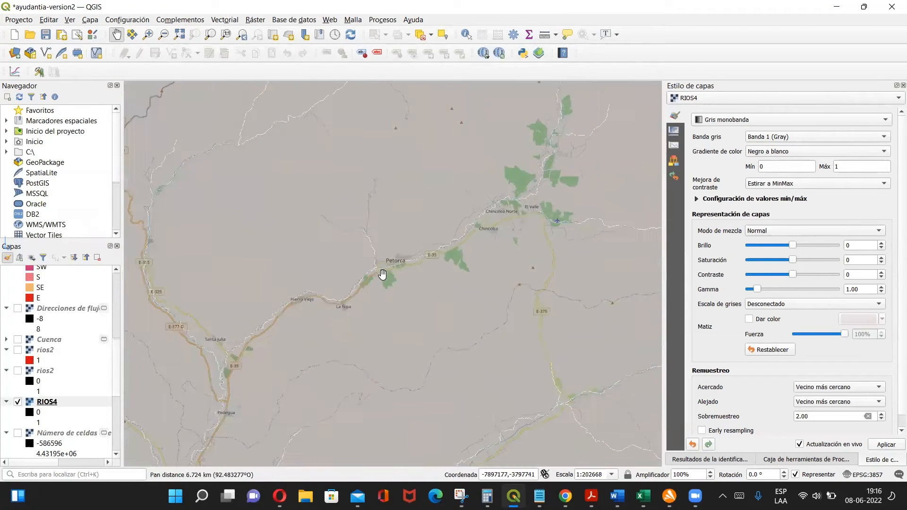
Step: Compare the RIOS4 river lines with the base map's river around the confluence near Alicahue and Los Ciruelos
left_click_drag(557, 355, 346, 241)
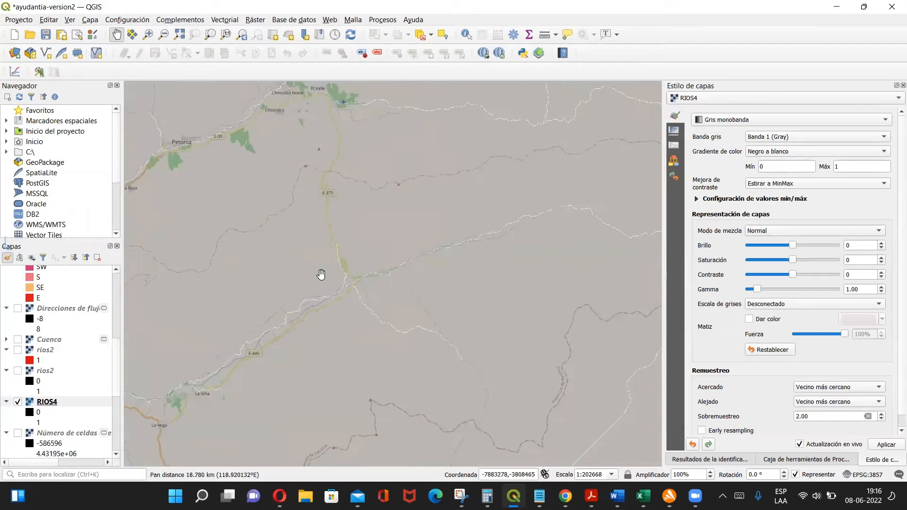
scroll(380, 298, "up", 5)
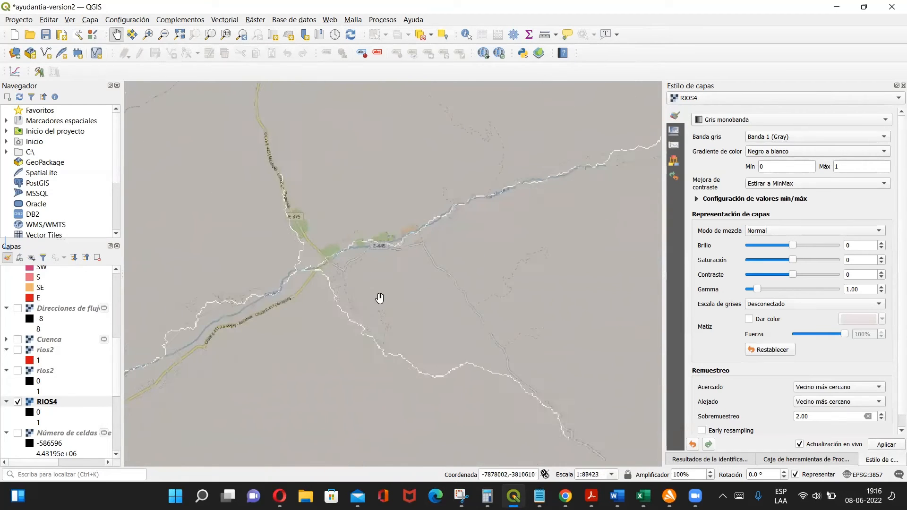
scroll(239, 278, "up", 1)
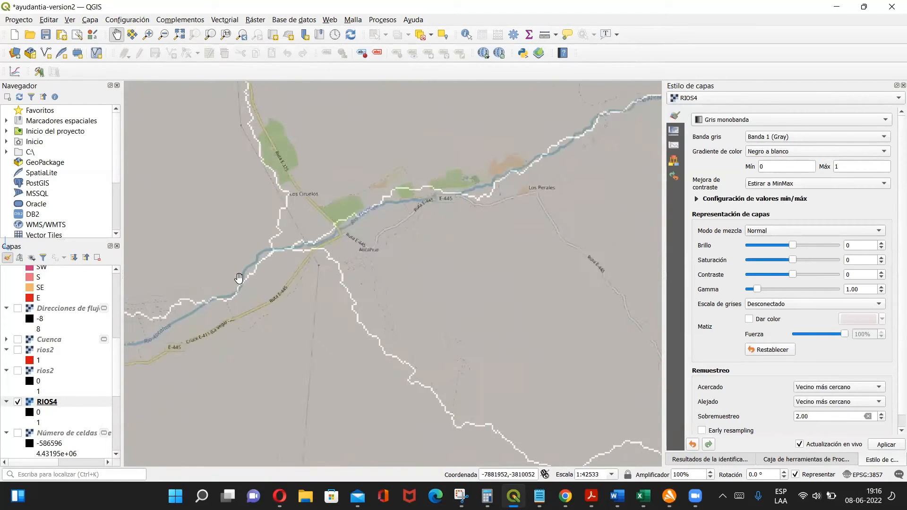
scroll(351, 227, "up", 1)
left_click_drag(351, 228, 340, 247)
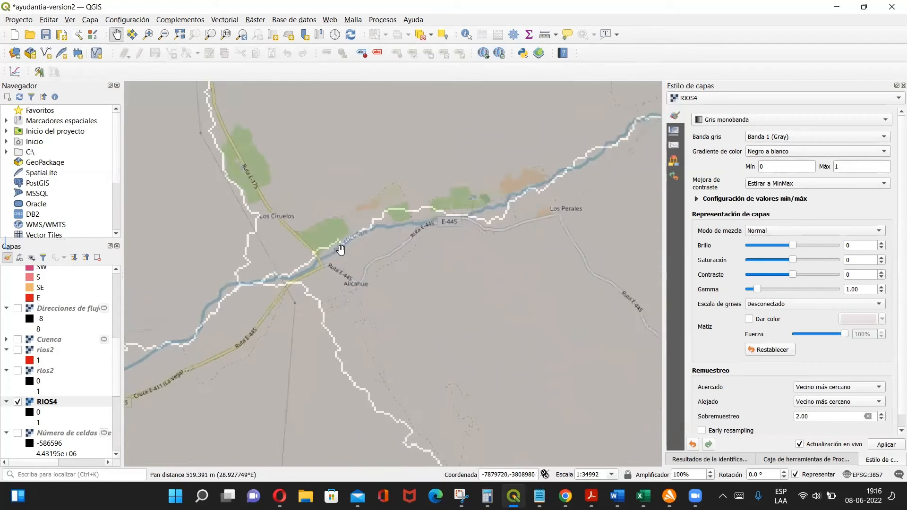
scroll(340, 247, "up", 1)
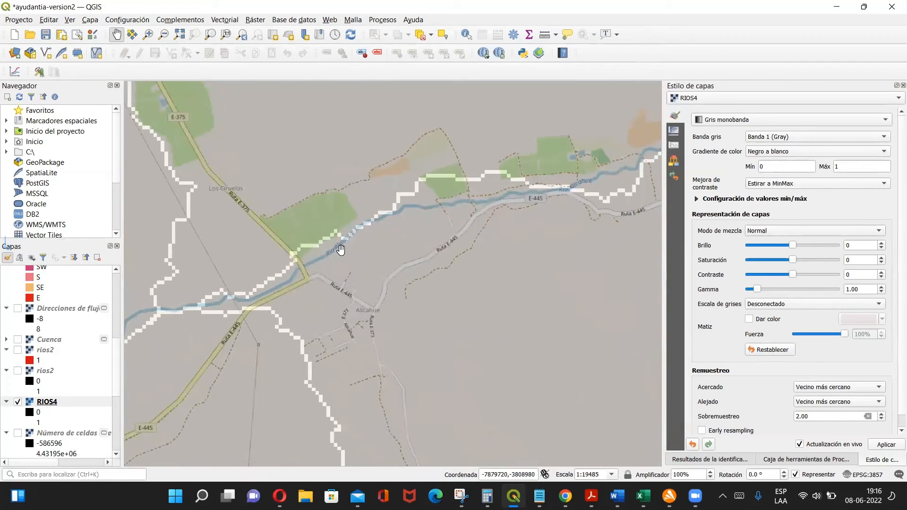
scroll(341, 249, "down", 2)
scroll(340, 249, "down", 1)
left_click_drag(509, 413, 471, 398)
left_click(624, 87)
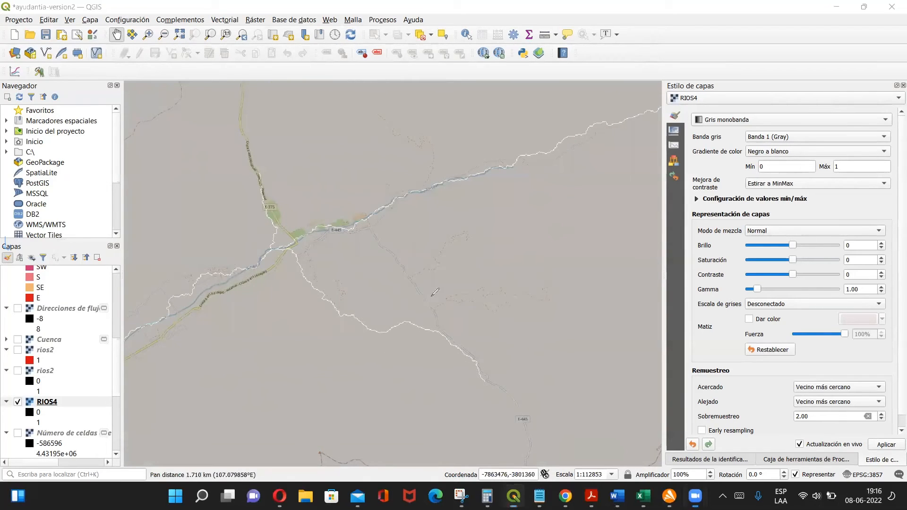
left_click_drag(432, 296, 441, 316)
left_click_drag(321, 383, 354, 358)
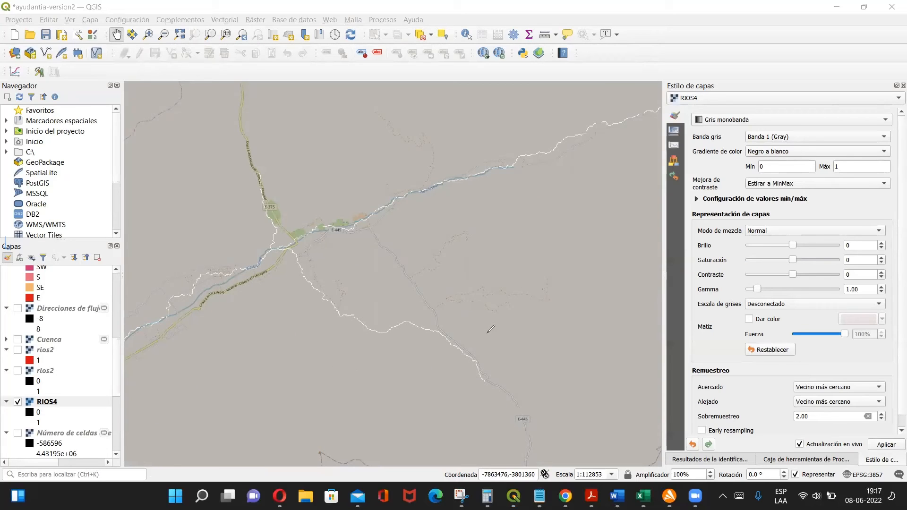
Step: Check the RIOS4 network against the base map's rivers from Petorca and Cabildo to La Ligua and the eastern mountains
scroll(426, 316, "down", 1)
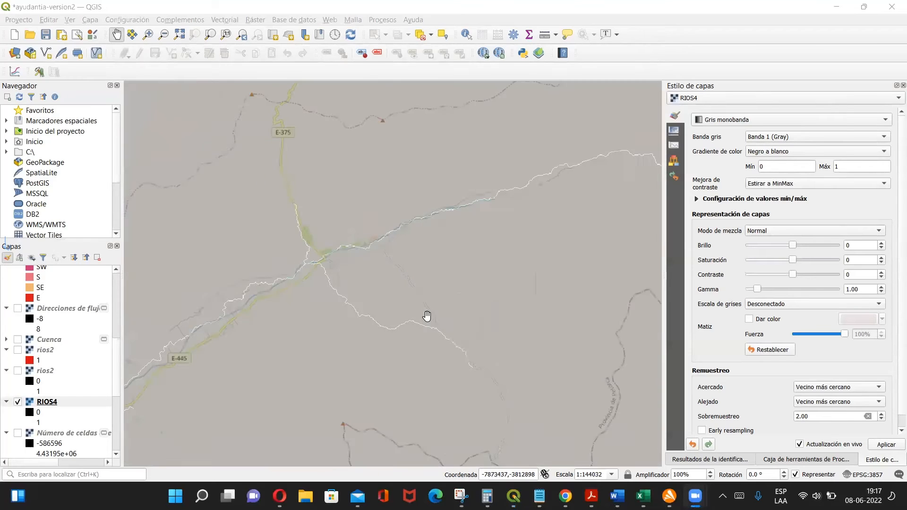
scroll(427, 316, "down", 1)
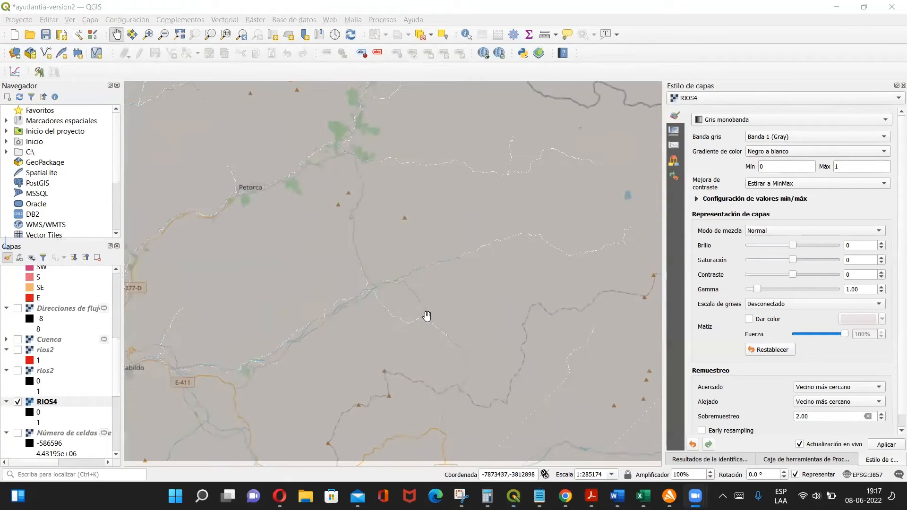
left_click_drag(375, 268, 391, 350)
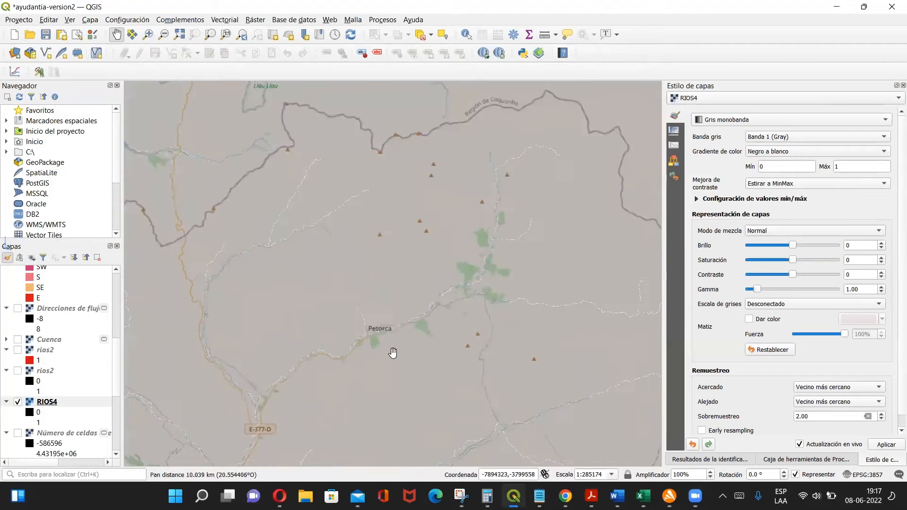
left_click_drag(258, 337, 352, 224)
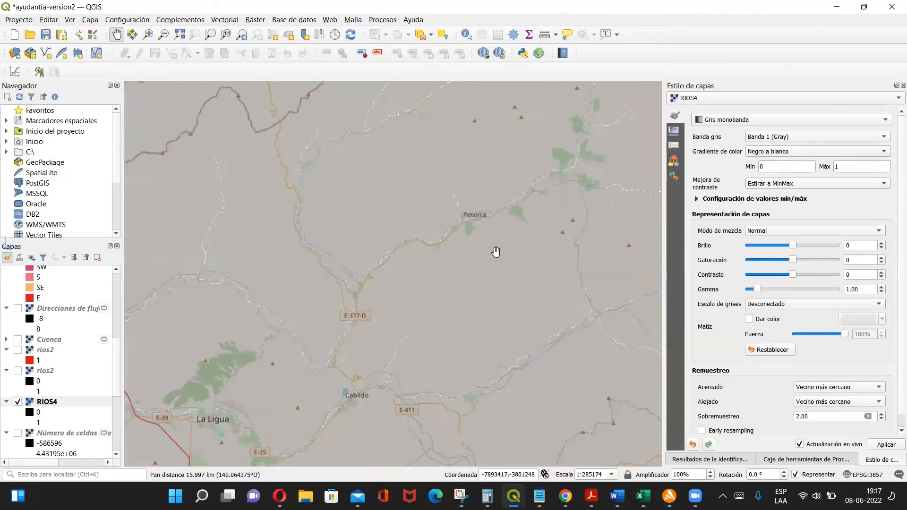
left_click_drag(235, 329, 336, 316)
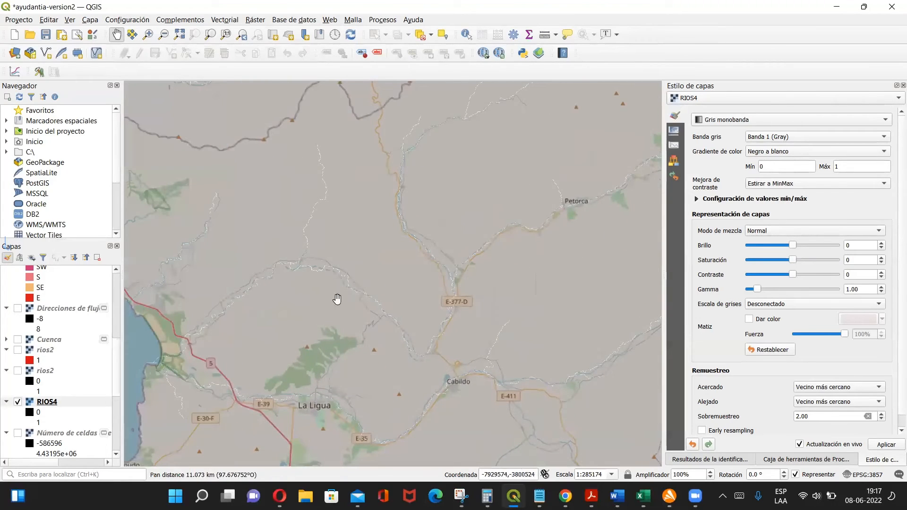
left_click_drag(370, 366, 282, 294)
left_click_drag(572, 280, 422, 292)
left_click_drag(619, 234, 421, 310)
left_click_drag(633, 218, 510, 257)
scroll(510, 257, "down", 1)
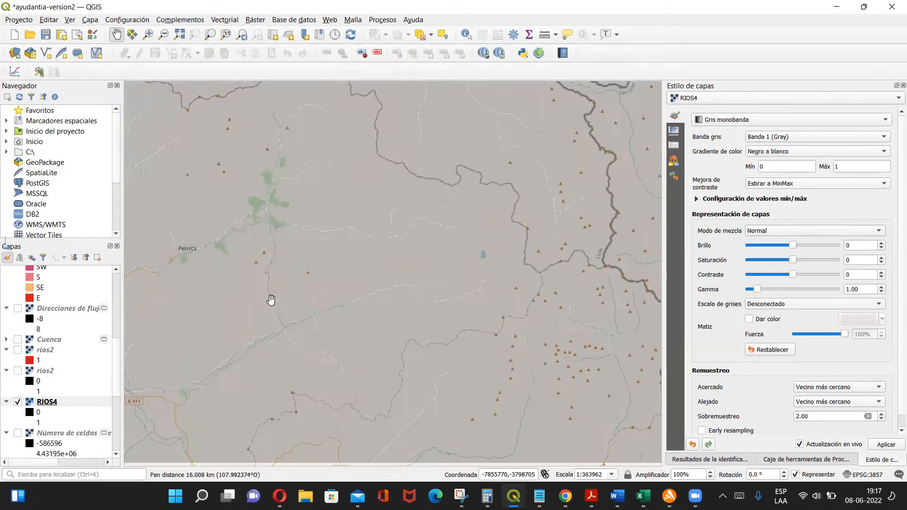
Step: Remove the RIOS4 layer from the project and turn on the black-and-white rios2 raster
right_click(36, 402)
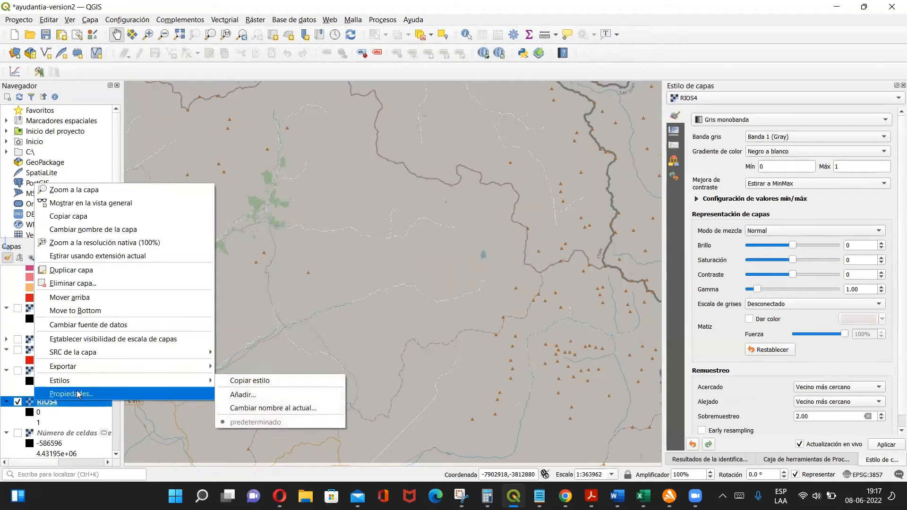
left_click(100, 283)
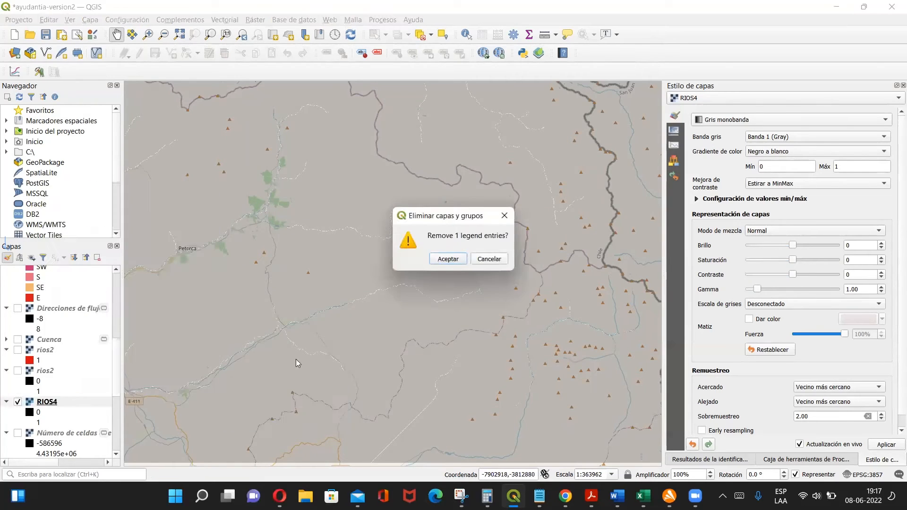
left_click(439, 261)
left_click(19, 371)
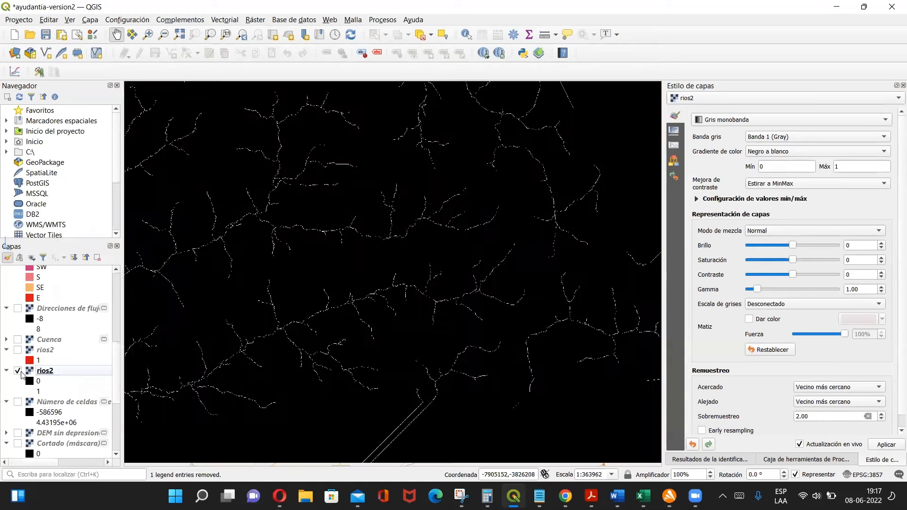
Step: Examine the extent and branching of the rios2 network, toggling the layer to compare it with the base map
left_click_drag(337, 321, 318, 300)
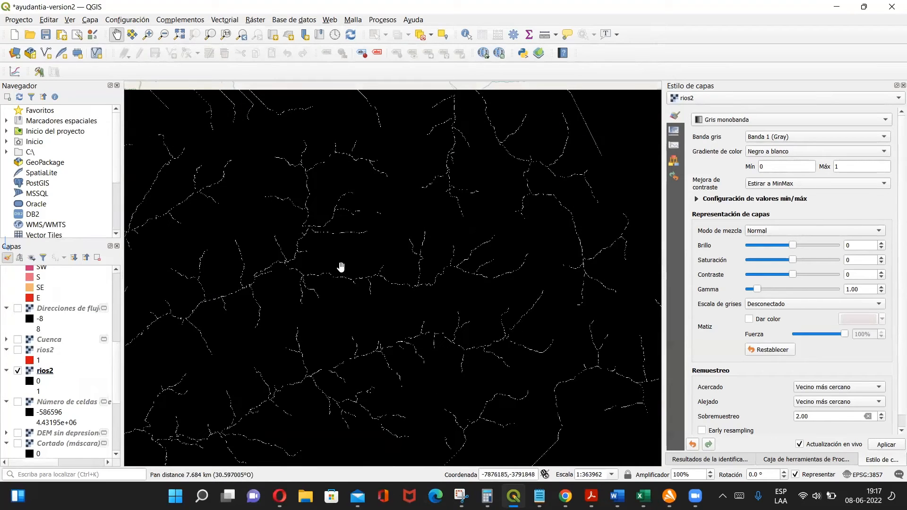
left_click(18, 371)
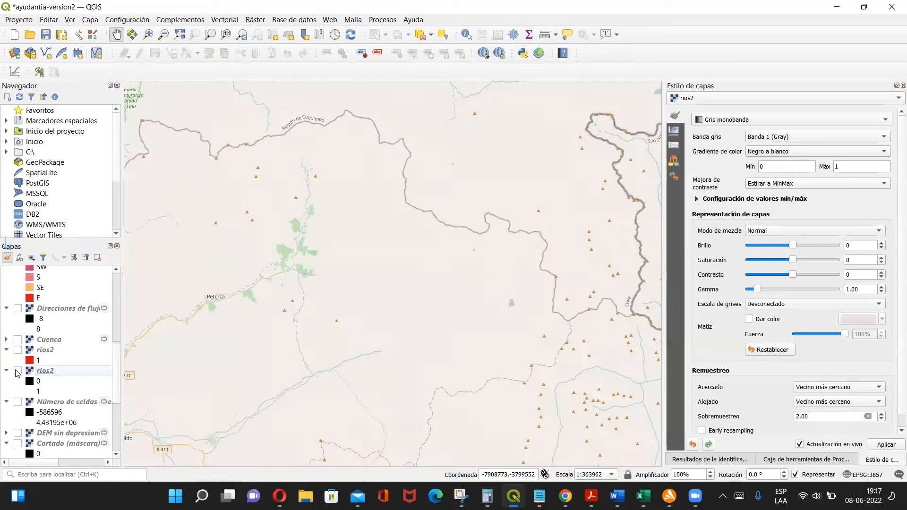
left_click(18, 372)
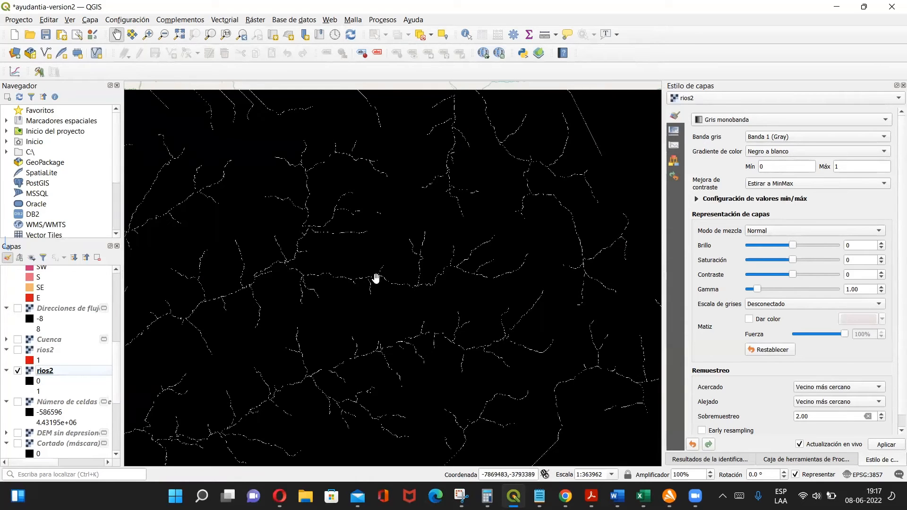
left_click_drag(413, 273, 452, 290)
scroll(474, 283, "down", 1)
scroll(474, 284, "down", 1)
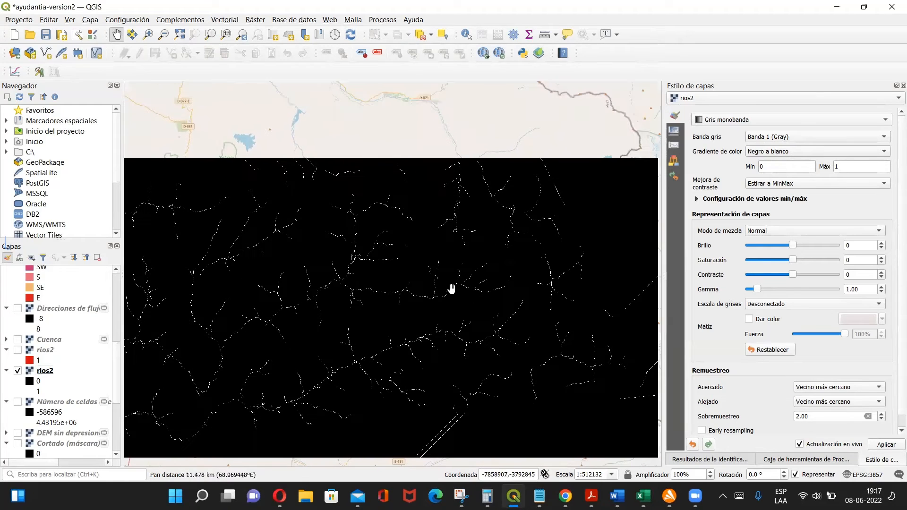
left_click_drag(406, 256, 405, 223)
scroll(405, 221, "up", 2)
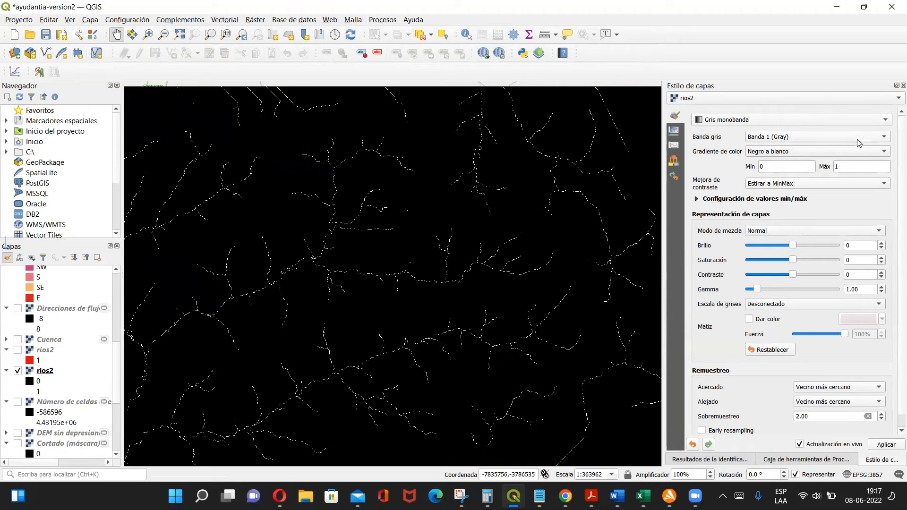
Step: Style rios2 with paletted/unique values, classify it with random colors, and delete the class for value 0
left_click(882, 124)
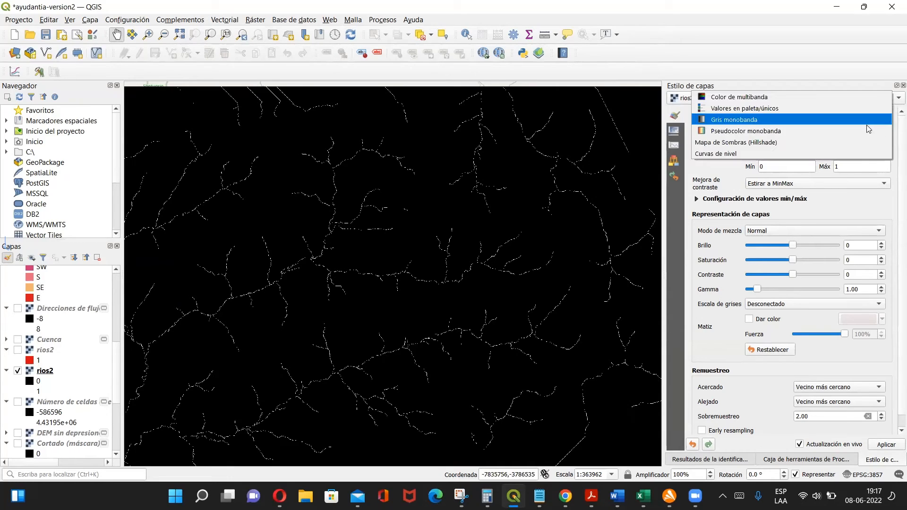
left_click(833, 109)
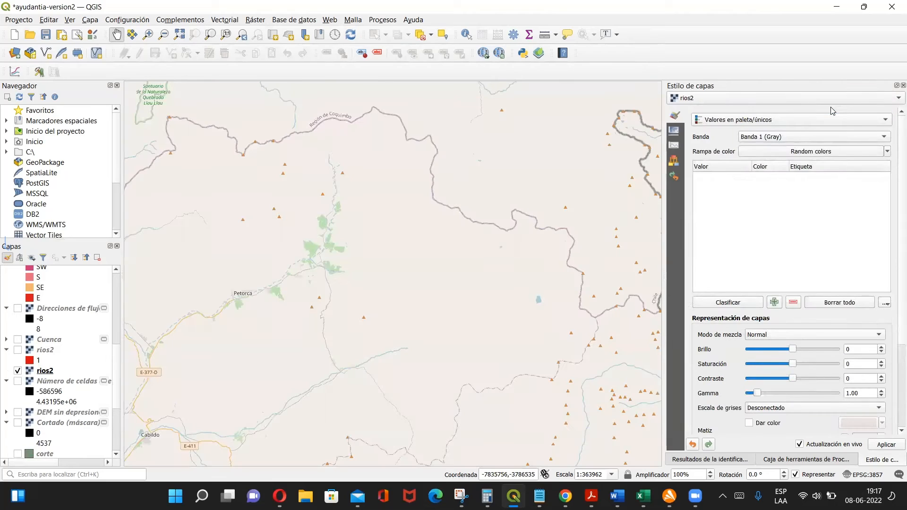
left_click(726, 303)
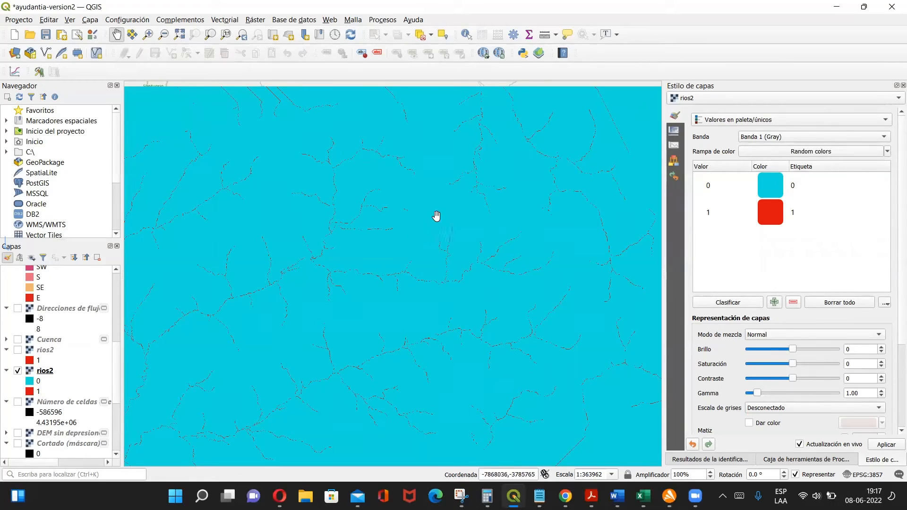
left_click(771, 187)
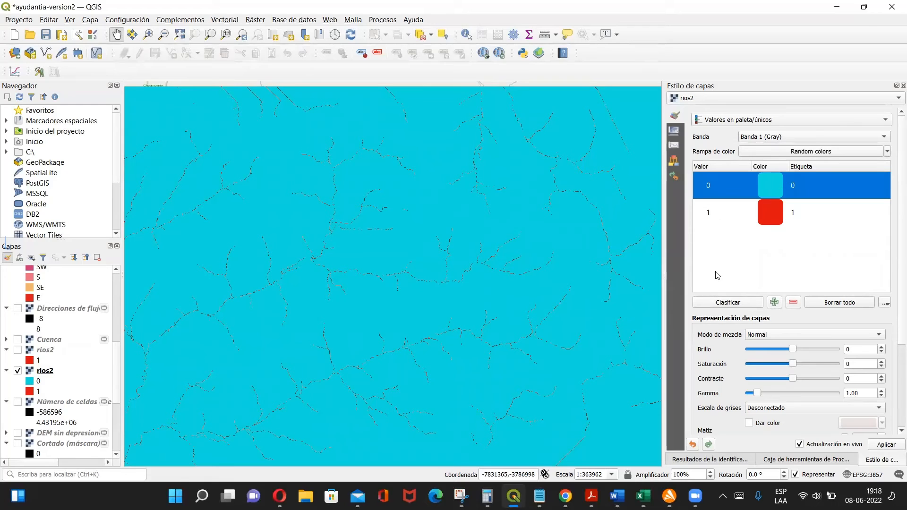
left_click(793, 302)
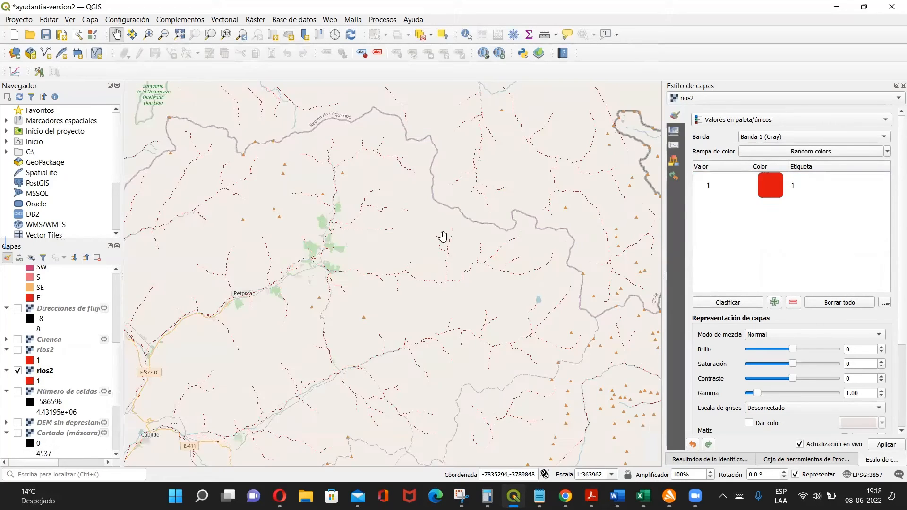
Step: Hide the OSM Standard base map so that only the rios2 river lines are displayed
scroll(371, 285, "up", 1)
scroll(371, 286, "up", 3)
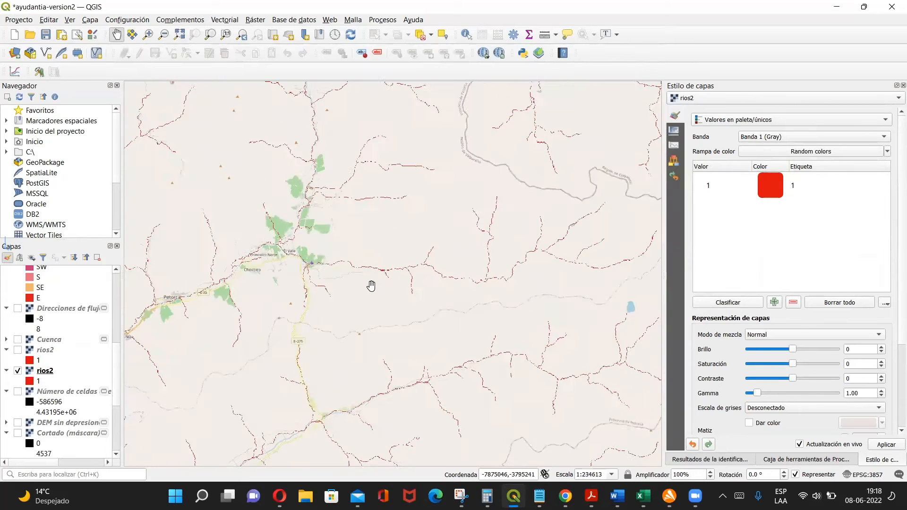
scroll(26, 442, "down", 4)
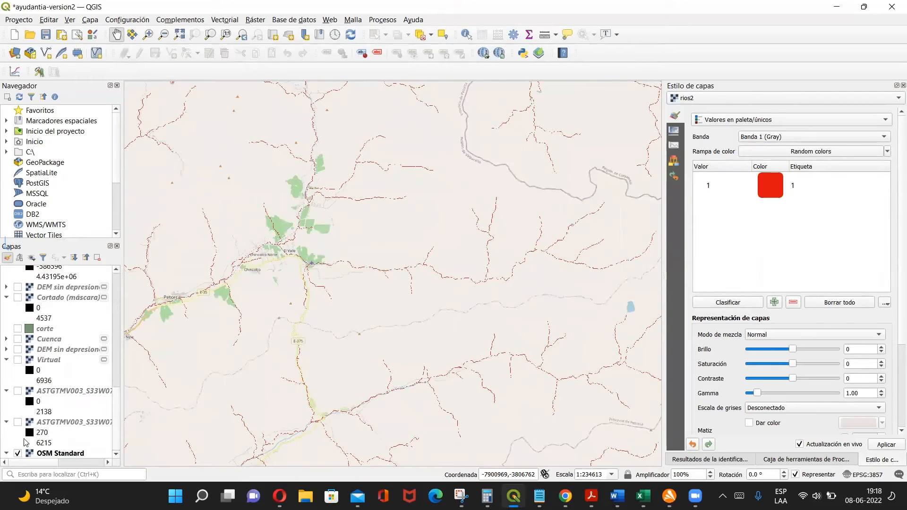
left_click(18, 453)
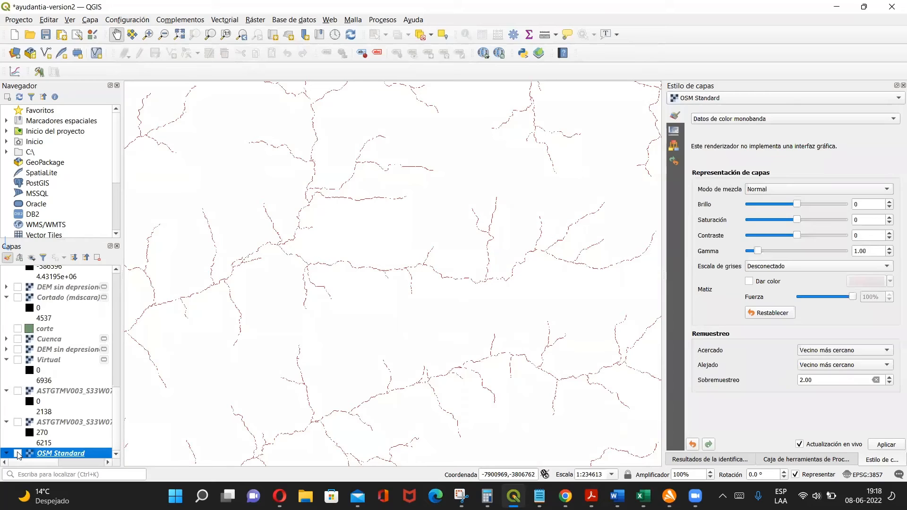
Step: Examine the red rios2 river network on the blank background, from its full extent to its individual branches
scroll(433, 304, "down", 5)
scroll(433, 304, "down", 1)
scroll(433, 304, "down", 1)
scroll(433, 304, "up", 2)
scroll(433, 303, "up", 2)
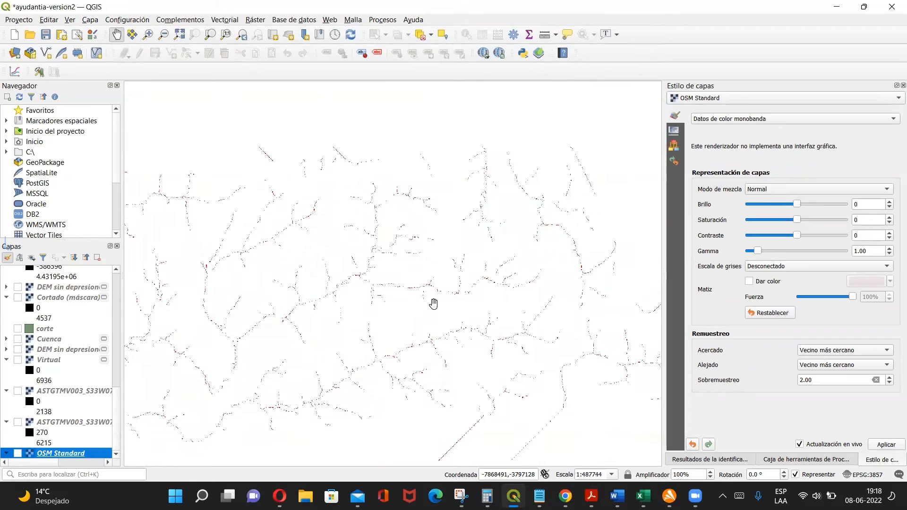
scroll(433, 304, "up", 1)
scroll(433, 304, "up", 1)
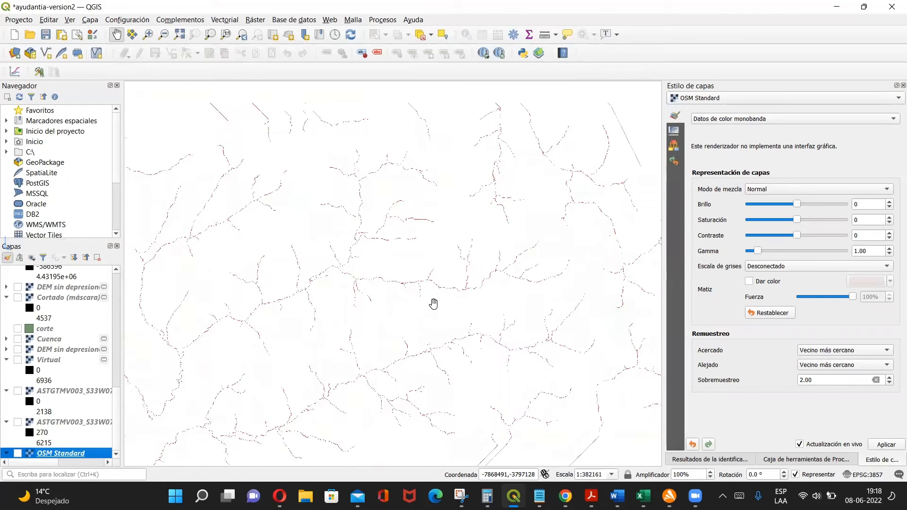
scroll(455, 306, "up", 1)
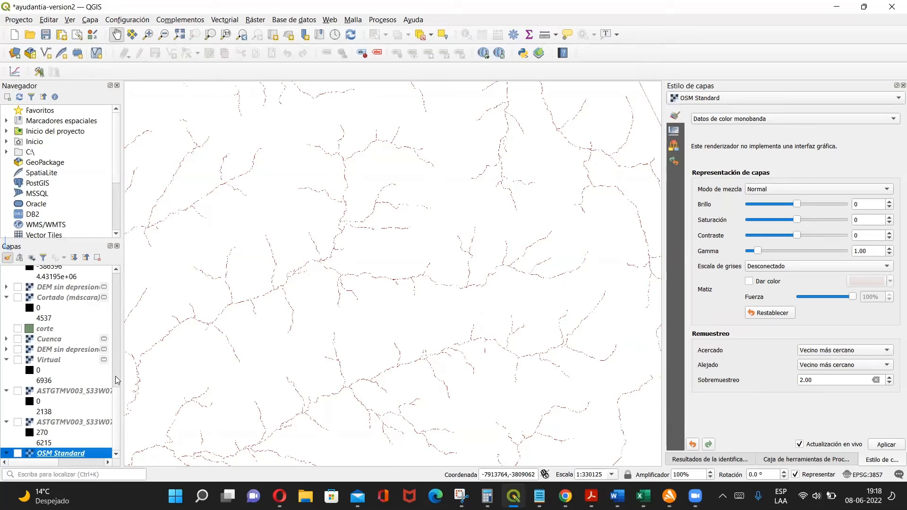
scroll(118, 383, "up", 5)
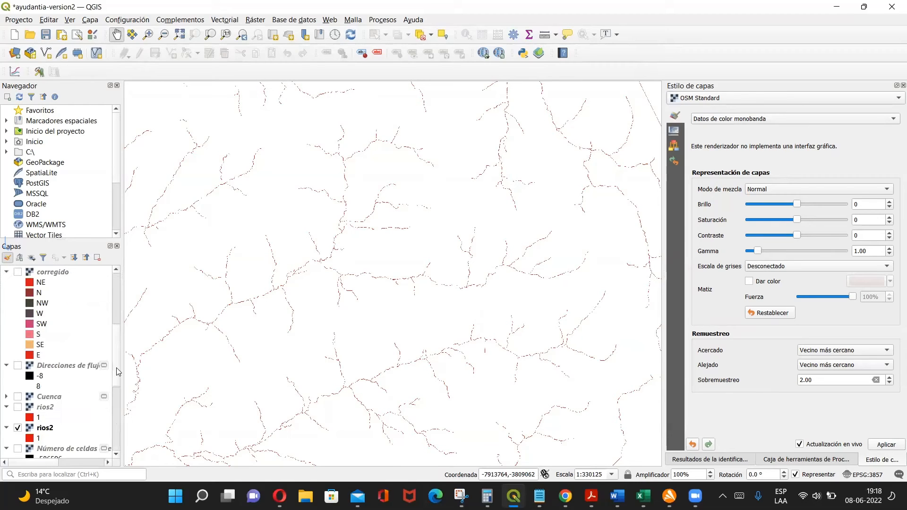
scroll(118, 378, "down", 5)
scroll(120, 409, "up", 3)
scroll(120, 434, "down", 3)
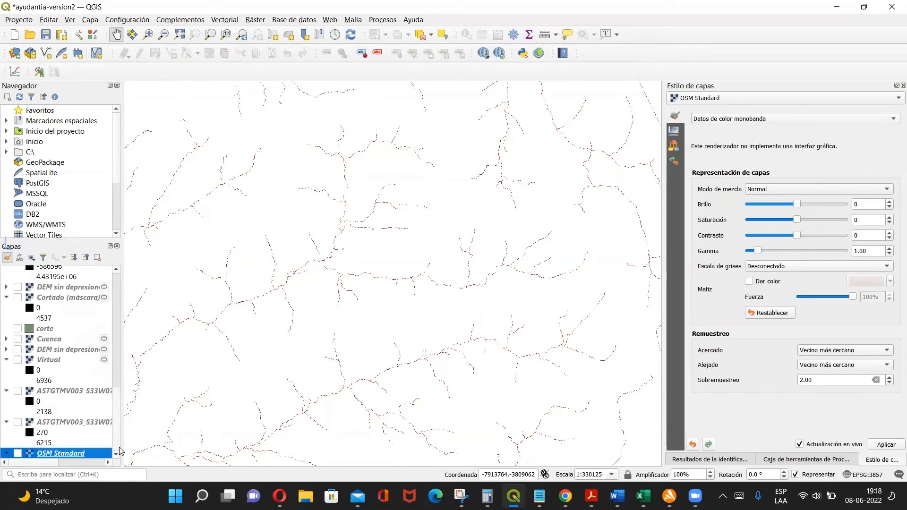
scroll(121, 426, "up", 4)
scroll(123, 394, "down", 4)
scroll(123, 413, "up", 2)
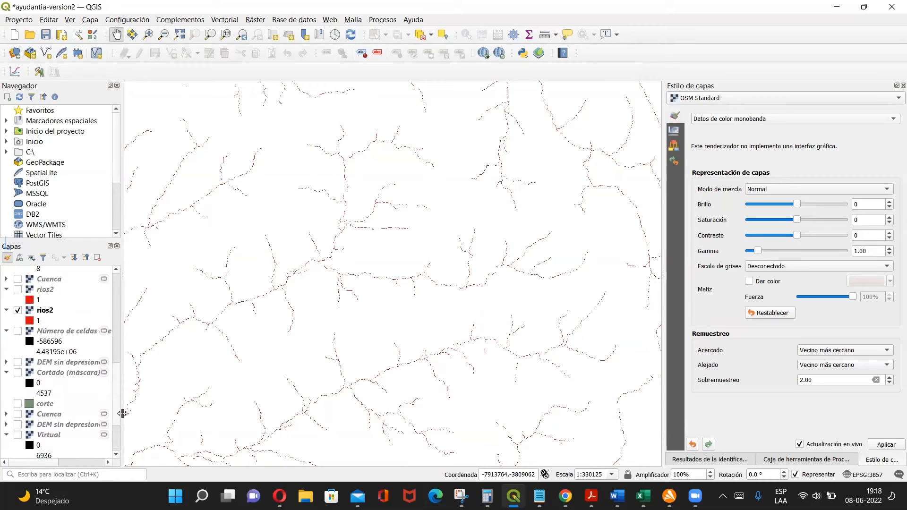
Step: Examine the branching of the rios2 river network across its northern and western parts on the blank background
left_click(338, 86)
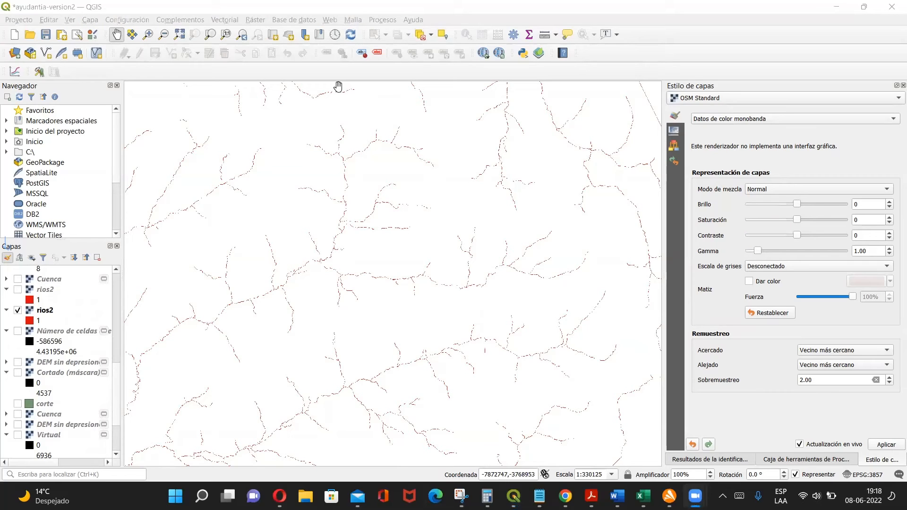
scroll(411, 299, "down", 1)
left_click_drag(470, 222, 387, 274)
scroll(411, 301, "down", 1)
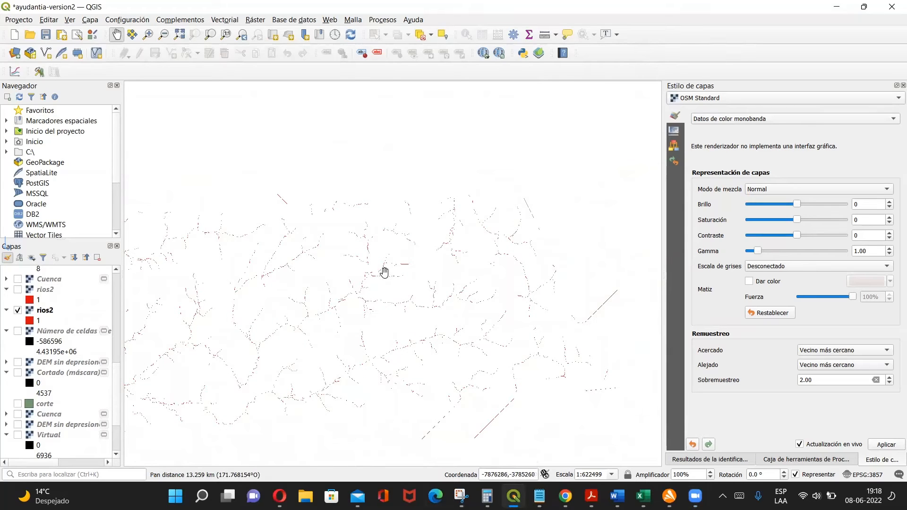
left_click_drag(338, 310, 384, 294)
scroll(385, 294, "up", 1)
scroll(386, 294, "up", 1)
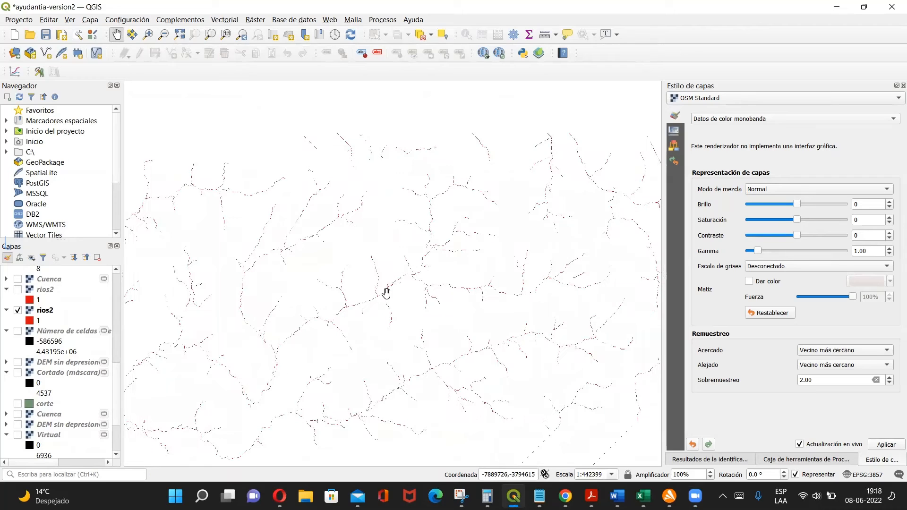
mouse_move(116, 382)
left_mouse_down()
mouse_move(122, 326)
mouse_move(119, 418)
mouse_move(113, 376)
left_mouse_up()
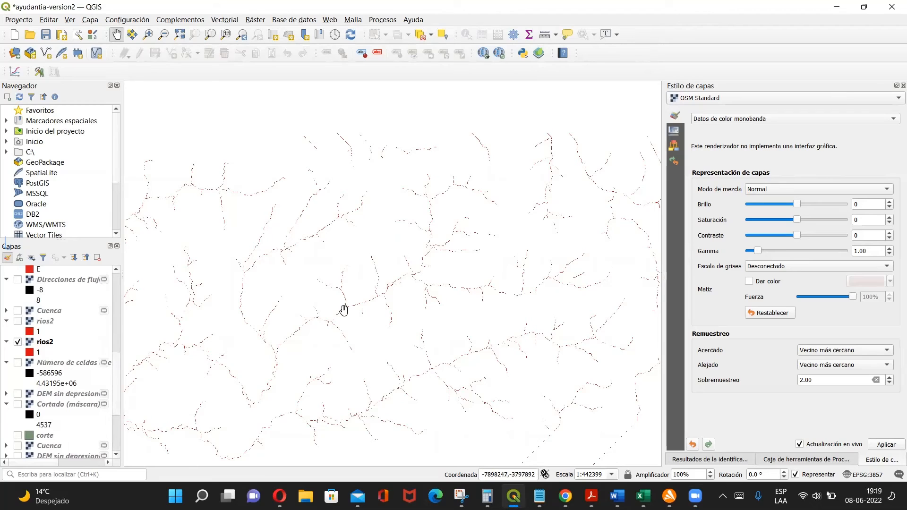
left_click_drag(345, 310, 442, 257)
left_click_drag(274, 259, 267, 297)
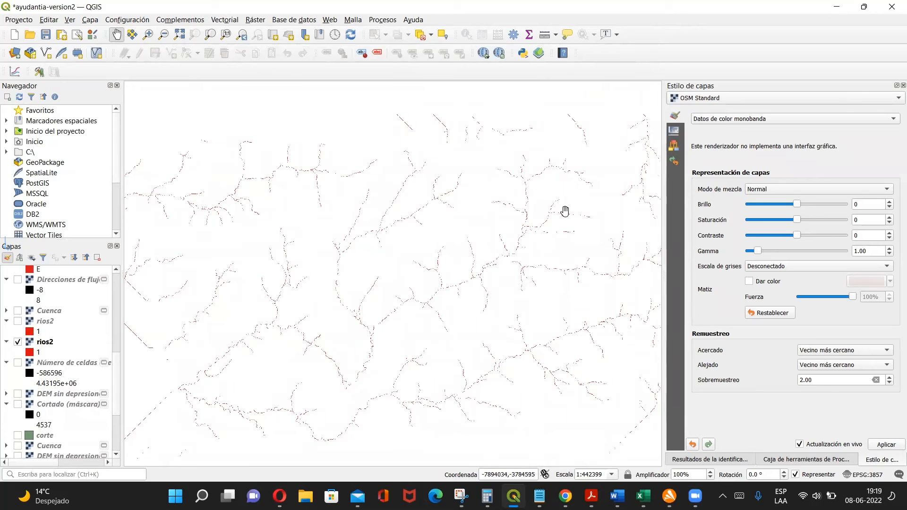
Step: Toggle the rios2 layer and examine one main river channel up close at the level of individual raster cells
left_click(20, 341)
left_click(20, 340)
scroll(336, 356, "up", 1)
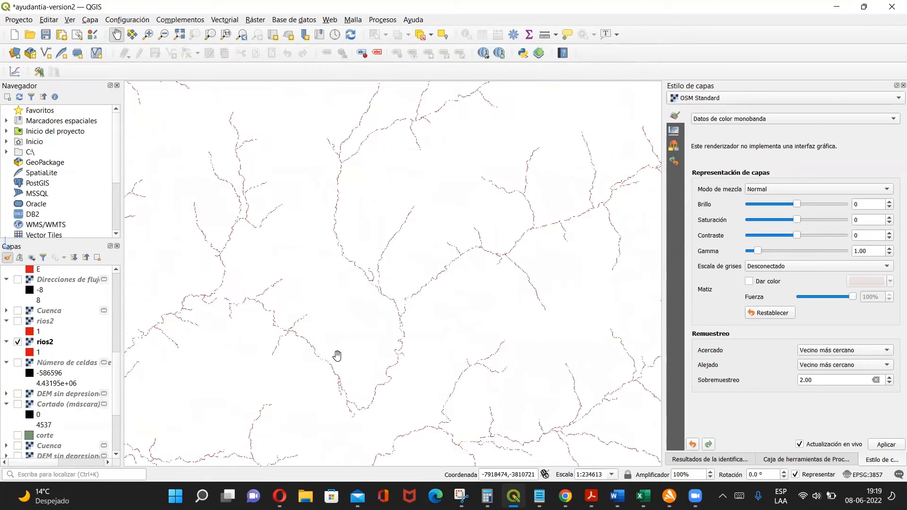
scroll(383, 388, "up", 2)
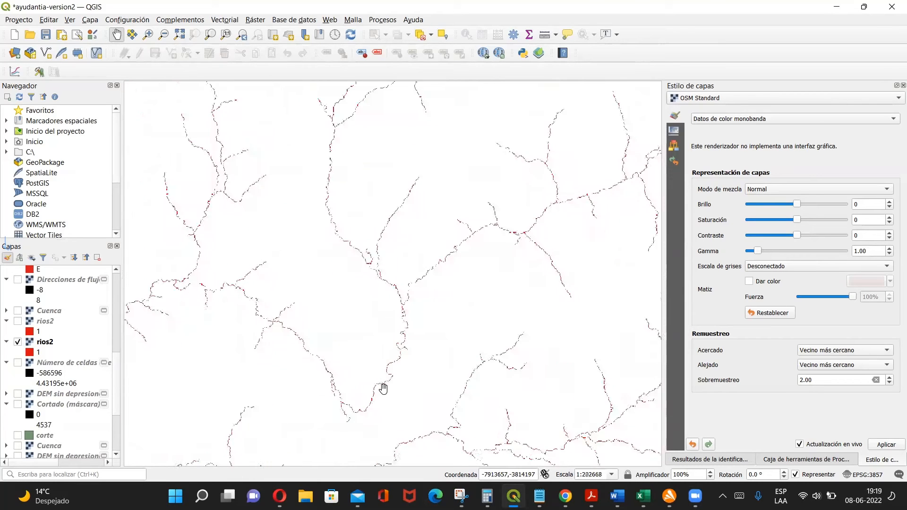
scroll(383, 388, "up", 3)
left_click_drag(383, 388, 348, 339)
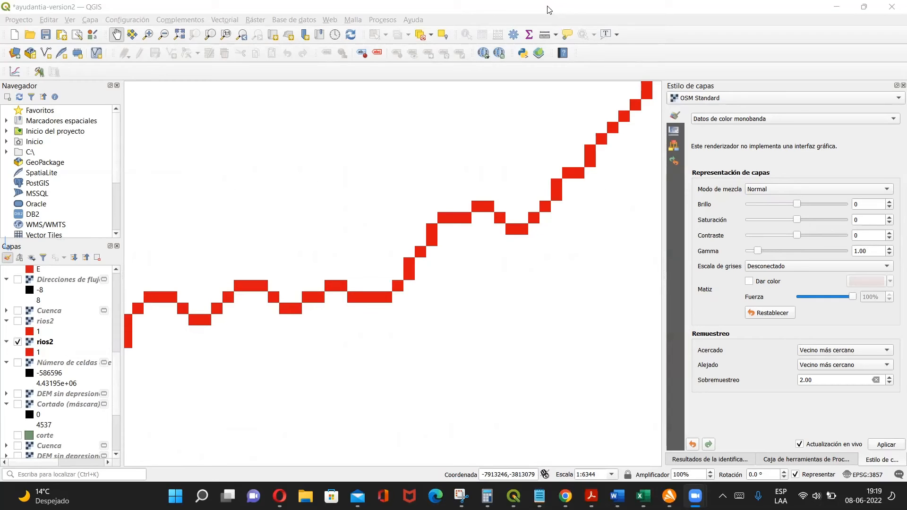
left_click(458, 117)
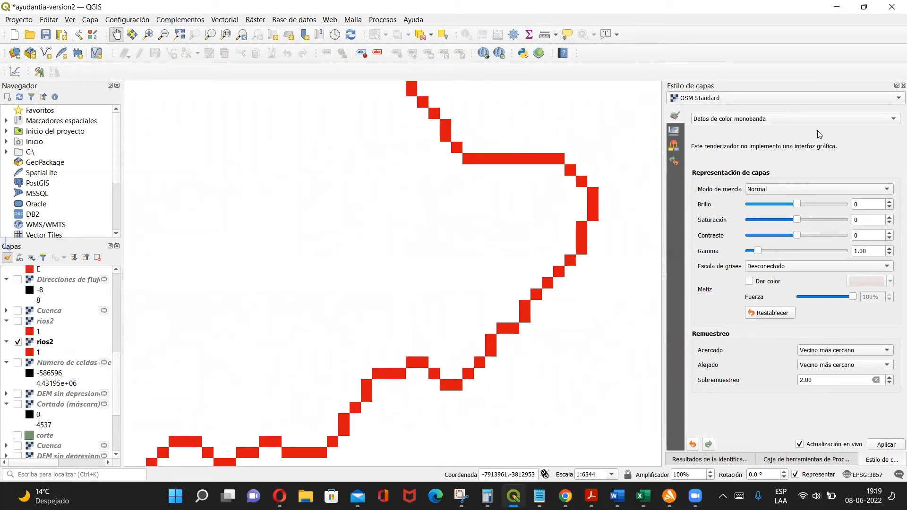
Step: Identify the raster value of a red river cell in the rios2 layer
left_click(49, 343)
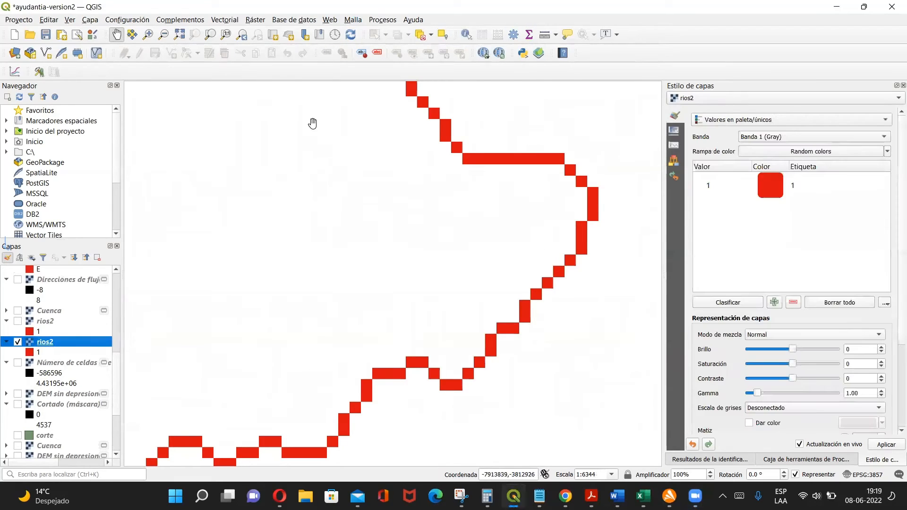
left_click(466, 34)
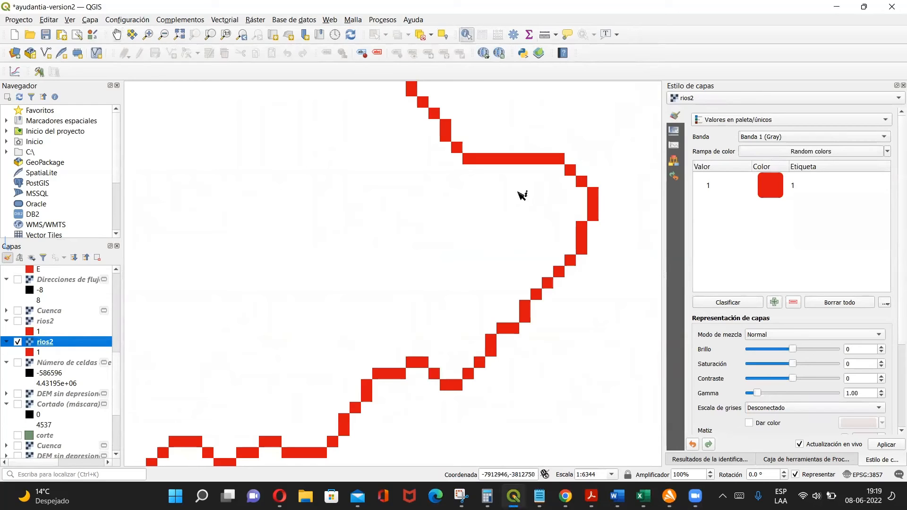
left_click(422, 364)
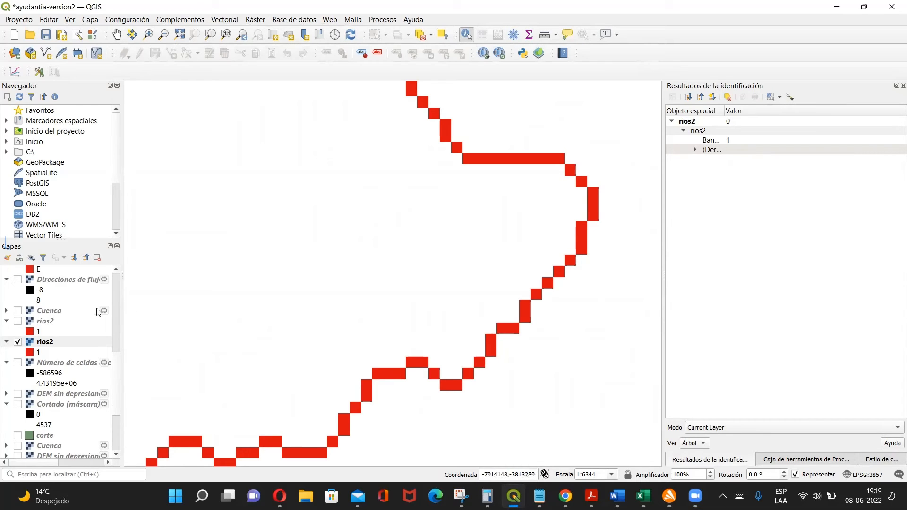
Step: Hide and show rios2 again, and compare the river cells with the wider surrounding network
left_click(18, 342)
double_click(18, 345)
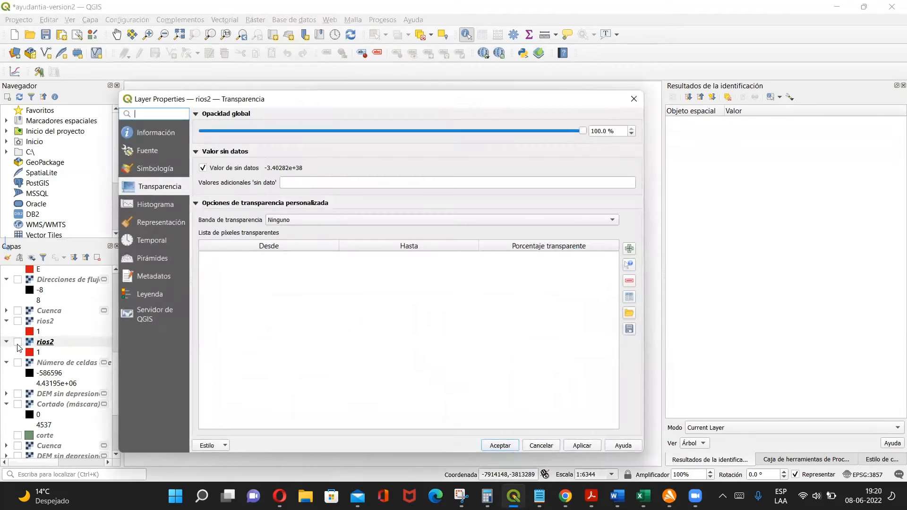
key("Escape")
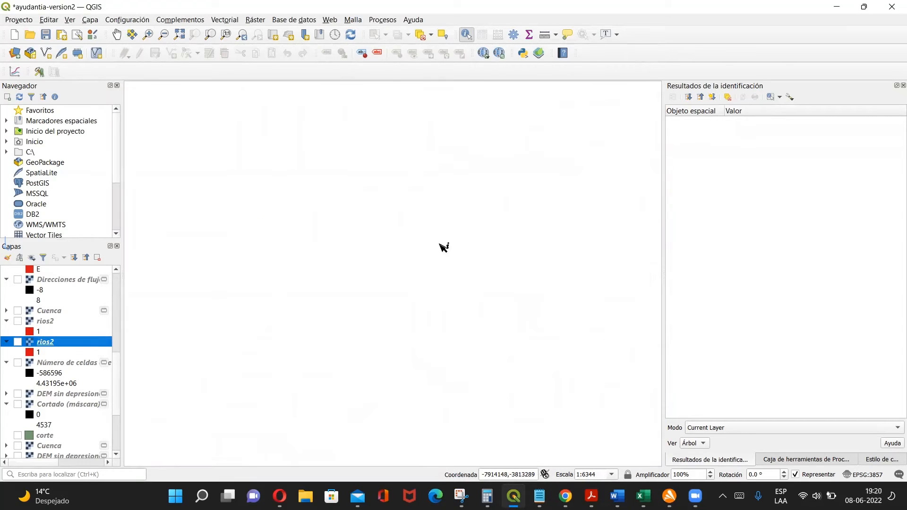
left_click(18, 342)
scroll(364, 330, "down", 1)
scroll(365, 330, "down", 4)
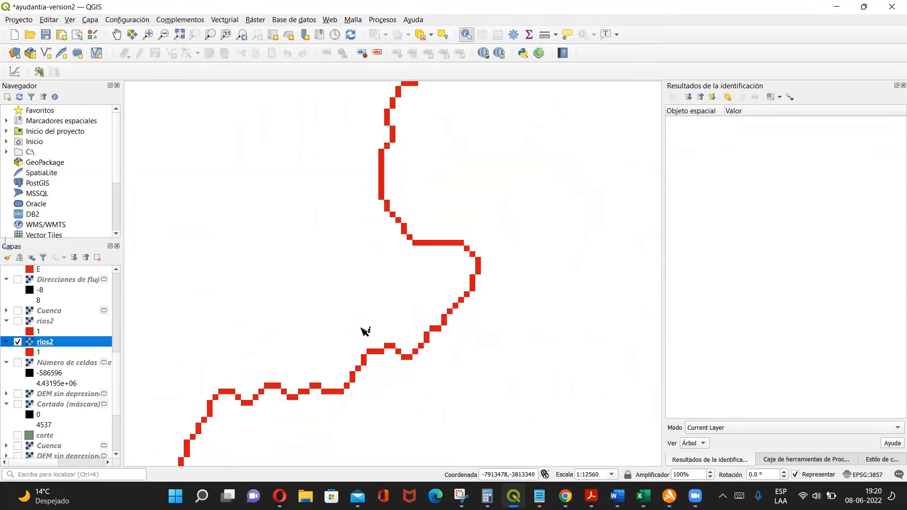
scroll(365, 331, "down", 3)
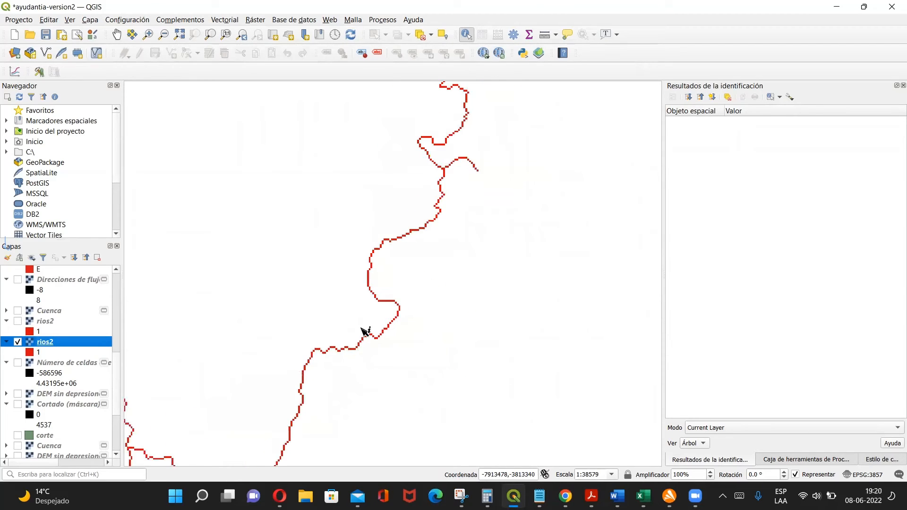
scroll(365, 331, "down", 3)
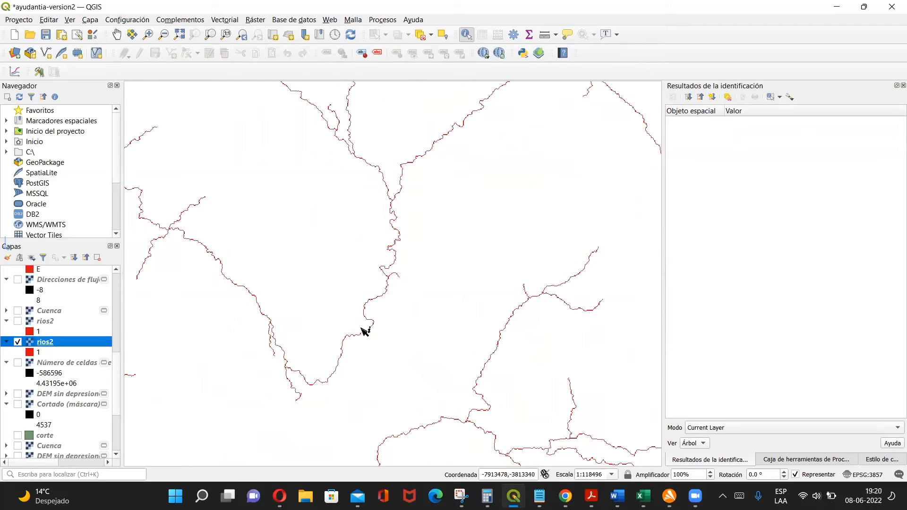
scroll(365, 331, "down", 1)
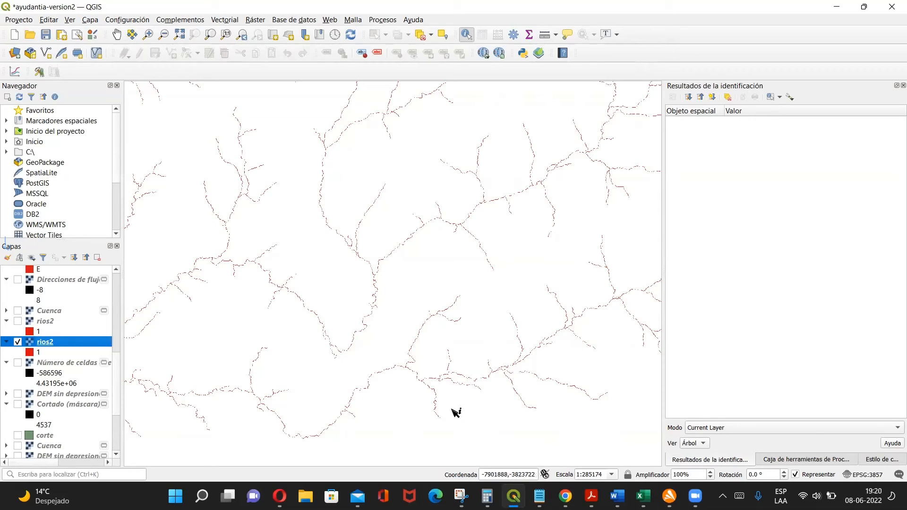
Step: Switch to Notepad to check the list of next steps, highlight the r-stream extract entry, and return to QGIS
left_click(539, 496)
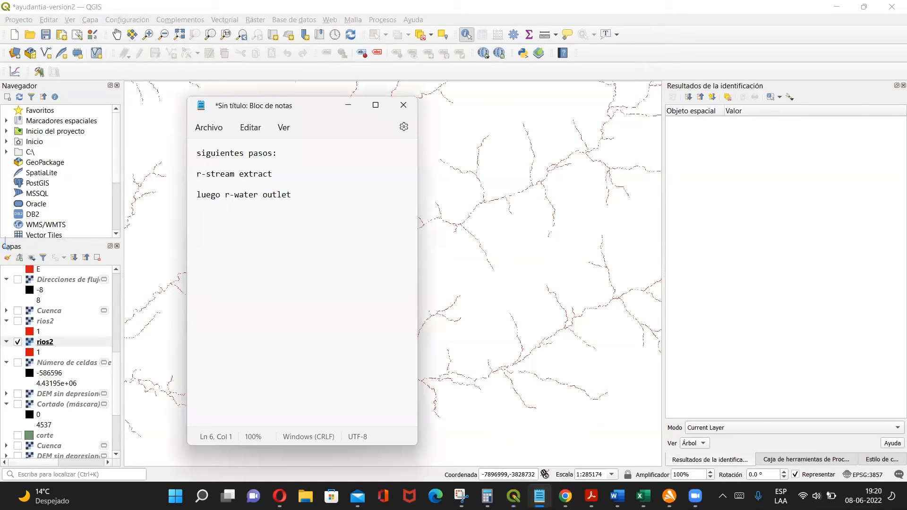
left_click_drag(283, 174, 175, 163)
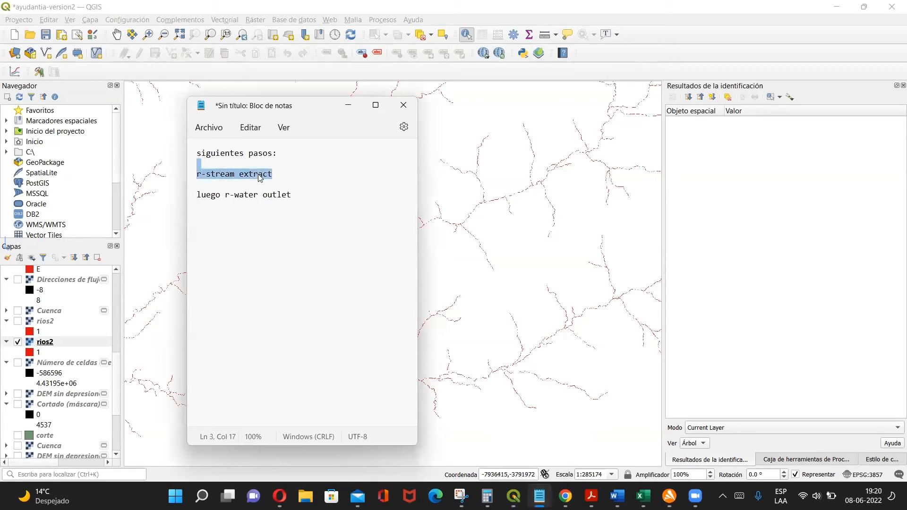
left_click(348, 105)
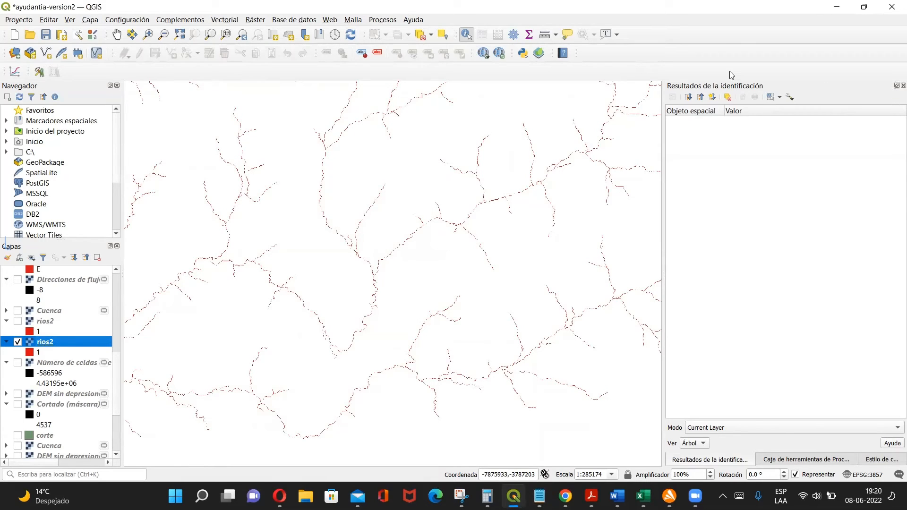
Step: Search the processing tools for R.STRE and open the GRASS r.stream.extract algorithm
left_click(804, 459)
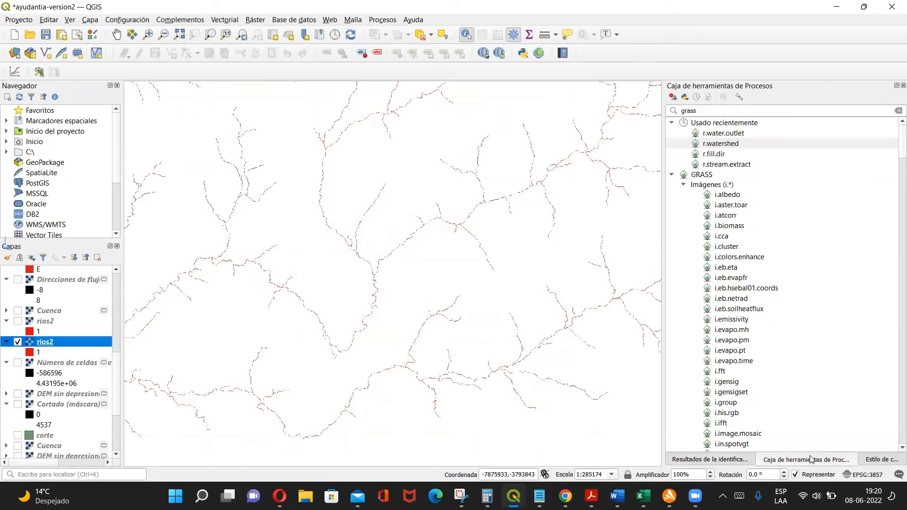
left_click(710, 111)
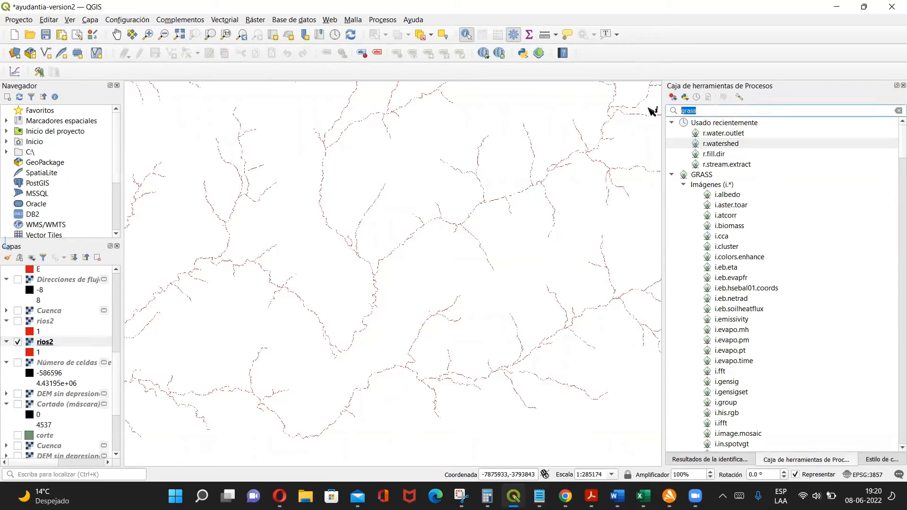
type("R.STRE")
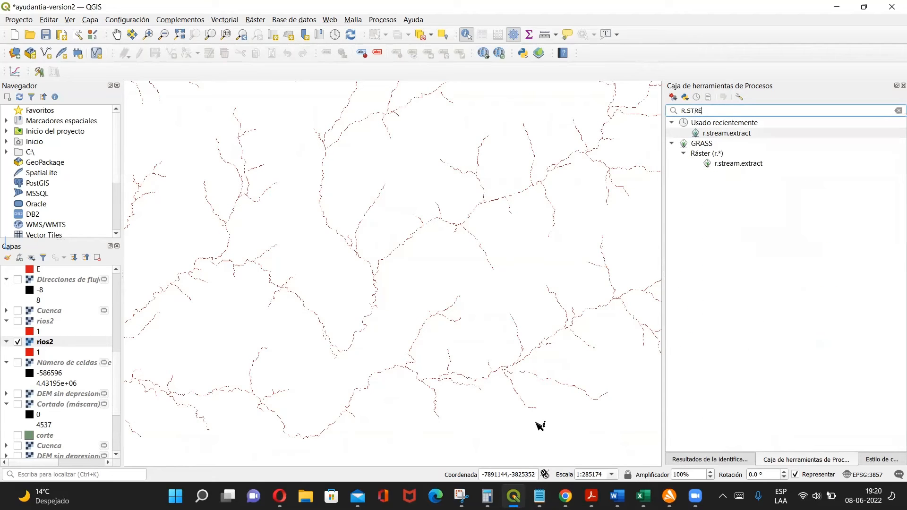
double_click(713, 134)
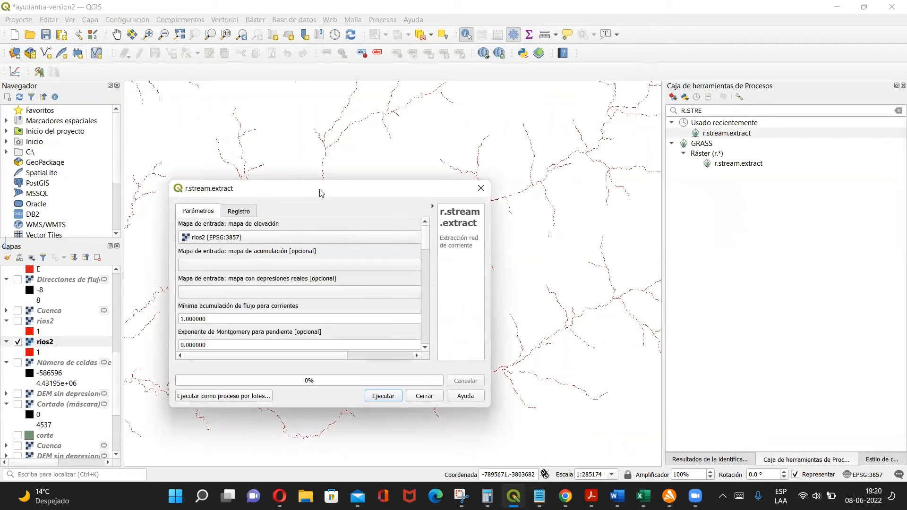
Step: Look through the project layers and set the r.stream.extract elevation map to corregido [EPSG:3857]
left_click_drag(319, 193, 332, 165)
left_click_drag(116, 400, 125, 296)
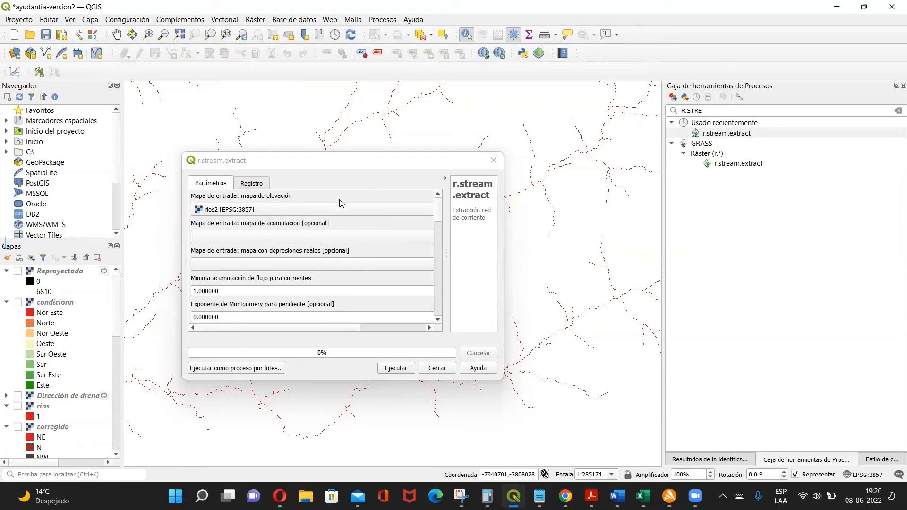
scroll(113, 378, "down", 8)
scroll(109, 427, "up", 6)
scroll(109, 363, "up", 1)
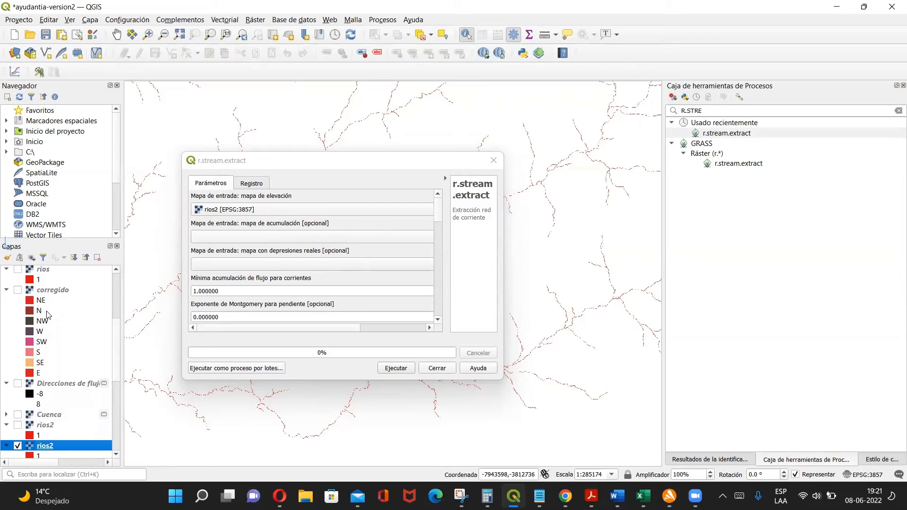
left_click(373, 213)
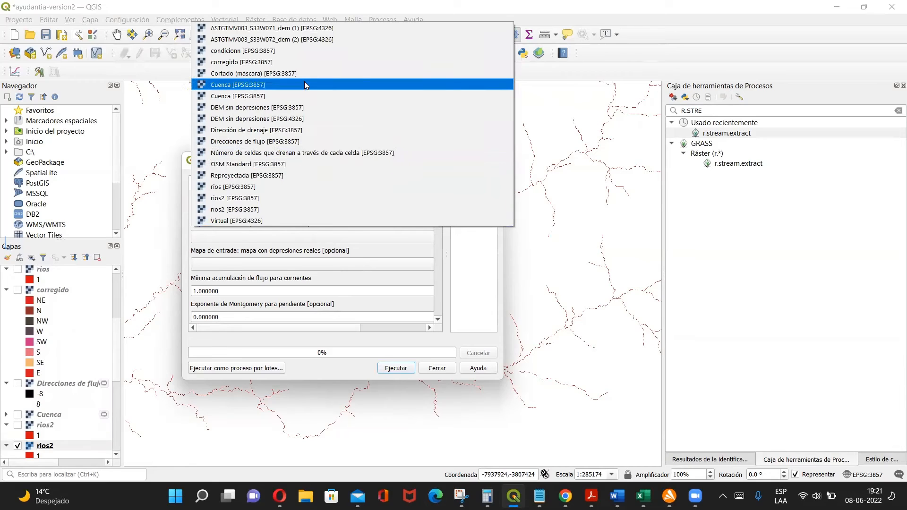
left_click(308, 63)
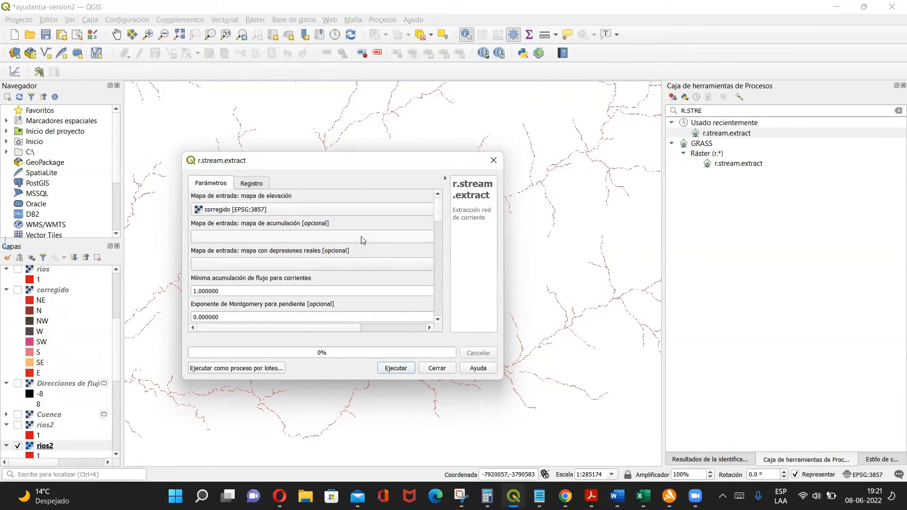
Step: Set the v.out.ogr output type to line and review the remaining r.stream.extract parameters
left_click_drag(439, 212, 439, 277)
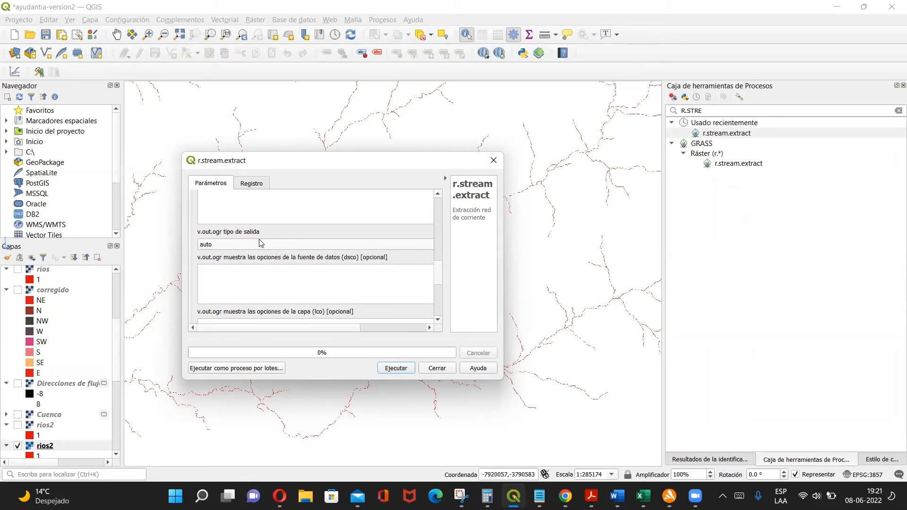
left_click(272, 247)
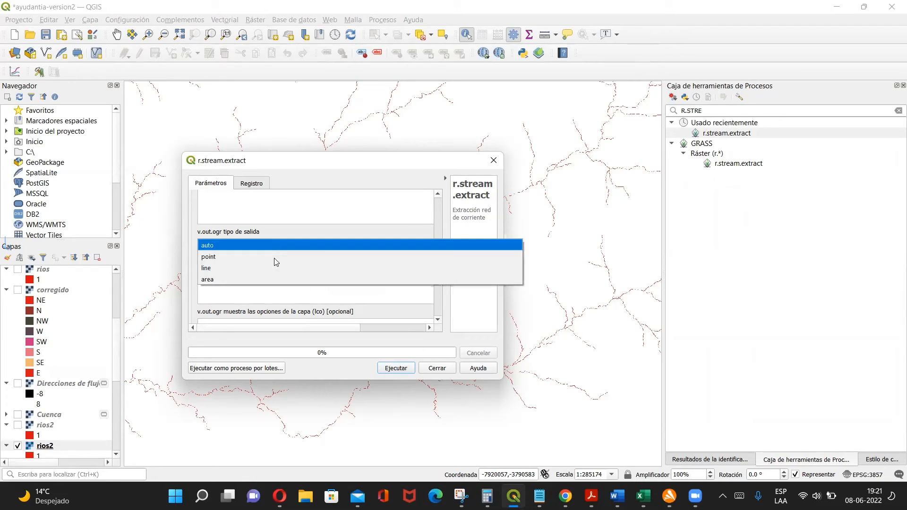
left_click(279, 269)
left_click_drag(441, 269, 440, 205)
scroll(439, 212, "down", 3)
left_click_drag(435, 216, 441, 318)
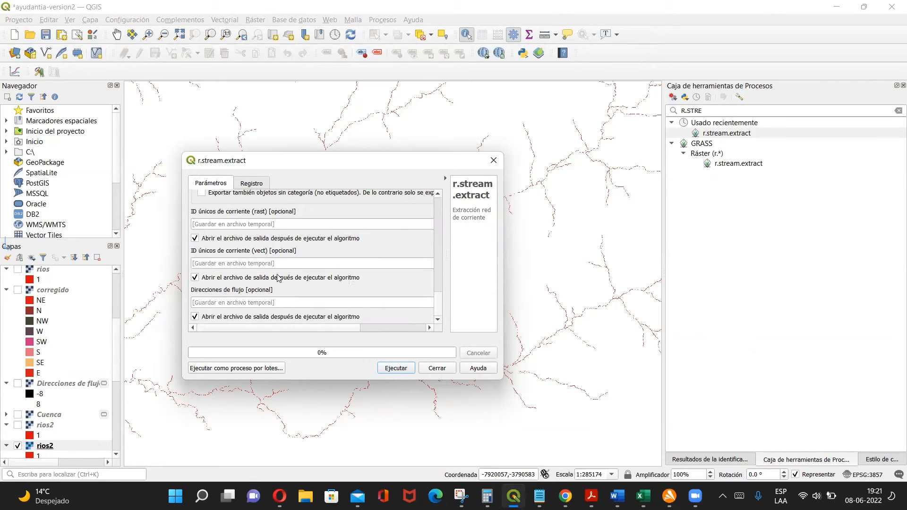
Step: Try to run r.stream.extract on corregido with line output, and close the unresponsive program
left_click(396, 368)
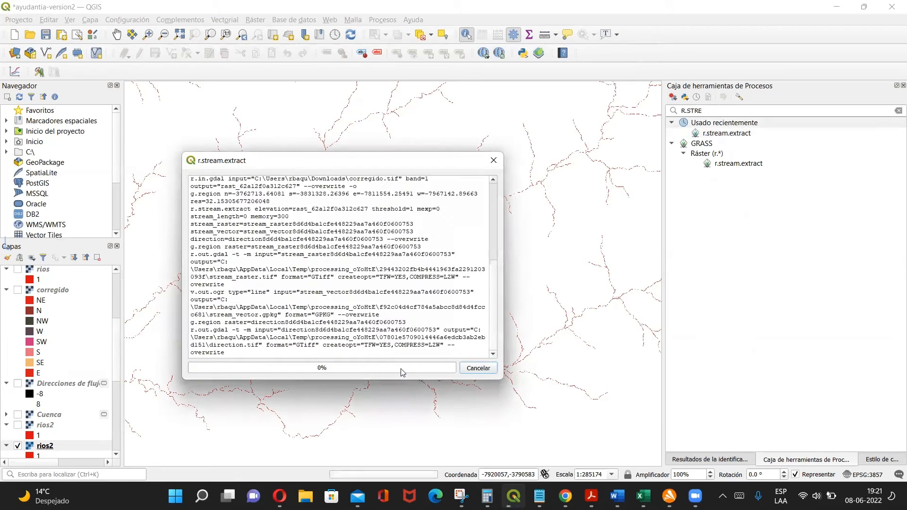
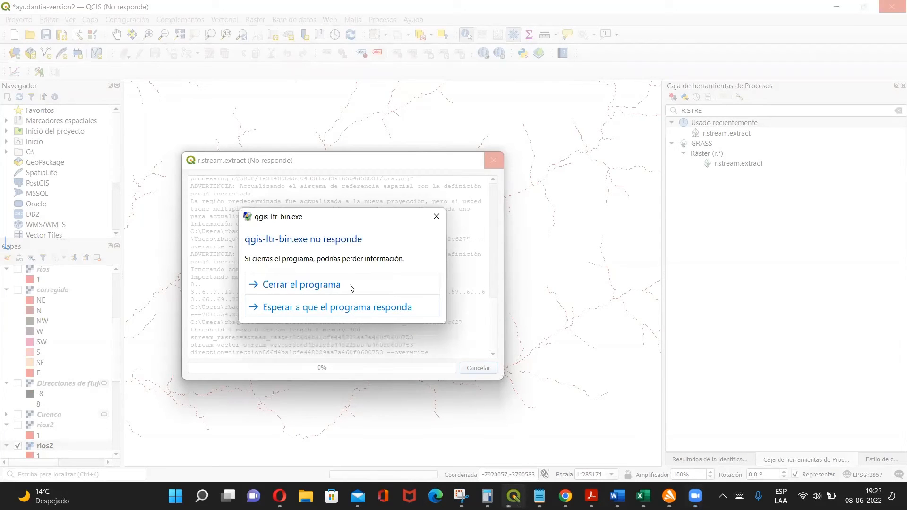
left_click(352, 287)
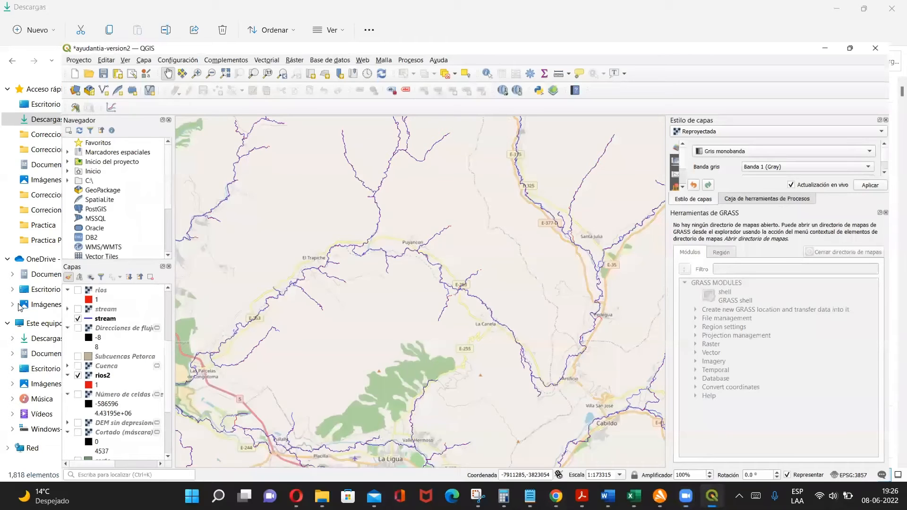
left_click(18, 304)
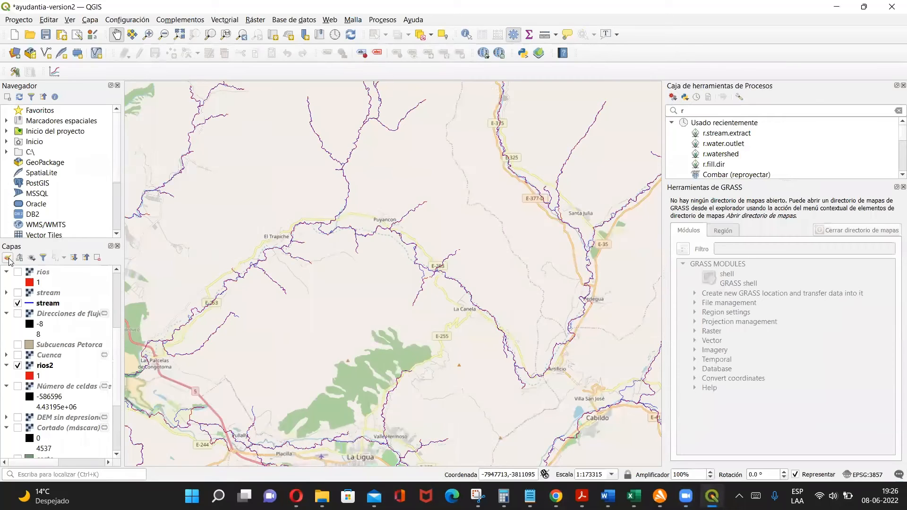
left_click(8, 259)
left_click_drag(782, 86, 575, 226)
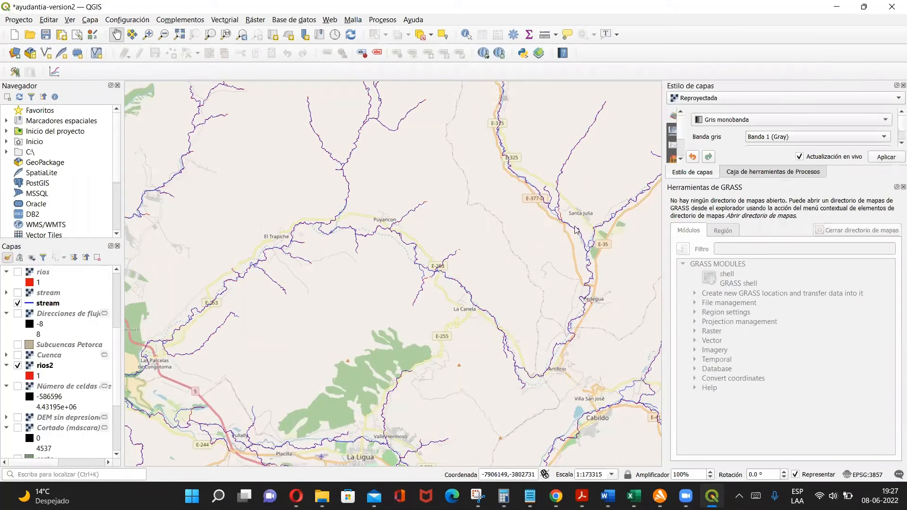
left_click_drag(630, 209, 626, 190)
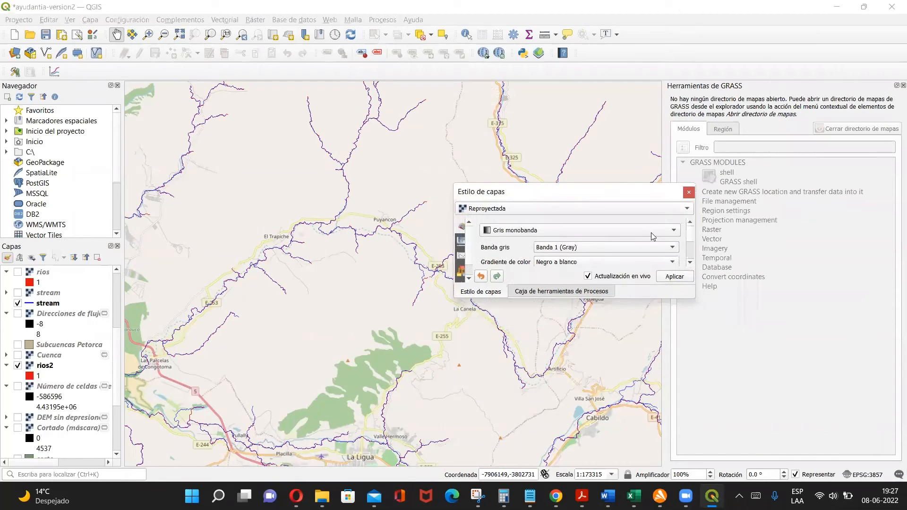
scroll(691, 236, "down", 5)
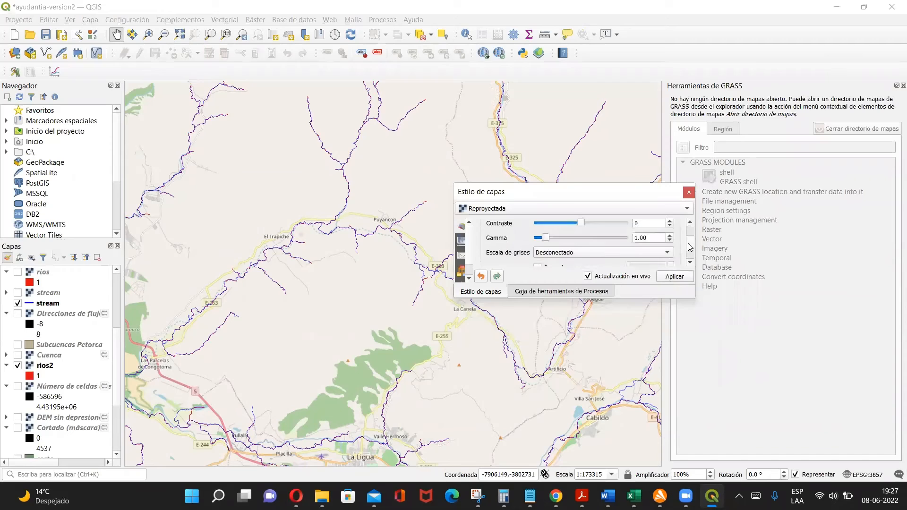
left_click(688, 192)
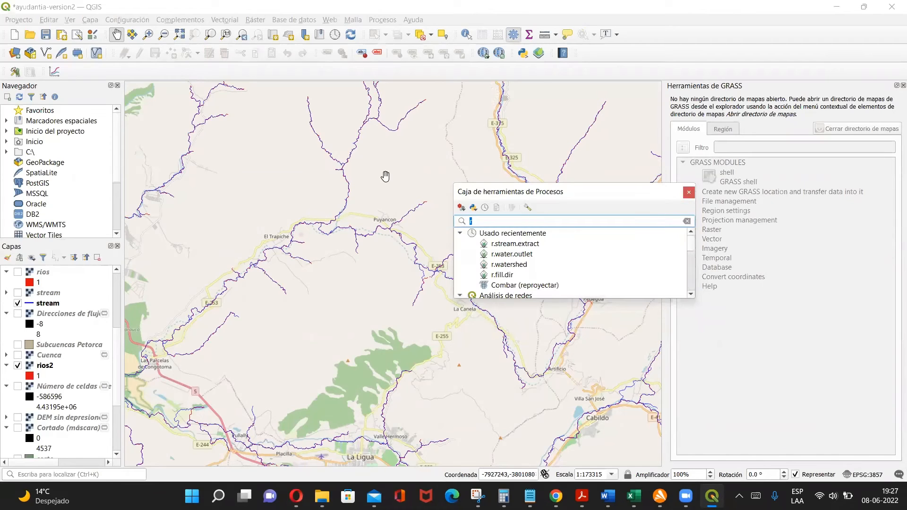
double_click(660, 197)
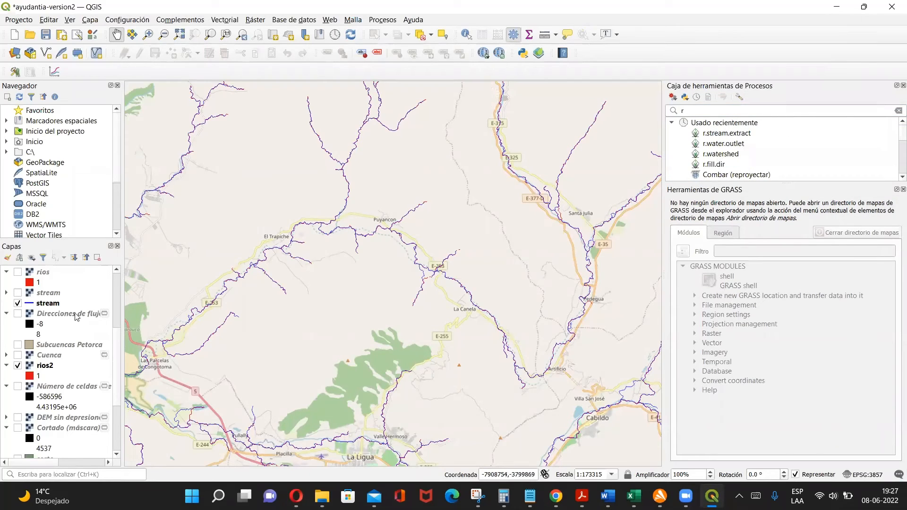
Step: Open the symbology of the stream vector layer and set its line colour to the standard red
left_click(58, 308)
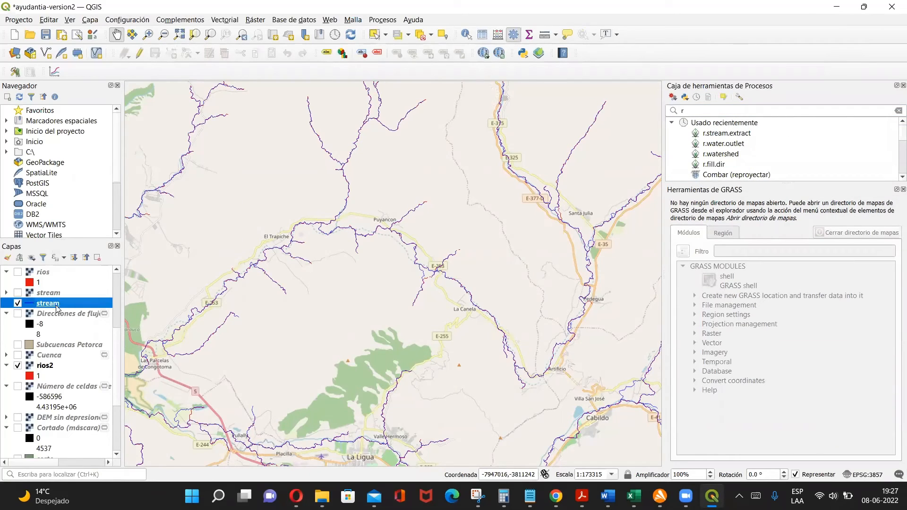
right_click(58, 309)
left_click(89, 301)
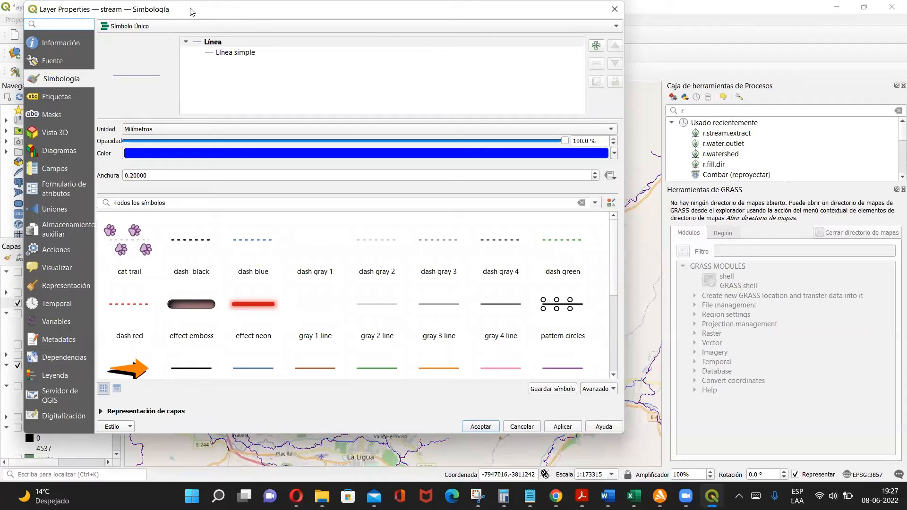
left_click_drag(192, 11, 313, 87)
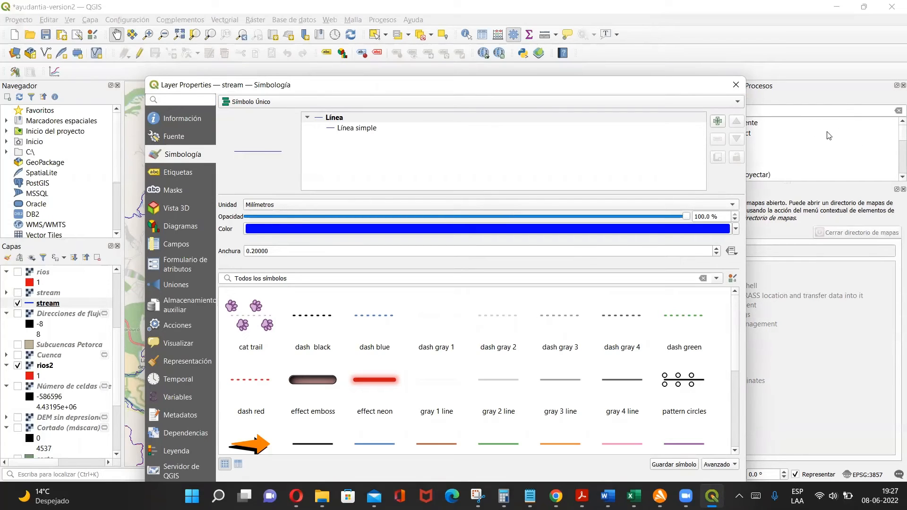
left_click(736, 229)
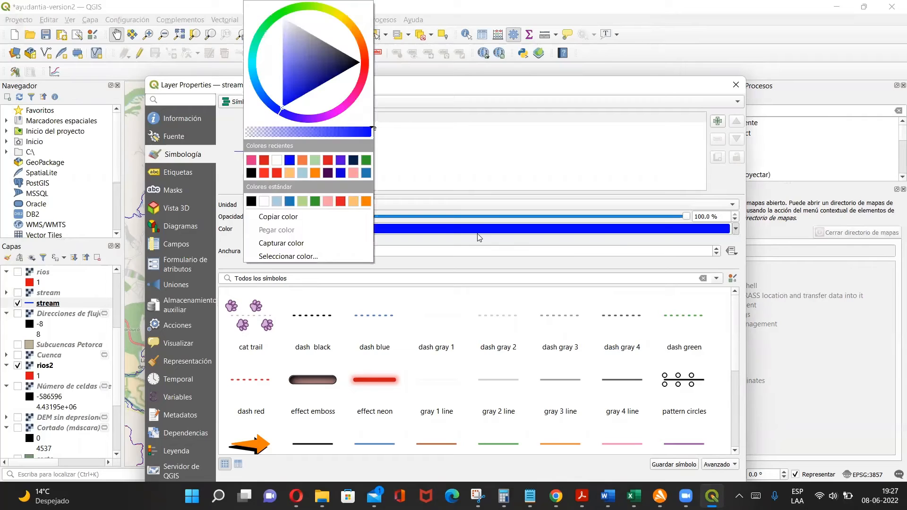
left_click(340, 201)
left_click_drag(735, 336, 731, 253)
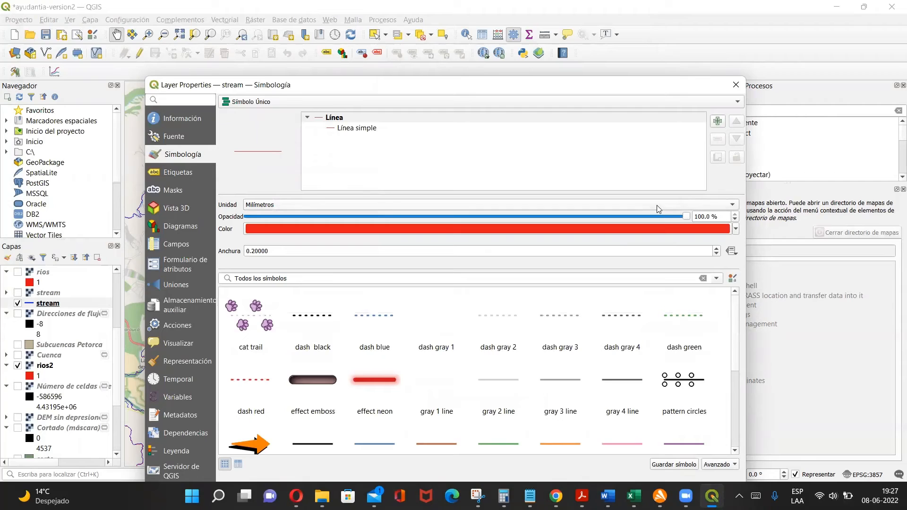
Step: Set the simple line stroke width of the stream layer to 1.2 millimetres and apply the symbology
left_click(354, 128)
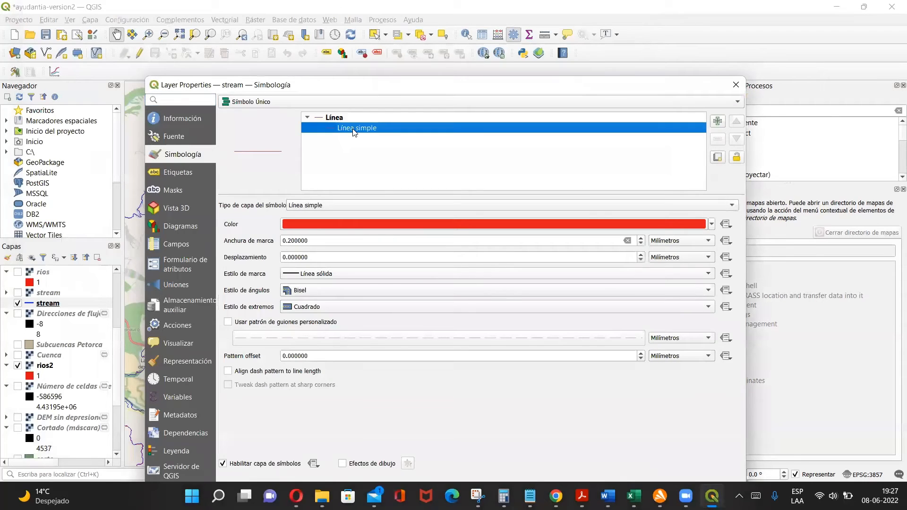
left_click(642, 238)
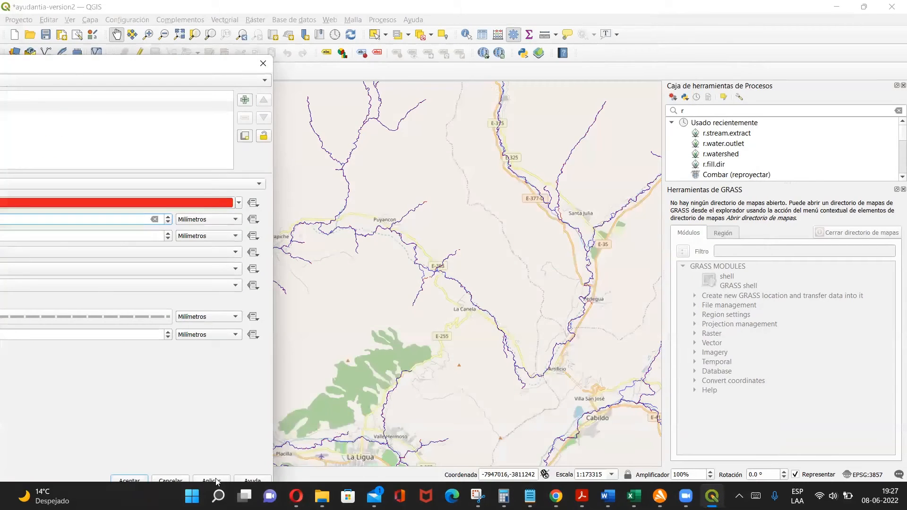
left_click(213, 481)
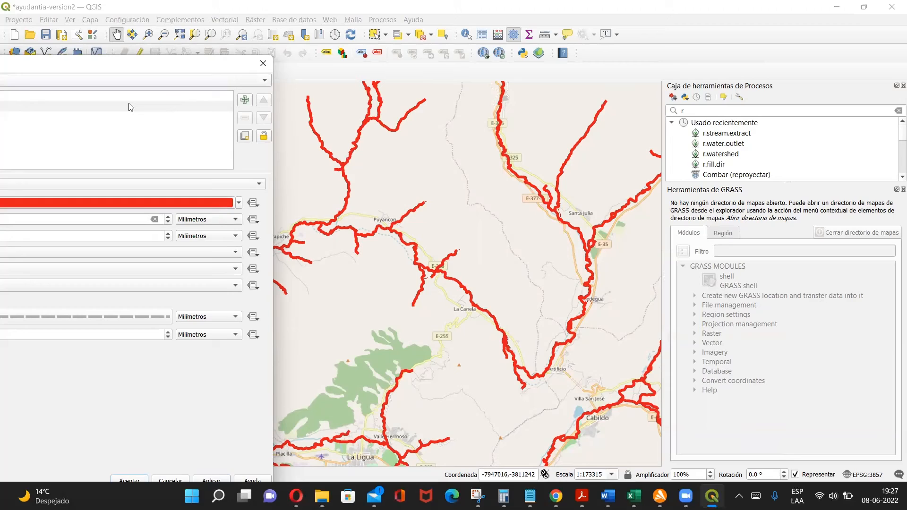
left_click_drag(185, 63, 610, 220)
left_click(680, 214)
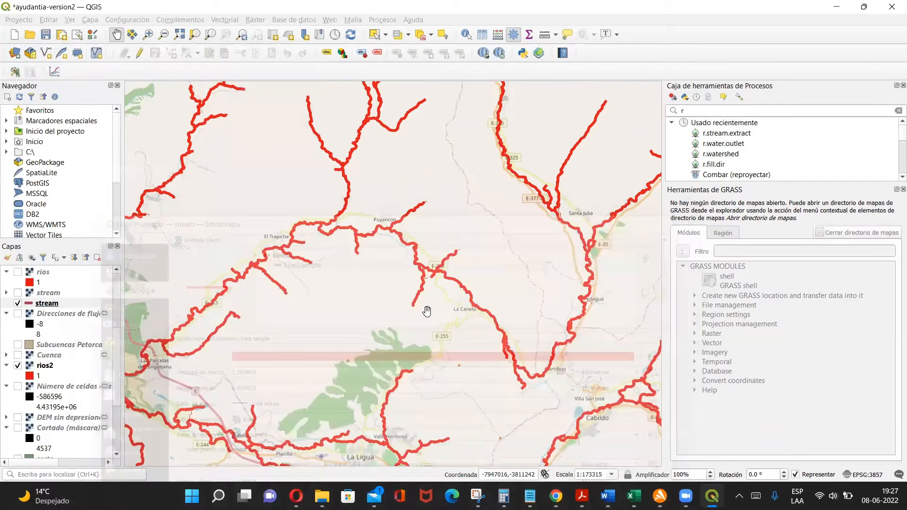
Step: Check the next step in the Notepad notes, search the processing tools for r.water, and open r.water.outlet
scroll(308, 282, "down", 1)
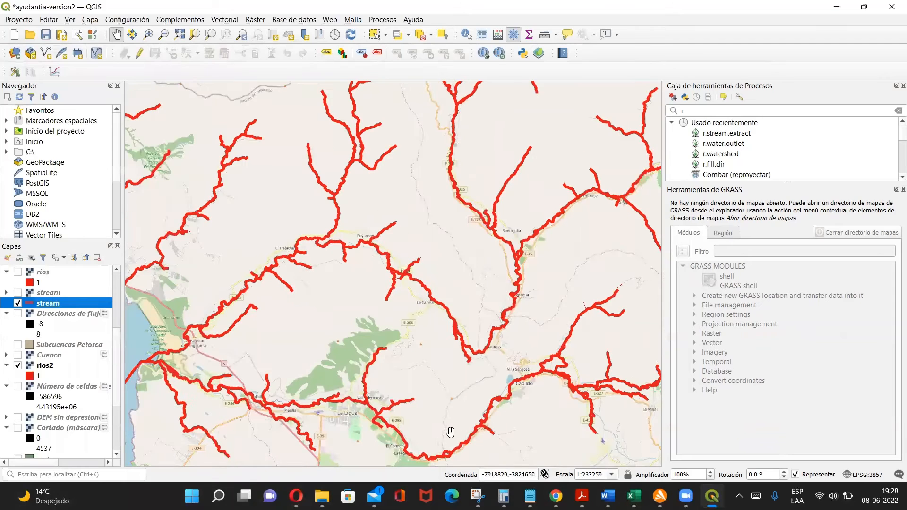
mouse_move(530, 496)
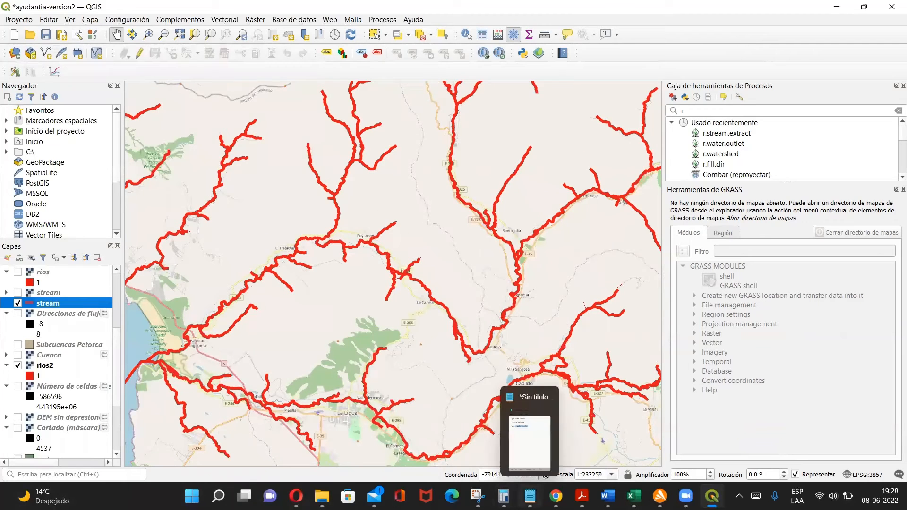
left_click(517, 422)
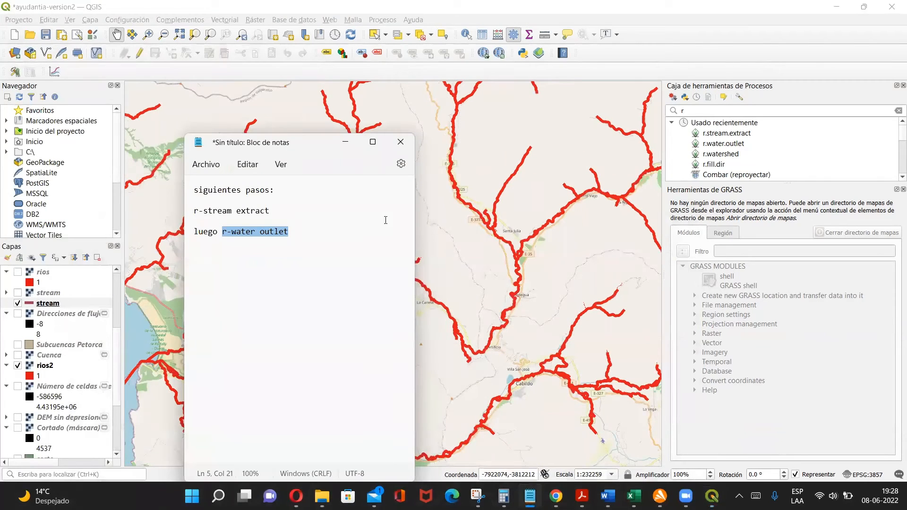
left_click(701, 114)
type(".wa")
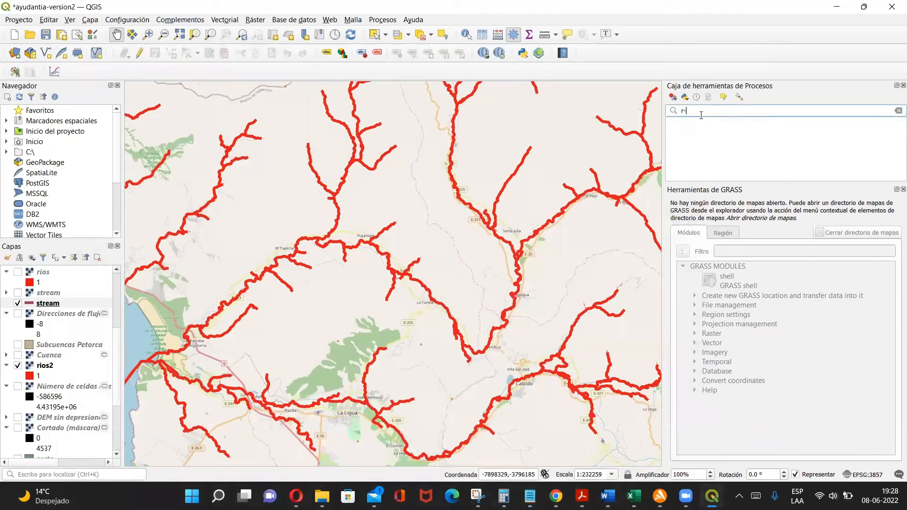
type("t")
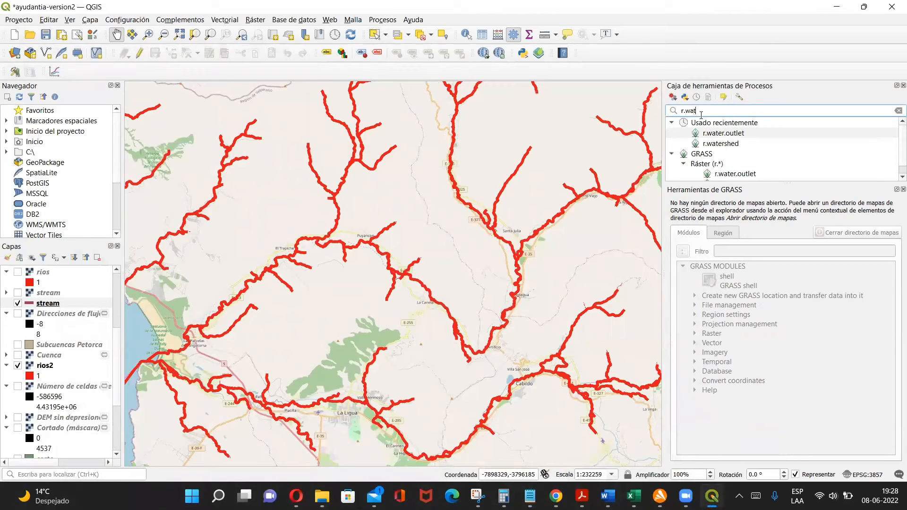
type("er")
left_click(736, 134)
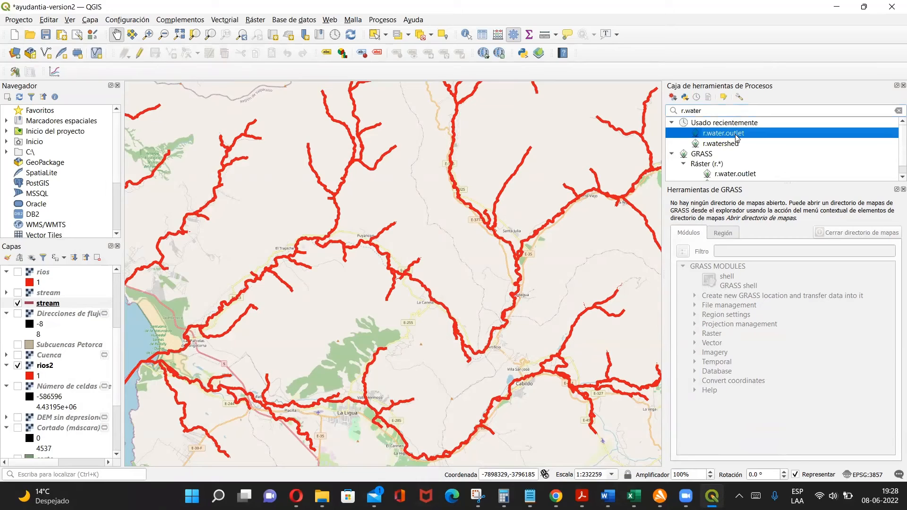
double_click(736, 134)
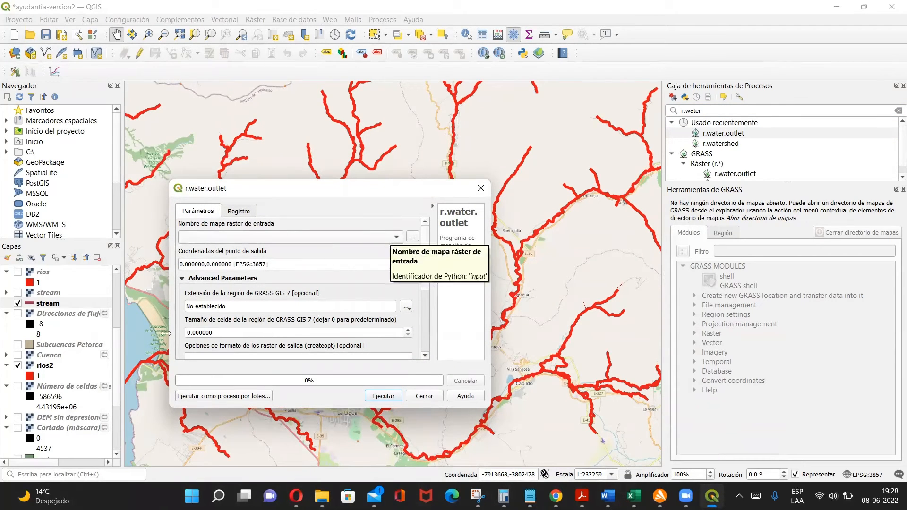
Step: Look through the raster layers and set the r.water.outlet input raster map to condicionn [EPSG:3857]
left_click_drag(114, 368, 115, 338)
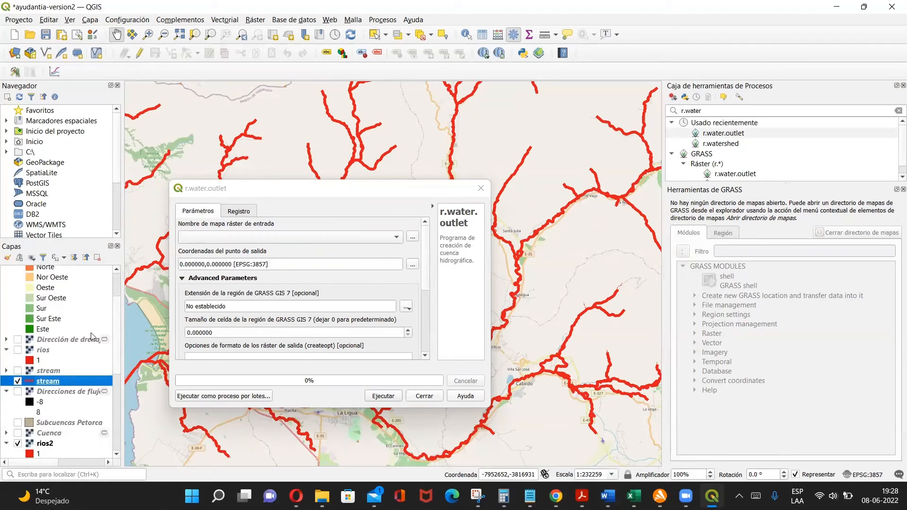
left_click(6, 339)
left_click(6, 340)
scroll(118, 319, "up", 1)
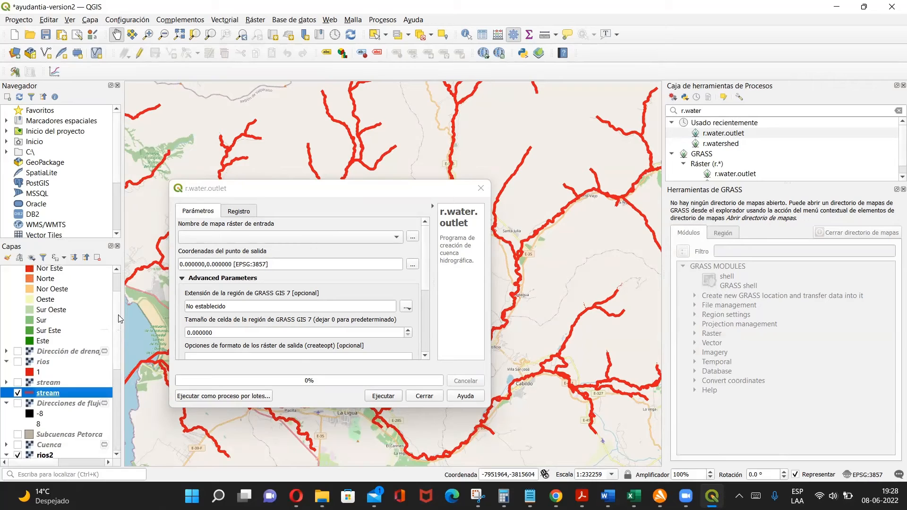
scroll(118, 320, "up", 2)
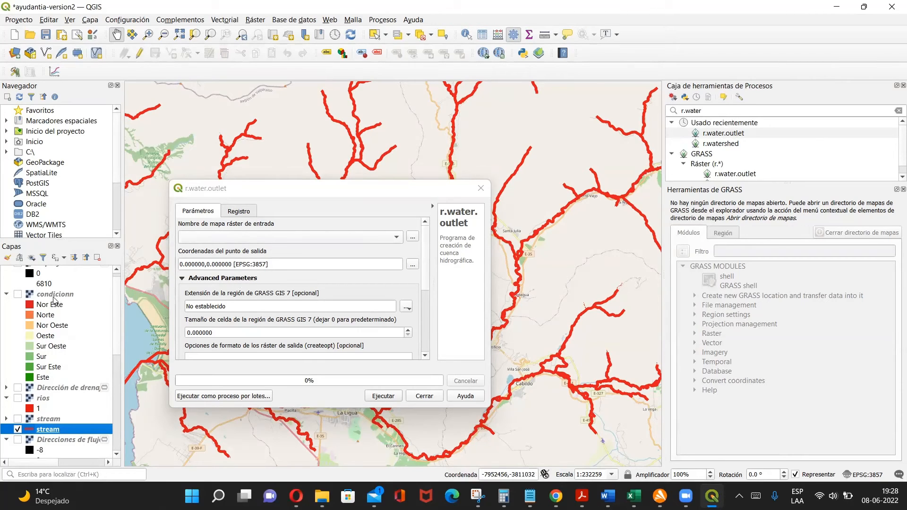
left_click(377, 242)
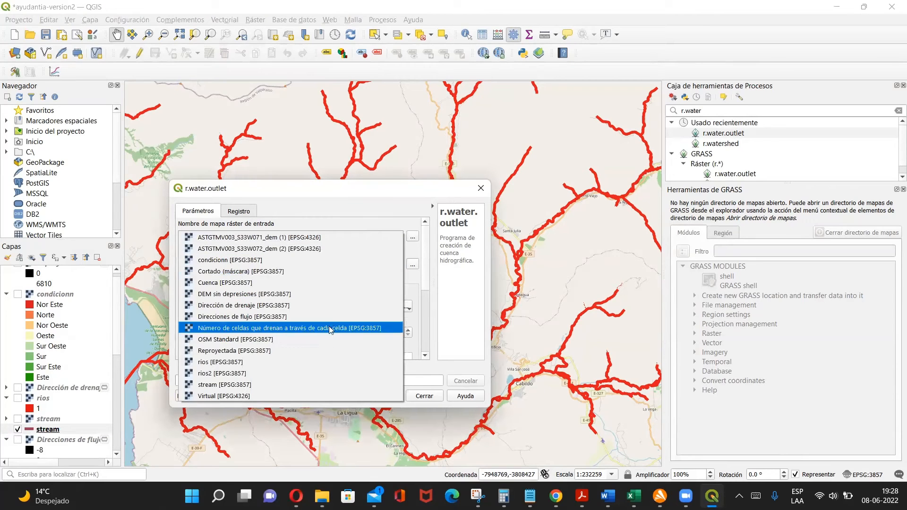
left_click(286, 259)
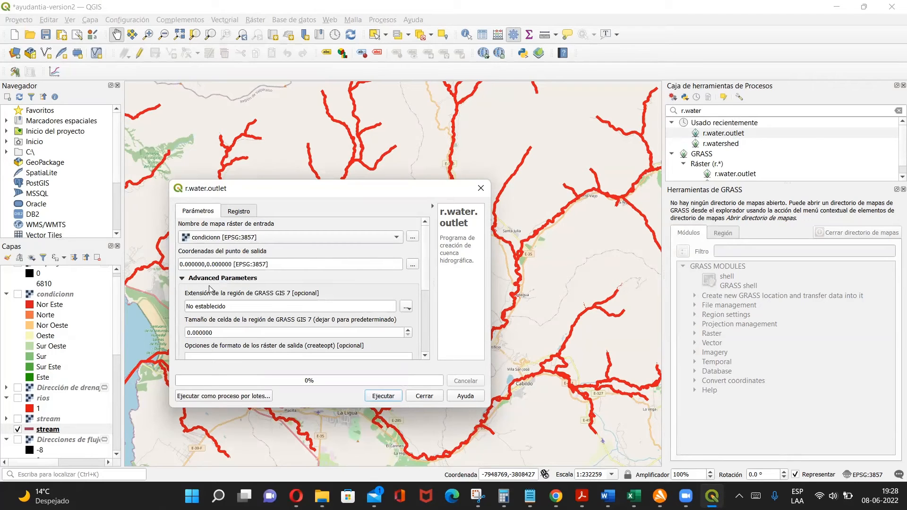
Step: Move the r.water.outlet dialog clear of the river outlet area and hide the stream vector layer
left_click_drag(141, 289, 141, 275)
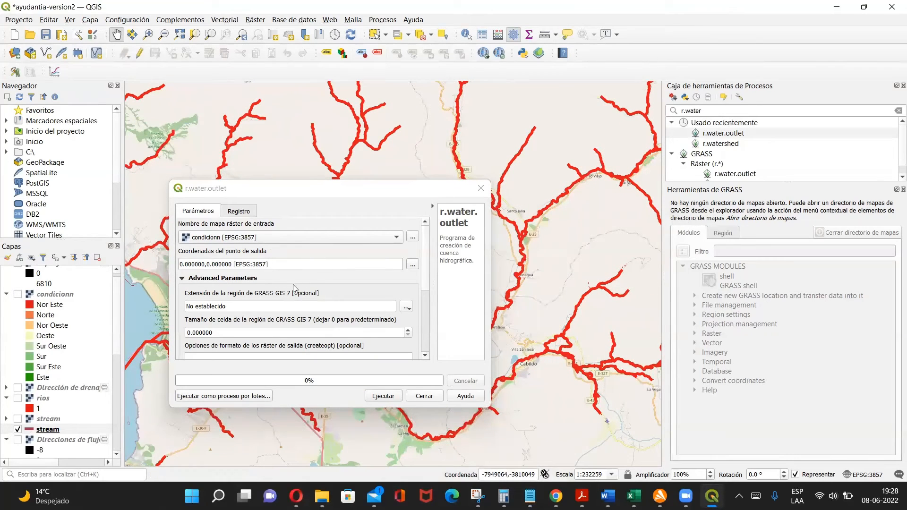
left_click_drag(338, 188, 271, 30)
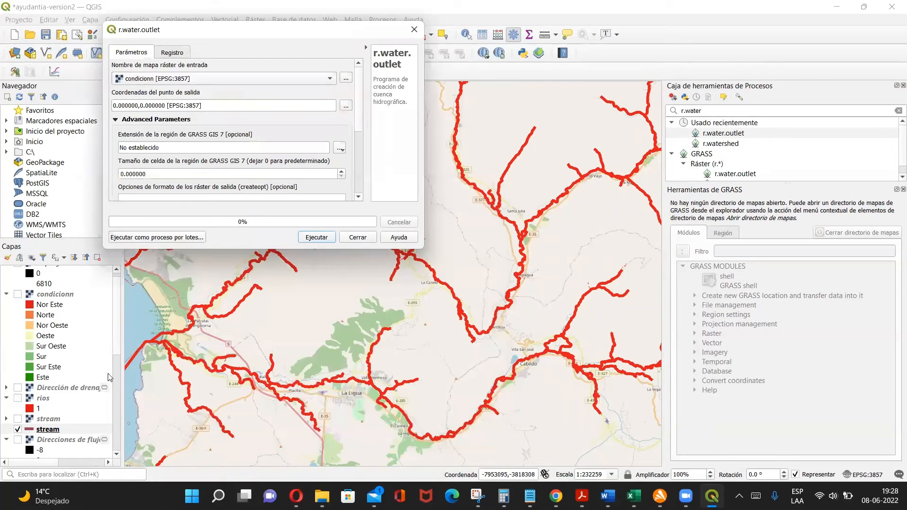
scroll(118, 342, "down", 3)
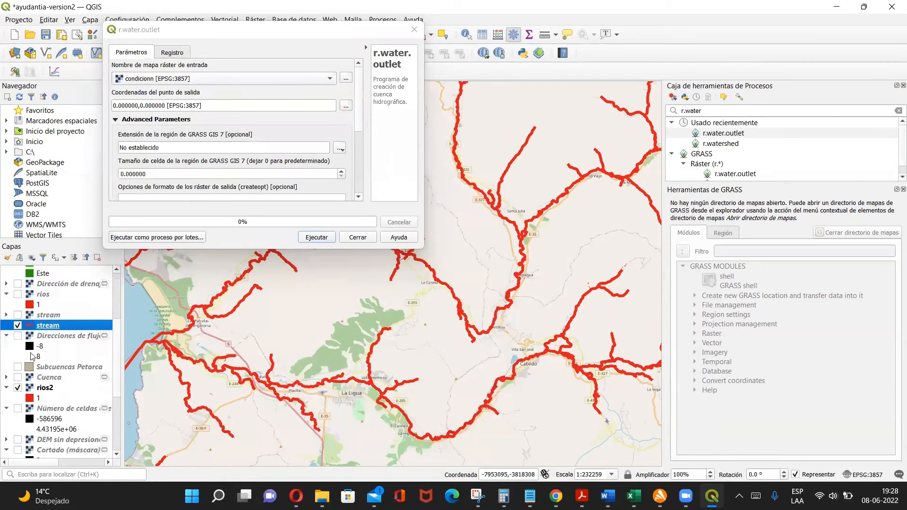
left_click(18, 326)
Step: Locate the mouth of the Río Petorca on the coast and examine where the rios2 raster cells meet it
scroll(200, 346, "up", 3)
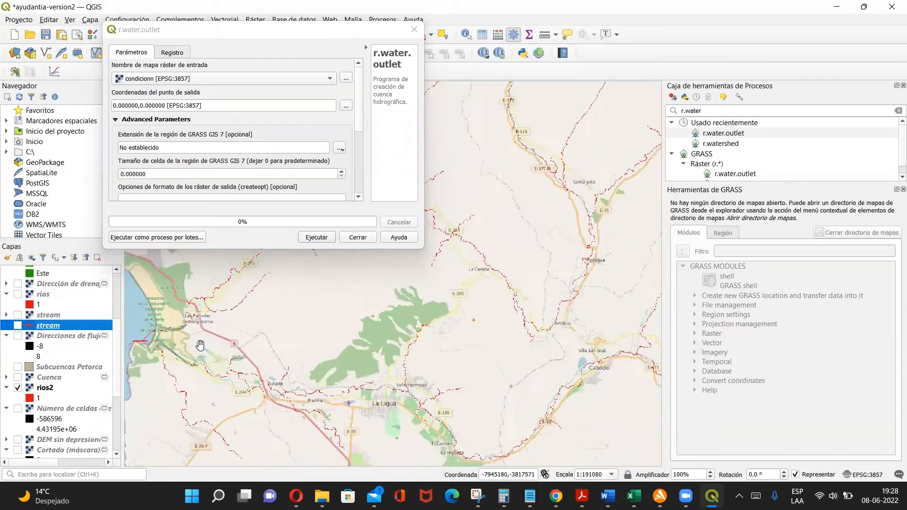
scroll(201, 345, "up", 4)
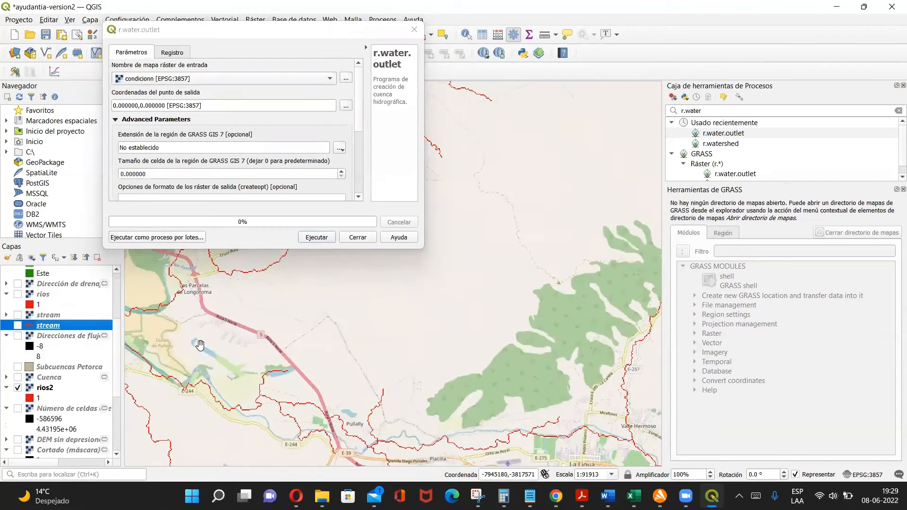
left_click_drag(200, 346, 332, 394)
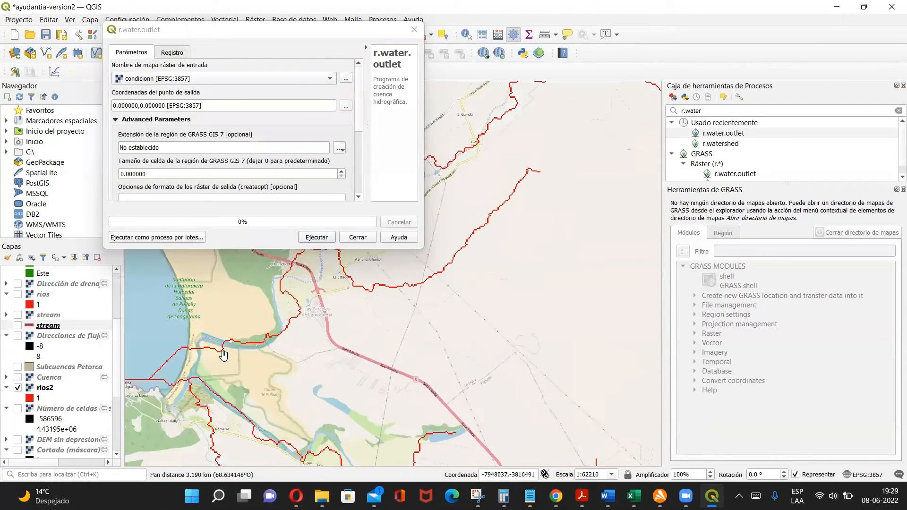
left_click_drag(222, 355, 284, 377)
scroll(284, 376, "up", 1)
scroll(284, 377, "up", 2)
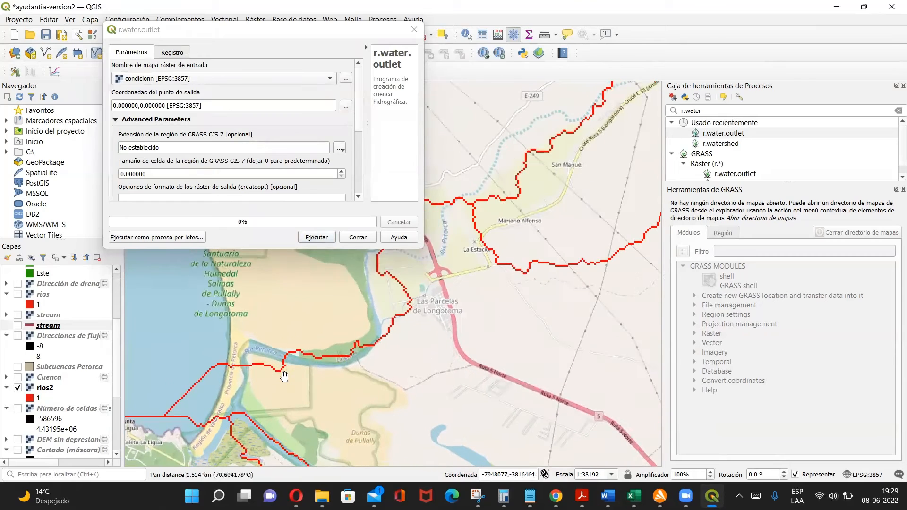
scroll(284, 377, "up", 1)
Step: Follow the rios2 raster upstream along the Río Petorca past San Manuel toward Maitén Viejo to compare it with the basemap river
left_click_drag(430, 347, 328, 391)
left_click_drag(381, 355, 287, 472)
left_click_drag(498, 354, 366, 461)
scroll(509, 364, "down", 3)
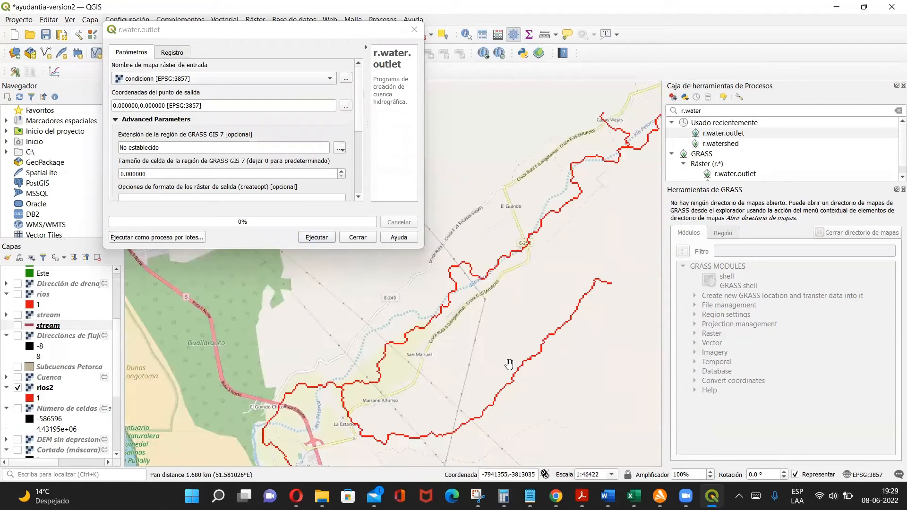
left_click_drag(499, 333, 336, 455)
left_click_drag(530, 284, 325, 429)
scroll(426, 339, "up", 1)
scroll(426, 339, "down", 2)
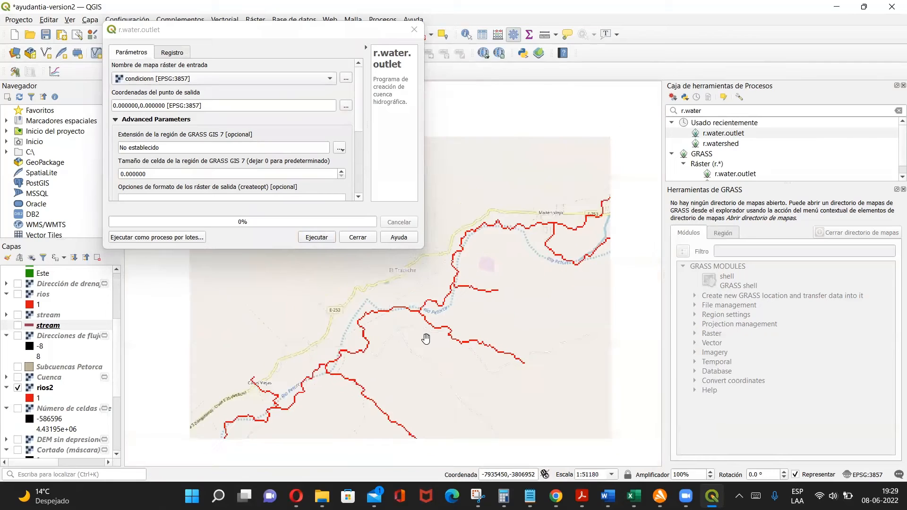
scroll(427, 339, "up", 2)
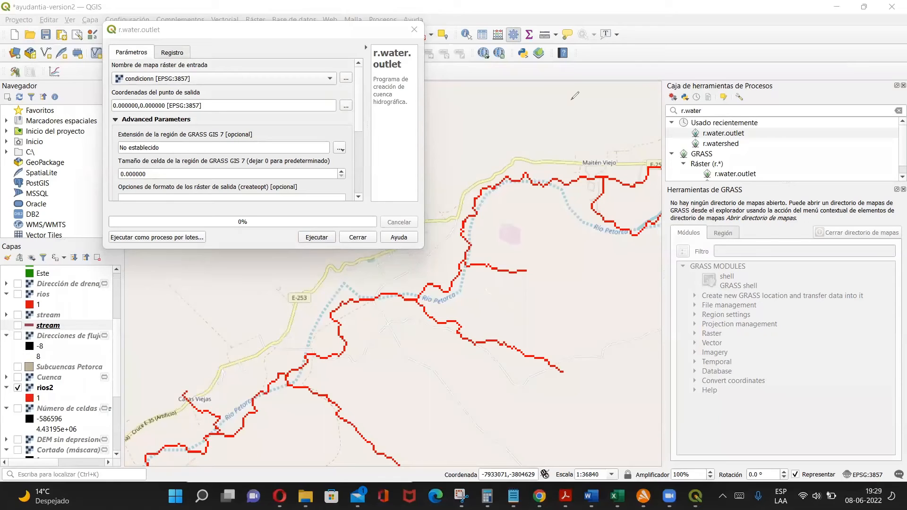
Step: Draw freehand annotation arrows over the map pointing toward each other from both sides of the river valley
left_click_drag(494, 206, 494, 198)
mouse_move(494, 198)
left_mouse_down()
mouse_move(491, 217)
mouse_move(506, 206)
left_mouse_up()
left_click_drag(489, 139, 503, 168)
Step: Examine the rios2 raster along the river near La Ligua and Placilla, comparing it with the basemap
left_click_drag(562, 359, 520, 156)
left_click_drag(519, 327, 508, 161)
left_click_drag(568, 353, 526, 158)
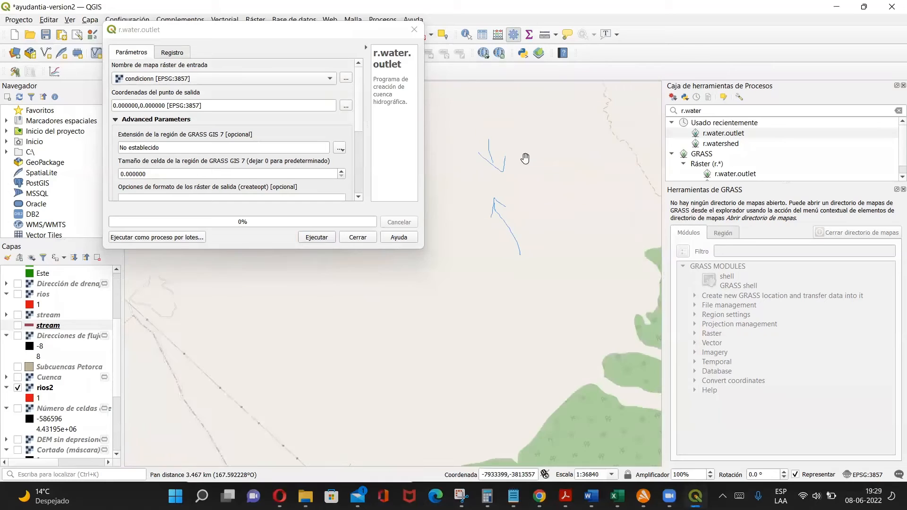
left_click_drag(515, 361, 524, 149)
left_click_drag(484, 288, 537, 207)
left_click_drag(537, 289, 486, 224)
left_click_drag(625, 265, 540, 238)
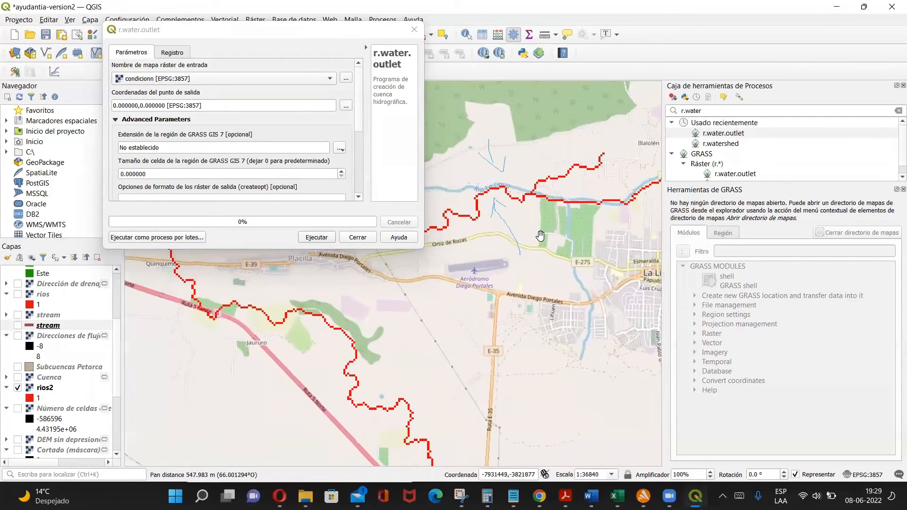
left_click_drag(476, 315, 477, 310)
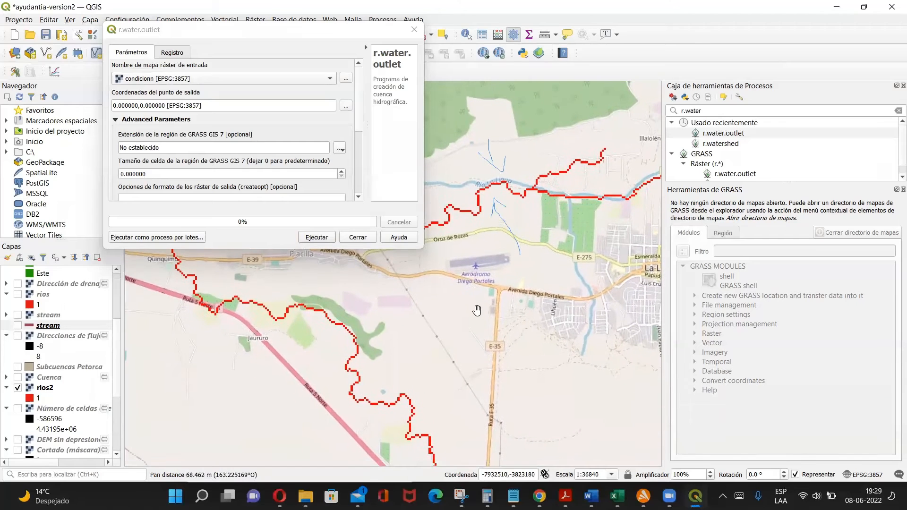
left_click_drag(528, 206, 490, 271)
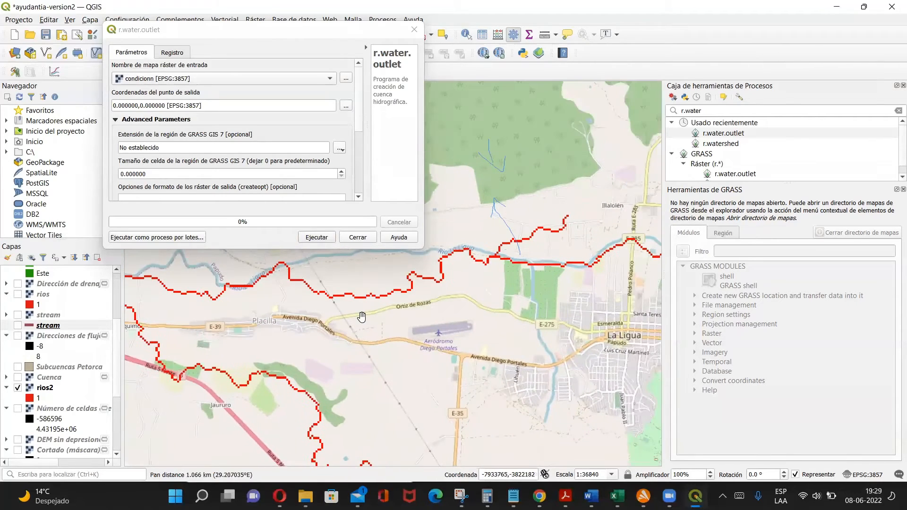
Step: Trace the rios2 raster around Longotoma and San Manuel, then back down to the Río Petorca mouth, to examine its outlet
left_click_drag(358, 306, 504, 366)
left_click_drag(457, 301, 570, 424)
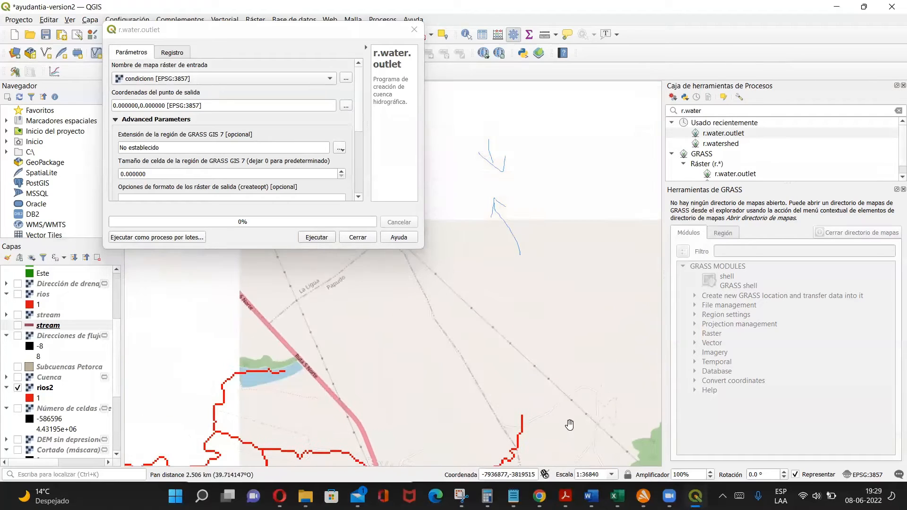
left_click_drag(397, 335, 576, 385)
scroll(461, 315, "down", 1)
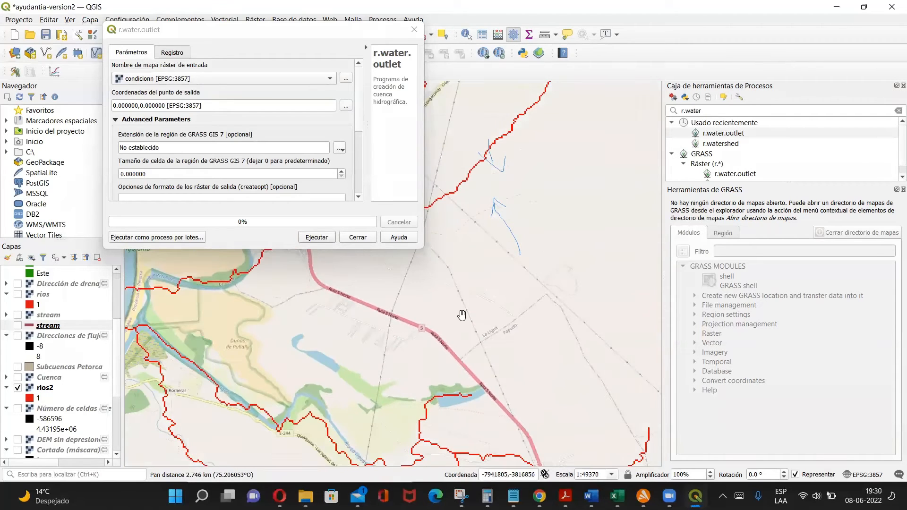
scroll(462, 315, "down", 1)
left_click_drag(522, 230, 427, 358)
left_click_drag(361, 368, 579, 286)
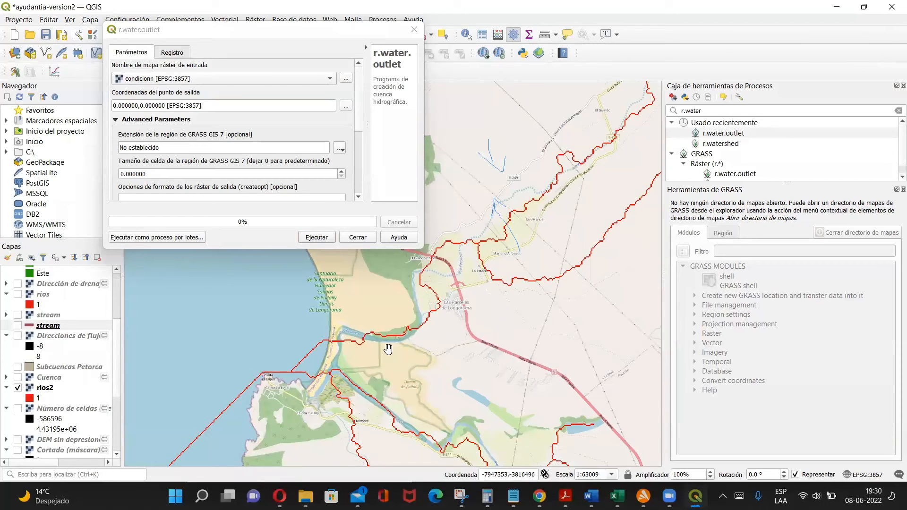
left_click_drag(583, 256, 408, 346)
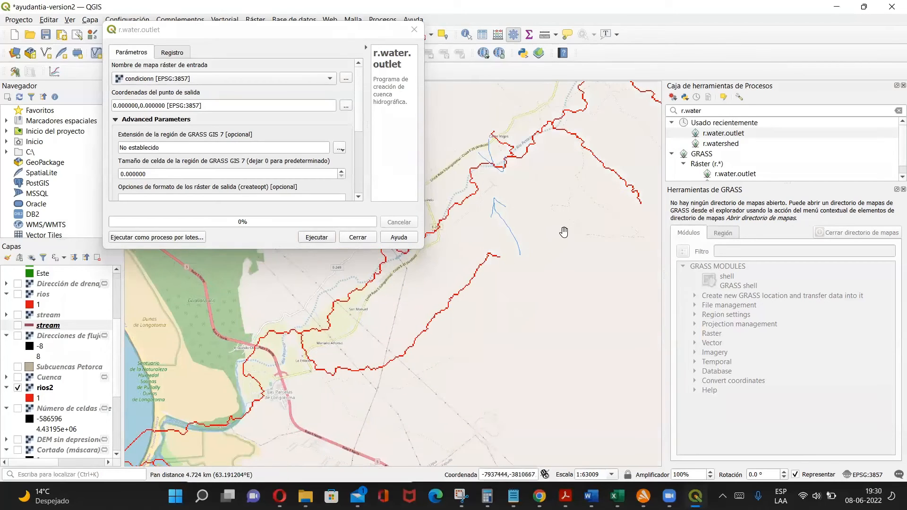
left_click_drag(577, 223, 360, 388)
left_click_drag(350, 345, 529, 266)
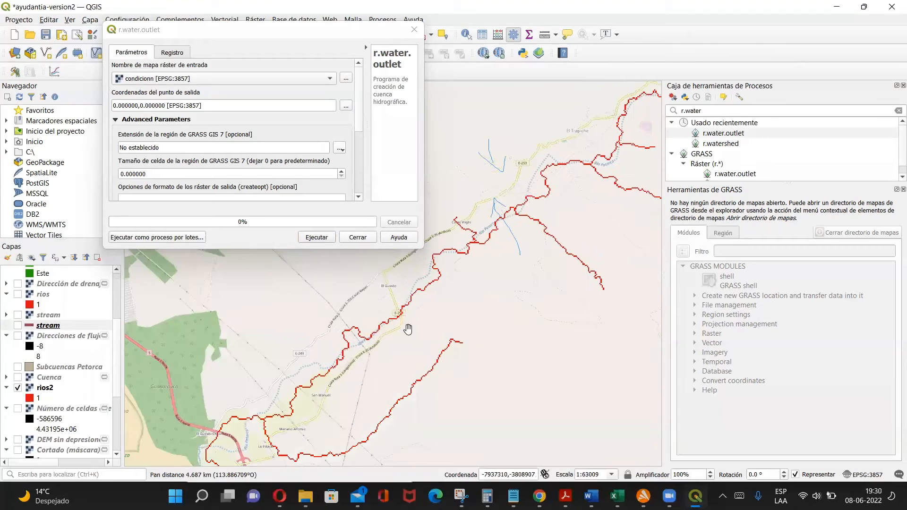
left_click_drag(362, 371, 484, 302)
left_click_drag(335, 403, 485, 310)
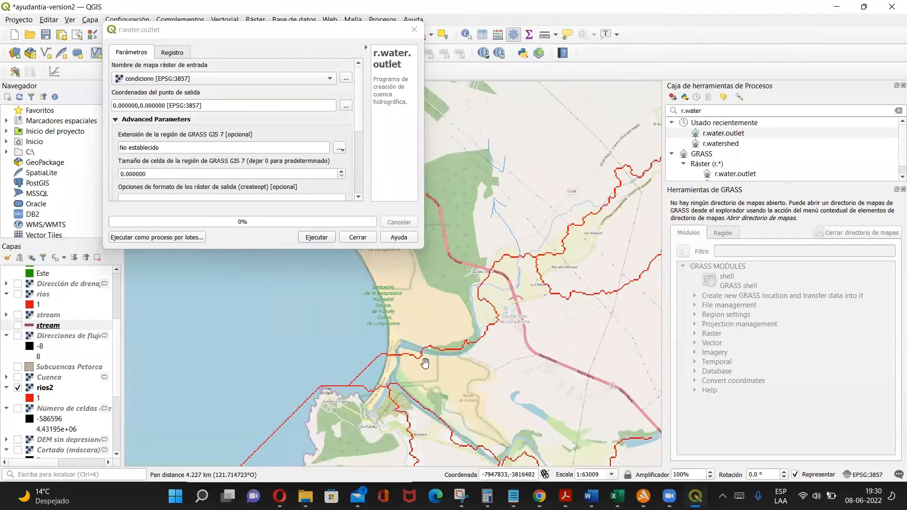
scroll(404, 366, "up", 5)
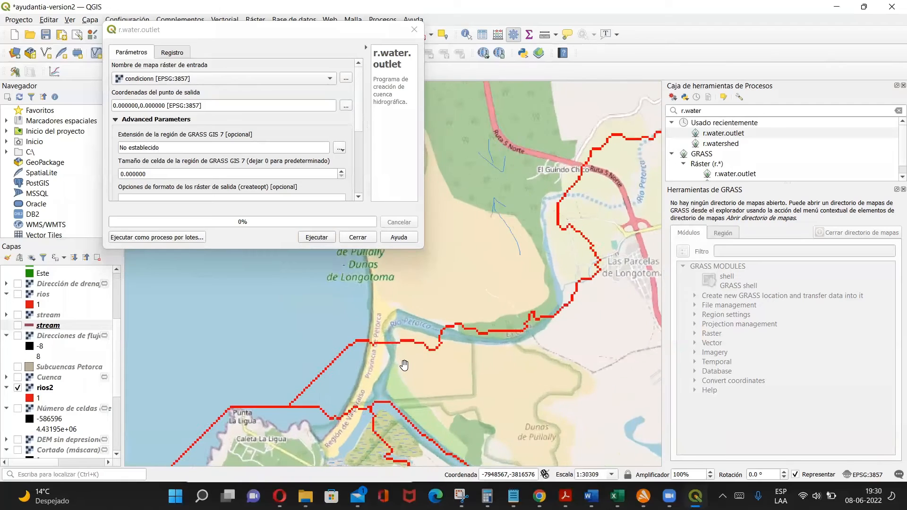
scroll(404, 365, "up", 2)
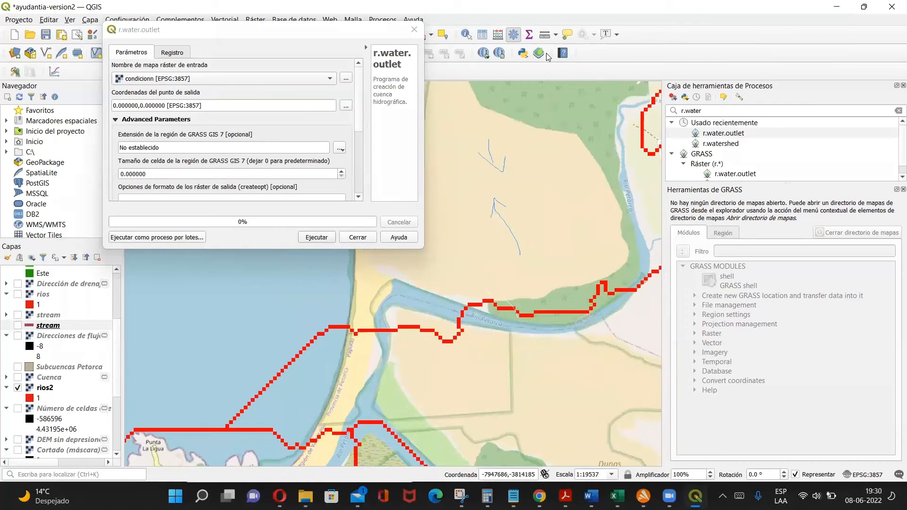
Step: Draw freehand annotation arrows around the Río Petorca mouth to illustrate flow into the sea and contributing slopes
mouse_move(314, 291)
left_mouse_down()
mouse_move(245, 384)
mouse_move(267, 372)
left_mouse_up()
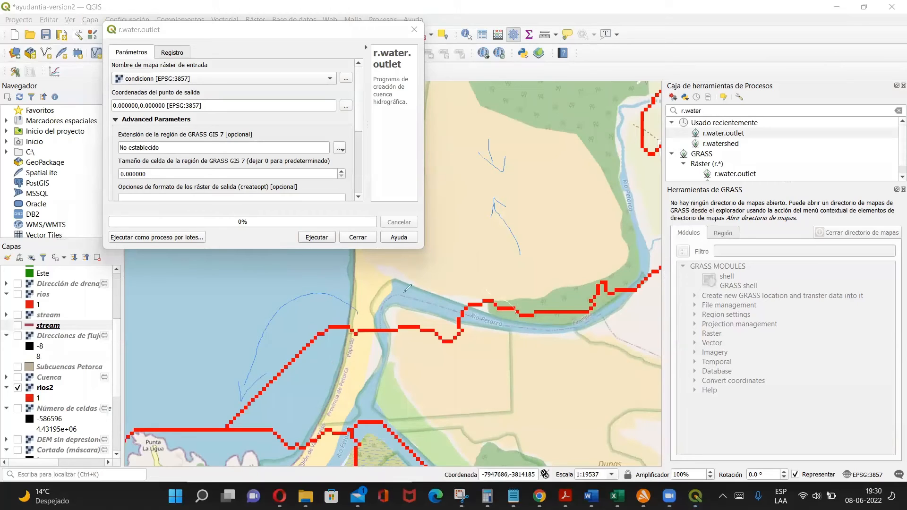
left_click_drag(368, 279, 373, 297)
left_click_drag(359, 360, 363, 336)
left_click_drag(203, 396, 219, 412)
left_click_drag(297, 318, 320, 314)
left_click_drag(356, 368, 363, 337)
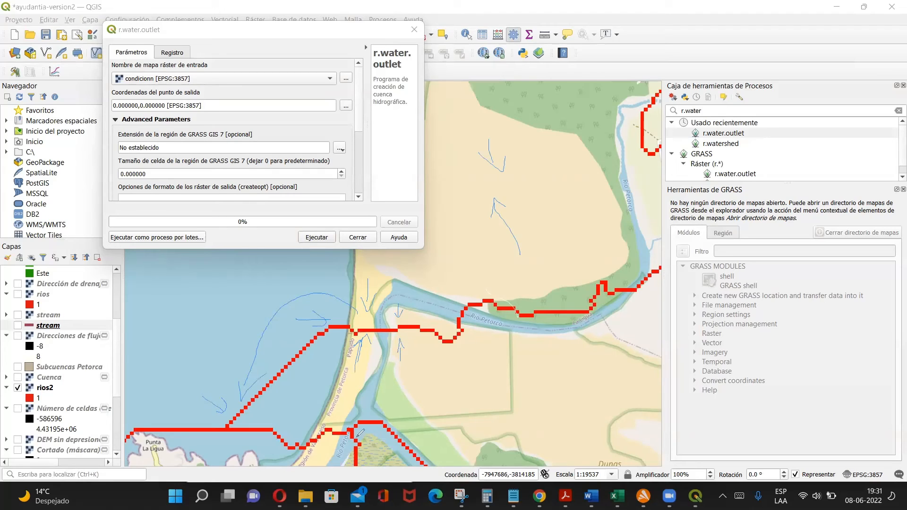
mouse_move(360, 410)
left_mouse_down()
mouse_move(391, 354)
mouse_move(330, 373)
left_mouse_up()
Step: Undo all the freehand annotation strokes drawn over the map
key("ctrl+z")
key("ctrl+z")
key("ctrl+z")
key("ctrl+z")
key("ctrl+z")
key("ctrl+z")
key("ctrl+z")
key("ctrl+z")
key("ctrl+z")
key("ctrl+z")
key("ctrl+z")
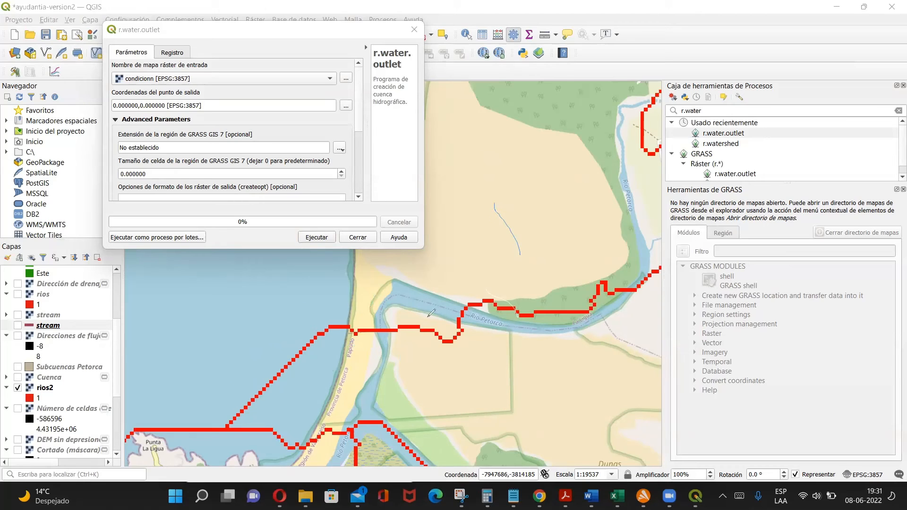
left_click_drag(424, 323, 421, 318)
left_click_drag(390, 314, 395, 318)
mouse_move(458, 193)
left_mouse_down()
mouse_move(456, 206)
mouse_move(463, 198)
left_mouse_up()
key("ctrl+z")
key("ctrl+z")
key("ctrl+z")
key("ctrl+z")
Step: Set the r.water.outlet outlet point on a rios2 cell crossing the Río Petorca near its mouth, at about -7948058, -3816116
scroll(468, 295, "up", 3)
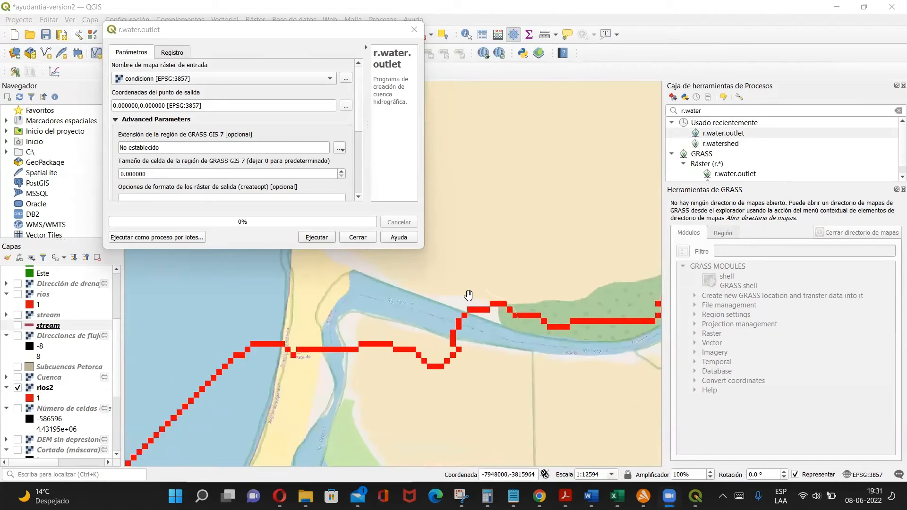
scroll(468, 295, "up", 1)
left_click_drag(457, 354, 410, 308)
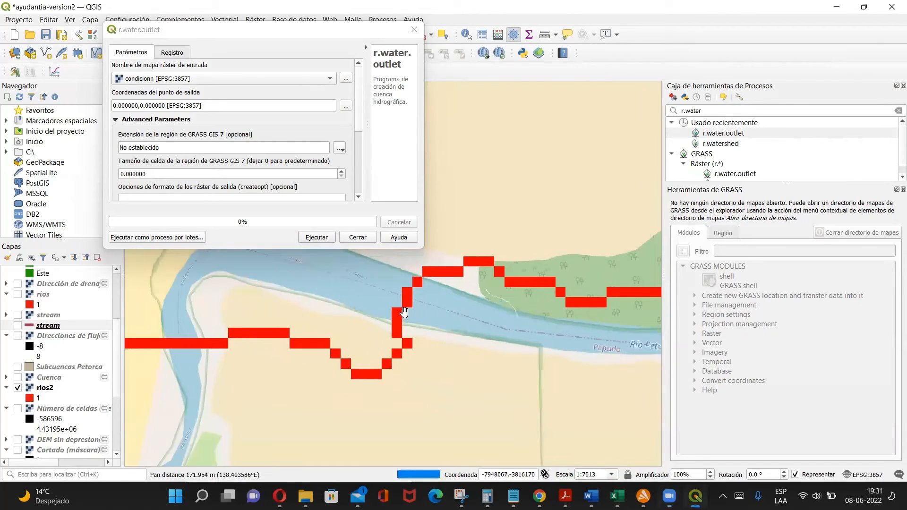
scroll(404, 312, "up", 1)
left_click_drag(330, 335, 210, 328)
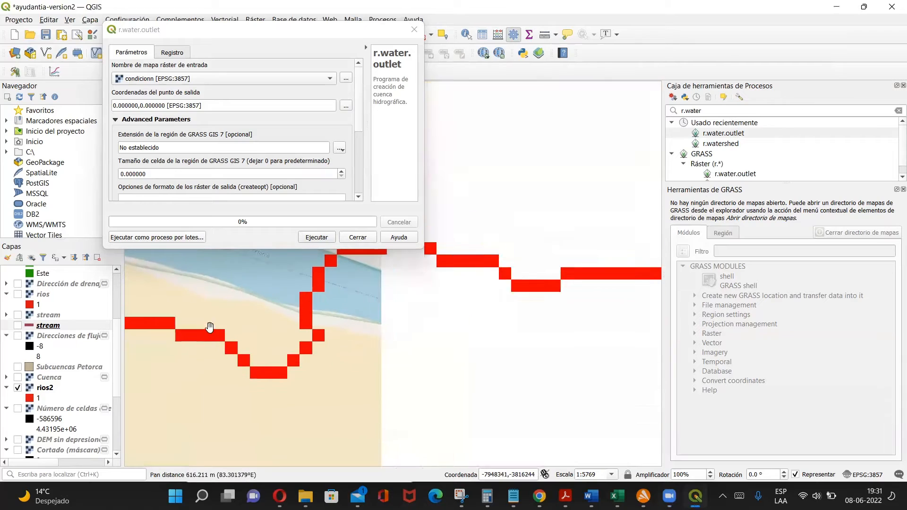
scroll(319, 277, "up", 1)
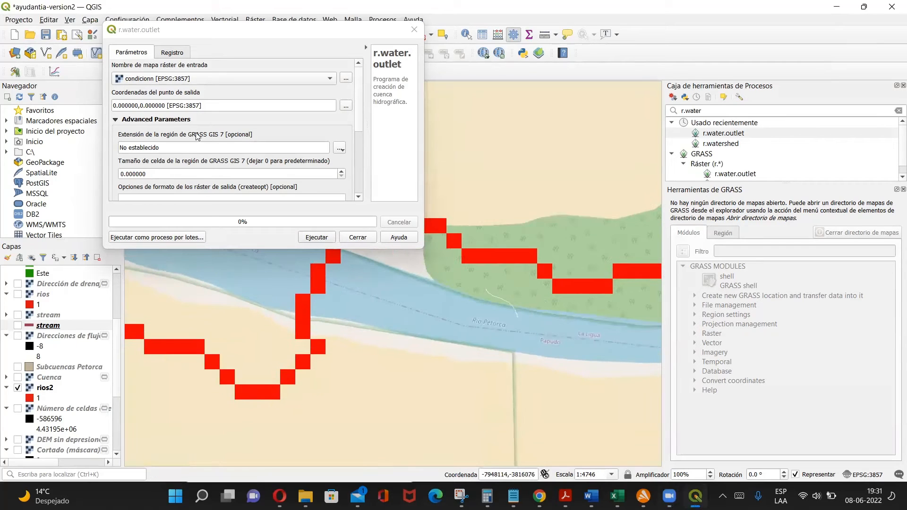
left_click(345, 107)
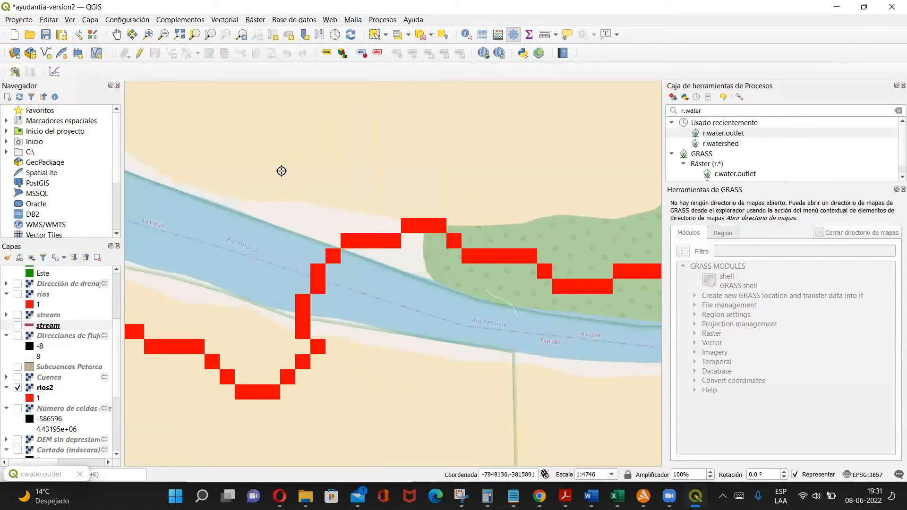
left_click(318, 277)
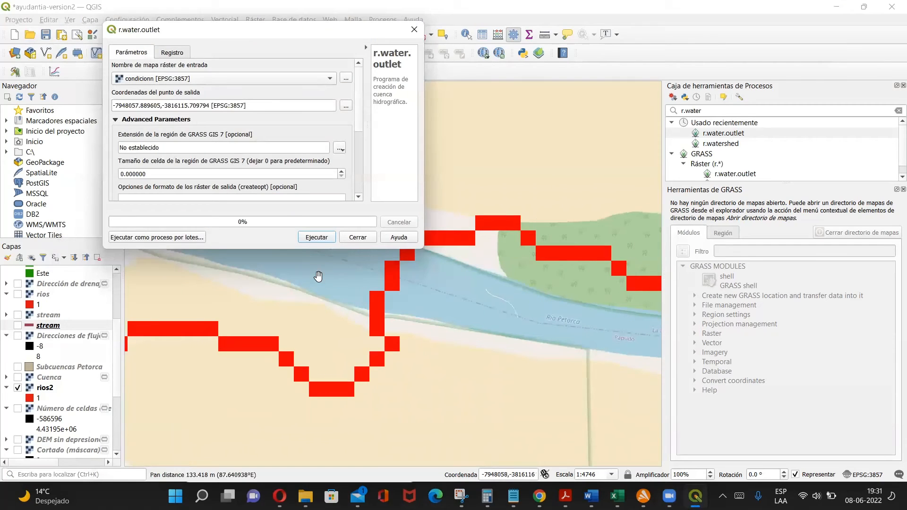
Step: Review the r.water.outlet parameters, including the GRASS region extent choices and the Cuenca output setting
scroll(359, 106, "down", 2)
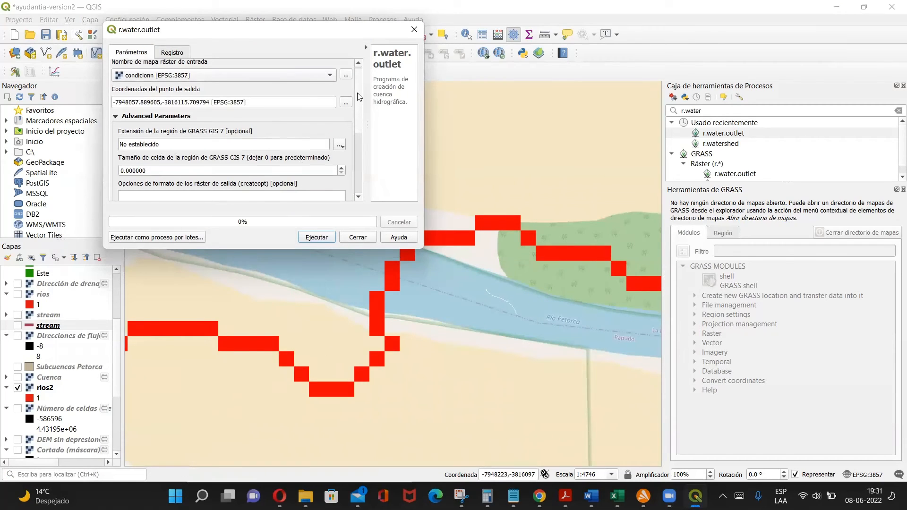
scroll(359, 111, "down", 4)
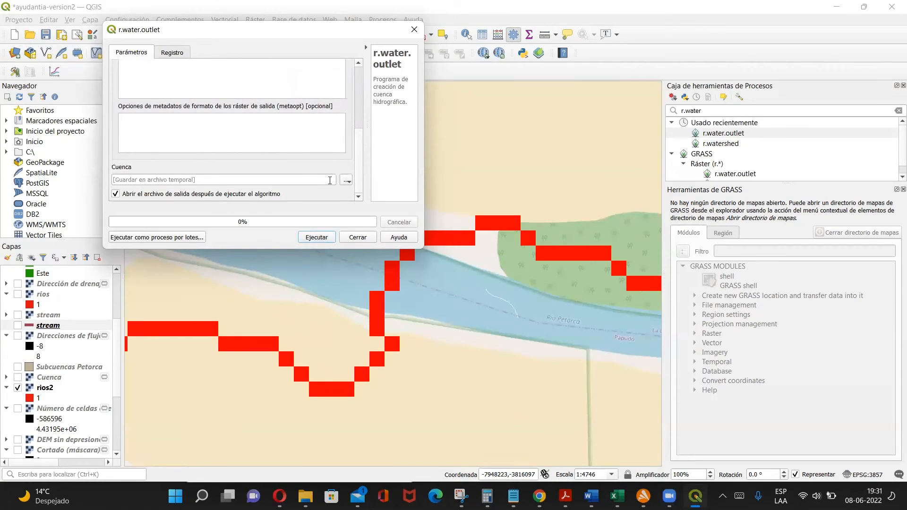
scroll(363, 135, "up", 5)
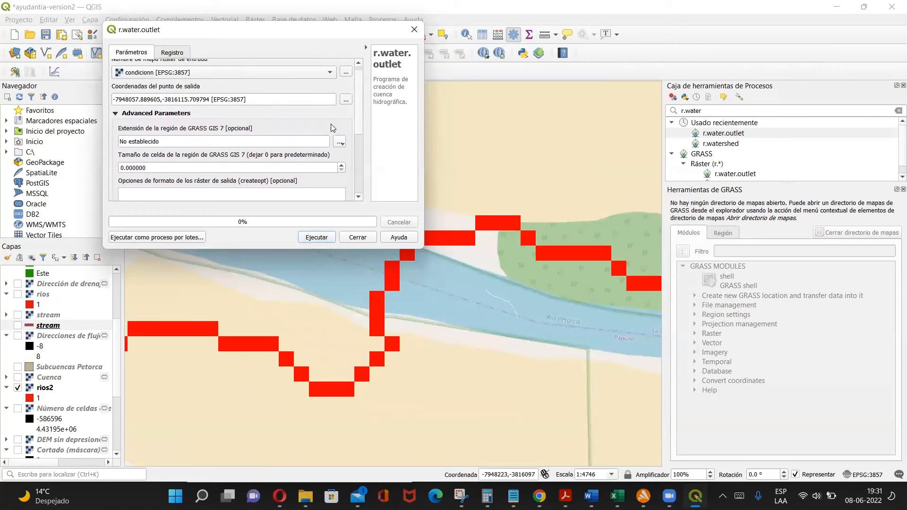
left_click(338, 143)
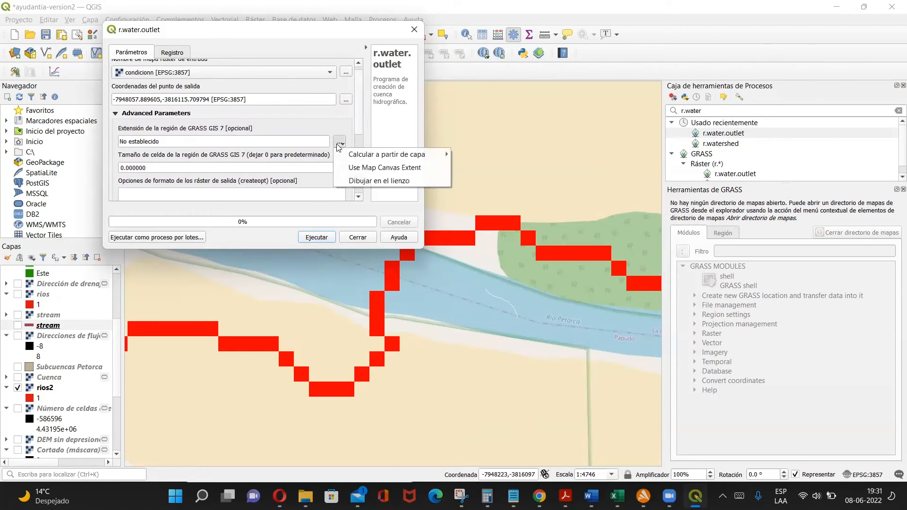
left_click(315, 123)
scroll(348, 171, "down", 6)
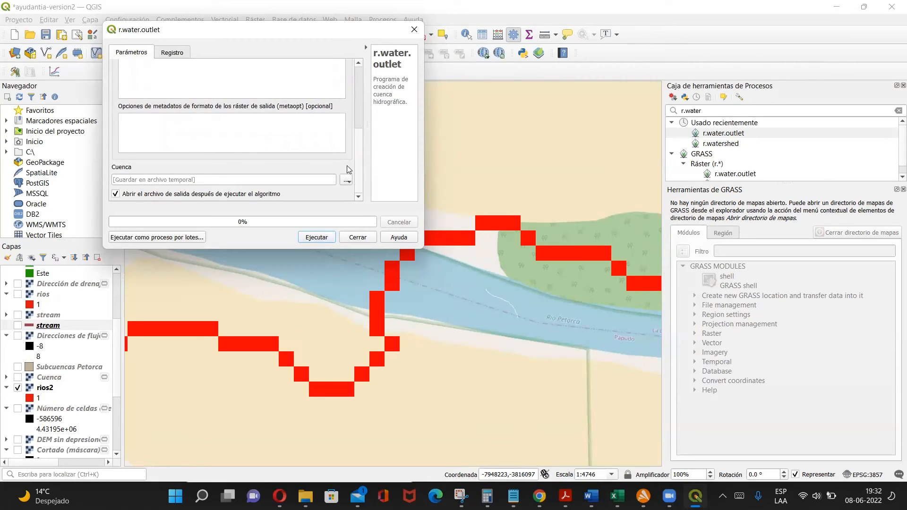
Step: Check the file formats offered for saving the Cuenca output raster to a file, without saving
left_click(346, 181)
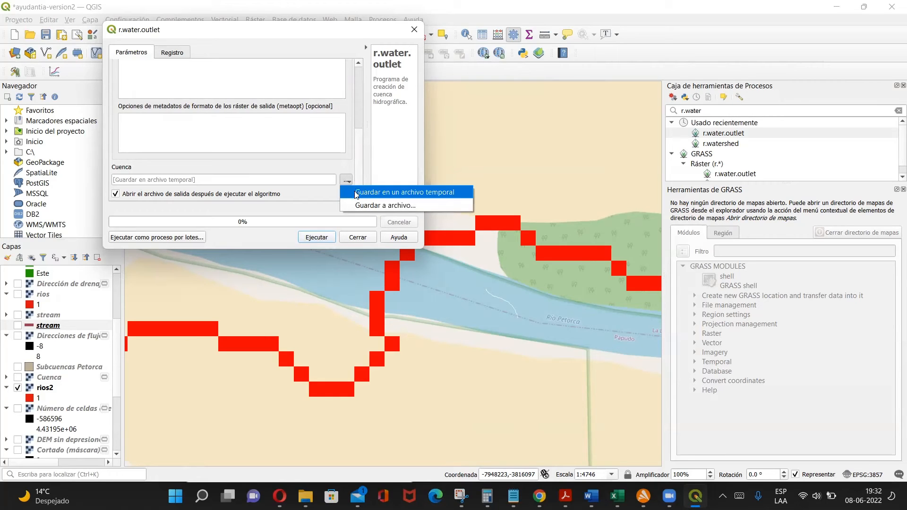
left_click(358, 205)
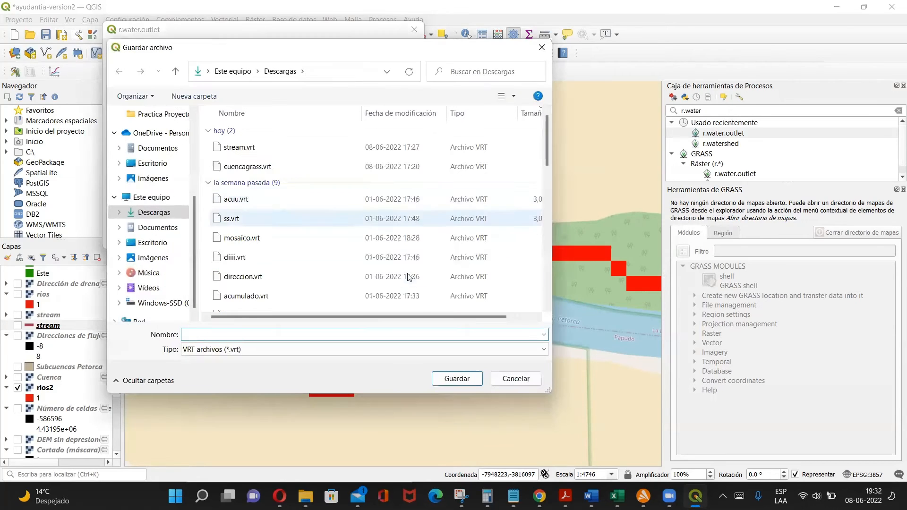
left_click(428, 350)
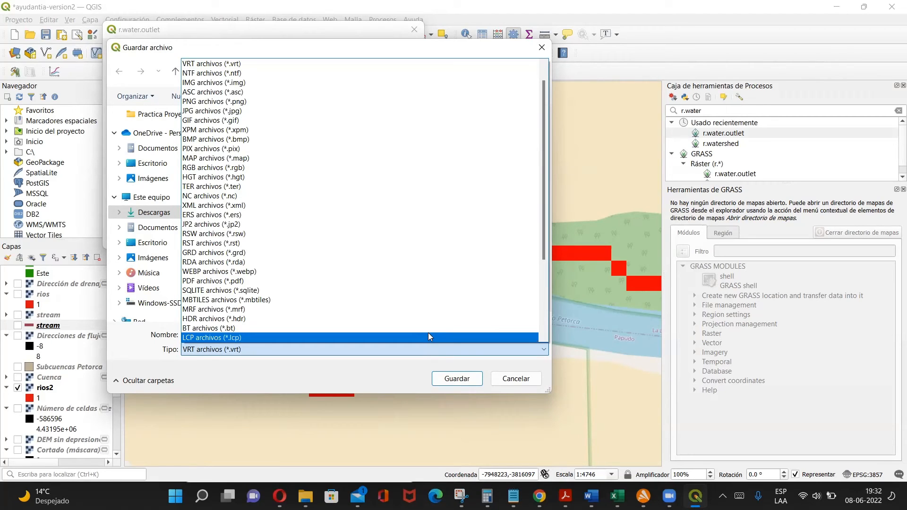
left_click(505, 386)
left_click(507, 387)
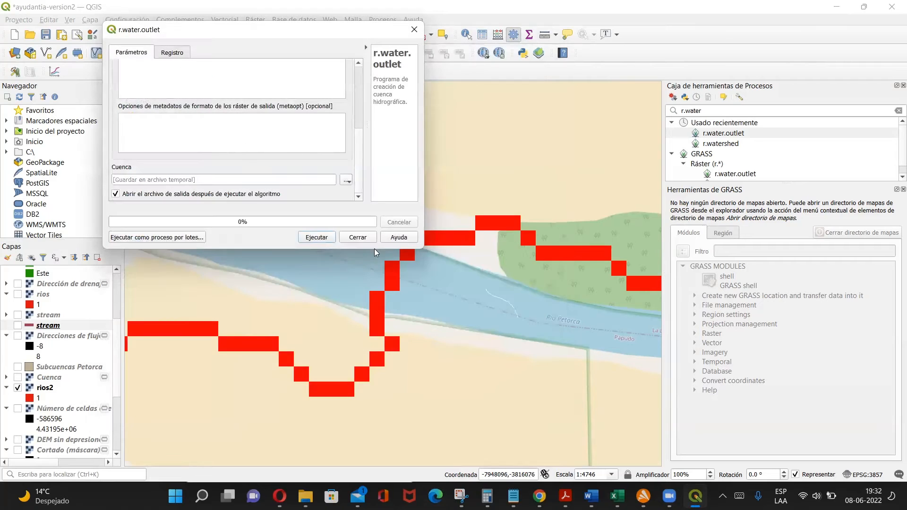
Step: Re-pick the r.water.outlet outlet point on the rios2 cell crossing the Río Petorca, at about -7948058, -3816105
left_click_drag(359, 173, 348, 112)
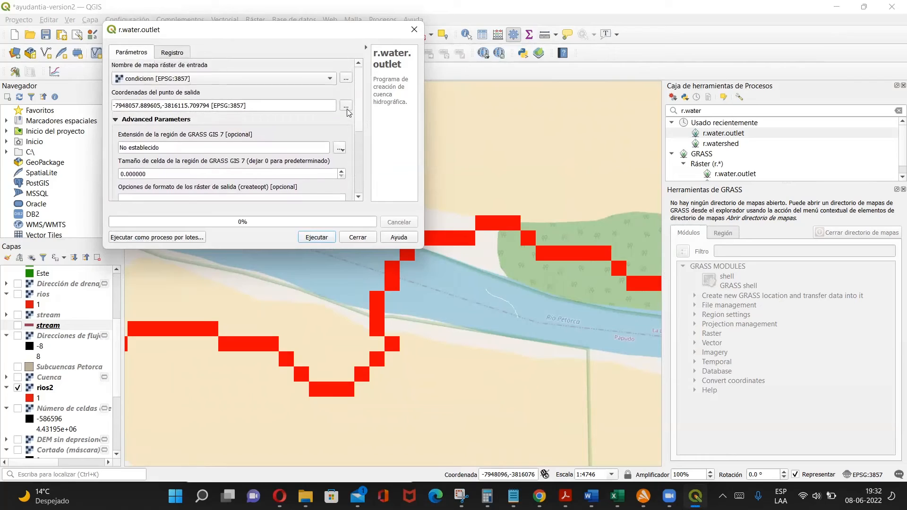
left_click(339, 151)
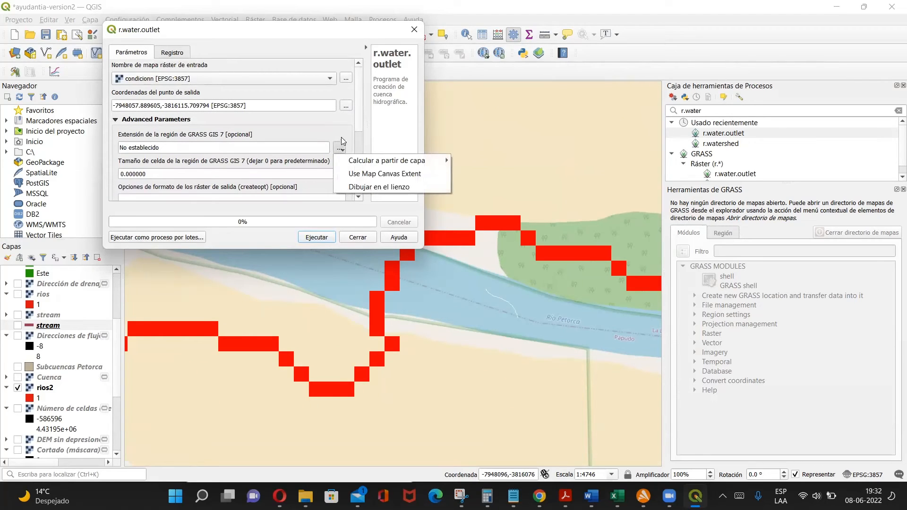
left_click(360, 125)
left_click(350, 106)
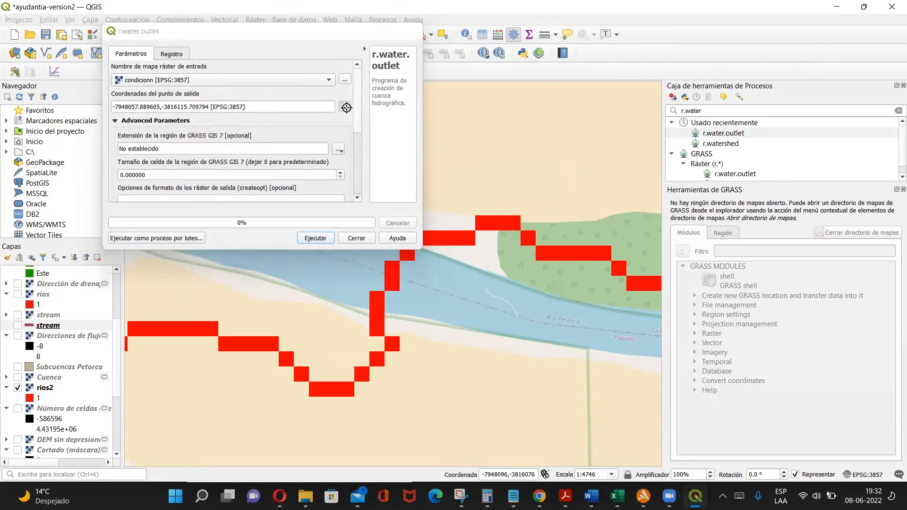
left_click_drag(393, 262, 393, 268)
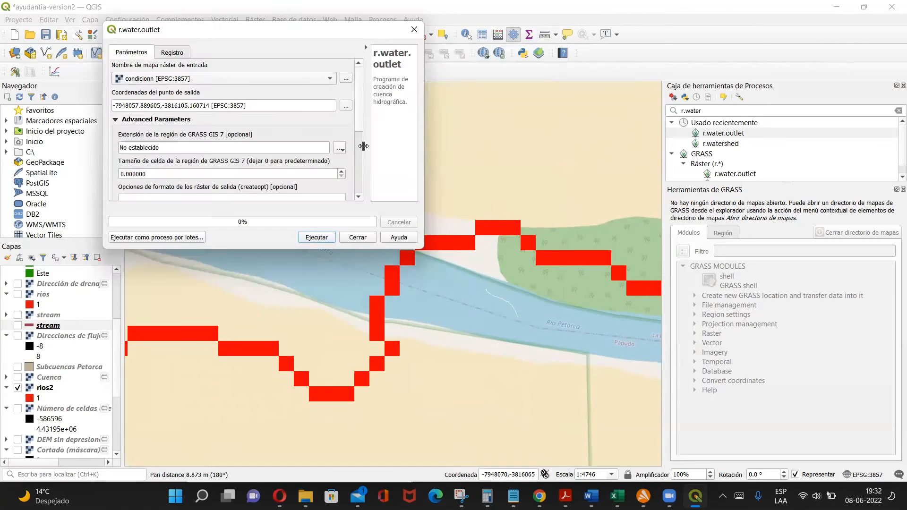
Step: Run r.water.outlet on the condicionn raster, keeping the Cuenca output as a temporary file that opens on completion
scroll(360, 132, "down", 5)
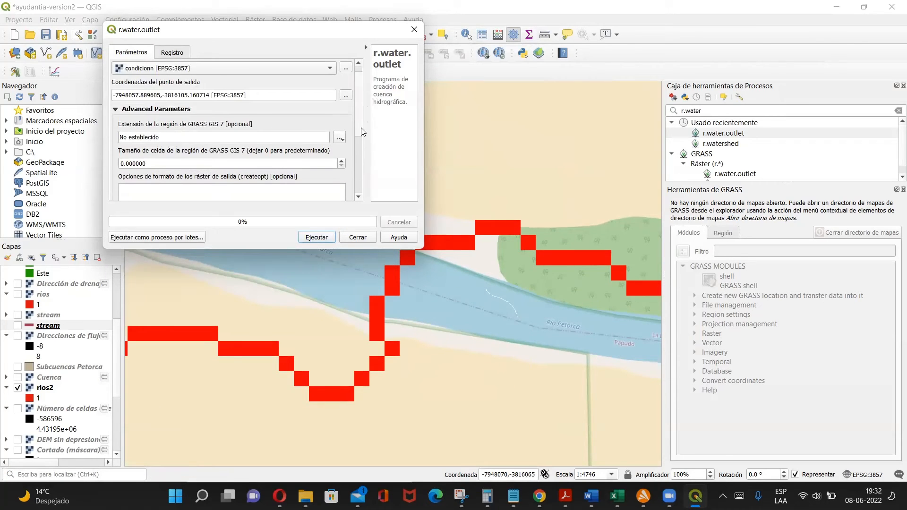
scroll(345, 142, "up", 5)
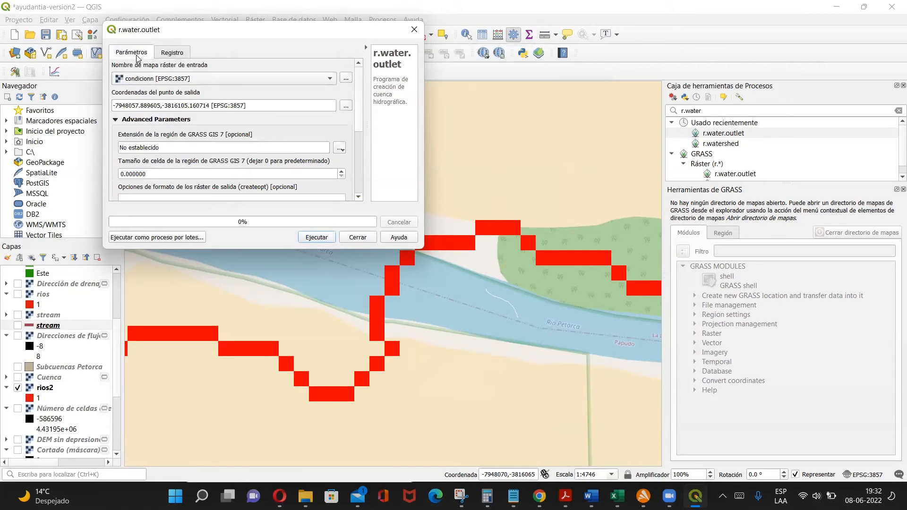
scroll(363, 104, "down", 5)
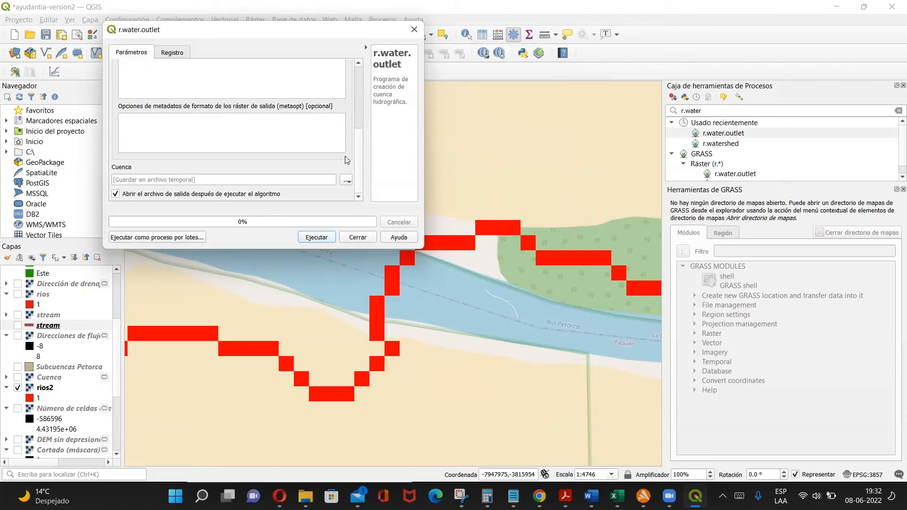
scroll(360, 162, "up", 8)
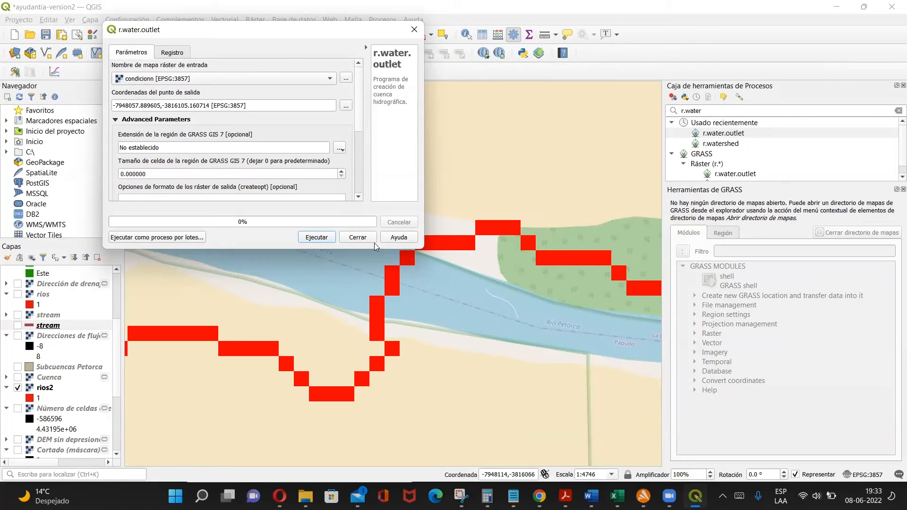
left_click(316, 237)
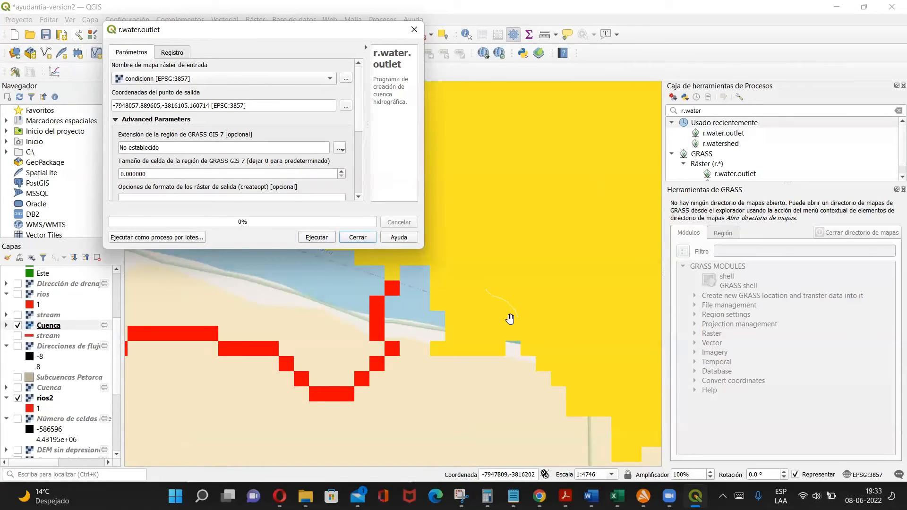
Step: Examine the extent of the delineated Cuenca raster from the Río Petorca mouth to its eastern headwaters
scroll(510, 319, "down", 1)
scroll(511, 319, "down", 3)
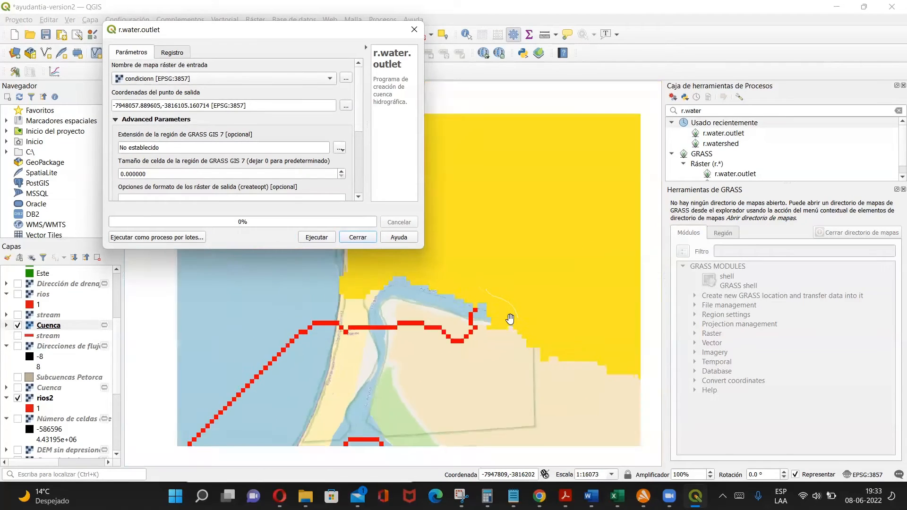
scroll(510, 319, "down", 2)
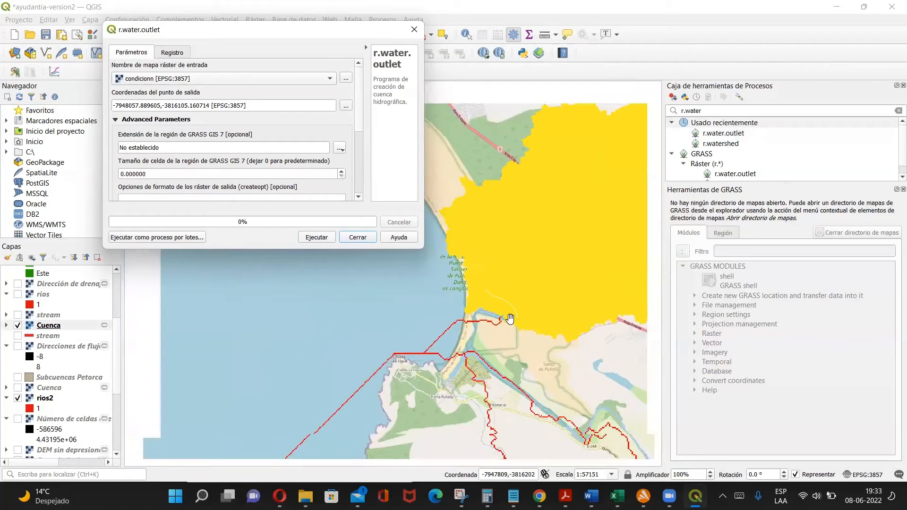
left_click_drag(550, 329, 346, 394)
scroll(521, 326, "down", 2)
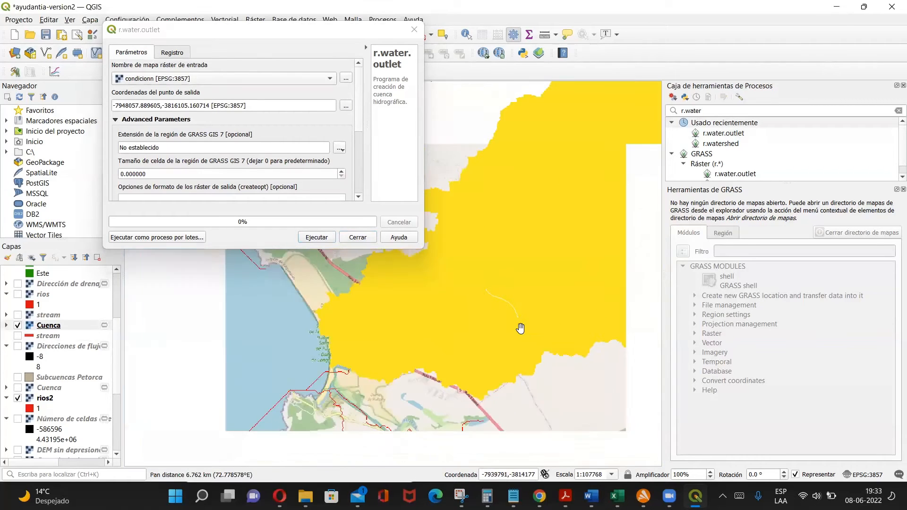
scroll(520, 329, "down", 1)
left_click_drag(533, 326, 326, 392)
scroll(327, 434, "down", 1)
scroll(326, 435, "down", 2)
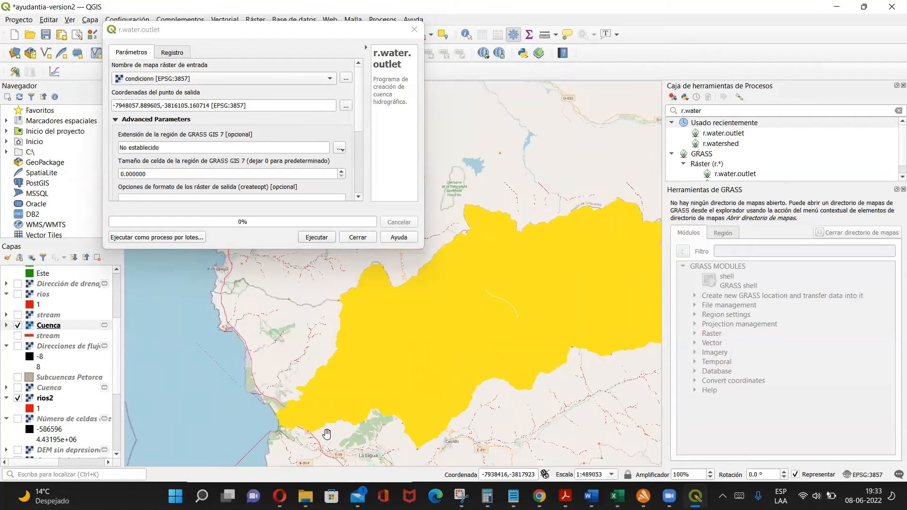
left_click_drag(455, 438, 319, 435)
left_click_drag(340, 387, 374, 330)
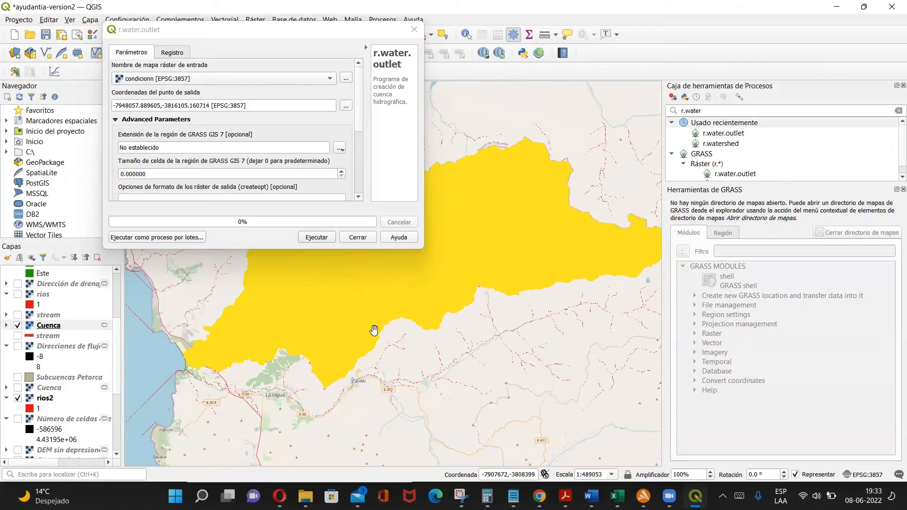
left_click_drag(402, 326, 371, 396)
mouse_move(397, 320)
left_mouse_down()
mouse_move(366, 420)
mouse_move(392, 319)
left_mouse_up()
Step: Switch to the Opera browser and search Google for "cuenca del rio petorca"
left_click(279, 496)
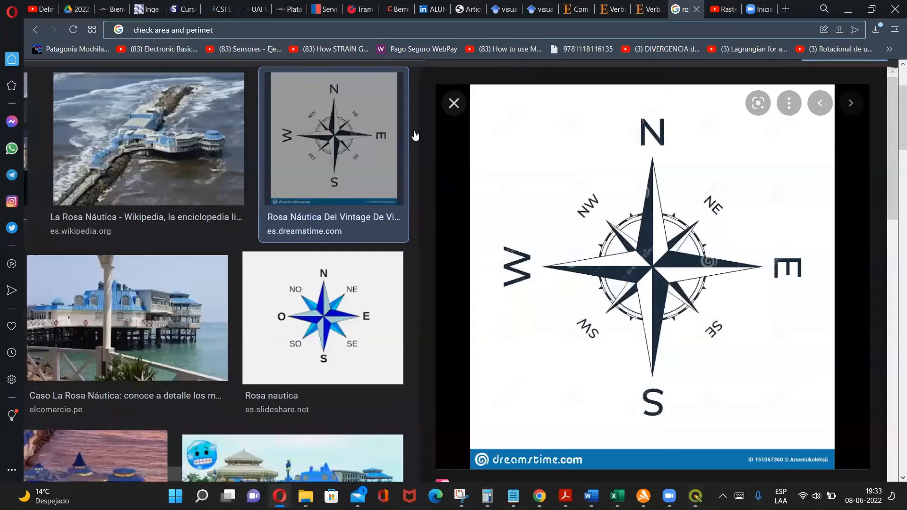
left_click(732, 27)
type("cue")
key("BackSpace")
key("BackSpace")
key("BackSpace")
key("BackSpace")
key("BackSpace")
key("BackSpace")
key("BackSpace")
key("BackSpace")
key("BackSpace")
key("BackSpace")
key("BackSpace")
key("BackSpace")
key("BackSpace")
key("BackSpace")
key("BackSpace")
key("BackSpace")
key("BackSpace")
key("BackSpace")
key("BackSpace")
key("BackSpace")
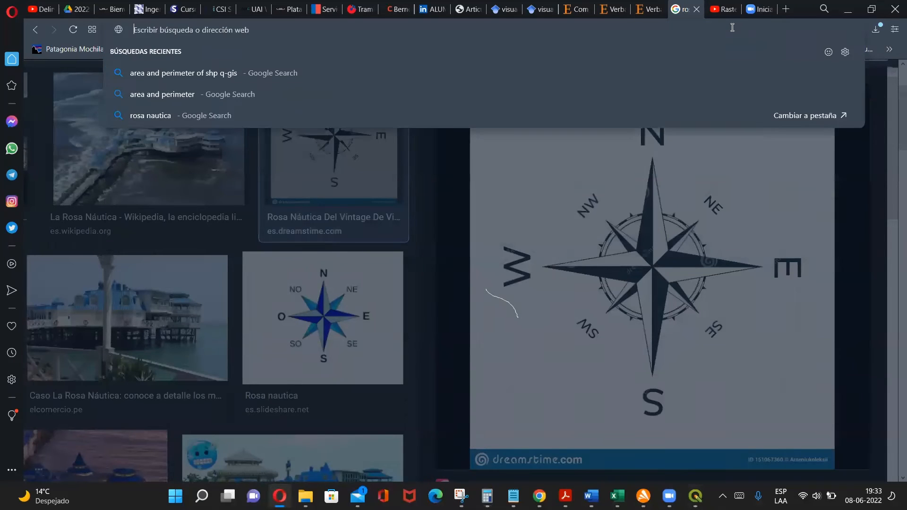
type("cuenca del rio")
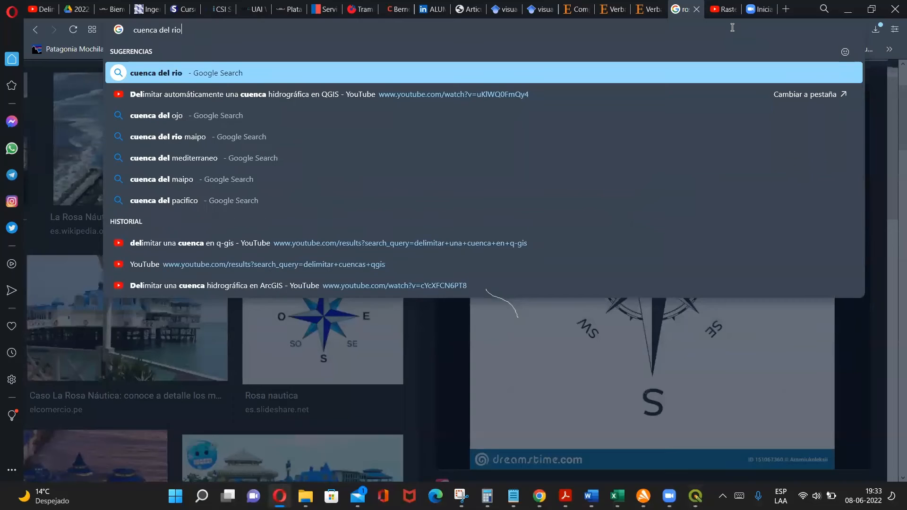
type(" petorca")
key("Return")
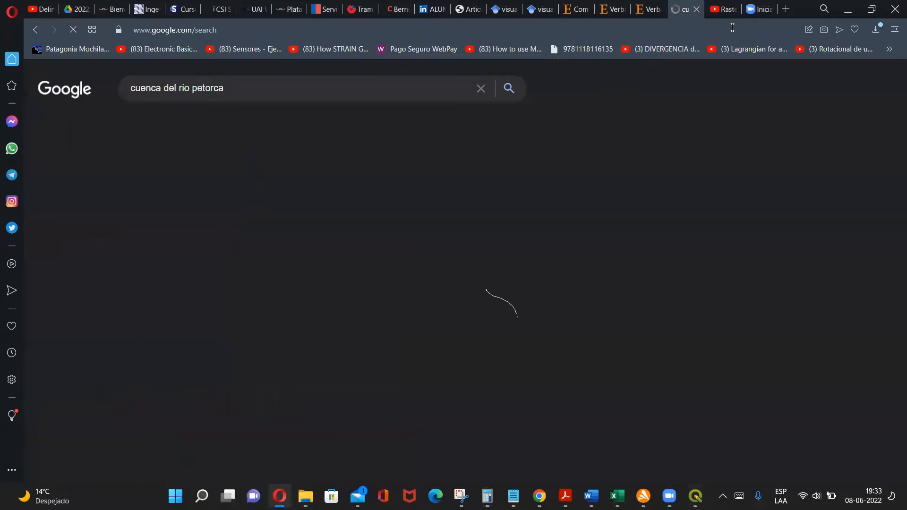
Step: Find an image of the Petorca and La Ligua basins map from snia.mop.gob.cl and view it enlarged for comparison
left_click(200, 128)
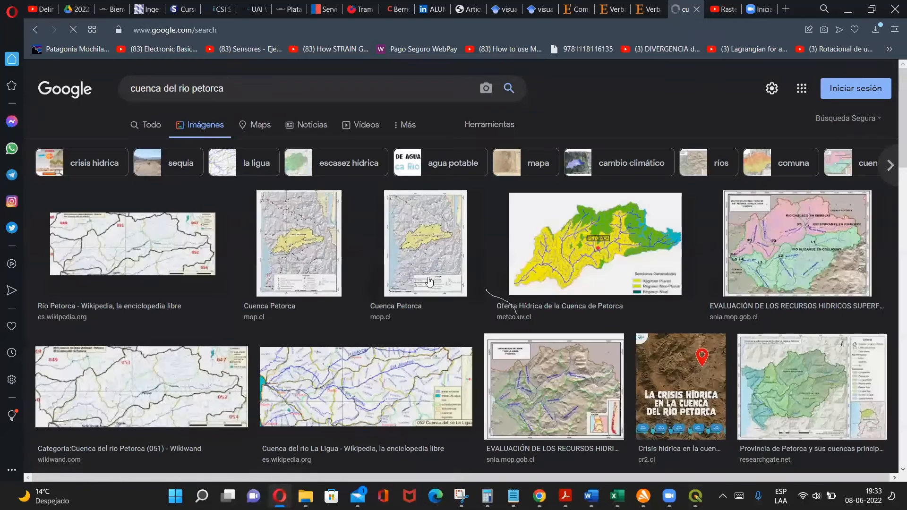
left_click(806, 234)
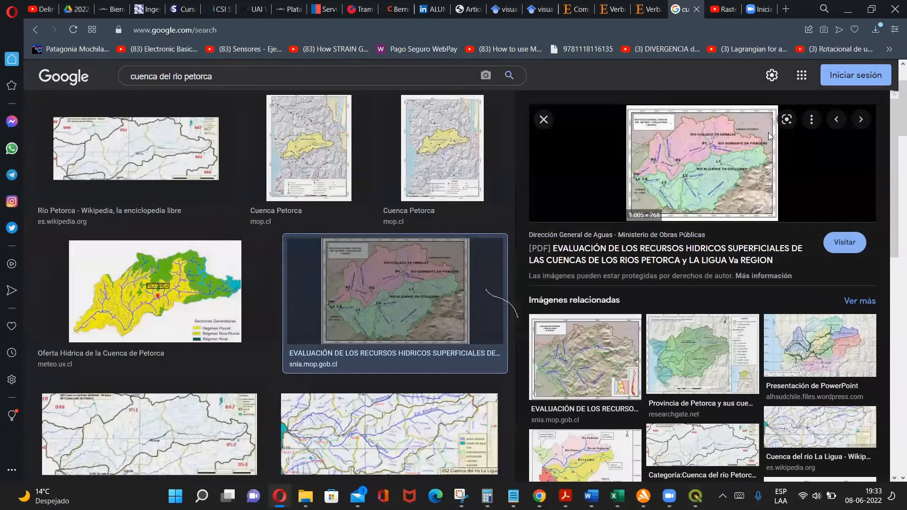
scroll(768, 132, "up", 5)
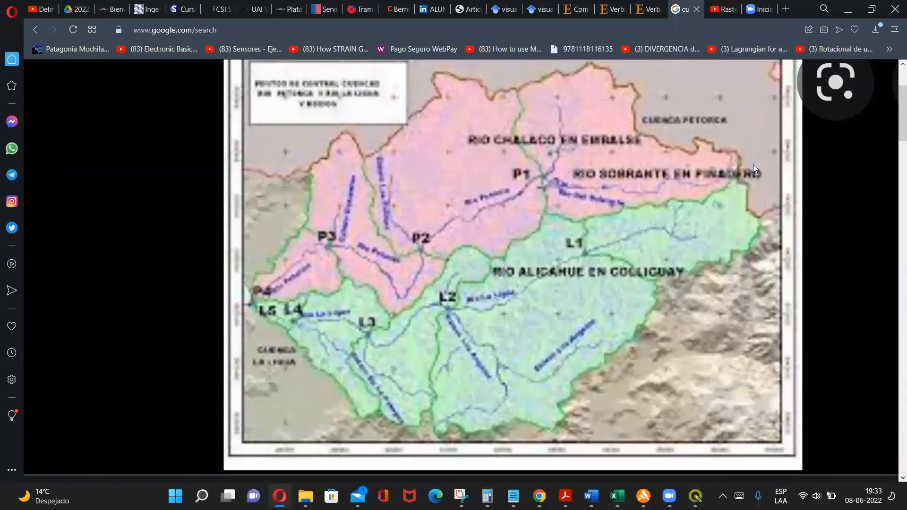
Step: Switch back to QGIS and move the rios2 layer above the new Cuenca layer
left_click(695, 495)
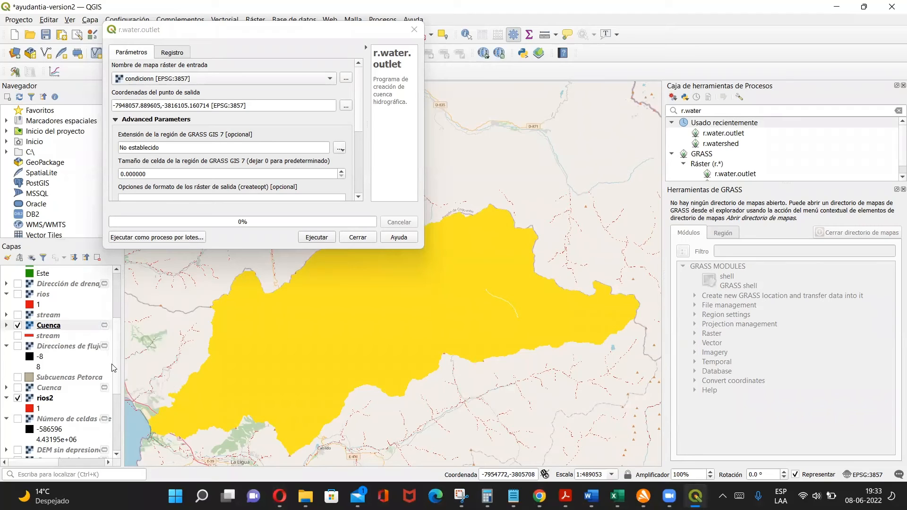
left_click_drag(51, 399, 47, 328)
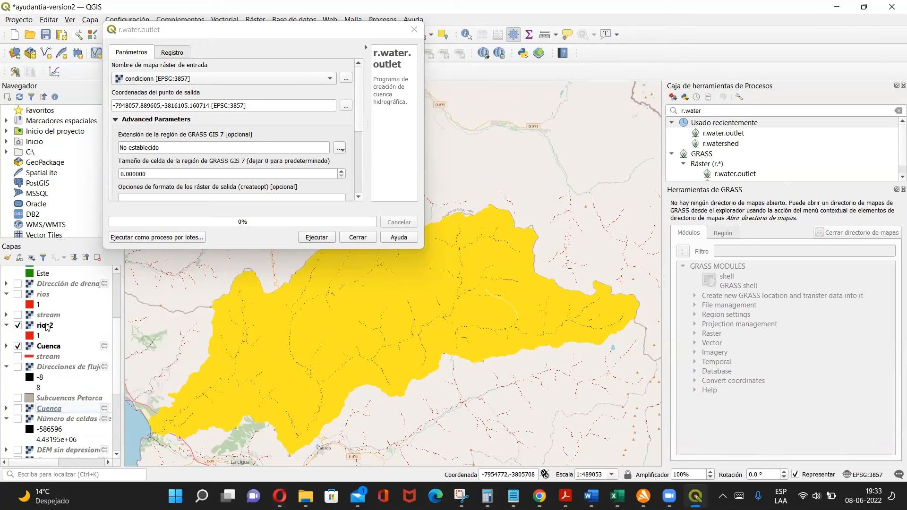
Step: Examine the stream network inside the yellow basin, toggling the rios2 layer off and on to compare
scroll(265, 354, "up", 1)
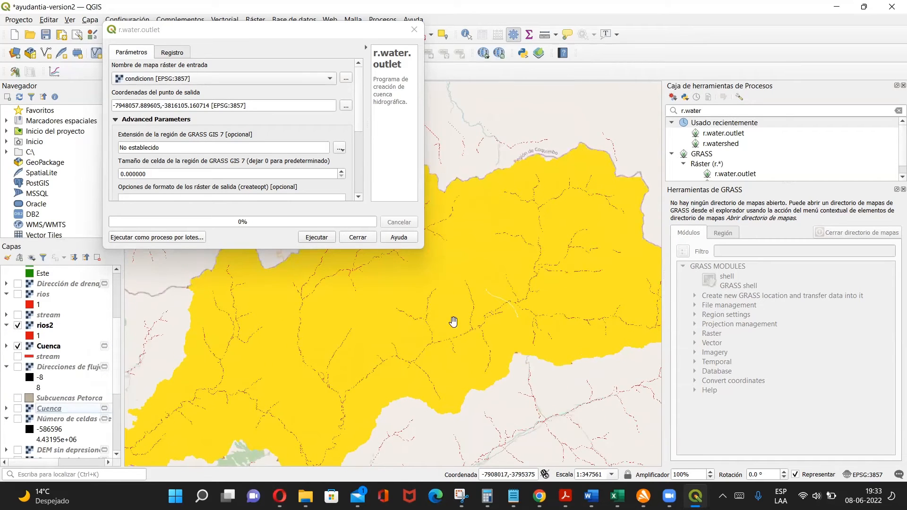
left_click_drag(454, 320, 361, 347)
scroll(360, 347, "up", 1)
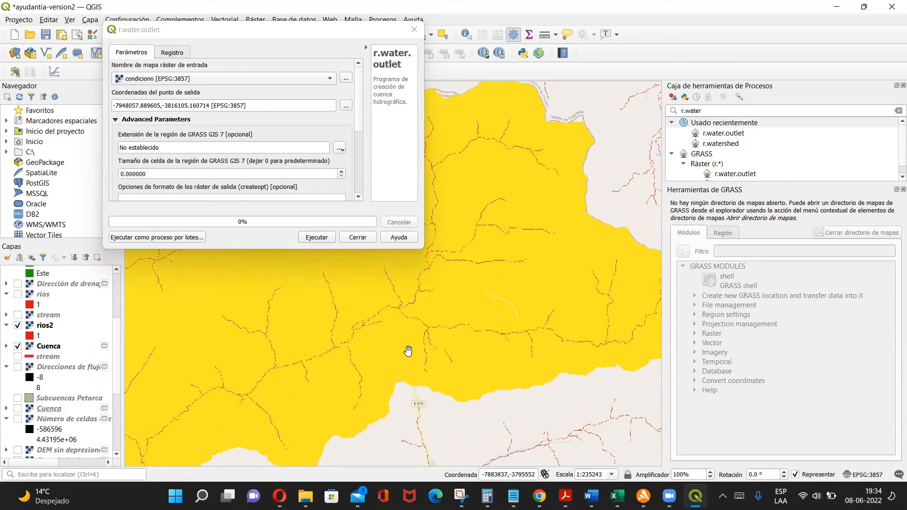
left_click_drag(306, 346, 413, 341)
left_click_drag(310, 343, 433, 361)
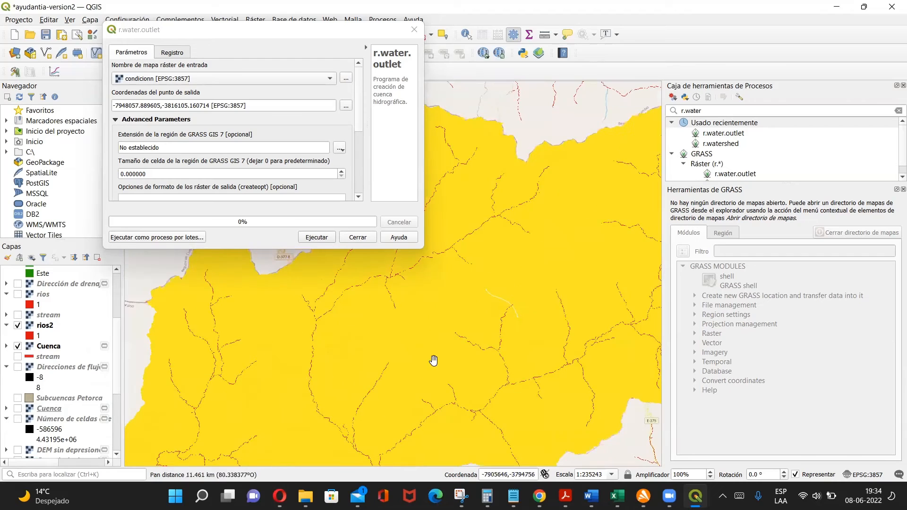
left_click_drag(322, 293, 202, 272)
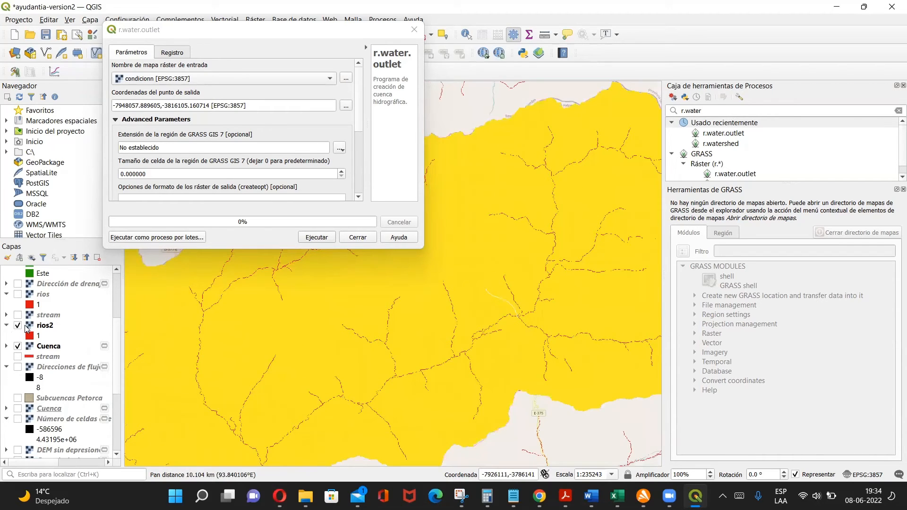
left_click(18, 326)
left_click(18, 326)
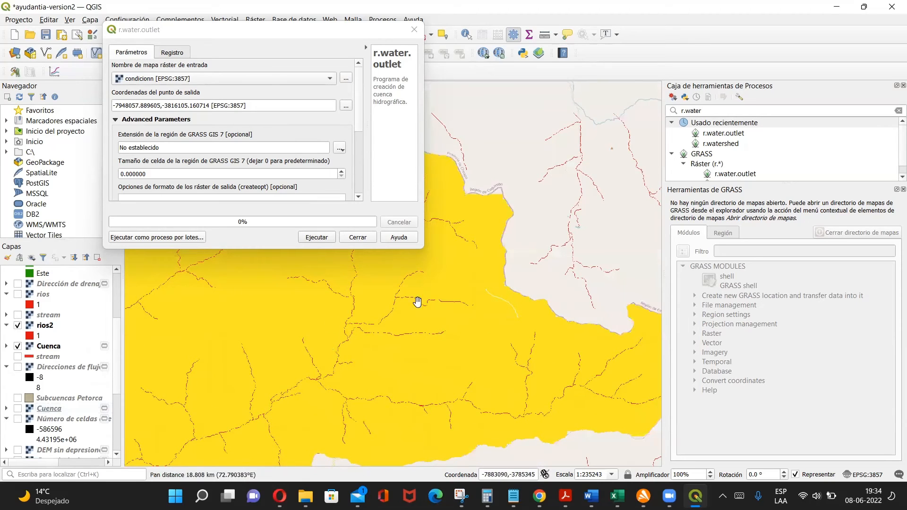
left_click_drag(356, 341, 432, 313)
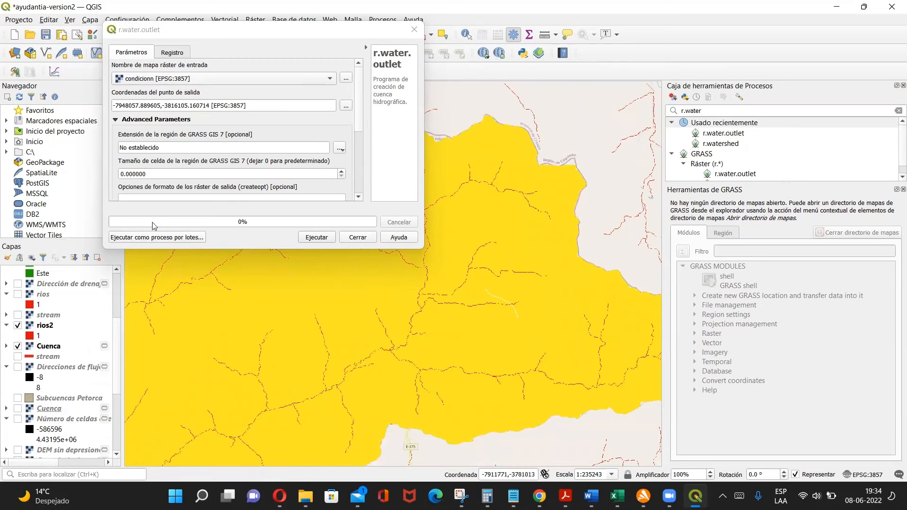
Step: Turn on the corte layer to show the clipping area beneath the basin and streams
scroll(101, 401, "down", 5)
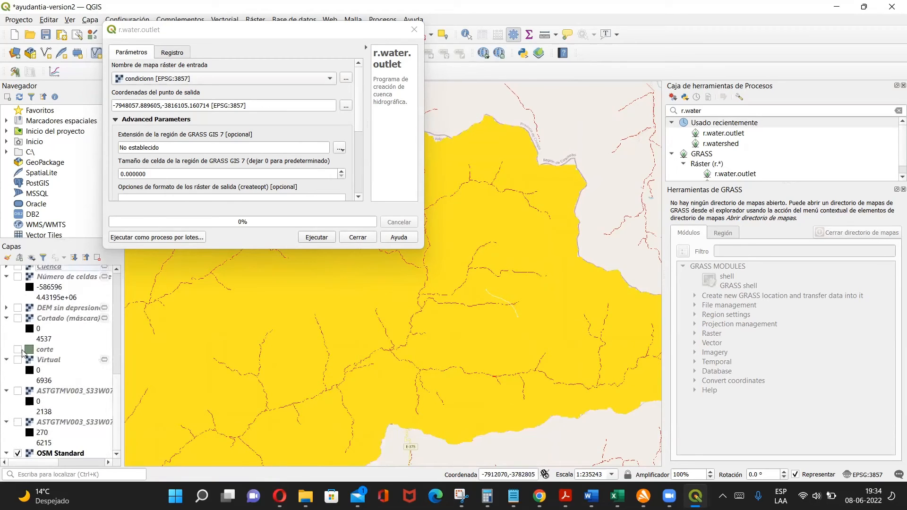
left_click(18, 350)
left_click(18, 349)
left_click(17, 350)
scroll(115, 401, "down", 5)
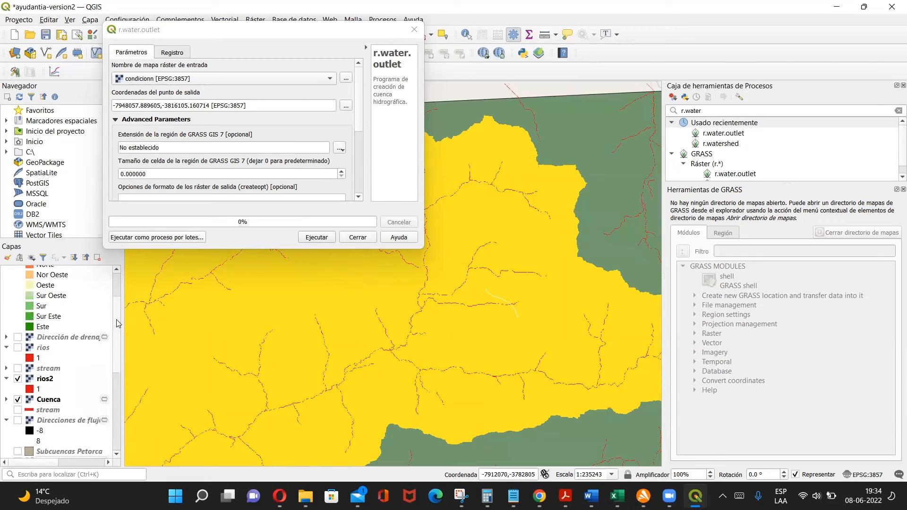
Step: Hide the rios2 and Cuenca layers to view the full extent of the green corte polygon on the map
left_click(19, 382)
left_click(18, 403)
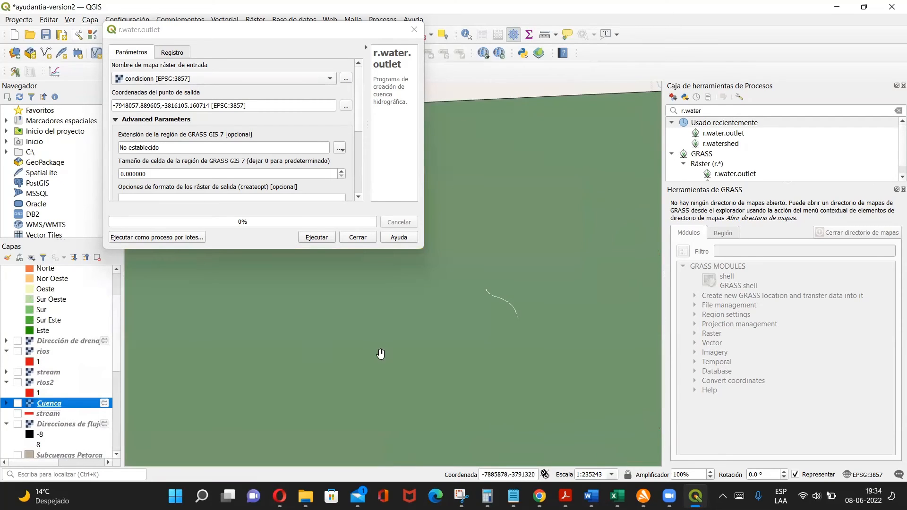
scroll(381, 354, "down", 2)
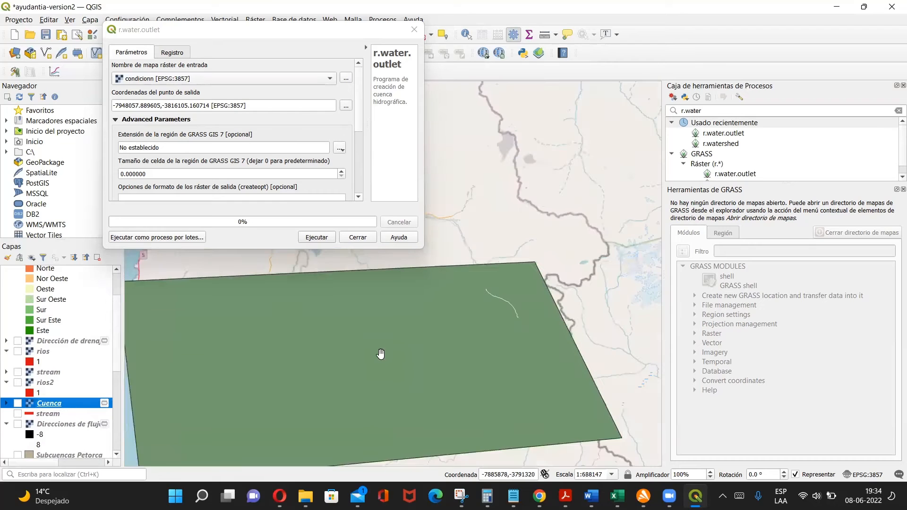
scroll(381, 355, "down", 1)
left_click_drag(381, 356, 385, 289)
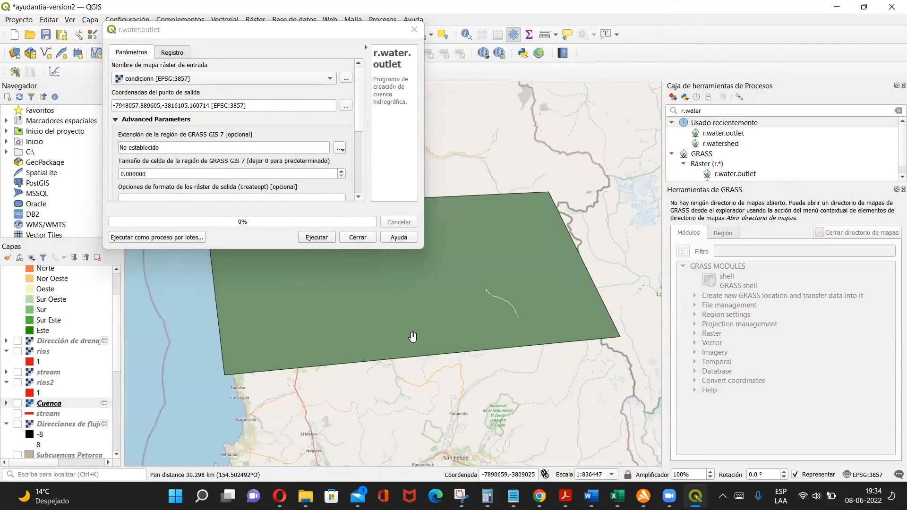
left_click_drag(522, 291, 506, 324)
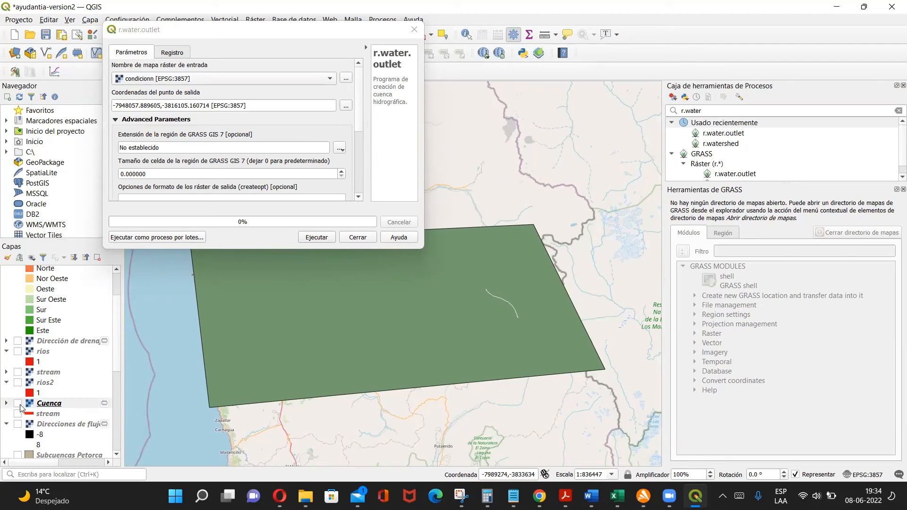
left_click_drag(319, 306, 304, 333)
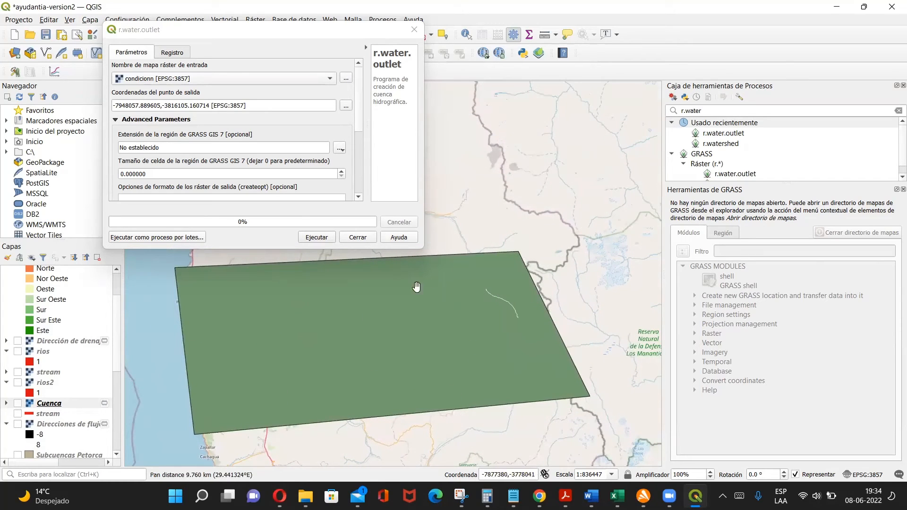
left_click_drag(438, 216, 434, 232)
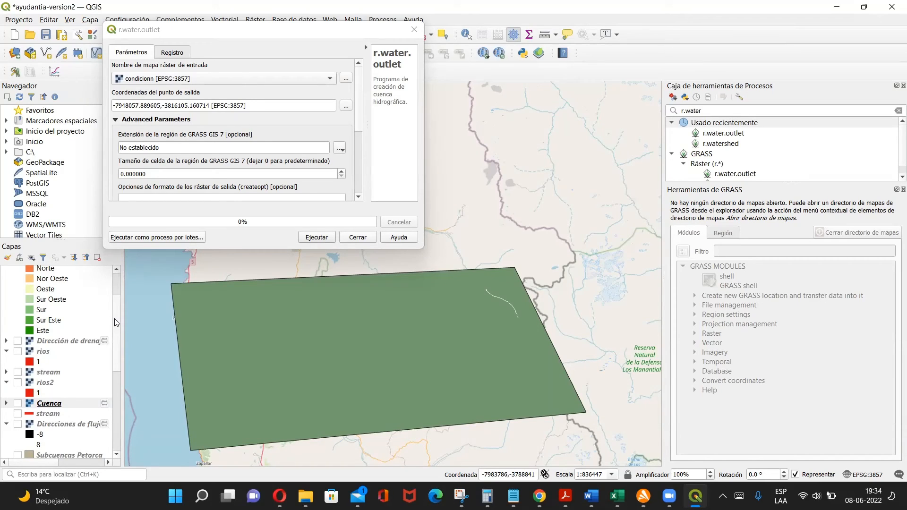
Step: Hide the corte polygon layer and show the yellow Cuenca layer over the base map
scroll(116, 322, "down", 2)
left_click(36, 341)
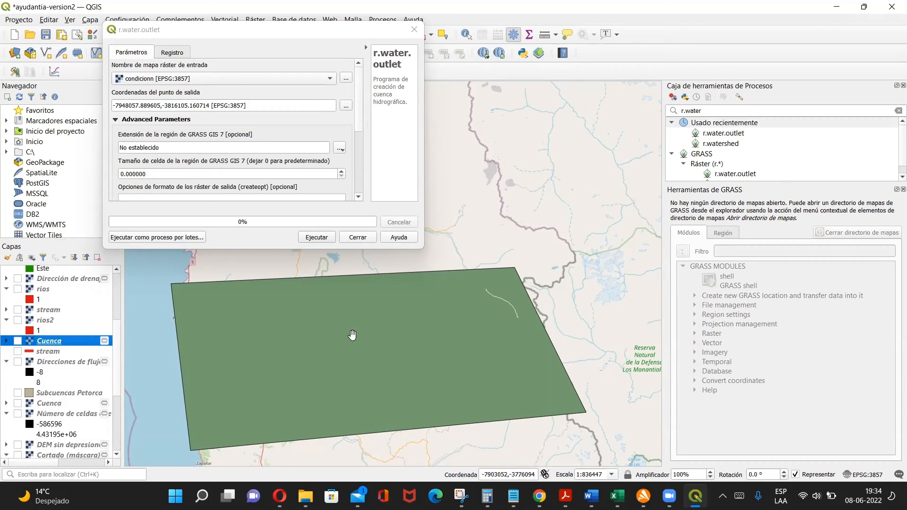
scroll(115, 358, "down", 2)
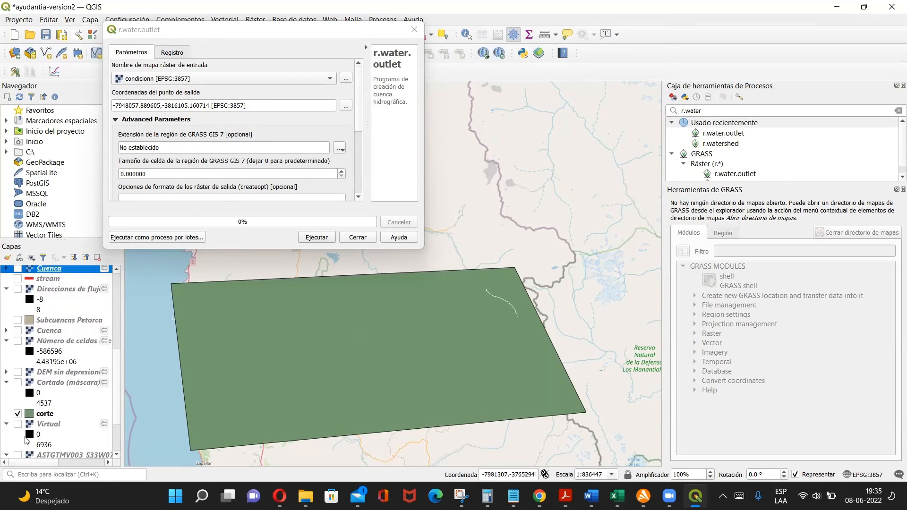
left_click(18, 413)
scroll(113, 393, "up", 5)
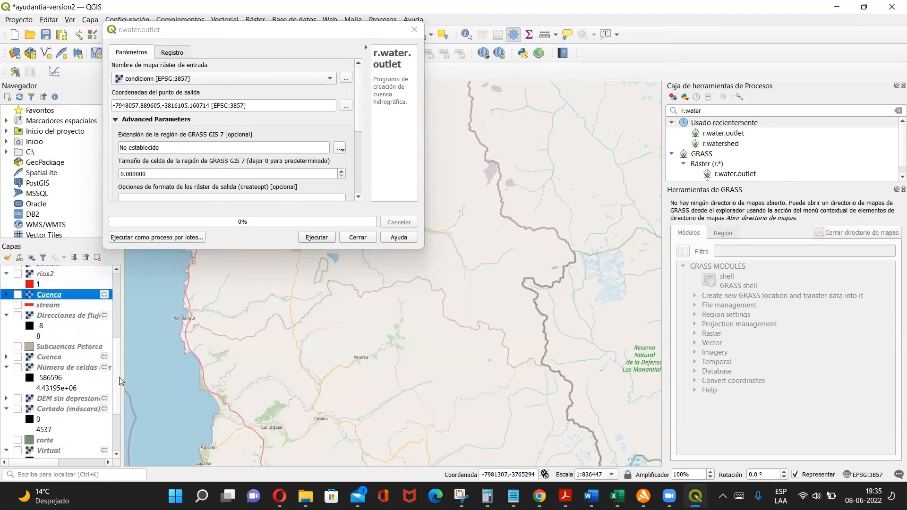
scroll(117, 342, "down", 2)
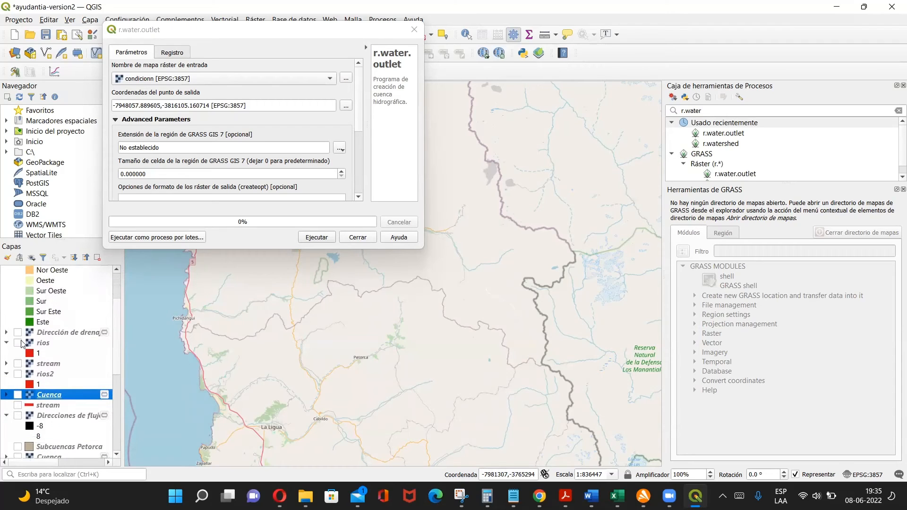
left_click(17, 395)
Step: Examine the yellow Cuenca basin's outline and the rivers south of it around Cabildo and La Ligua
scroll(284, 341, "up", 2)
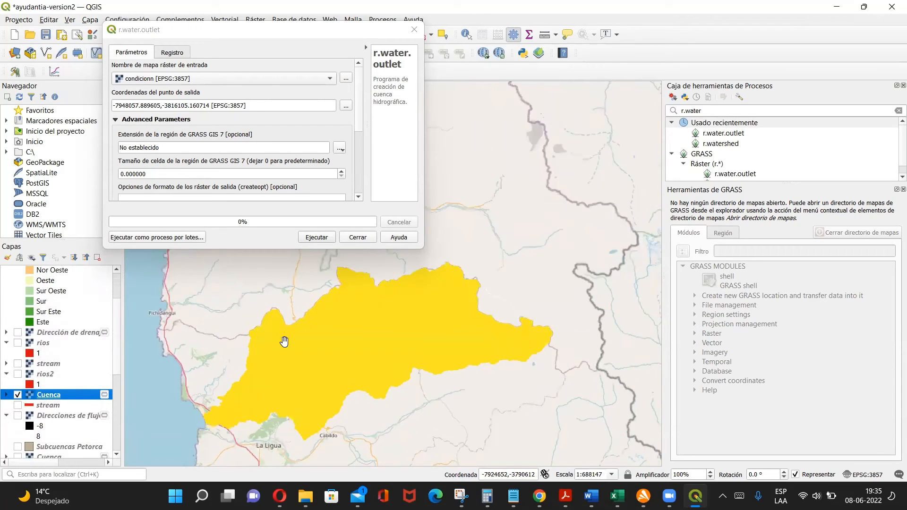
scroll(284, 341, "up", 1)
left_click_drag(284, 341, 368, 267)
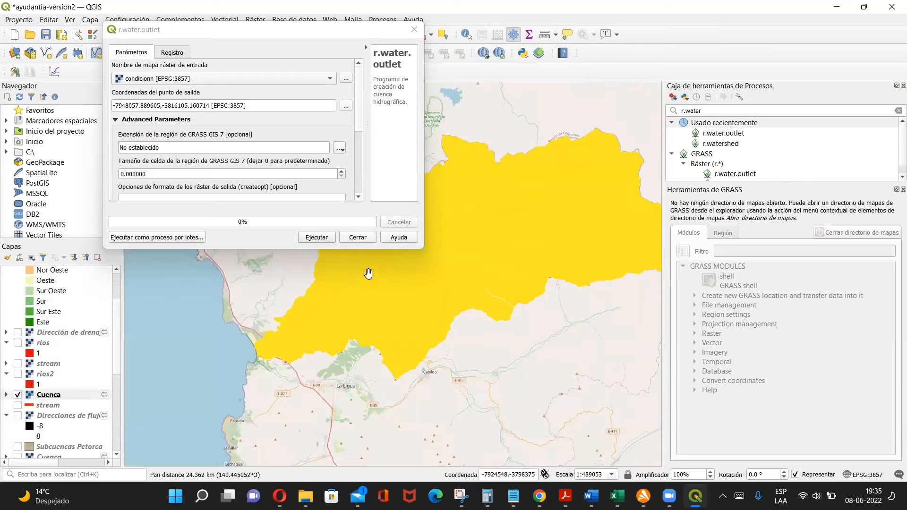
left_click(285, 55)
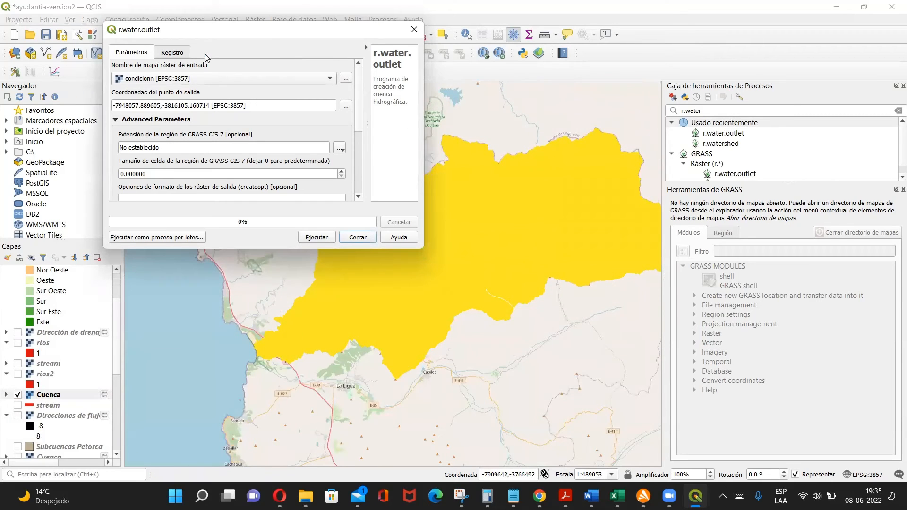
left_click_drag(196, 30, 187, 138)
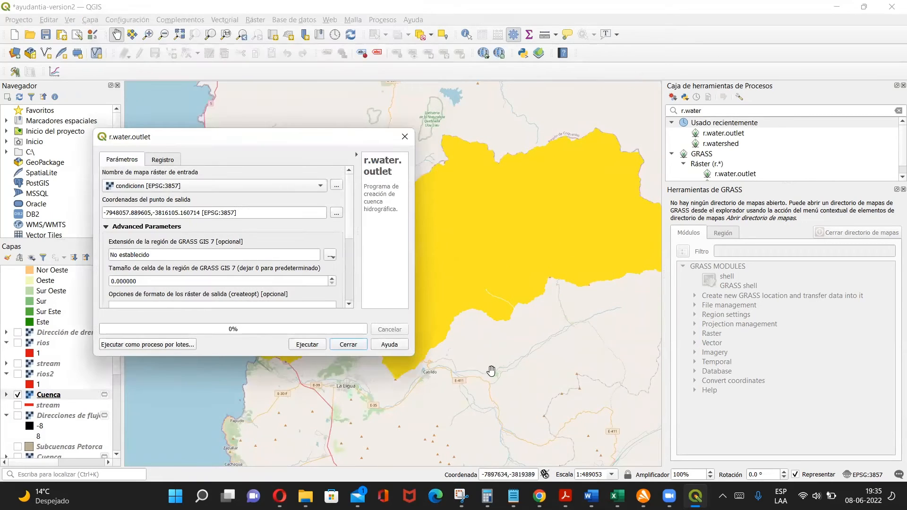
scroll(492, 371, "up", 1)
scroll(491, 371, "up", 1)
left_click_drag(492, 371, 339, 311)
scroll(500, 316, "down", 3)
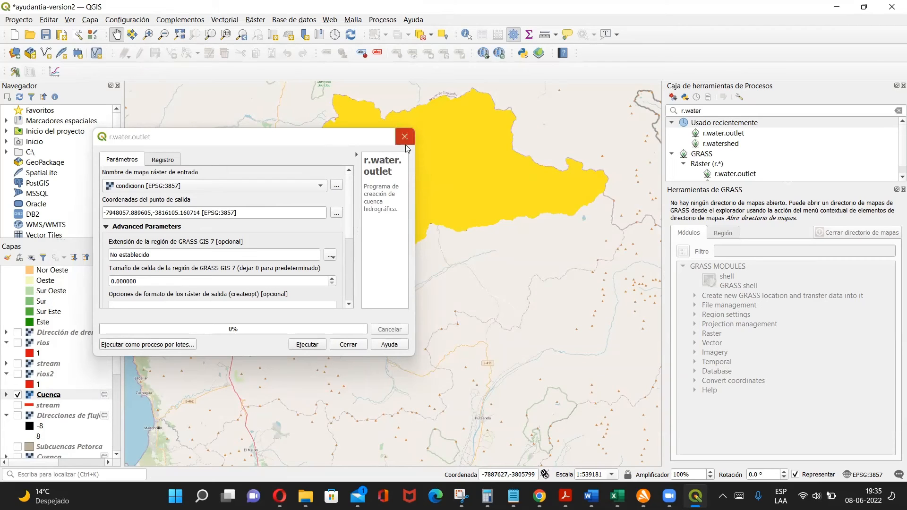
scroll(511, 281, "up", 2)
left_click_drag(446, 318, 537, 296)
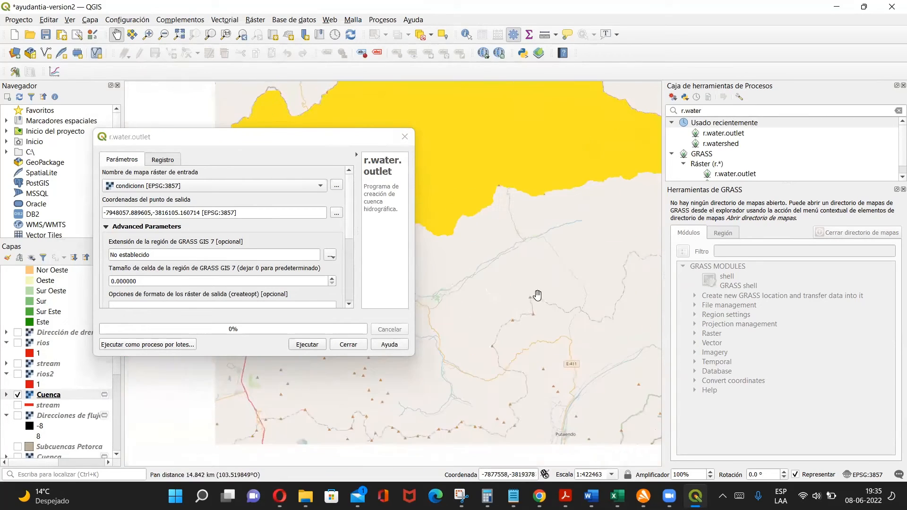
scroll(501, 288, "up", 1)
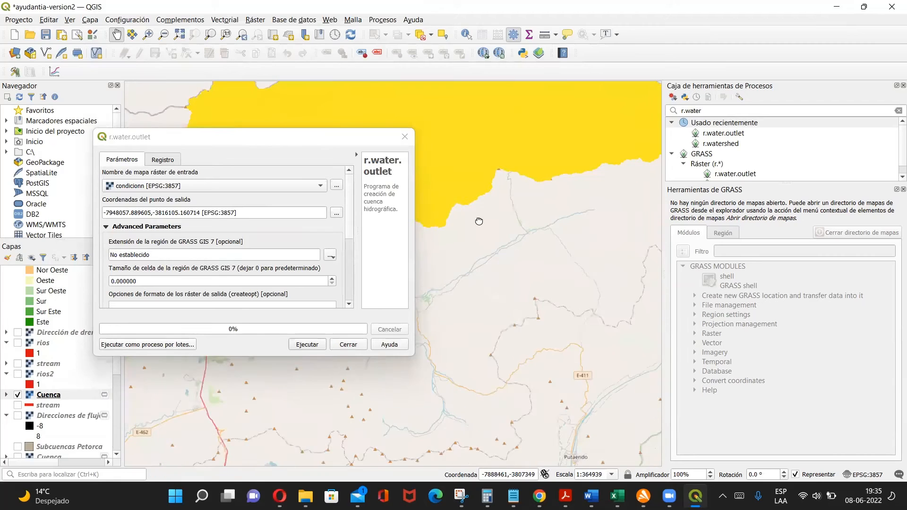
left_click_drag(478, 219, 572, 220)
left_click_drag(336, 141, 347, 89)
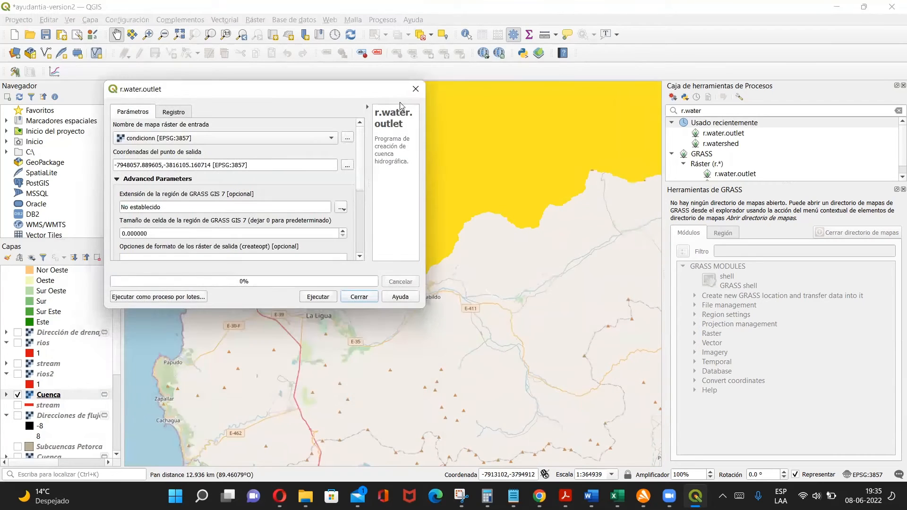
Step: Close the current r.water.outlet dialog and open the tool afresh with the map at the coast near La Ligua
left_click(415, 85)
scroll(278, 330, "up", 1)
scroll(278, 331, "up", 2)
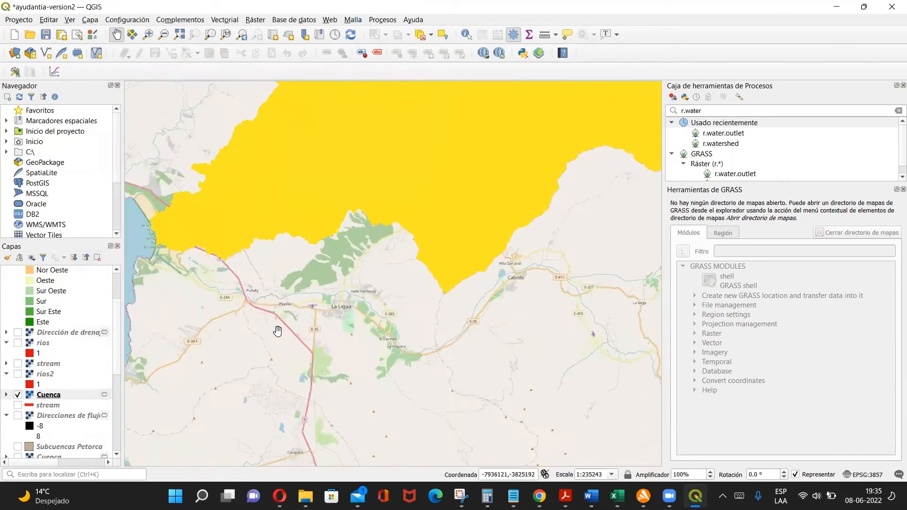
left_click_drag(278, 331, 313, 331)
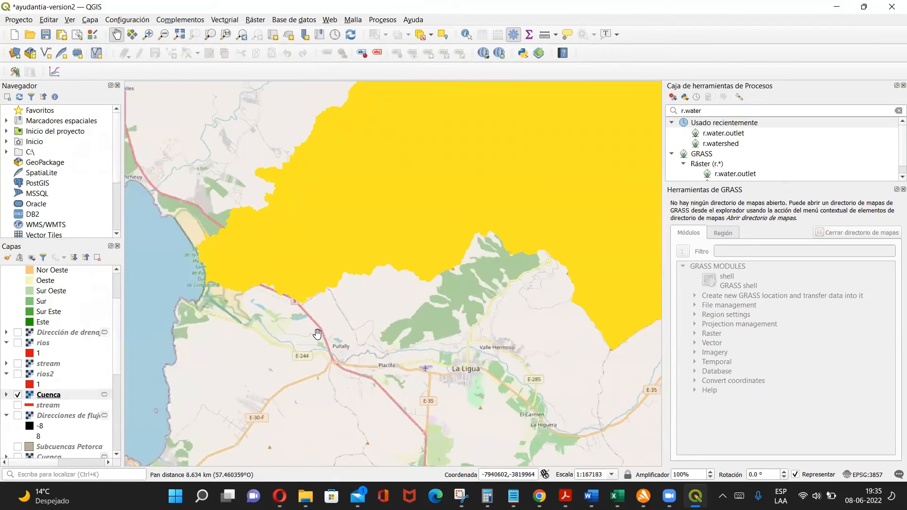
scroll(301, 316, "up", 2)
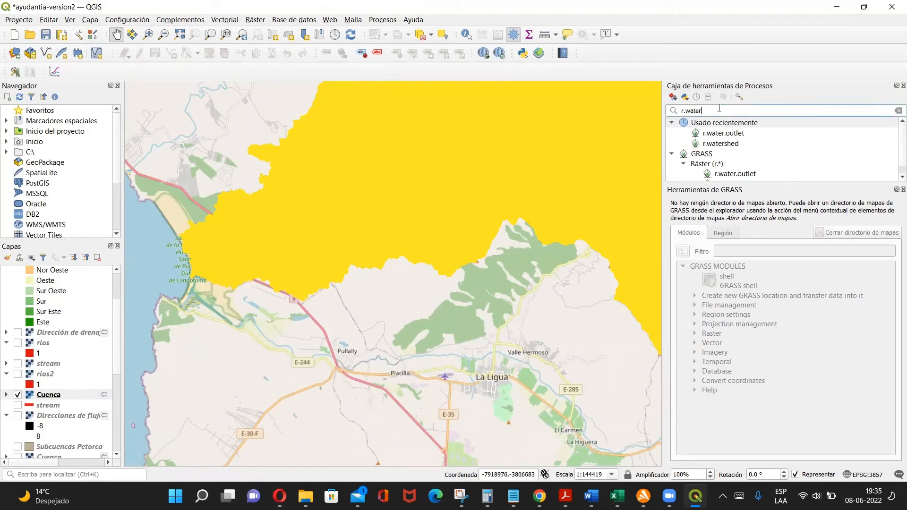
double_click(729, 133)
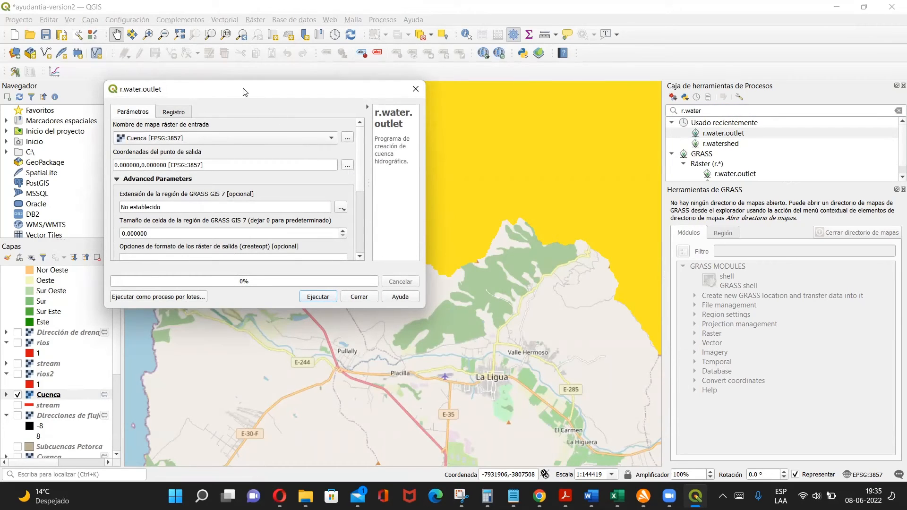
left_click_drag(244, 92, 165, 12)
Step: Show the rios2 stream layer over the base map at the river mouth south of the basin
scroll(203, 290, "up", 1)
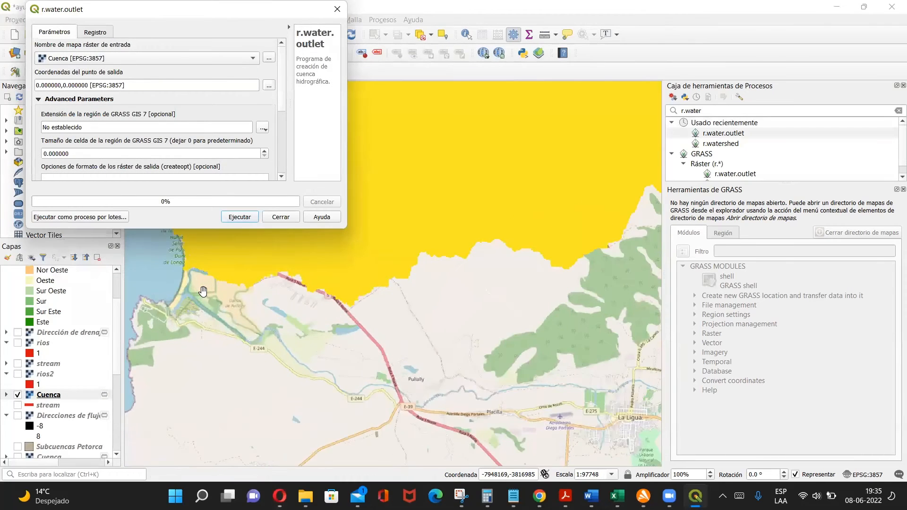
scroll(203, 291, "up", 3)
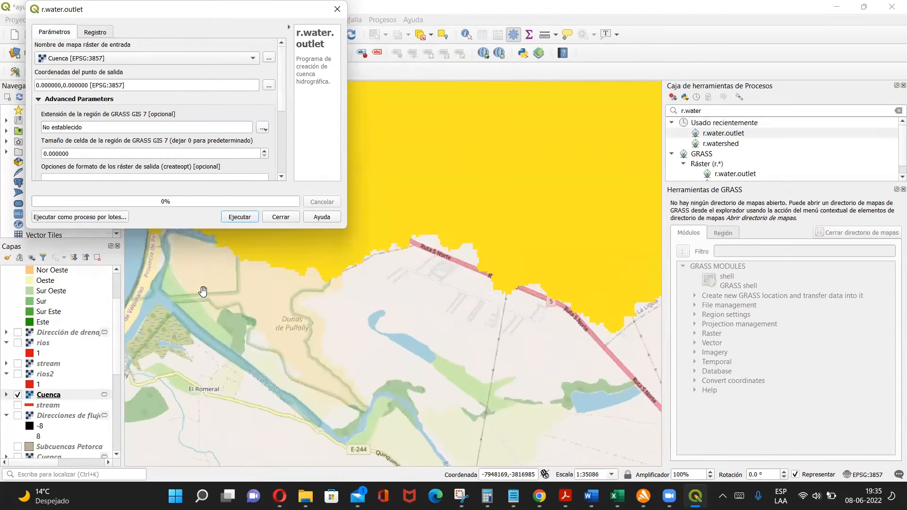
scroll(203, 291, "up", 1)
left_click(118, 349)
scroll(118, 350, "up", 1)
scroll(116, 357, "down", 5)
scroll(104, 426, "up", 6)
left_click(18, 357)
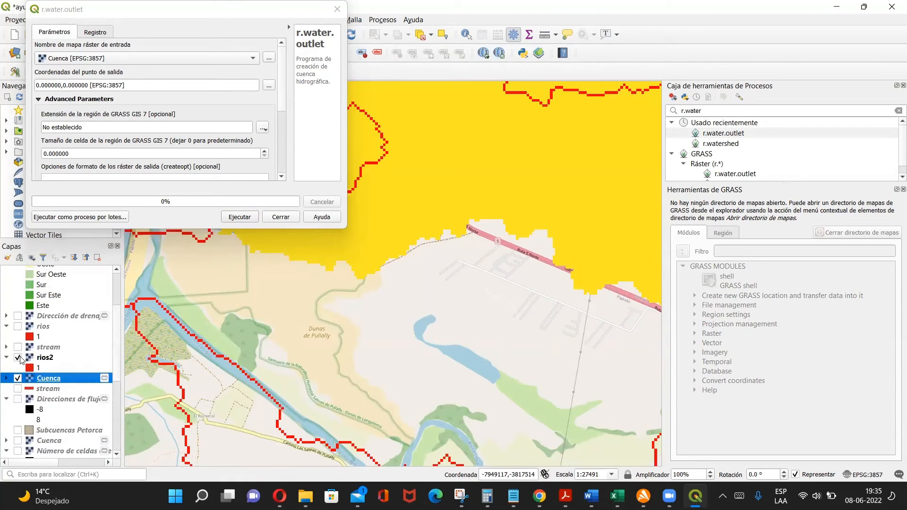
Step: Pick the outlet point on the stream at the river mouth, at -7948920.196905,-3817070.748276 (EPSG:3857)
left_click_drag(222, 295, 305, 284)
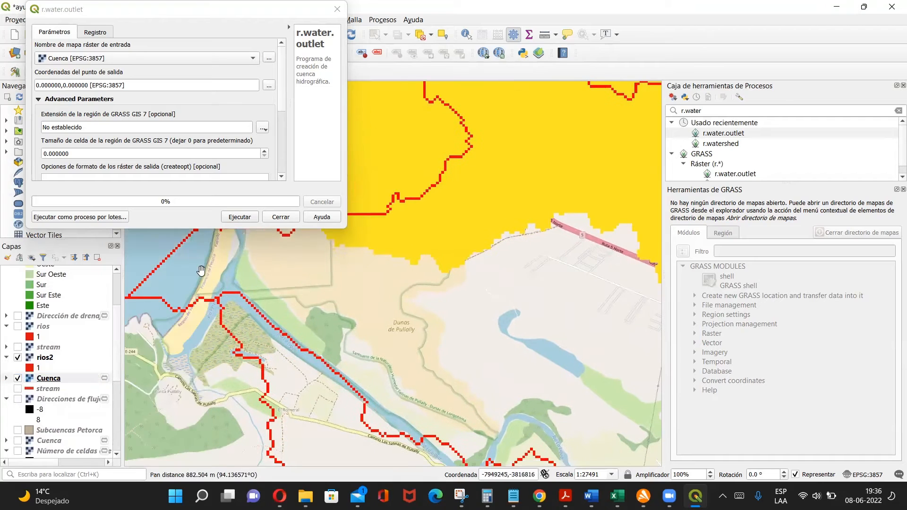
scroll(238, 301, "up", 3)
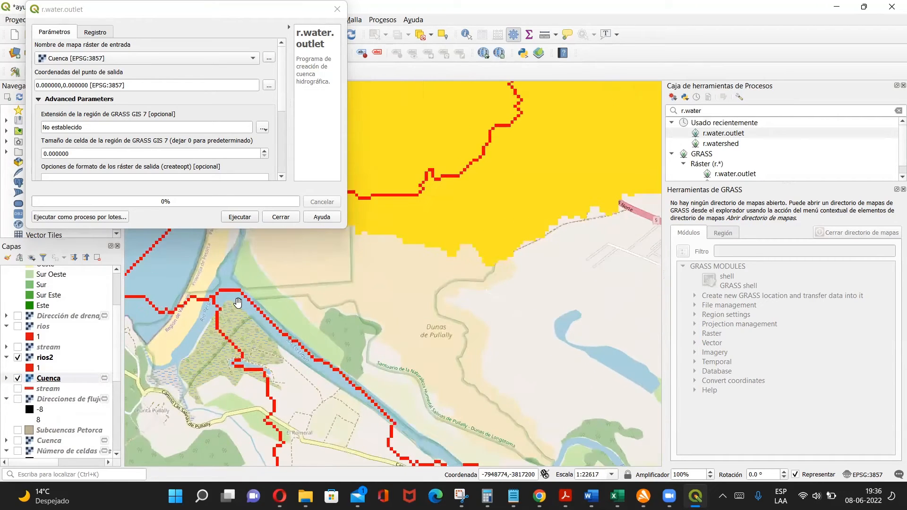
left_click_drag(437, 408, 341, 320)
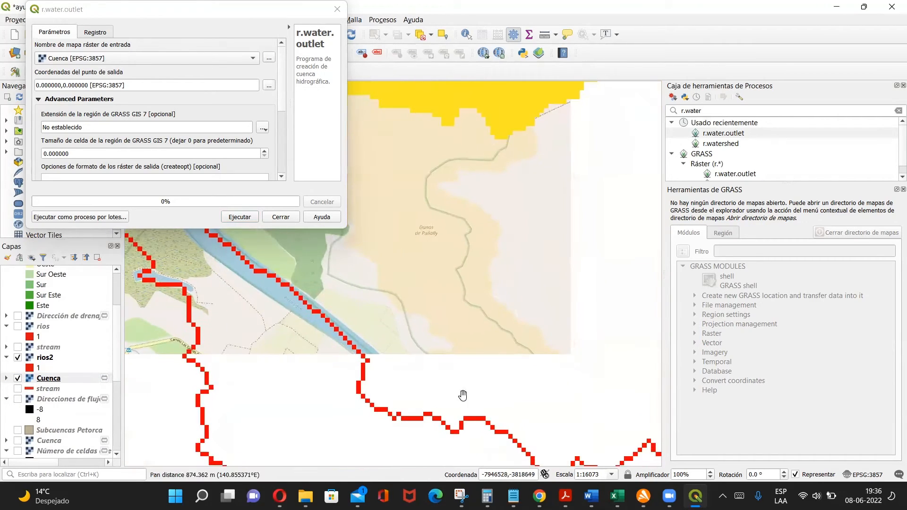
left_click_drag(294, 286, 420, 397)
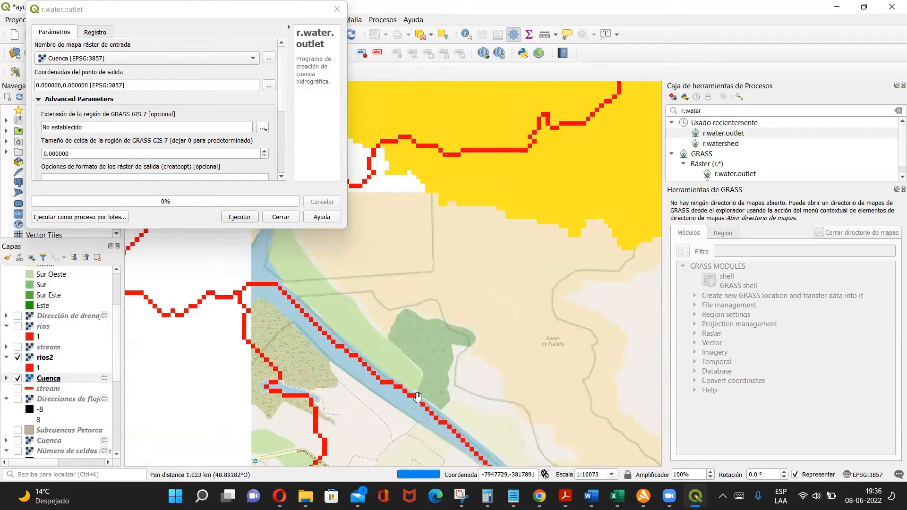
left_click_drag(268, 308, 280, 343)
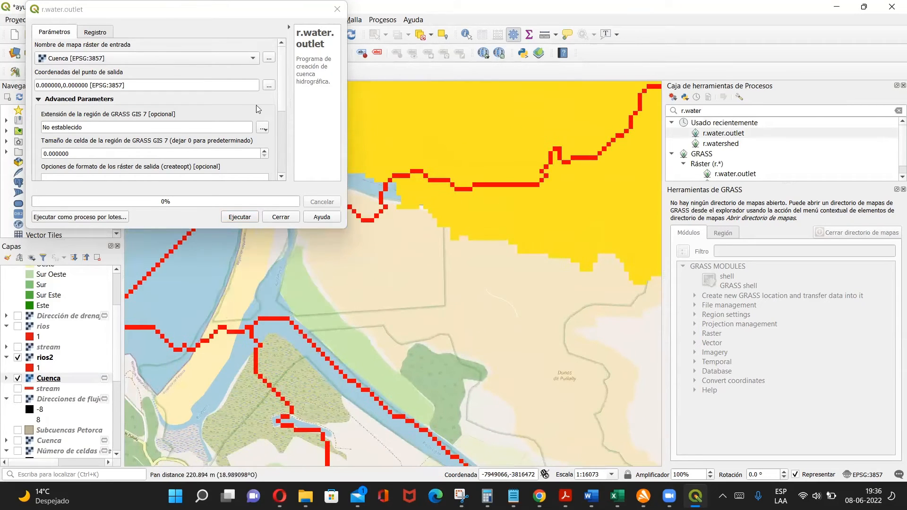
left_click(269, 86)
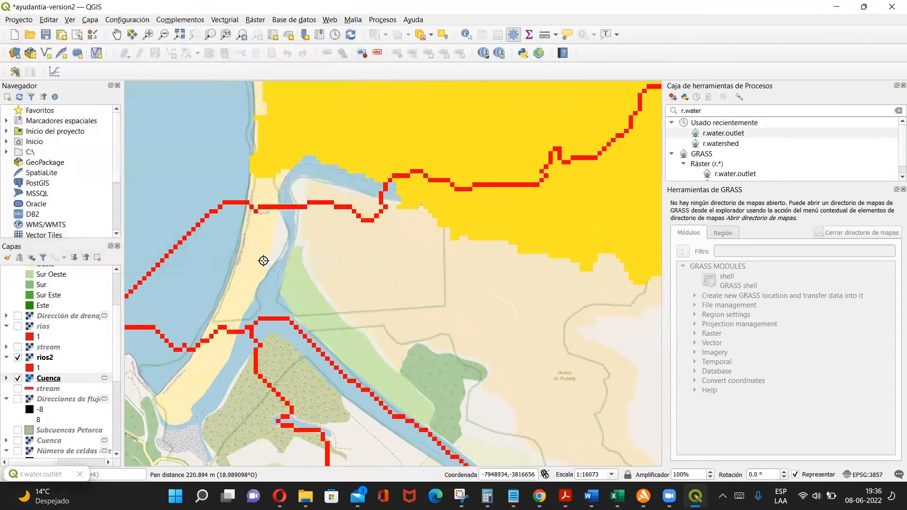
left_click(265, 317)
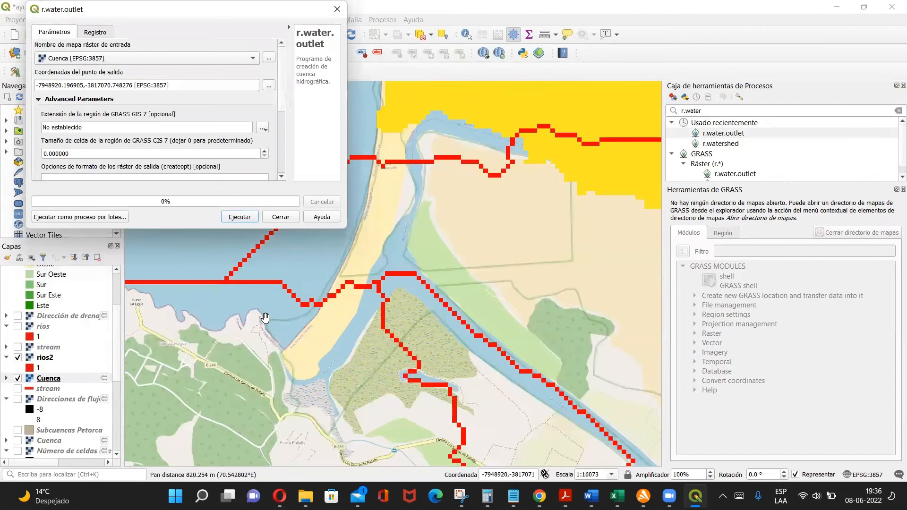
Step: Run r.water.outlet with Cuenca as the input raster and a temporary output file, and close the dialog
left_click_drag(282, 106, 284, 174)
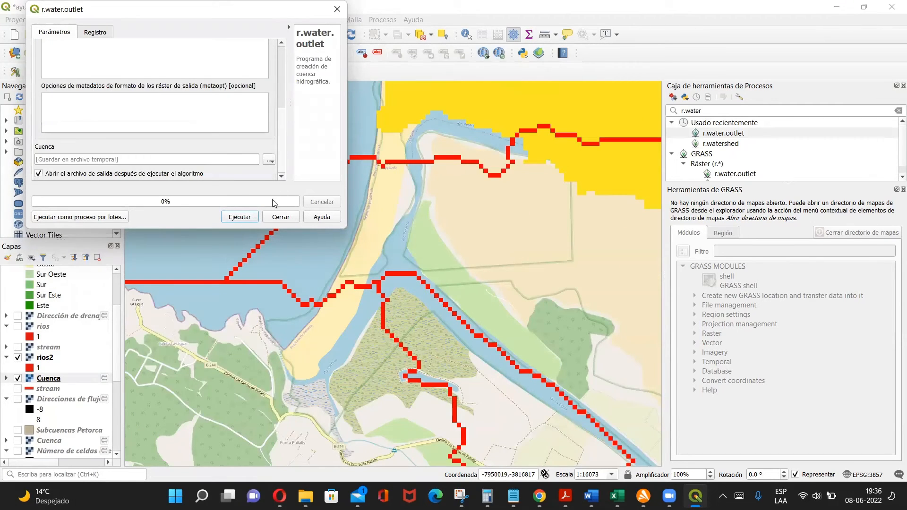
left_click(256, 218)
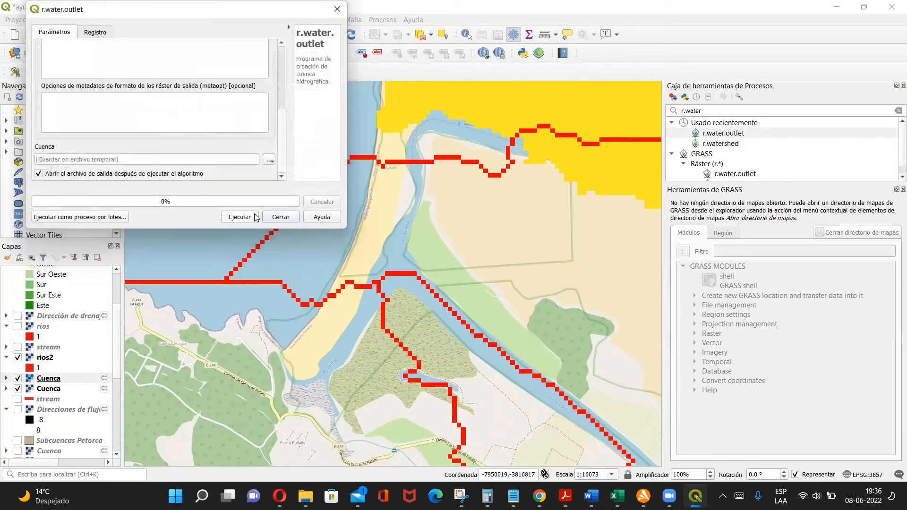
left_click(281, 221)
left_click_drag(454, 256, 157, 240)
scroll(423, 371, "down", 1)
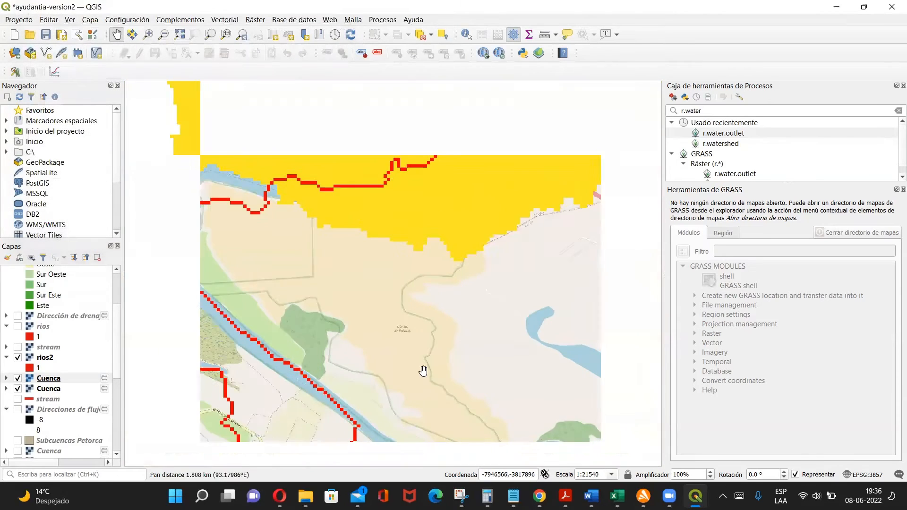
Step: Compare the two visible Cuenca layers by toggling them off and on around the river mouth
scroll(423, 371, "down", 1)
left_click_drag(423, 371, 356, 313)
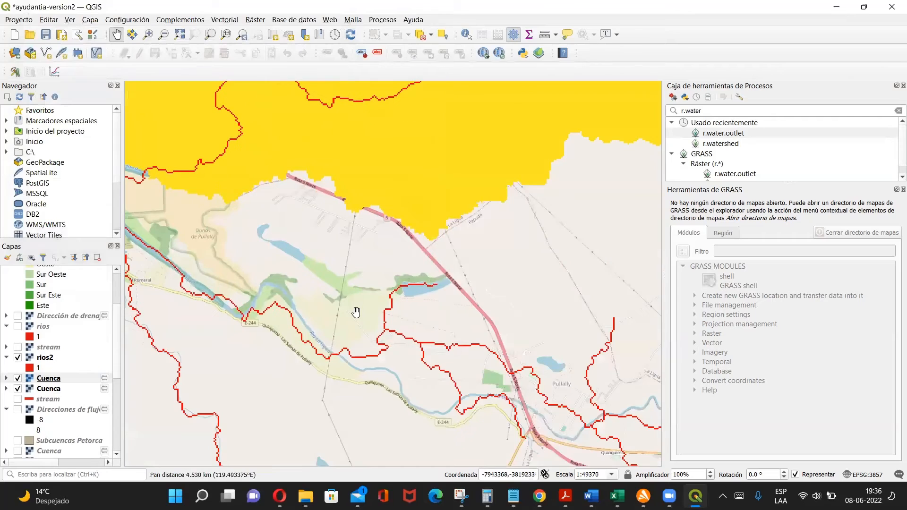
scroll(505, 348, "down", 1)
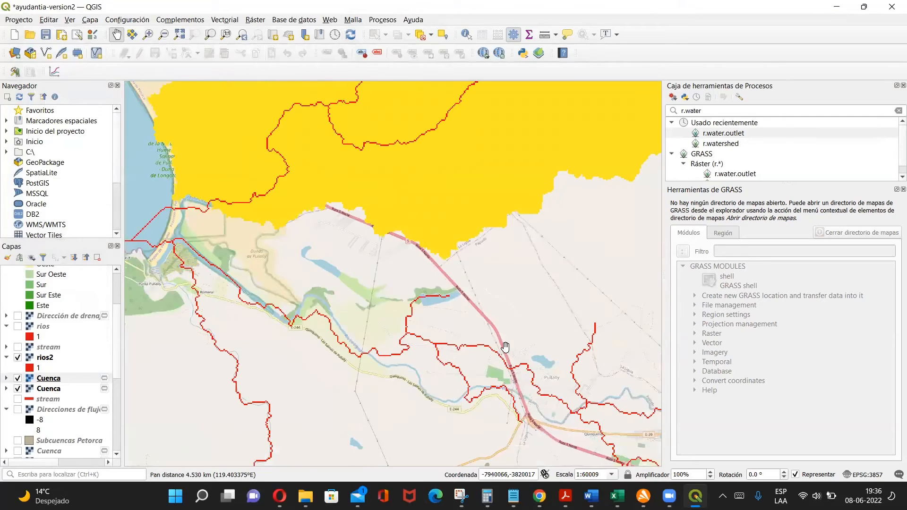
left_click(18, 379)
left_click(18, 389)
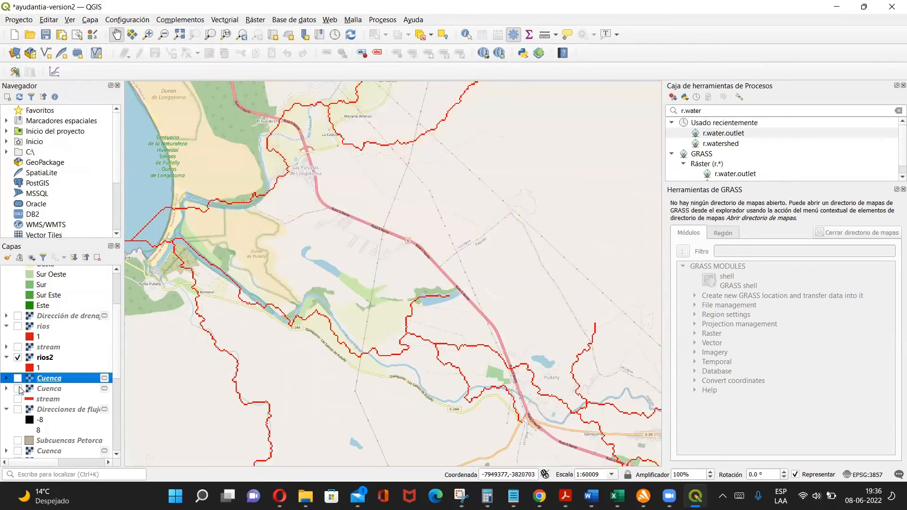
left_click(18, 389)
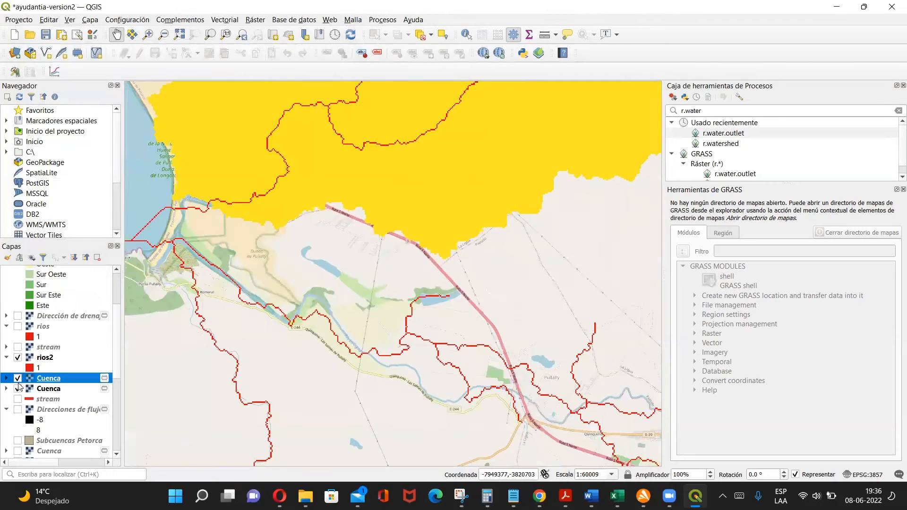
left_click(18, 389)
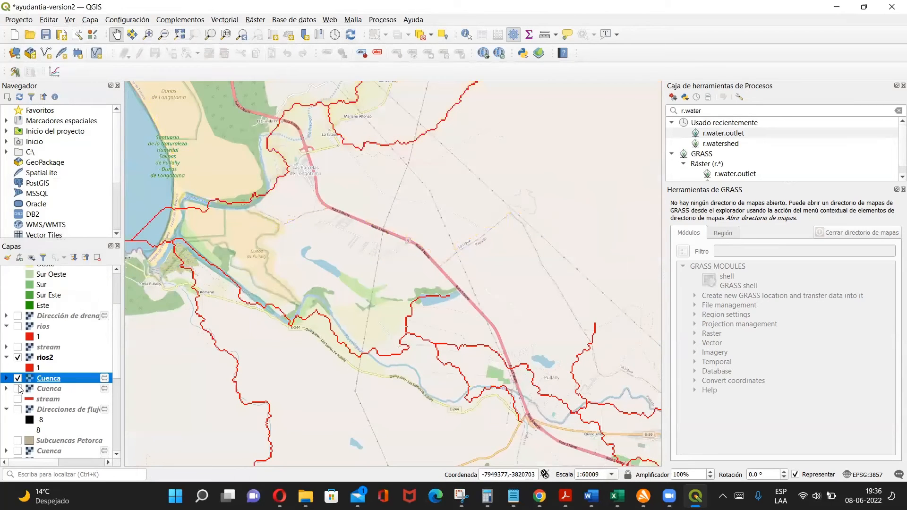
left_click(18, 389)
left_click_drag(204, 215, 249, 288)
scroll(242, 341, "up", 1)
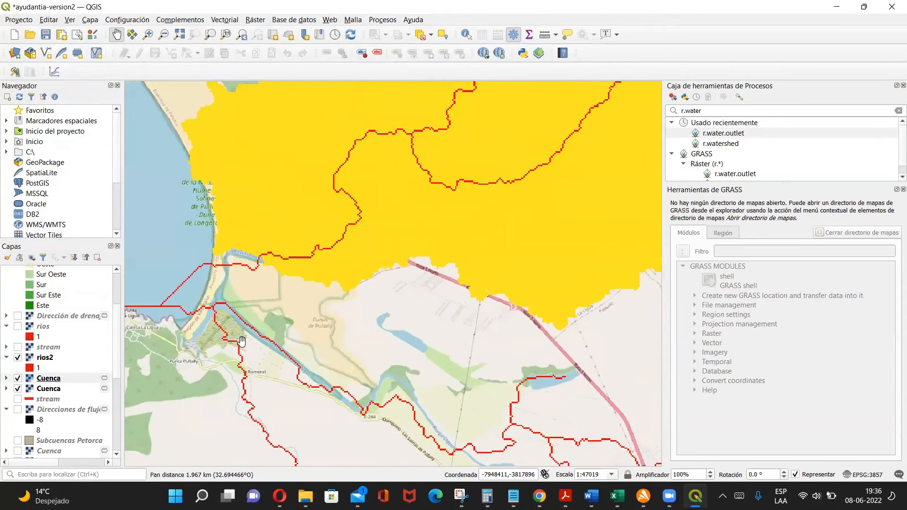
scroll(242, 341, "up", 1)
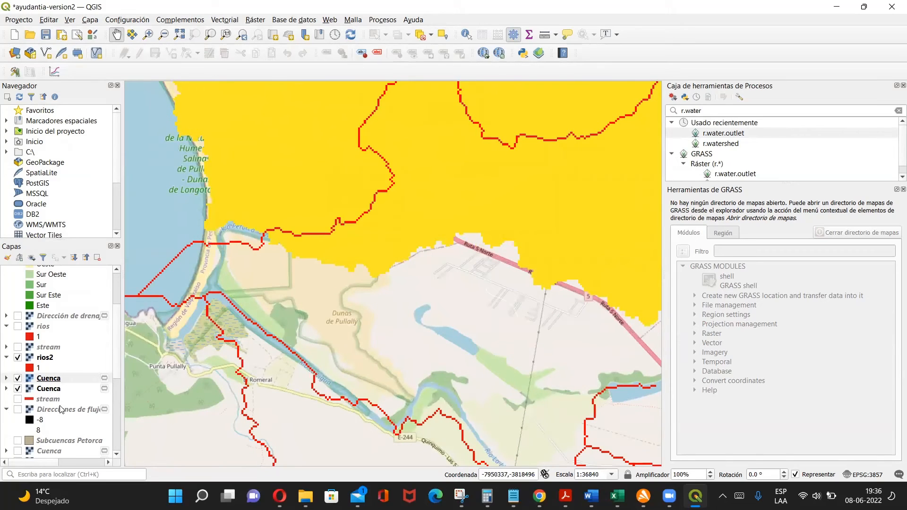
Step: Reopen r.water.outlet and choose condicionn [EPSG:3857] as the input raster
right_click(226, 311)
left_click(742, 124)
left_click(736, 114)
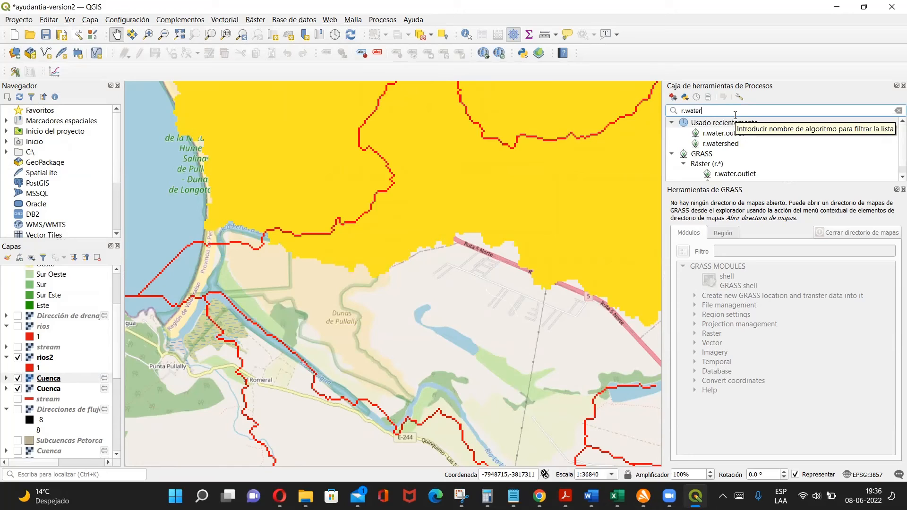
double_click(725, 133)
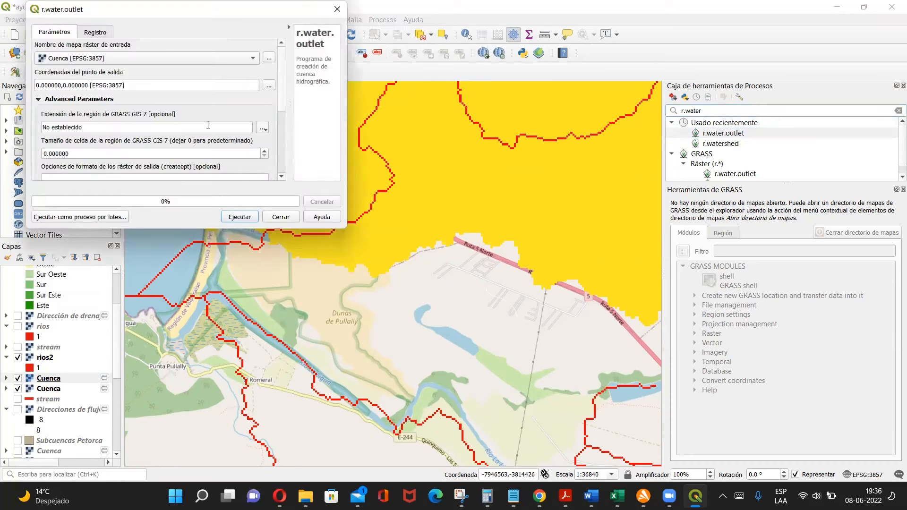
left_click(157, 59)
left_click(155, 60)
left_click(254, 59)
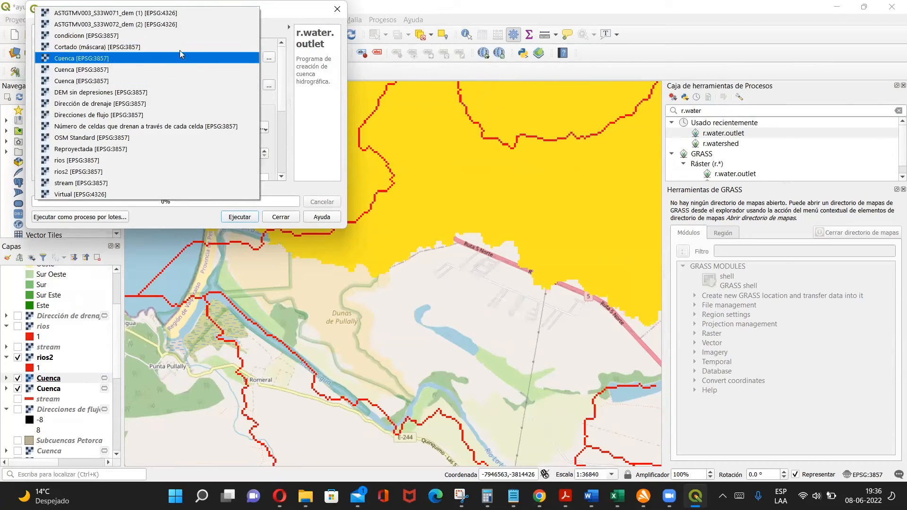
left_click(282, 76)
left_click_drag(280, 72, 280, 73)
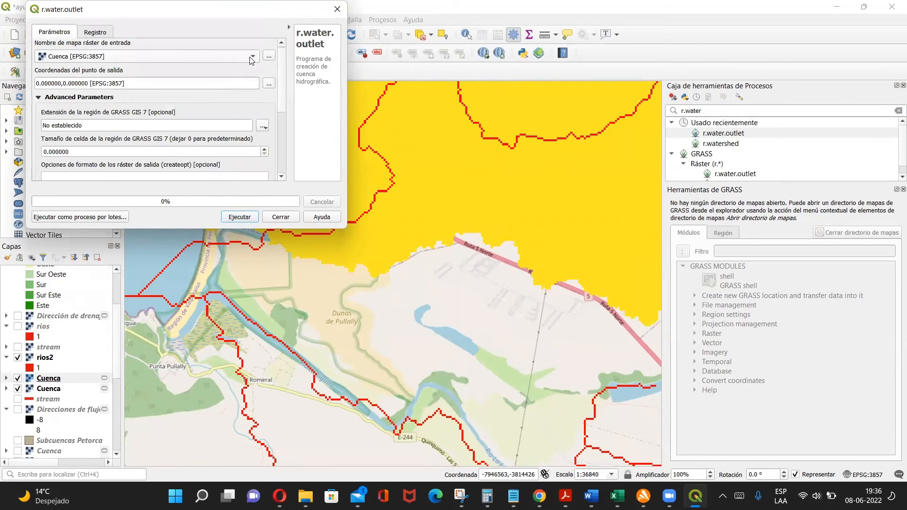
left_click(252, 57)
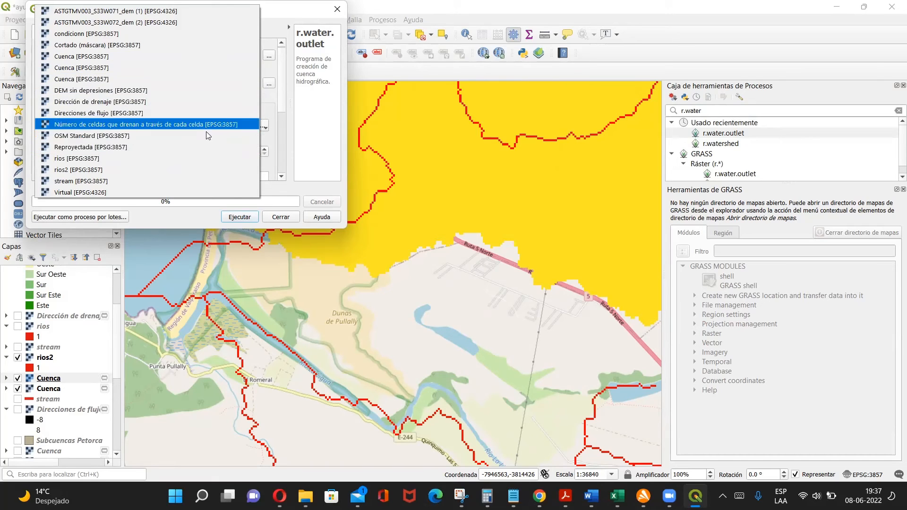
left_click(161, 33)
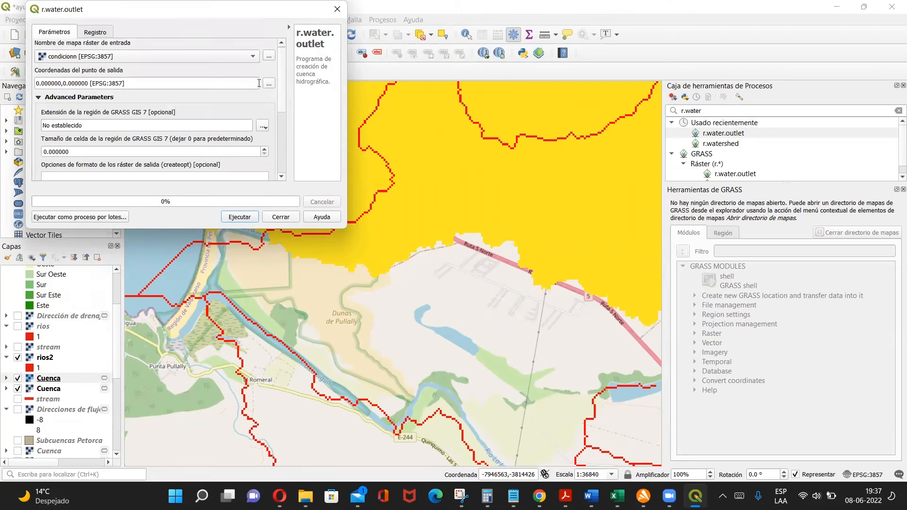
Step: Pick the outlet on the stream at the river mouth, at -7948703.000637,-3817132.020270 (EPSG:3857), and run r.water.outlet
scroll(204, 306, "up", 3)
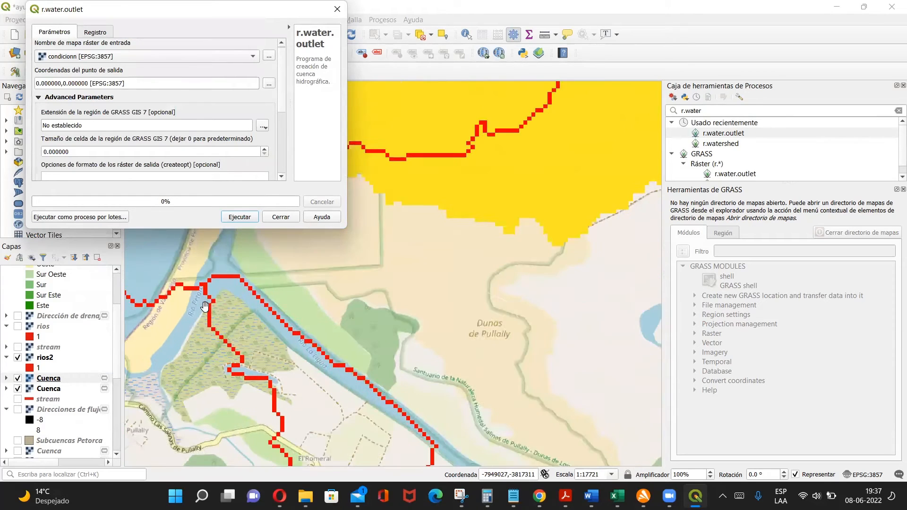
scroll(204, 306, "up", 3)
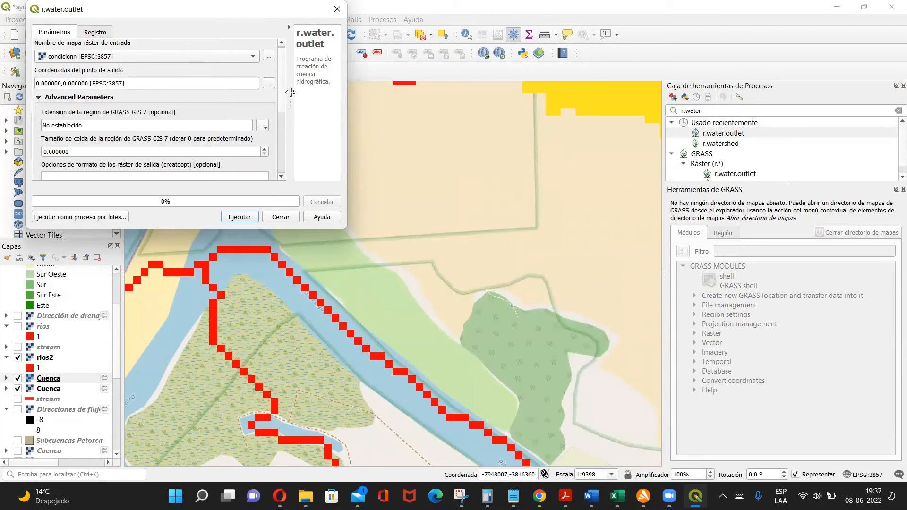
left_click(268, 86)
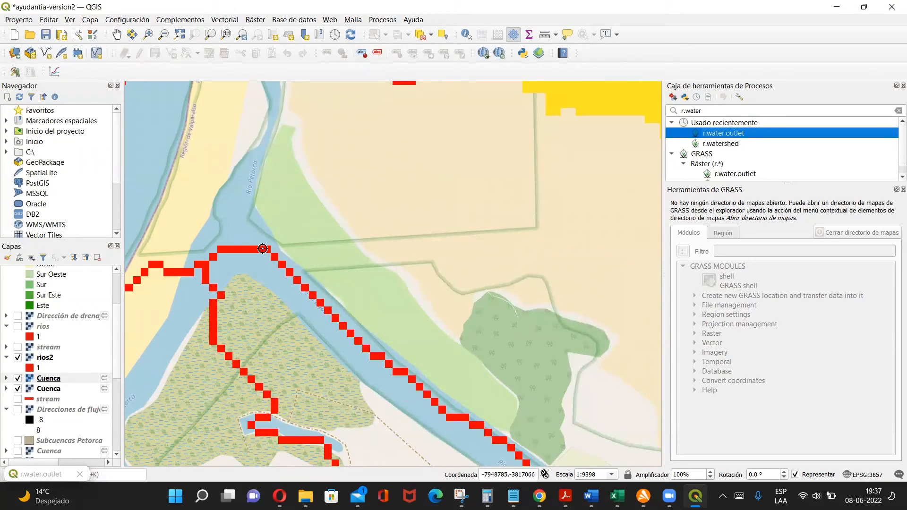
left_click(282, 265)
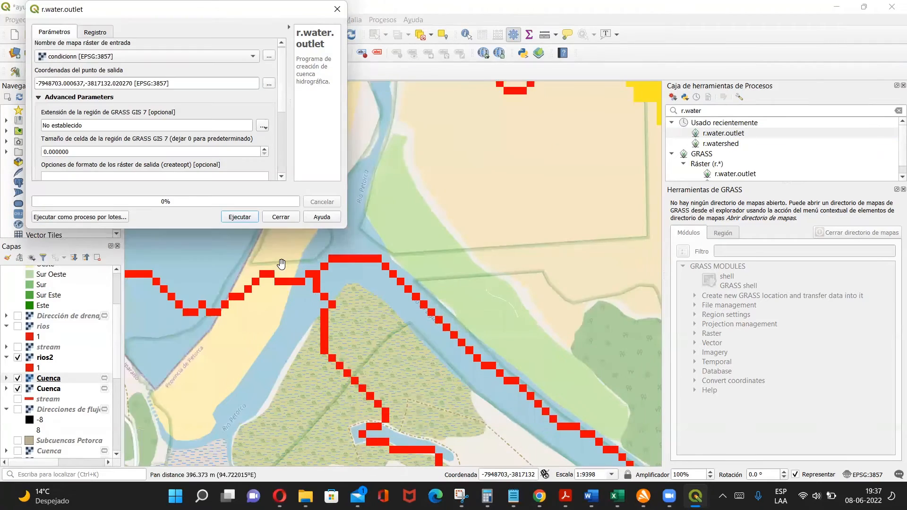
left_click(240, 217)
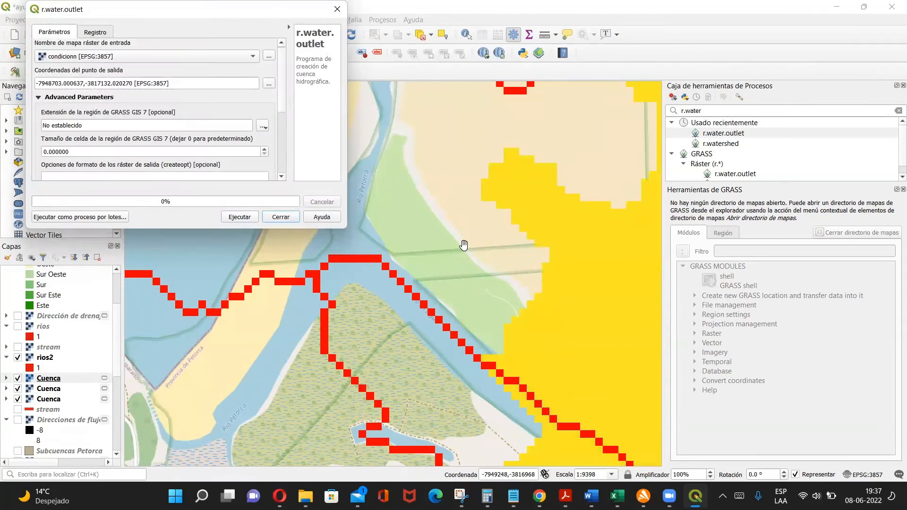
Step: Hide the two older Cuenca layers, leaving only the newly generated Cuenca basin and rios2 over the base map
scroll(582, 292, "down", 3)
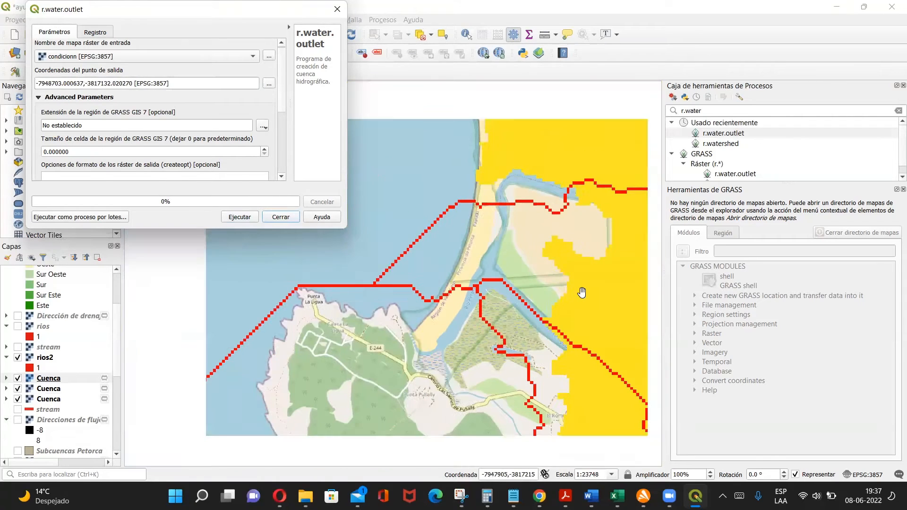
scroll(582, 292, "down", 1)
left_click_drag(582, 293, 172, 267)
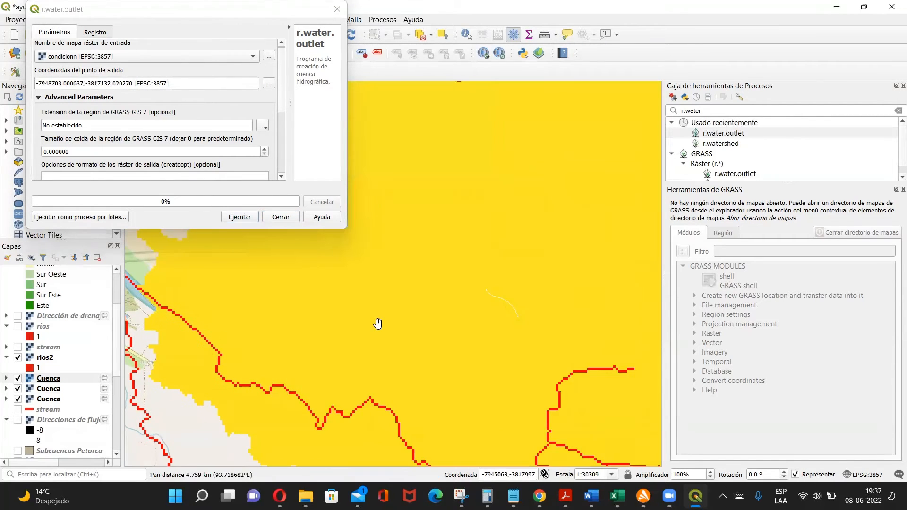
scroll(378, 325, "down", 2)
scroll(378, 324, "down", 3)
left_click_drag(472, 320, 283, 300)
left_click(18, 378)
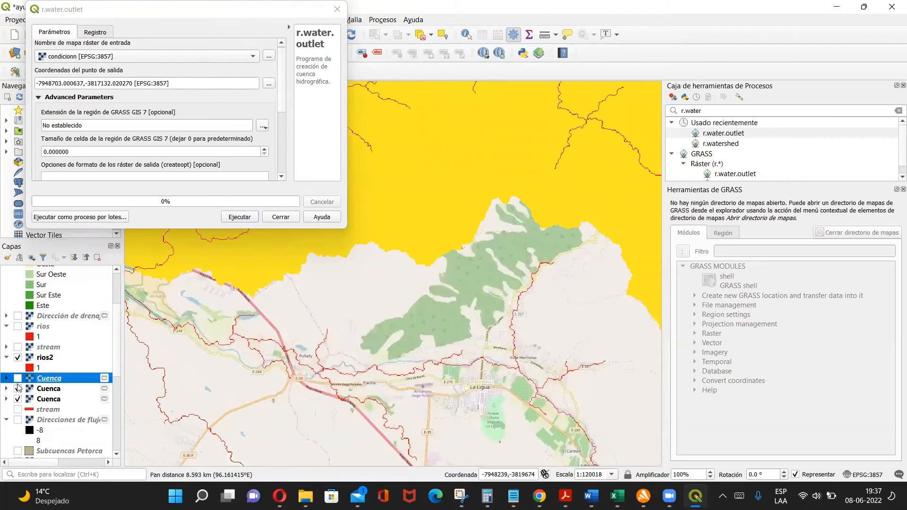
left_click(18, 389)
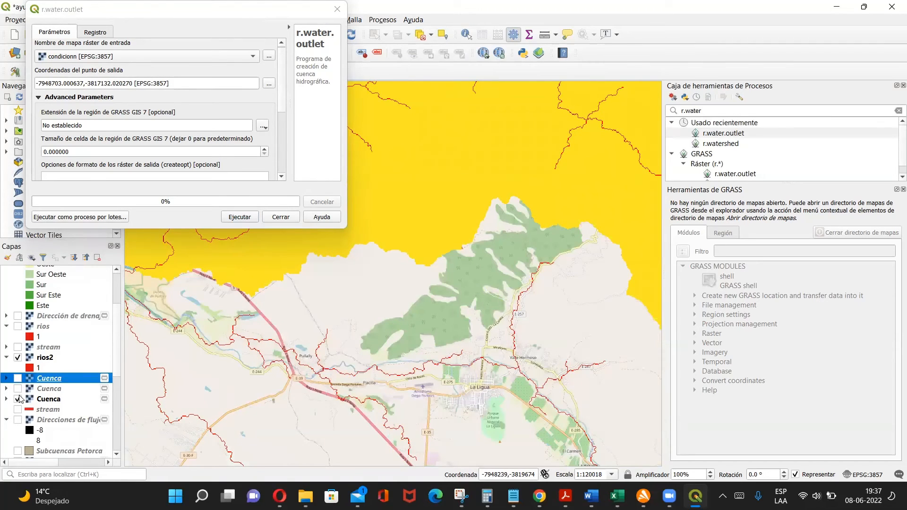
left_click(18, 399)
left_click(18, 378)
Step: Examine the new basin's full extent from the coast to its headwaters and compare it with the Virtual elevation raster
left_click_drag(344, 330, 251, 316)
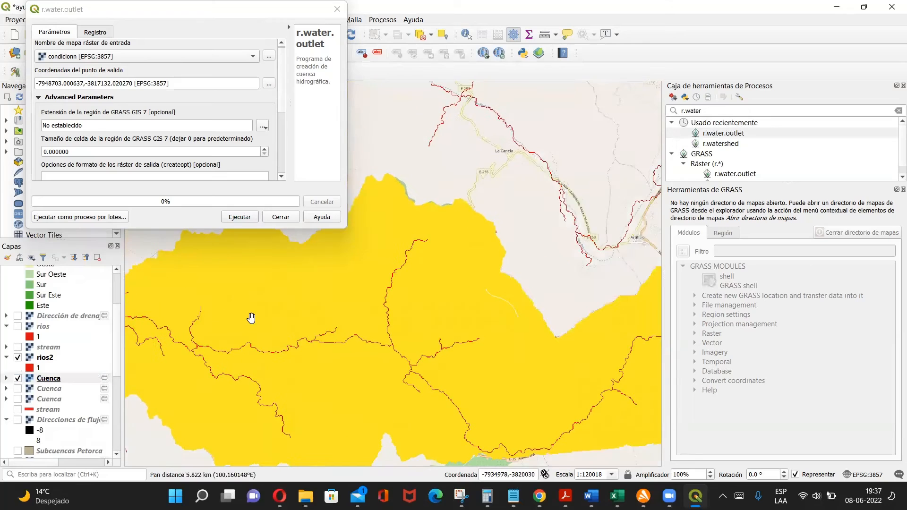
scroll(251, 317, "down", 1)
scroll(251, 318, "down", 1)
left_click_drag(346, 320, 243, 381)
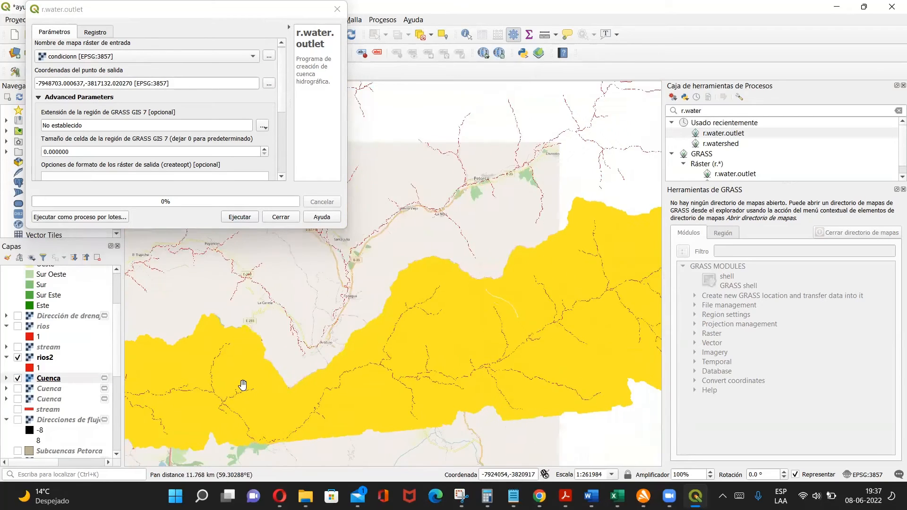
scroll(439, 387, "down", 1)
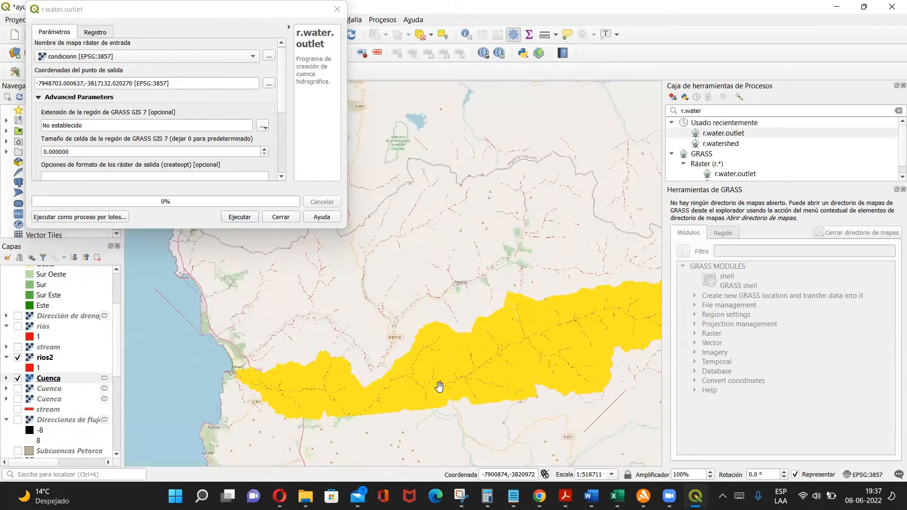
left_click_drag(485, 372, 432, 314)
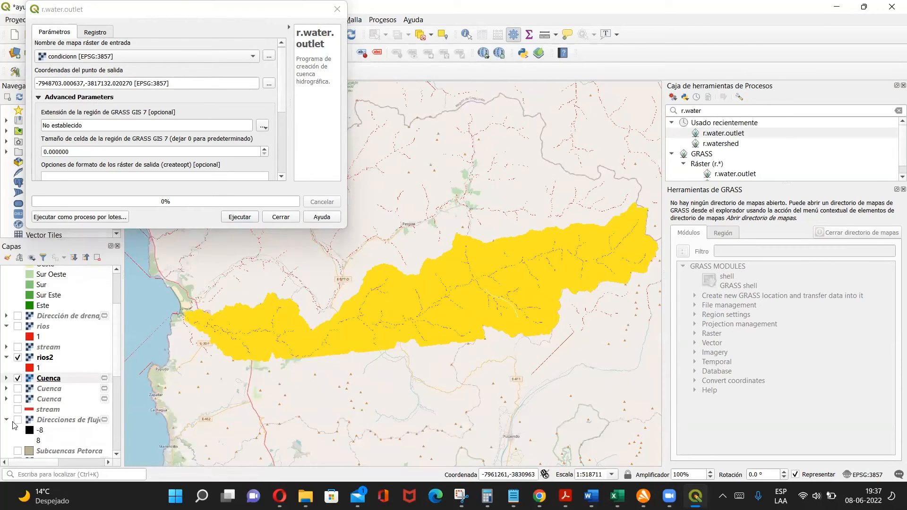
scroll(118, 371, "down", 5)
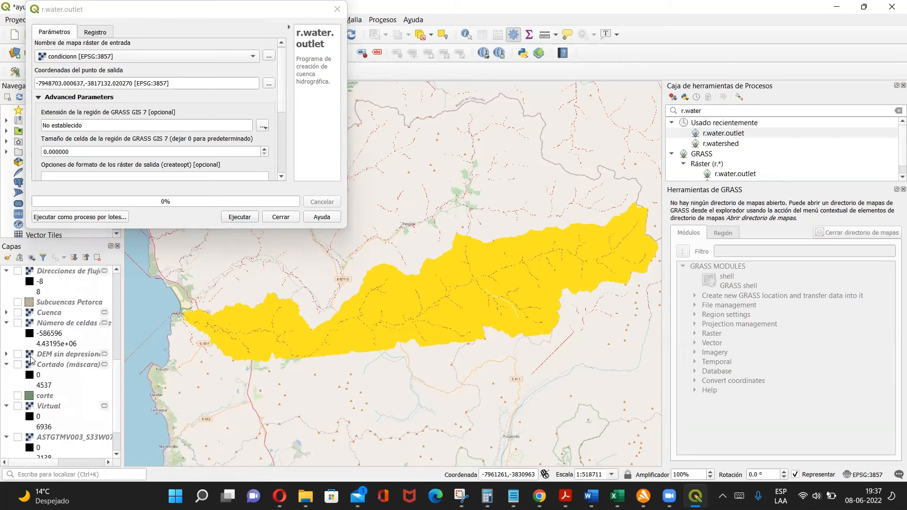
left_click(18, 407)
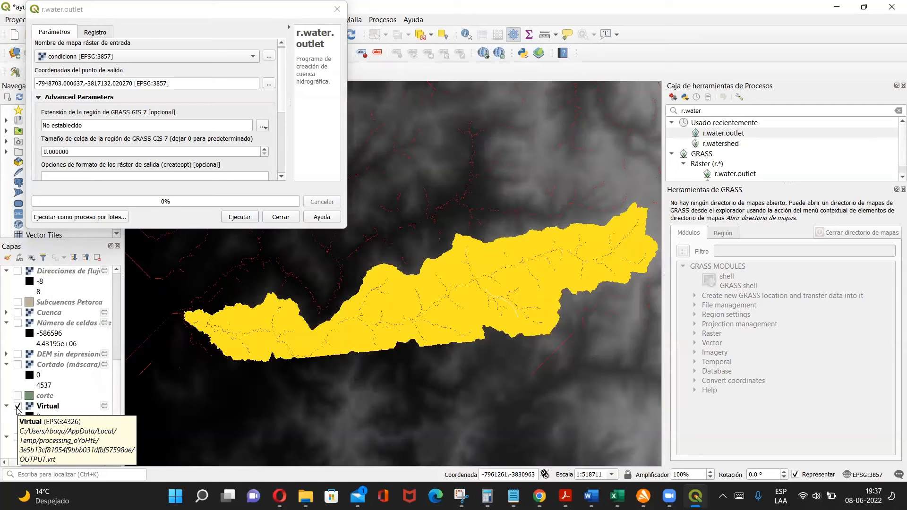
left_click(18, 406)
Step: Compare the basin's southern edge with the corte polygon by temporarily showing that layer
left_click(18, 396)
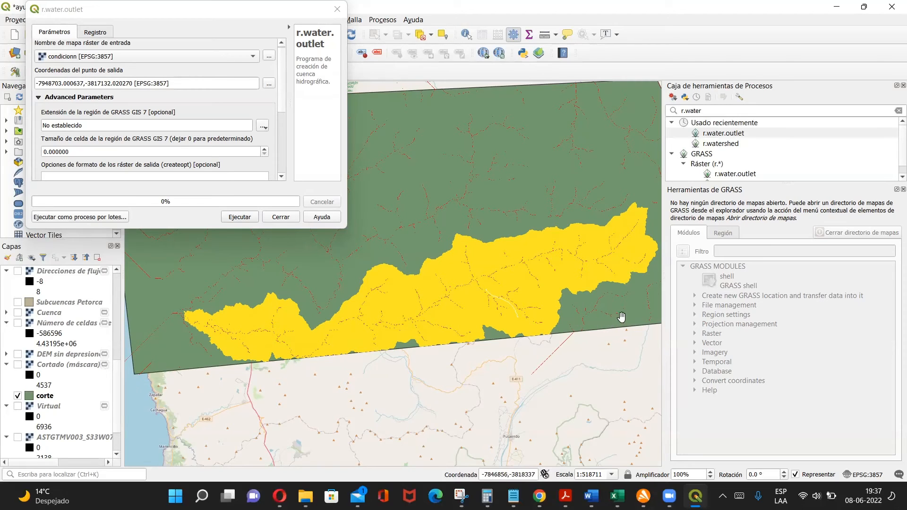
left_click(18, 397)
left_click(17, 397)
left_click_drag(566, 249, 526, 284)
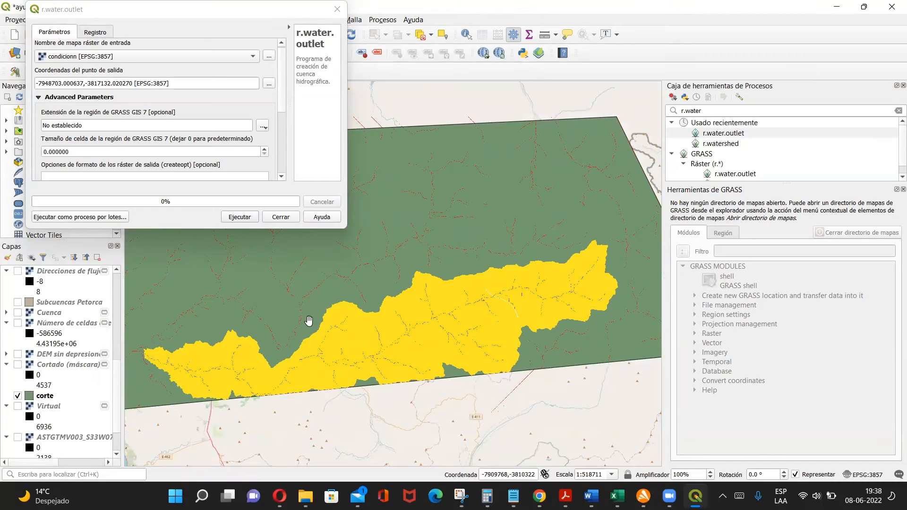
left_click(18, 397)
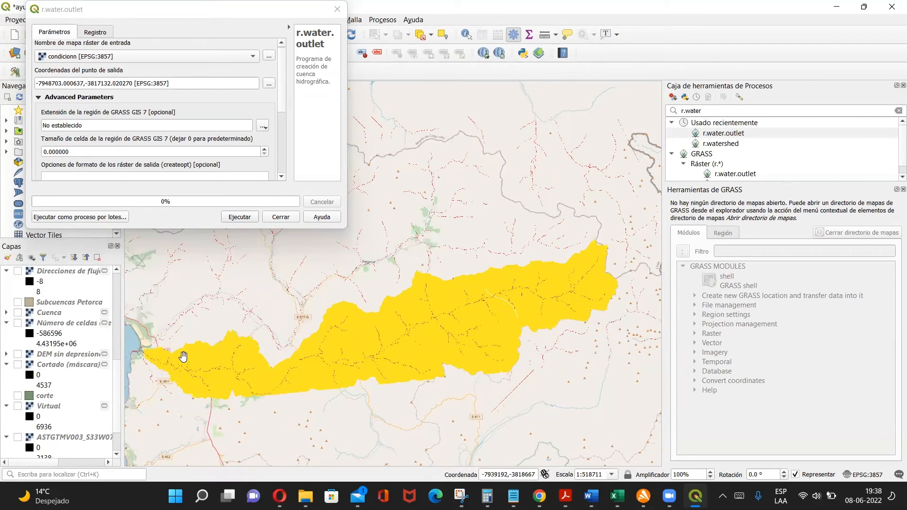
Step: Inspect the basin's outlet end at the river mouth near La Ligua against the rios2 streams
scroll(183, 357, "up", 1)
left_click_drag(182, 356, 269, 378)
scroll(270, 381, "up", 2)
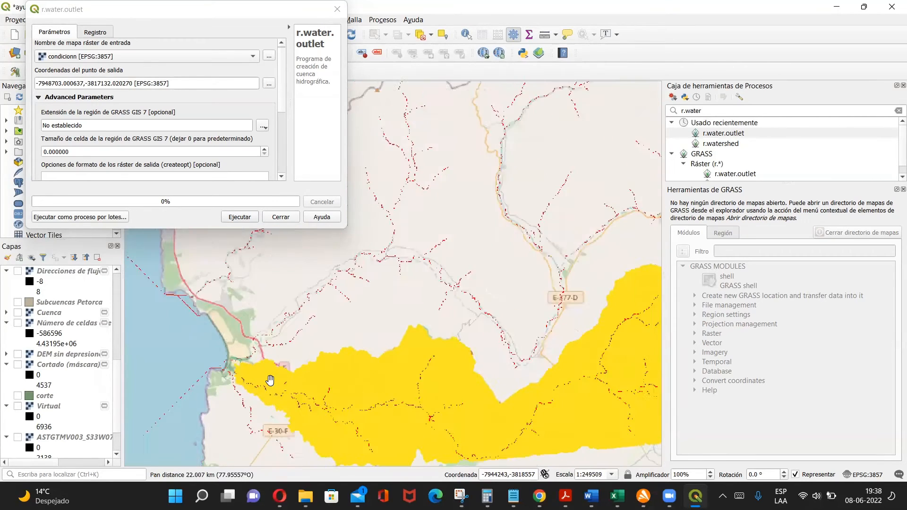
scroll(269, 380, "up", 3)
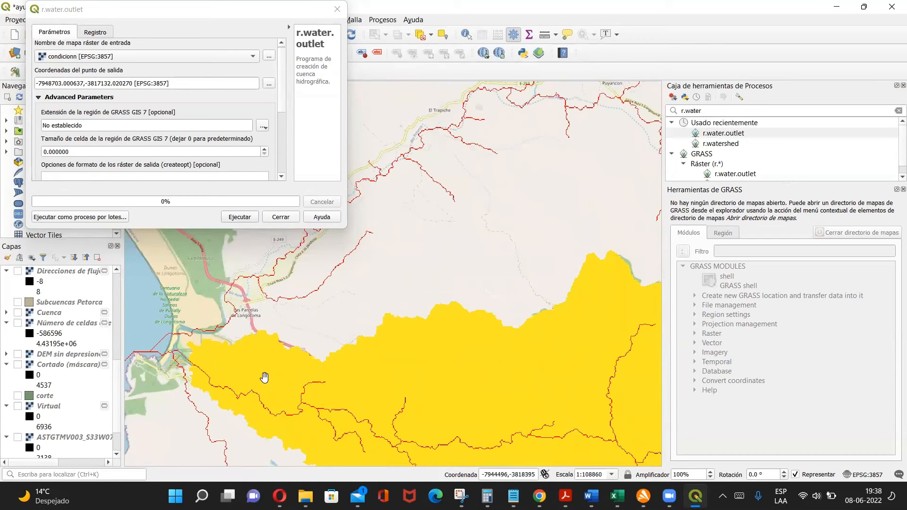
scroll(194, 363, "up", 1)
scroll(193, 363, "up", 1)
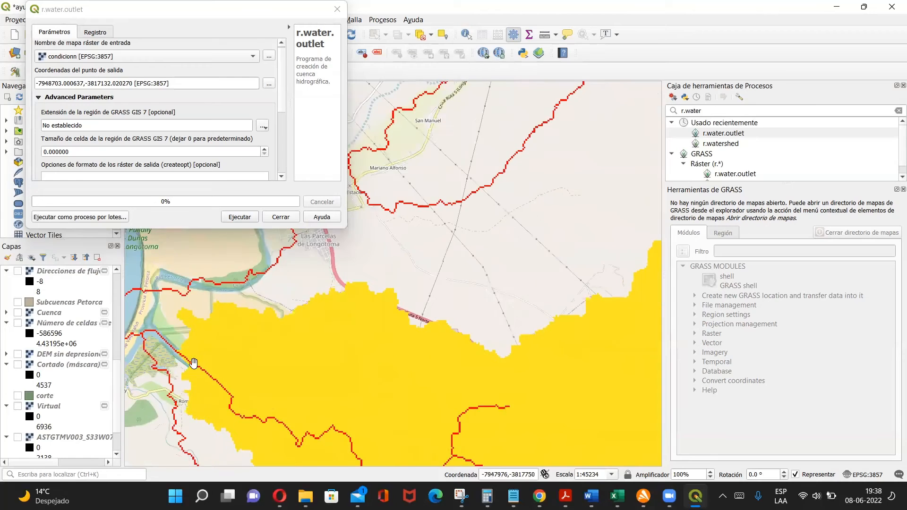
left_click_drag(189, 361, 344, 356)
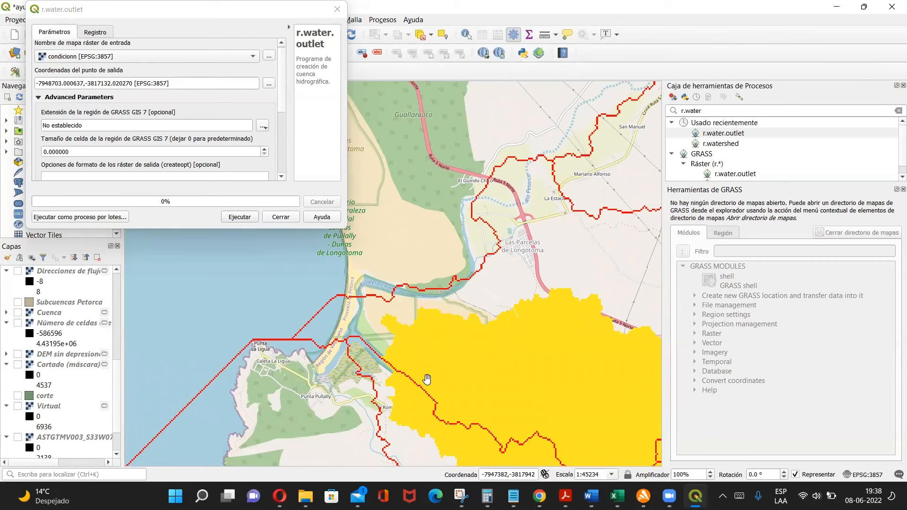
Step: Examine where the Petorca and La Ligua stream lines cross the coast and where they join offshore near Punta La Ligua
scroll(290, 360, "up", 1)
scroll(290, 360, "up", 1)
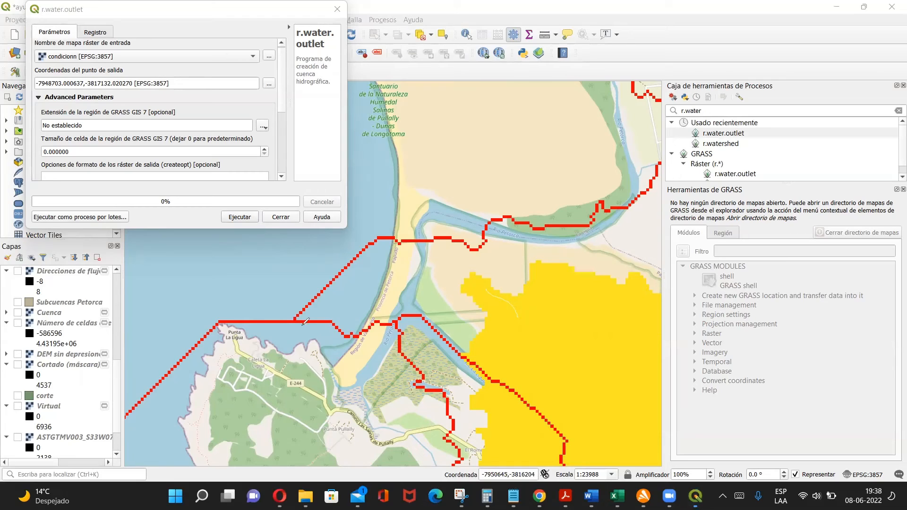
mouse_move(296, 320)
left_mouse_down()
mouse_move(84, 240)
mouse_move(251, 300)
mouse_move(105, 251)
mouse_move(408, 317)
left_mouse_up()
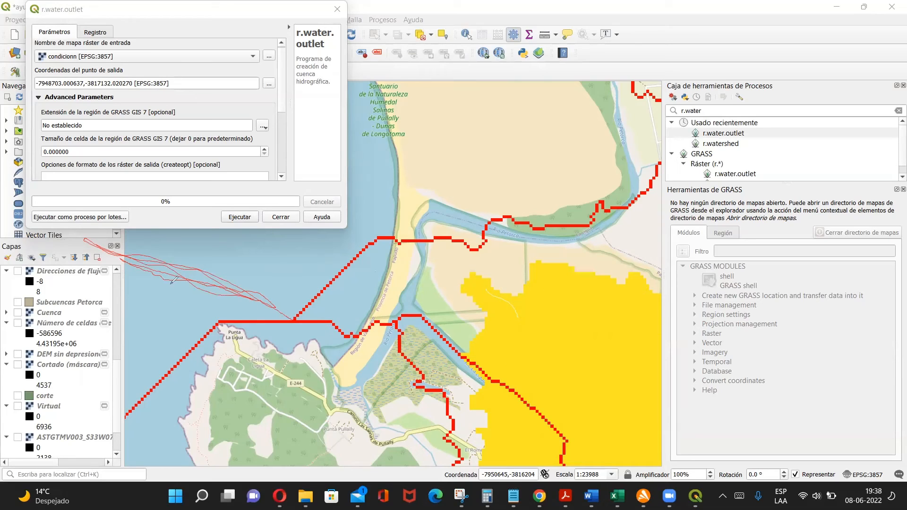
mouse_move(178, 265)
left_mouse_down()
mouse_move(163, 259)
mouse_move(199, 285)
mouse_move(156, 263)
left_mouse_up()
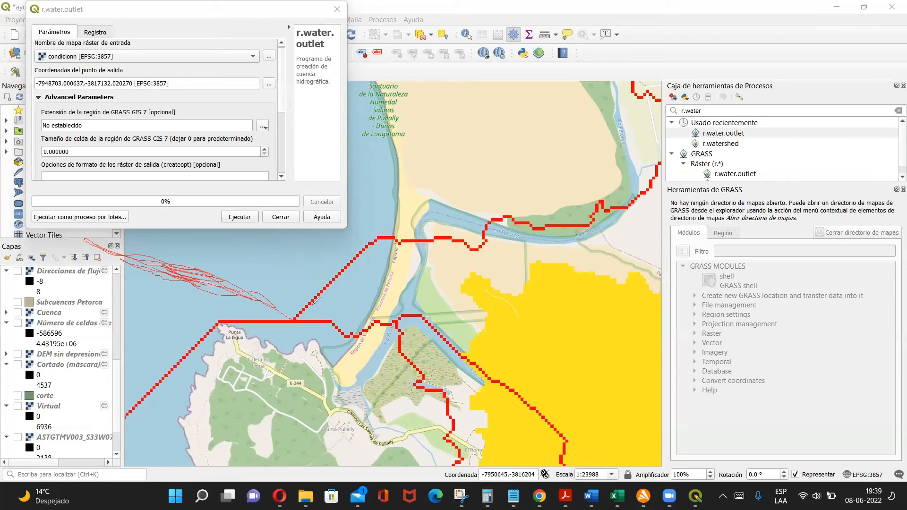
mouse_move(296, 331)
left_mouse_down()
mouse_move(297, 309)
mouse_move(289, 326)
mouse_move(305, 316)
mouse_move(300, 309)
mouse_move(294, 329)
left_mouse_up()
mouse_move(423, 227)
left_mouse_down()
mouse_move(415, 239)
mouse_move(419, 230)
mouse_move(430, 247)
left_mouse_up()
left_click_drag(433, 323, 422, 312)
left_click_drag(298, 306, 289, 310)
left_click_drag(215, 279, 147, 260)
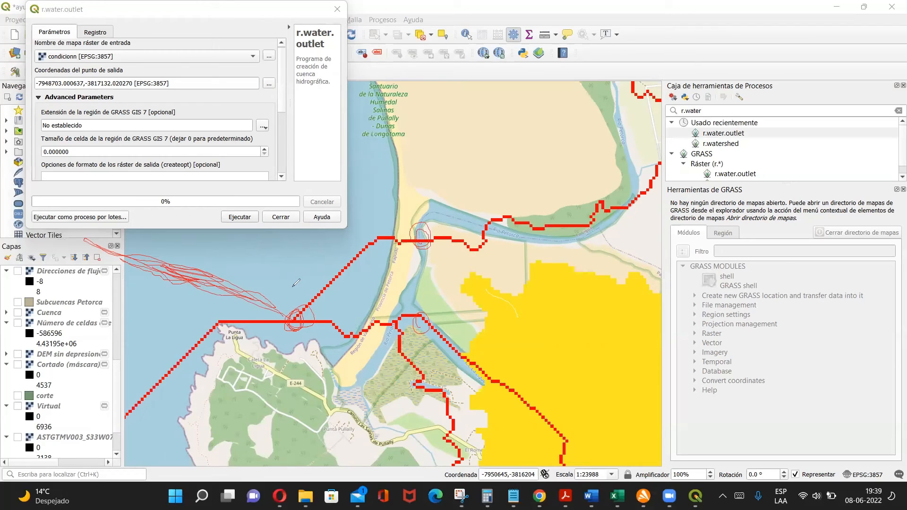
mouse_move(296, 272)
left_mouse_down()
mouse_move(301, 303)
mouse_move(307, 286)
left_mouse_up()
left_click_drag(292, 286, 303, 288)
mouse_move(338, 245)
left_mouse_down()
mouse_move(416, 204)
mouse_move(410, 218)
left_mouse_up()
left_click_drag(325, 267, 329, 292)
mouse_move(303, 296)
left_mouse_down()
mouse_move(294, 329)
mouse_move(283, 268)
mouse_move(225, 295)
mouse_move(186, 256)
mouse_move(376, 179)
mouse_move(420, 231)
mouse_move(416, 325)
mouse_move(441, 315)
left_mouse_up()
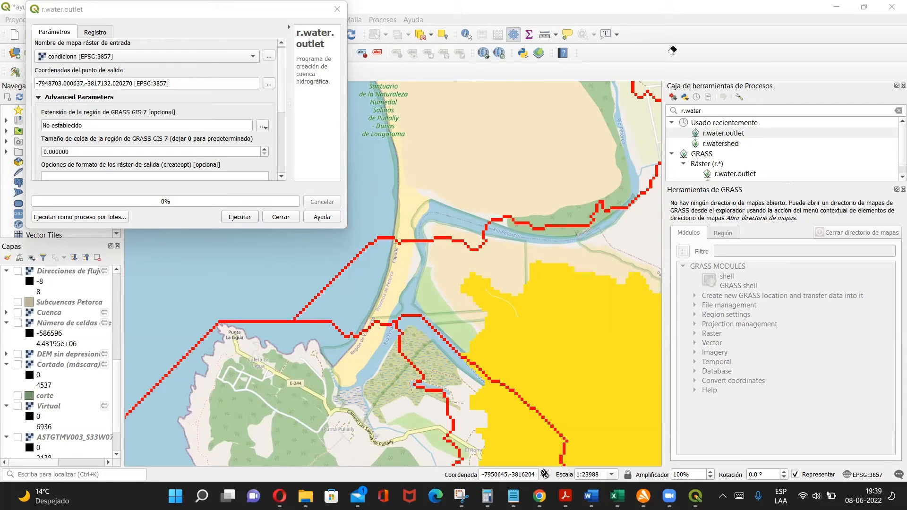
Step: Follow the basin's northern edge inland from the coast and compare it with the neighbouring rios2 streams
scroll(549, 242, "down", 4)
left_click_drag(549, 242, 243, 371)
left_click_drag(435, 318, 369, 371)
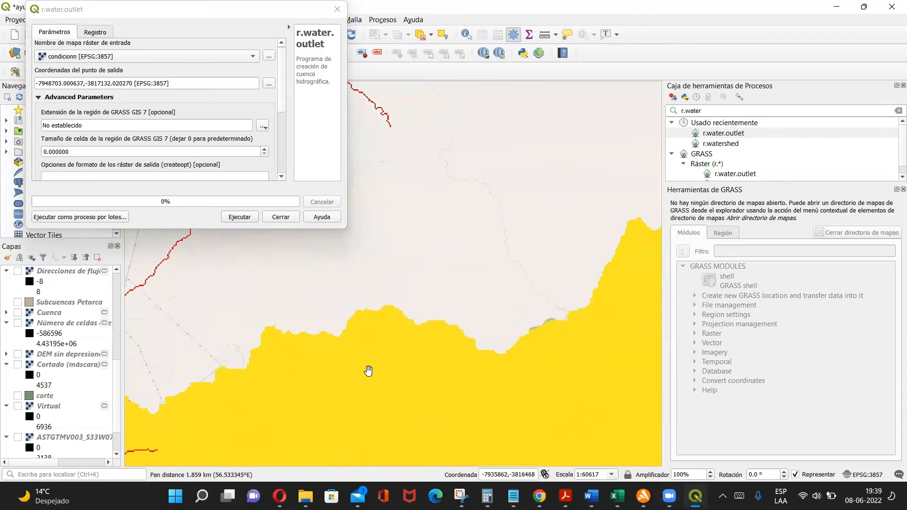
scroll(368, 371, "down", 3)
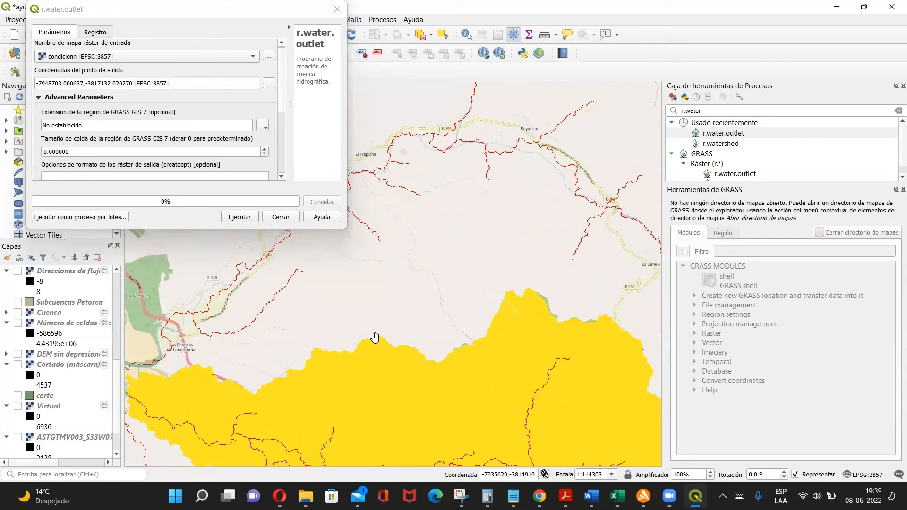
left_click_drag(478, 204, 330, 311)
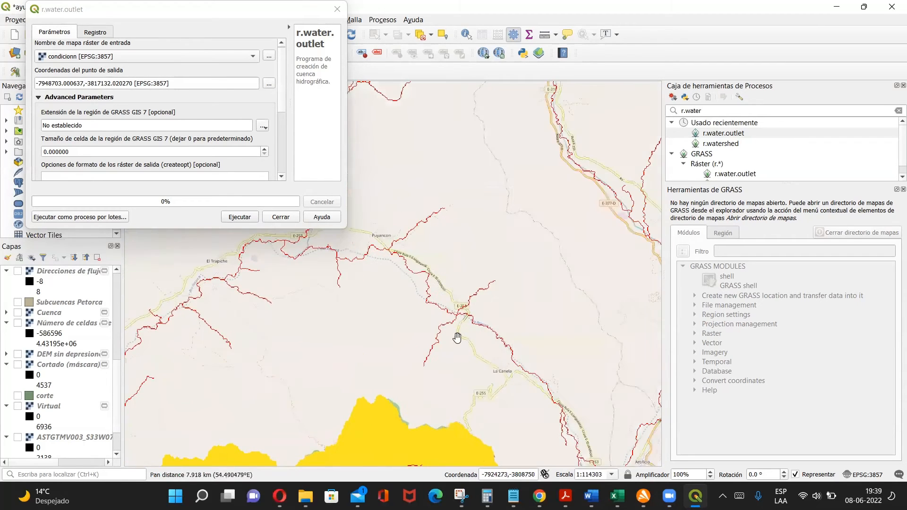
left_click_drag(439, 356, 347, 220)
left_click_drag(513, 357, 371, 388)
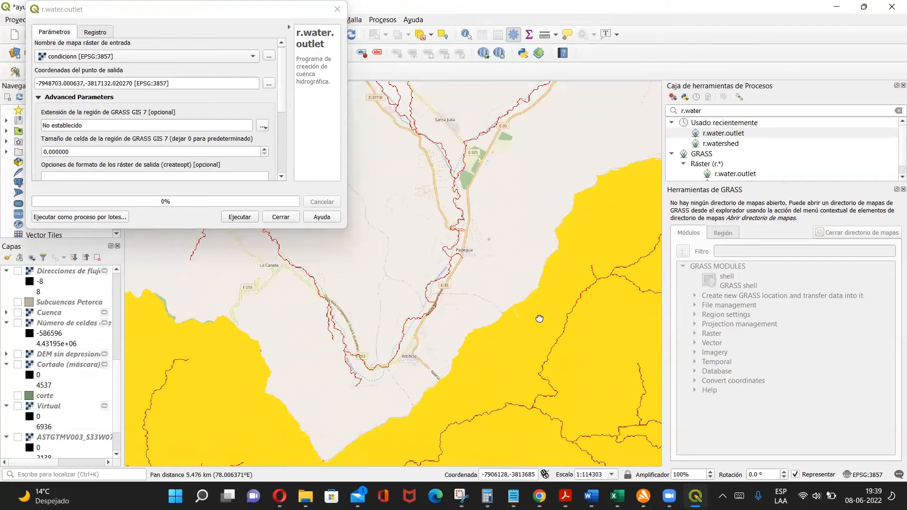
left_click_drag(540, 319, 383, 273)
scroll(435, 356, "down", 4)
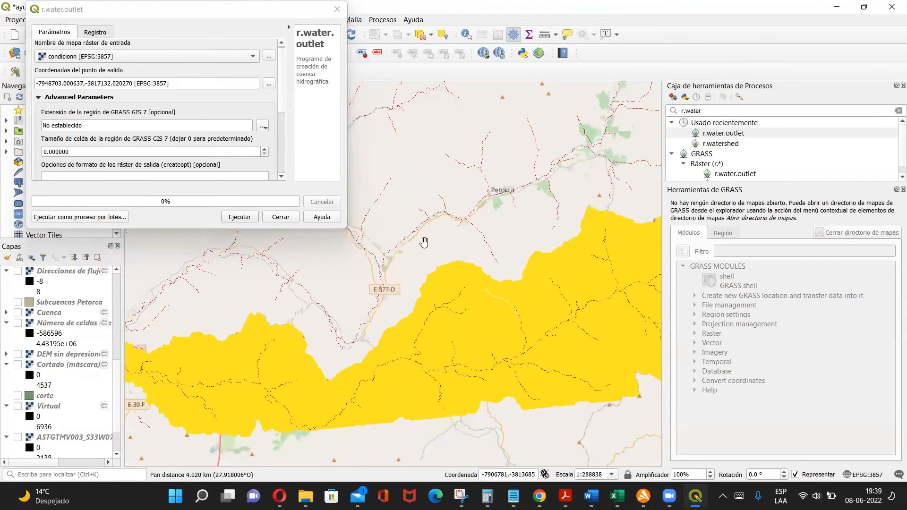
Step: Examine the stream network around Petorca, north of the yellow basin, up to the Región de Coquimbo boundary
left_click_drag(538, 253, 414, 378)
left_click_drag(370, 221, 486, 262)
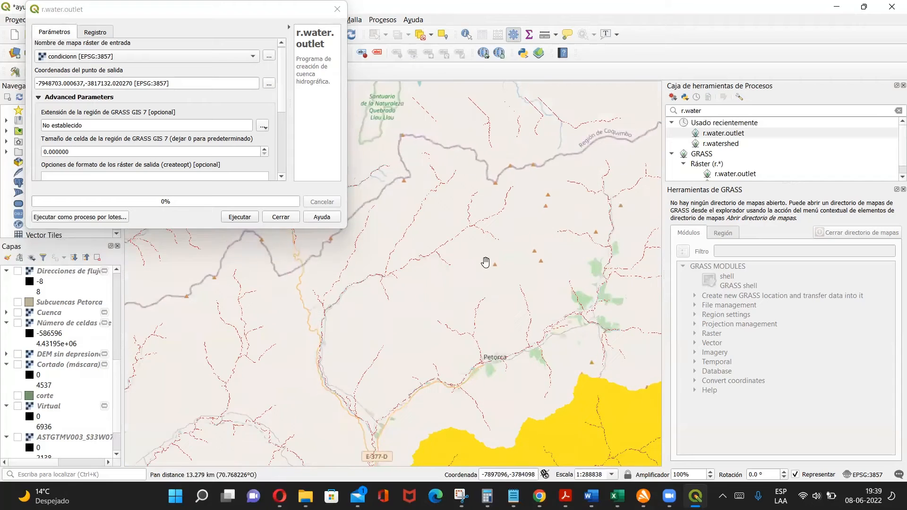
scroll(546, 313, "down", 1)
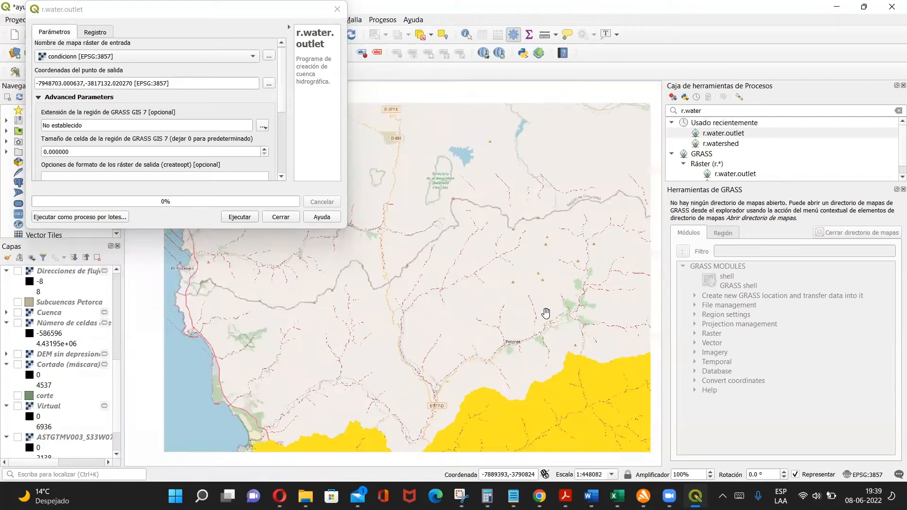
scroll(546, 314, "down", 1)
left_click_drag(546, 313, 479, 319)
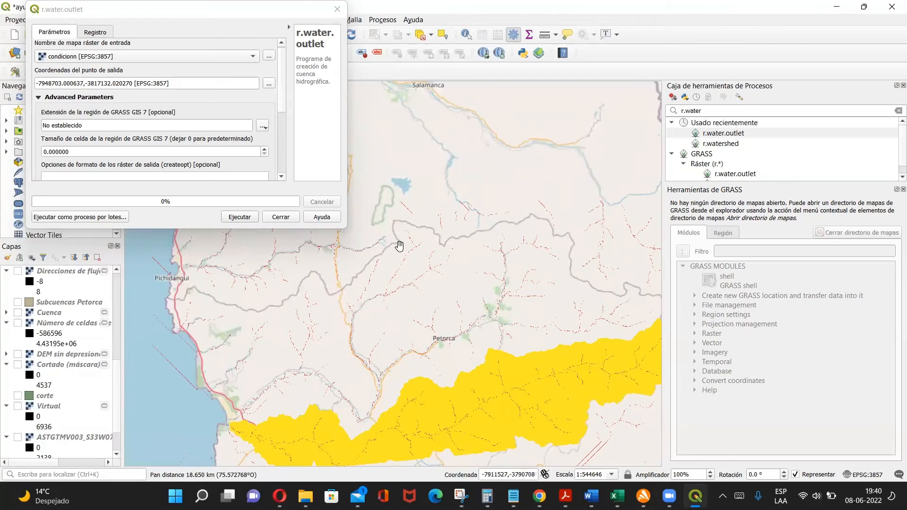
scroll(488, 370, "up", 1)
scroll(489, 370, "up", 1)
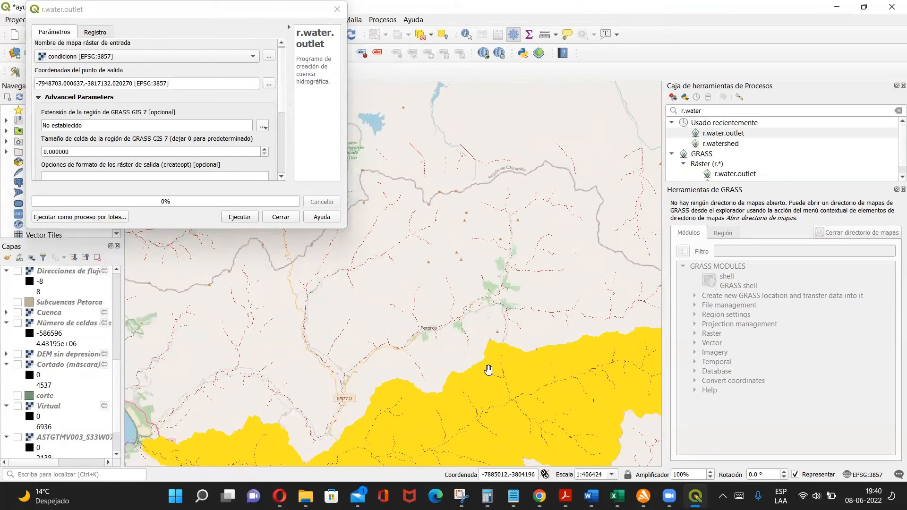
scroll(488, 370, "up", 1)
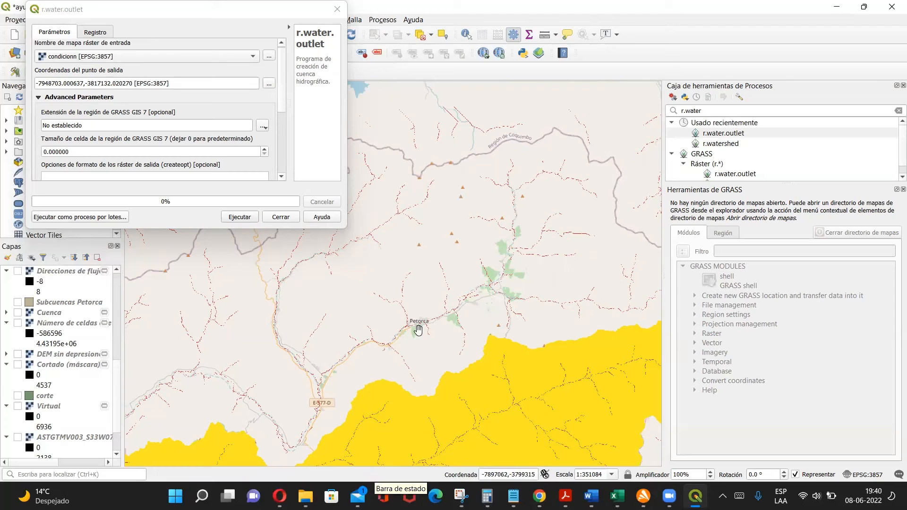
left_click_drag(414, 327, 492, 309)
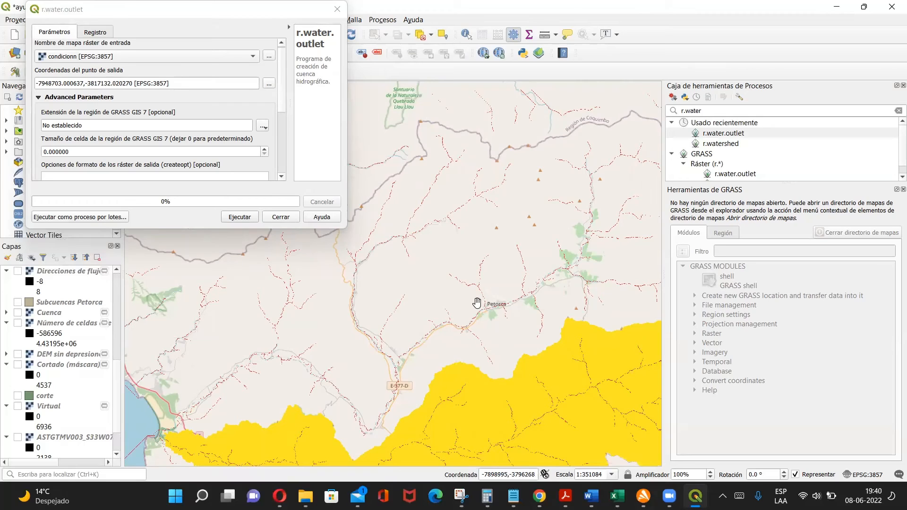
Step: Review the yellow basin's southern edge and its full extent from the coast to the headwaters over the base map
left_click(190, 218)
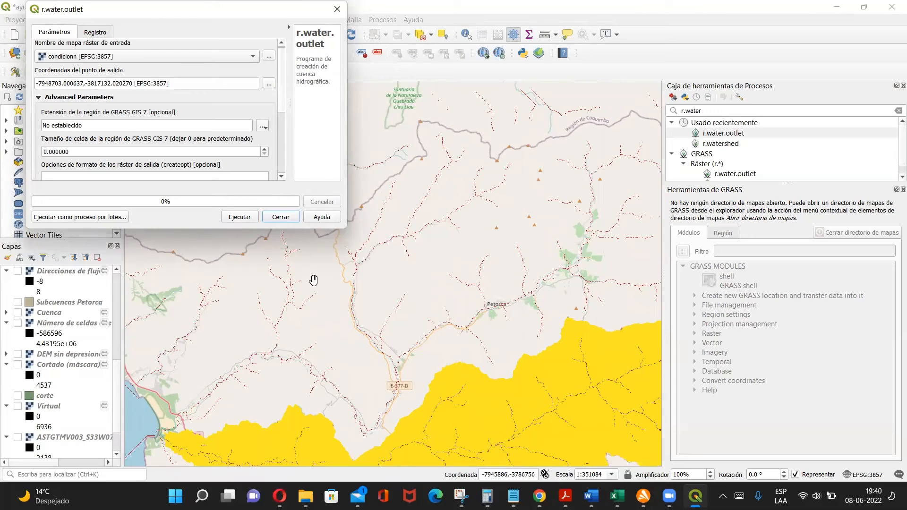
left_click_drag(336, 366, 317, 264)
left_click_drag(310, 331, 290, 319)
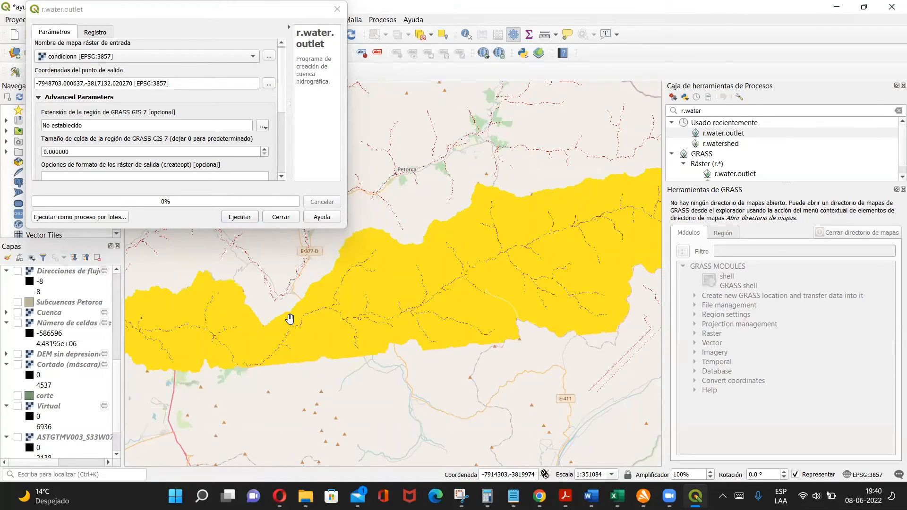
left_click_drag(305, 305, 332, 360)
left_click_drag(226, 357, 317, 370)
scroll(361, 368, "down", 2)
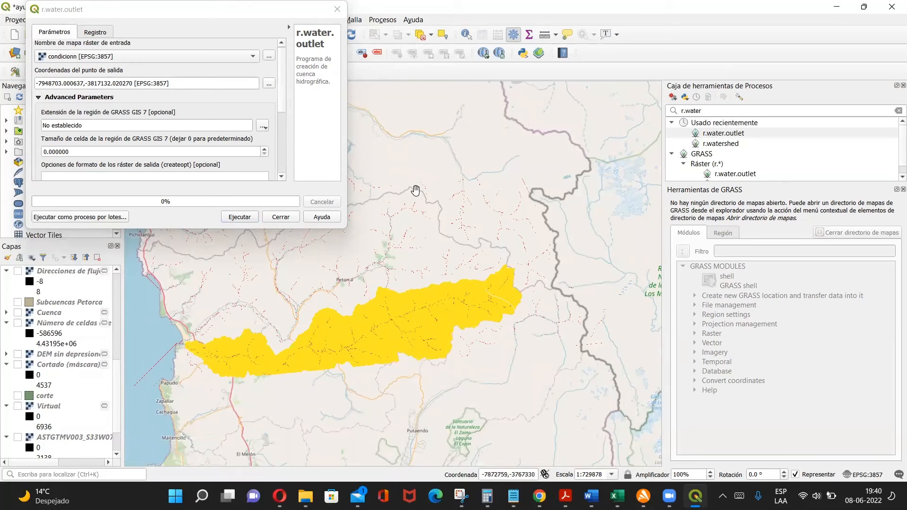
left_click(146, 214)
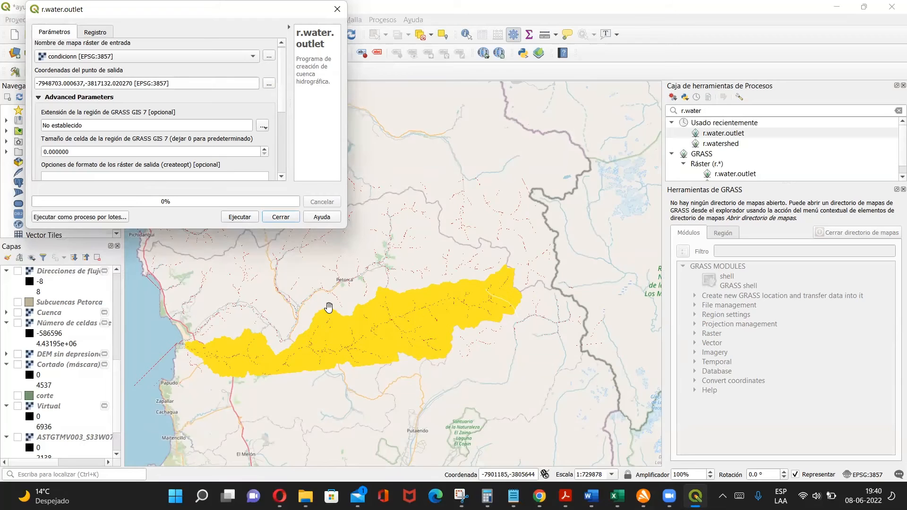
scroll(329, 308, "up", 1)
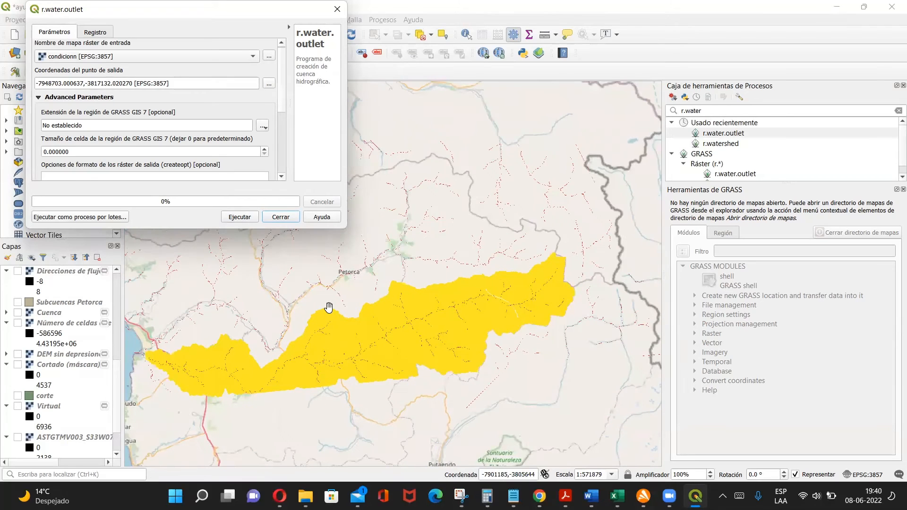
left_click_drag(327, 301, 359, 369)
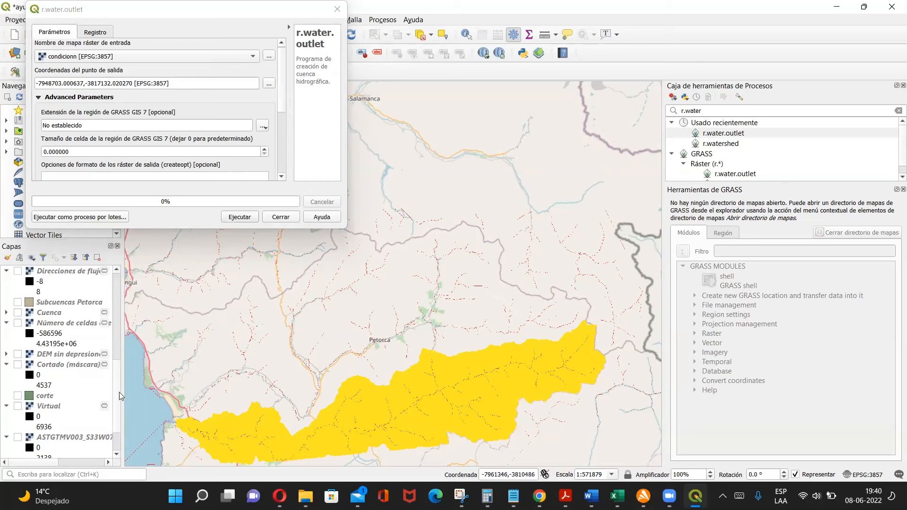
Step: Show the two ASTGTMV003_S33W07 elevation tiles beneath the yellow basin and compare their coverage with its extent
scroll(57, 397, "down", 2)
left_click(18, 391)
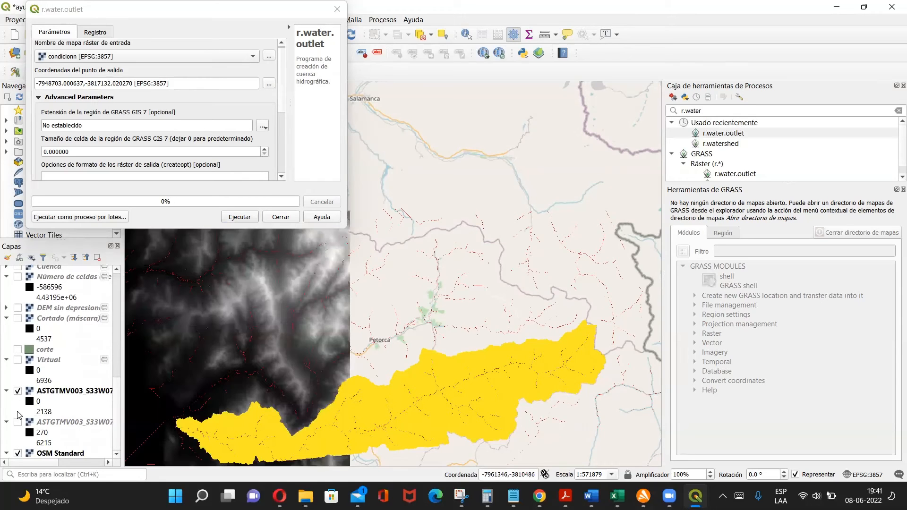
left_click(18, 422)
left_click_drag(372, 355, 395, 265)
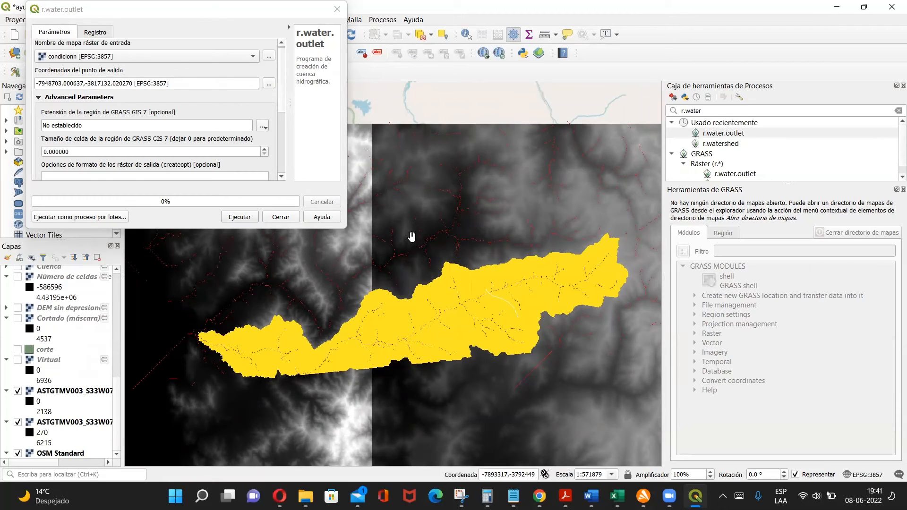
left_click_drag(516, 203, 340, 233)
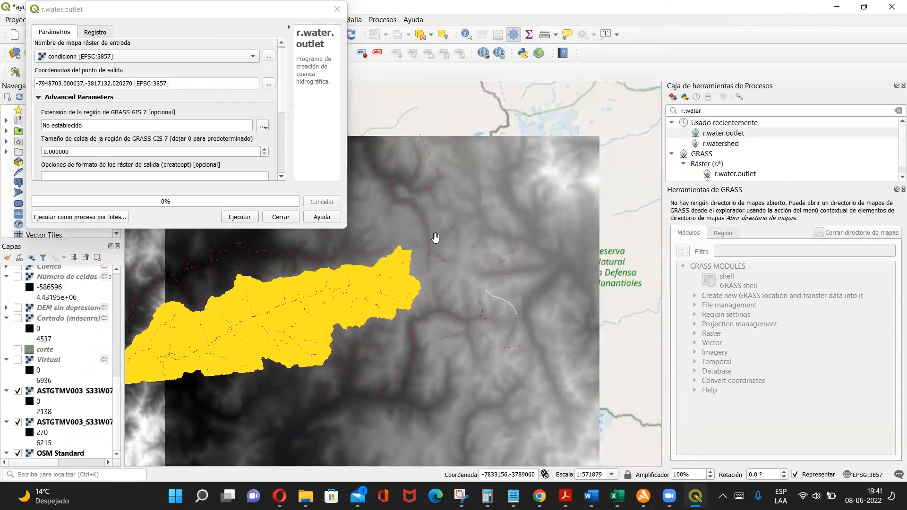
left_click_drag(405, 219, 512, 240)
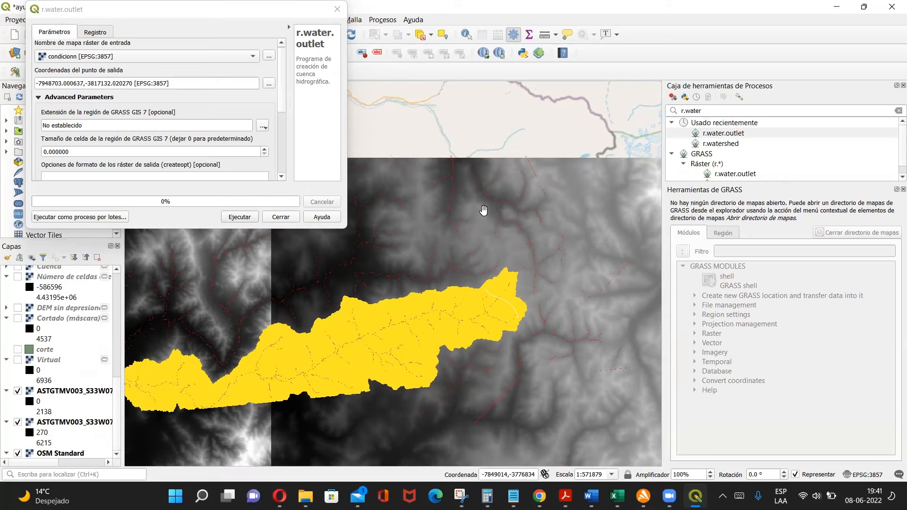
left_click_drag(407, 222, 417, 177)
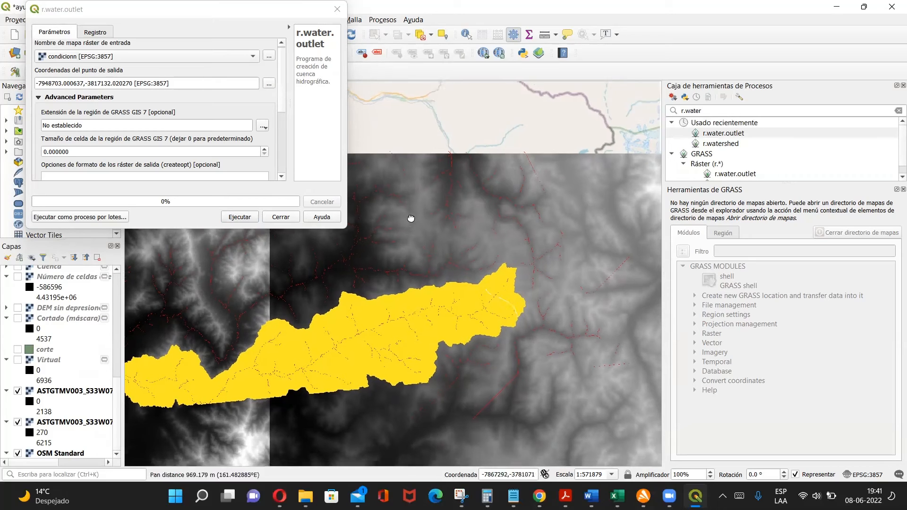
left_click_drag(538, 384, 460, 338)
scroll(452, 250, "down", 1)
scroll(502, 316, "down", 1)
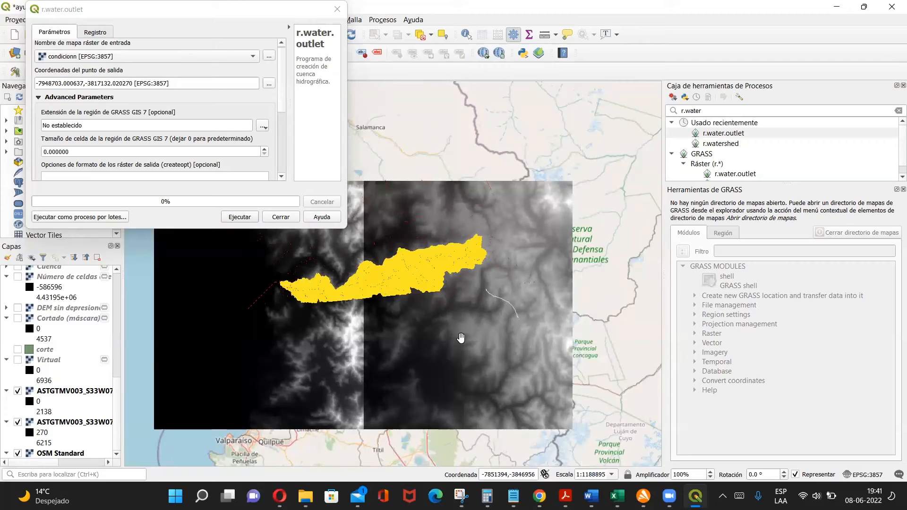
Step: Close the r.water.outlet tool and bring the area around the basin and the elevation tiles into view
left_click_drag(481, 265, 465, 330)
left_click(282, 217)
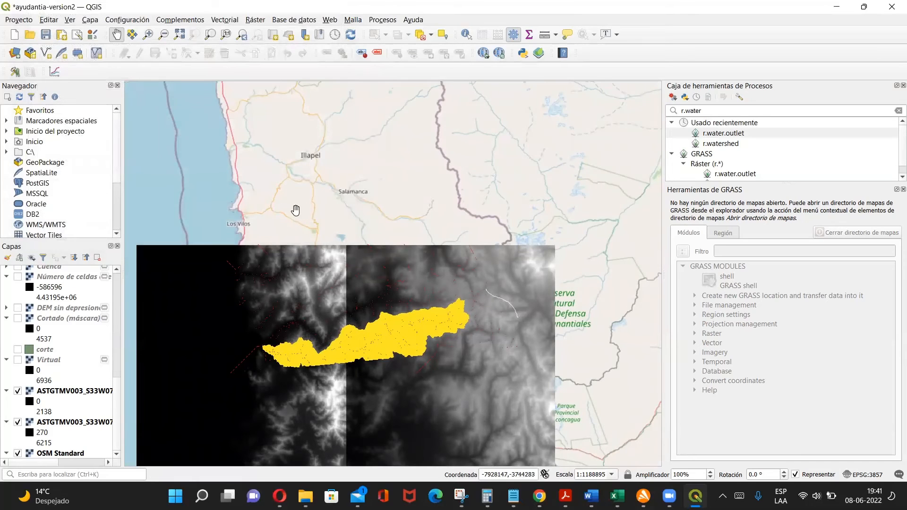
left_click_drag(298, 212, 296, 117)
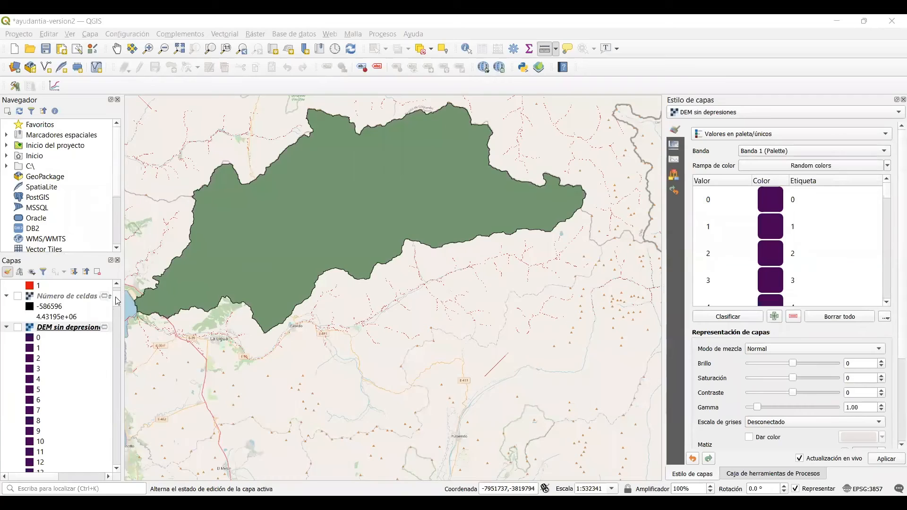
Step: Hide the Vectorizado and rios2 layers and collapse the DEM sin depresiones legend, keeping Cuenca displayed over the base map
scroll(117, 301, "up", 5)
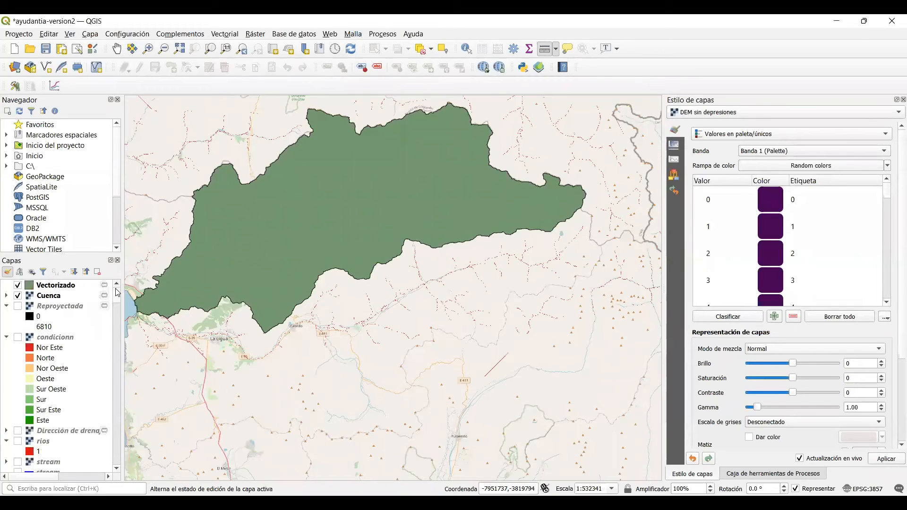
left_click(17, 286)
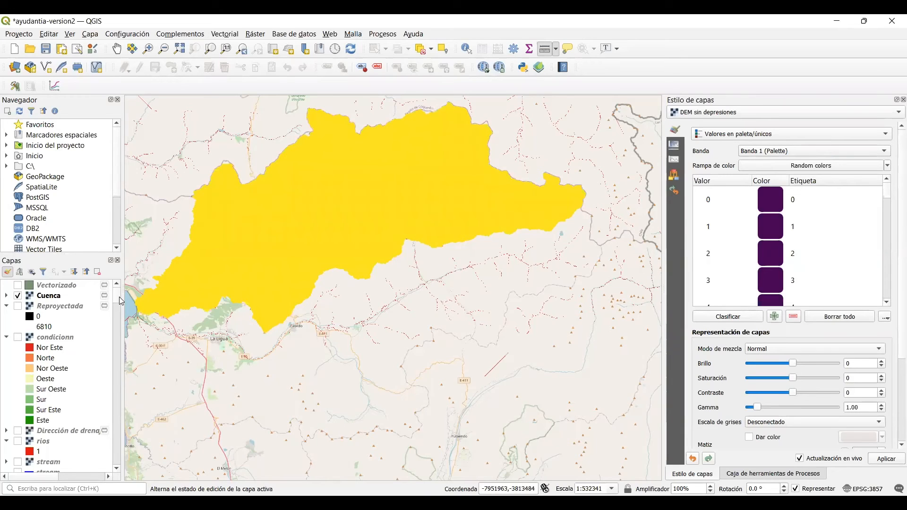
scroll(119, 297, "down", 8)
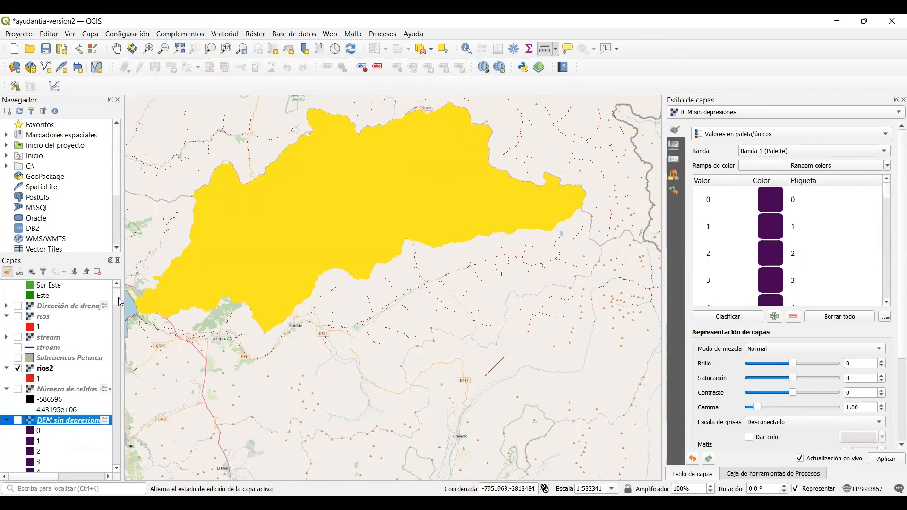
mouse_move(117, 302)
left_mouse_down()
mouse_move(108, 467)
mouse_move(122, 346)
mouse_move(117, 303)
left_mouse_up()
left_click(6, 420)
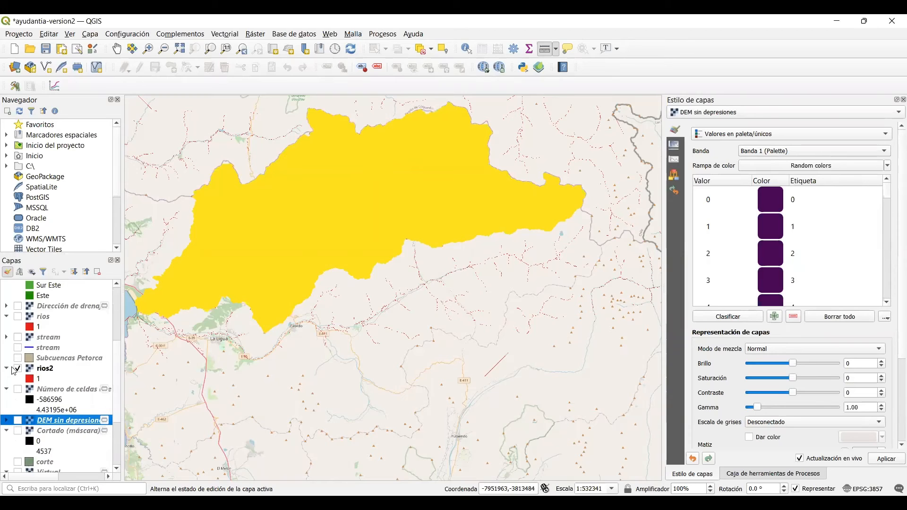
left_click(18, 369)
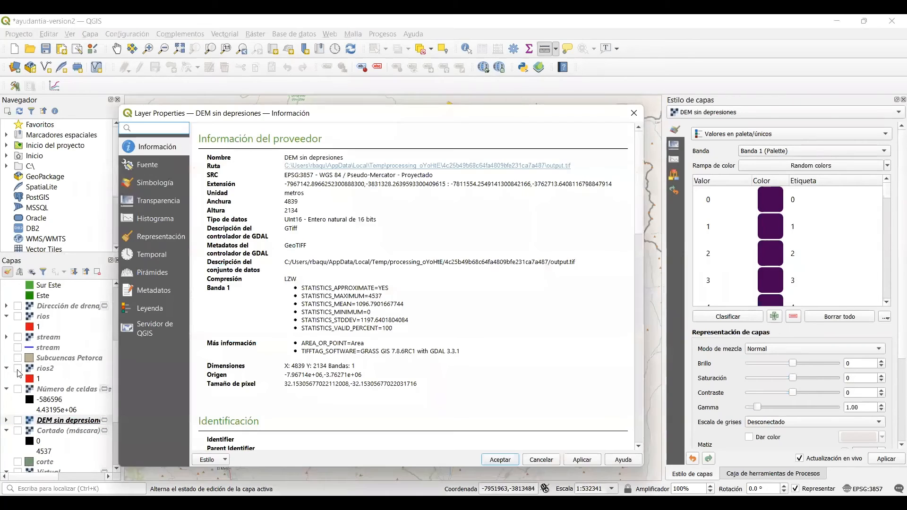
Step: Close the DEM sin depresiones layer properties and hide the Cuenca layer to uncover the base map
key("Escape")
scroll(118, 352, "up", 2)
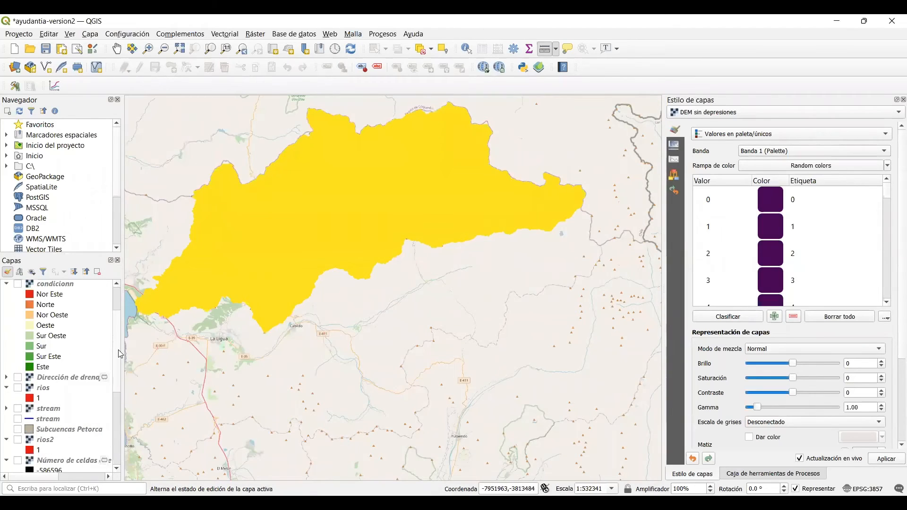
scroll(120, 355, "up", 2)
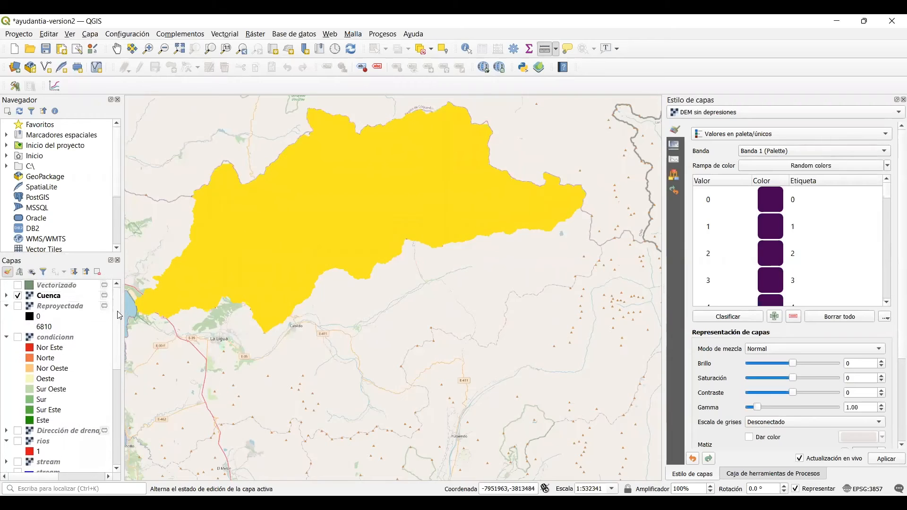
left_click(17, 296)
scroll(279, 261, "up", 1)
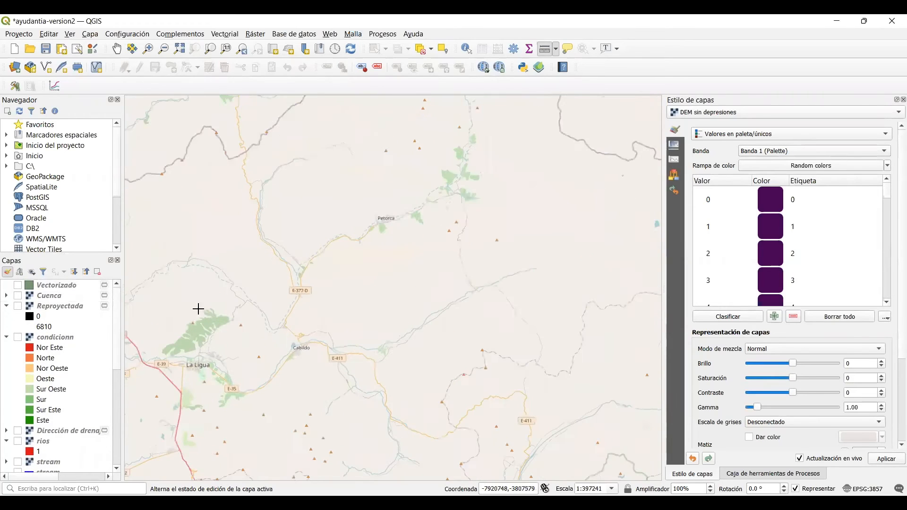
Step: Show the rios2 stream layer over the base map and inspect its channels north of Cabildo
scroll(113, 331, "down", 4)
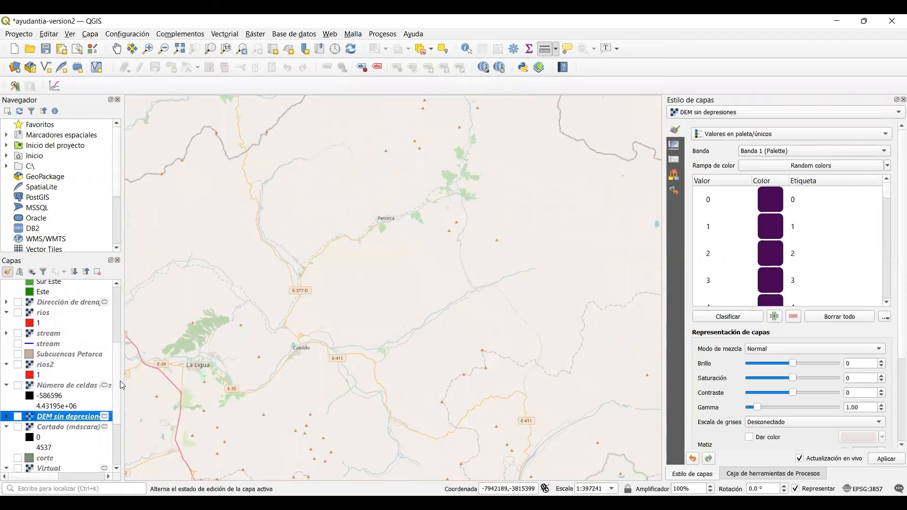
left_click(18, 362)
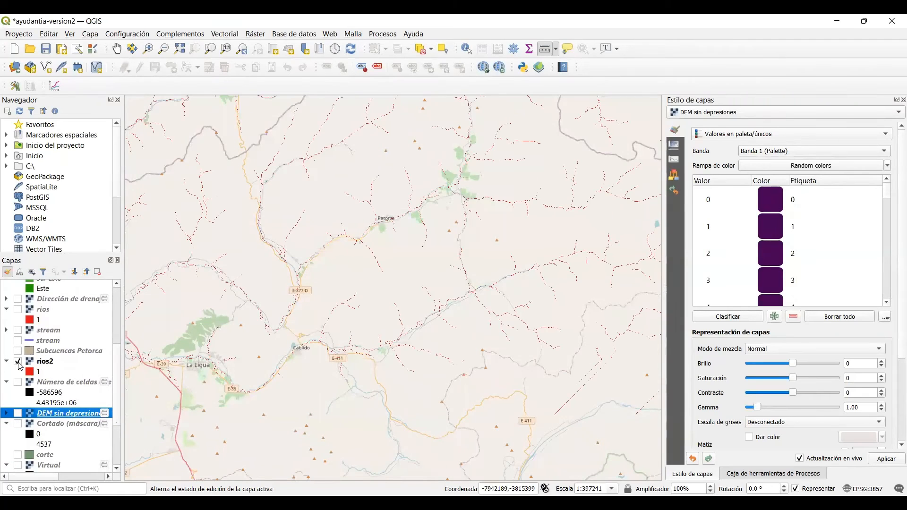
scroll(313, 304, "up", 1)
scroll(387, 329, "up", 3)
scroll(374, 317, "up", 2)
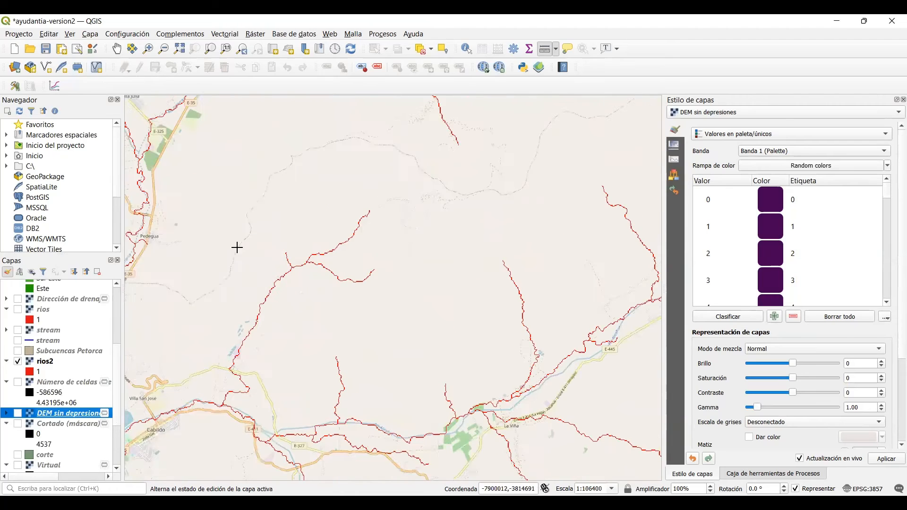
scroll(327, 251, "up", 2)
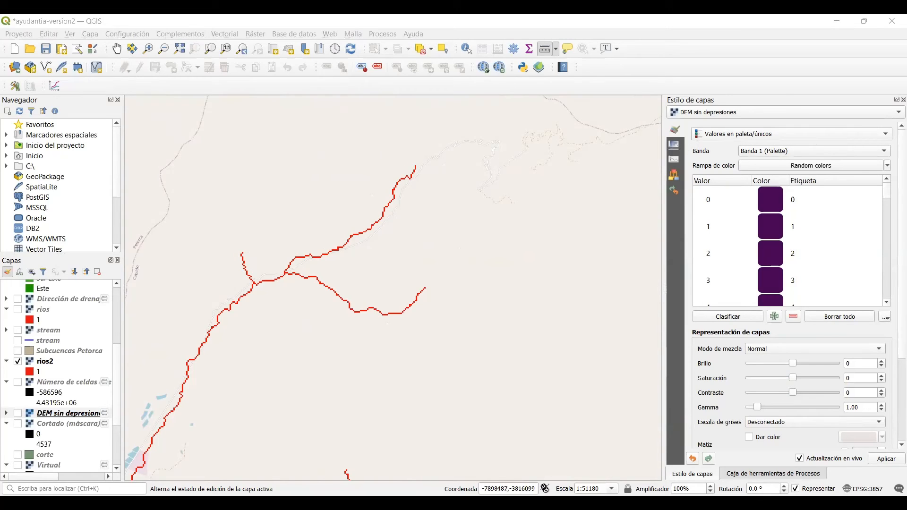
Step: Search the processing toolbox for tools matching "r.s"
left_click(796, 114)
left_click(823, 303)
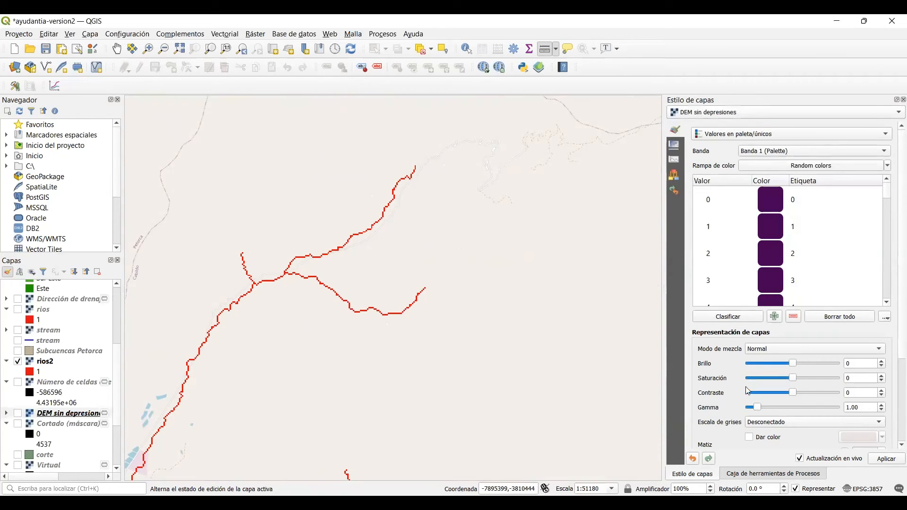
left_click(761, 474)
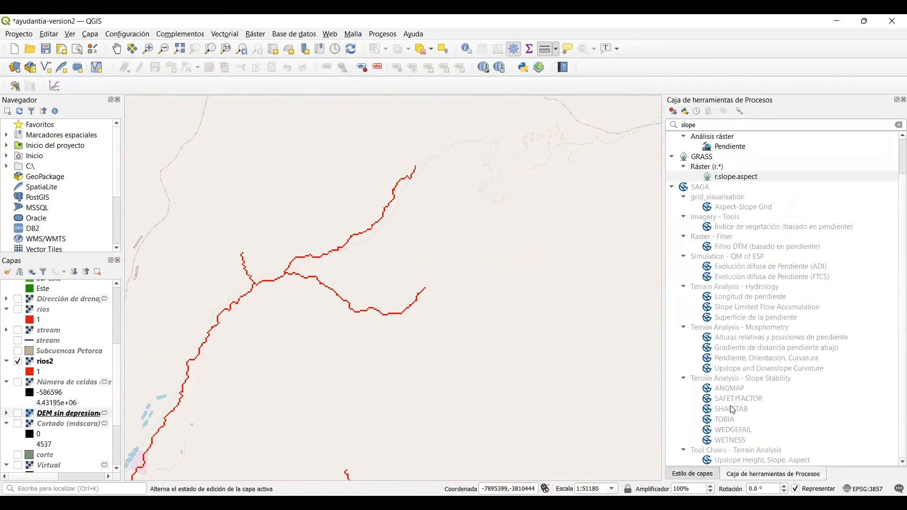
double_click(699, 127)
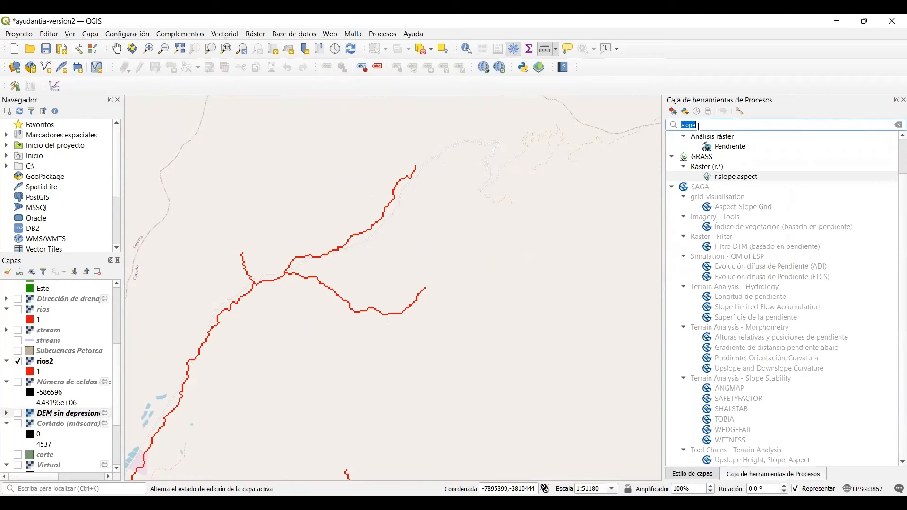
type("r")
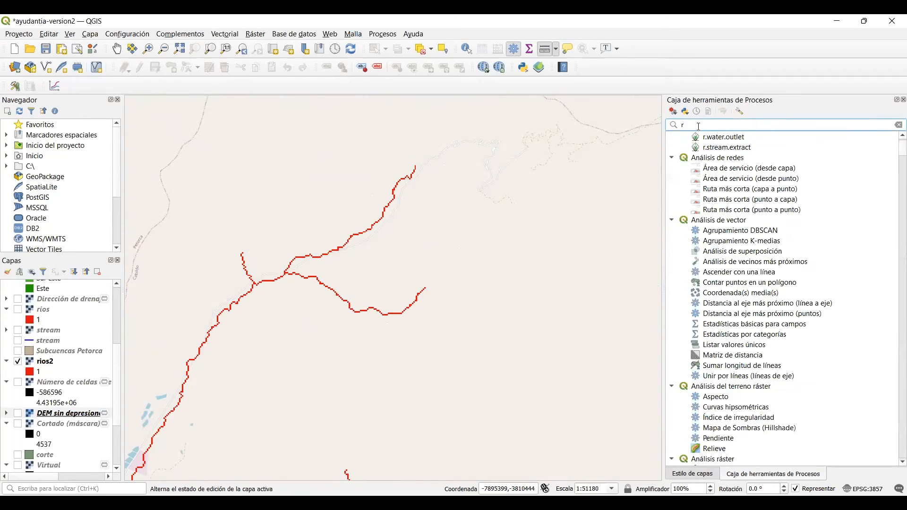
type(".s")
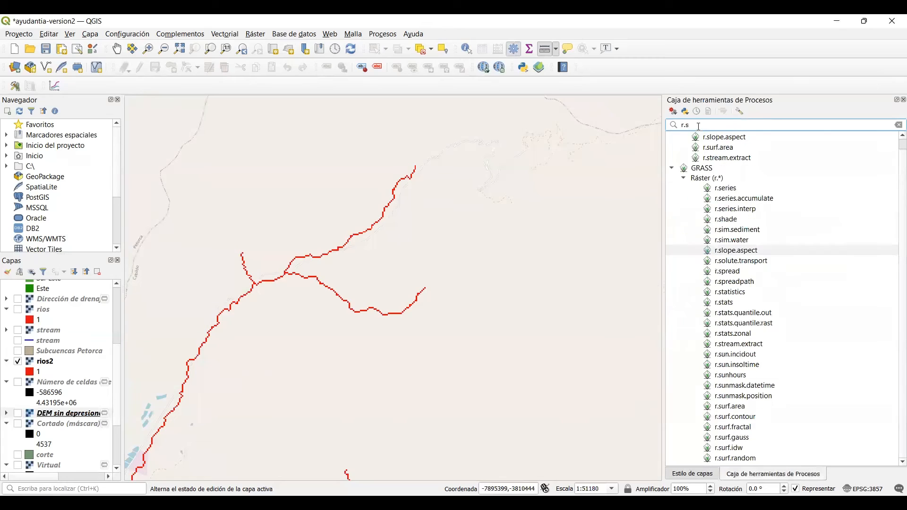
Step: Open the r.stream.extract tool with DEM sin depresiones as its elevation map
left_click(746, 160)
double_click(746, 160)
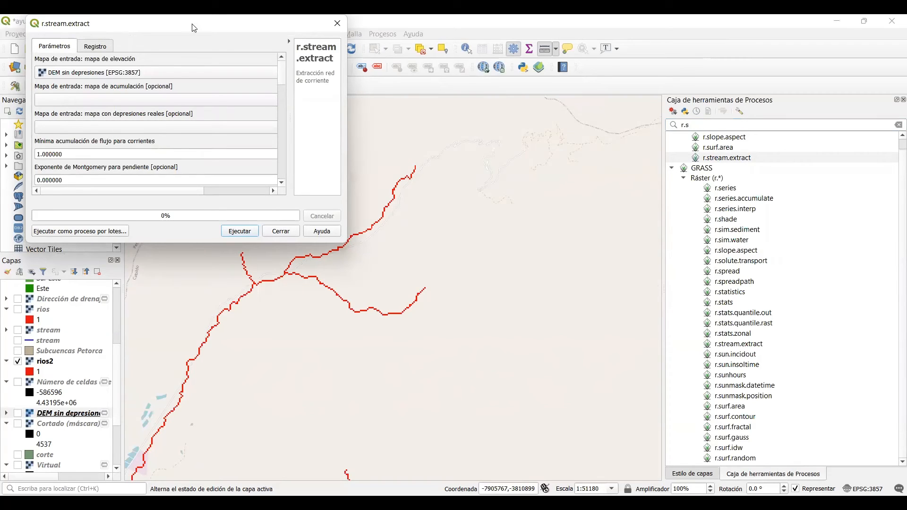
left_click_drag(202, 26, 263, 131)
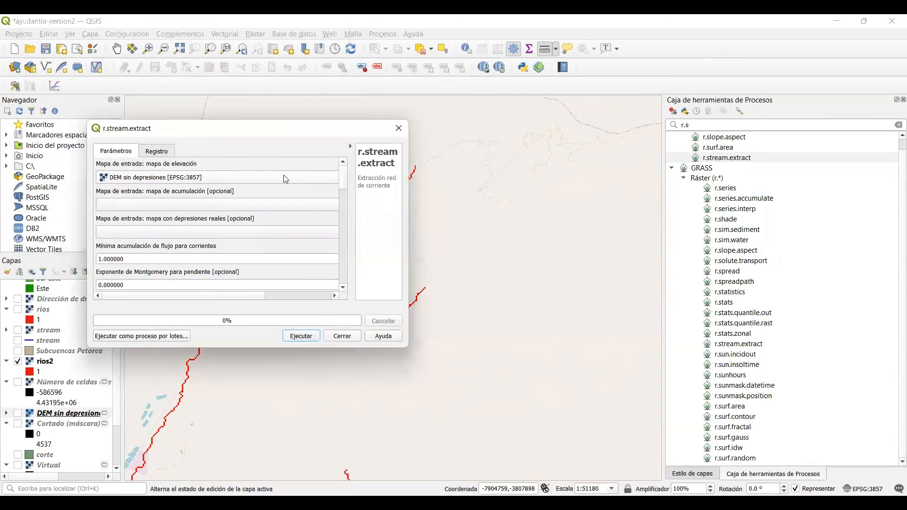
left_click(241, 180)
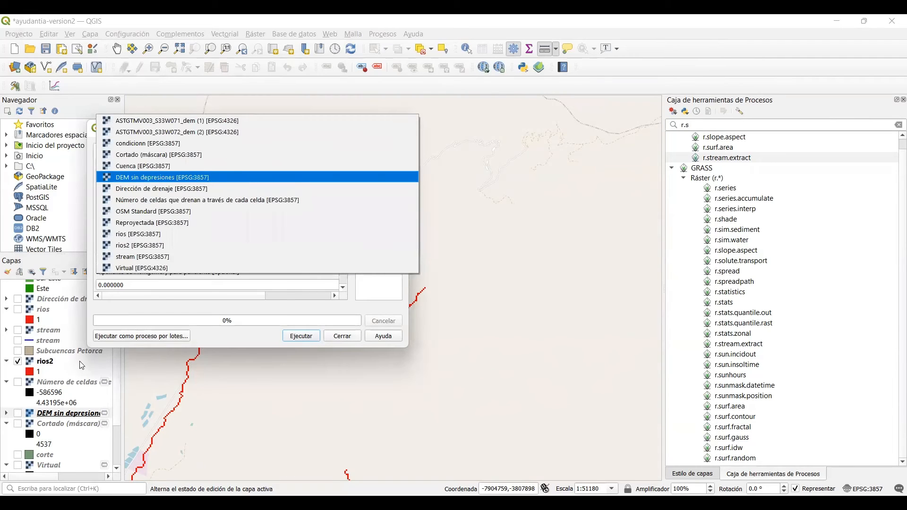
left_click(241, 177)
Step: Display DEM sin depresiones temporarily beneath rios2 to compare the elevation raster with the streams, and hide it again
left_click(18, 414)
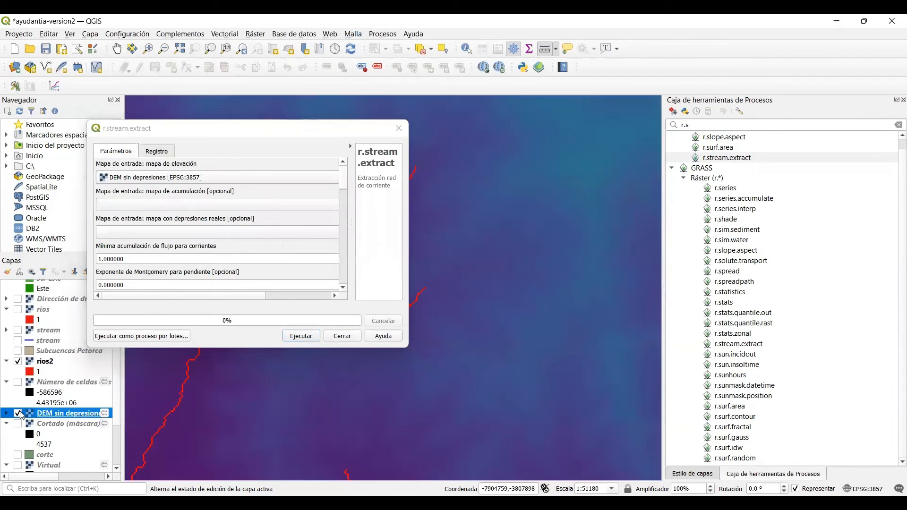
scroll(425, 317, "down", 2)
scroll(425, 317, "down", 1)
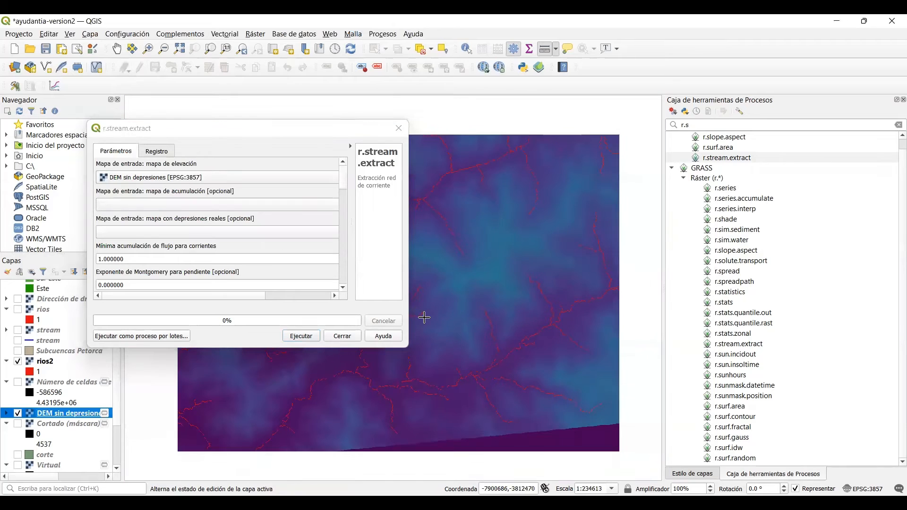
scroll(424, 318, "up", 1)
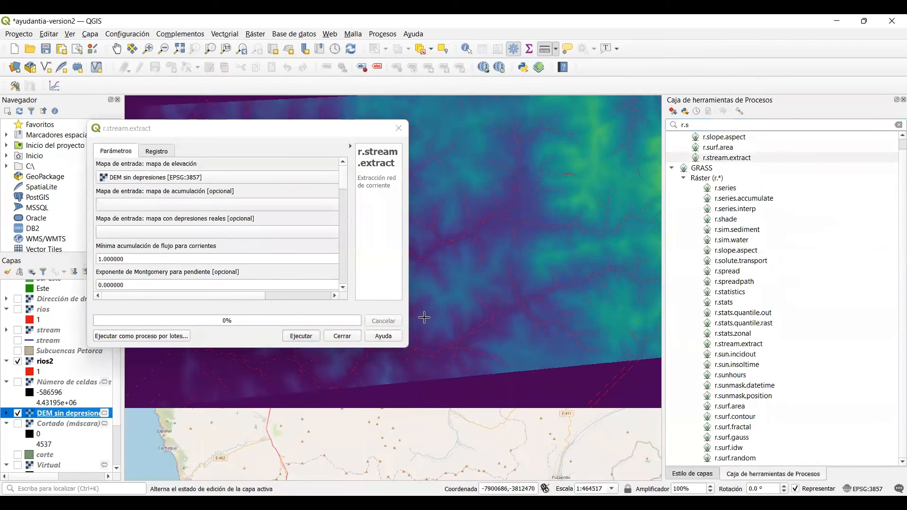
left_click(18, 414)
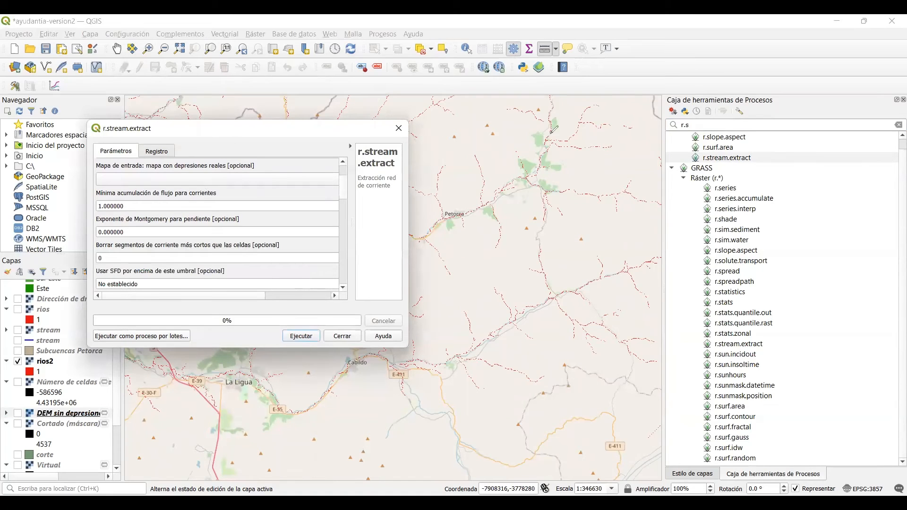
Step: Set the minimum flow accumulation for streams to 10000 in r.stream.extract
mouse_move(247, 192)
left_mouse_down()
mouse_move(227, 193)
mouse_move(236, 189)
left_mouse_up()
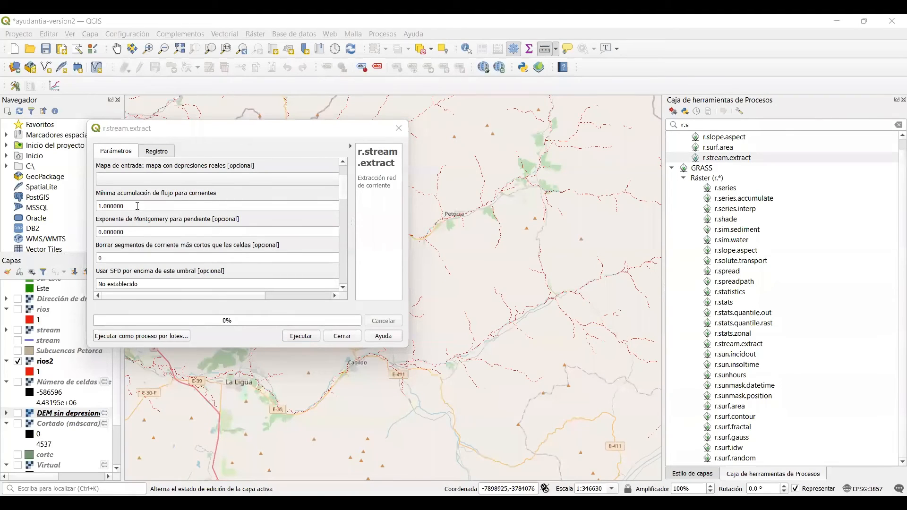
left_click_drag(137, 206, 99, 206)
type("10000")
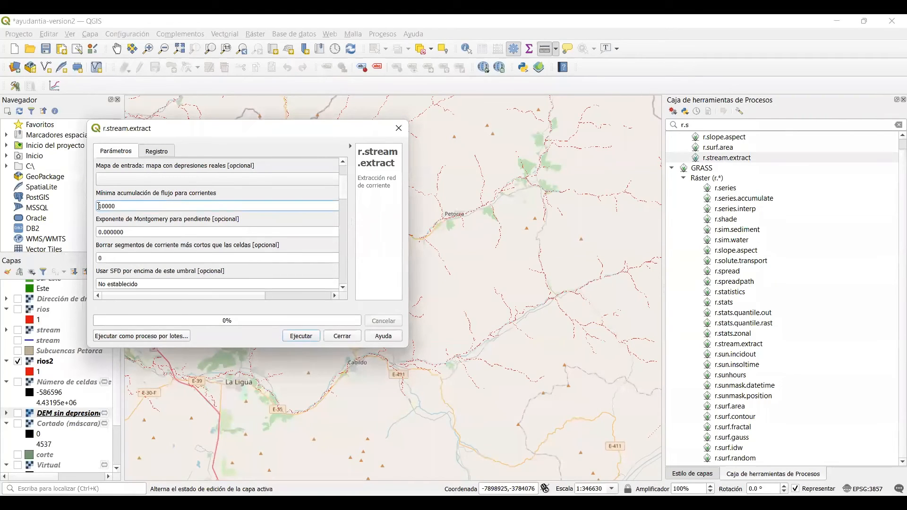
left_click_drag(105, 207, 146, 208)
Step: Set the v.out.ogr output type to line, run r.stream.extract, and close the tool
left_click_drag(344, 183, 339, 231)
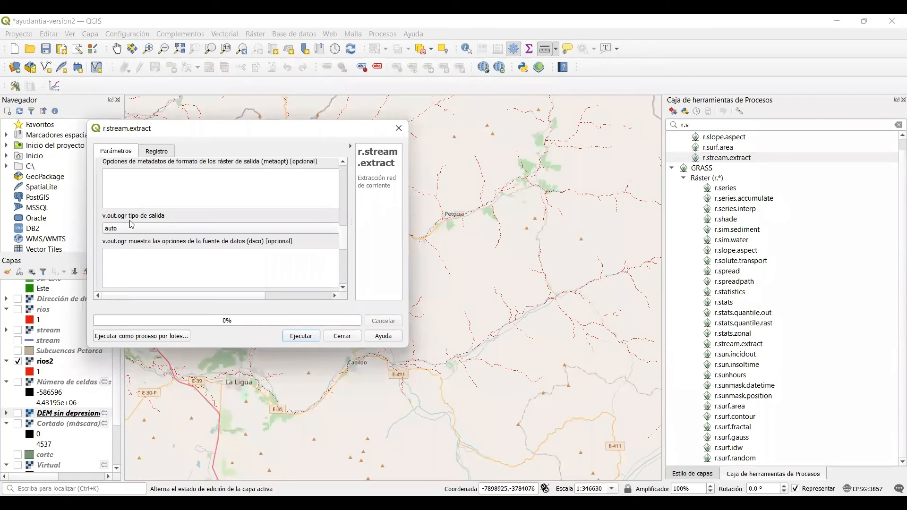
left_click(181, 228)
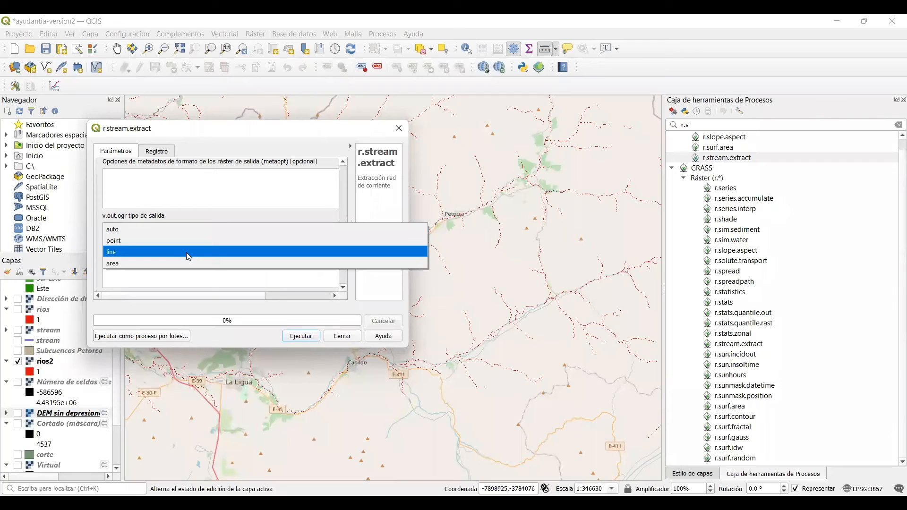
left_click(188, 253)
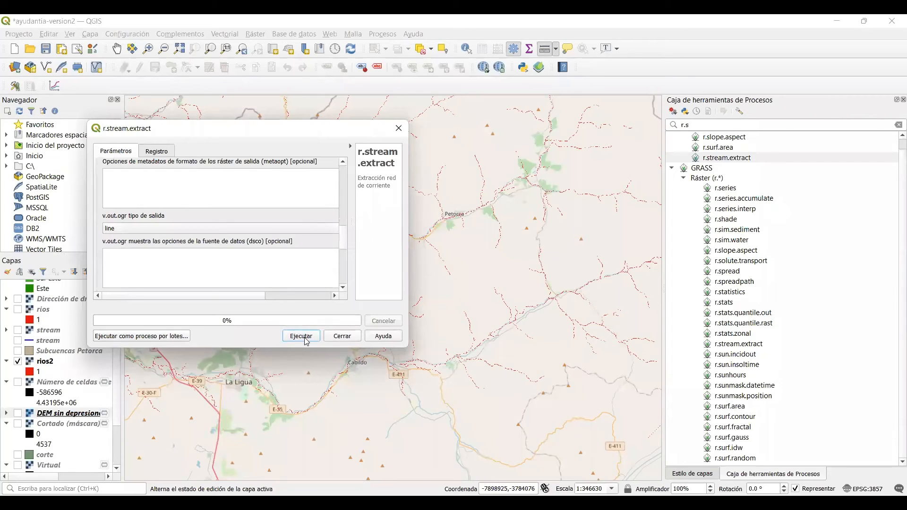
left_click(306, 339)
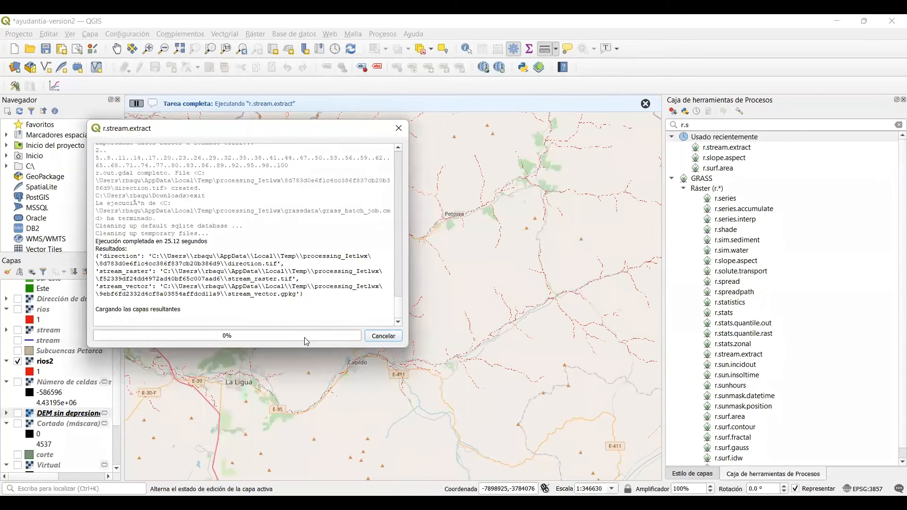
left_click(399, 129)
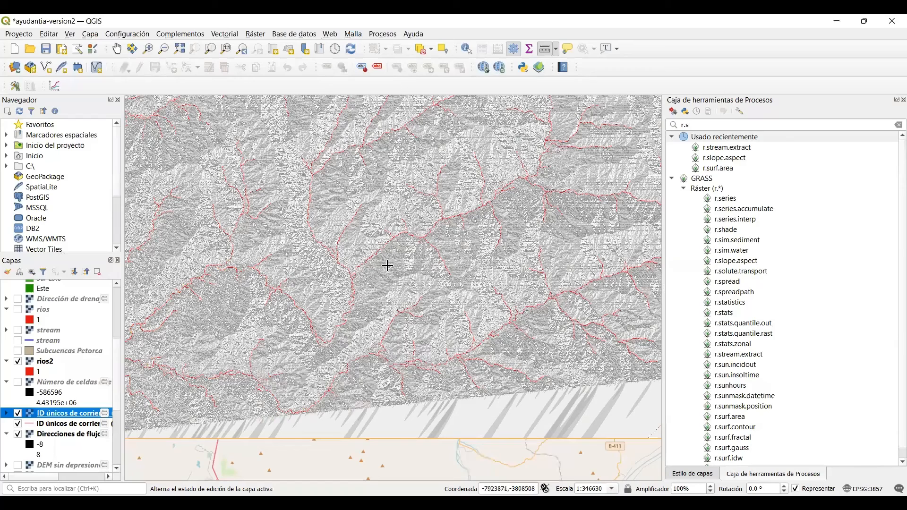
Step: Remove the raster layer of unique stream IDs from the project, keeping its line version
scroll(387, 265, "down", 1)
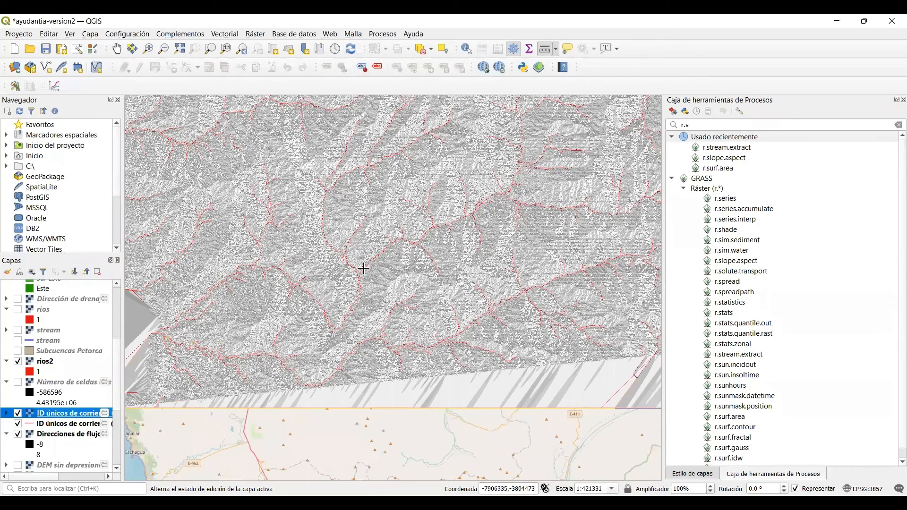
scroll(364, 269, "down", 1)
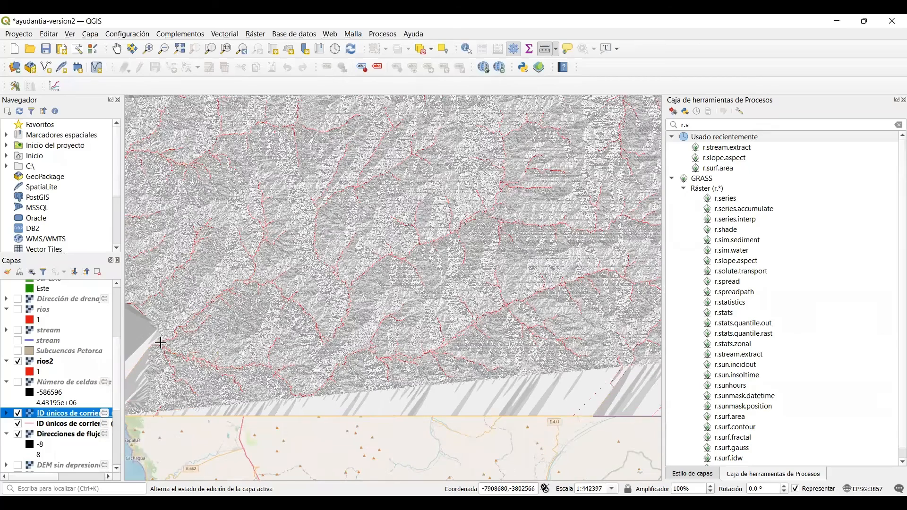
right_click(53, 414)
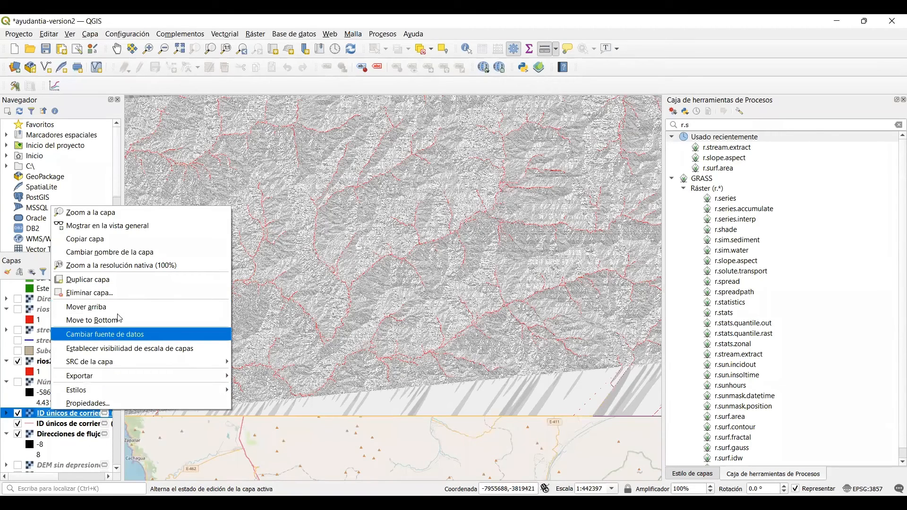
left_click(120, 297)
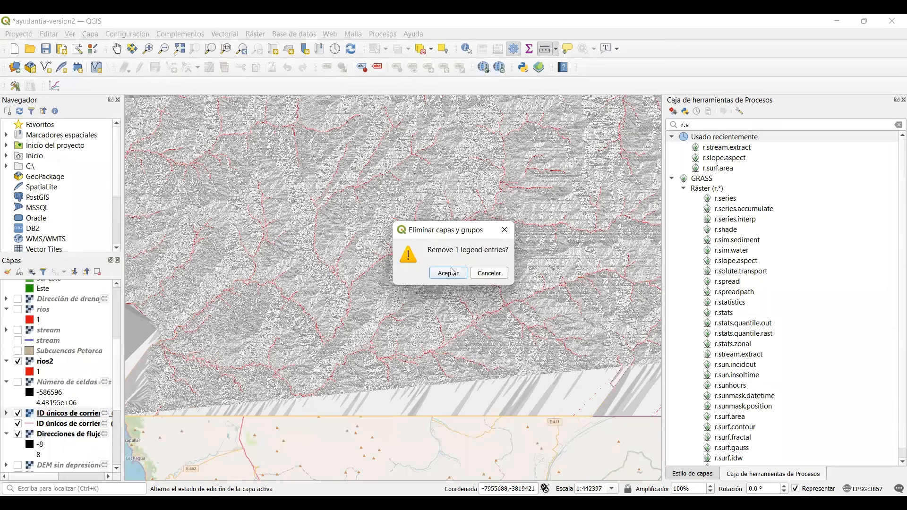
left_click(451, 269)
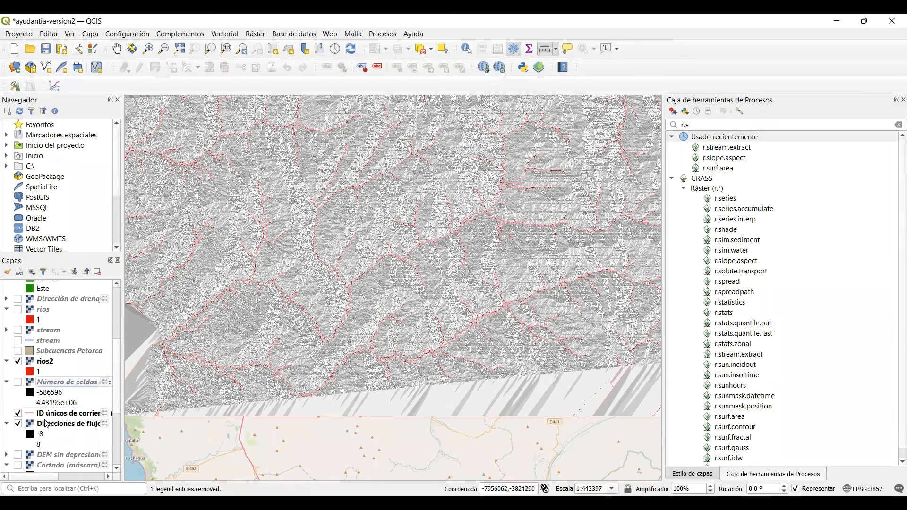
Step: Remove the Direcciones de flujo raster from the project
right_click(84, 426)
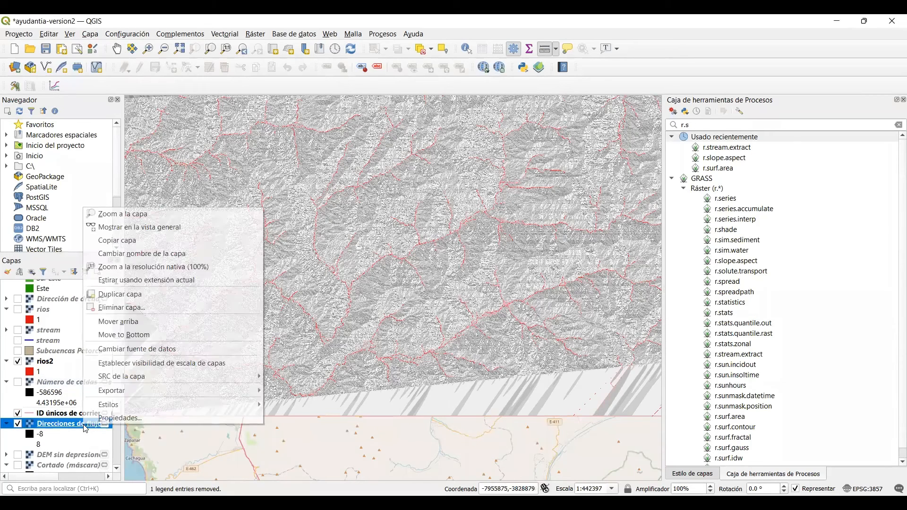
left_click(128, 307)
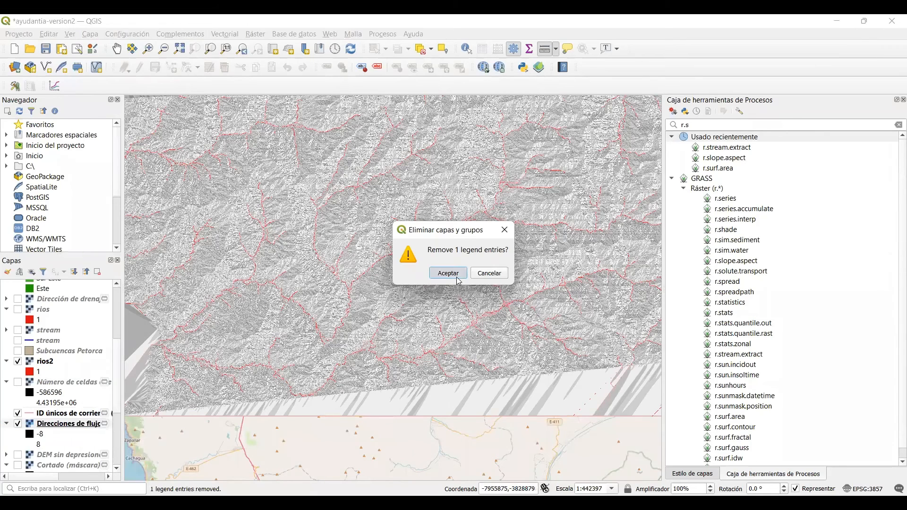
left_click(455, 274)
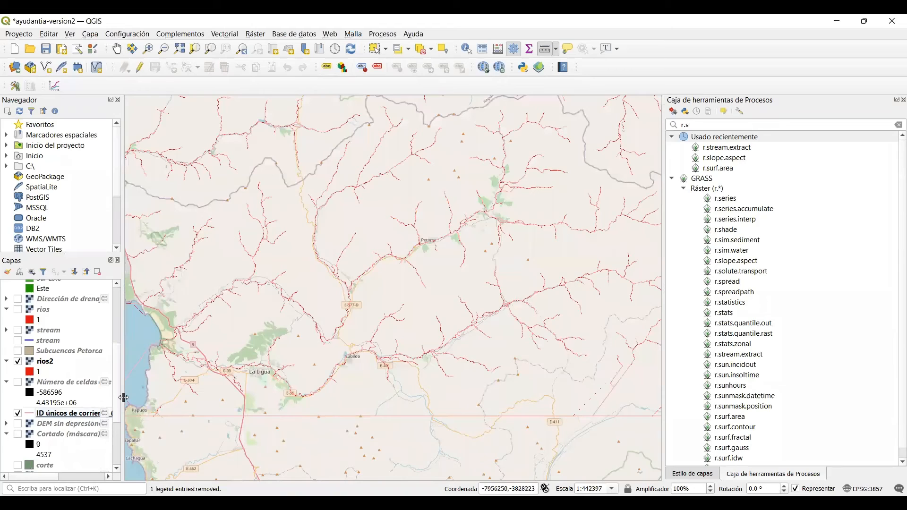
mouse_move(117, 393)
left_mouse_down()
mouse_move(117, 452)
mouse_move(116, 394)
left_mouse_up()
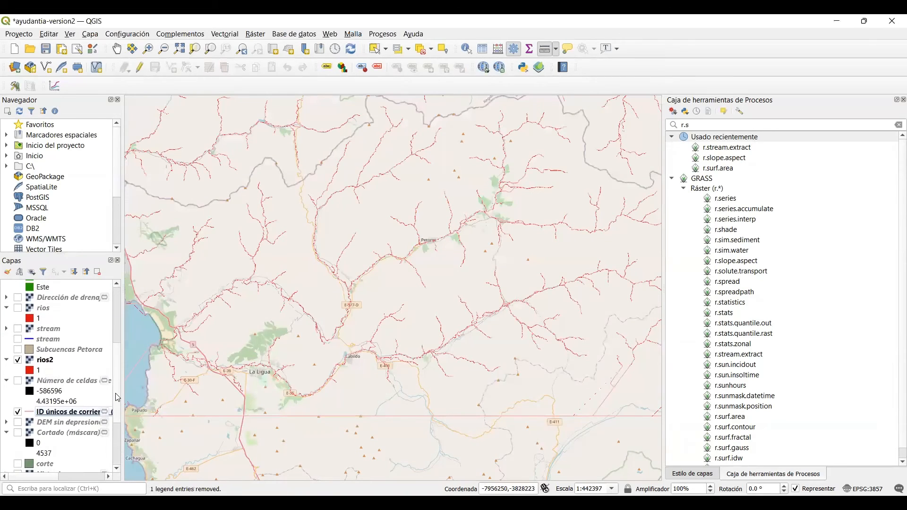
Step: Hide the rios2 raster and inspect the extracted stream lines around Cabildo and Petorca
left_click(18, 361)
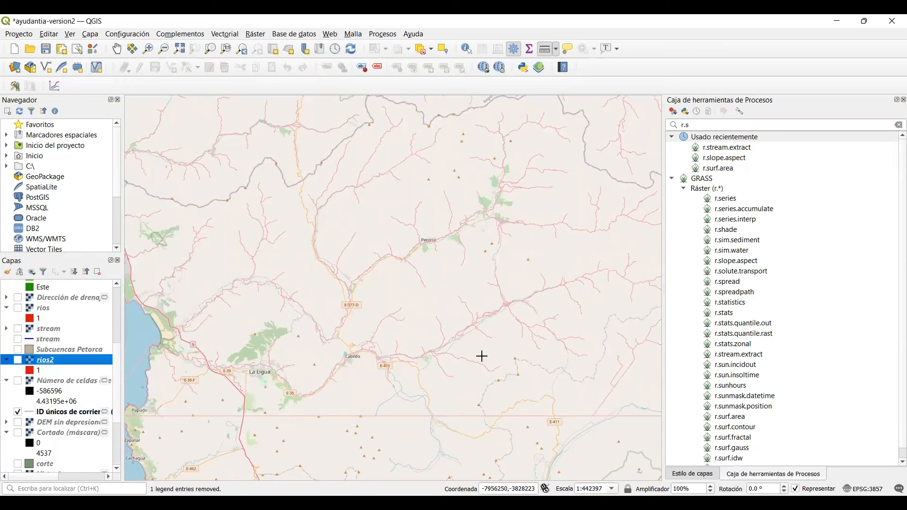
scroll(502, 346, "up", 1)
scroll(502, 345, "up", 1)
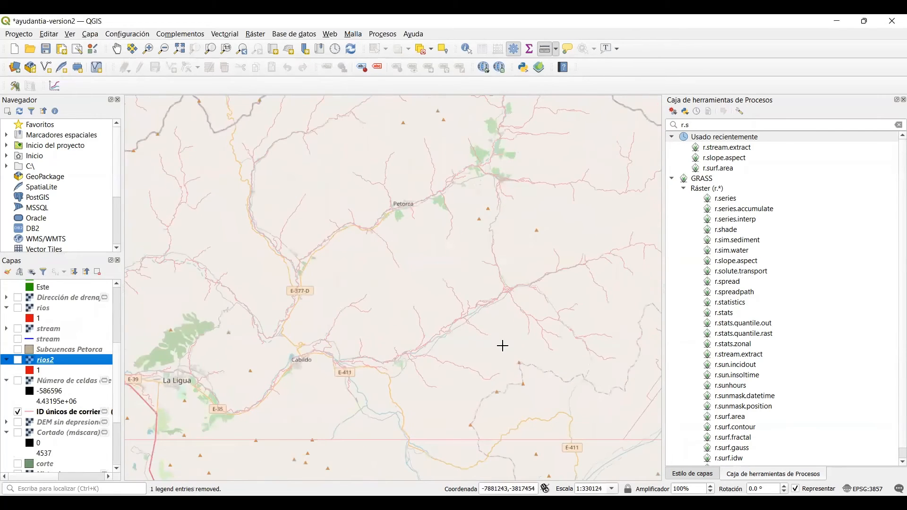
scroll(502, 346, "up", 2)
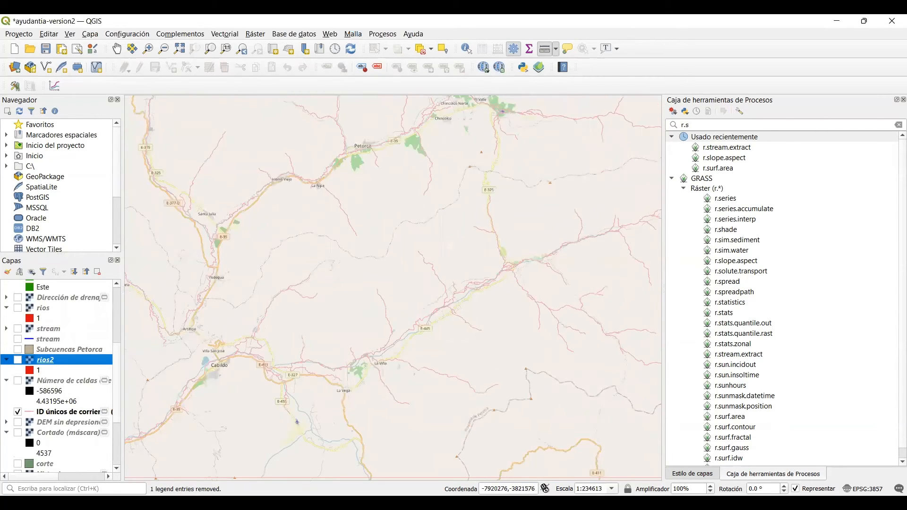
Step: Switch the unique stream ID line layer off and on to compare it with the rivers on the base map
mouse_move(53, 477)
left_mouse_down()
mouse_move(102, 476)
mouse_move(51, 472)
left_mouse_up()
left_click(17, 414)
left_click(17, 415)
left_click(17, 415)
left_click(18, 417)
left_click(658, 426)
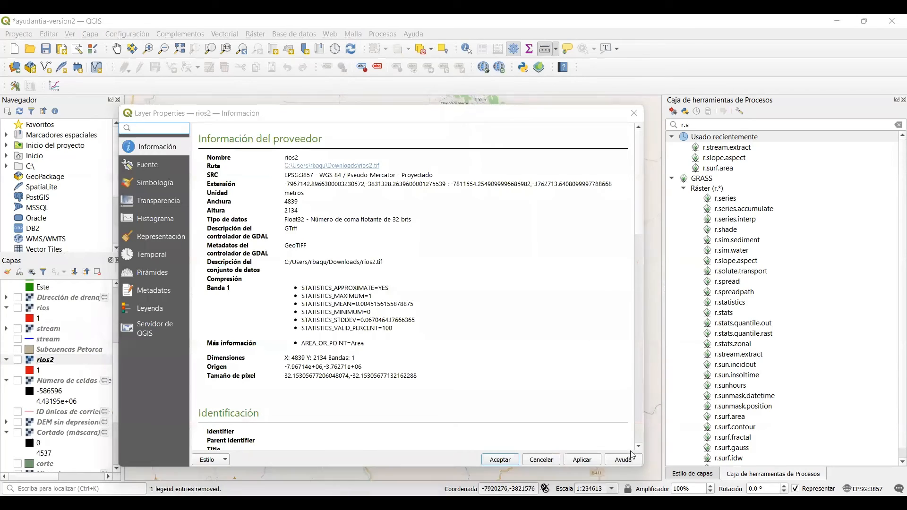
left_click(634, 113)
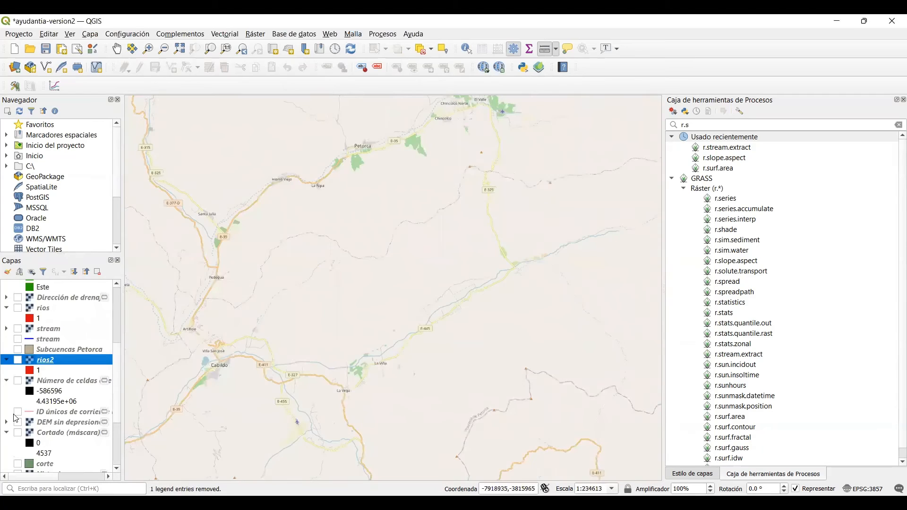
left_click(18, 412)
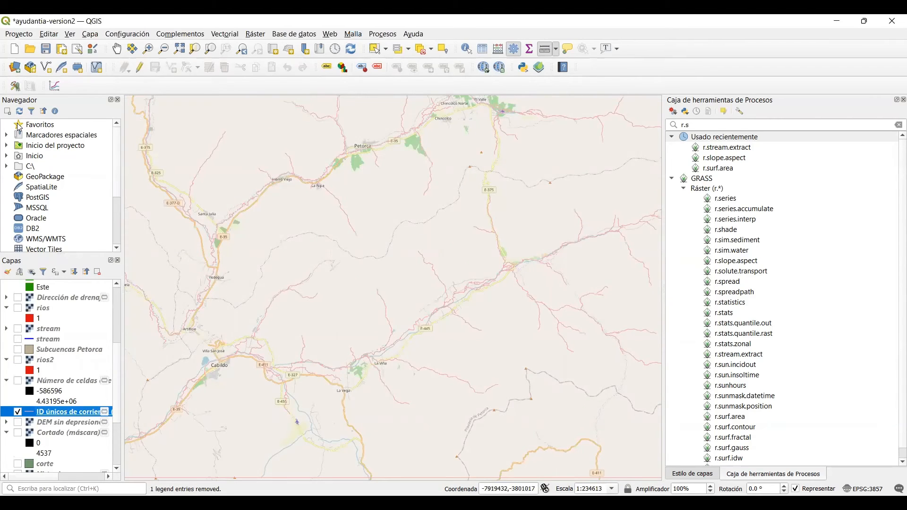
Step: Set the stroke width of the unique stream ID line layer to 0.86 mm
left_click(8, 272)
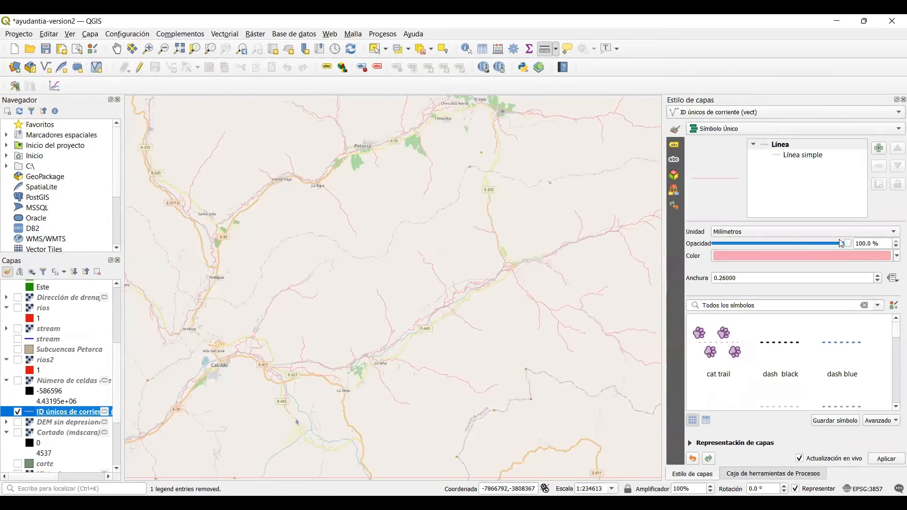
left_click(812, 156)
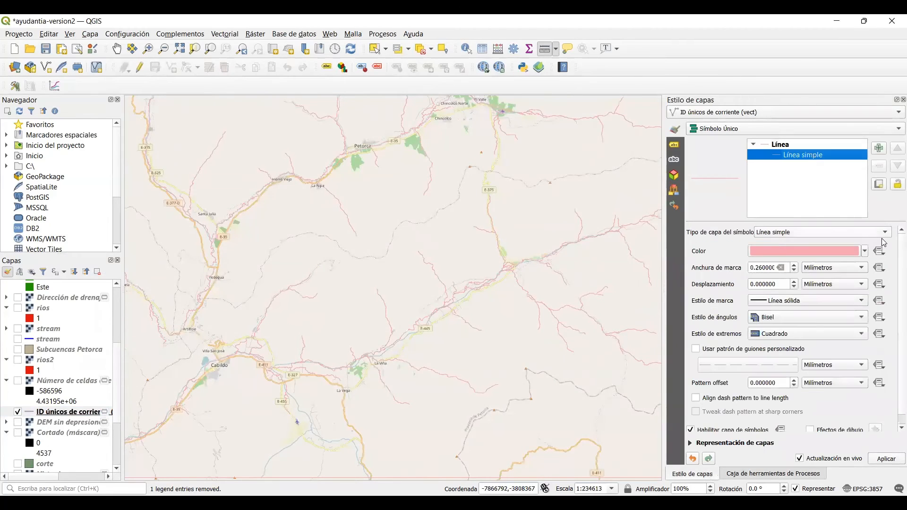
left_click(796, 266)
left_click(796, 266)
left_click(795, 266)
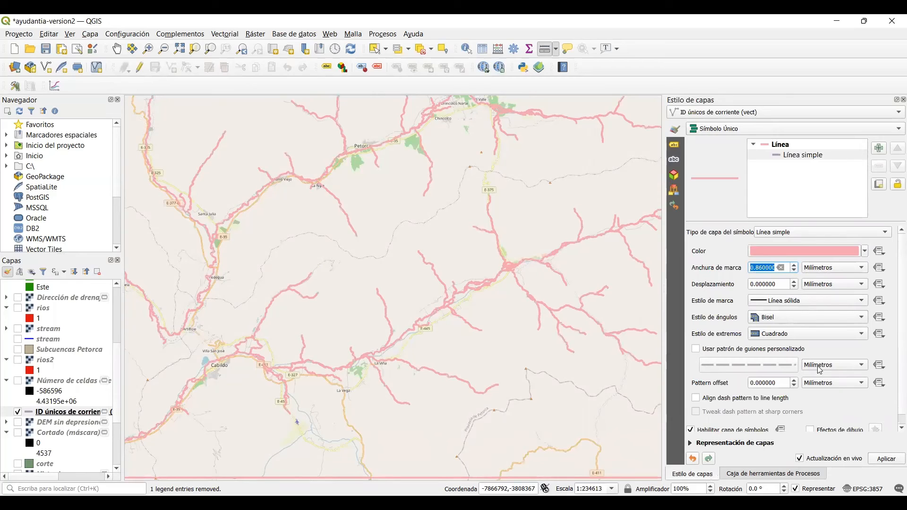
Step: Color the stream lines with the standard dark blue
left_click(775, 147)
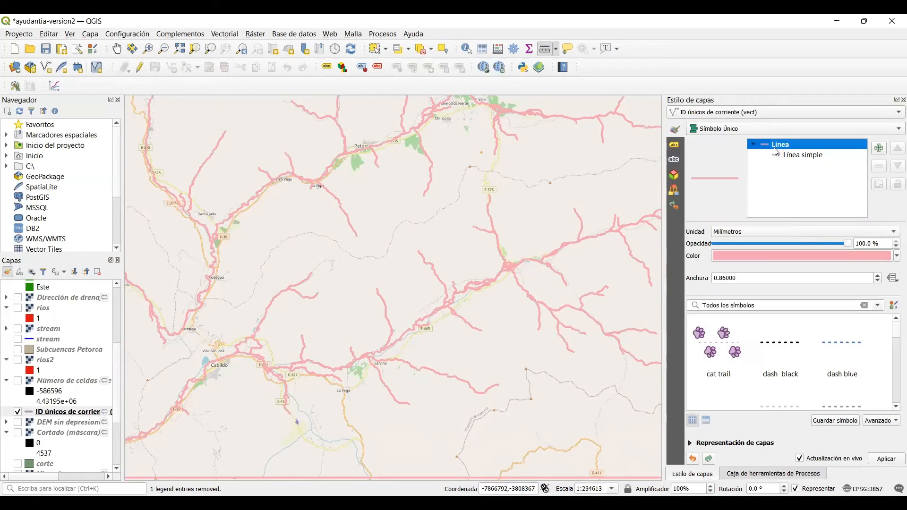
left_click(896, 257)
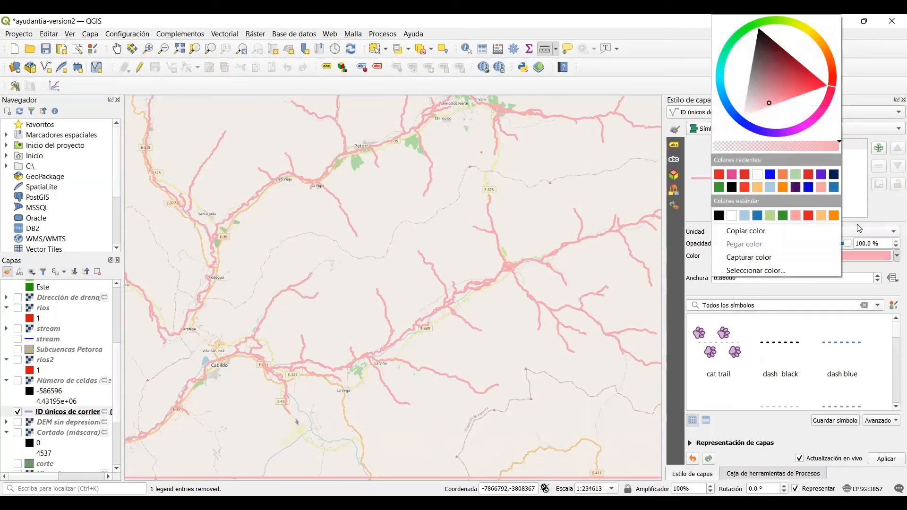
left_click(757, 216)
scroll(543, 323, "down", 1)
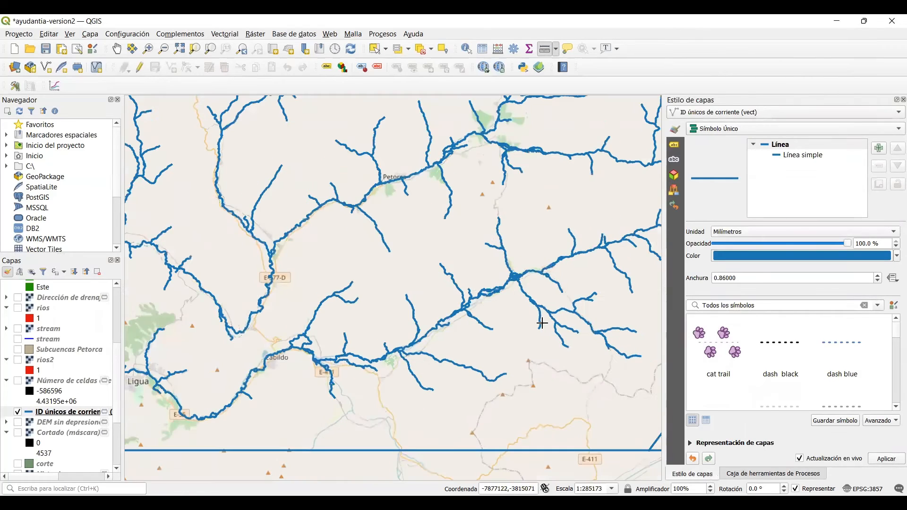
scroll(542, 324, "up", 1)
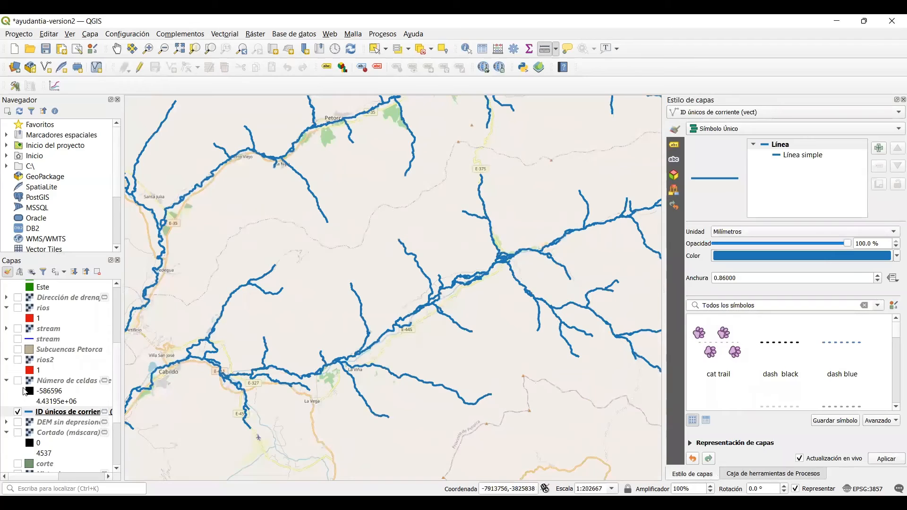
Step: Show the rios2 raster and compare its cells closely with the blue stream lines near Paihuén and La Viña
left_click(20, 362)
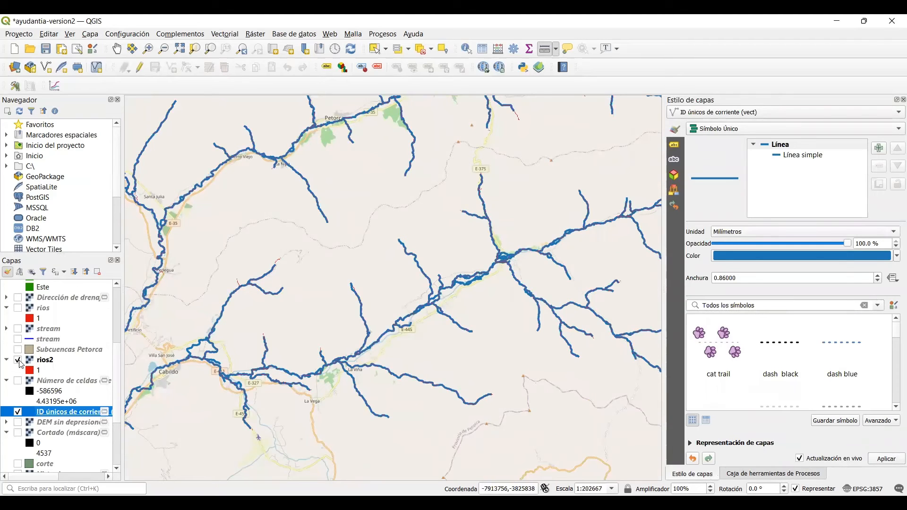
scroll(418, 308, "up", 2)
scroll(419, 309, "up", 2)
scroll(418, 308, "up", 2)
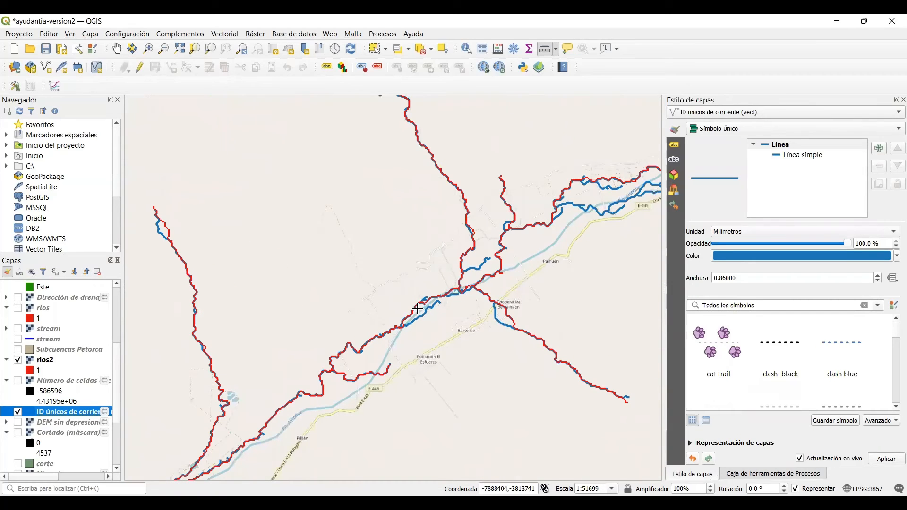
scroll(525, 309, "up", 2)
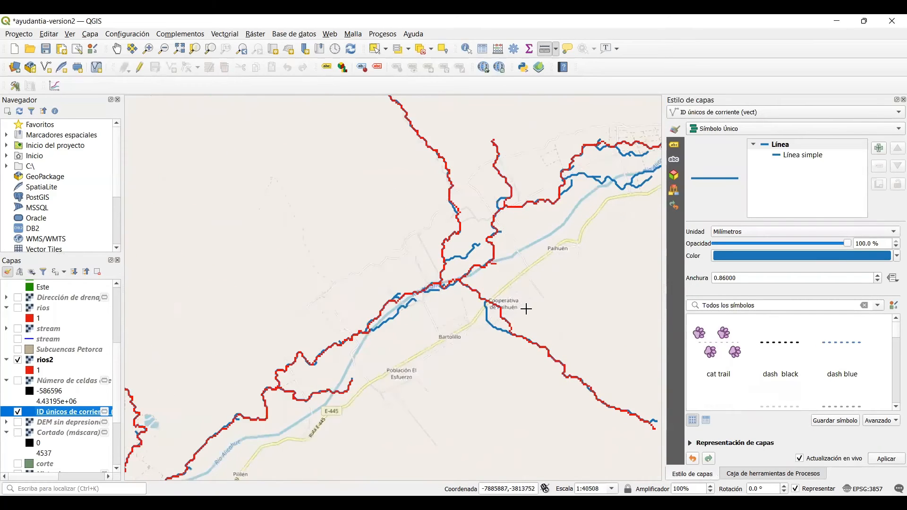
scroll(526, 309, "up", 1)
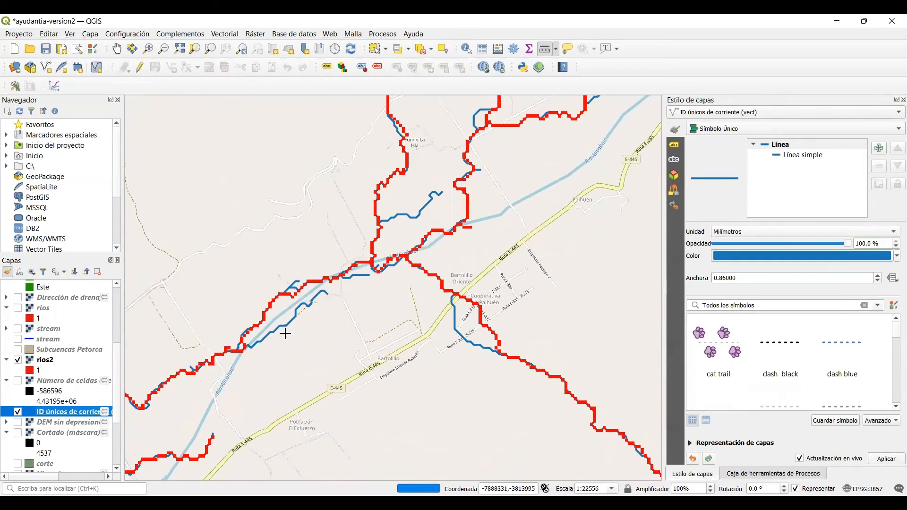
scroll(496, 178, "down", 2)
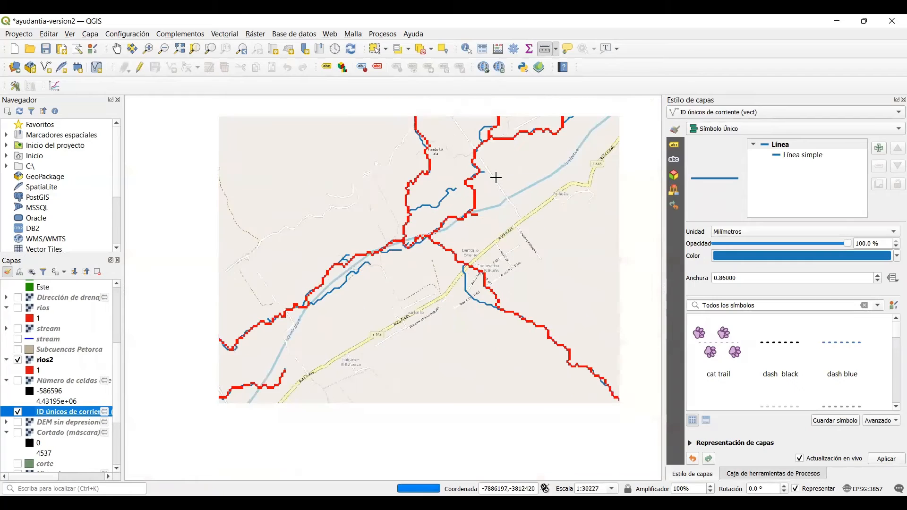
scroll(496, 177, "down", 3)
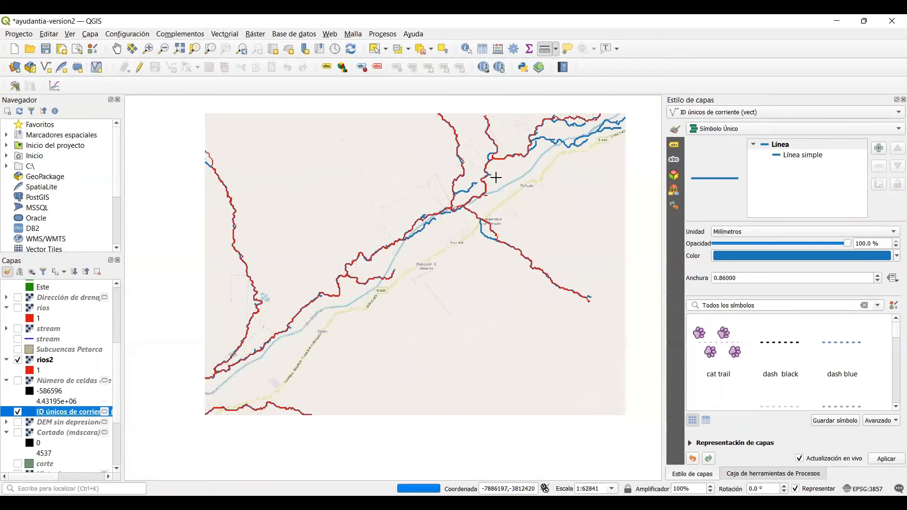
left_click_drag(497, 177, 525, 123)
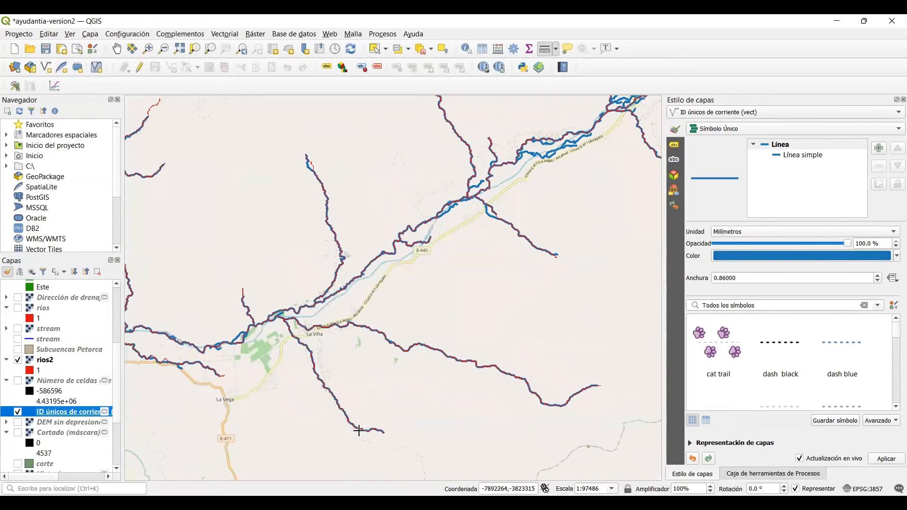
scroll(359, 431, "up", 5)
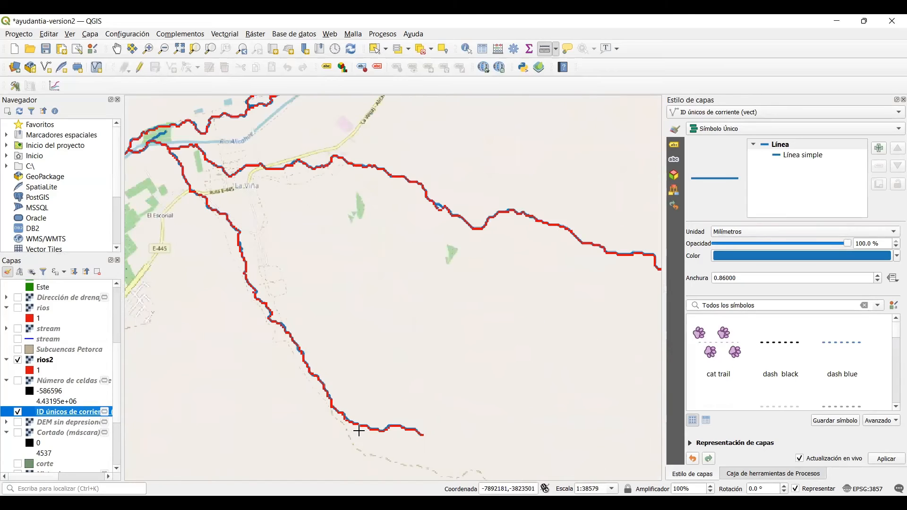
scroll(359, 431, "up", 2)
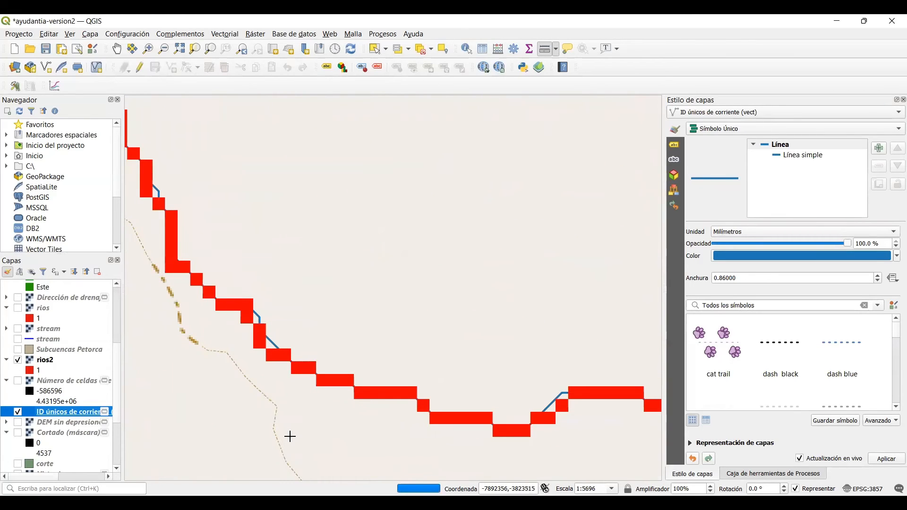
Step: Switch the rios2 raster off and on over one tributary to compare raster cells with the line geometry, leaving it hidden
left_click(17, 361)
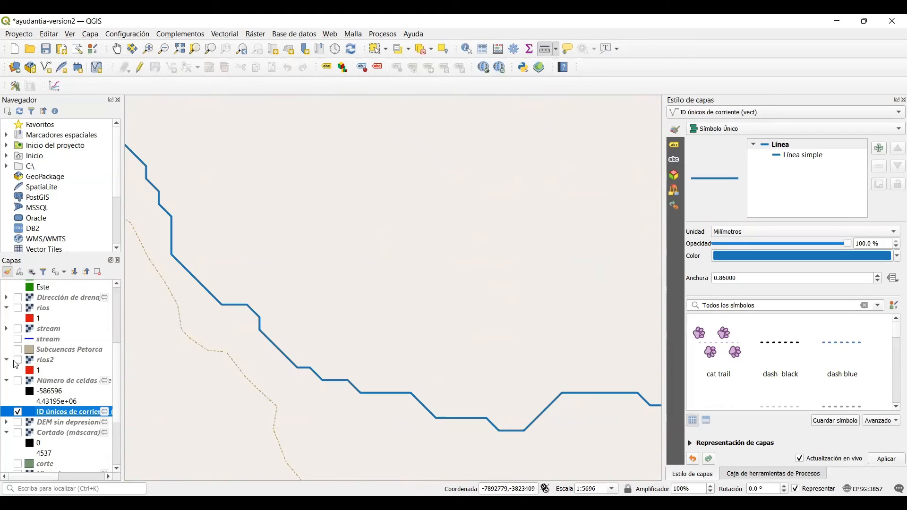
left_click(17, 361)
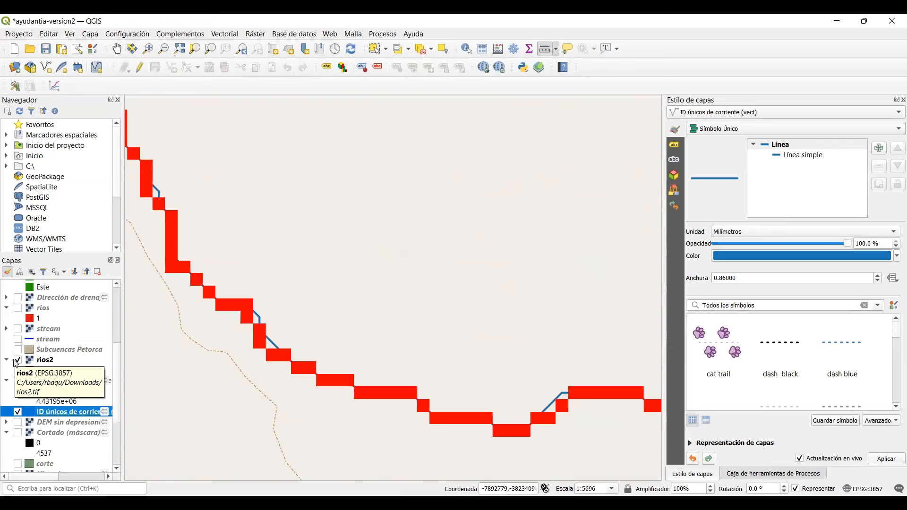
left_click(17, 361)
scroll(285, 276, "down", 1)
scroll(285, 276, "down", 2)
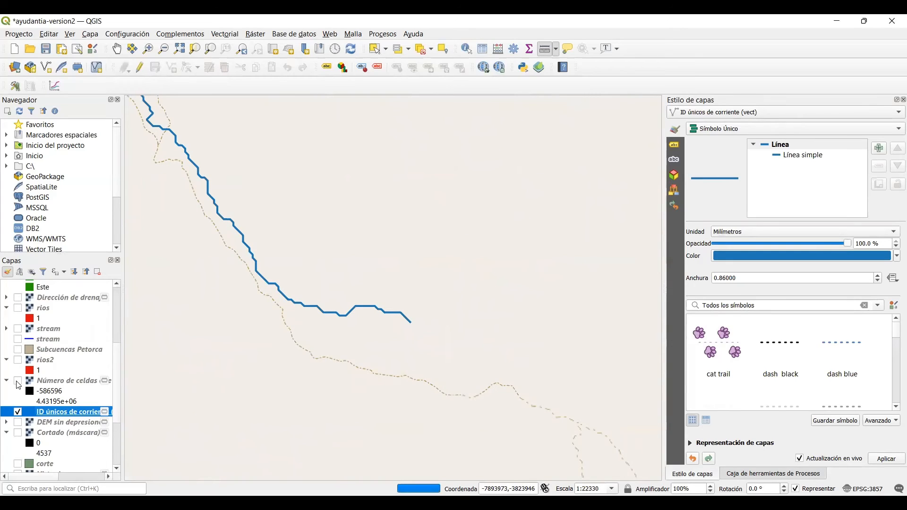
Step: View the field list of the unique stream ID line layer, close its properties, and show rios2 again
double_click(63, 412)
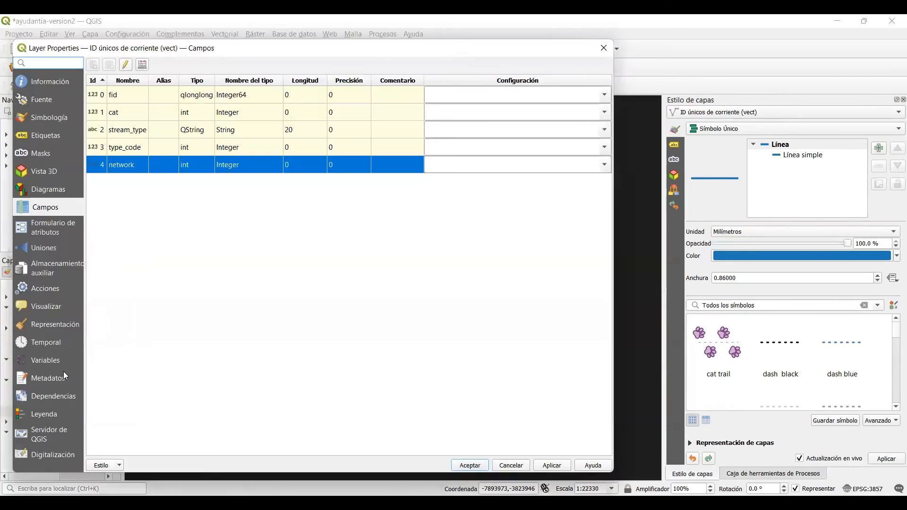
key("Escape")
left_click(18, 360)
scroll(274, 323, "down", 3)
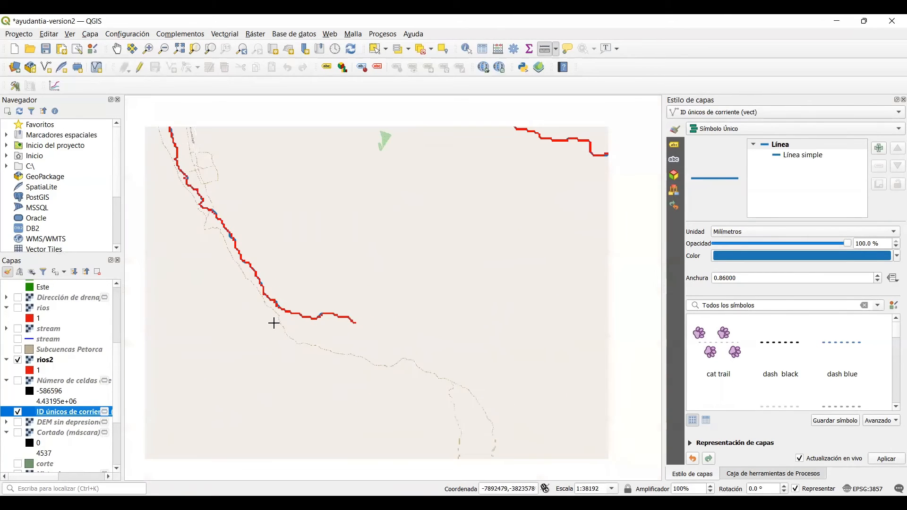
scroll(274, 323, "down", 1)
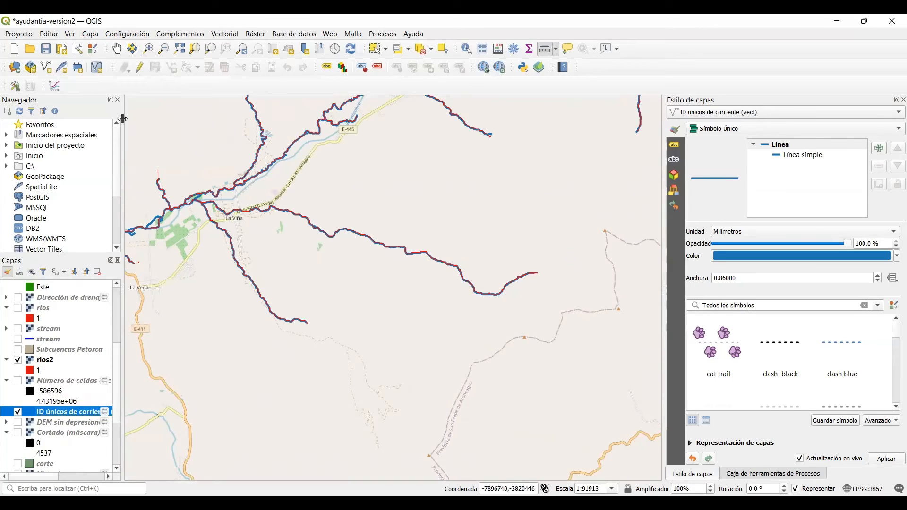
Step: Follow the river network downstream to La Ligua and hide the unique stream ID line layer
left_click(116, 49)
left_click_drag(127, 191, 517, 285)
left_click_drag(359, 292, 539, 286)
left_click_drag(396, 310, 556, 170)
left_click_drag(273, 203, 494, 273)
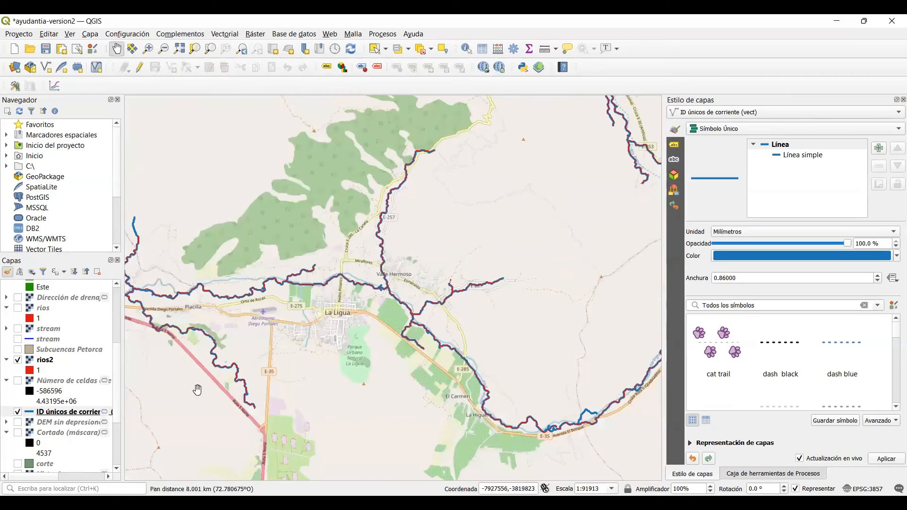
left_click(18, 412)
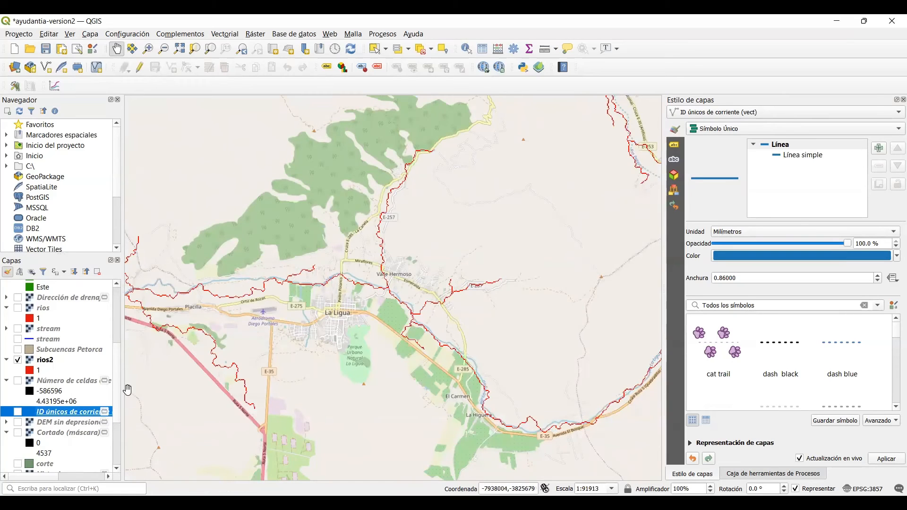
Step: Show the Cuenca raster and examine the basin's extent against the surrounding rios2 streams
scroll(120, 368, "up", 4)
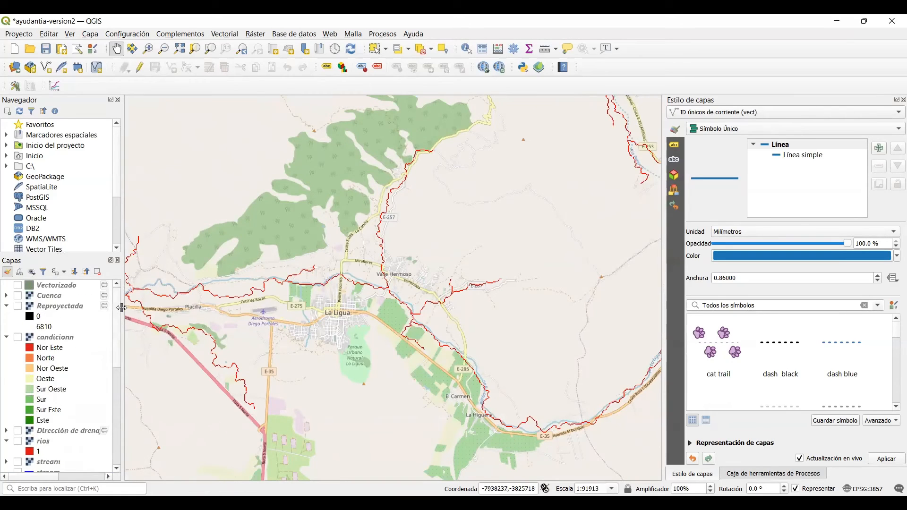
left_click(18, 296)
scroll(427, 289, "down", 2)
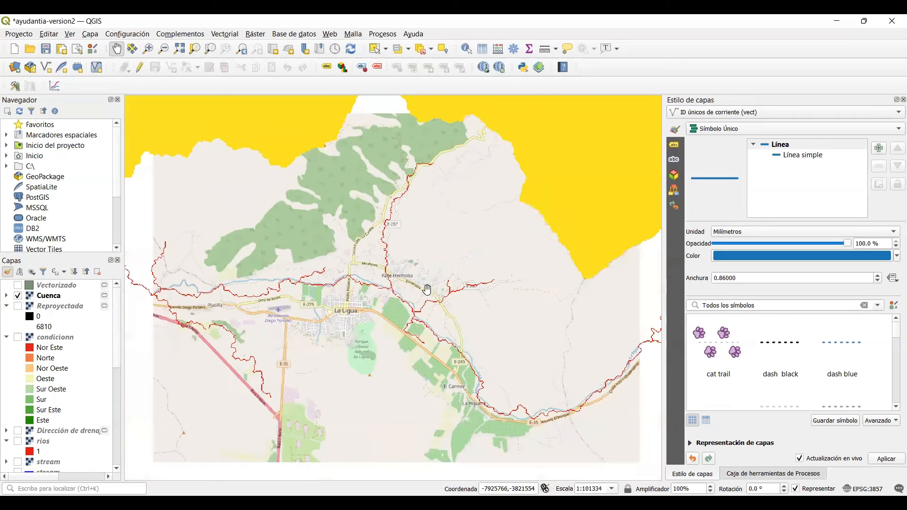
left_click_drag(449, 219, 416, 399)
scroll(417, 398, "down", 4)
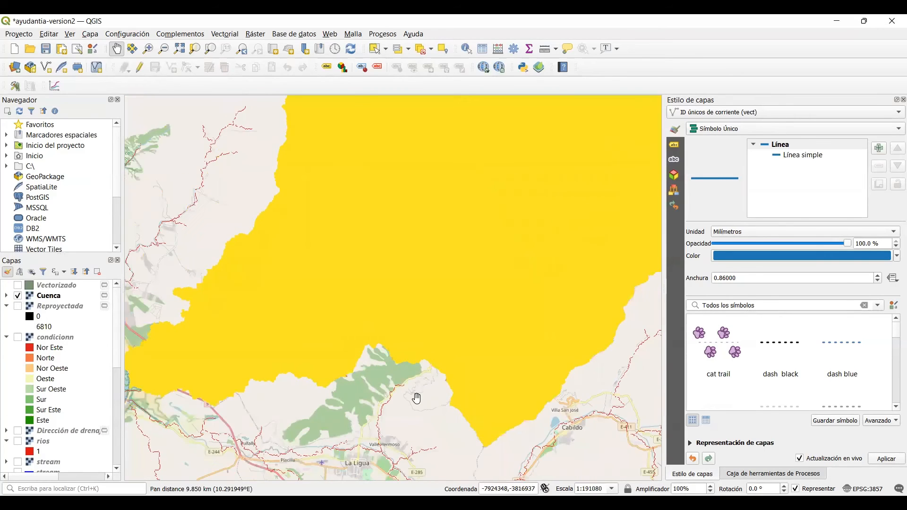
scroll(417, 398, "down", 1)
left_click_drag(495, 373, 324, 360)
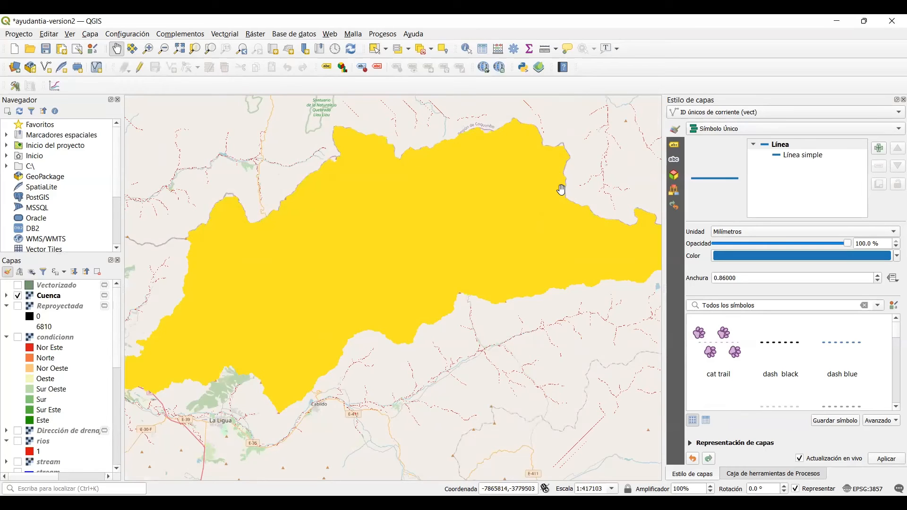
left_click_drag(536, 171, 526, 185)
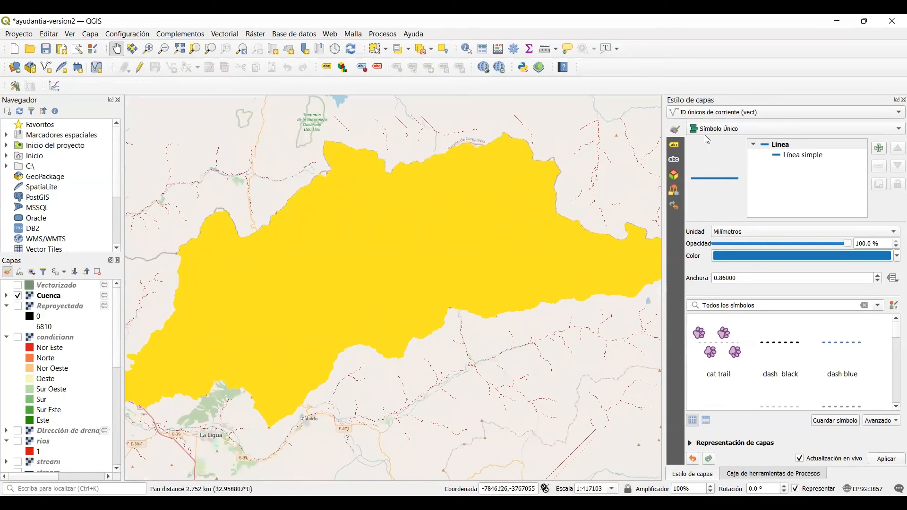
Step: Close the layer styling panel and search the processing toolbox for "area"
left_click(903, 100)
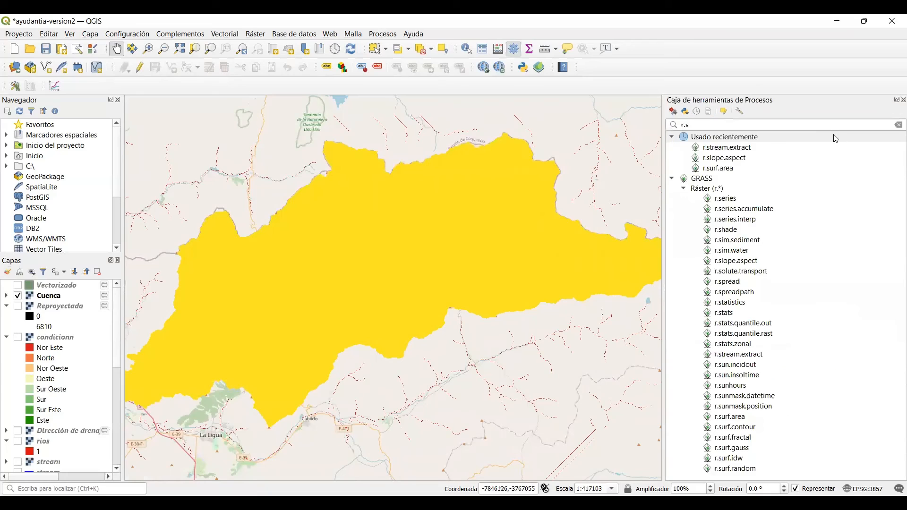
left_click(802, 121)
type("areae")
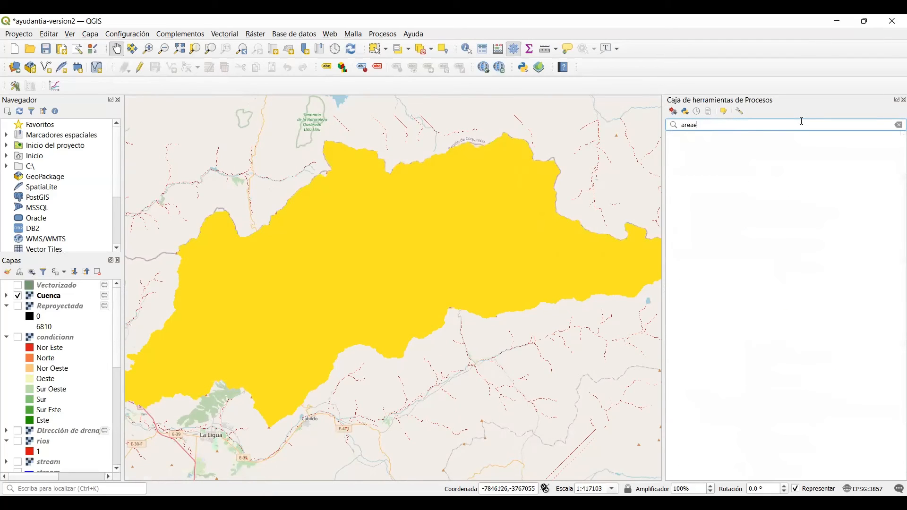
key("BackSpace")
key("BackSpace")
type("a")
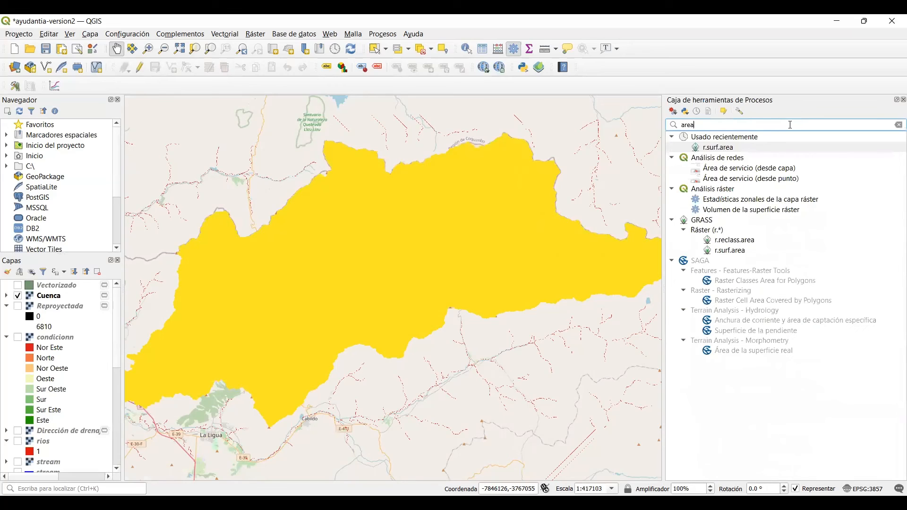
Step: View the parameters of the r.surf.area tool and close it without running it
left_click(713, 152)
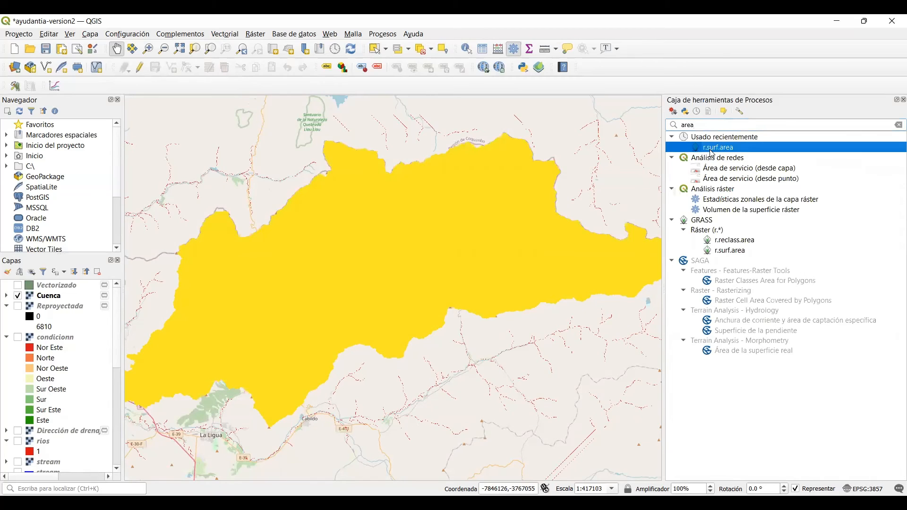
double_click(713, 153)
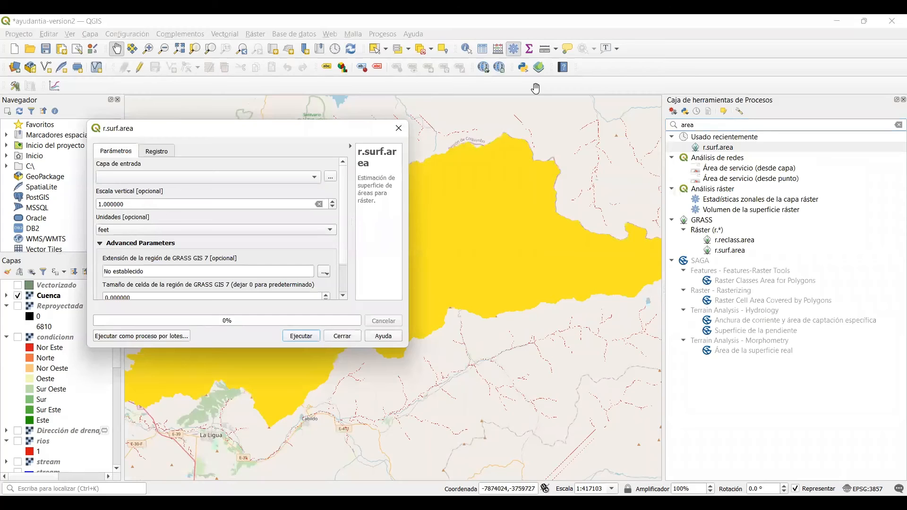
mouse_move(368, 209)
left_mouse_down()
mouse_move(345, 208)
mouse_move(410, 181)
left_mouse_up()
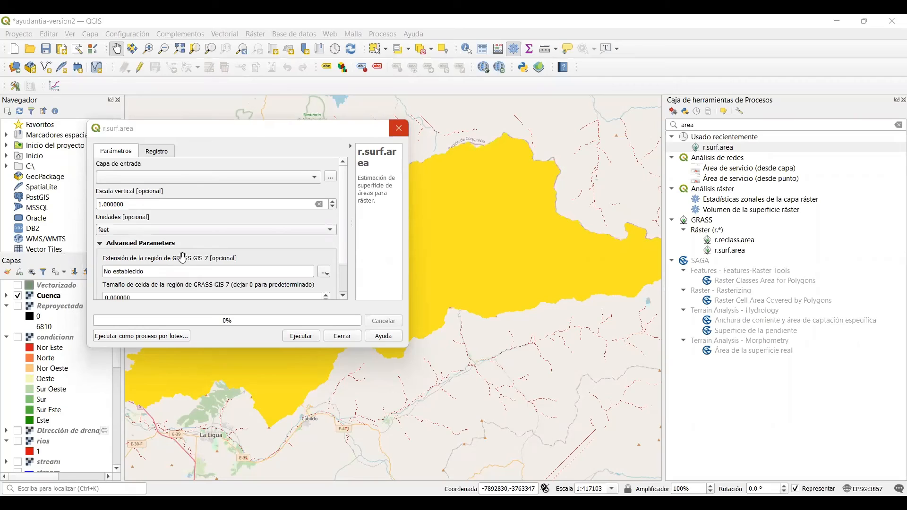
key("Escape")
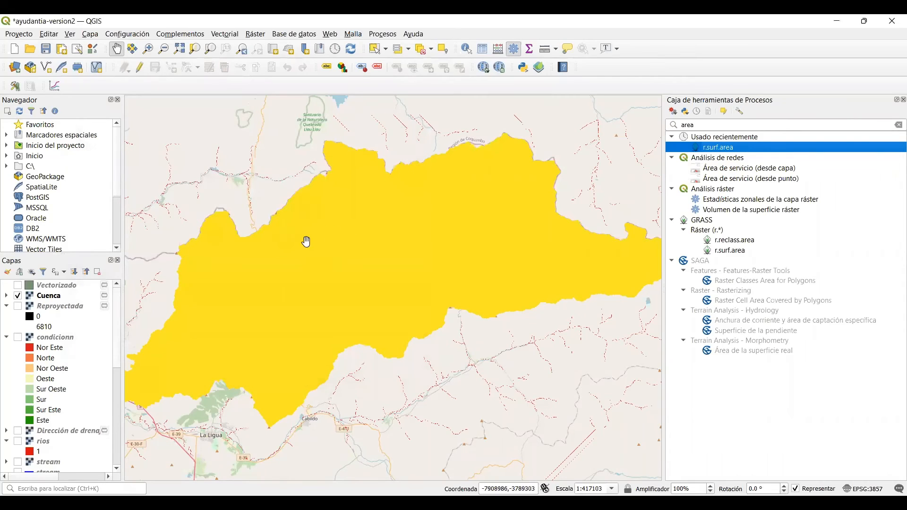
Step: Find and open the r.to.vect conversion tool and choose Cuenca [EPSG:3857] as its input raster
left_click(737, 123)
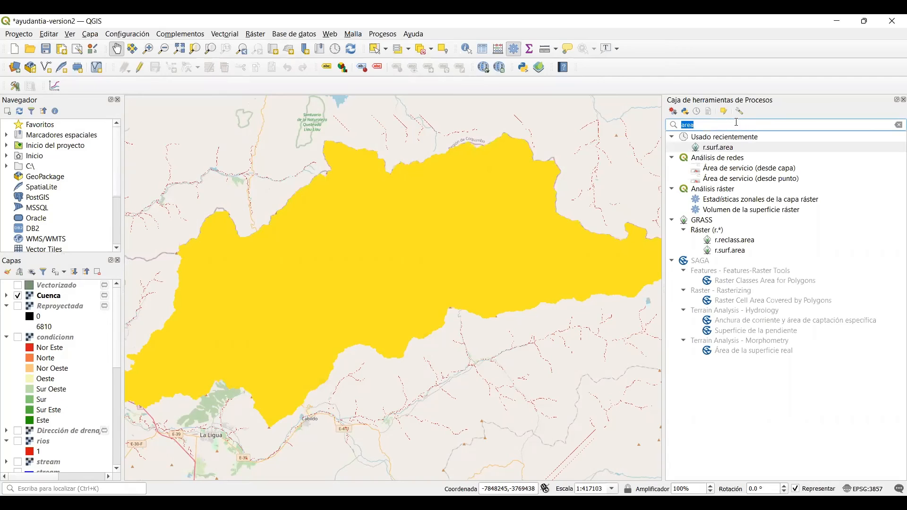
type("r.to")
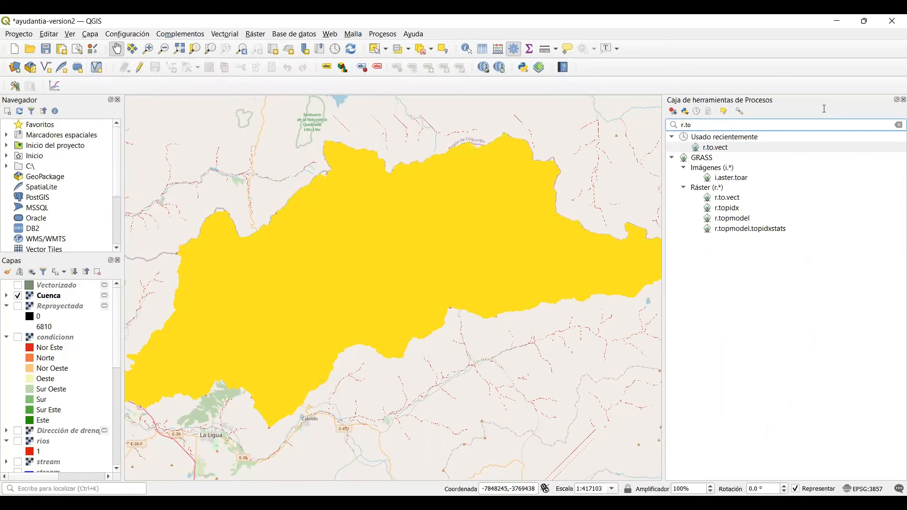
left_click_drag(781, 131, 785, 141)
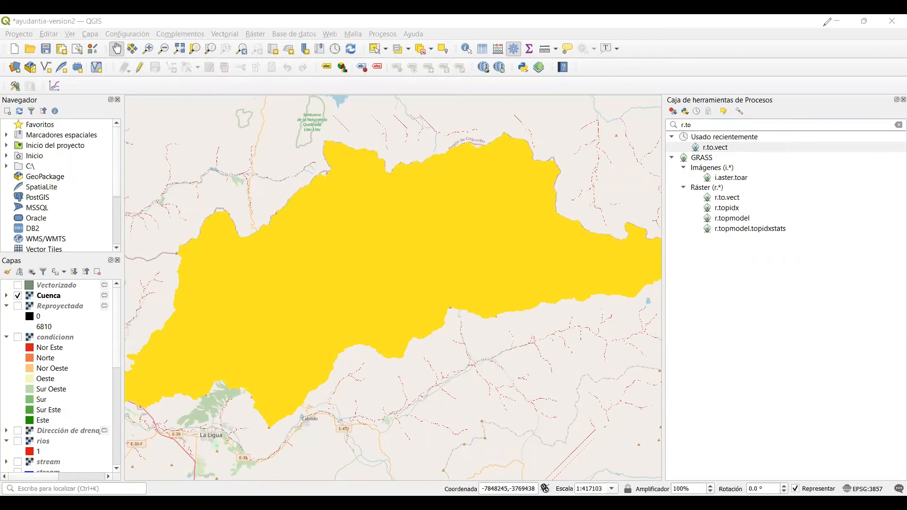
double_click(717, 149)
left_click(226, 177)
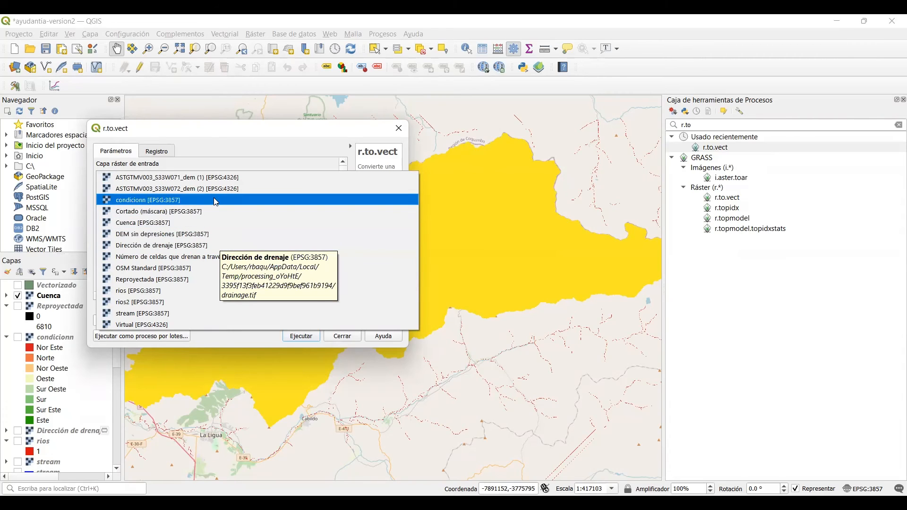
left_click(214, 223)
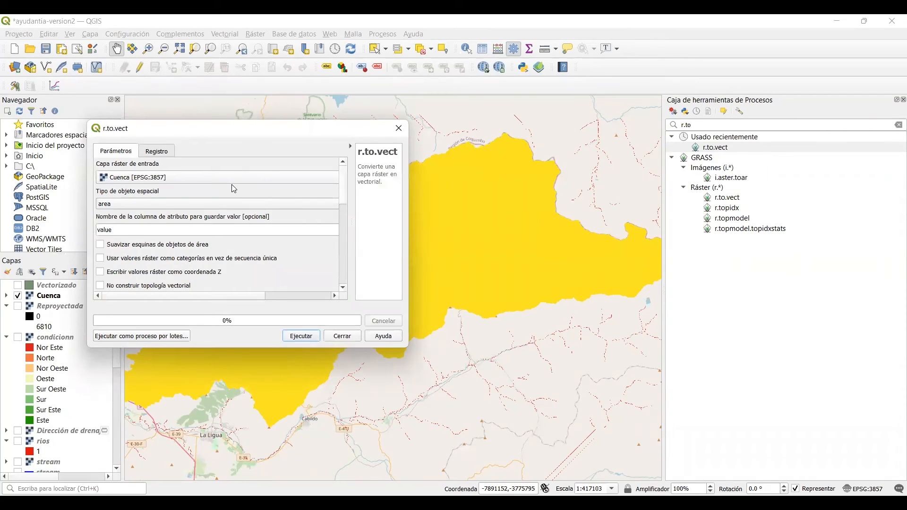
Step: Convert the Cuenca raster to area polygons with output to a temporary file, and close the conversion tool
left_click_drag(345, 187, 344, 241)
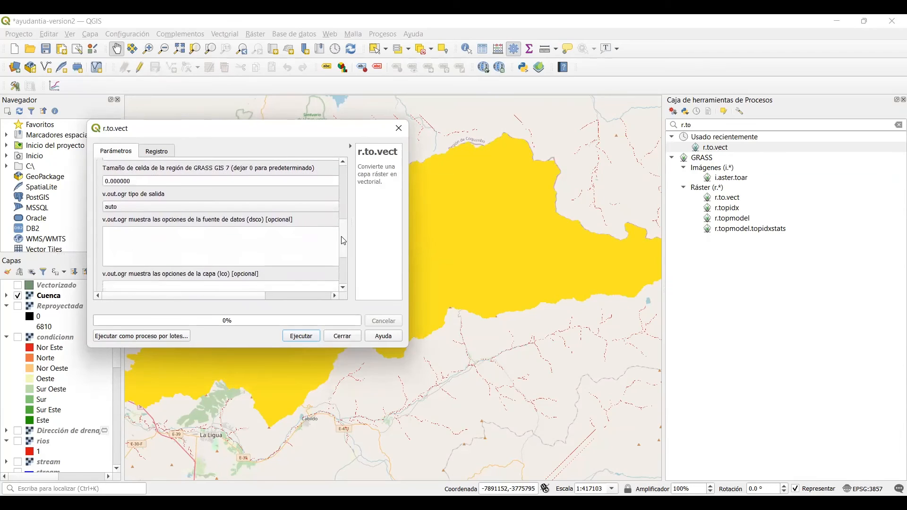
left_click(295, 208)
left_click(274, 241)
left_click_drag(344, 239, 344, 266)
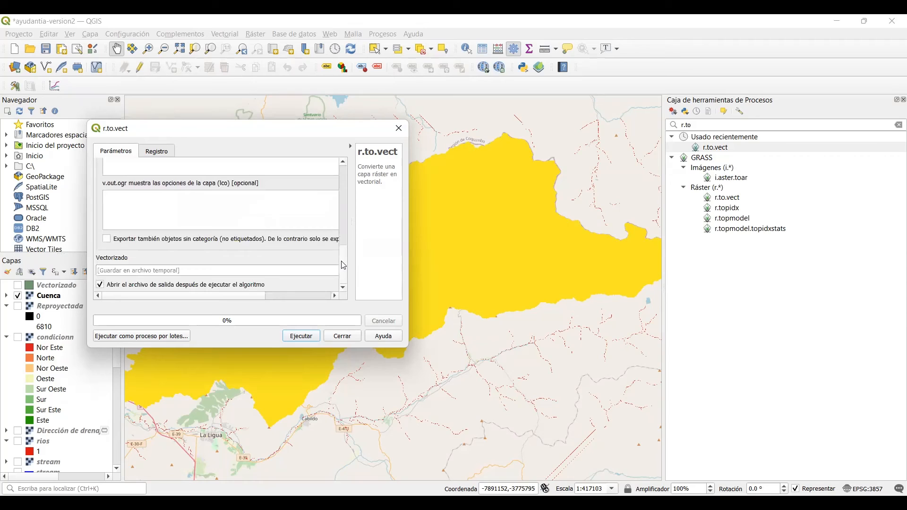
left_click(303, 338)
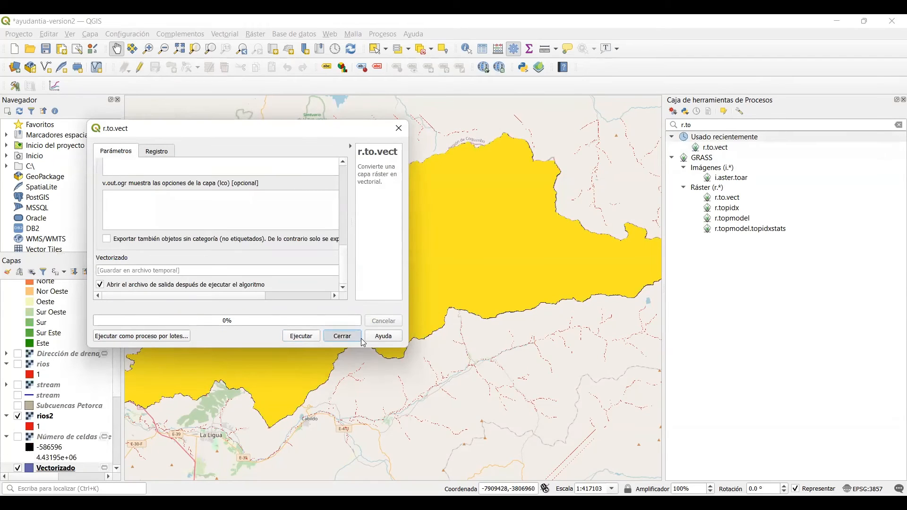
left_click(363, 339)
Step: Hide the Cuenca raster and switch the older Vectorizado layer above it on and off
left_click_drag(119, 383, 122, 286)
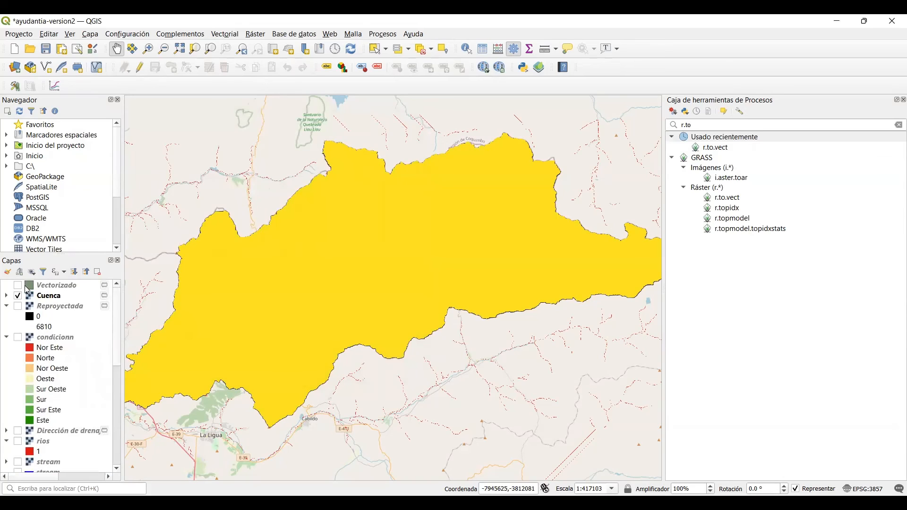
left_click(21, 294)
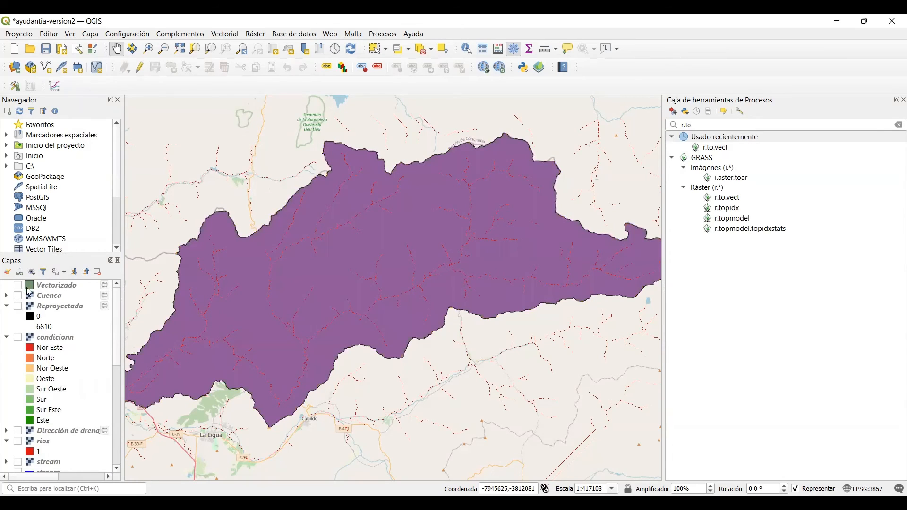
left_click(19, 286)
left_click(19, 286)
Step: Switch the new Vectorizado polygon layer off and on to compare the basin with the basemap and rios2 streams, leaving it visible
scroll(108, 393, "down", 6)
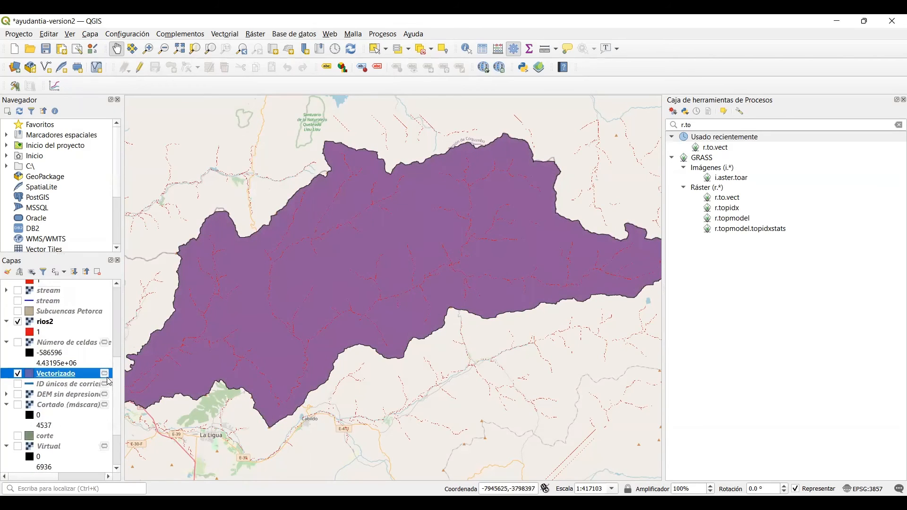
left_click(17, 348)
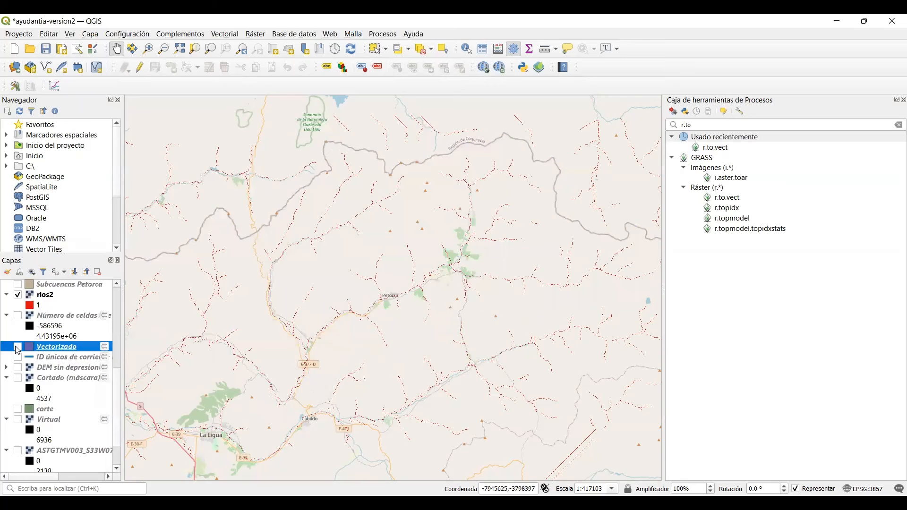
double_click(18, 351)
key("Escape")
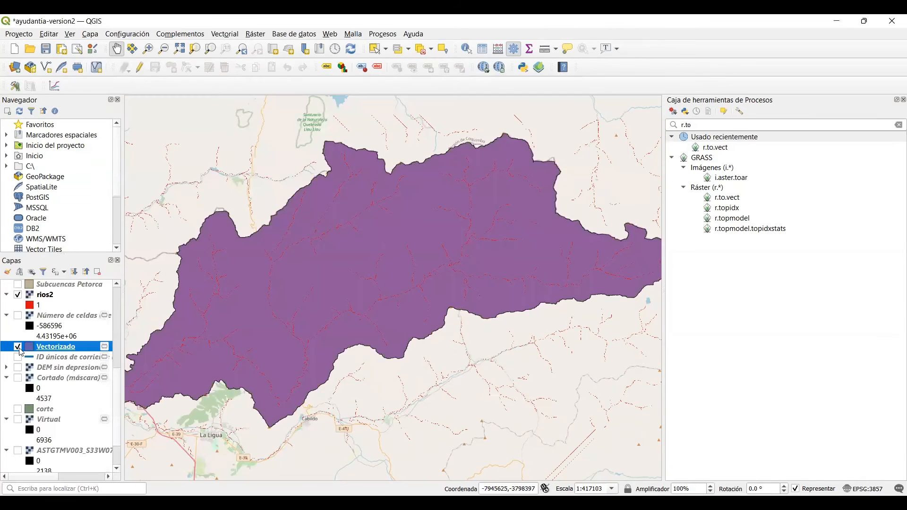
left_click(18, 349)
double_click(21, 352)
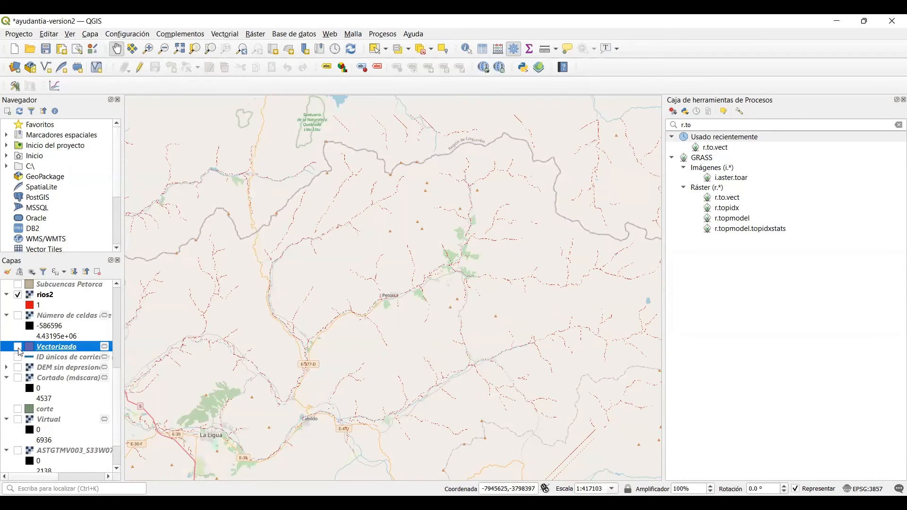
key("Escape")
left_click_drag(212, 284, 260, 281)
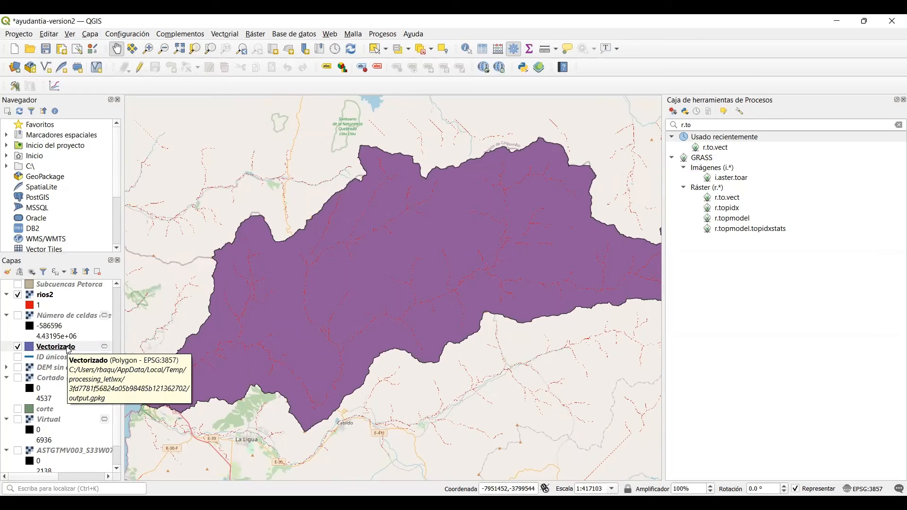
Step: Open the attribute table of the new Vectorizado layer and view its column organisation list, leaving it without changes
left_click(173, 35)
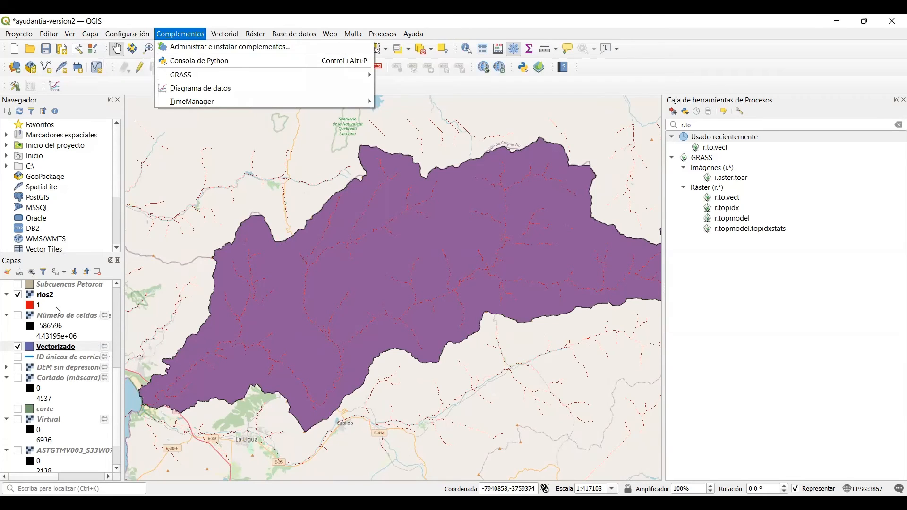
left_click(63, 349)
right_click(63, 349)
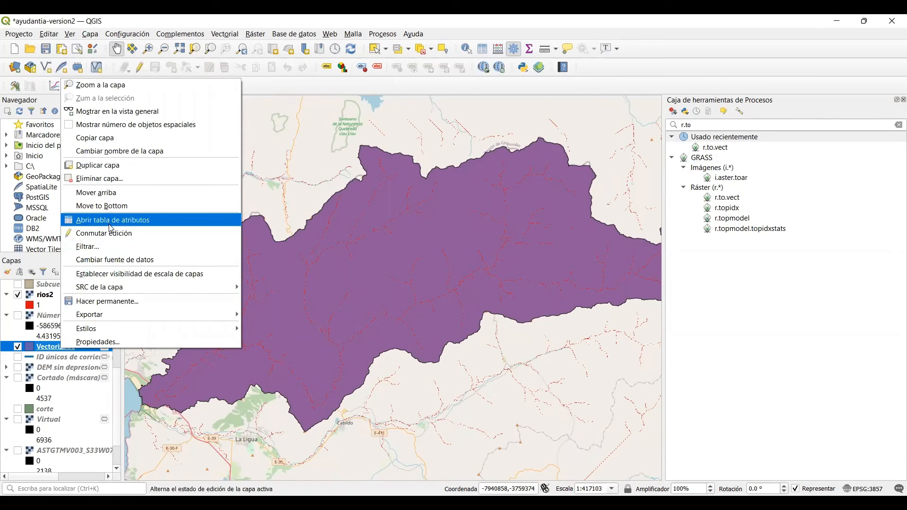
key("Return")
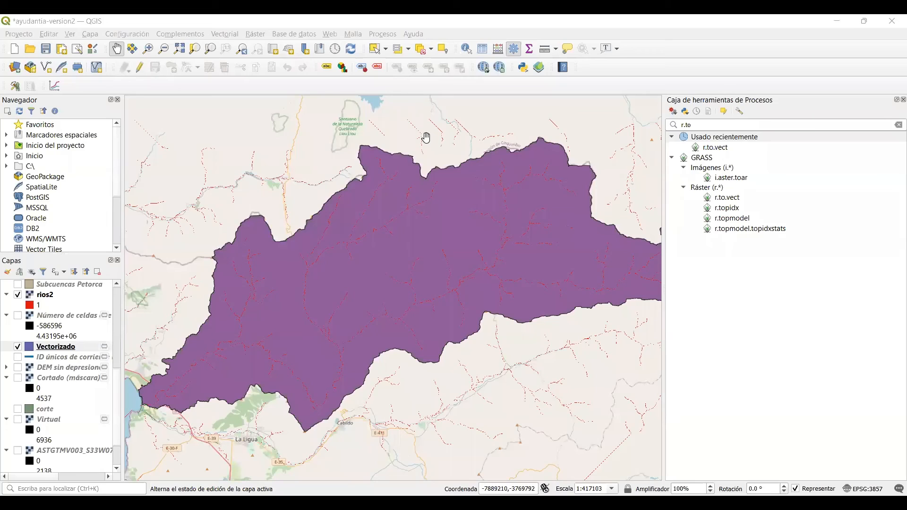
left_click(427, 137)
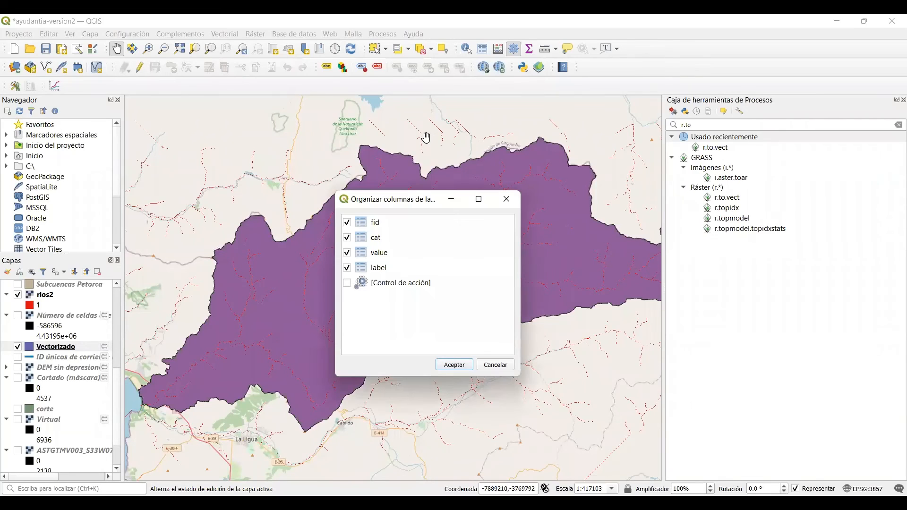
key("Escape")
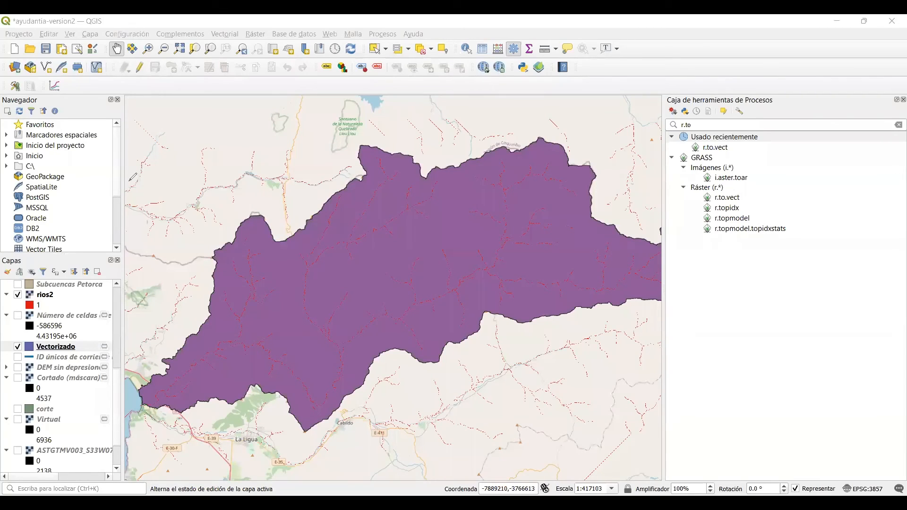
Step: Turn on editing for the Vectorizado layer, switching it off once with the multi-edit attribute changes applied and on again
left_click(139, 67)
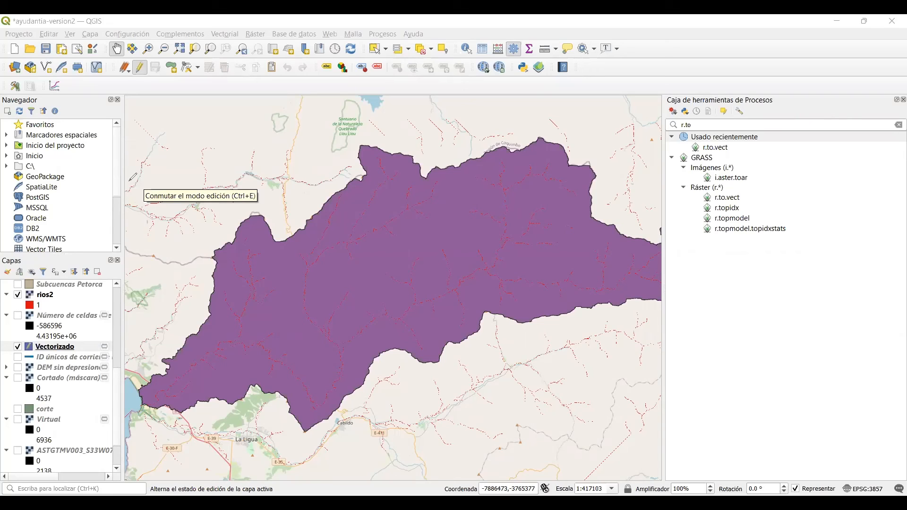
key("ctrl+e")
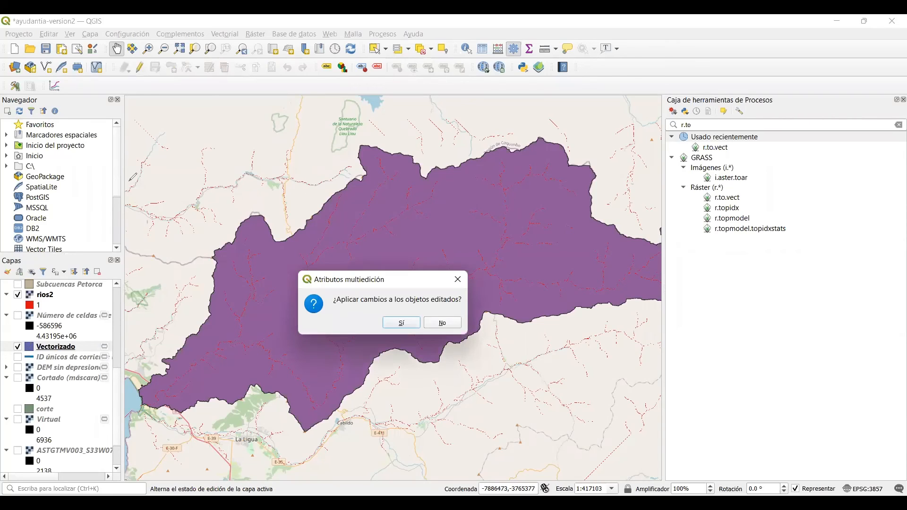
key("Return")
key("ctrl+e")
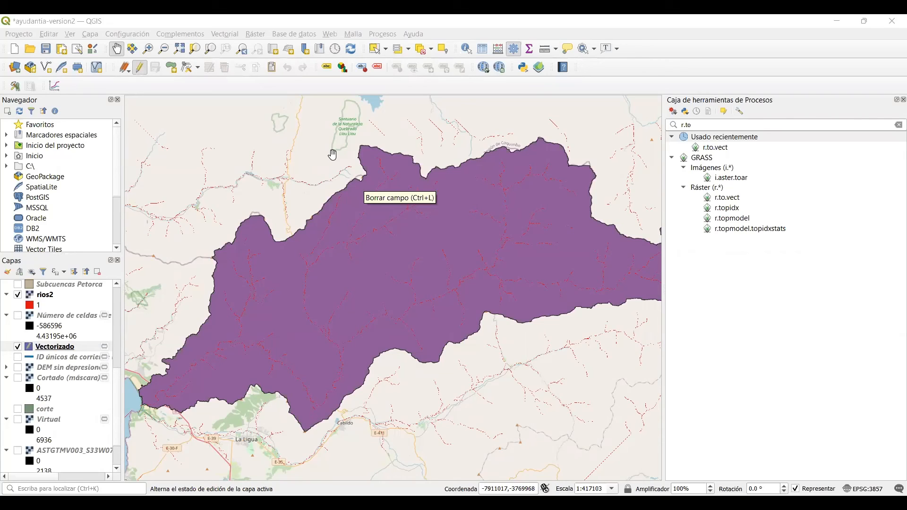
Step: Add a field named area of type Número decimal (real) to the Vectorizado layer
key("ctrl+w")
type("area")
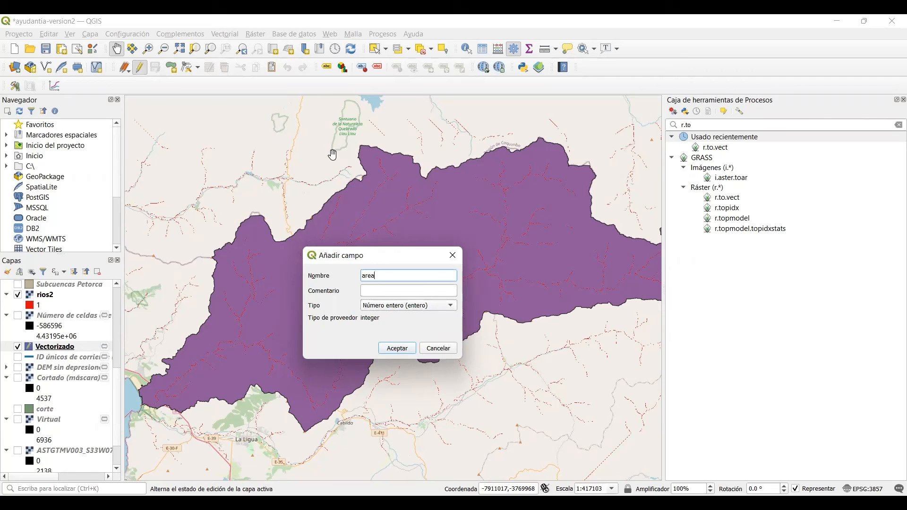
left_click(409, 306)
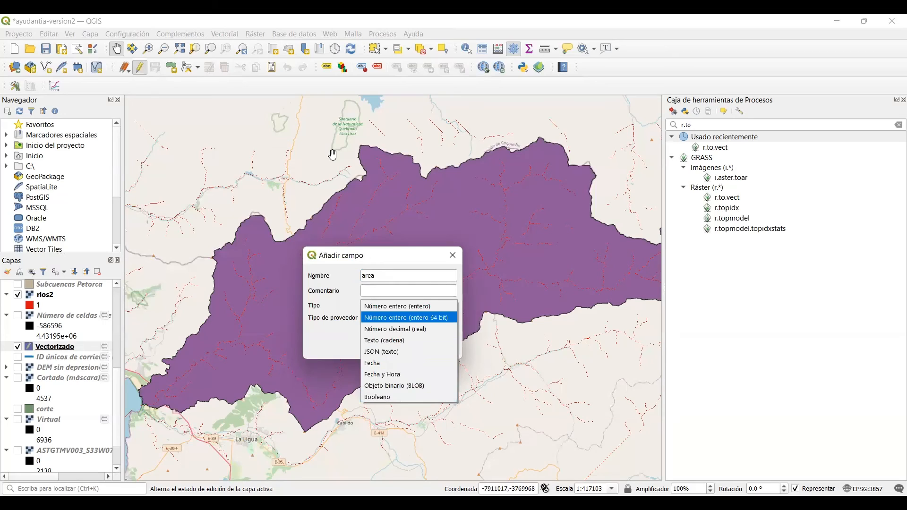
key("Down")
key("Down")
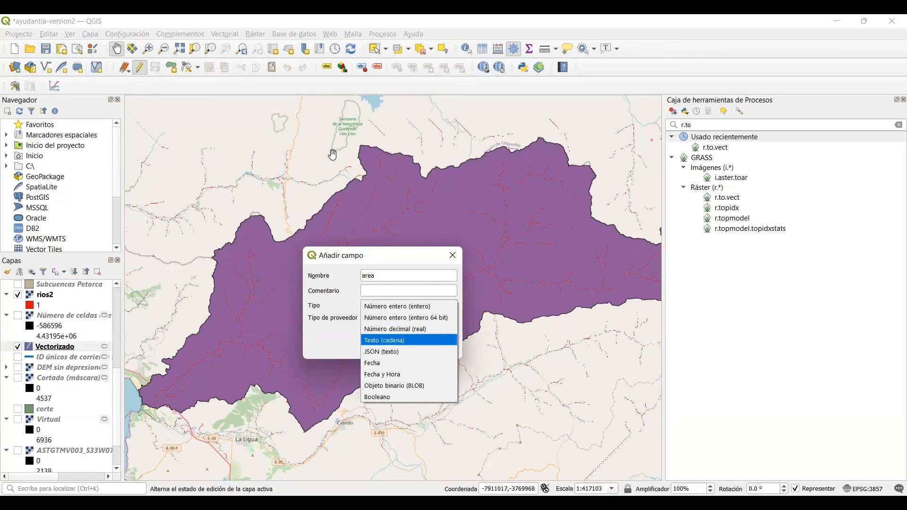
key("Up")
key("Up")
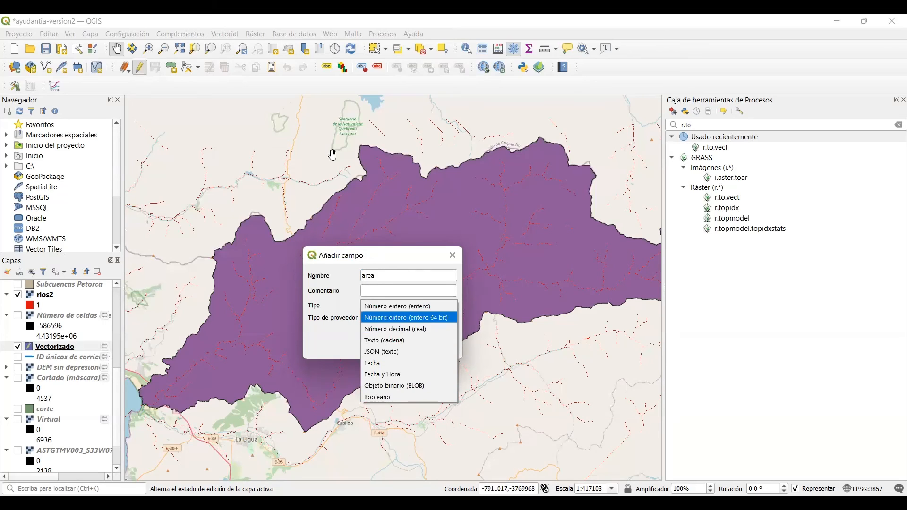
key("Down")
key("Return")
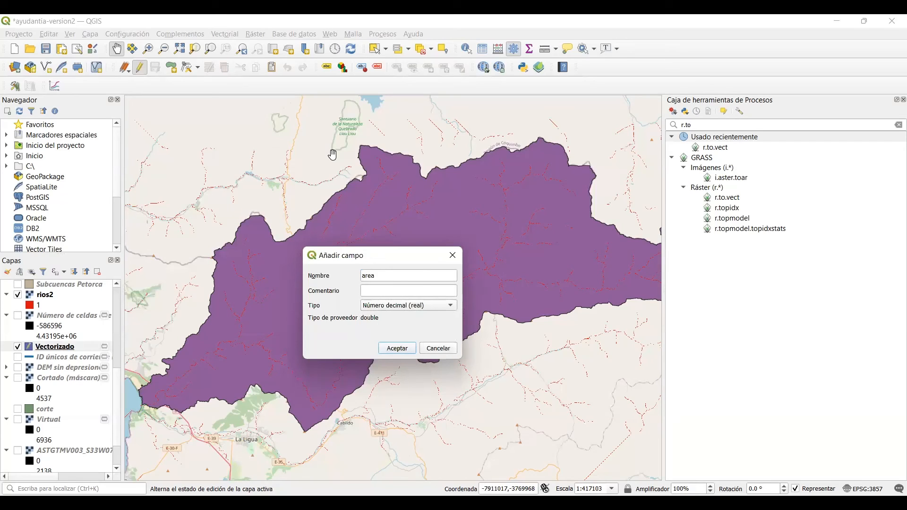
key("Return")
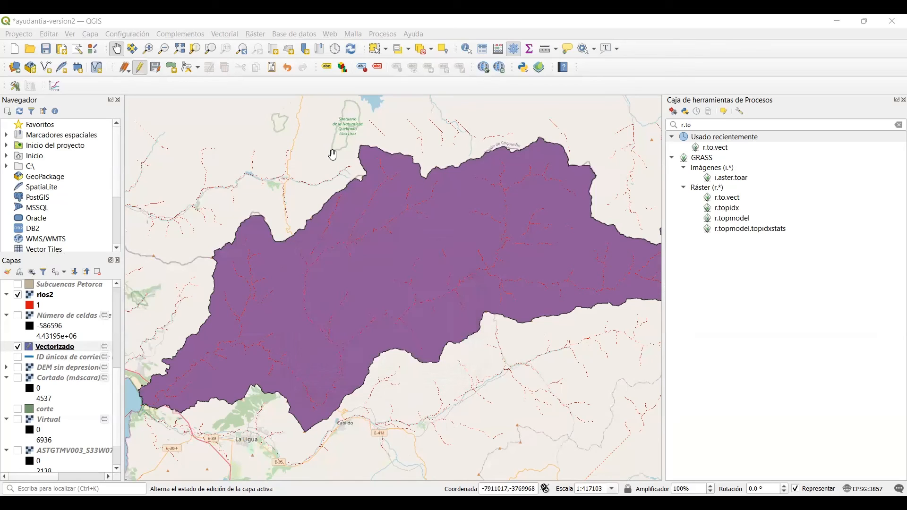
Step: Add an integer field named perimetro to the Vectorizado layer and stop editing with the changes saved
key("ctrl+w")
type("perimetro")
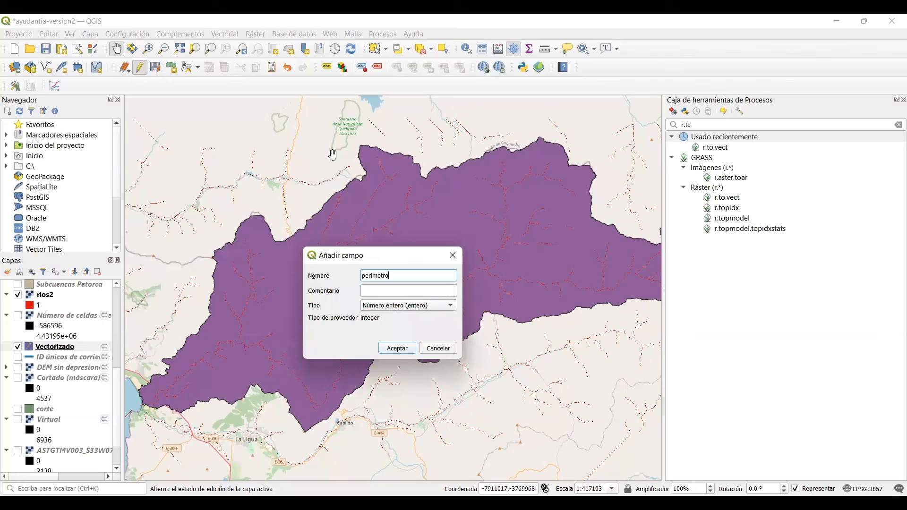
key("Return")
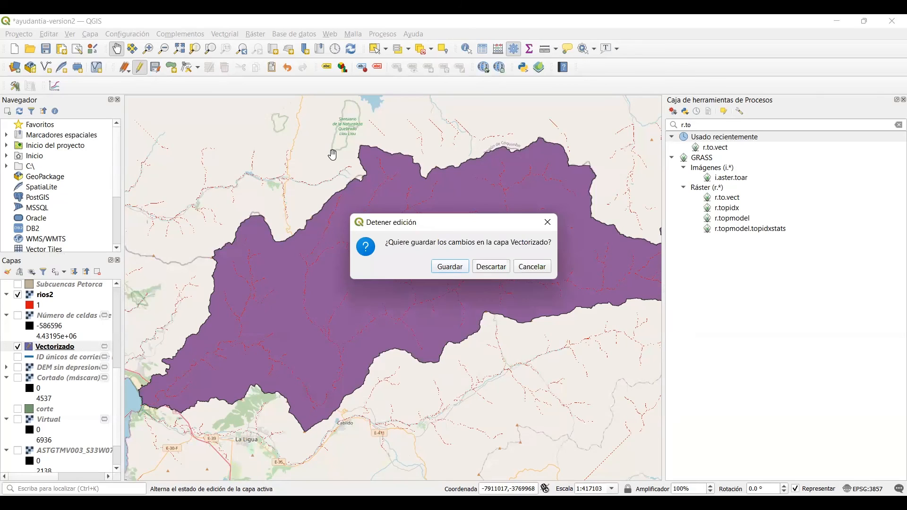
key("Return")
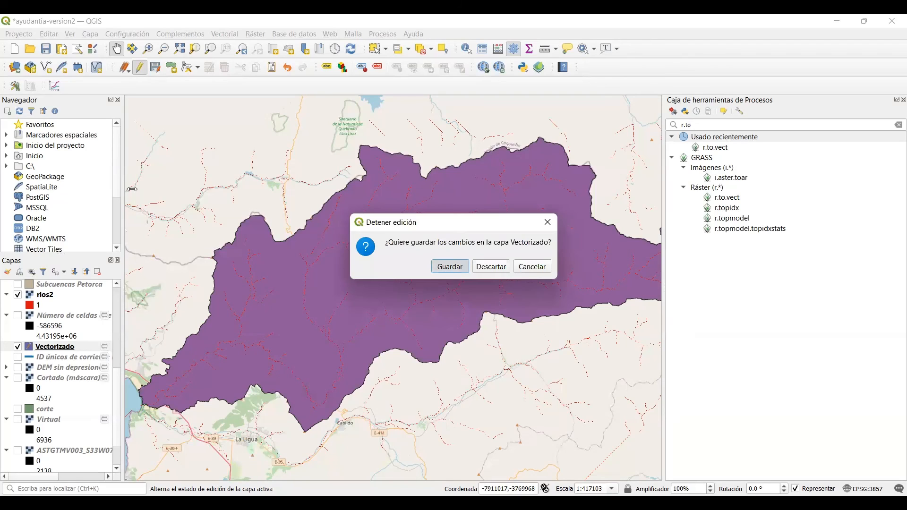
key("Return")
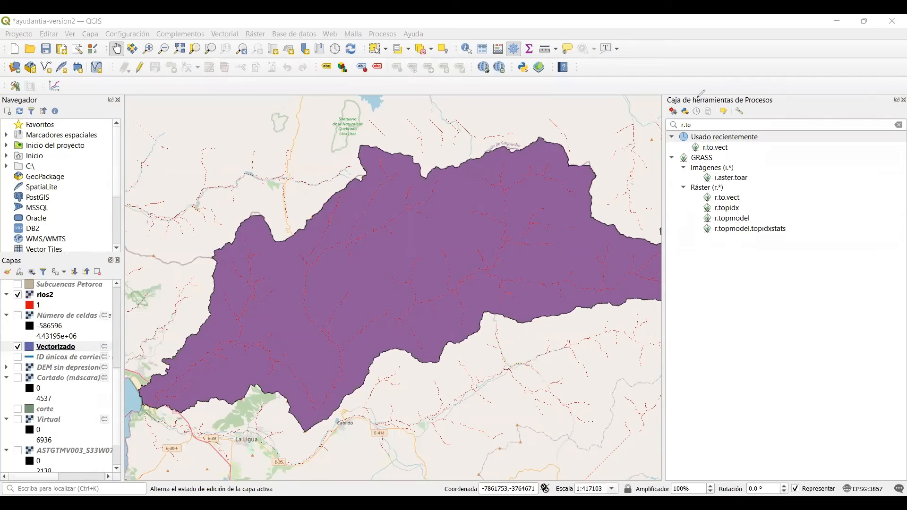
Step: Update the existing area field of the Vectorizado layer with the field calculator expression $area
key("ctrl+m")
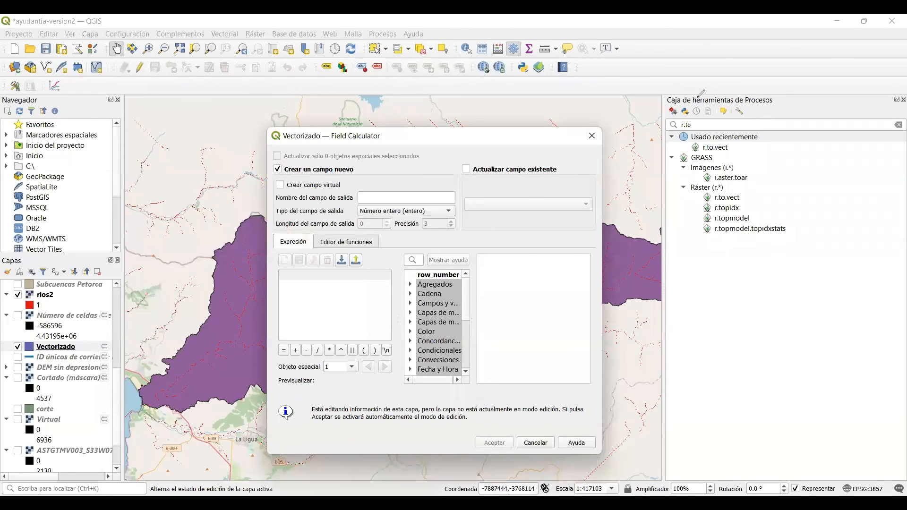
left_click(466, 169)
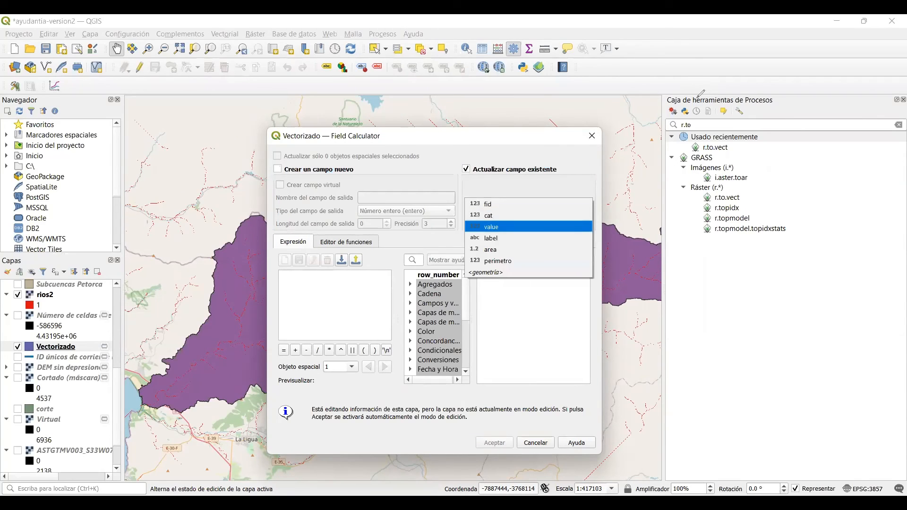
left_click(491, 249)
left_click(334, 297)
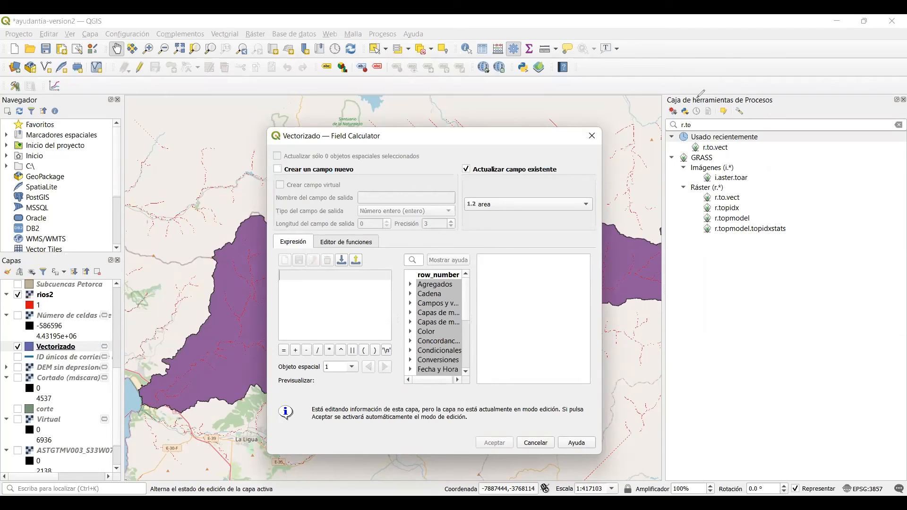
type("$a")
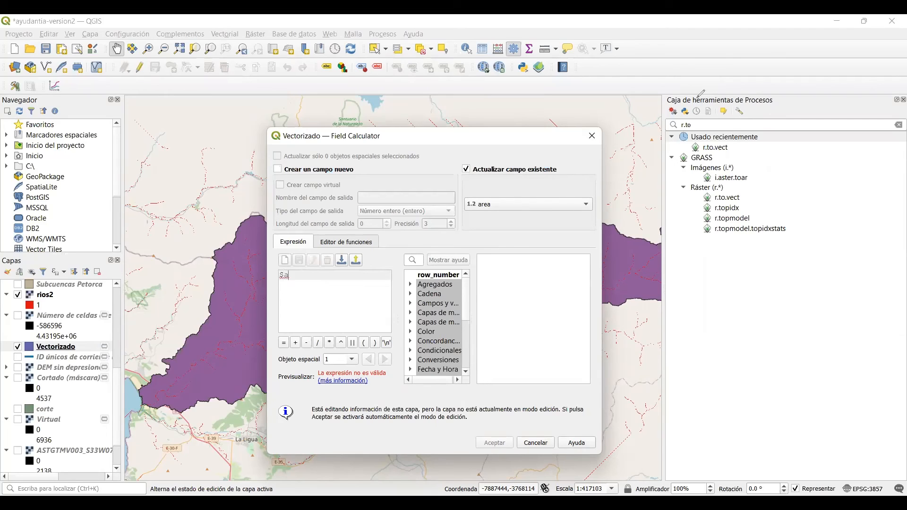
type("rea")
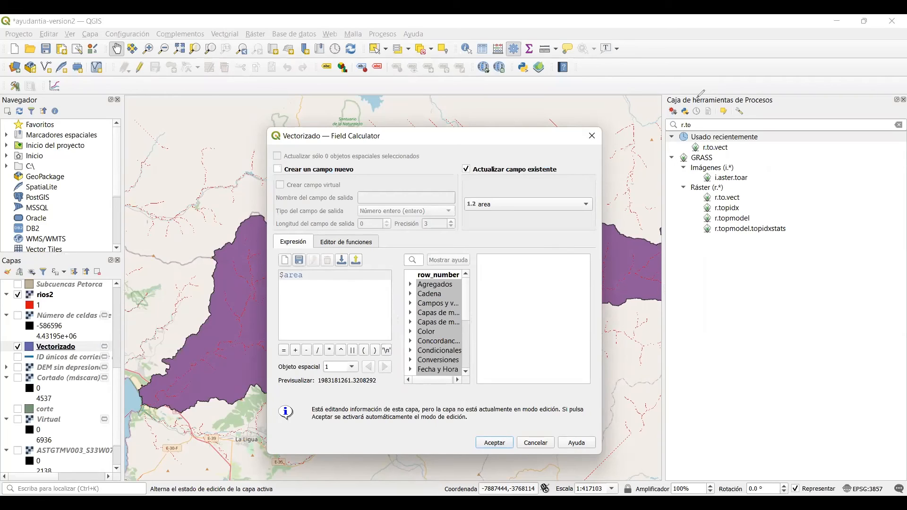
left_click(498, 444)
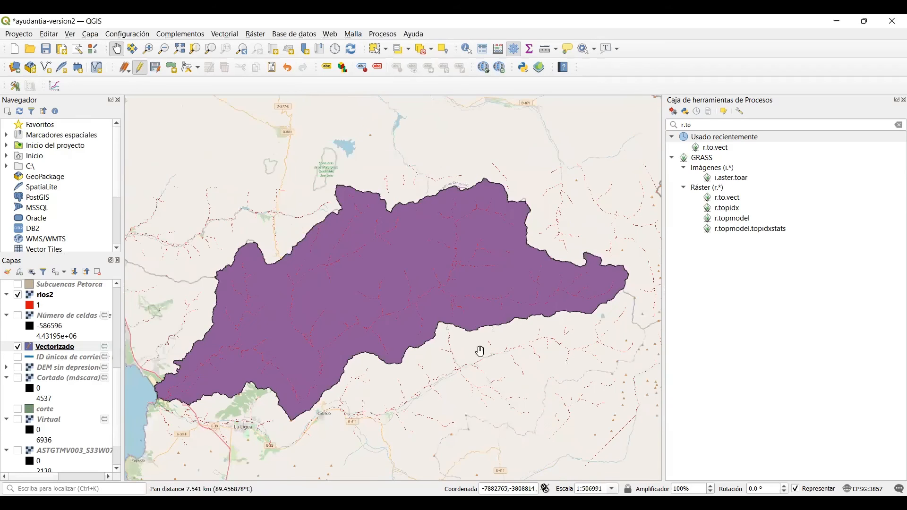
Step: Update the existing perimetro field of the Vectorizado layer with the field calculator expression $perimeter
left_click_drag(478, 358, 467, 360)
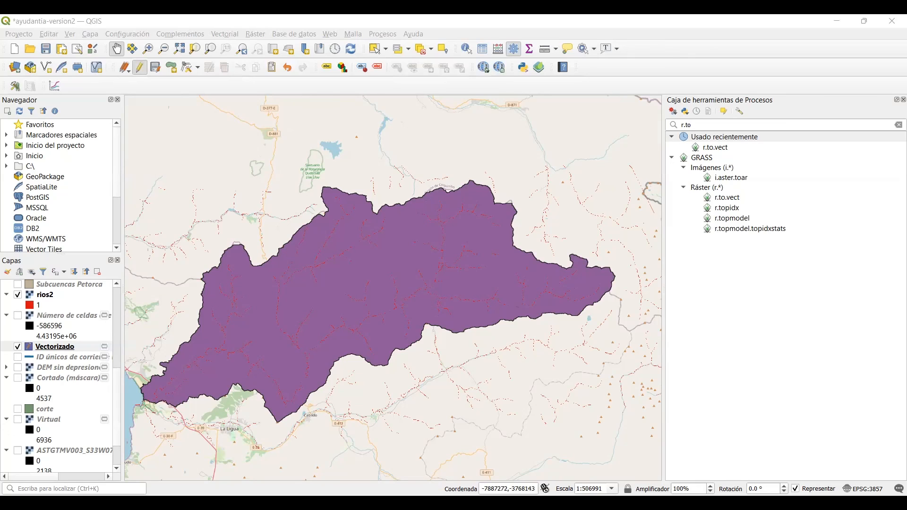
right_click(45, 348)
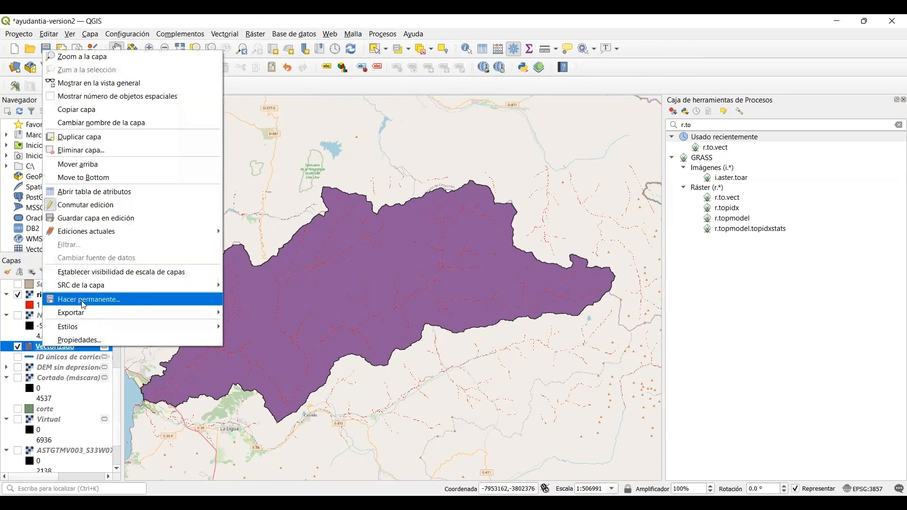
left_click(297, 246)
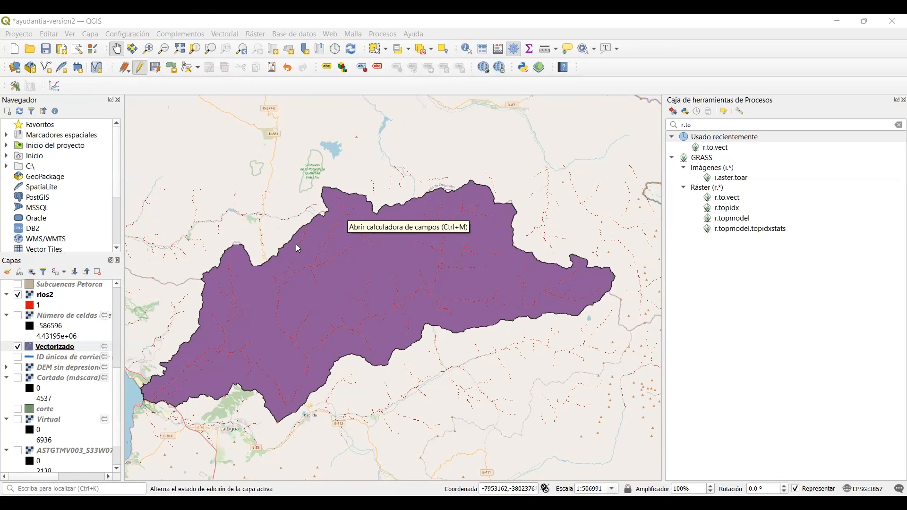
key("ctrl+m")
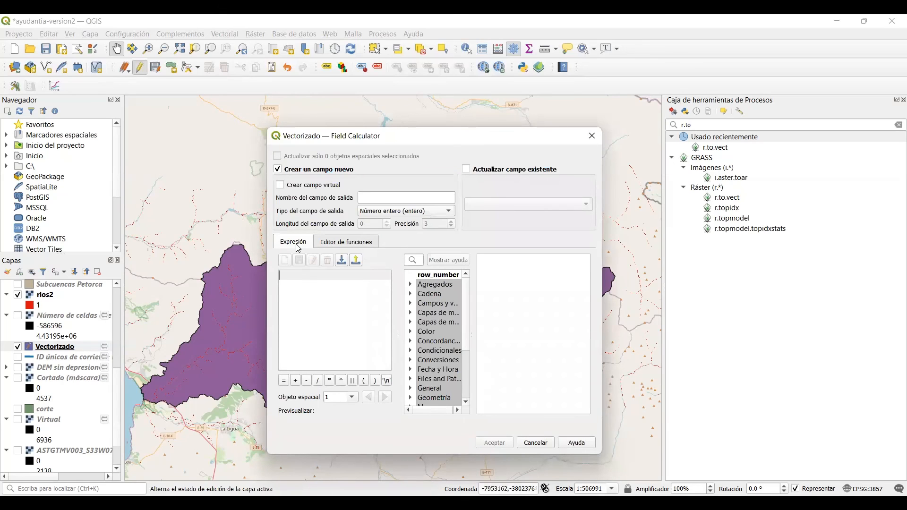
left_click(466, 169)
left_click(528, 204)
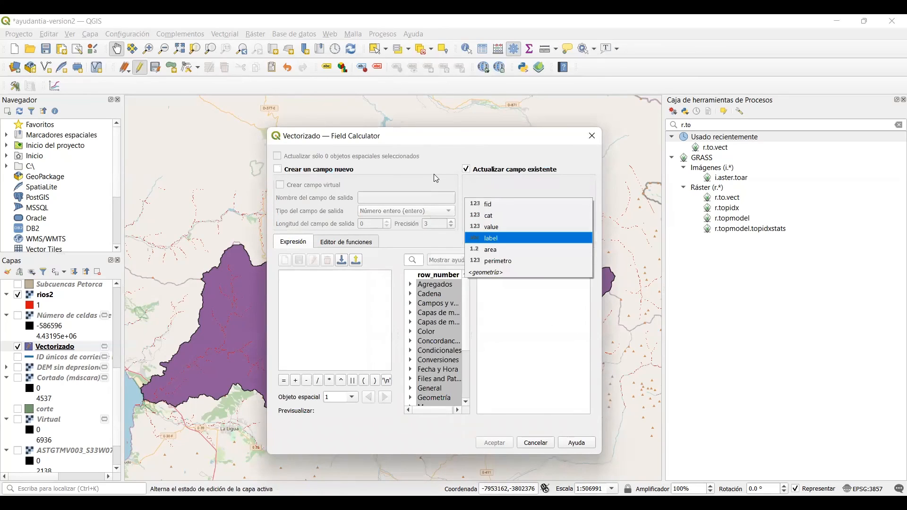
left_click(529, 261)
left_click(335, 312)
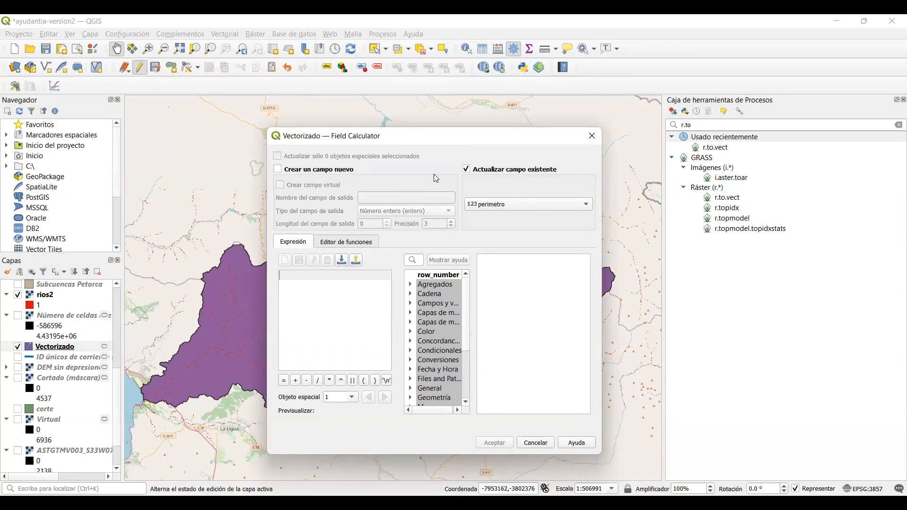
type("$")
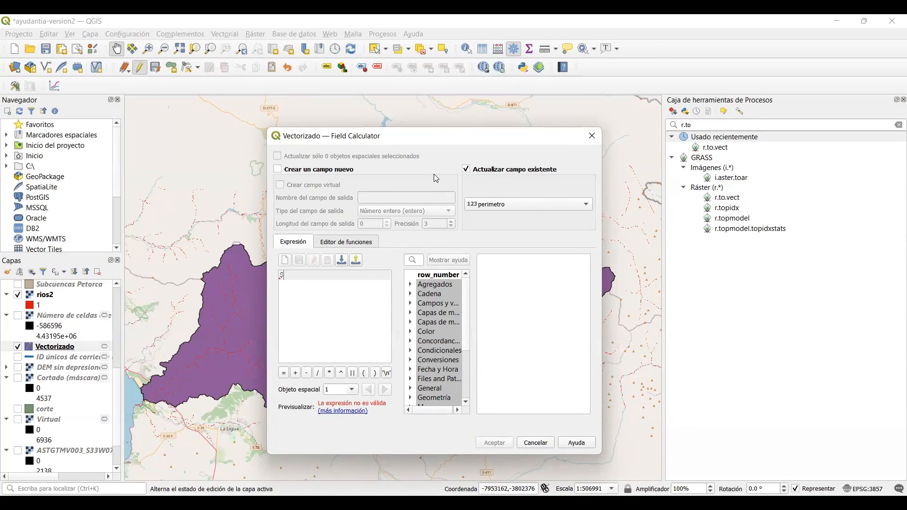
type("perimeter")
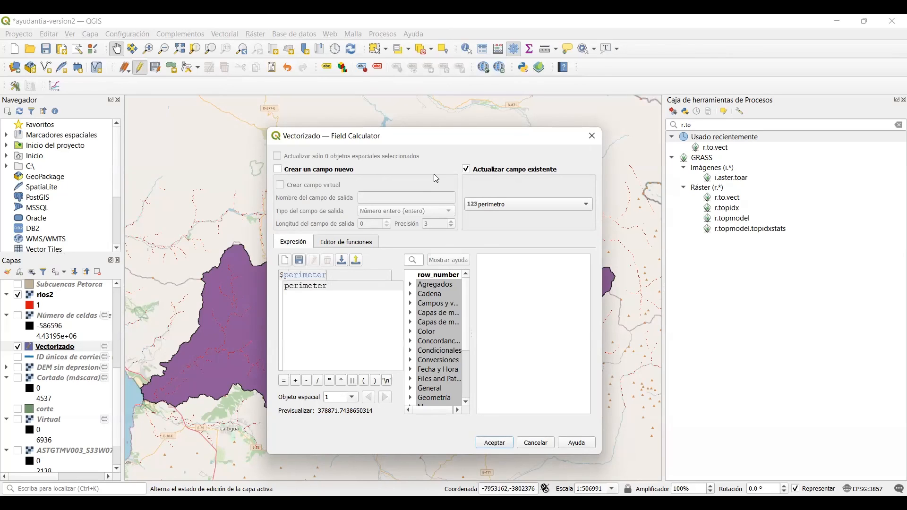
key("Return")
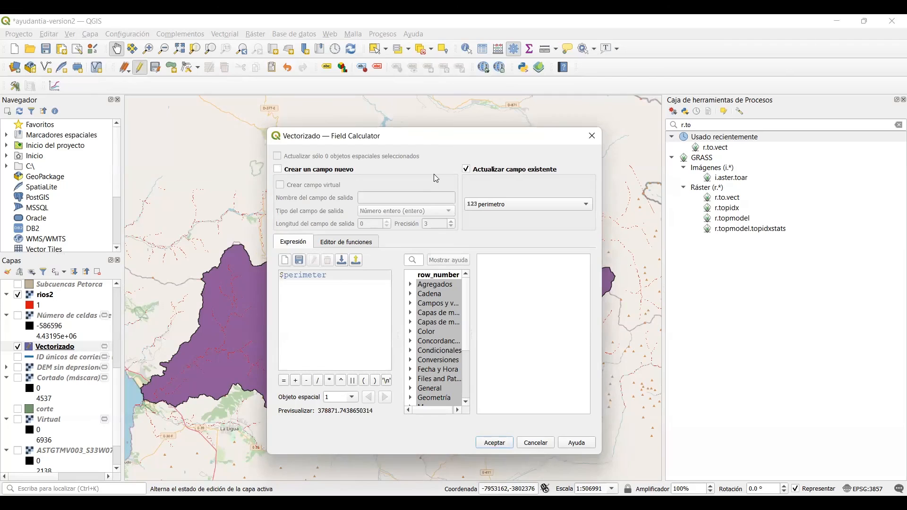
key("Return")
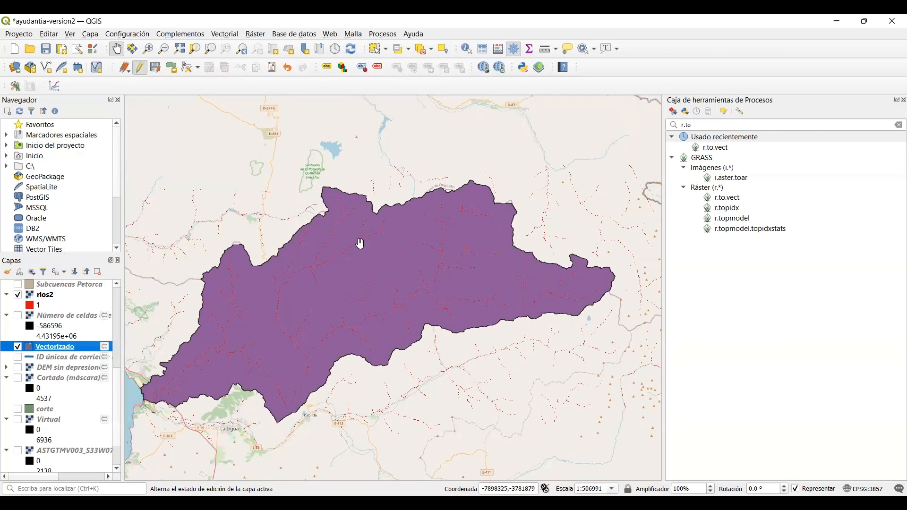
Step: Examine the Vectorizado basin polygon and rios2 streams over the basemap at several scales, and look through the layer list
left_click_drag(360, 242, 381, 261)
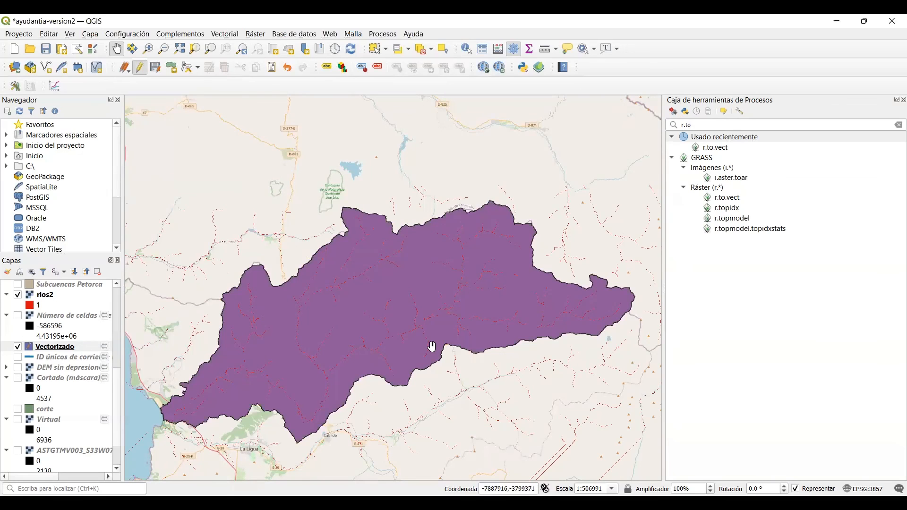
left_click_drag(419, 308, 391, 362)
scroll(391, 362, "down", 1)
left_click_drag(351, 397, 370, 315)
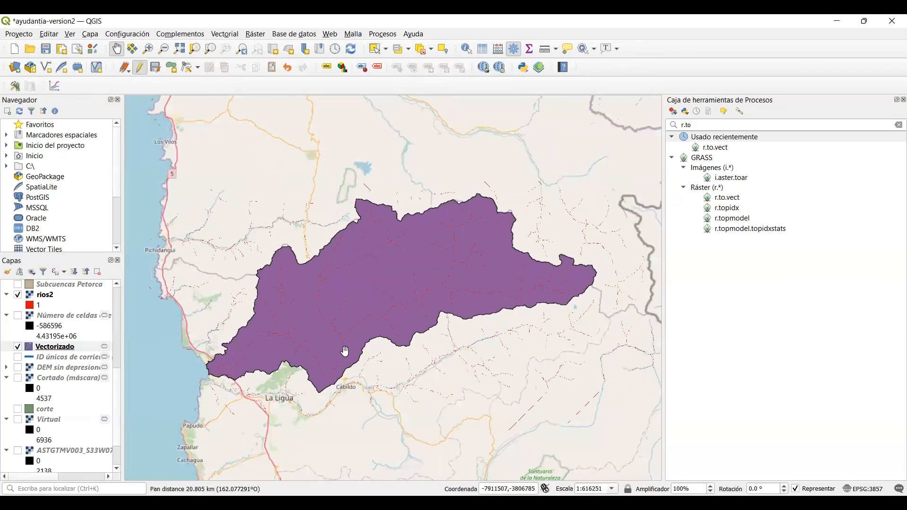
scroll(341, 359, "up", 1)
scroll(341, 359, "up", 1)
scroll(368, 309, "up", 1)
left_click_drag(371, 308, 614, 298)
scroll(339, 340, "up", 1)
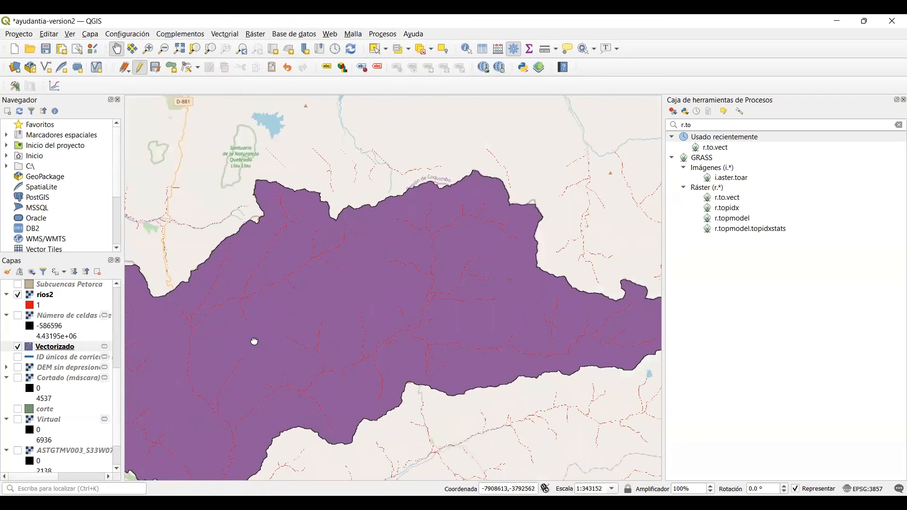
left_click_drag(254, 341, 319, 302)
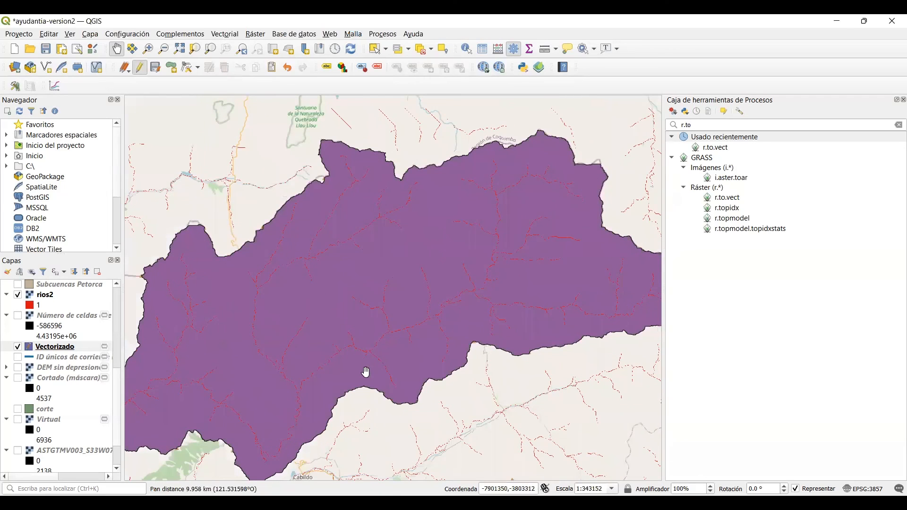
scroll(404, 352, "down", 1)
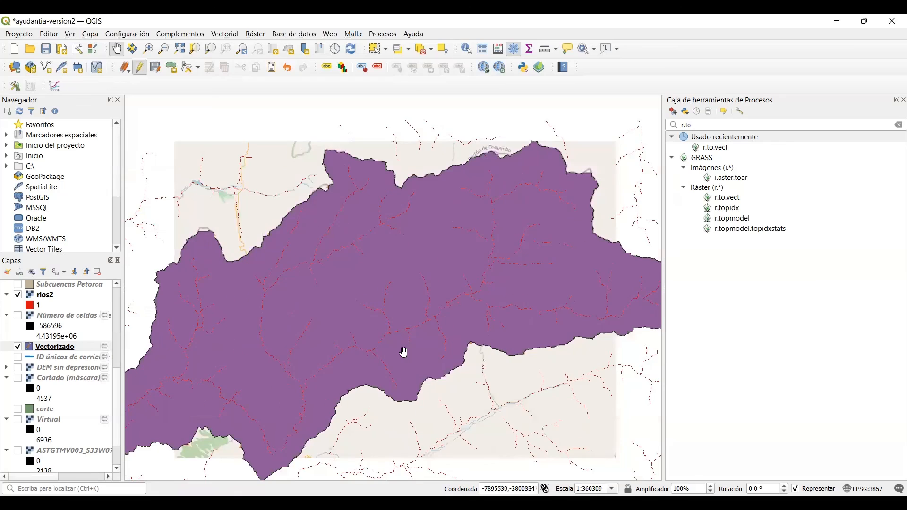
scroll(404, 353, "down", 4)
left_click(351, 323)
left_click_drag(351, 323, 382, 301)
scroll(383, 300, "down", 2)
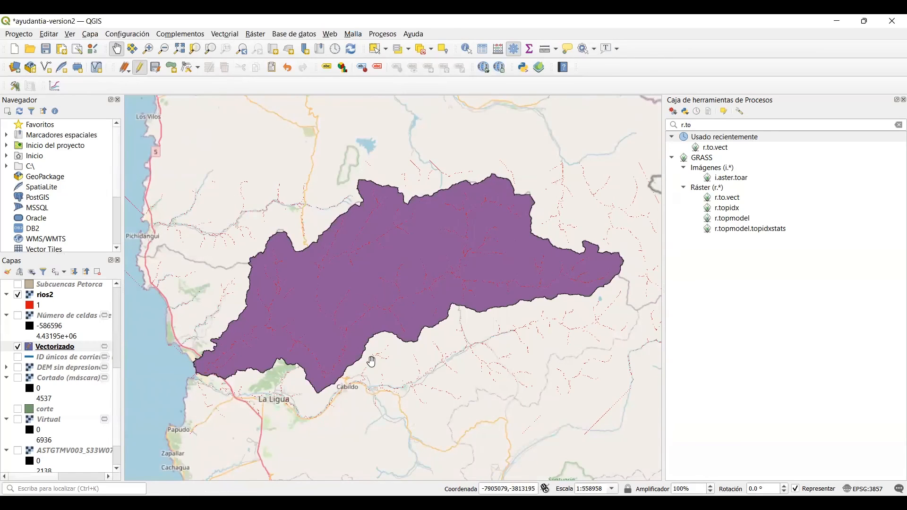
left_click_drag(384, 293, 375, 324)
scroll(375, 324, "up", 1)
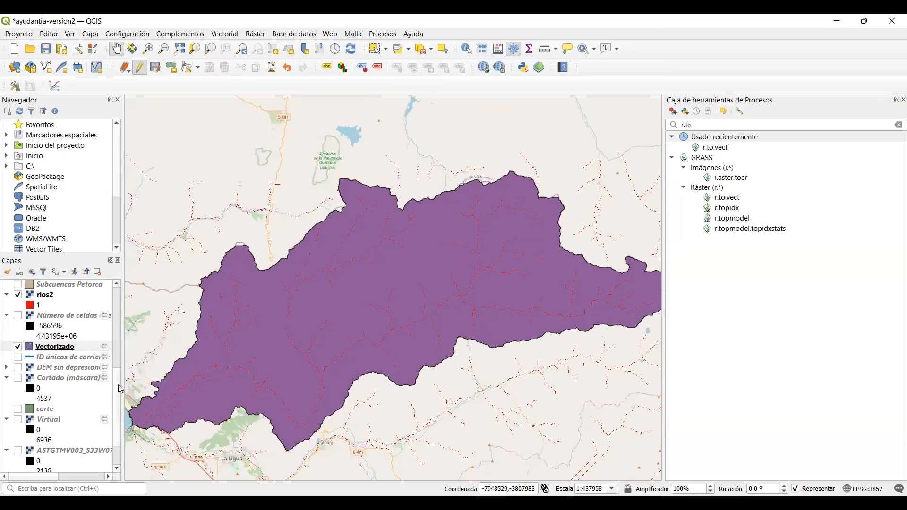
scroll(118, 392, "down", 2)
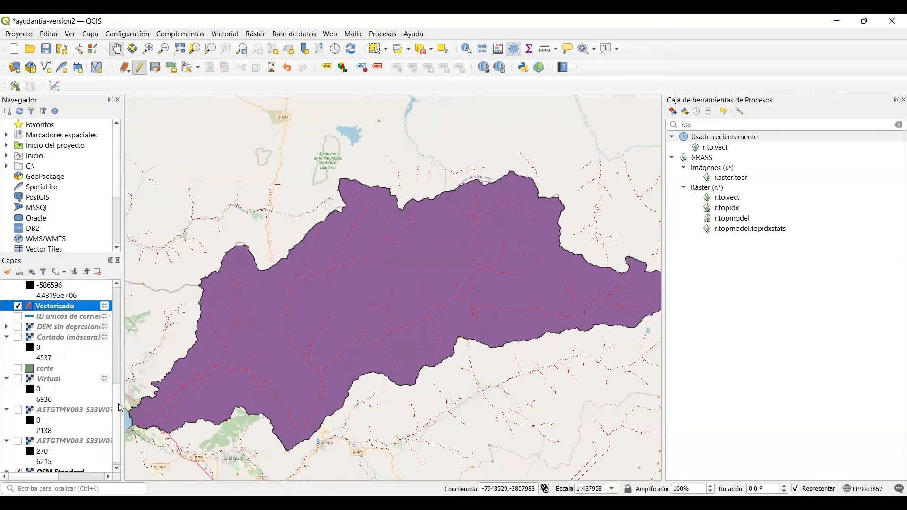
scroll(118, 397, "up", 4)
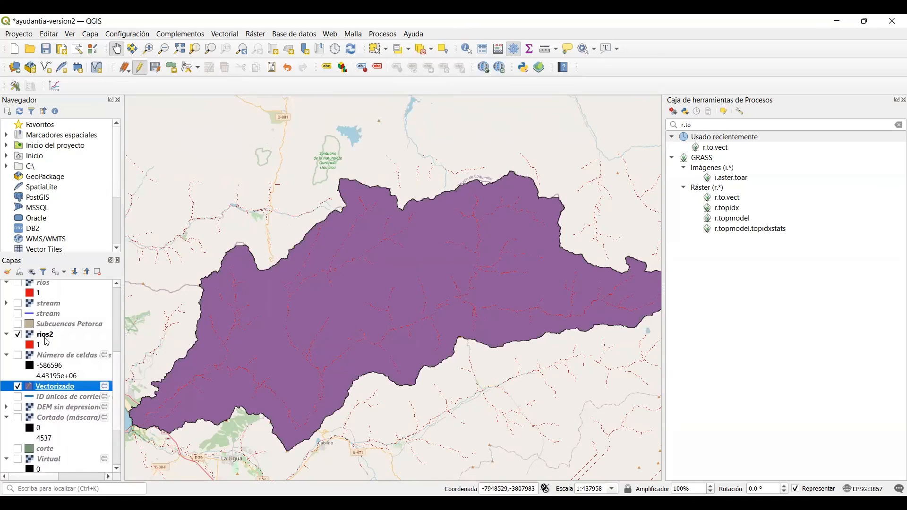
Step: Create the raster ejemplo in the Descargas folder with the raster calculator expression "Número de celdas que drenan a través de cada celda@1">1000
left_click(67, 358)
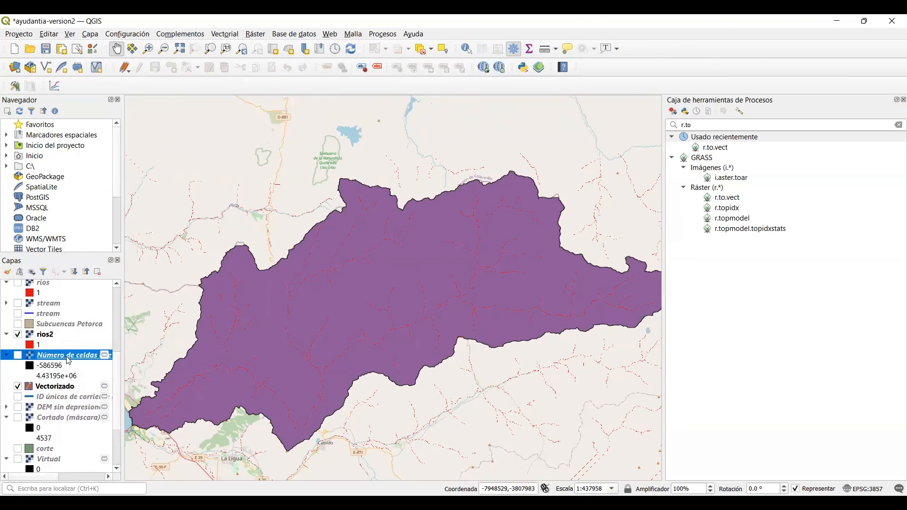
right_click(68, 362)
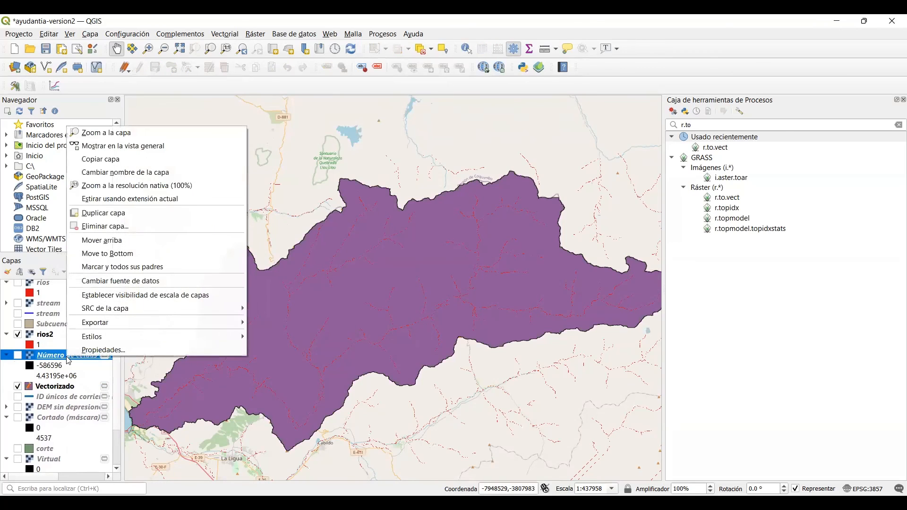
left_click(197, 35)
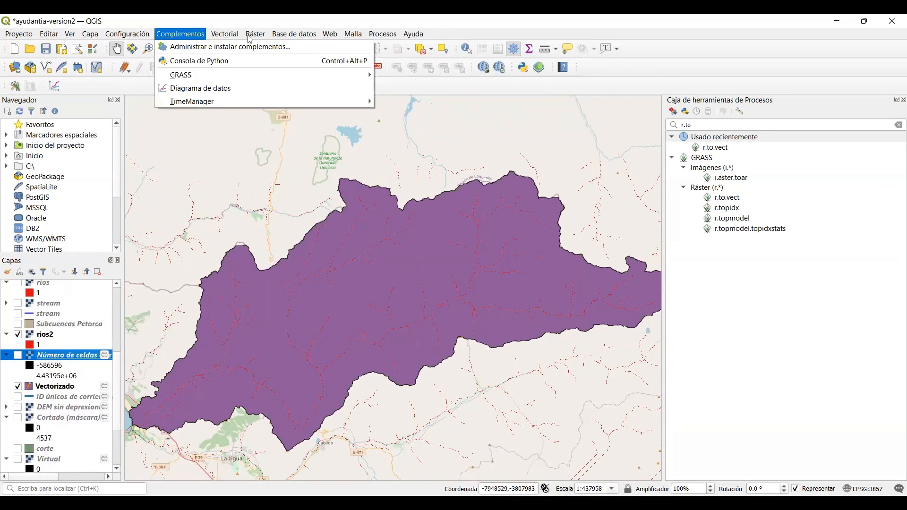
mouse_move(253, 37)
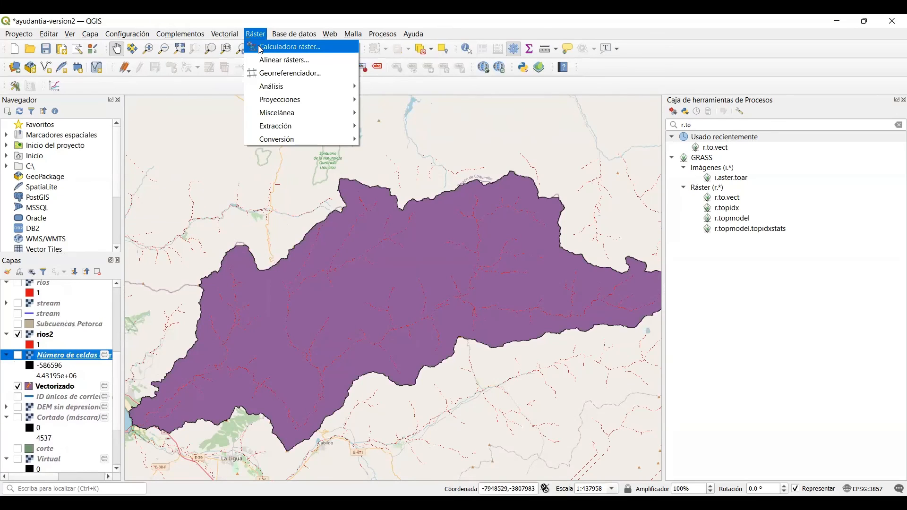
left_click(261, 47)
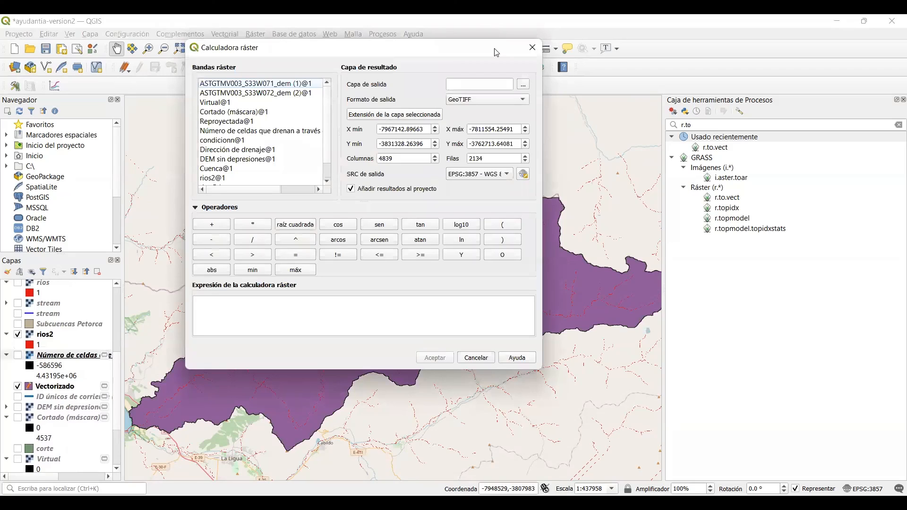
double_click(283, 131)
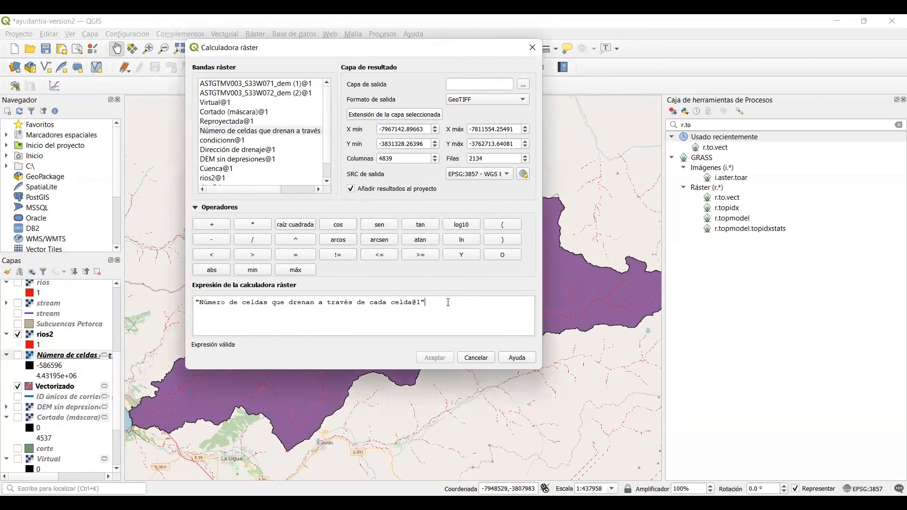
type(">1000")
left_click(523, 87)
type("ejemplo")
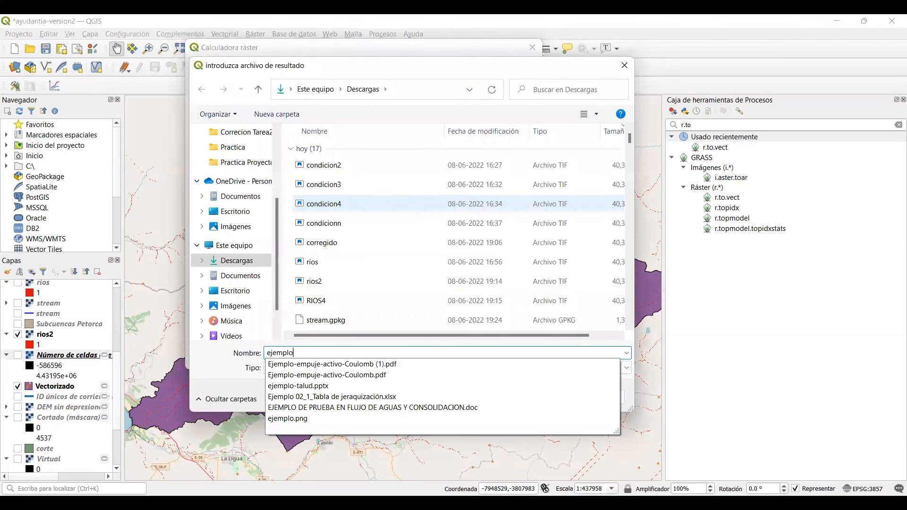
key("Return")
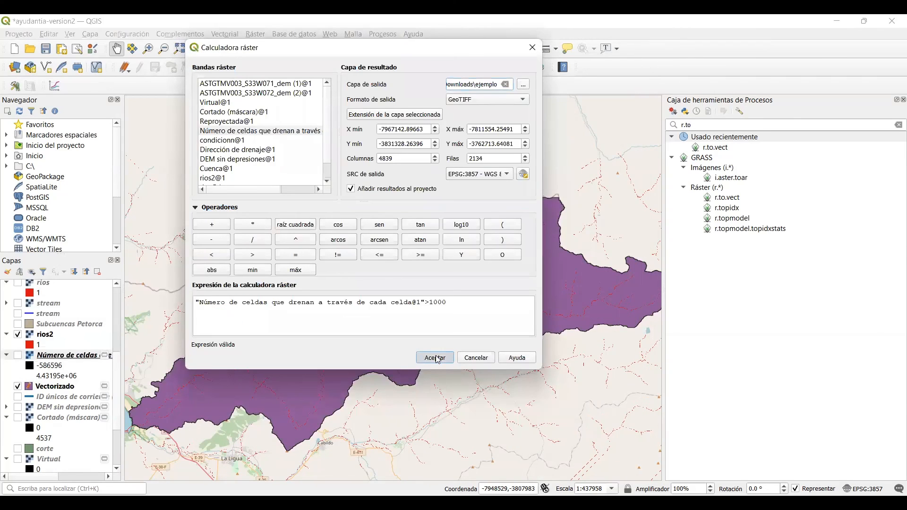
left_click(435, 358)
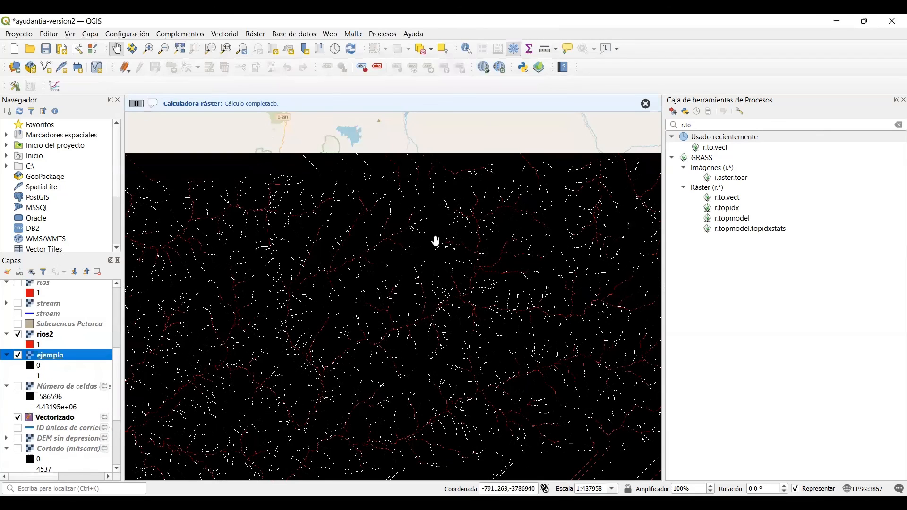
Step: Style the ejemplo raster with Valores en paleta/únicos, classify its values and remove the class for value 0
right_click(53, 360)
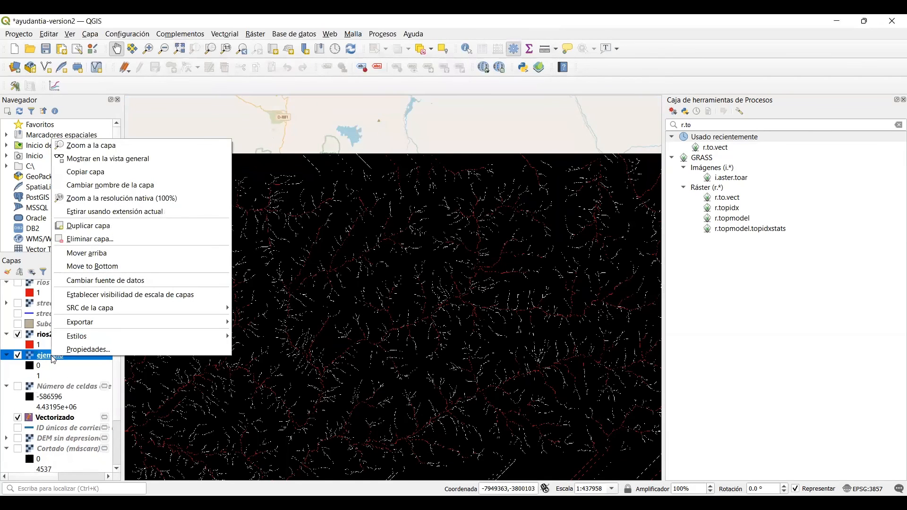
left_click(783, 128)
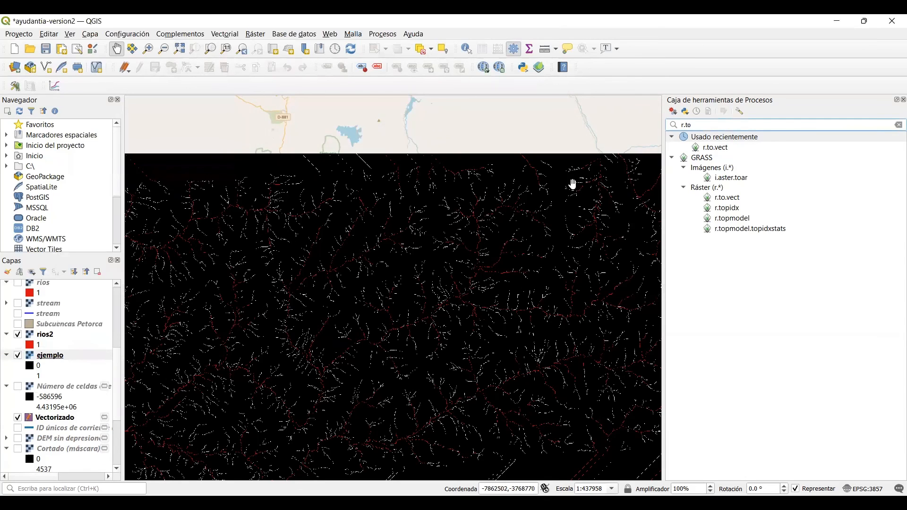
left_click(10, 268)
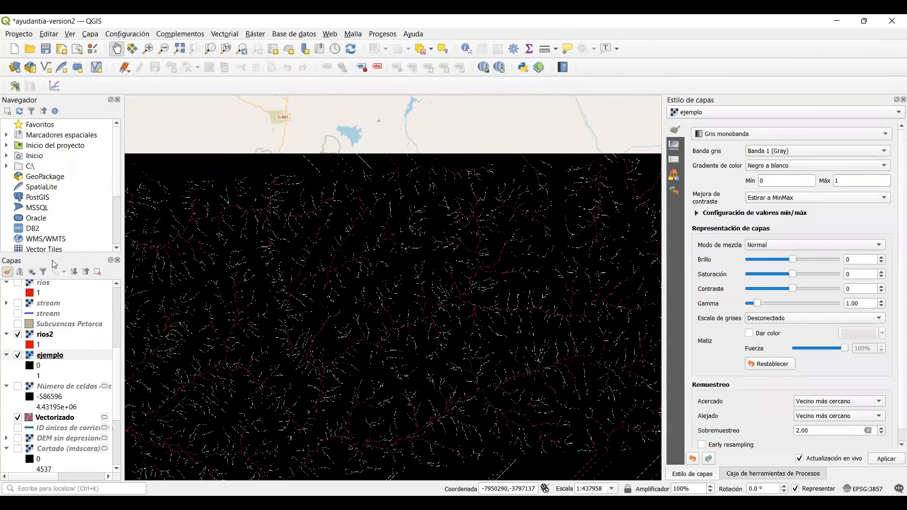
left_click(882, 113)
left_click(881, 113)
left_click(864, 140)
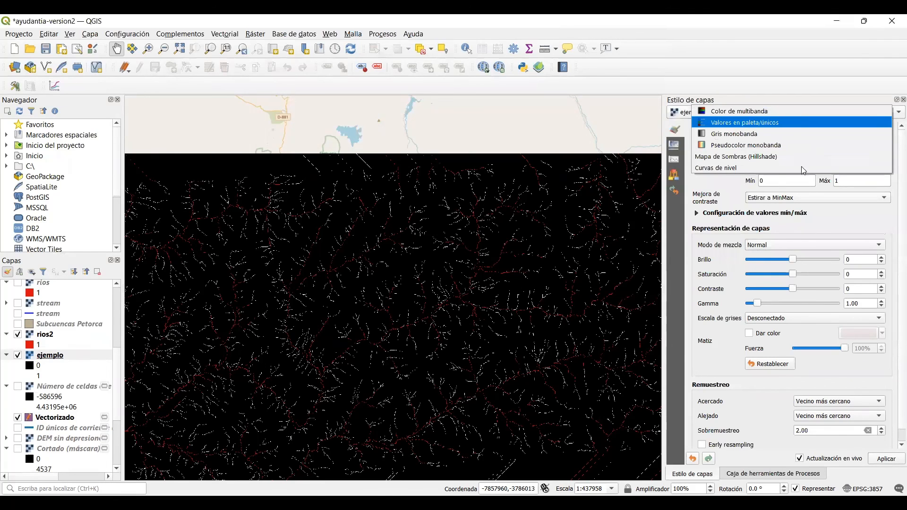
left_click(795, 122)
left_click(736, 316)
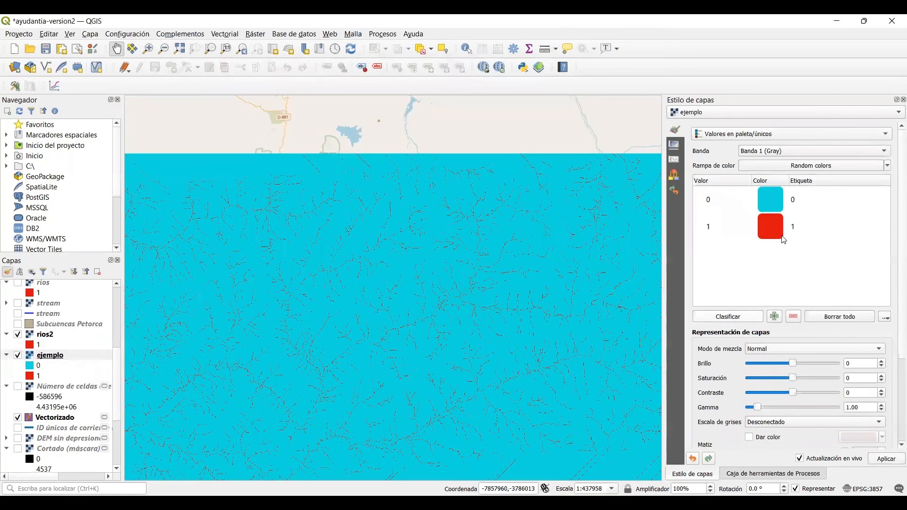
left_click(775, 206)
right_click(773, 203)
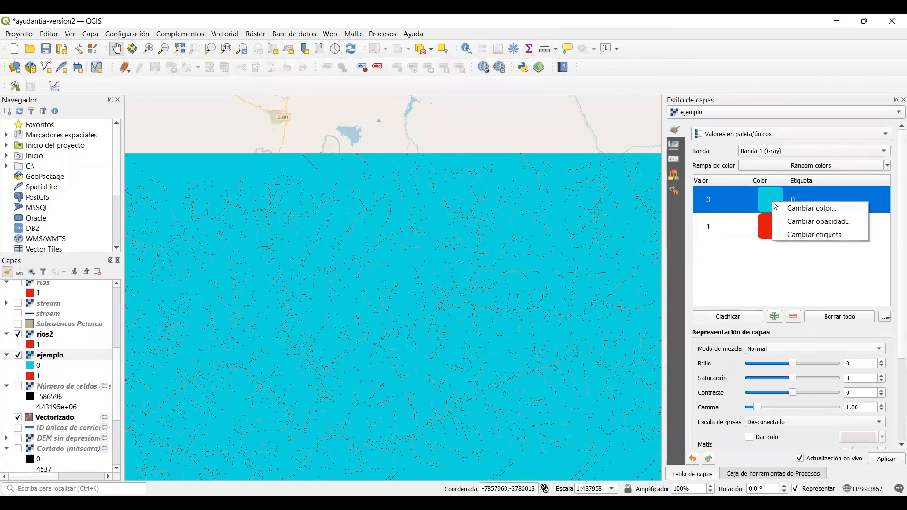
left_click(797, 318)
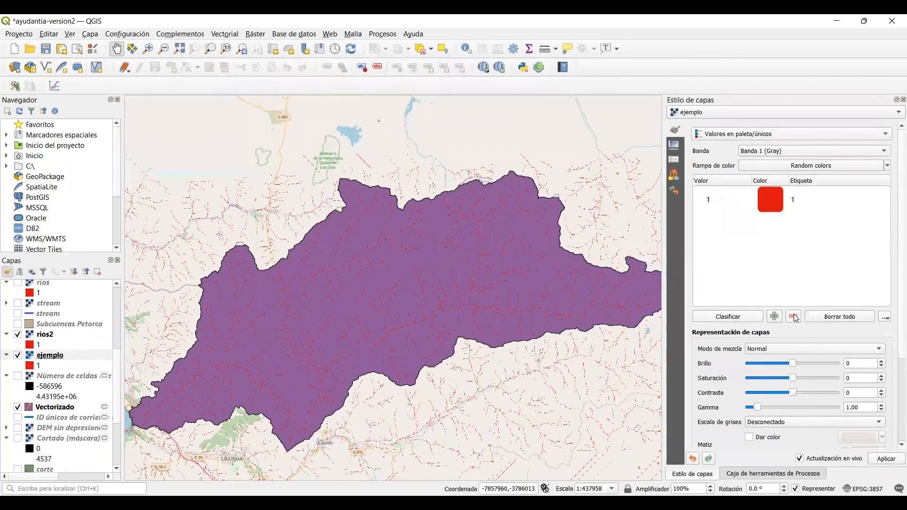
Step: Colour the value 1 class of ejemplo green (RGB 40, 220, 37) and hide the rios2 layer
left_click(771, 212)
double_click(771, 212)
left_click_drag(833, 218, 842, 255)
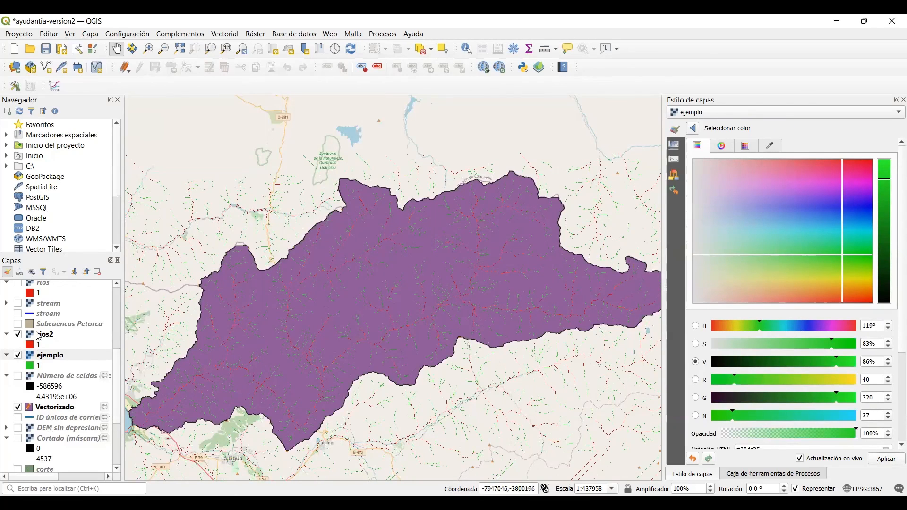
left_click(19, 335)
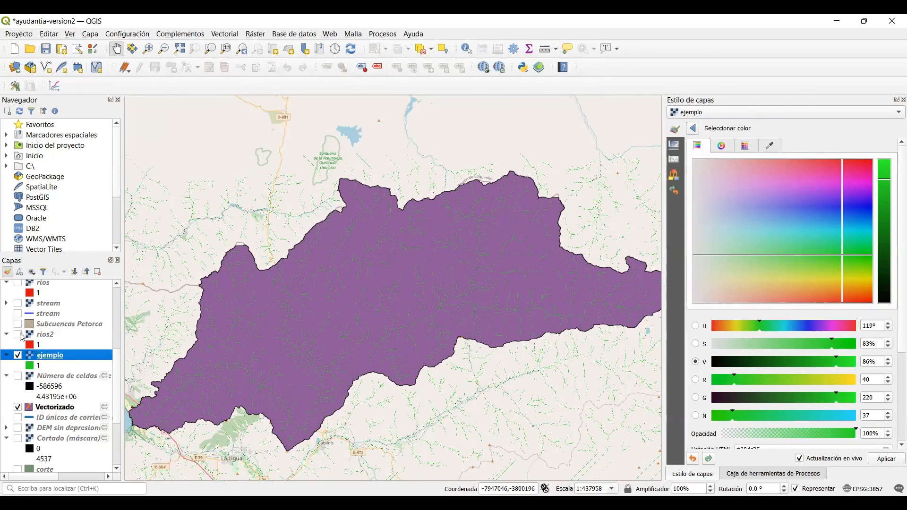
Step: Examine the density of the ejemplo stream network across the basin polygon at close and wide scales
scroll(427, 340, "up", 1)
scroll(428, 340, "up", 2)
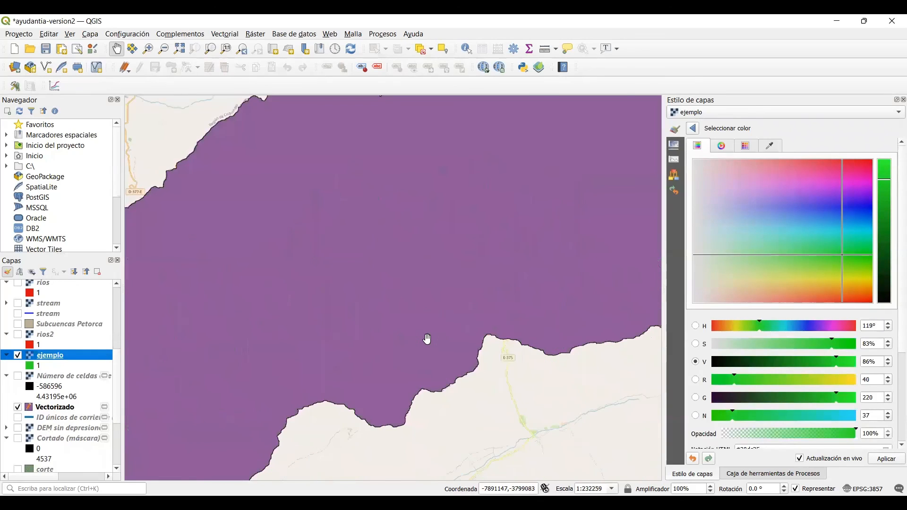
scroll(399, 321, "up", 2)
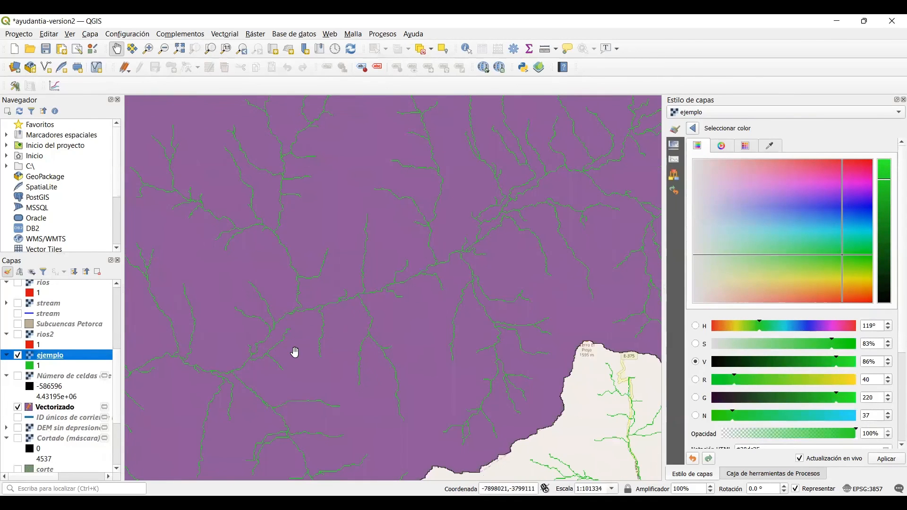
left_click_drag(391, 324, 361, 310)
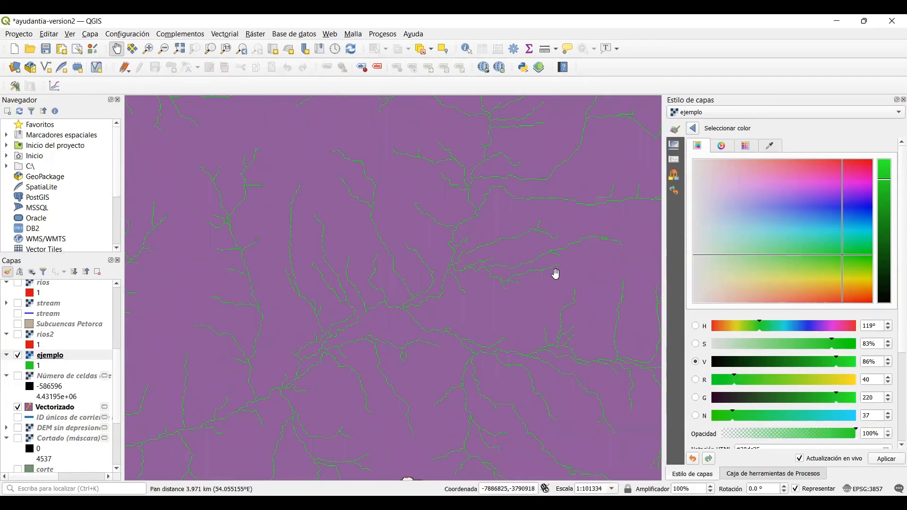
left_click_drag(523, 271, 442, 222)
left_click_drag(521, 224, 387, 231)
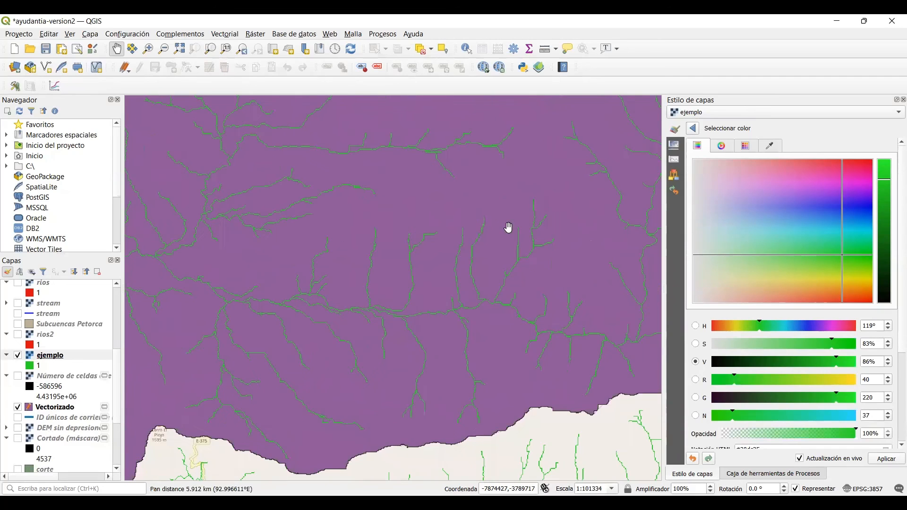
left_click_drag(507, 227, 409, 248)
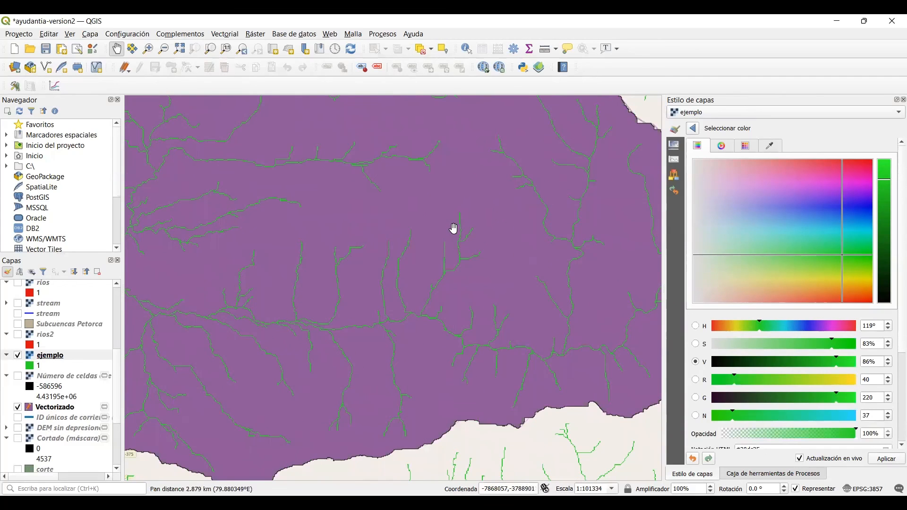
left_click_drag(276, 247, 469, 211)
scroll(361, 233, "up", 3)
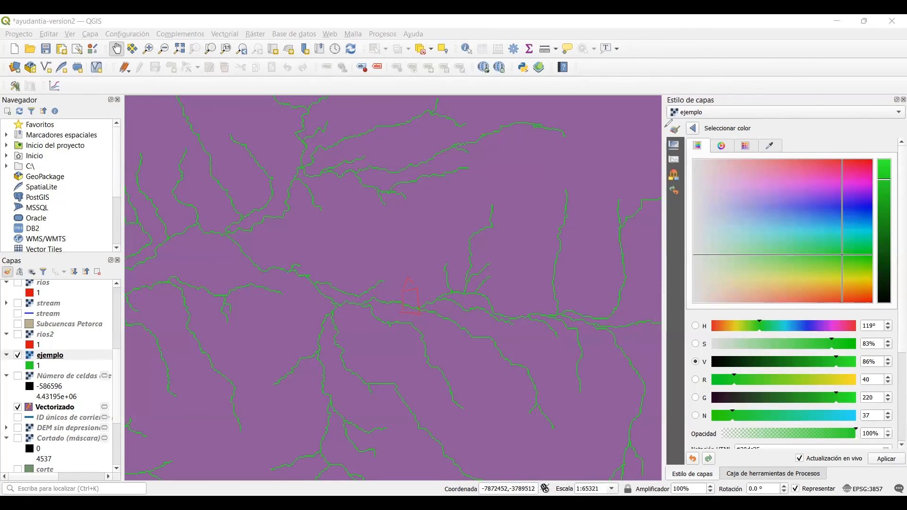
scroll(574, 267, "down", 1)
scroll(574, 266, "down", 3)
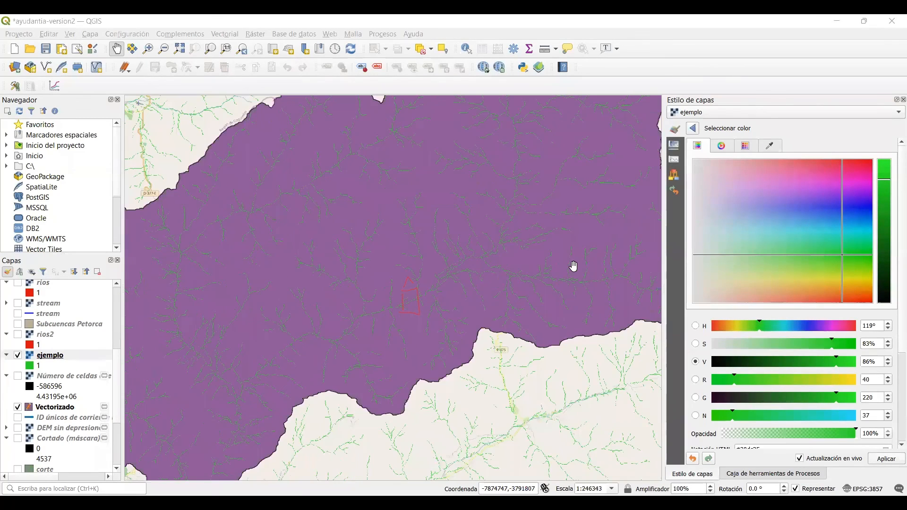
scroll(574, 267, "down", 1)
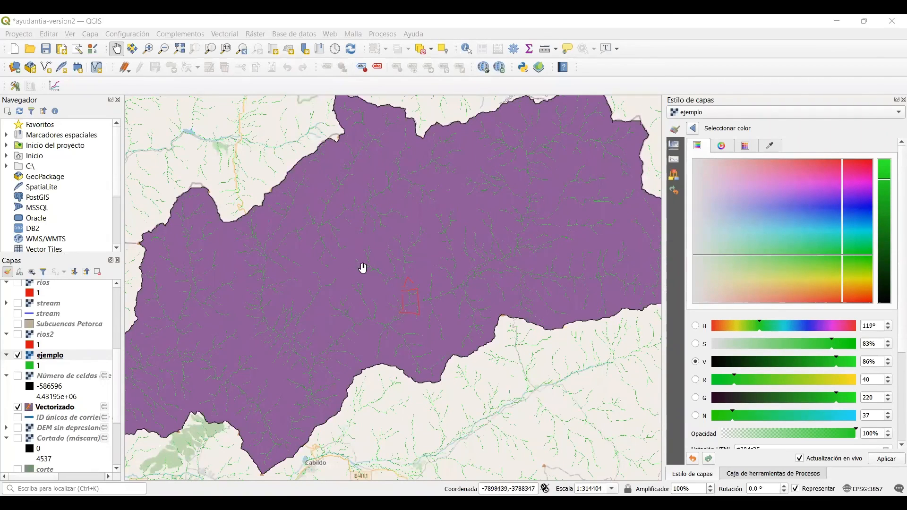
left_click_drag(512, 182, 537, 156)
left_click_drag(355, 281, 358, 297)
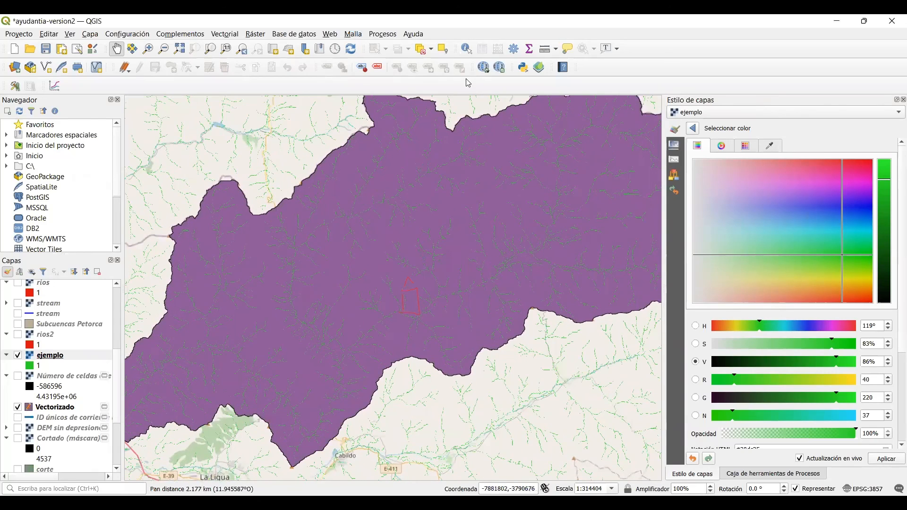